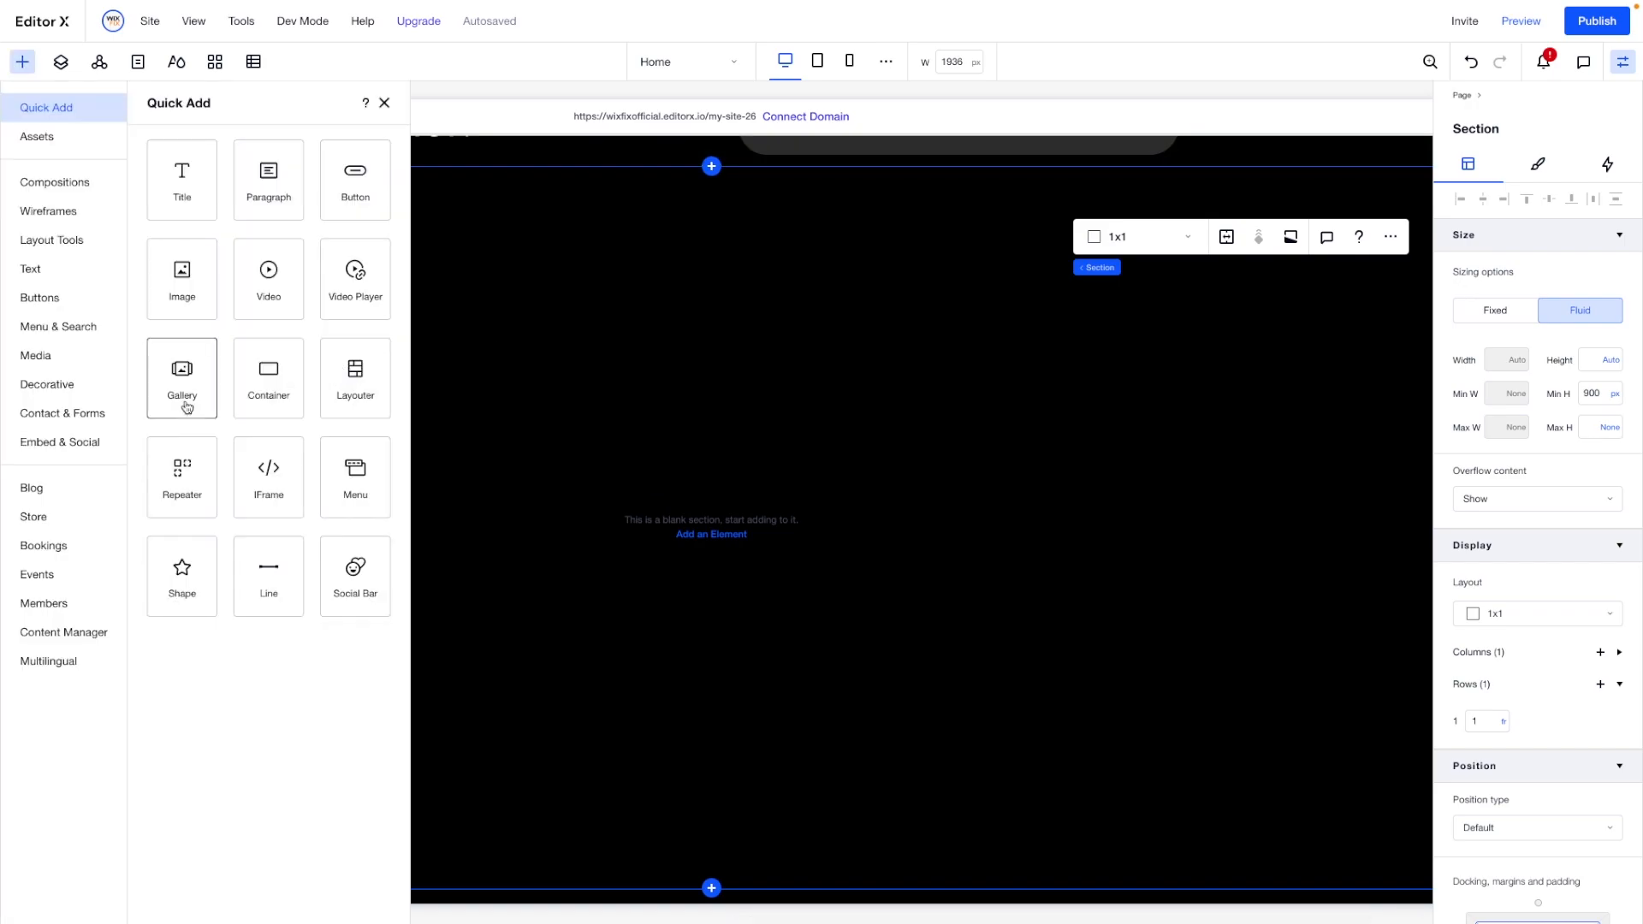
- Add an image to the blank section and replace it with Hero.png from the site files
{"action": "left_click_drag", "start_coordinate": [186, 408], "coordinate": [730, 531]}
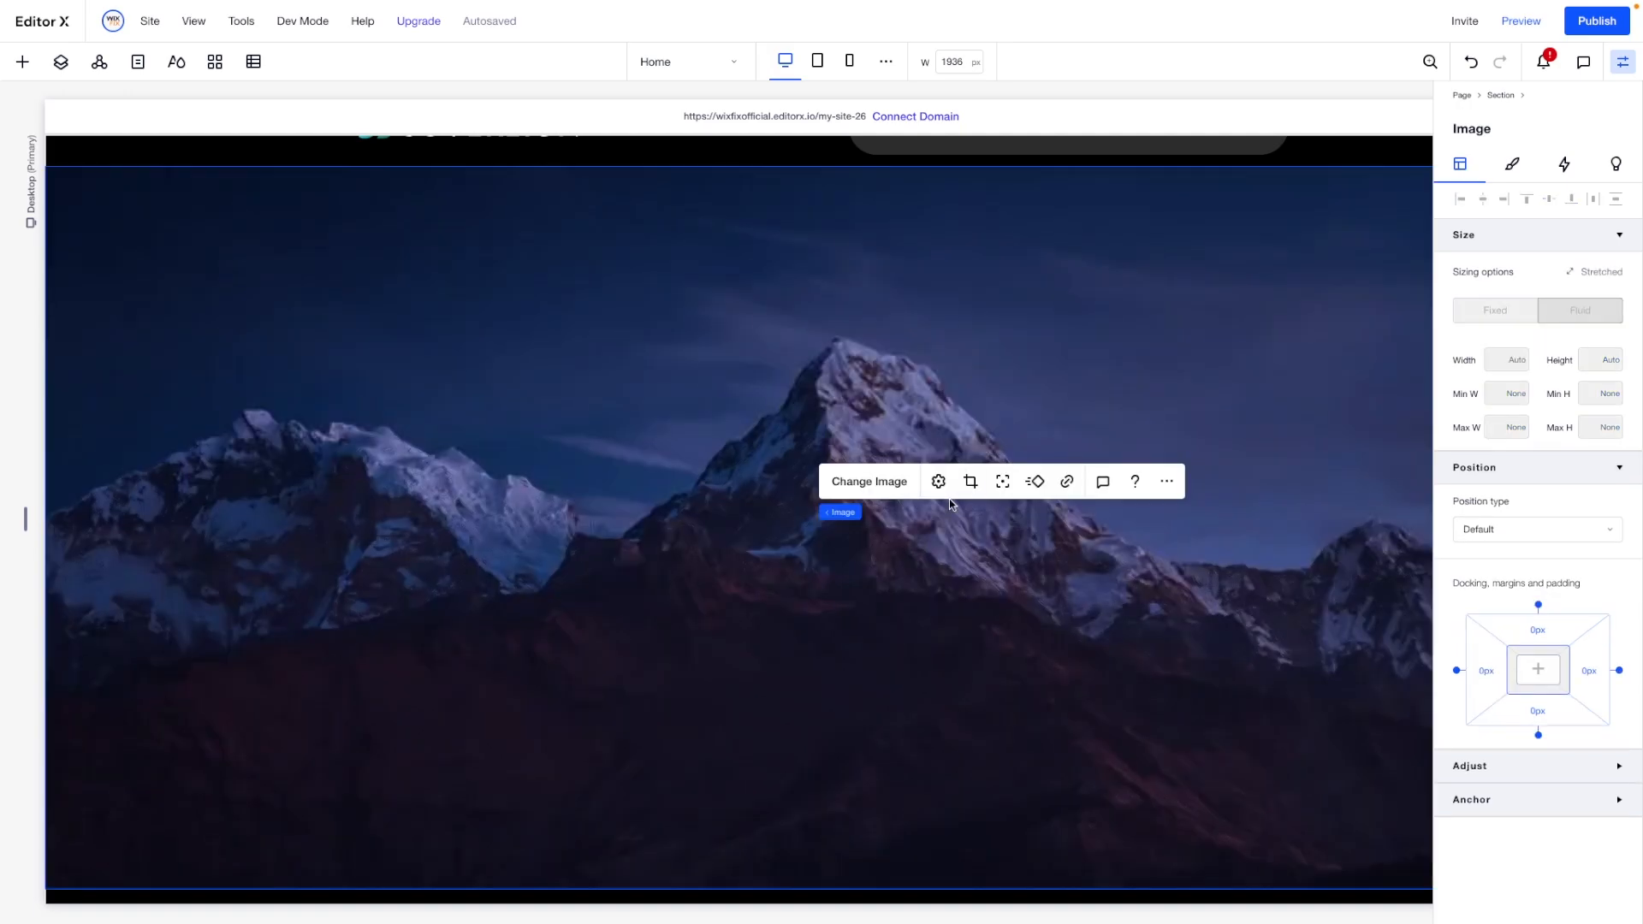
{"action": "left_click", "coordinate": [864, 482]}
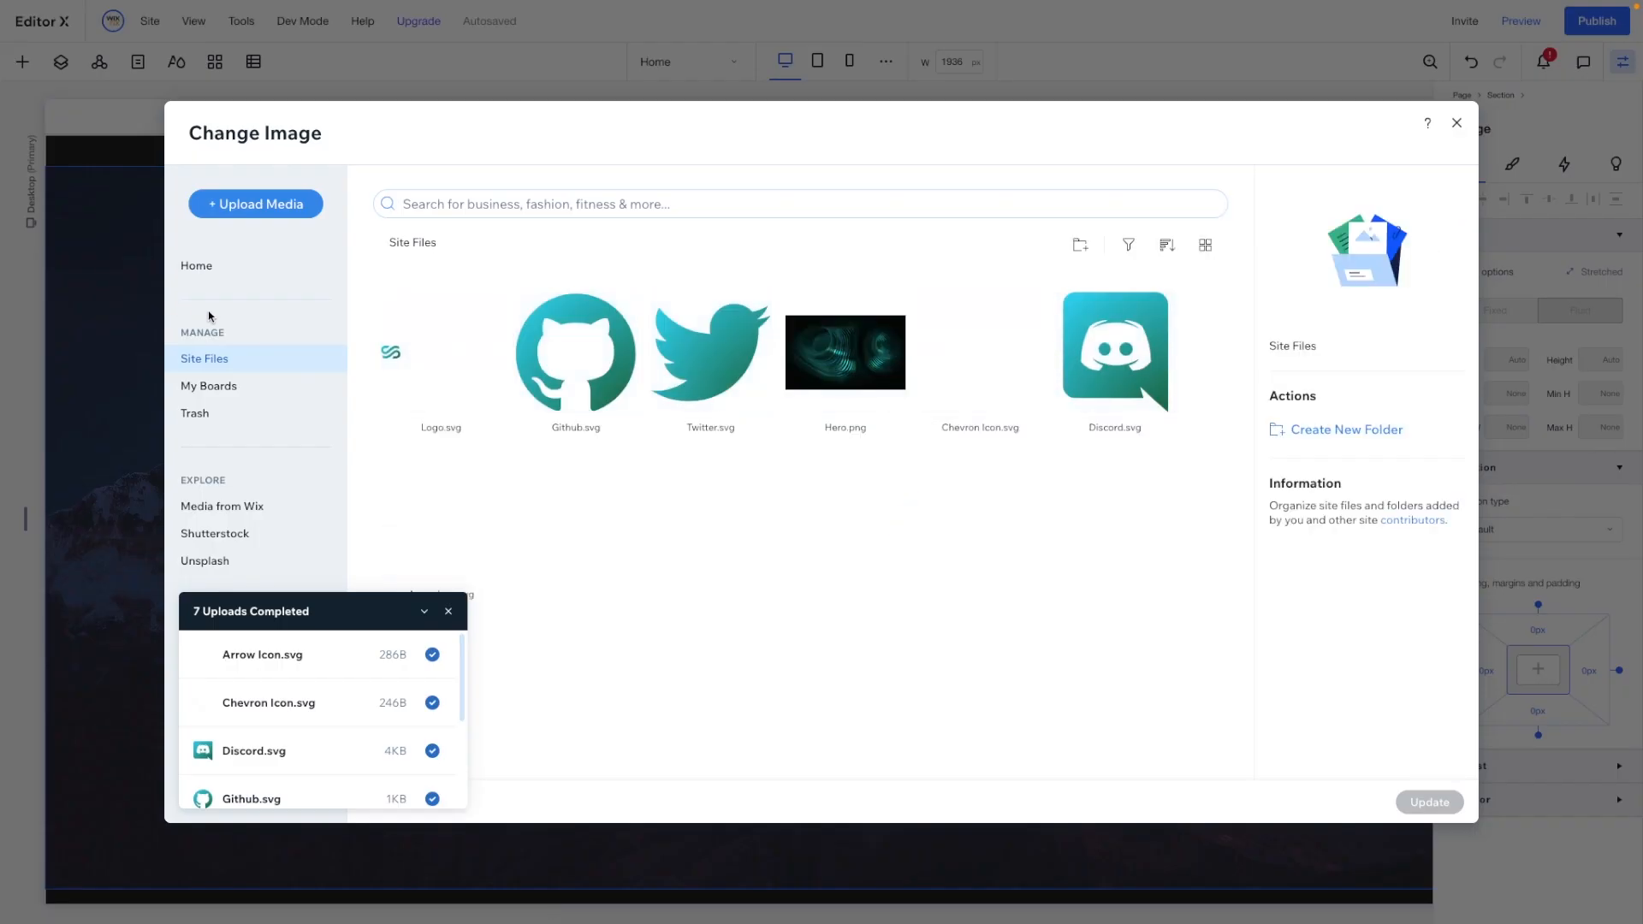
{"action": "double_click", "coordinate": [832, 351]}
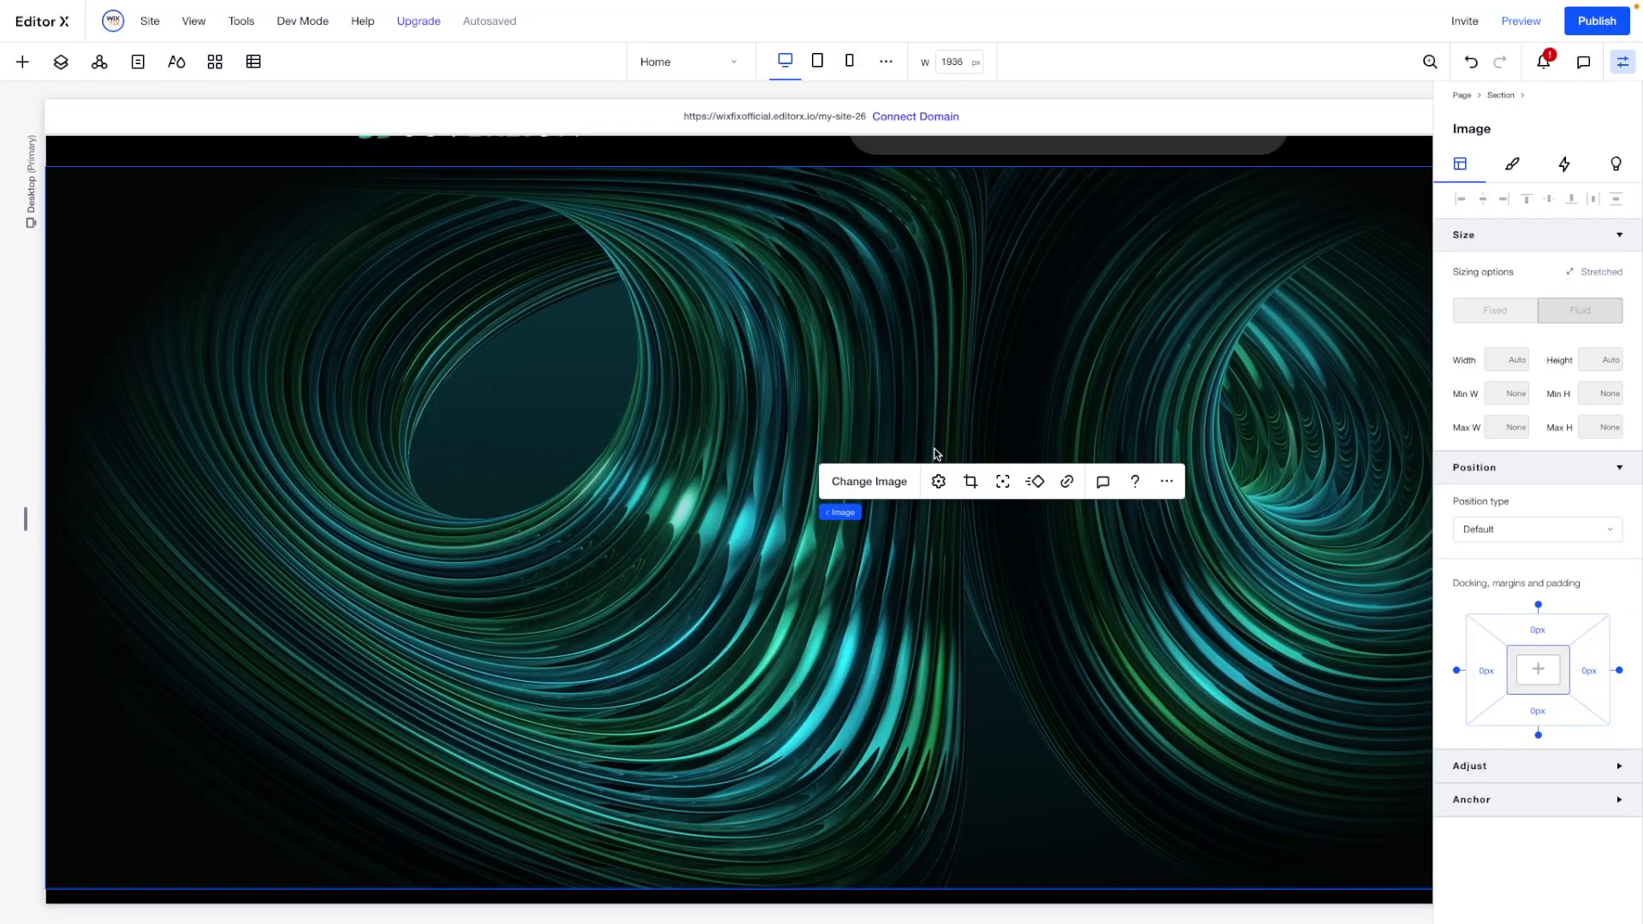
- Unstretch the hero image and reset it to its original uncropped framing
{"action": "scroll", "coordinate": [1196, 290], "scroll_direction": "right", "scroll_amount": 5}
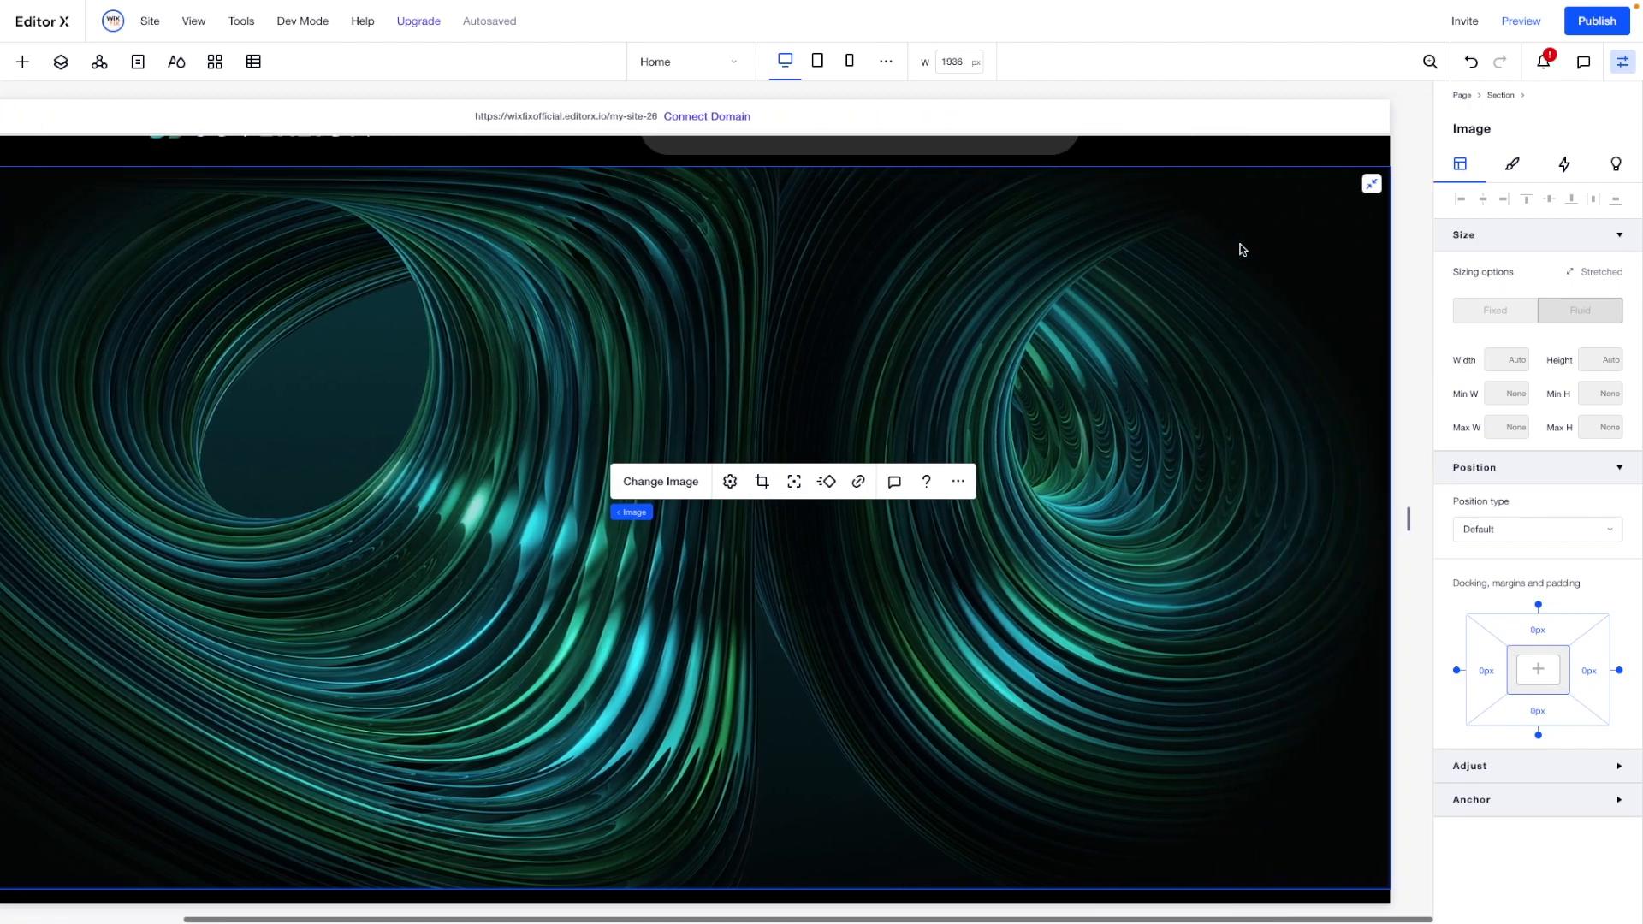
{"action": "left_click", "coordinate": [1372, 185]}
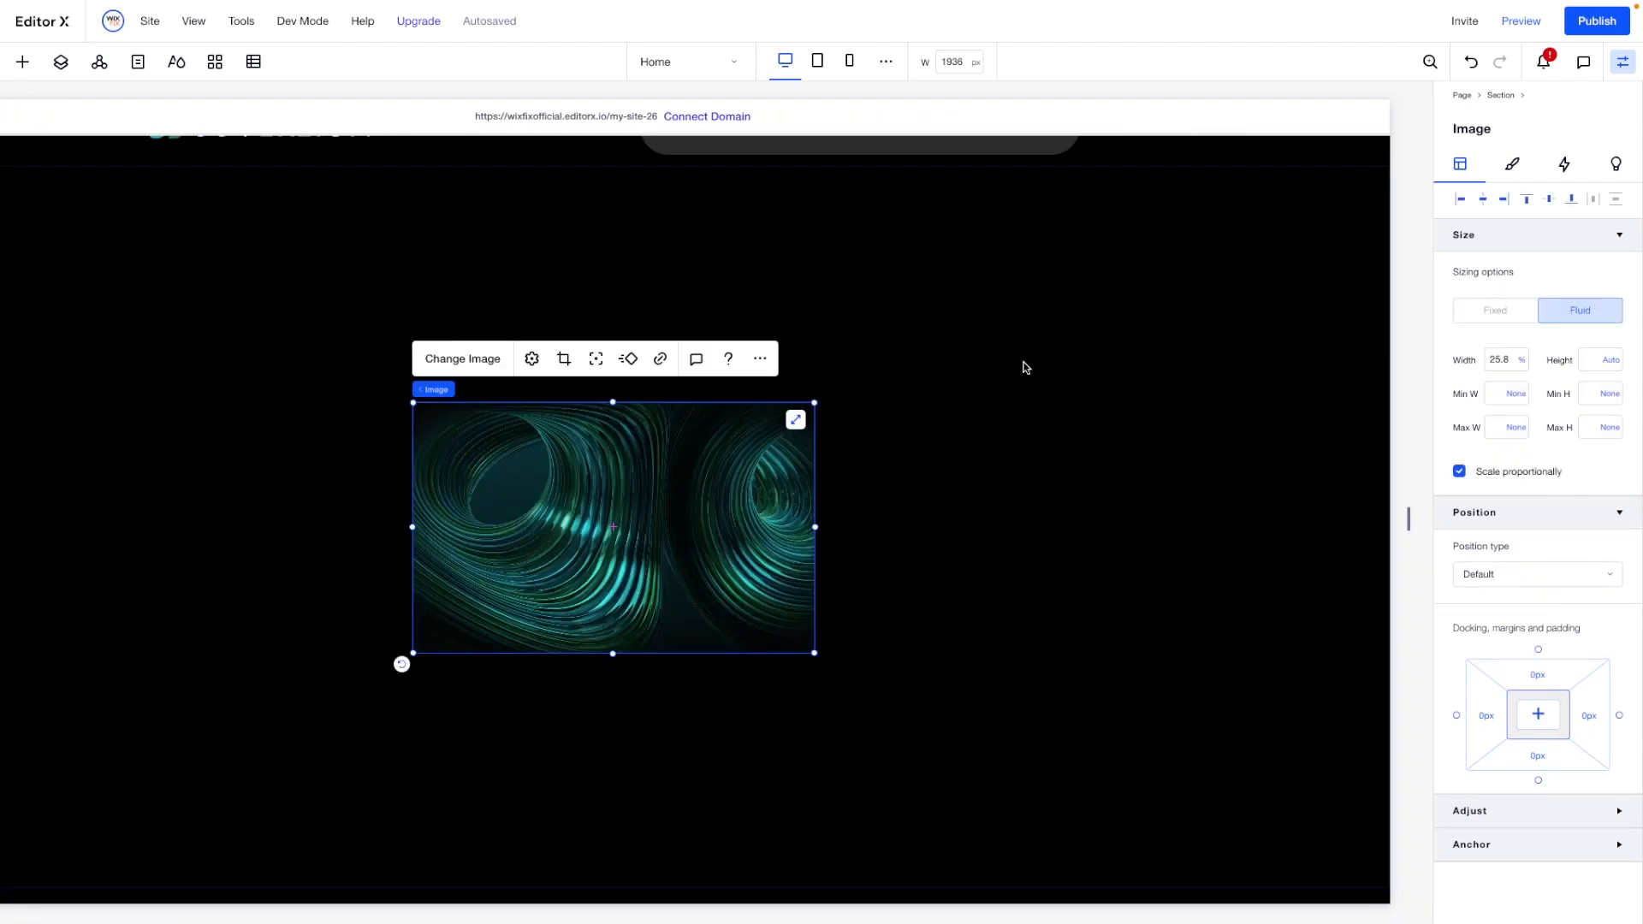
{"action": "left_click", "coordinate": [532, 360]}
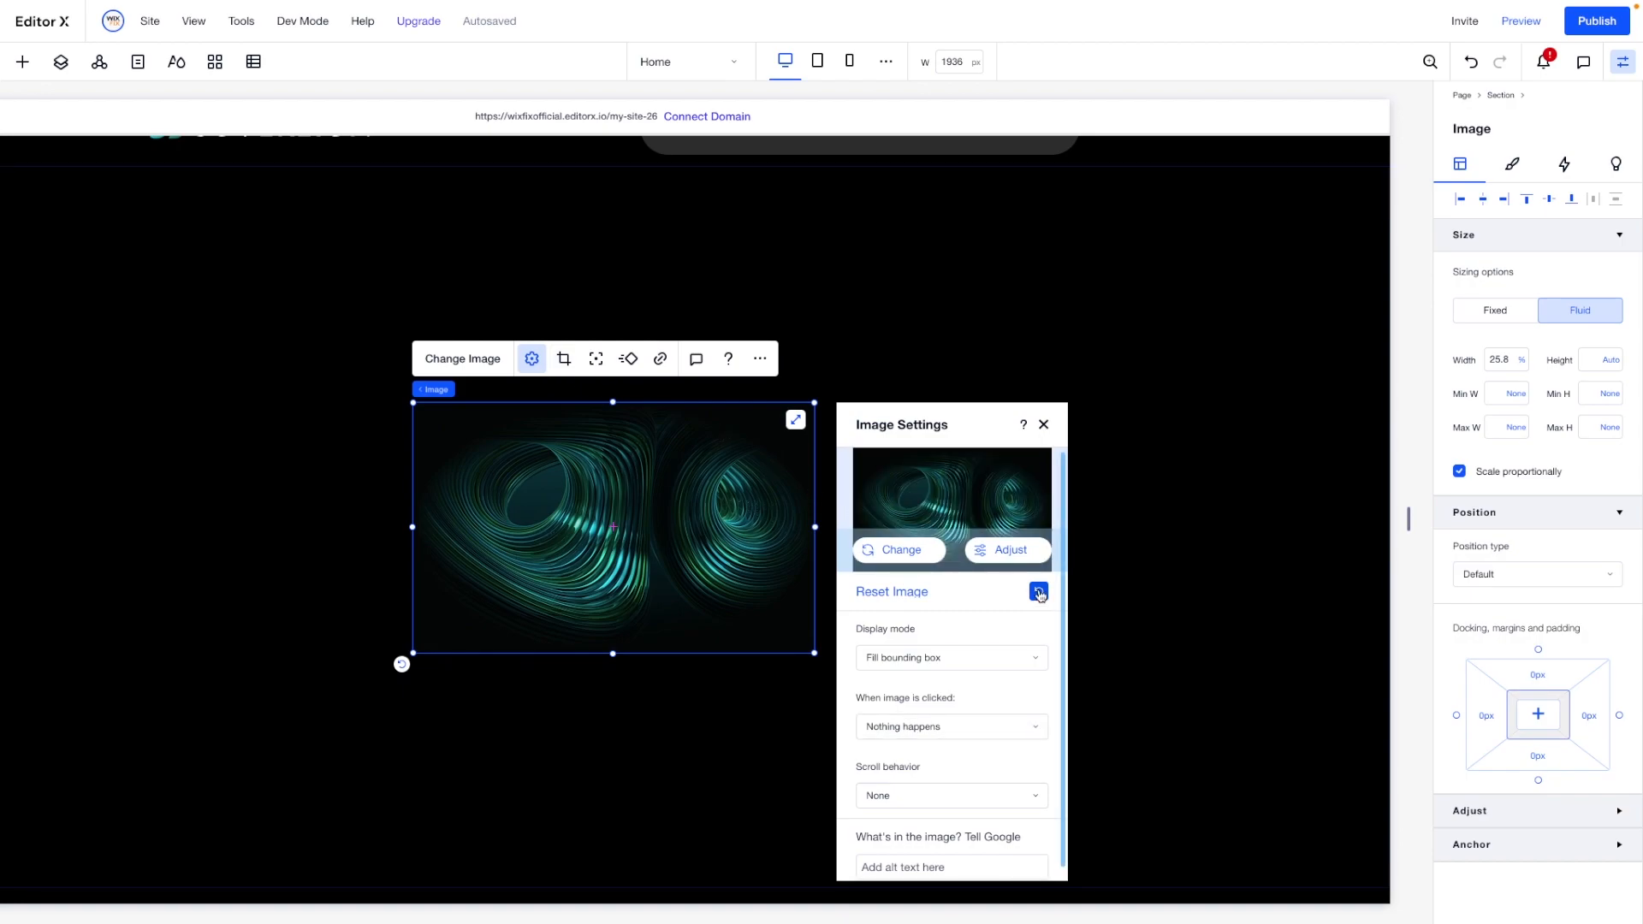
- Set the hero image's width to 80% and align it to the section's top edge and horizontal center
{"action": "left_click", "coordinate": [1515, 362]}
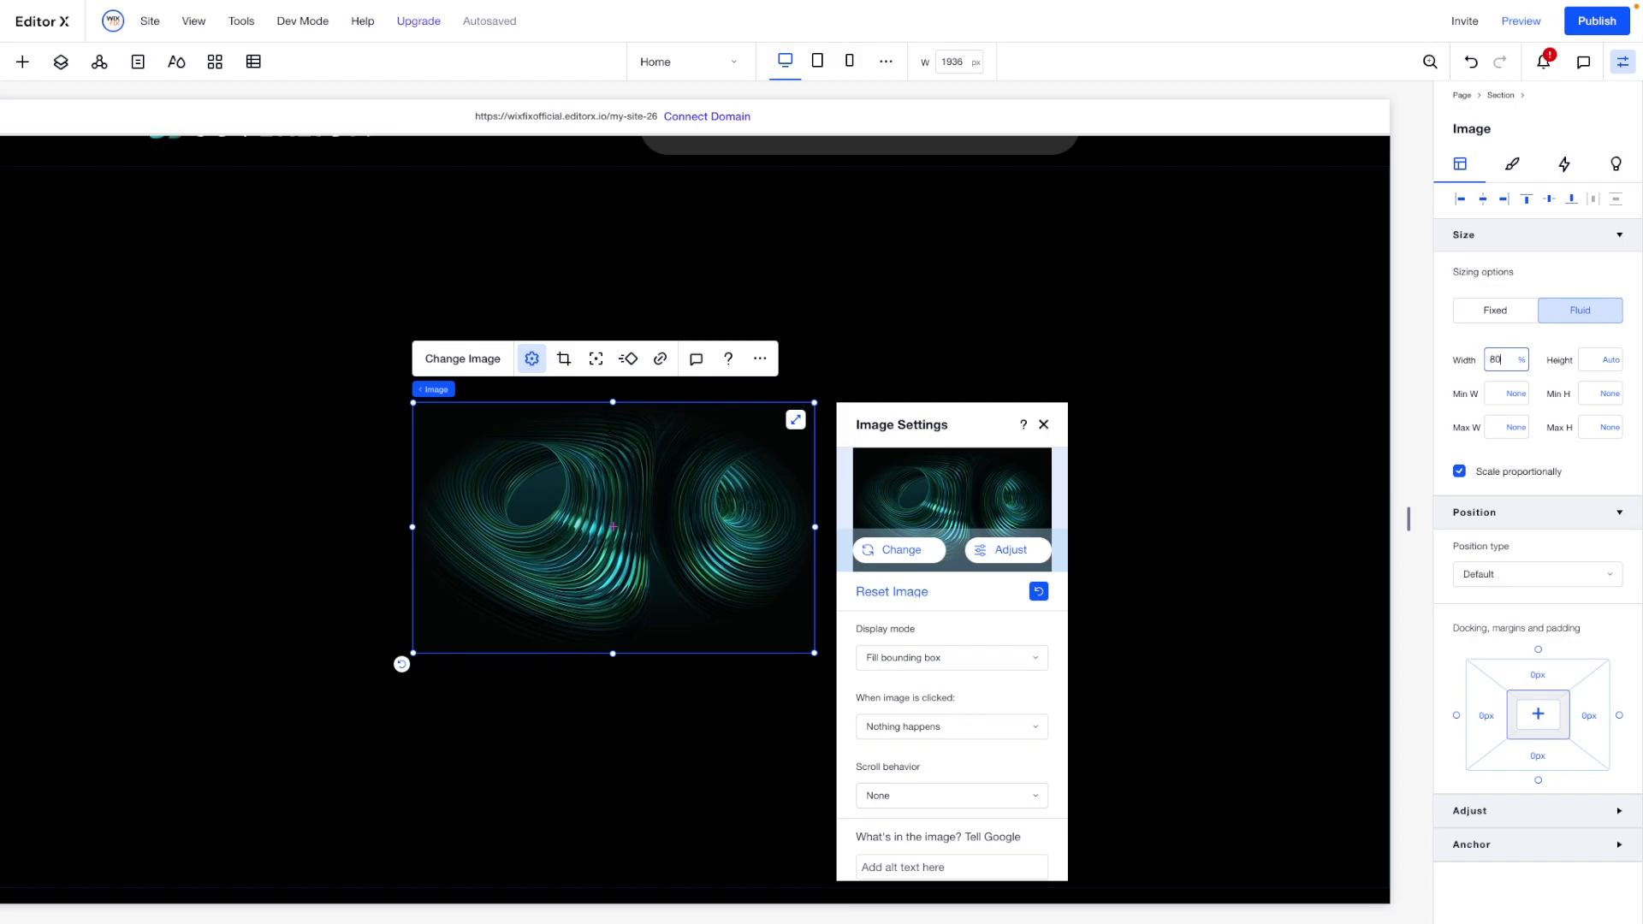
{"action": "type", "text": "80"}
{"action": "key", "text": "Return"}
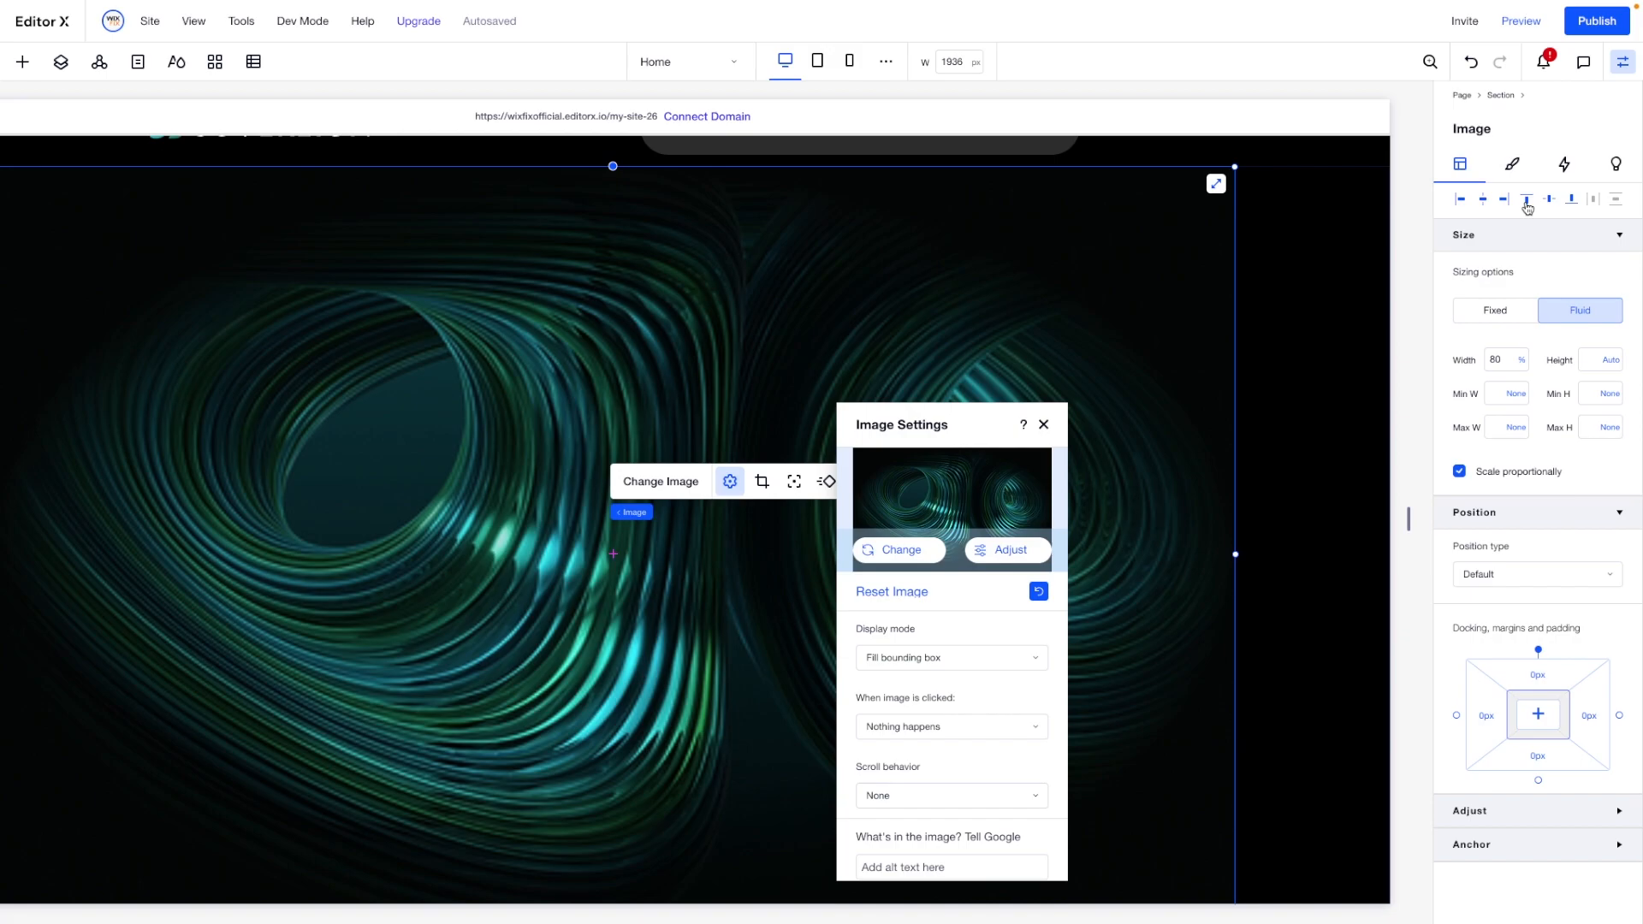
{"action": "scroll", "coordinate": [1062, 323], "scroll_direction": "left", "scroll_amount": 2}
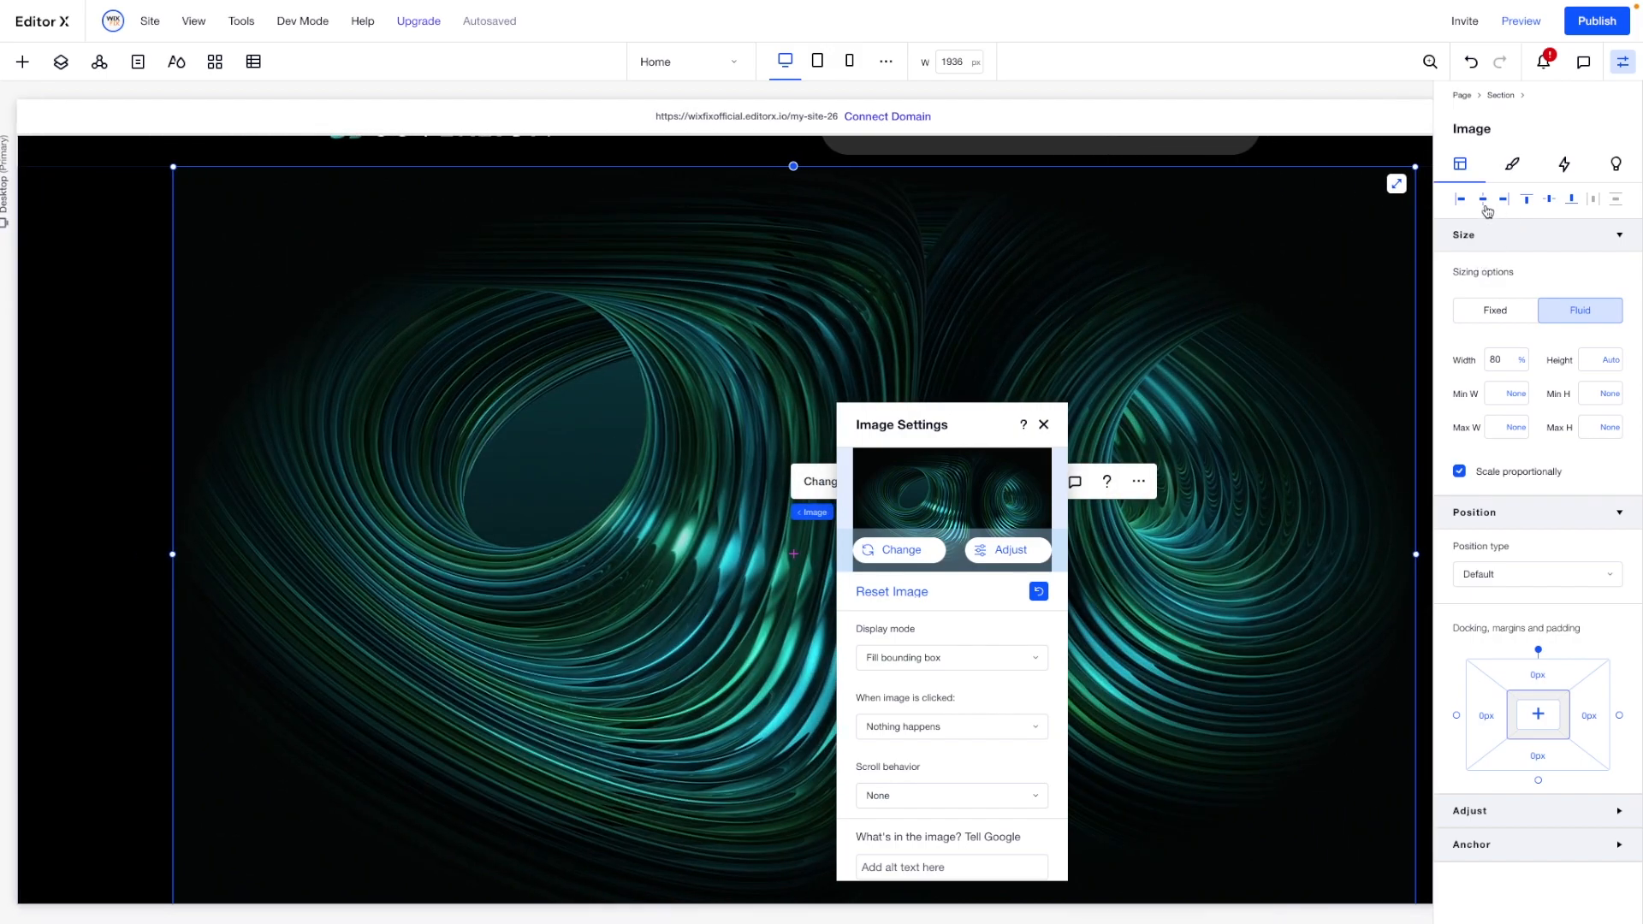
{"action": "scroll", "coordinate": [510, 405], "scroll_direction": "left", "scroll_amount": 2}
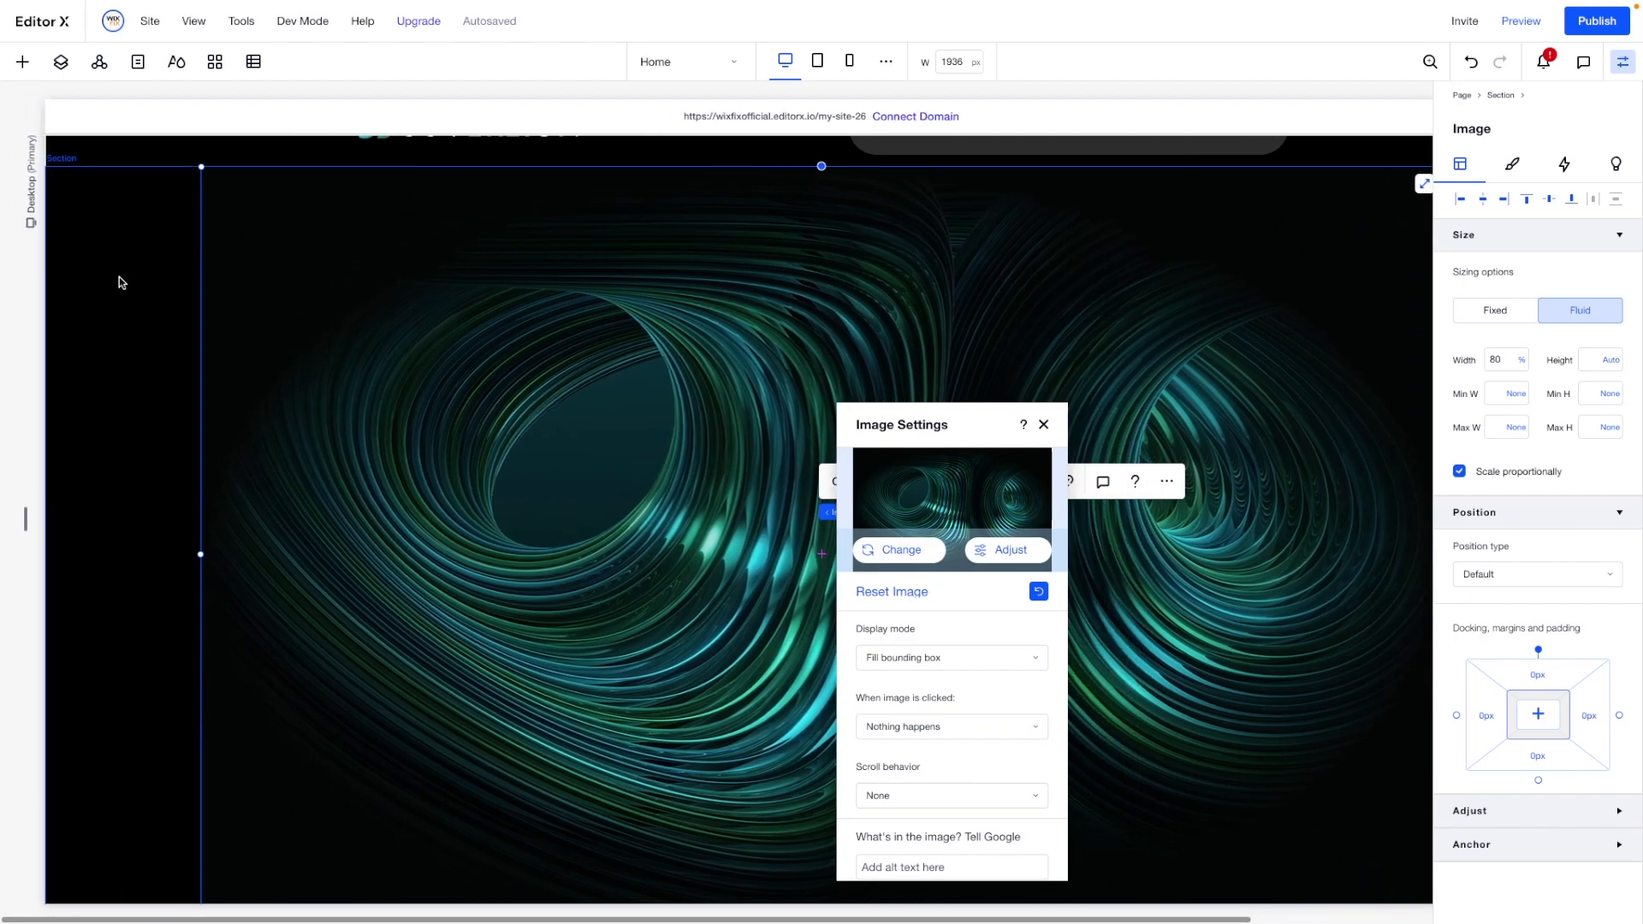
- Set the header's position type to Pinned and make it overlap the next section
{"action": "scroll", "coordinate": [118, 281], "scroll_direction": "up", "scroll_amount": 1}
{"action": "scroll", "coordinate": [118, 275], "scroll_direction": "up", "scroll_amount": 1}
{"action": "left_click", "coordinate": [96, 178]}
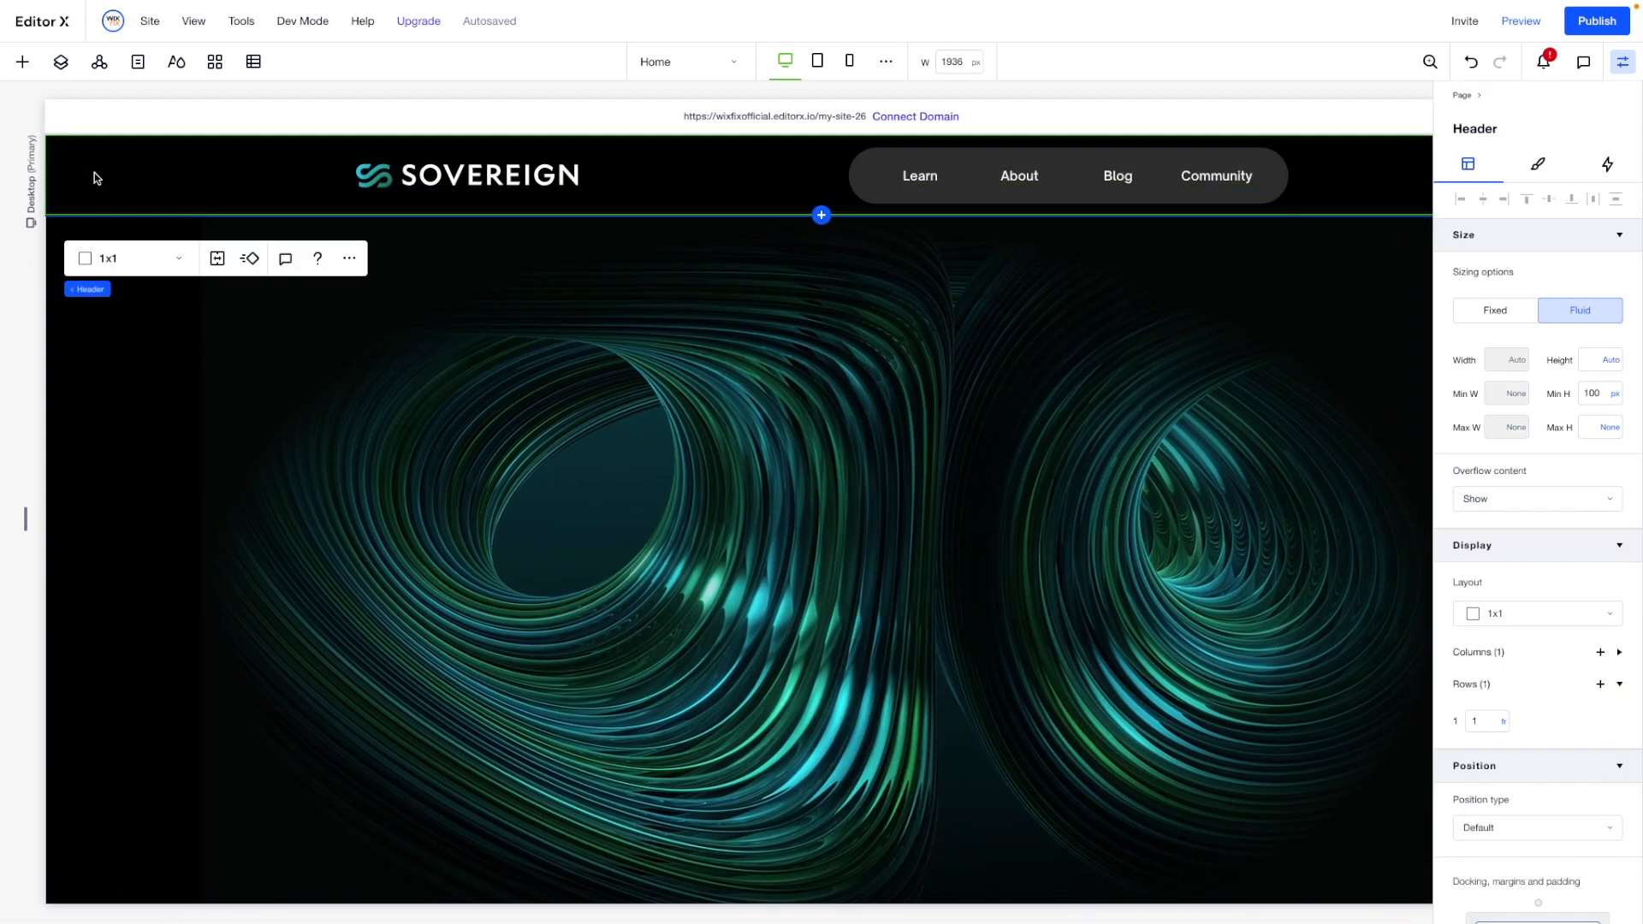
{"action": "scroll", "coordinate": [1532, 522], "scroll_direction": "down", "scroll_amount": 3}
{"action": "left_click", "coordinate": [1491, 702]}
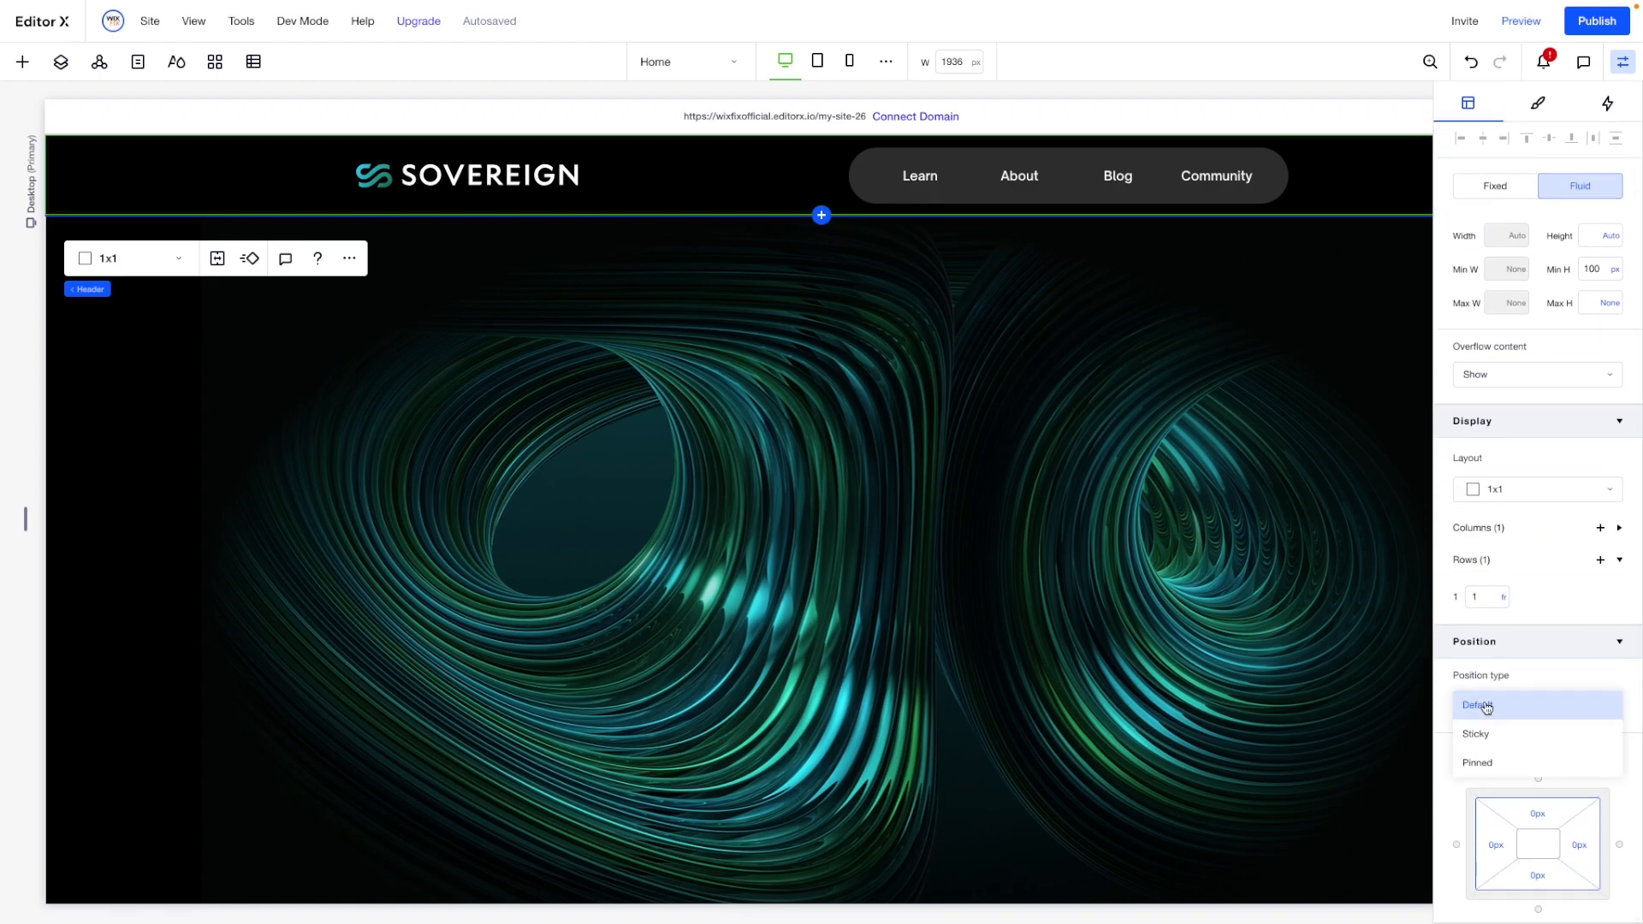
{"action": "left_click", "coordinate": [1499, 765]}
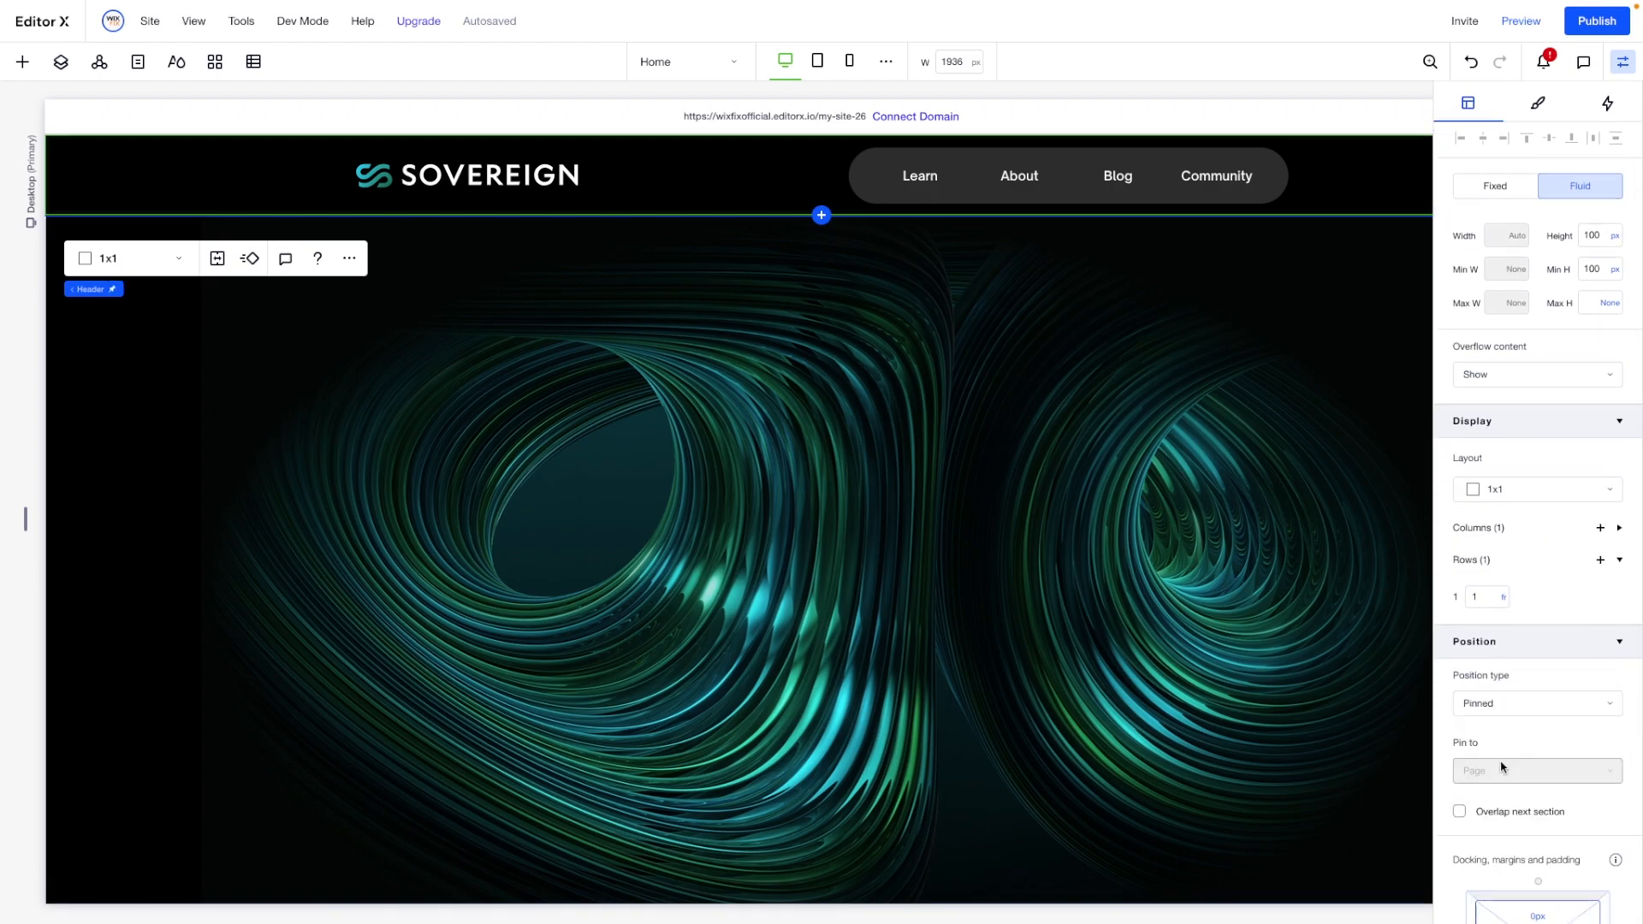
{"action": "left_click", "coordinate": [1498, 814]}
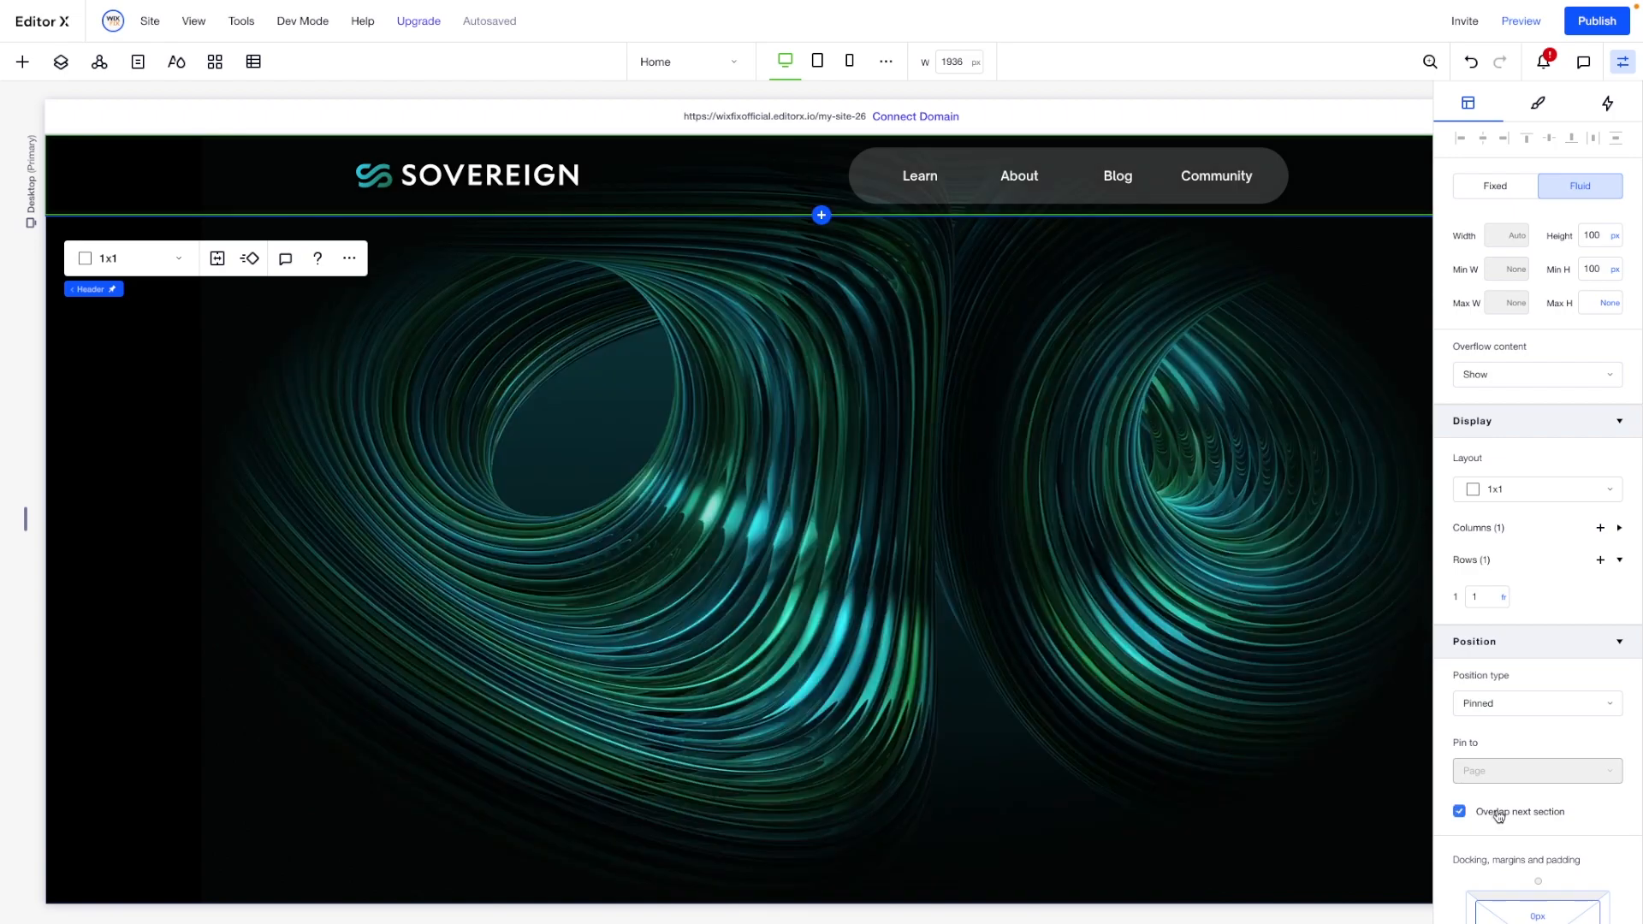
- Add the "Untold Stories" text mask over the hero image in the section below the header
{"action": "scroll", "coordinate": [837, 590], "scroll_direction": "right", "scroll_amount": 2}
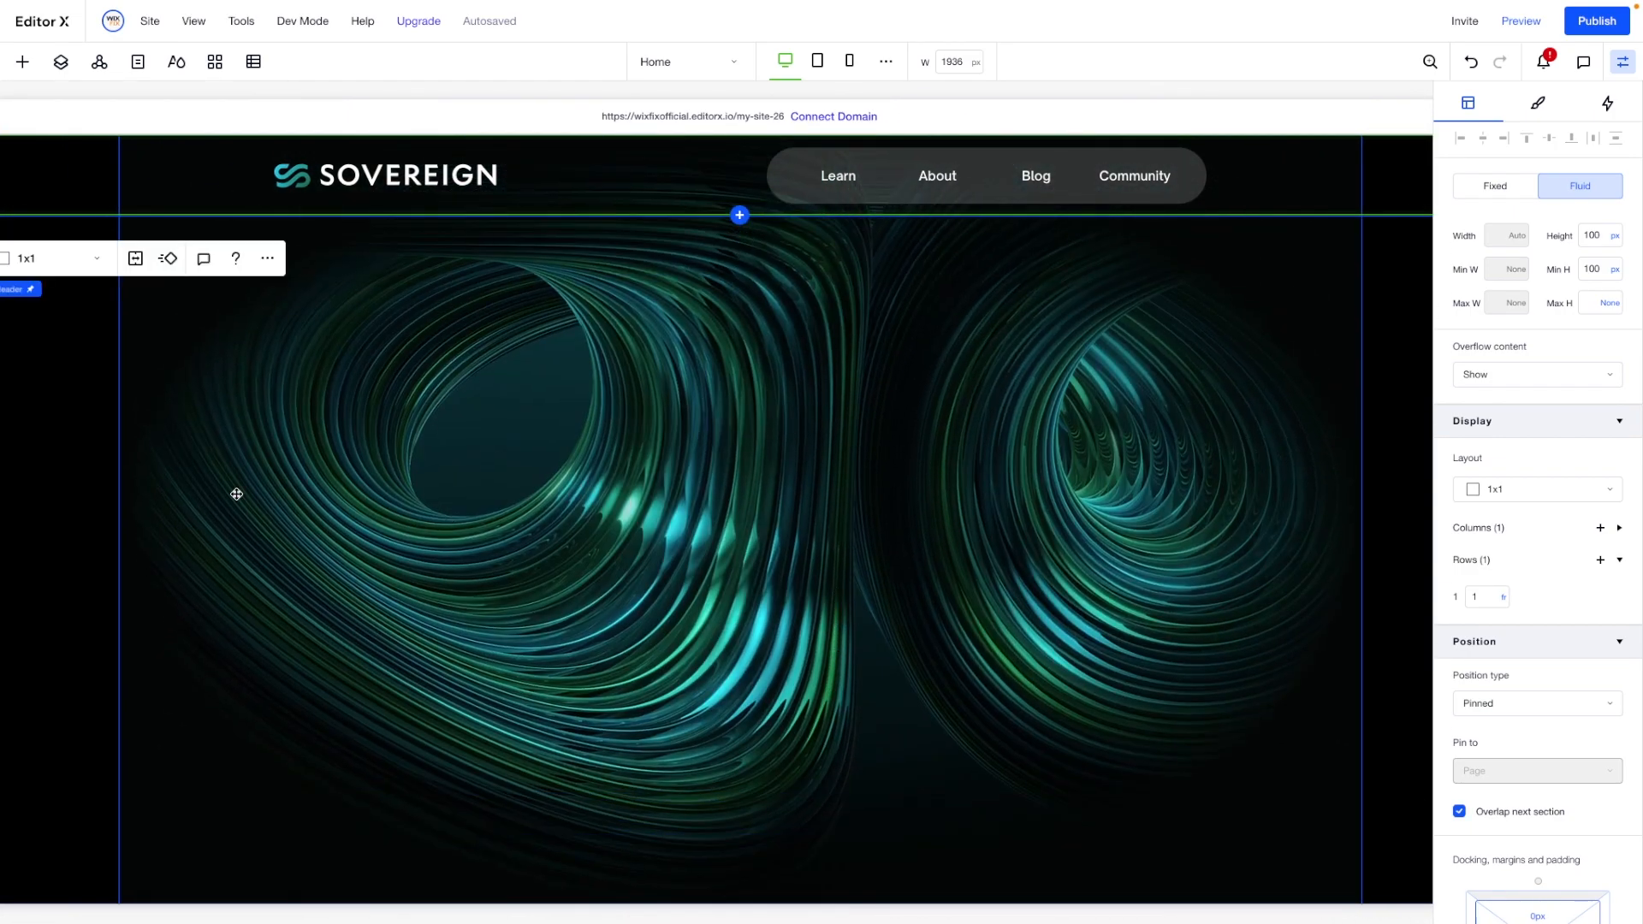
{"action": "left_click", "coordinate": [236, 494]}
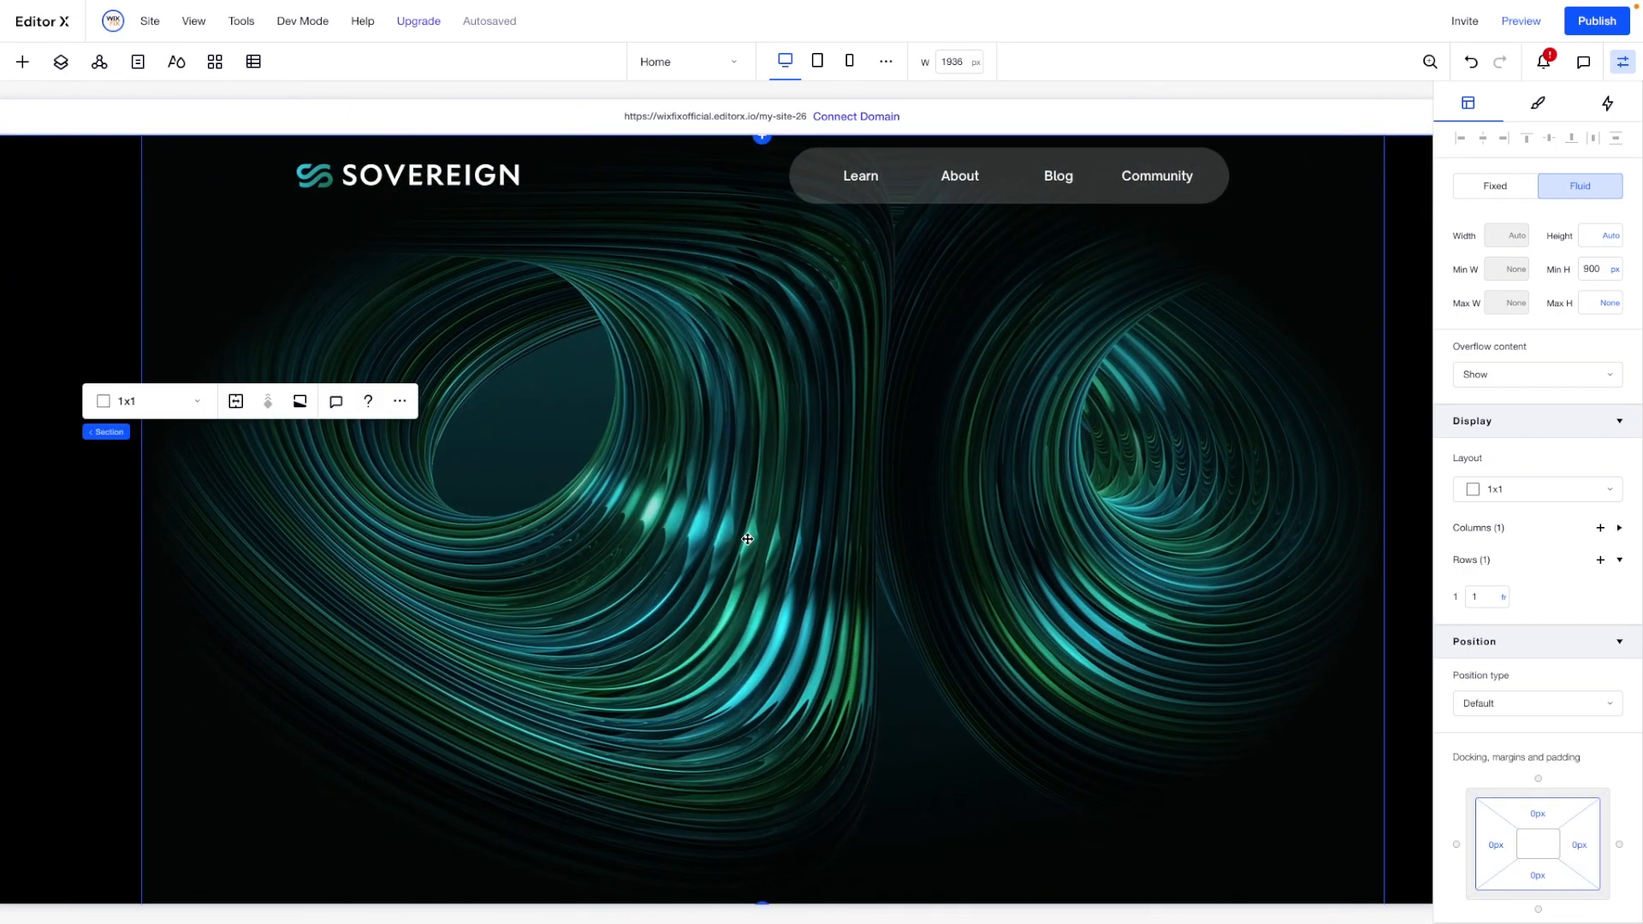
{"action": "scroll", "coordinate": [747, 540], "scroll_direction": "left", "scroll_amount": 1}
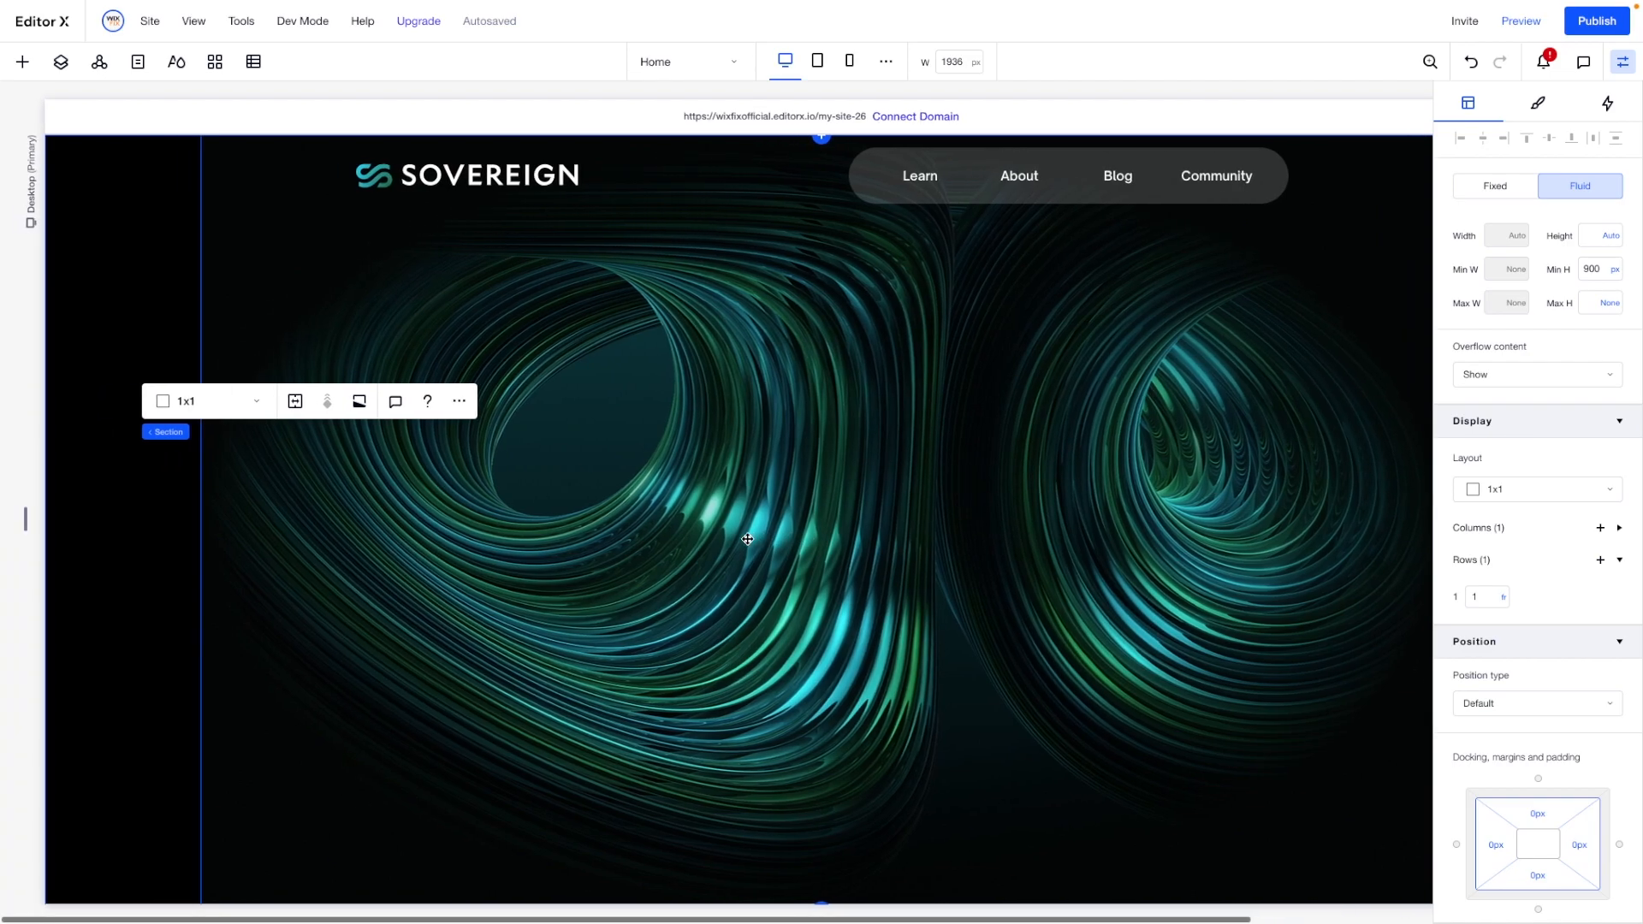
{"action": "left_click", "coordinate": [22, 73]}
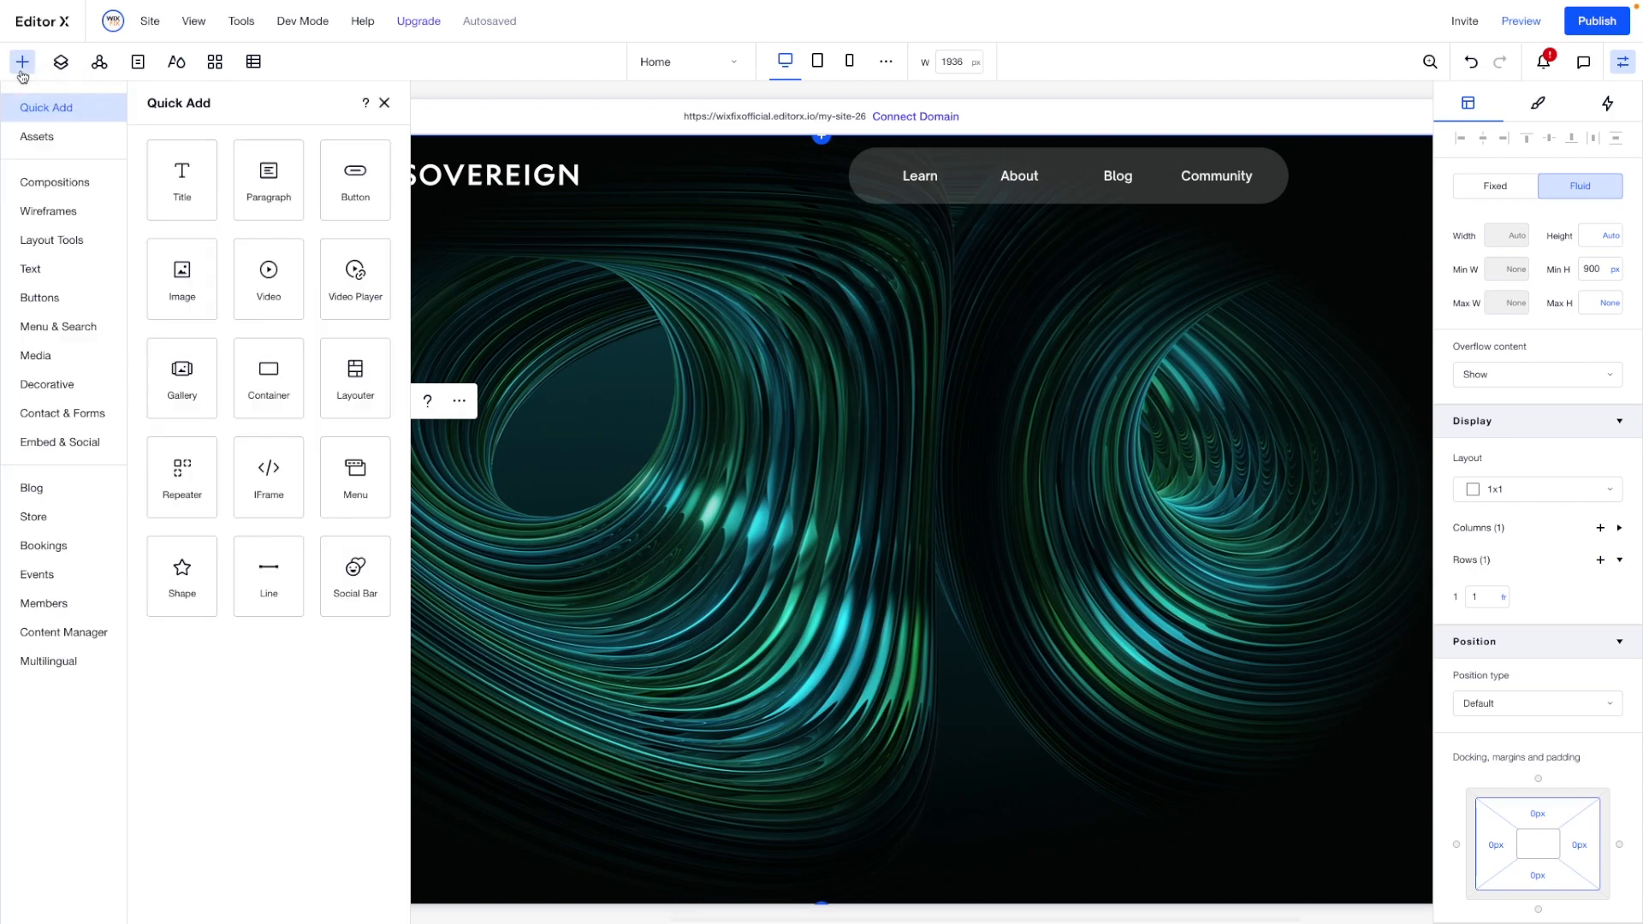
{"action": "left_click", "coordinate": [41, 248]}
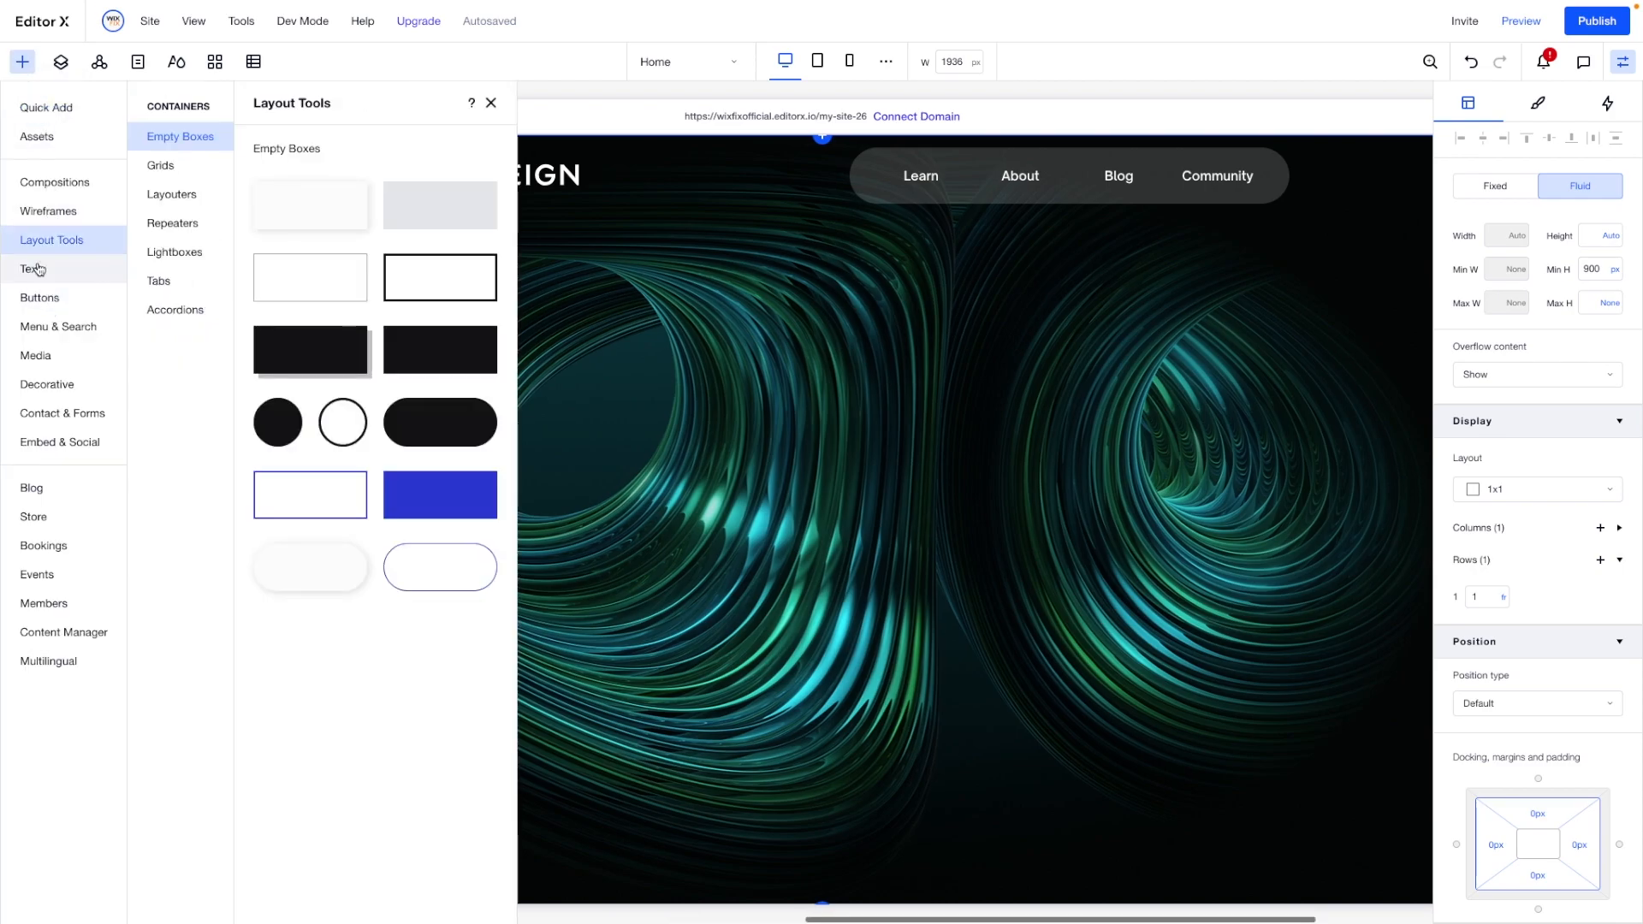
{"action": "left_click", "coordinate": [39, 270]}
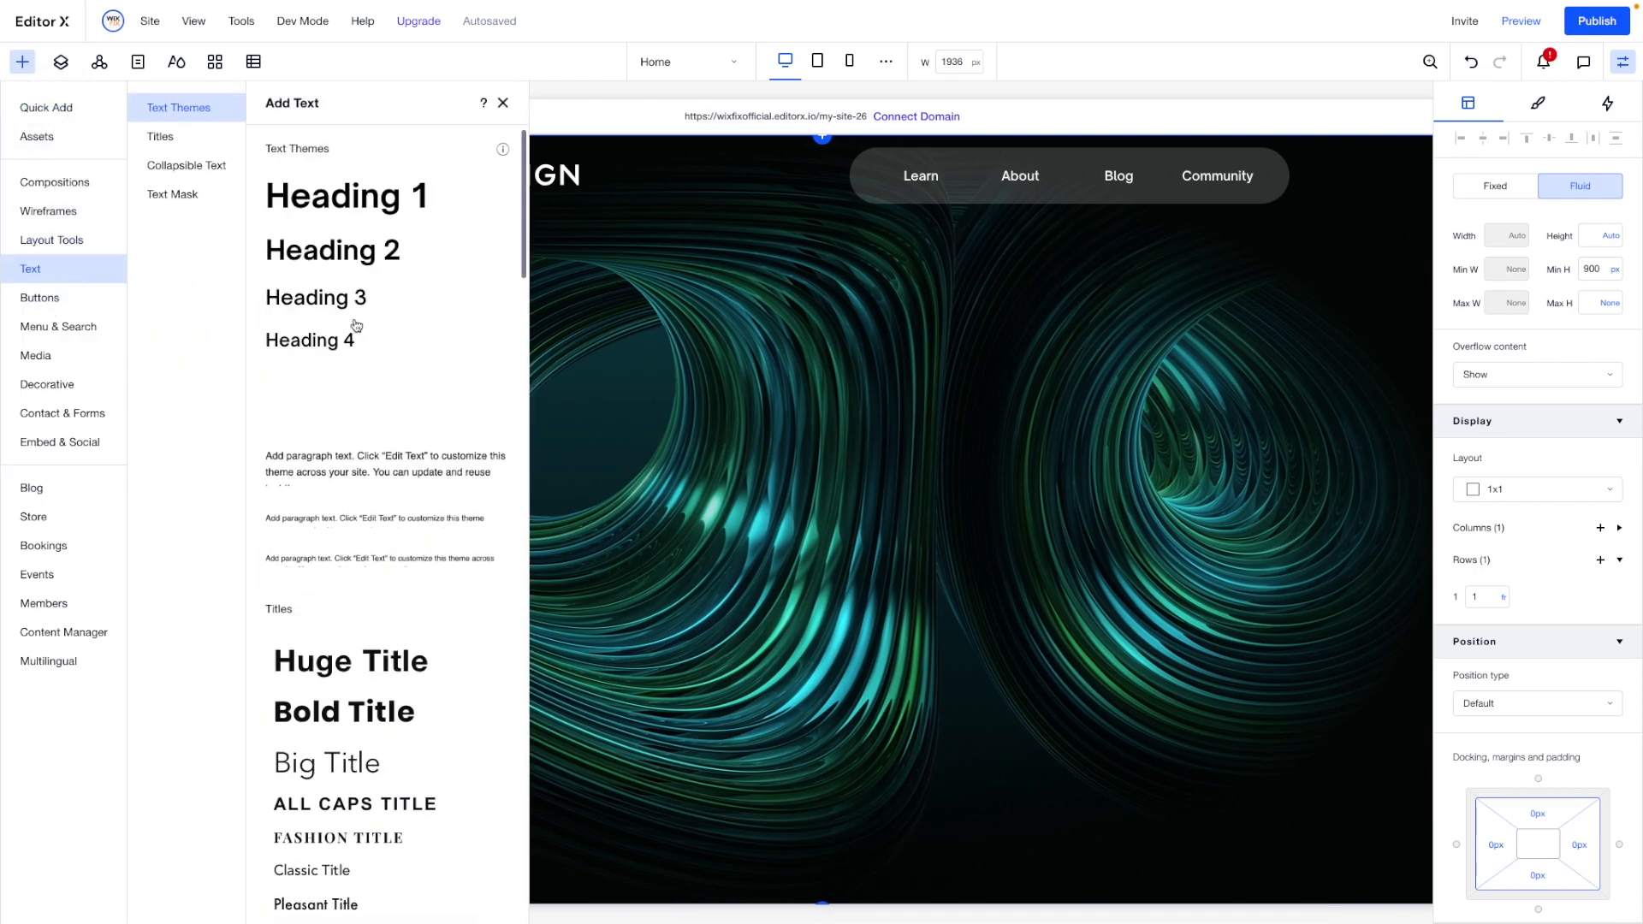
{"action": "left_click", "coordinate": [159, 196]}
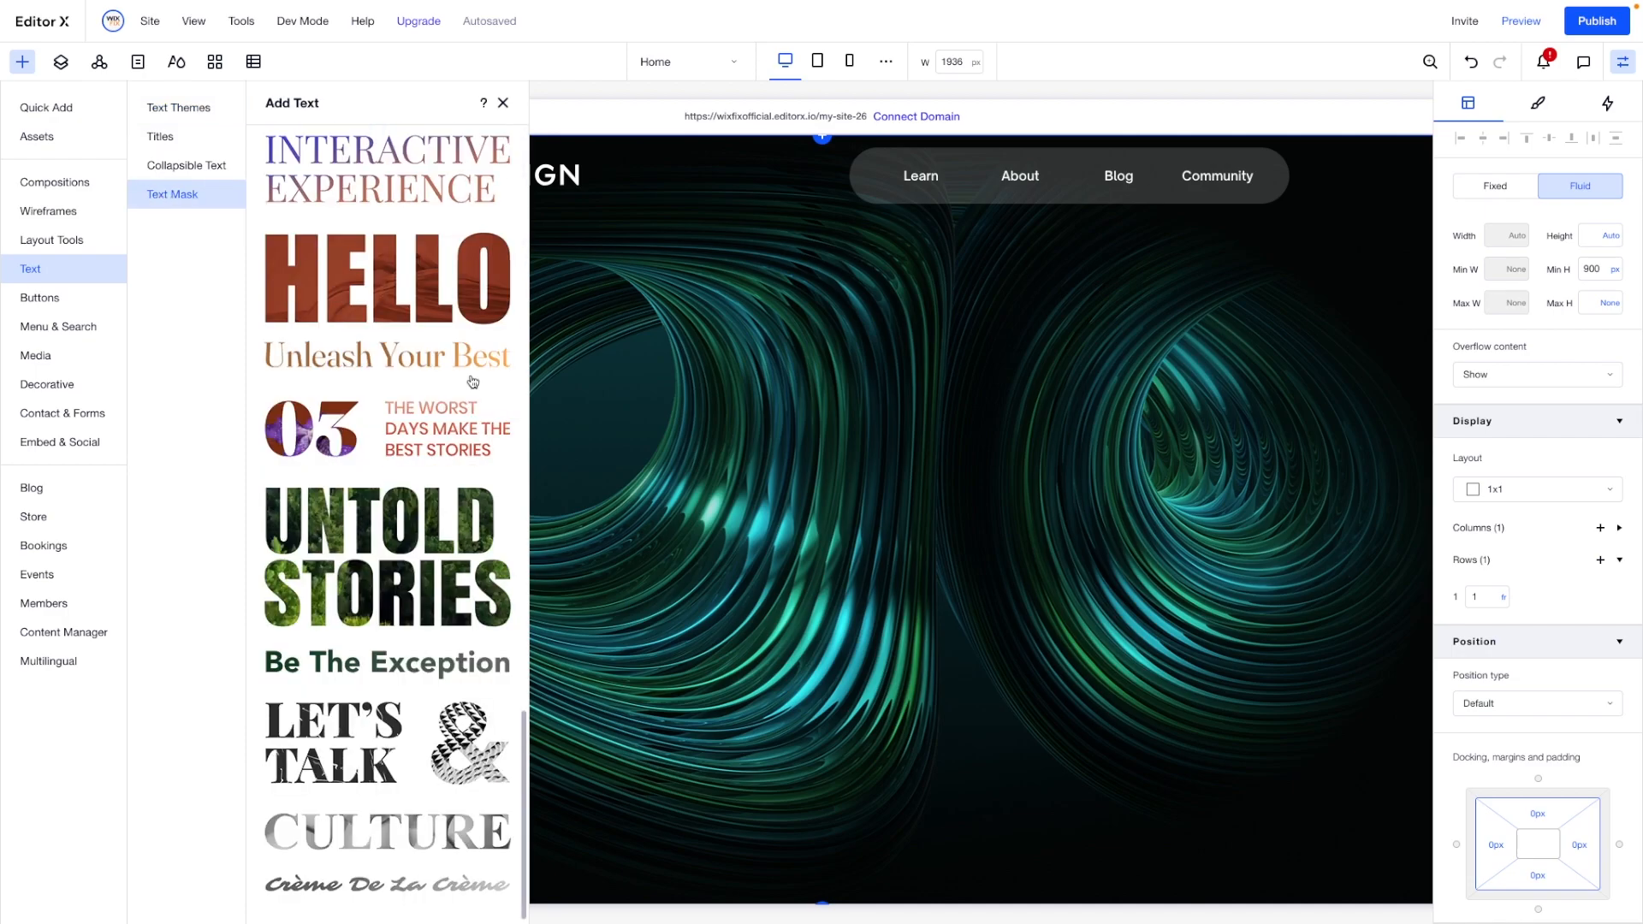
{"action": "left_click_drag", "start_coordinate": [353, 539], "coordinate": [785, 460]}
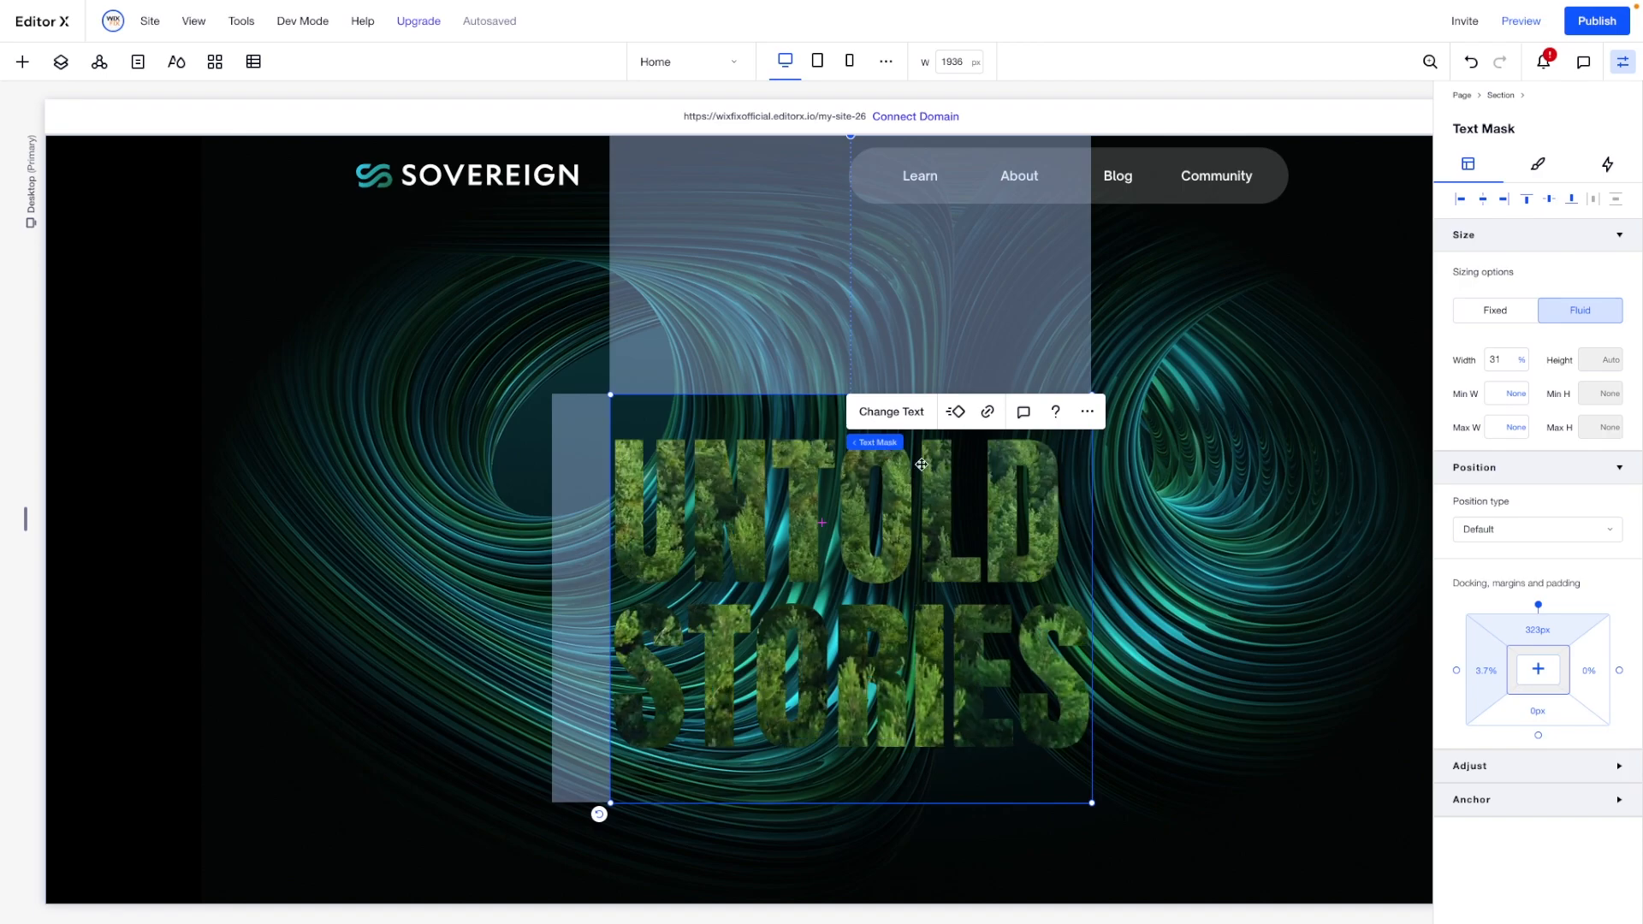
- Change the text mask's wording to "Join Our Team" on a single line
{"action": "left_click", "coordinate": [912, 419]}
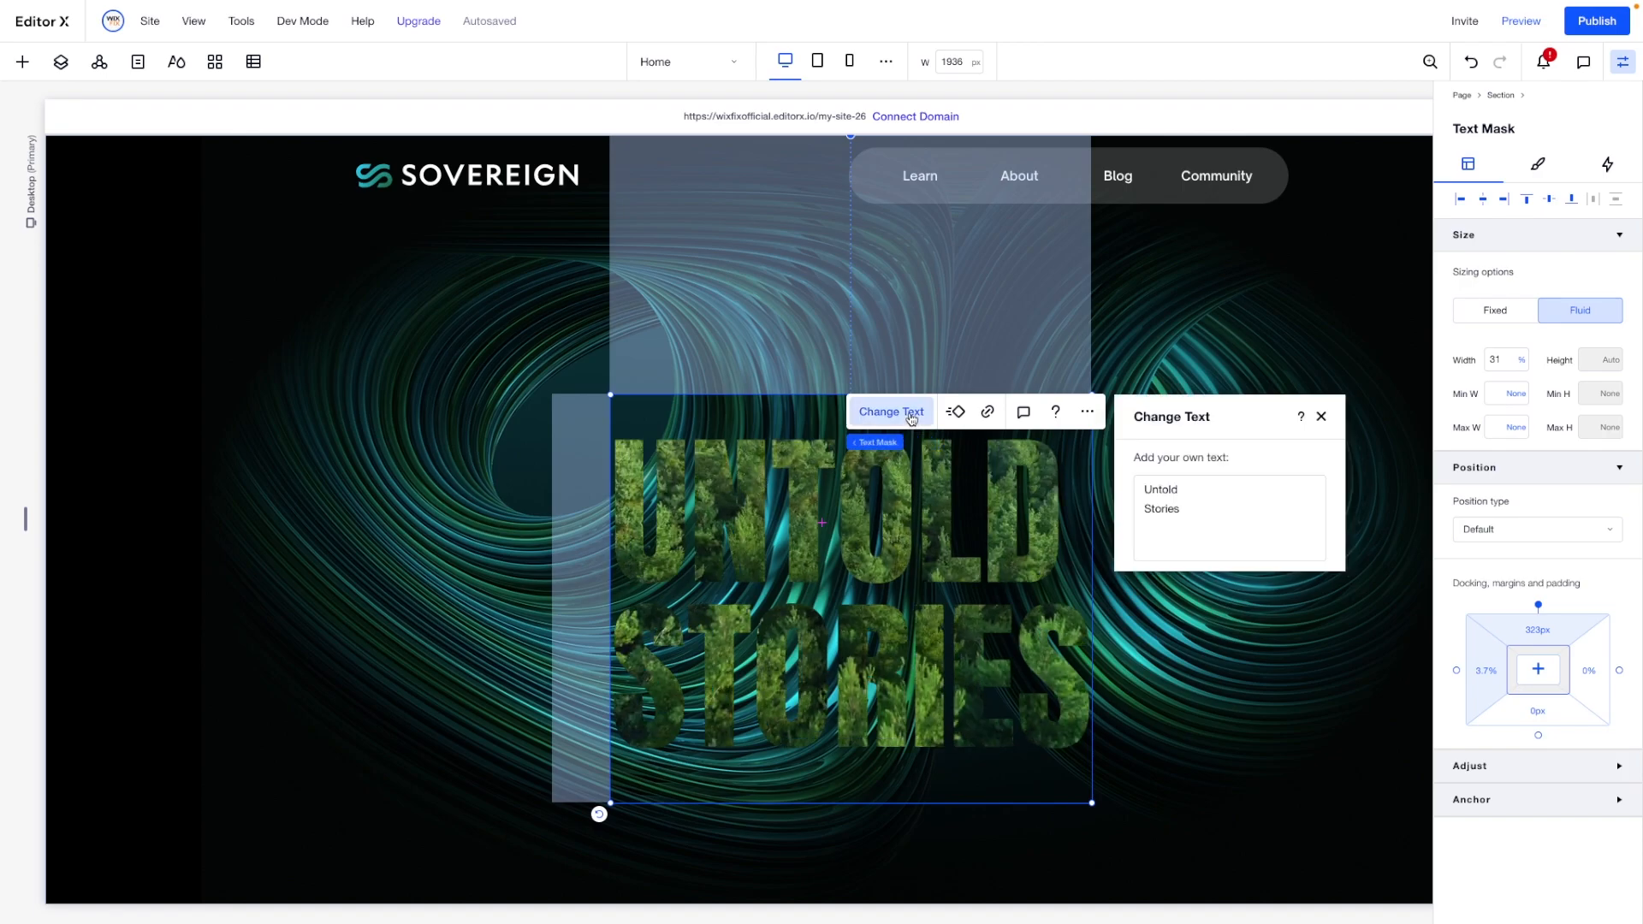
{"action": "left_click", "coordinate": [1240, 509]}
{"action": "key", "text": "ctrl+a"}
{"action": "type", "text": "Join"}
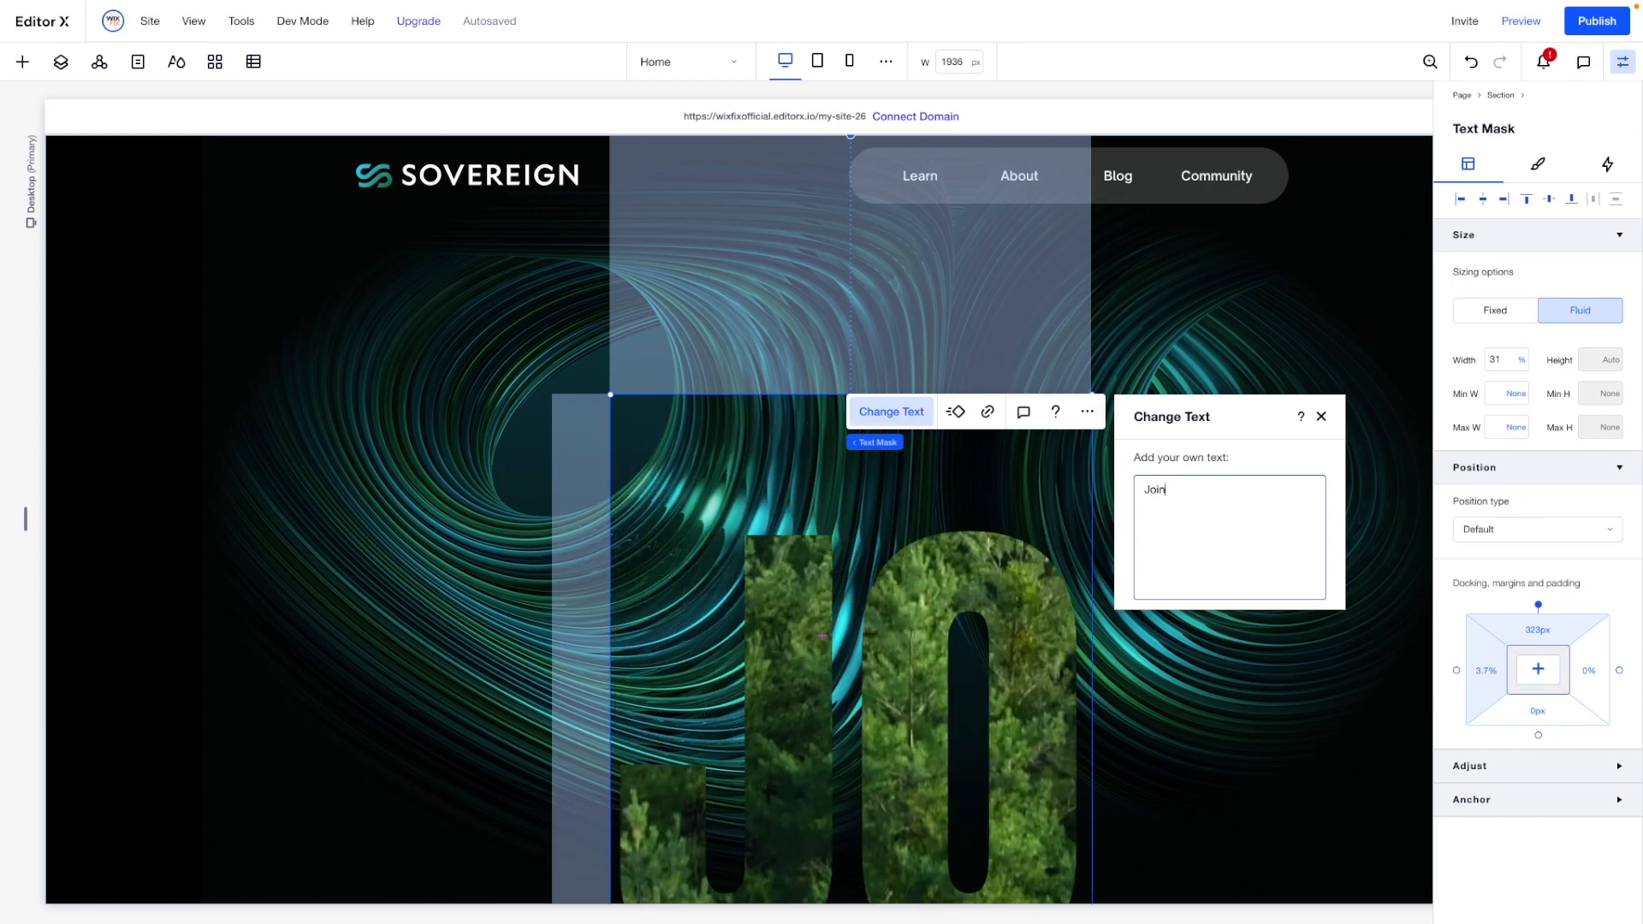
{"action": "type", "text": " our Team"}
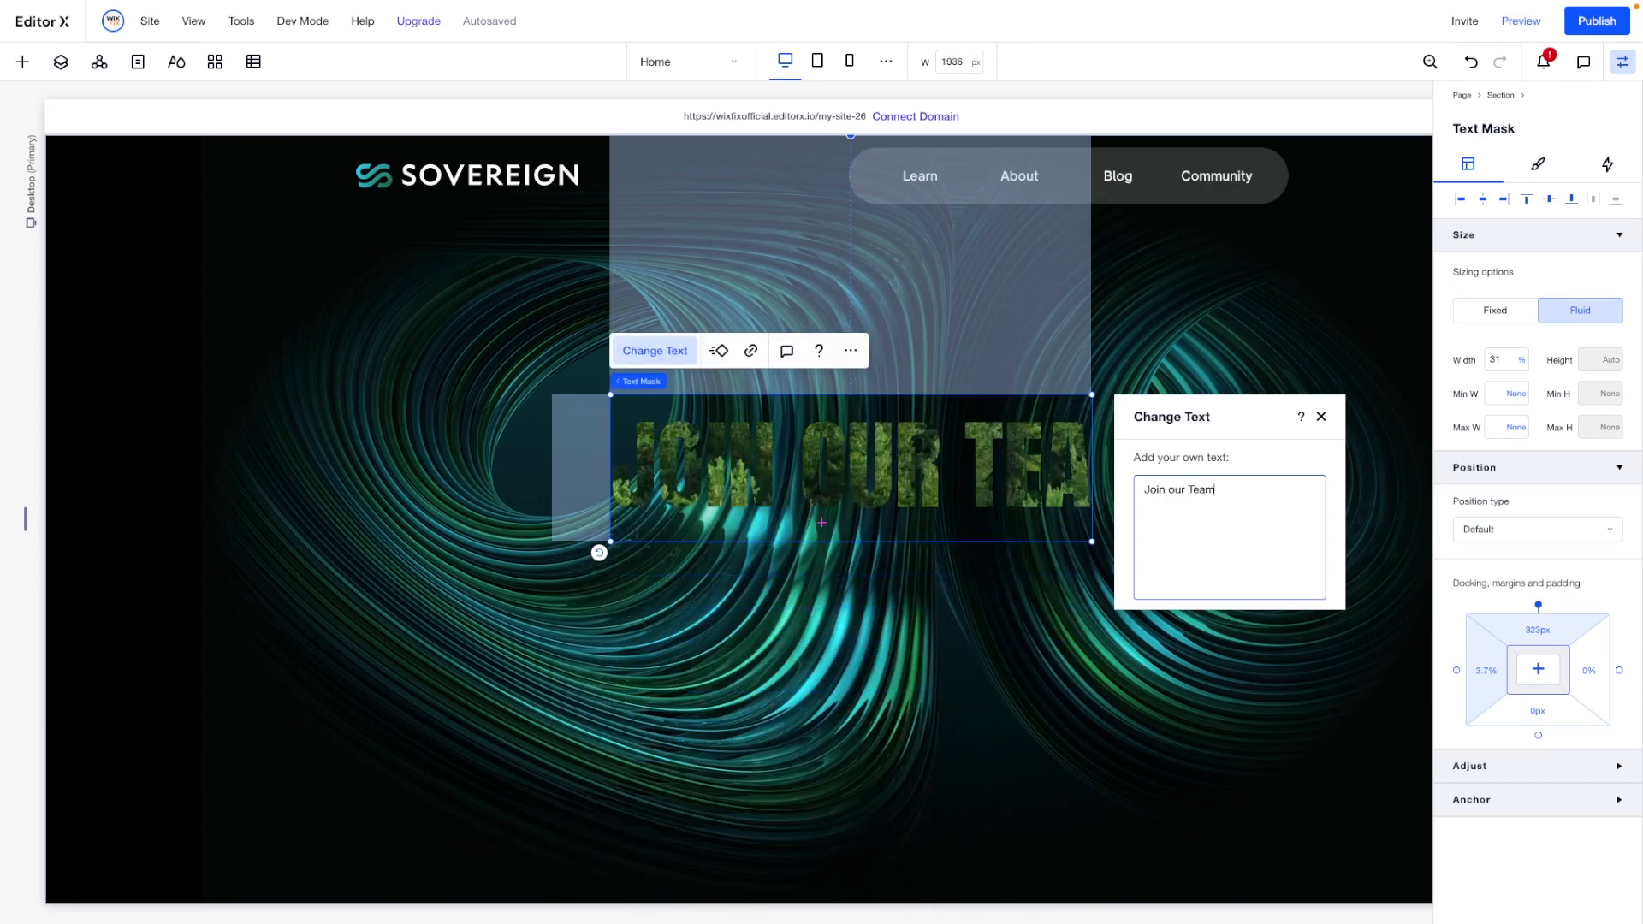
{"action": "key", "text": "ctrl+a"}
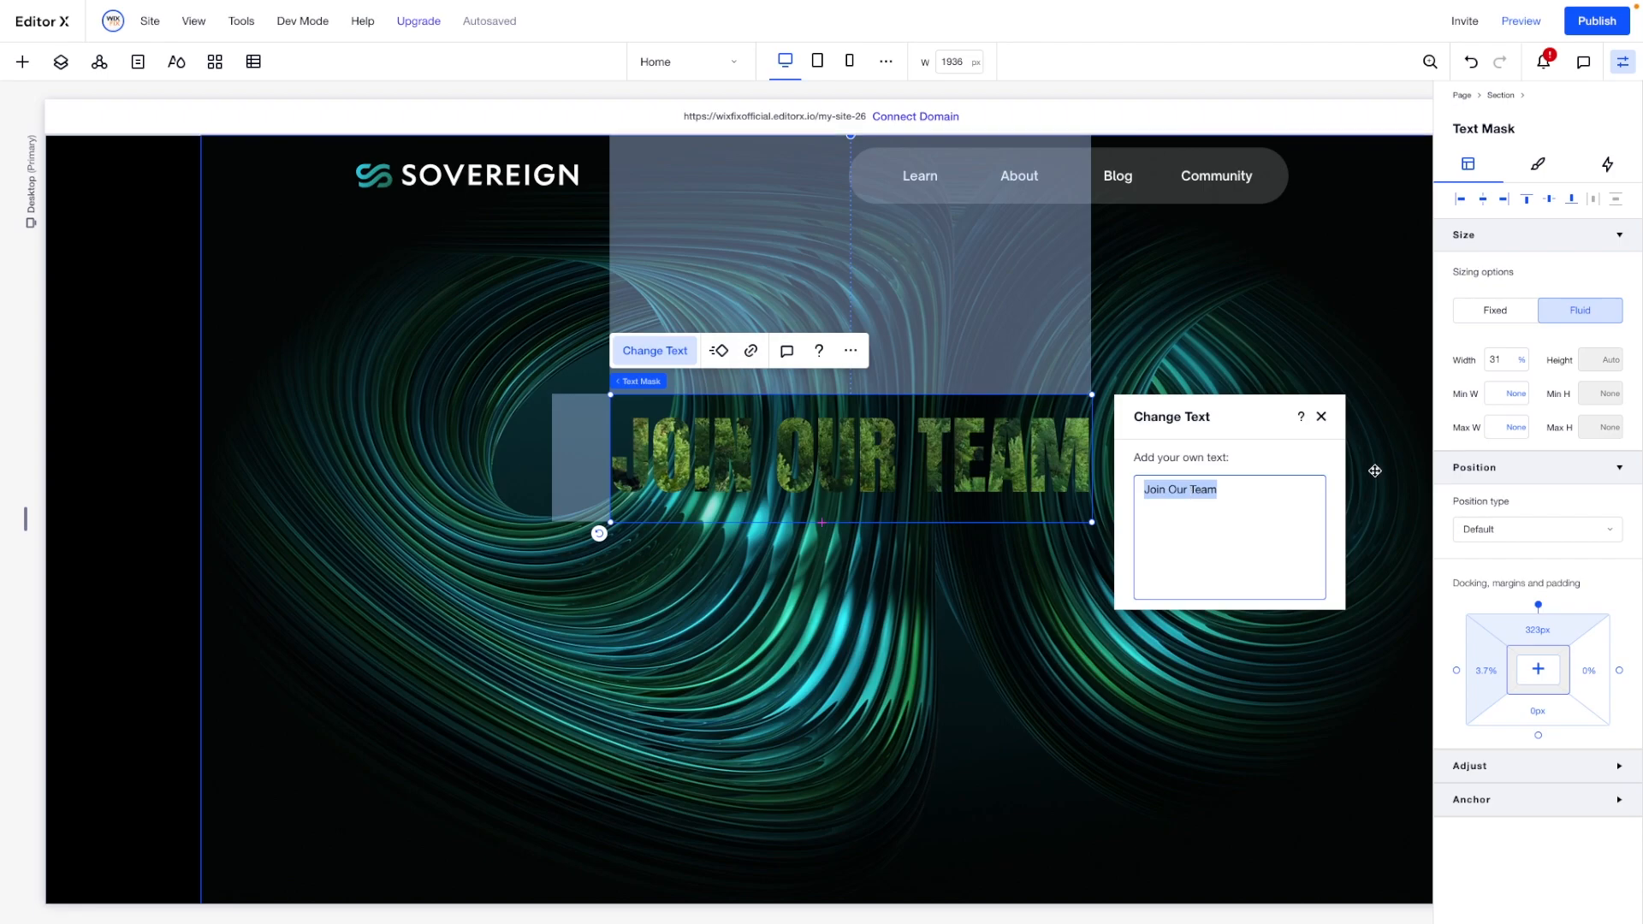
- Fill the text mask with the saved two-color beige linear gradient and set its starting color to white
{"action": "left_click", "coordinate": [1538, 166]}
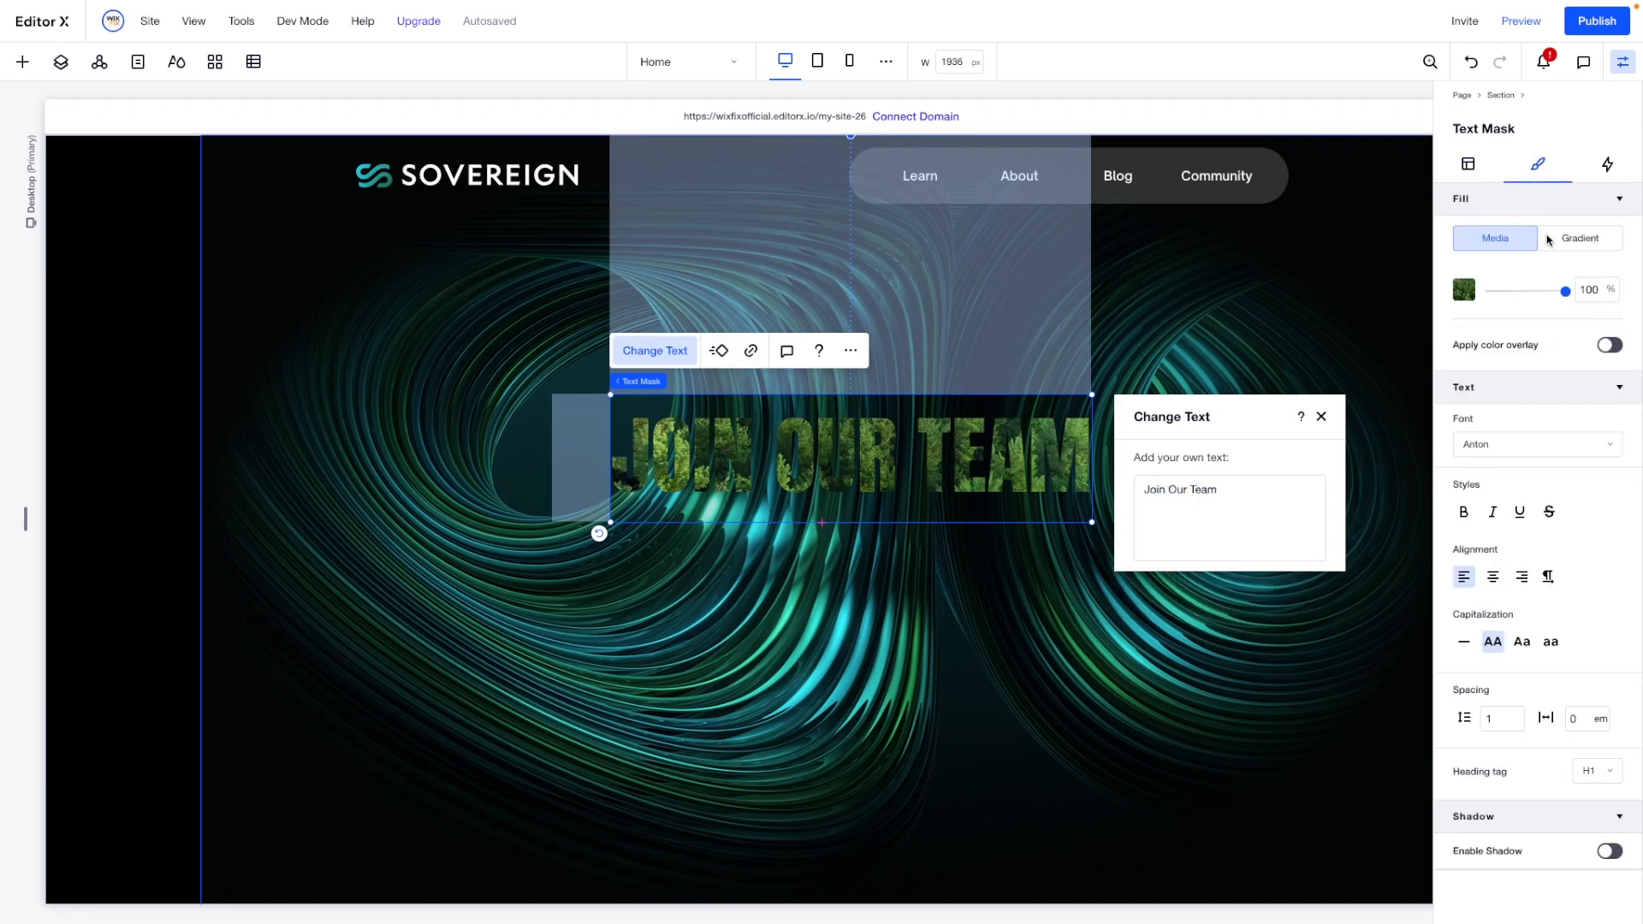
{"action": "left_click", "coordinate": [1580, 240]}
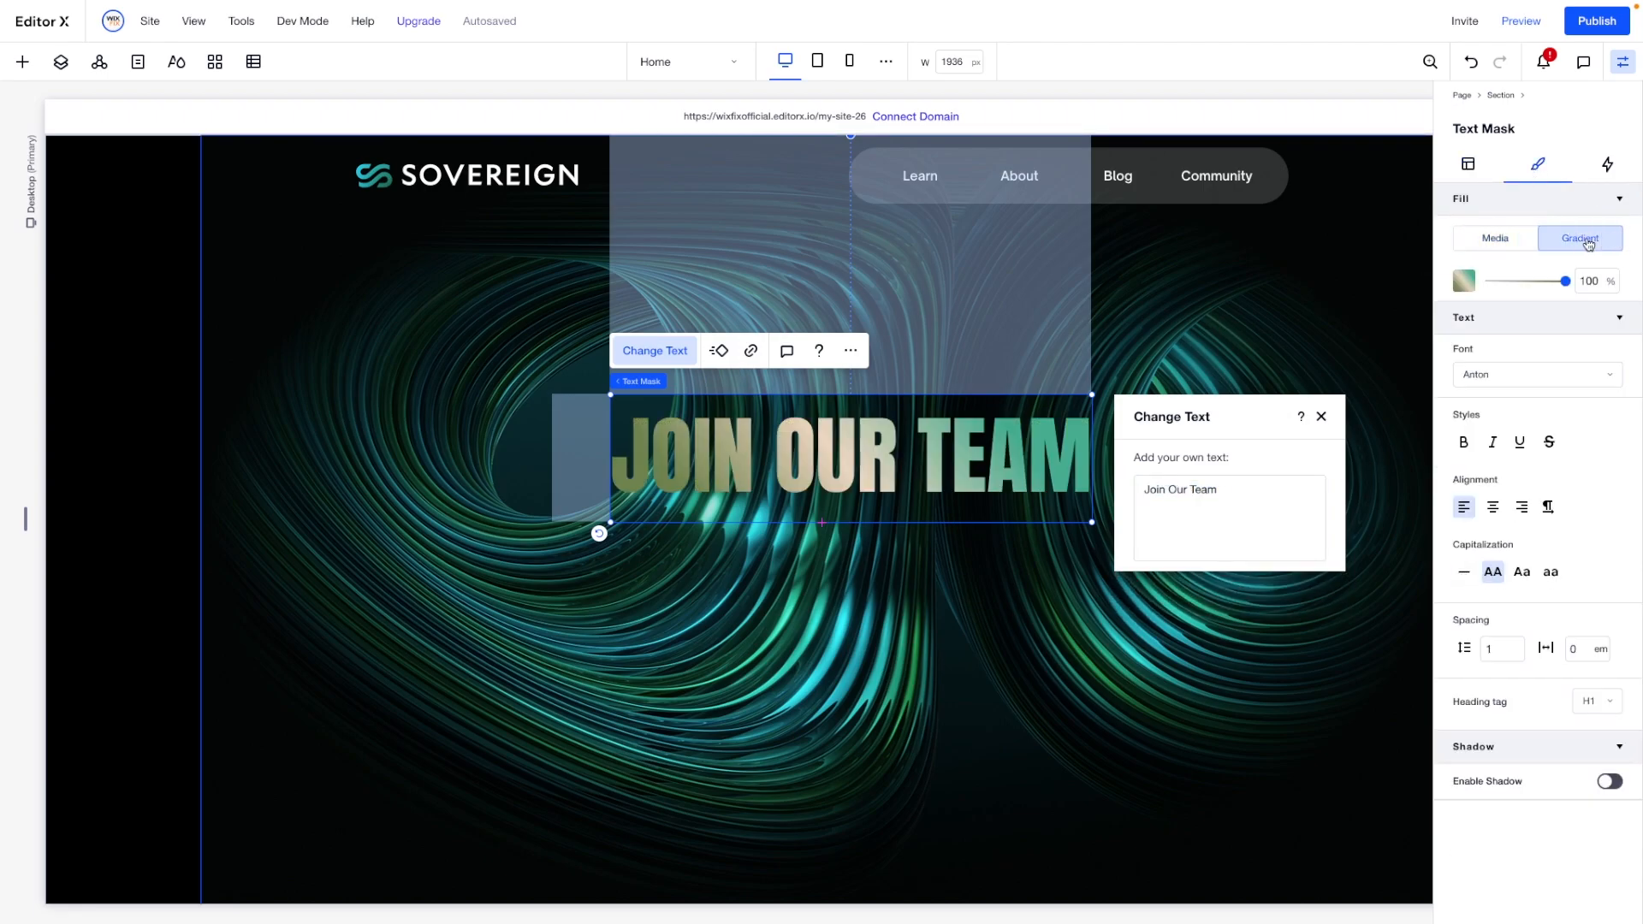
{"action": "left_click", "coordinate": [1464, 281]}
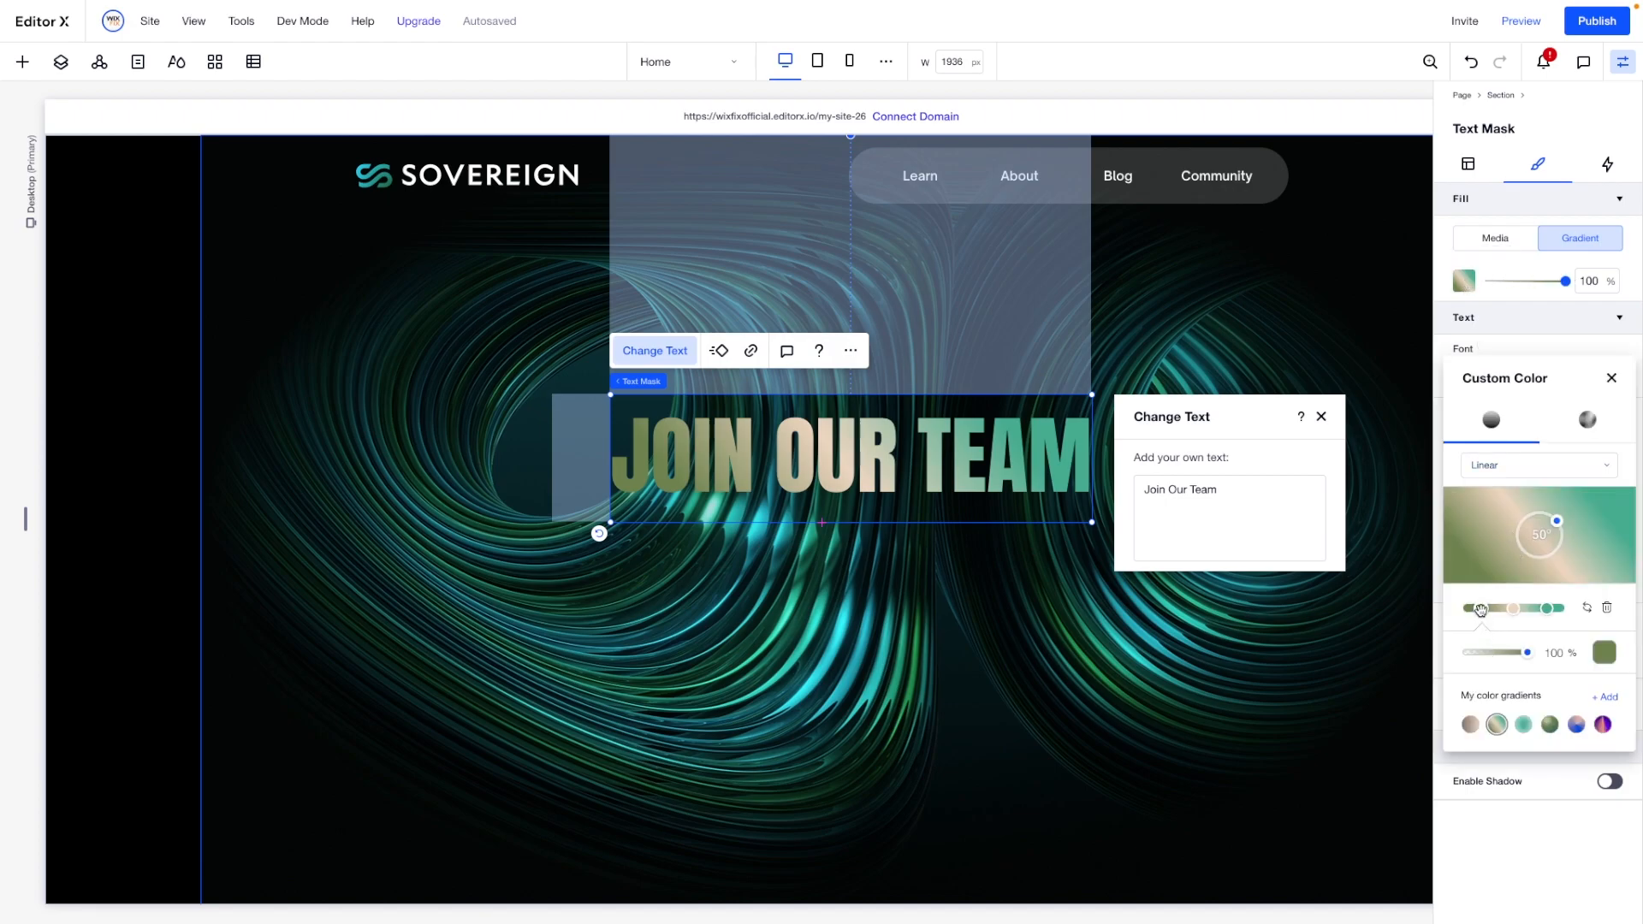
{"action": "left_click", "coordinate": [1471, 724]}
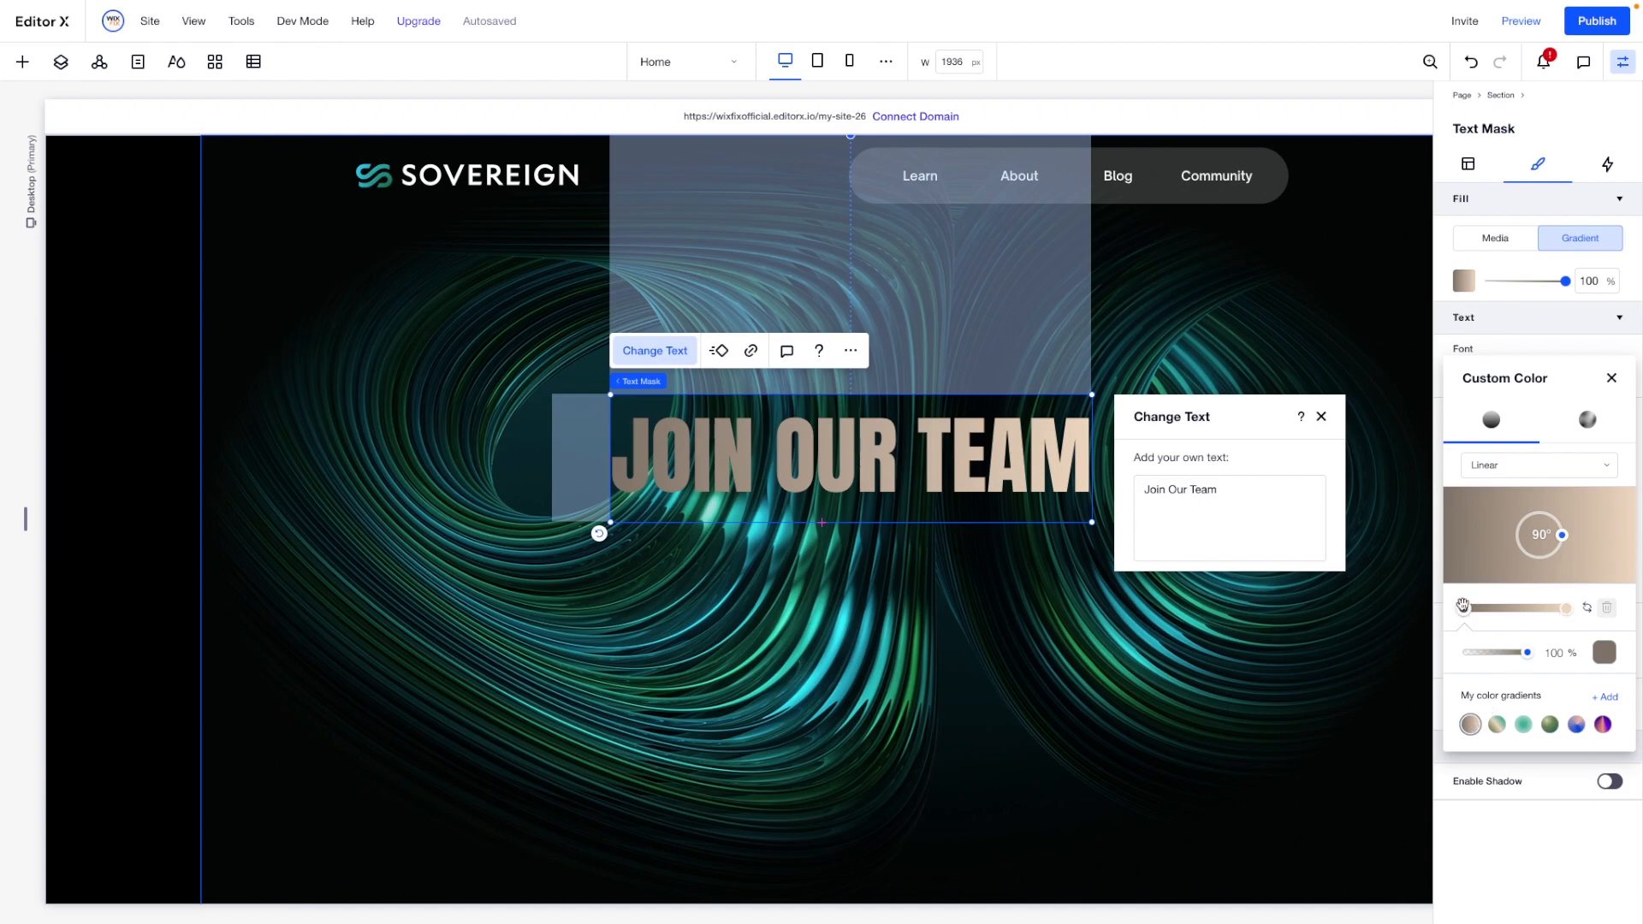
{"action": "left_click", "coordinate": [1605, 653]}
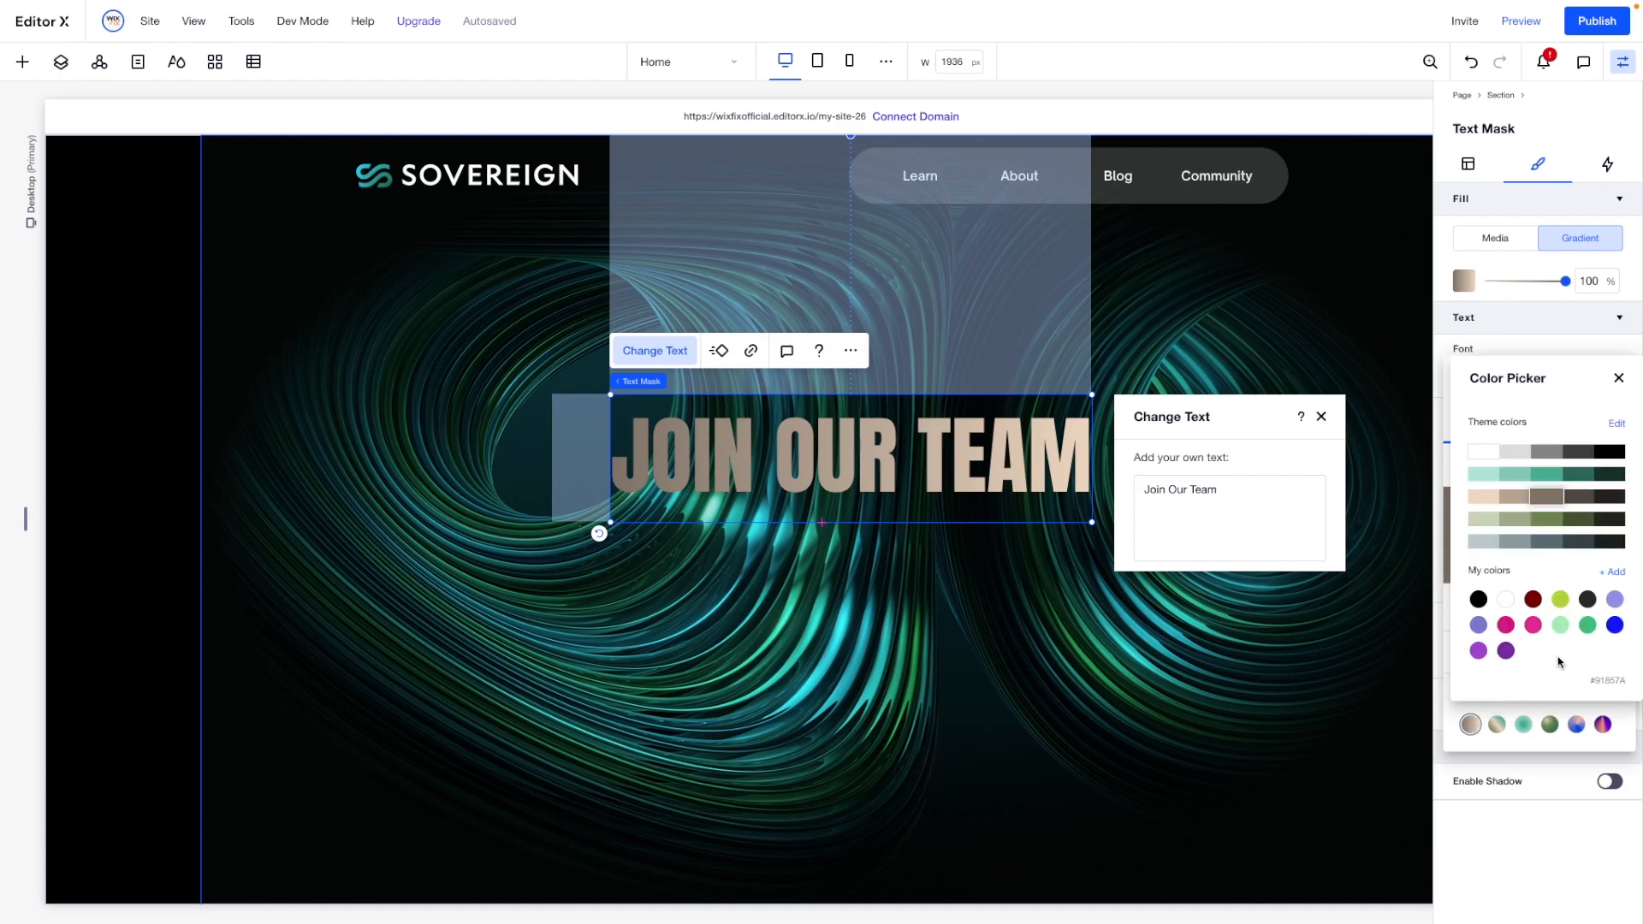
{"action": "left_click", "coordinate": [1489, 460]}
{"action": "left_click", "coordinate": [1619, 379]}
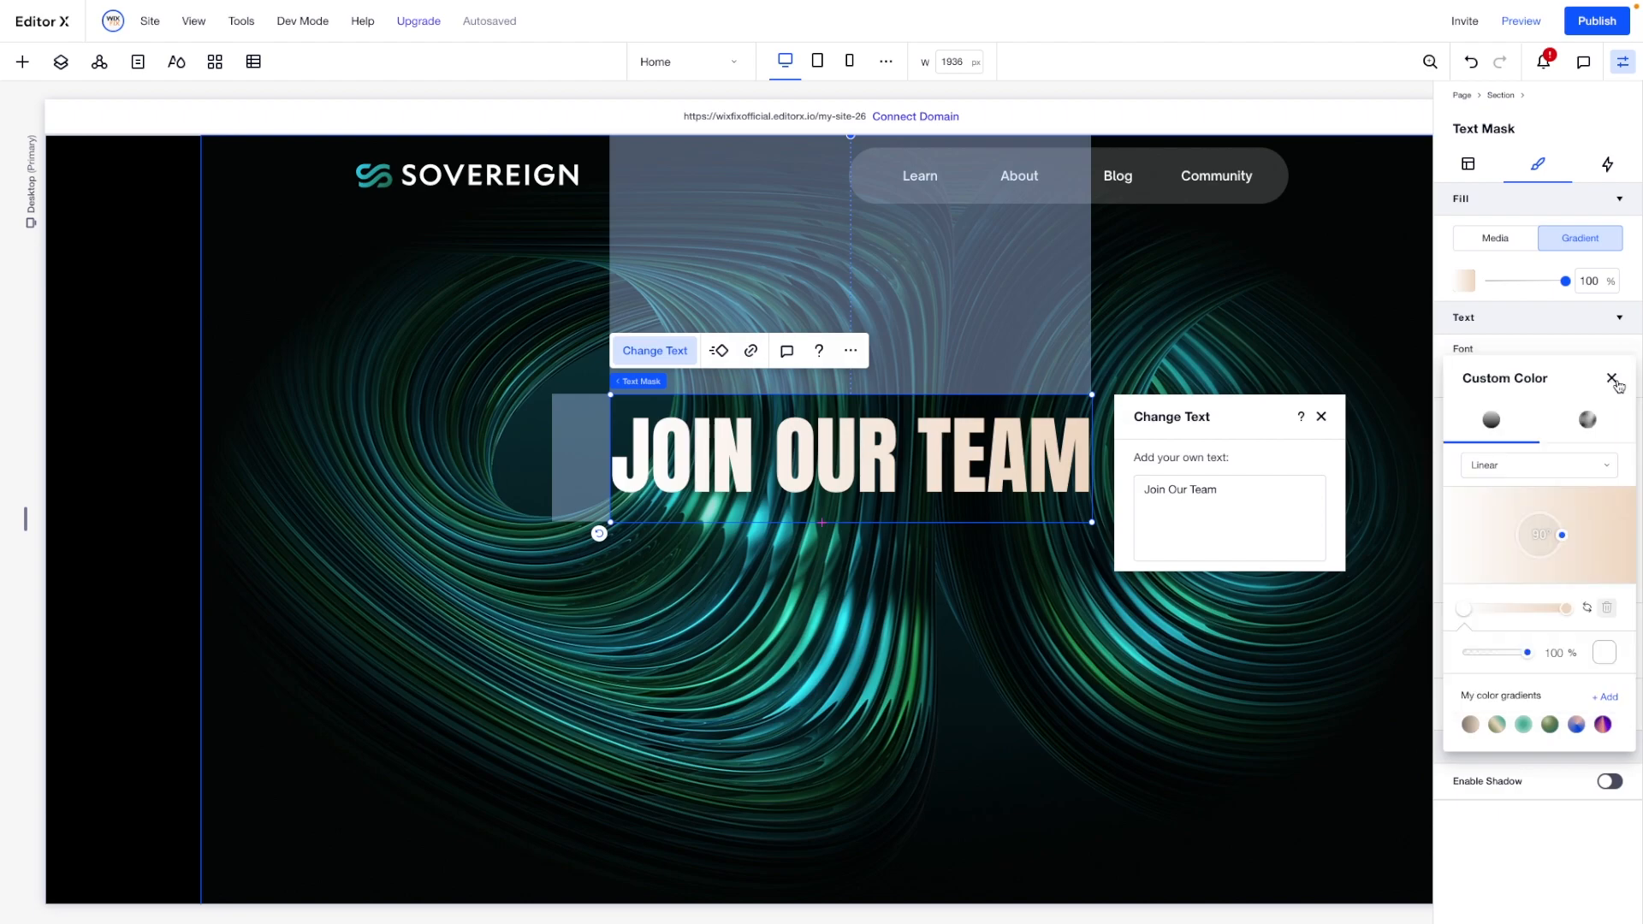
- Set the gradient's end color to the lightest mint green theme color
{"action": "left_click", "coordinate": [1566, 611]}
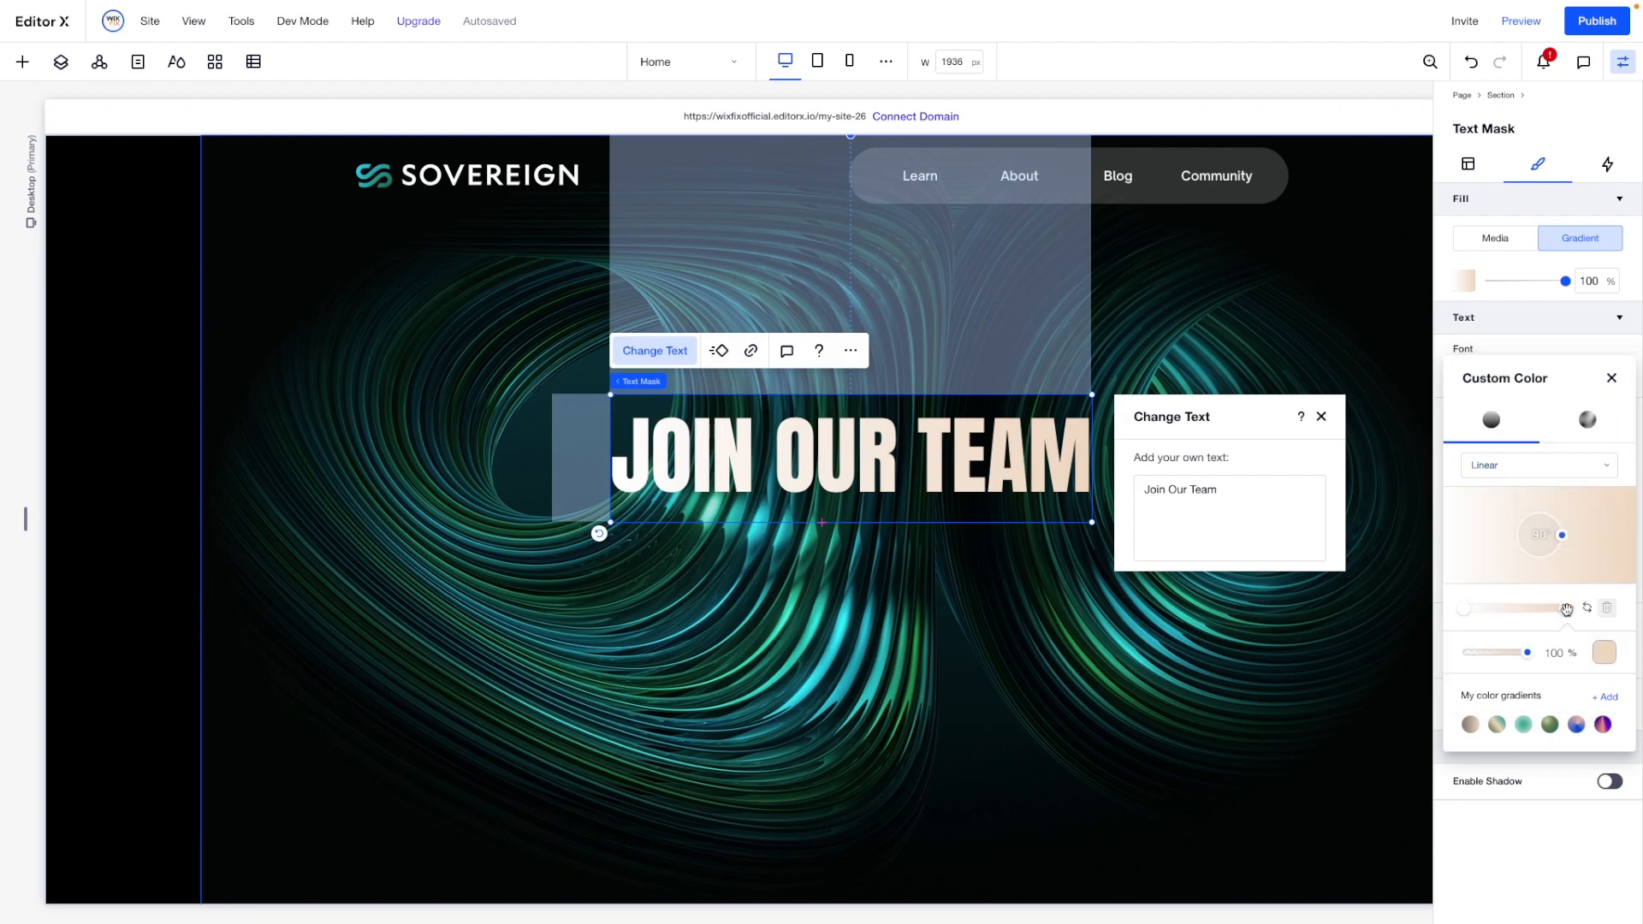
{"action": "left_click", "coordinate": [1605, 652]}
{"action": "left_click", "coordinate": [1484, 475]}
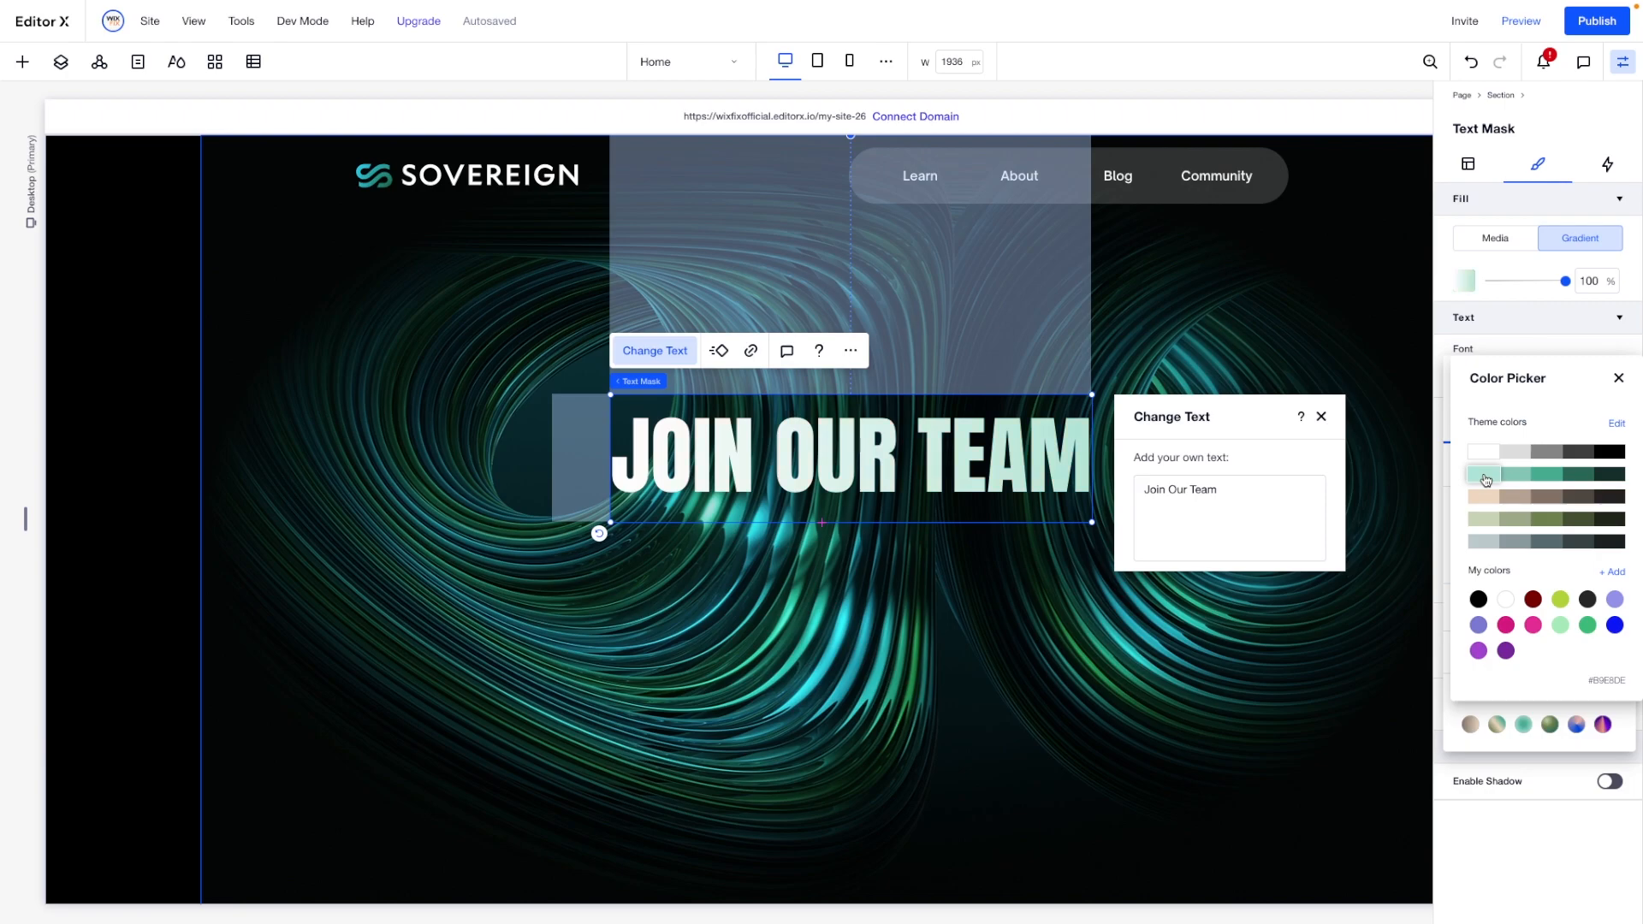
{"action": "left_click", "coordinate": [1618, 379]}
{"action": "left_click", "coordinate": [1612, 379]}
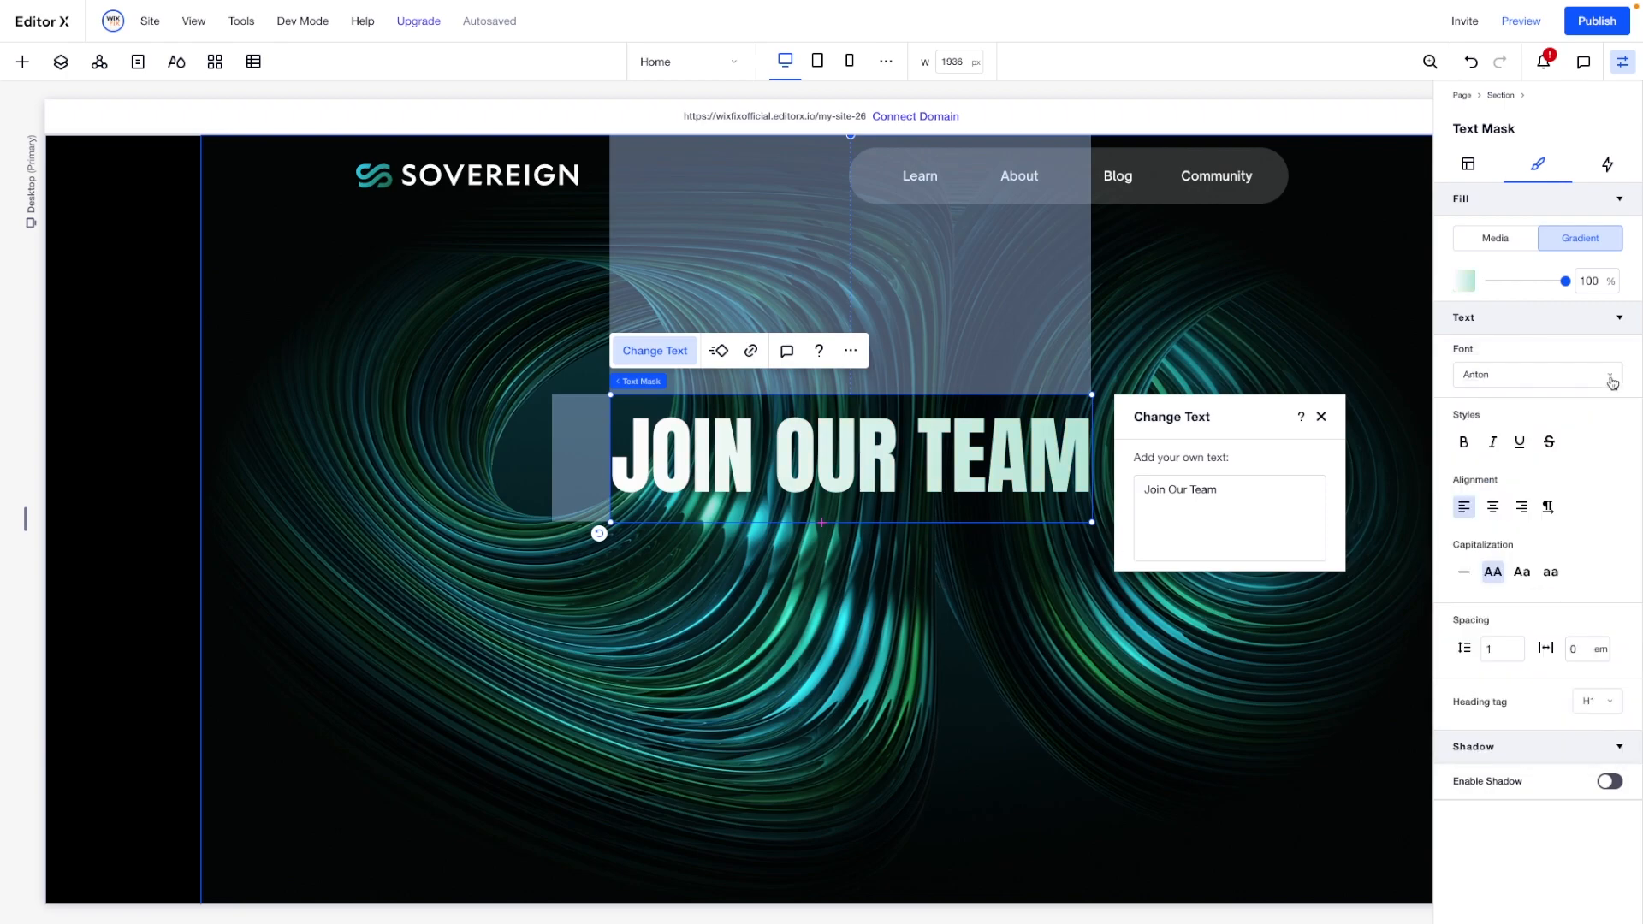
- Set the "Join Our Team" text mask's font to Open Sauce One Bold and its capitalization to title case
{"action": "left_click", "coordinate": [1516, 379]}
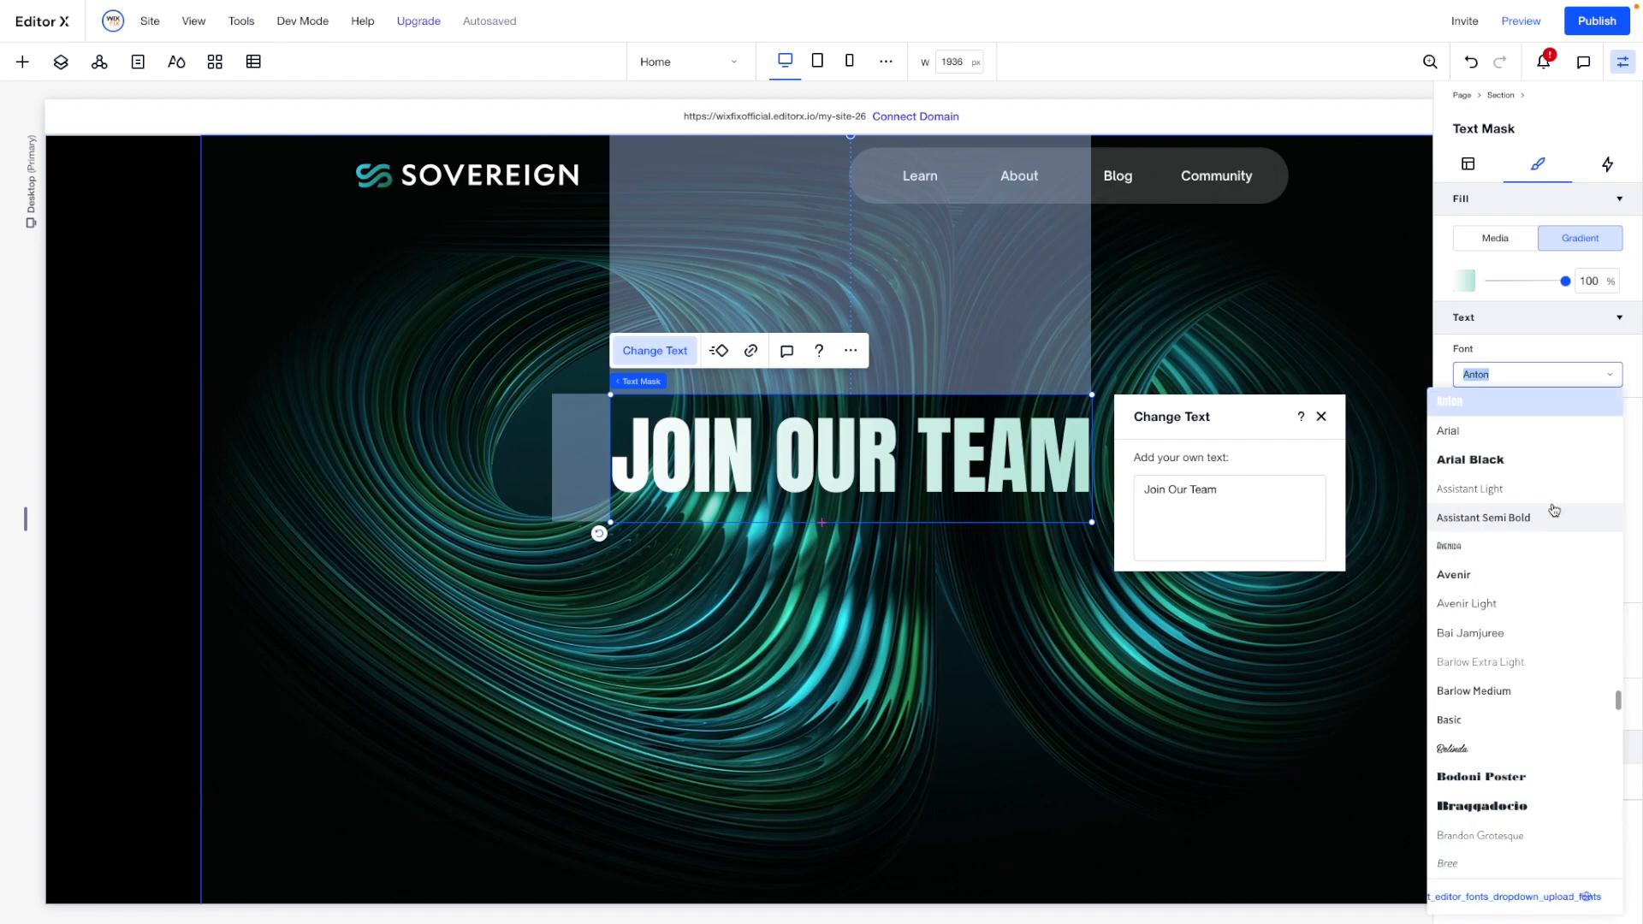
{"action": "type", "text": "op"}
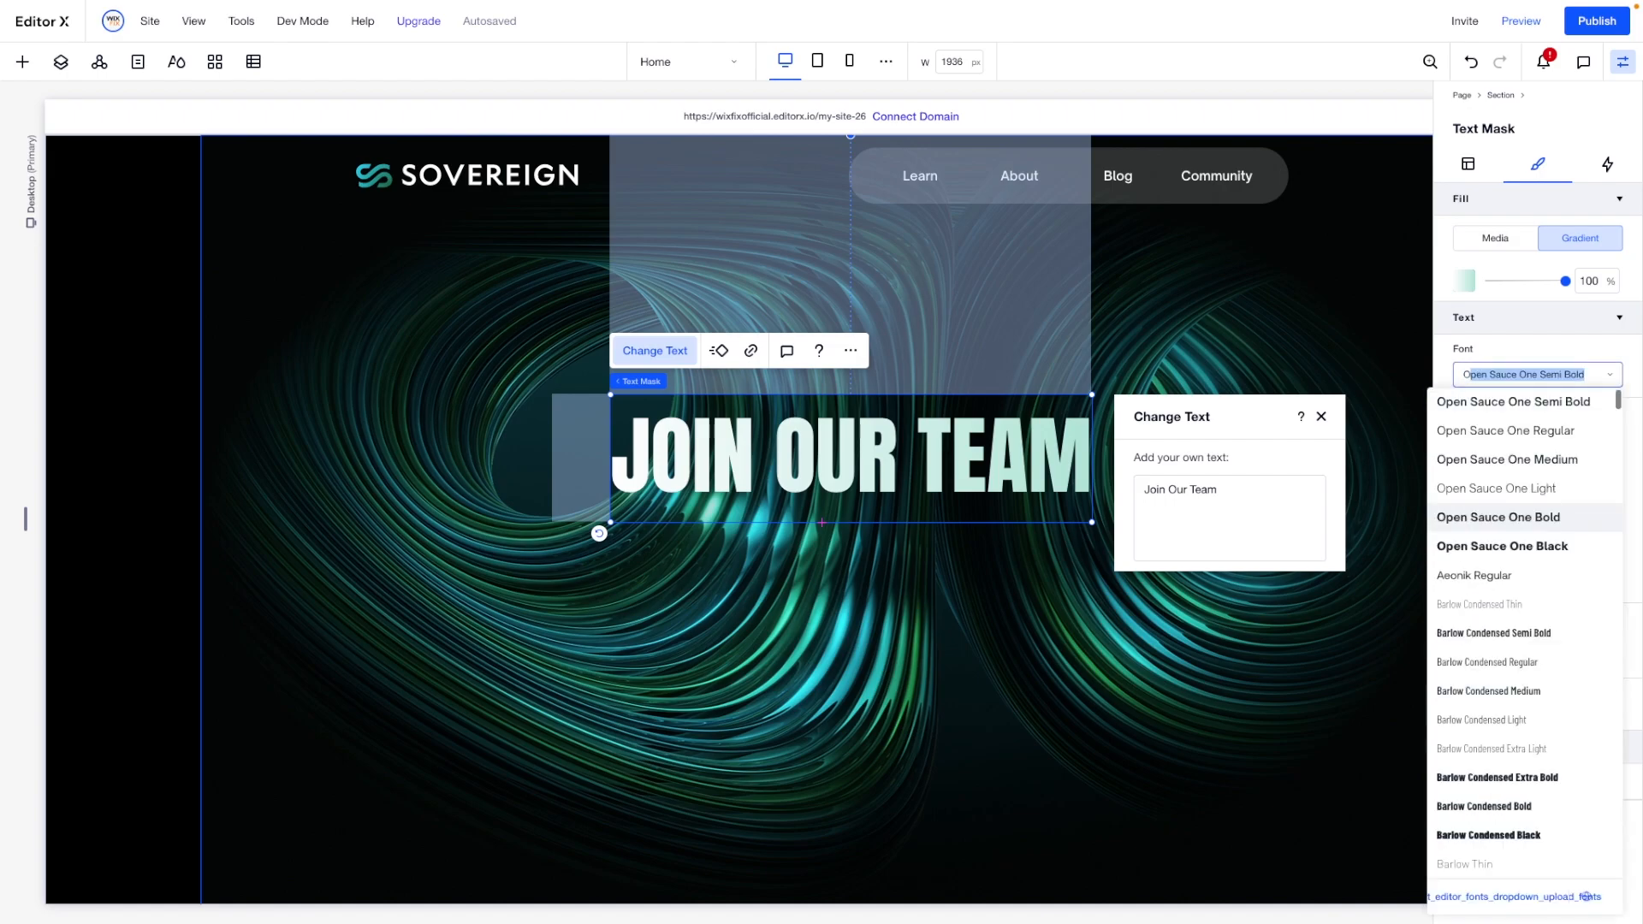
{"action": "left_click", "coordinate": [1515, 519]}
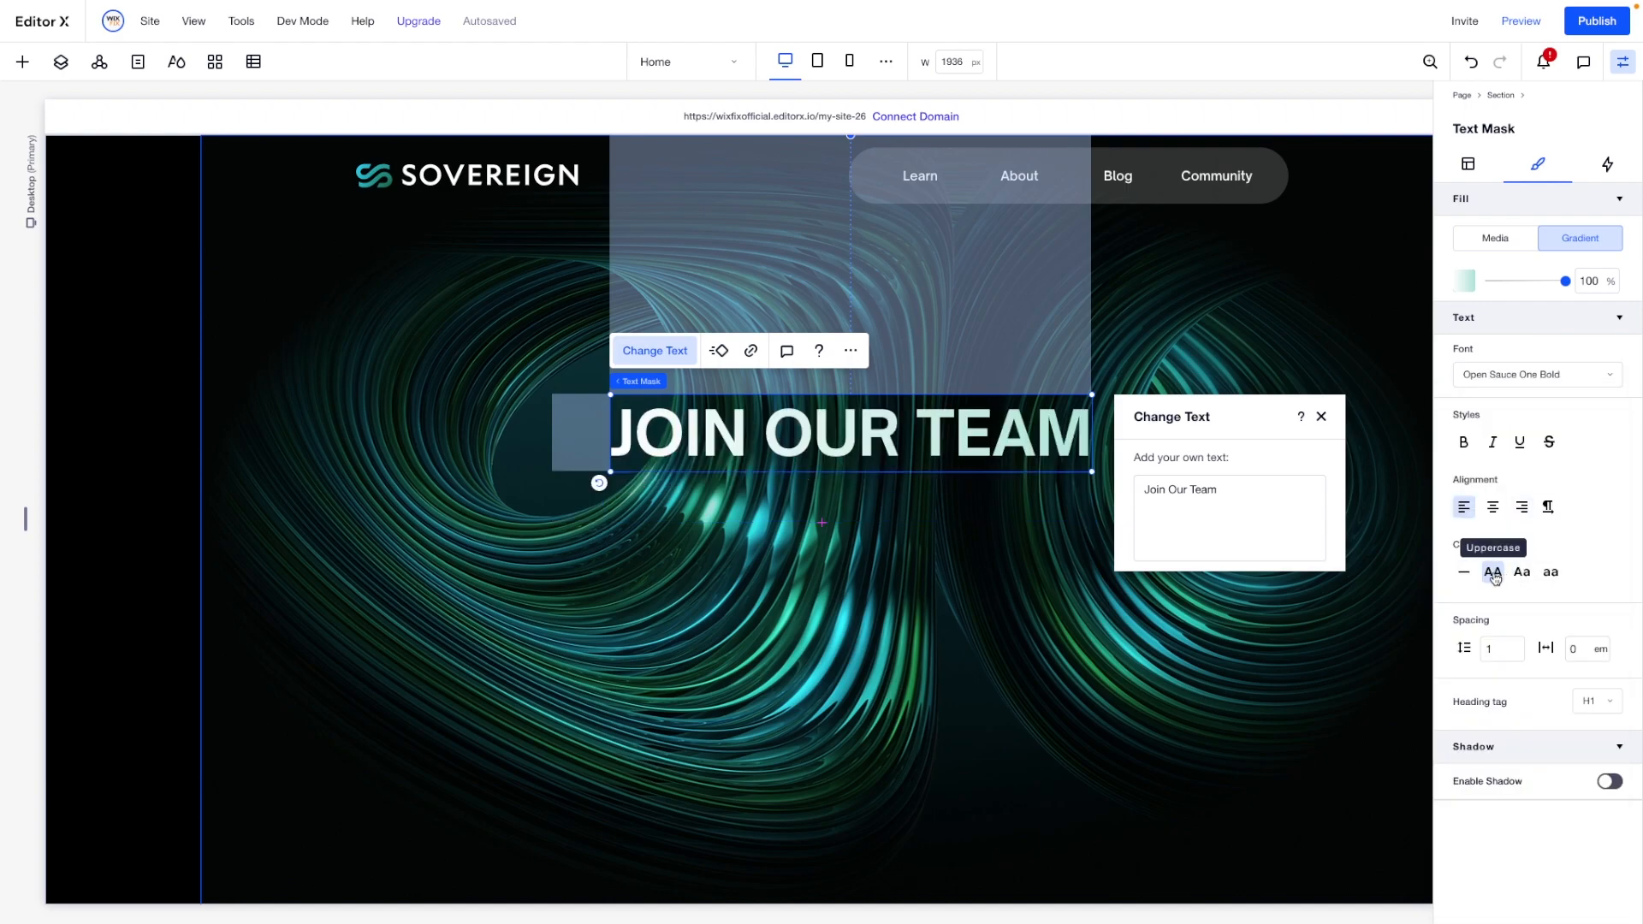
{"action": "left_click", "coordinate": [1521, 573]}
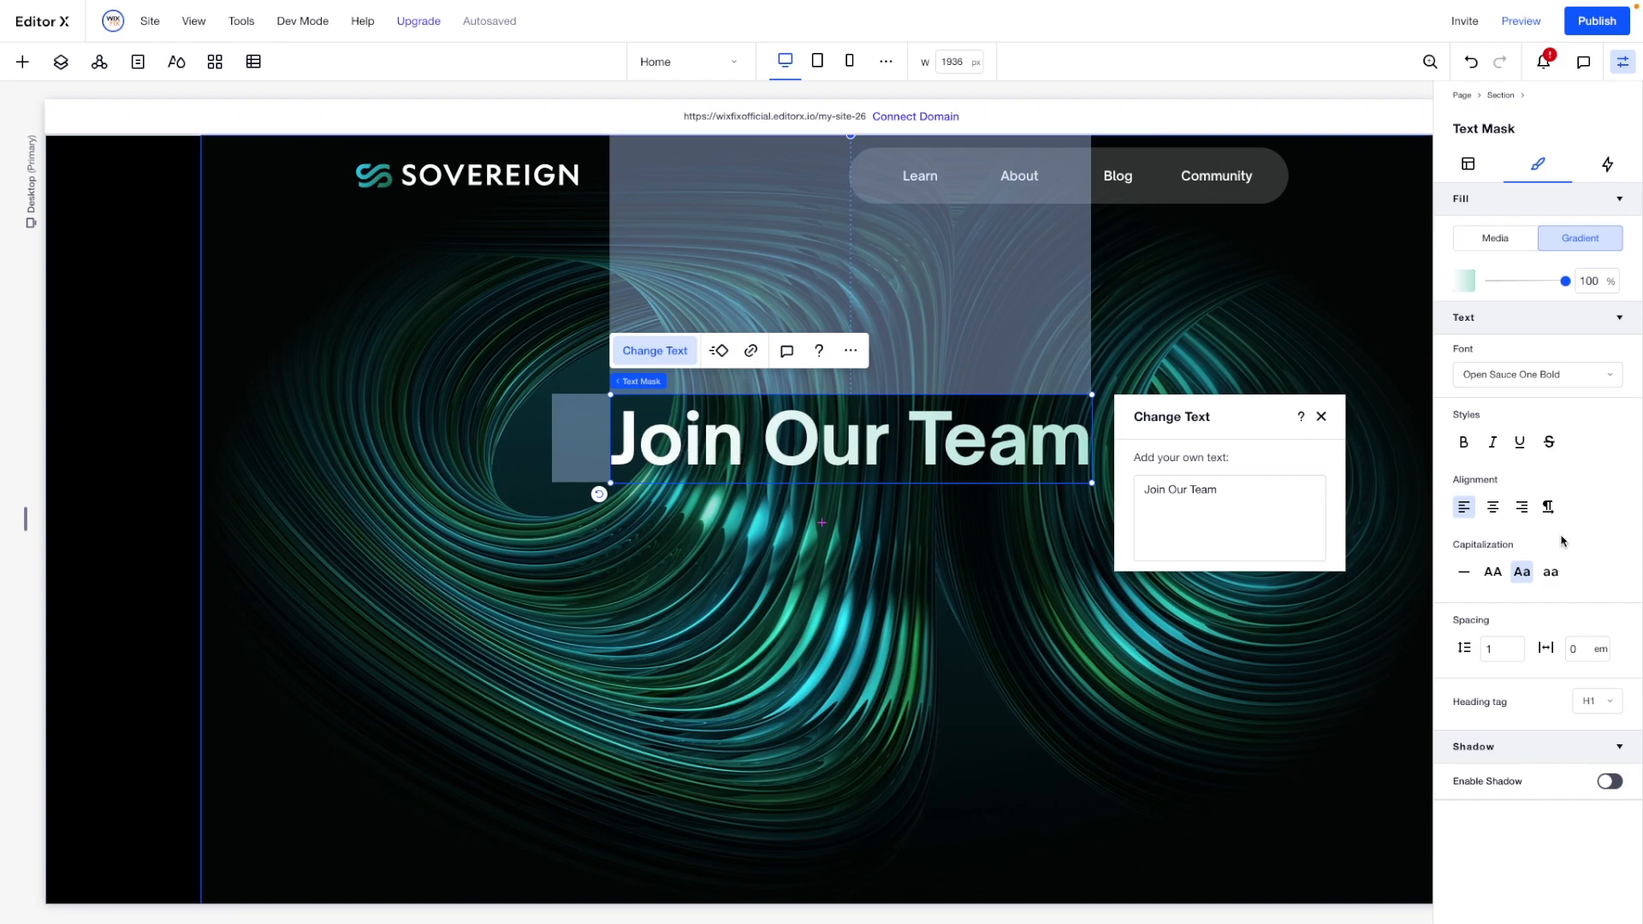
- Enlarge the title to about 40.7% width and center it horizontally and vertically in the hero section
{"action": "left_click_drag", "start_coordinate": [611, 483], "coordinate": [463, 521]}
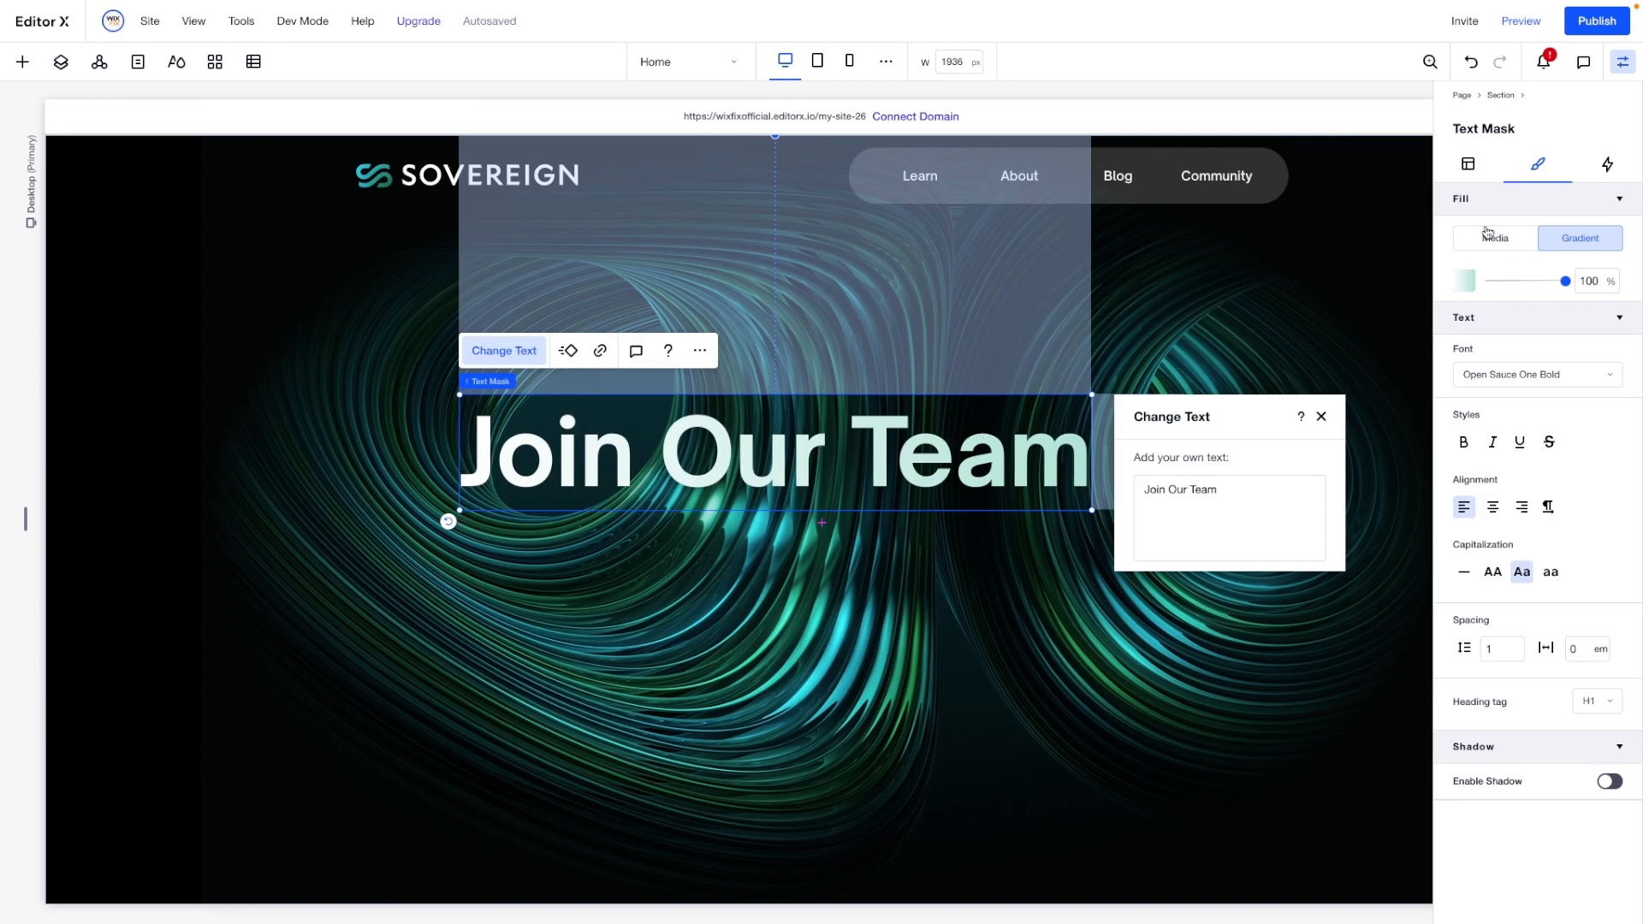
{"action": "left_click", "coordinate": [1468, 163]}
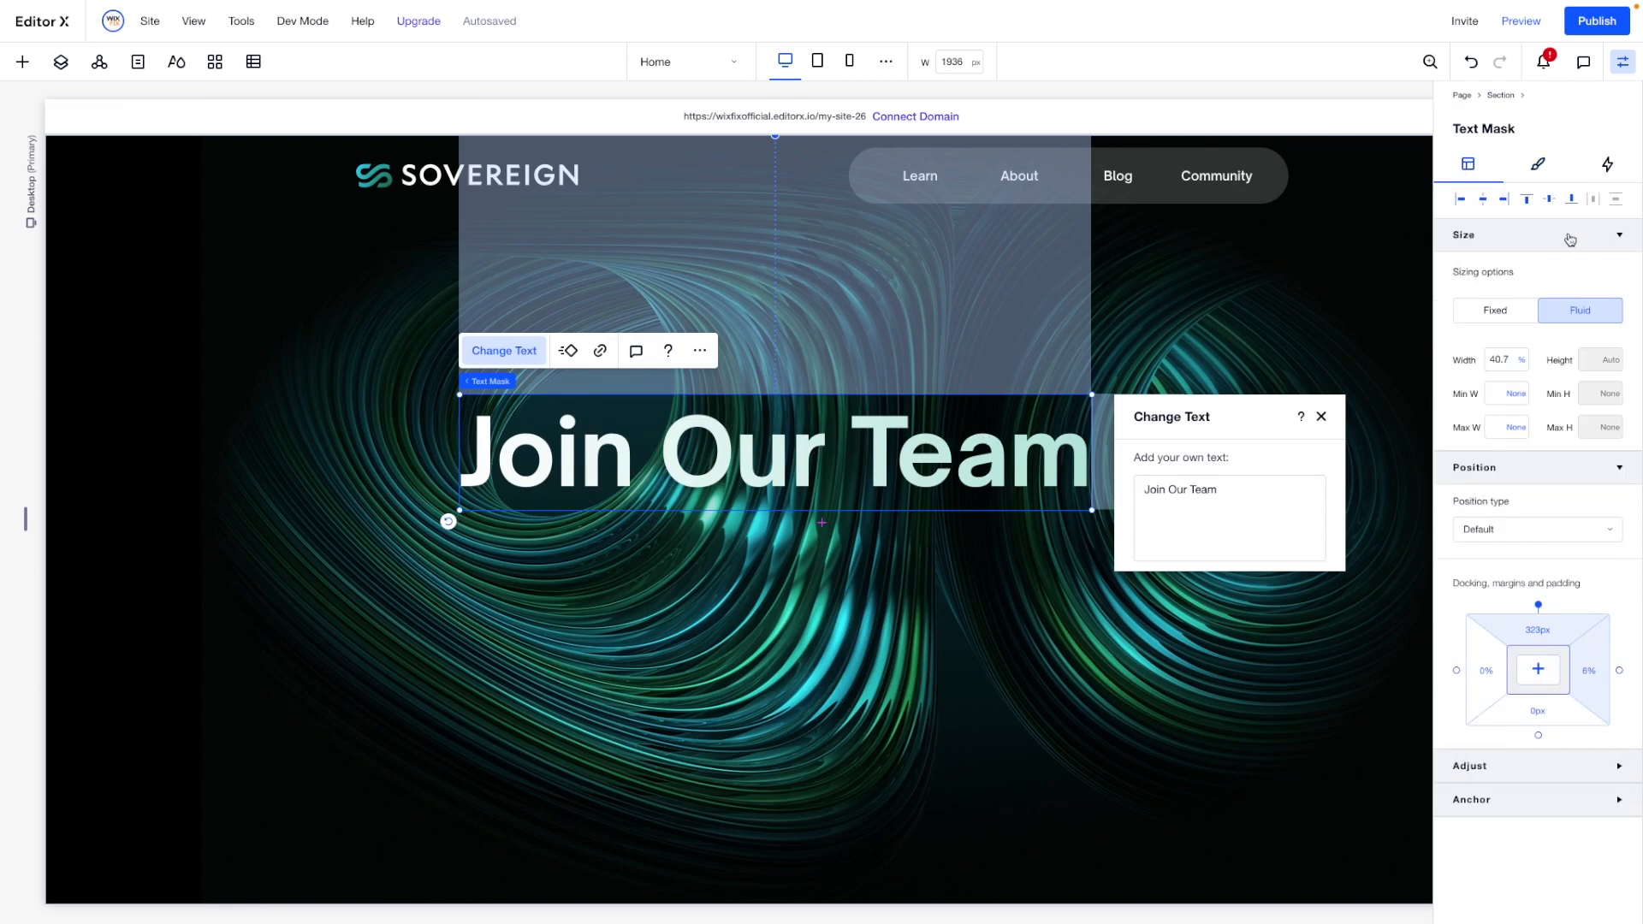
{"action": "left_click", "coordinate": [1484, 201]}
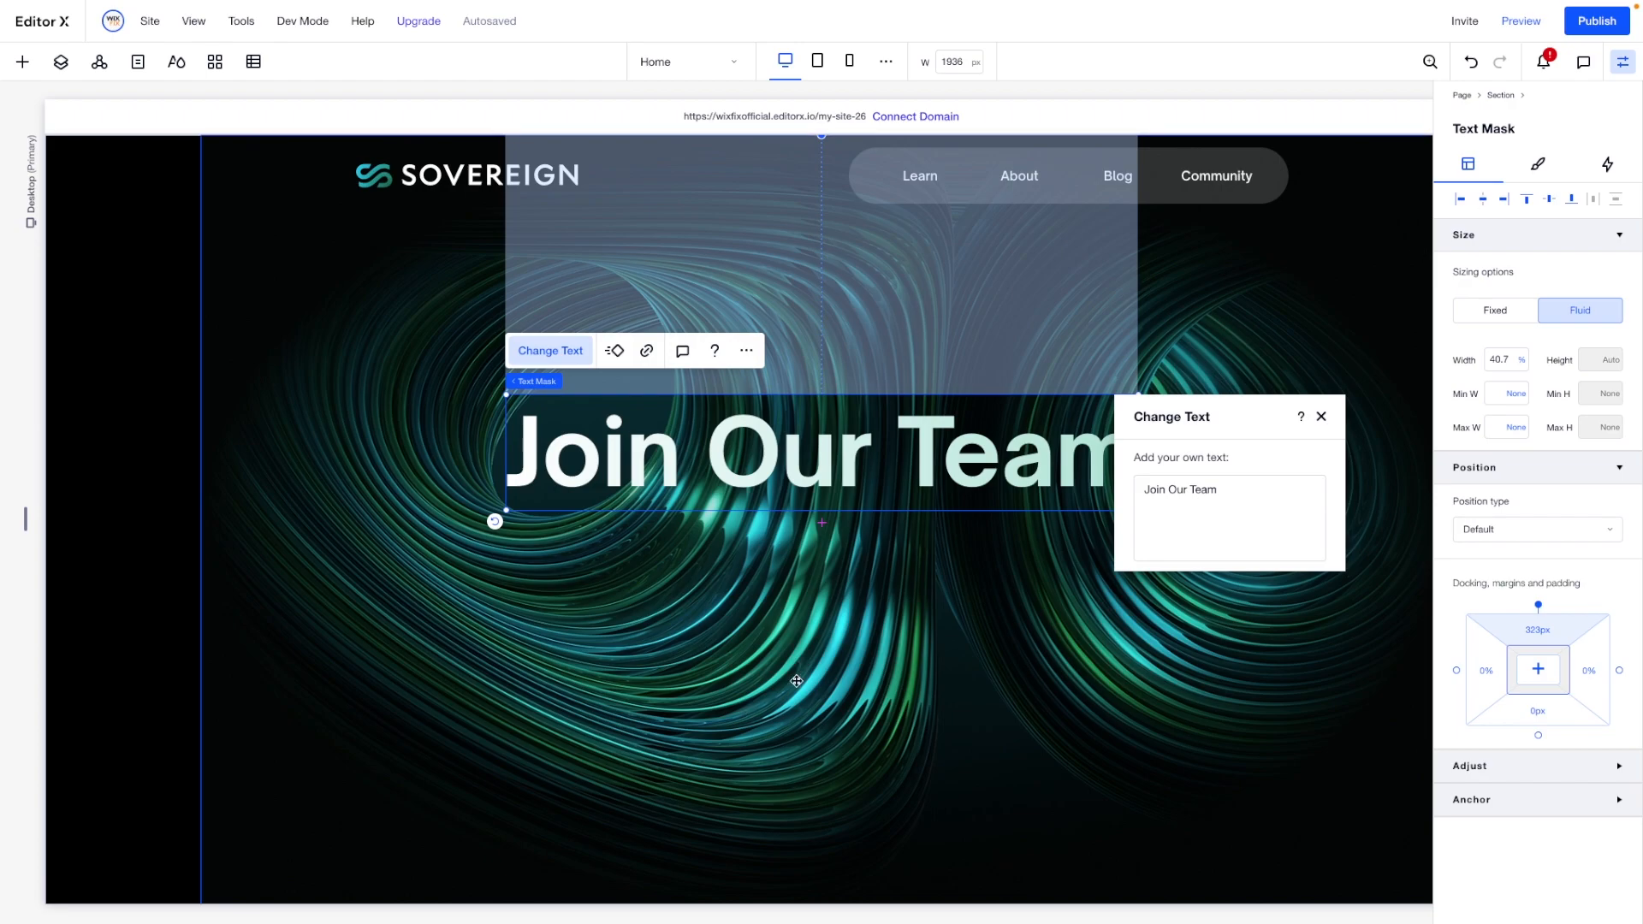
{"action": "scroll", "coordinate": [820, 670], "scroll_direction": "down", "scroll_amount": 3}
{"action": "scroll", "coordinate": [820, 670], "scroll_direction": "up", "scroll_amount": 3}
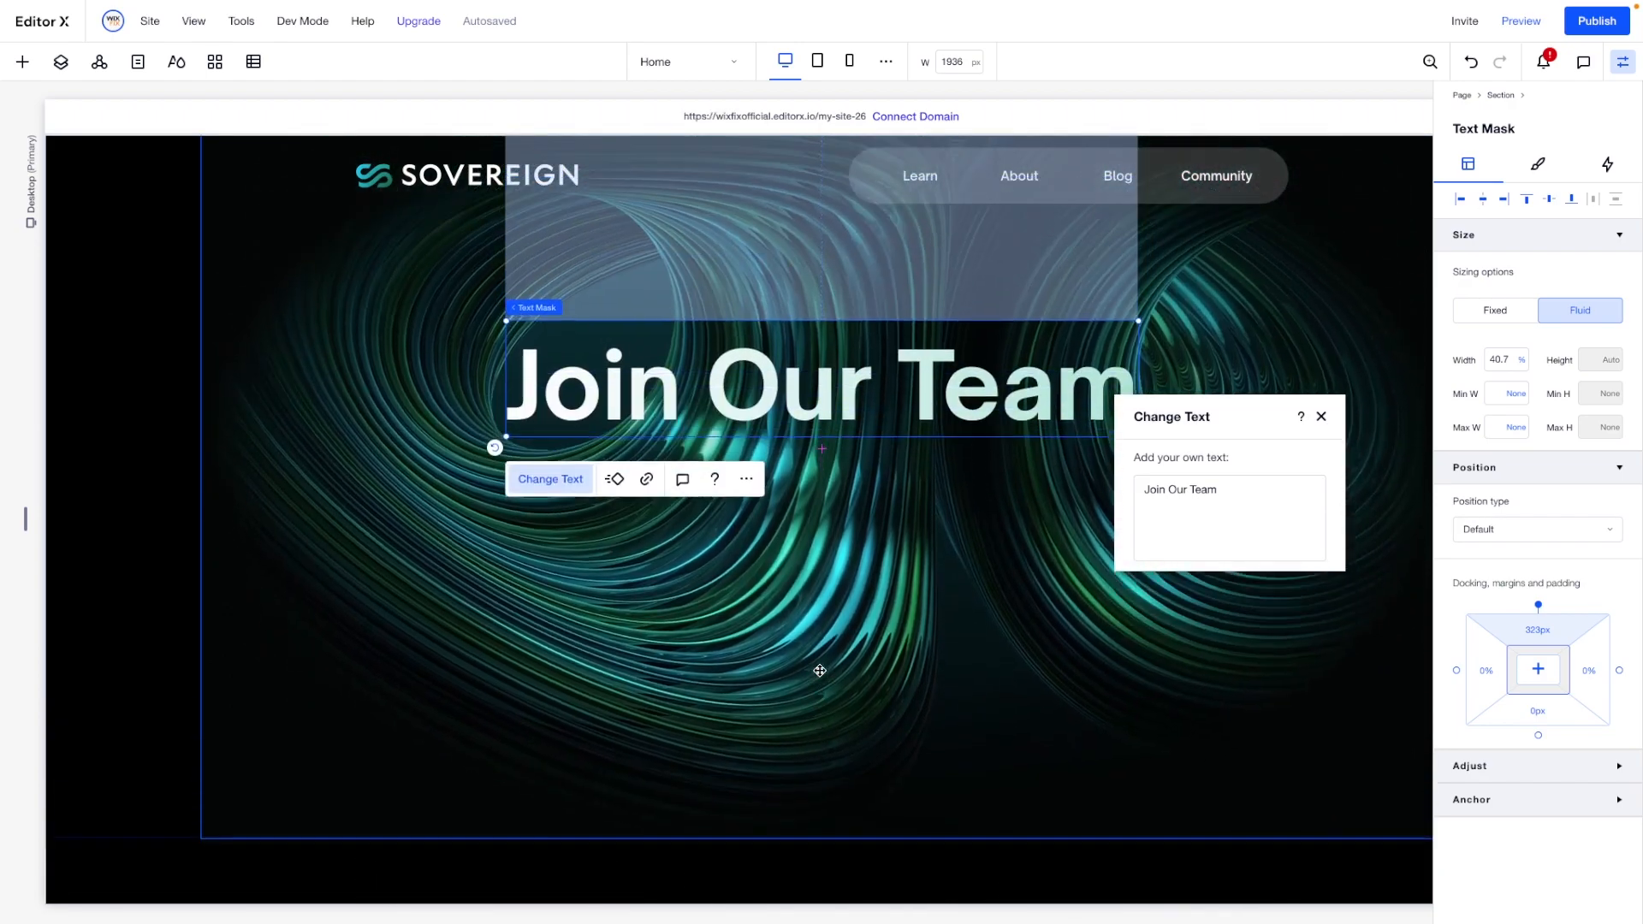
{"action": "left_click", "coordinate": [1552, 201]}
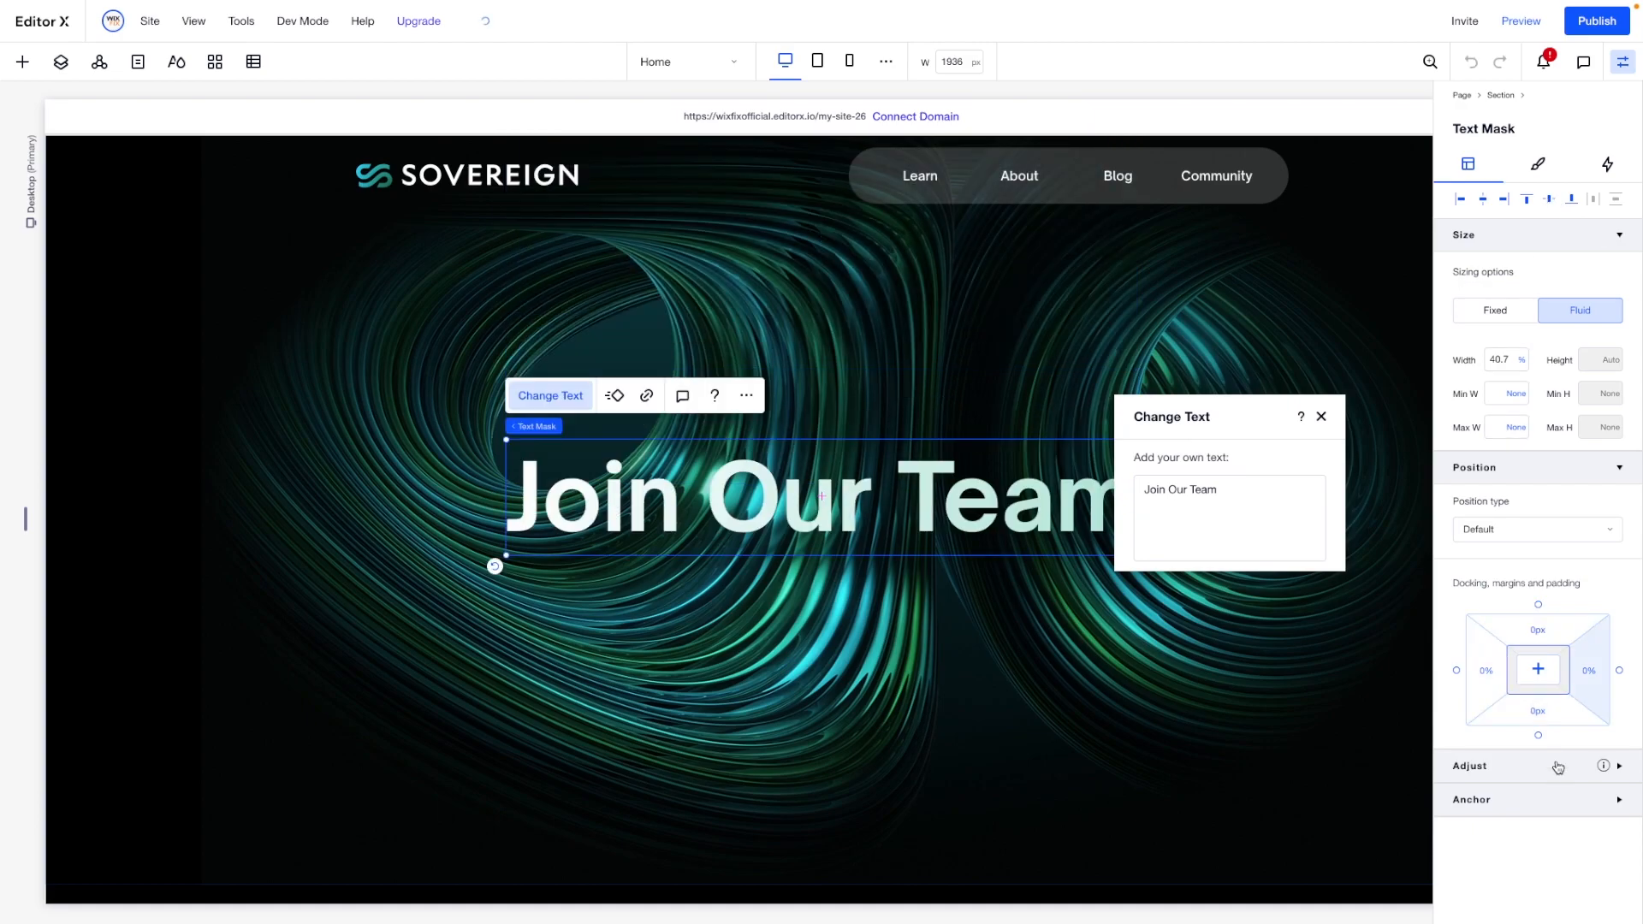
- Set the title's bottom margin to 120 px and convert it to viewport width units
{"action": "left_click", "coordinate": [1538, 713]}
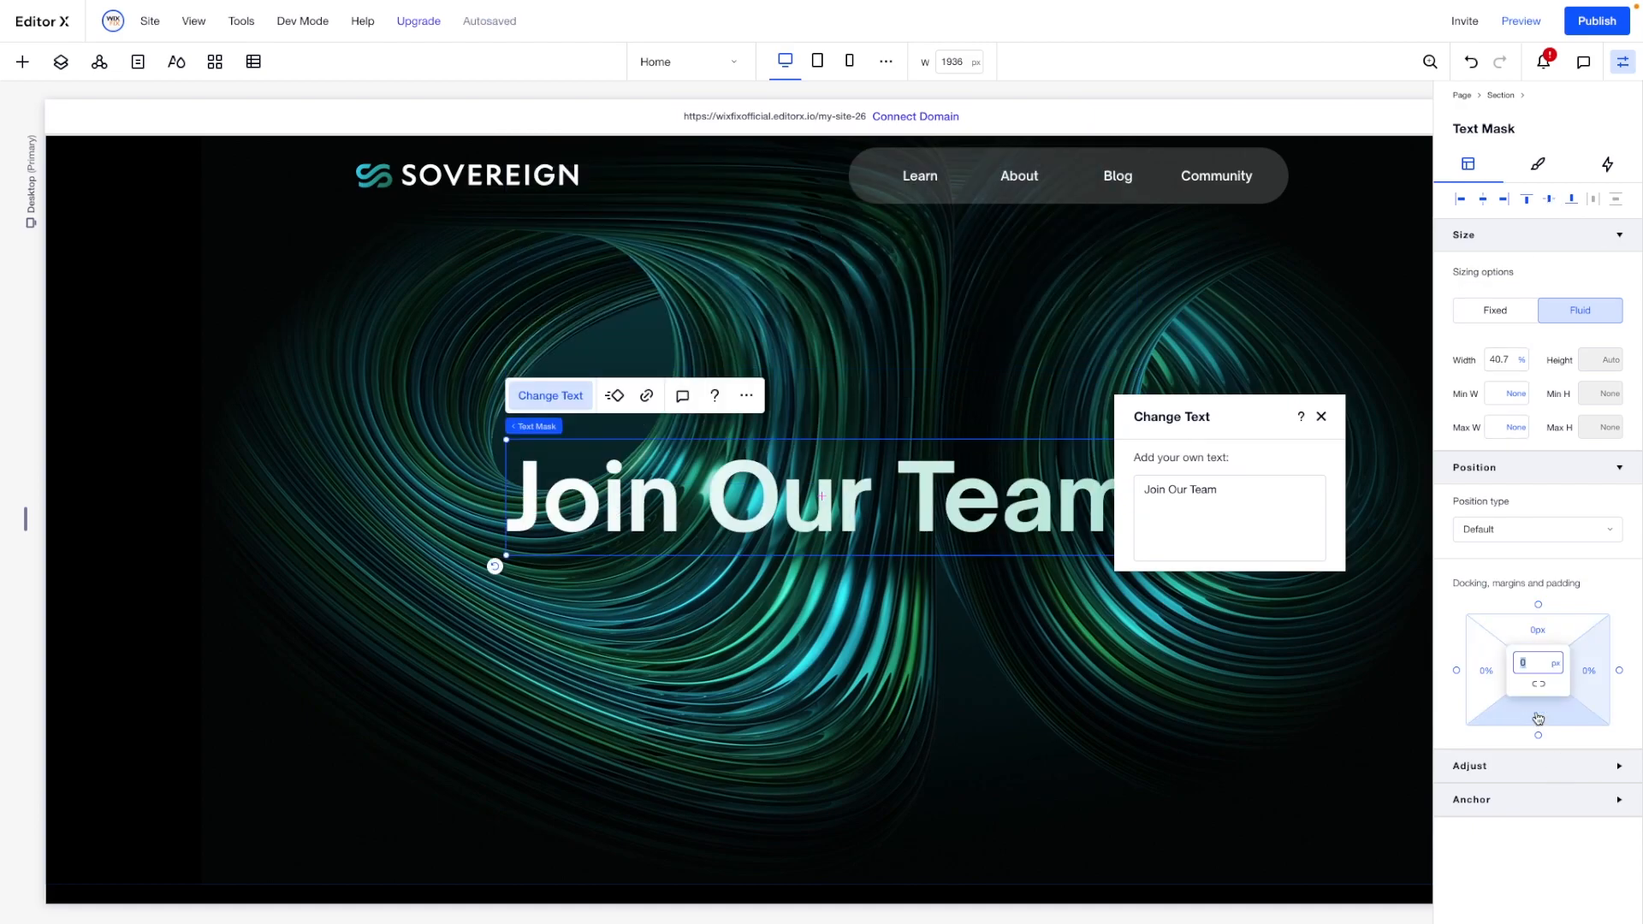
{"action": "key", "text": "Return"}
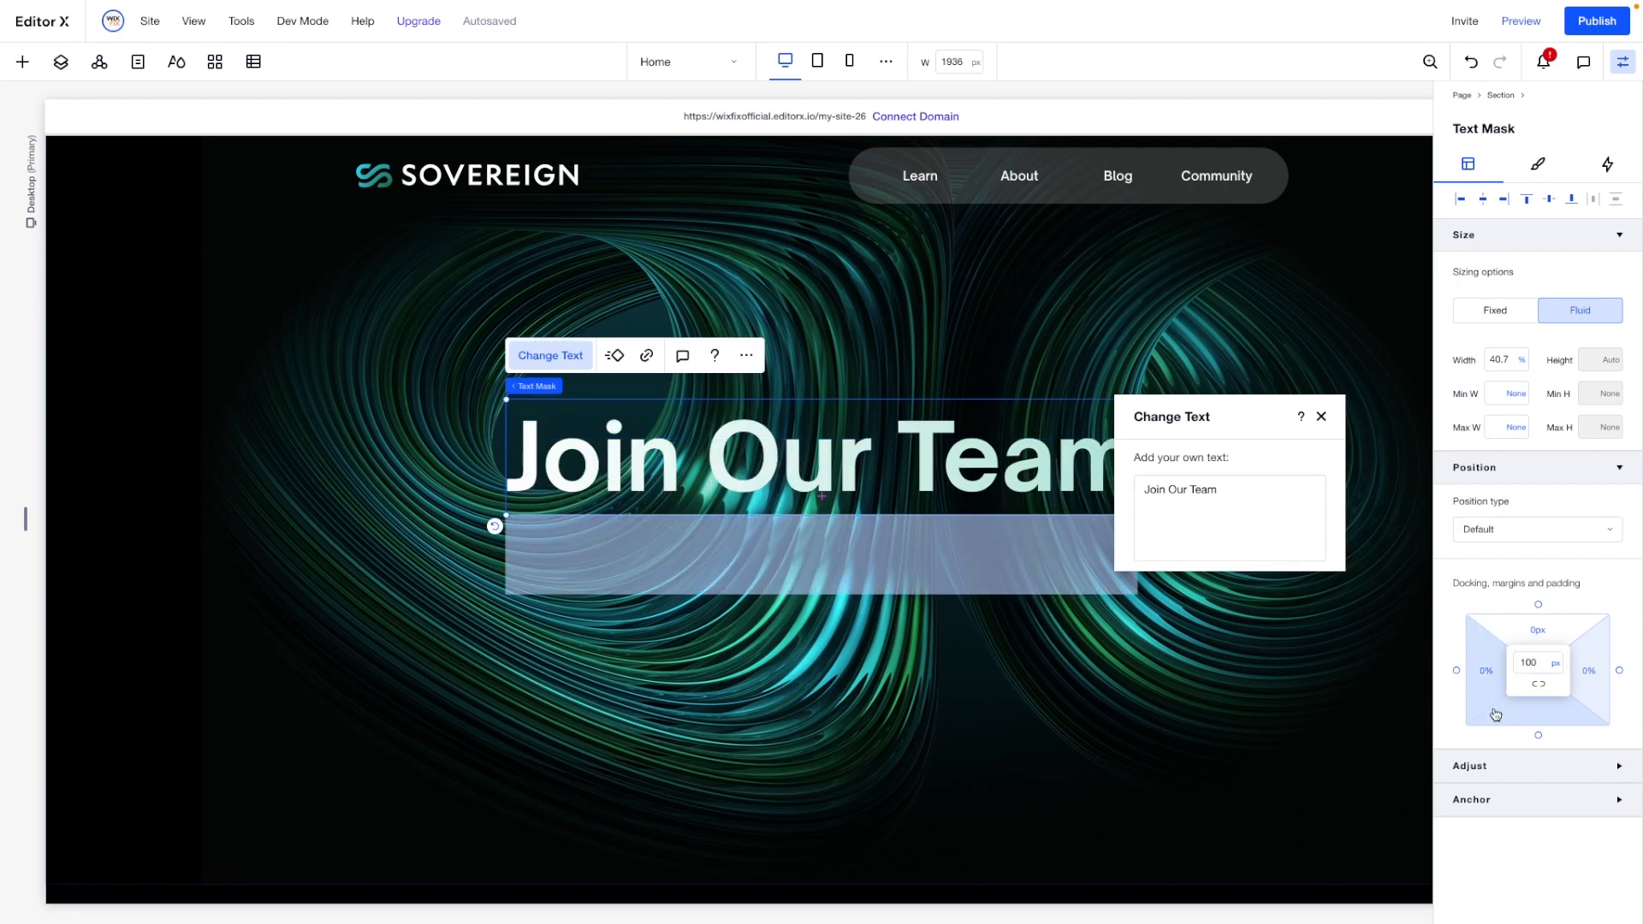
{"action": "left_click", "coordinate": [1540, 663]}
{"action": "type", "text": "120"}
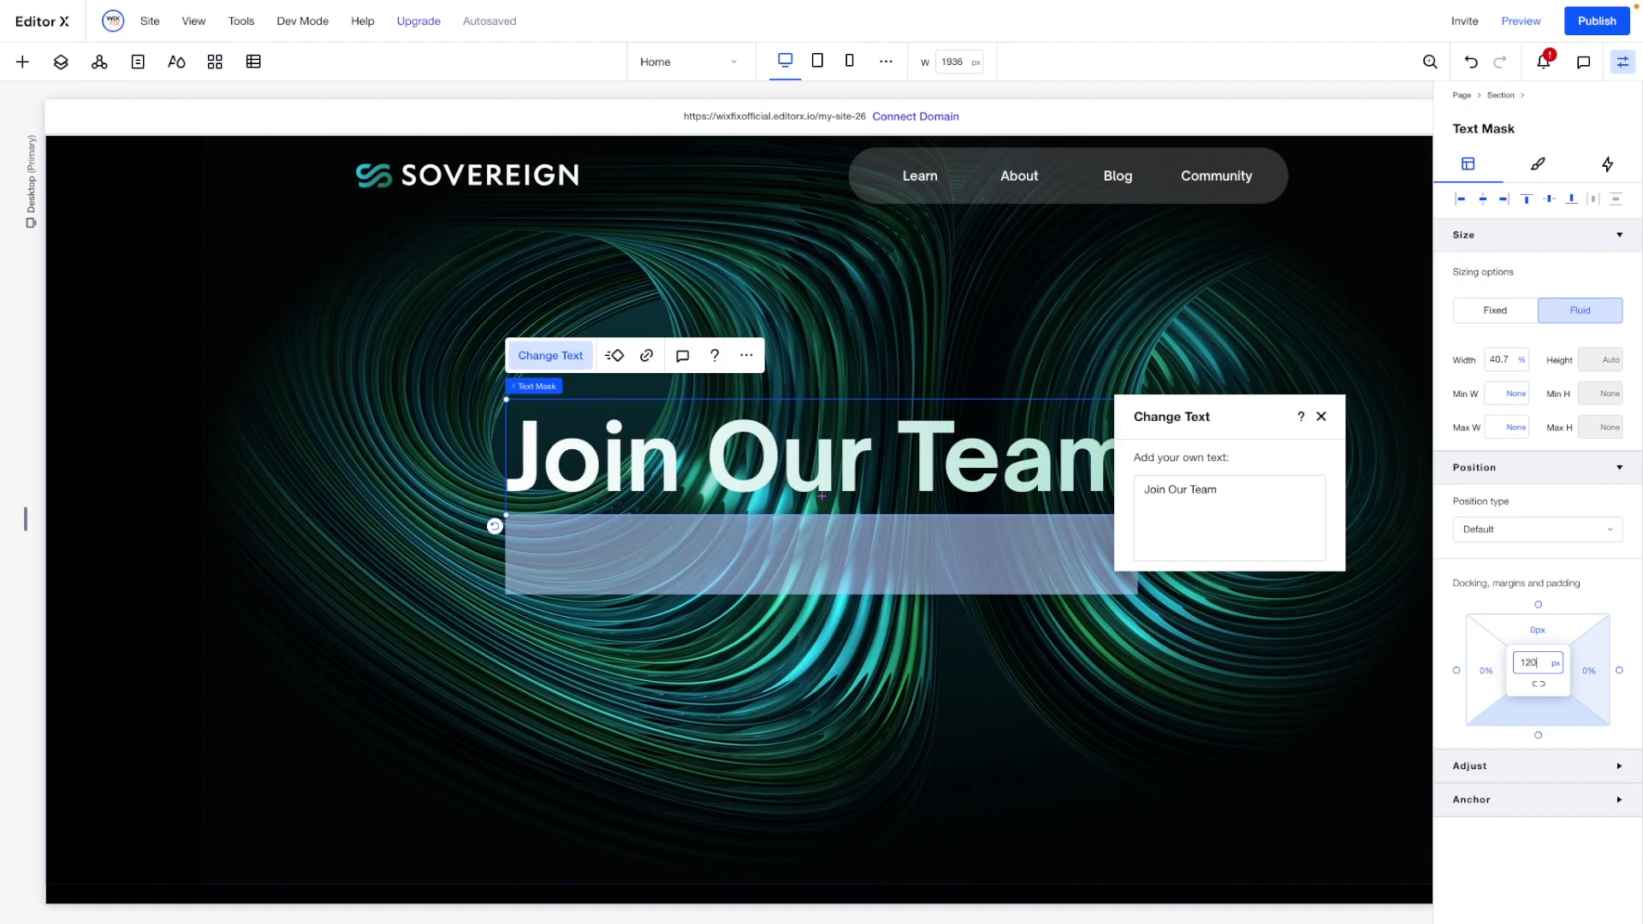
{"action": "key", "text": "Return"}
{"action": "left_click", "coordinate": [1555, 665]}
{"action": "left_click", "coordinate": [1537, 752]}
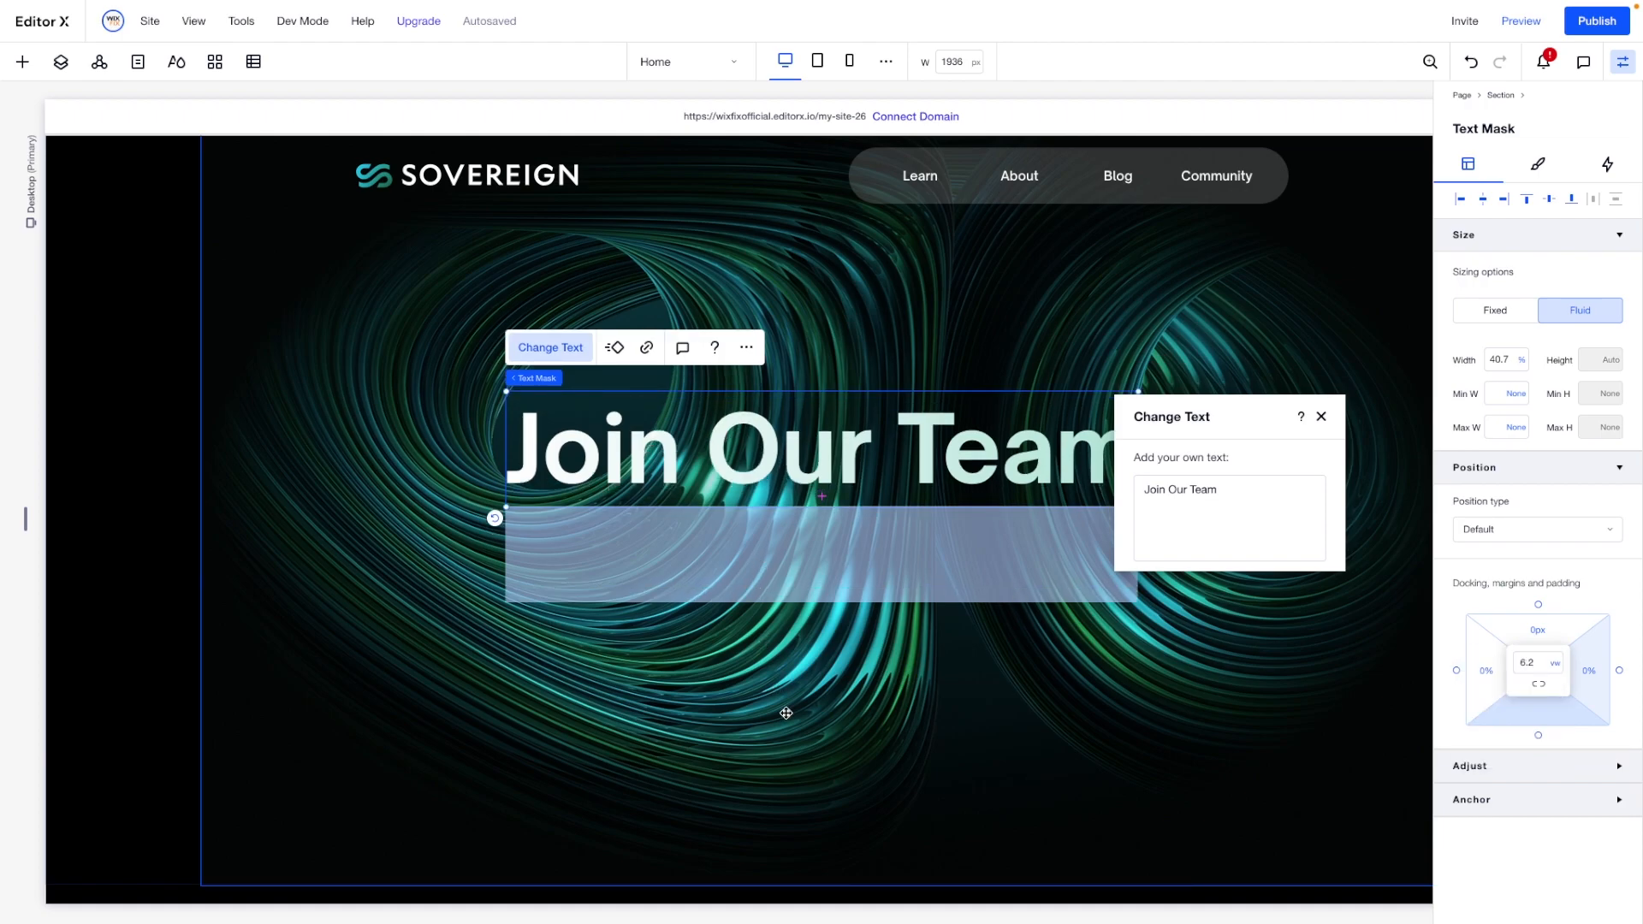
{"action": "left_click", "coordinate": [611, 670]}
{"action": "left_click", "coordinate": [132, 541]}
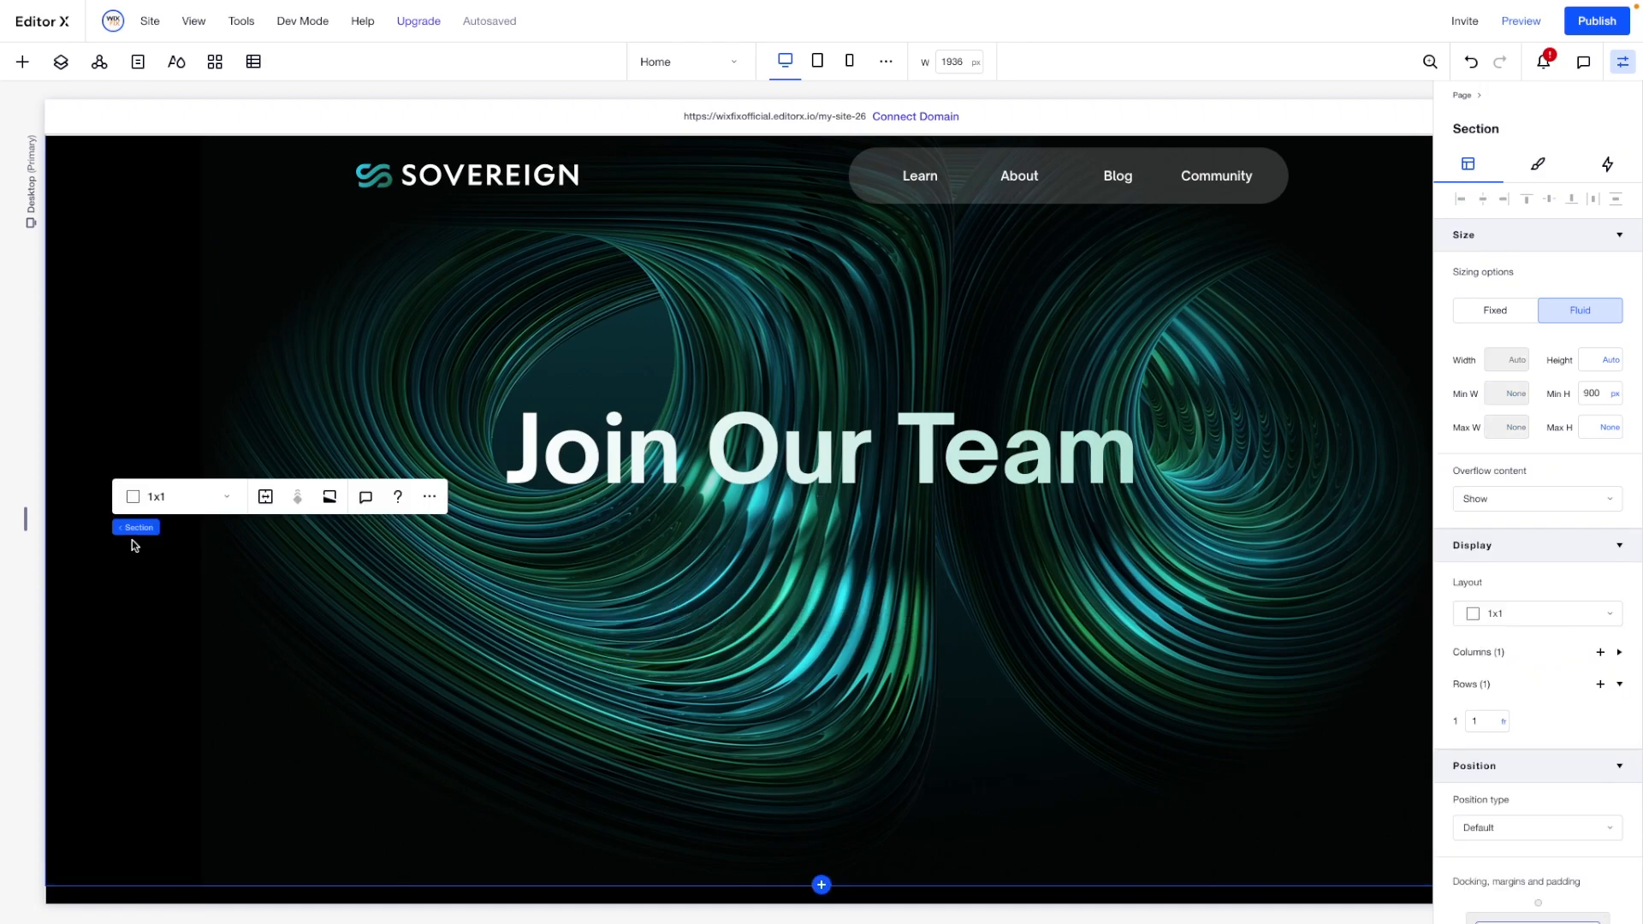
- Add a blank section between the hero and the footer and set its background color to black
{"action": "scroll", "coordinate": [132, 541], "scroll_direction": "down", "scroll_amount": 4}
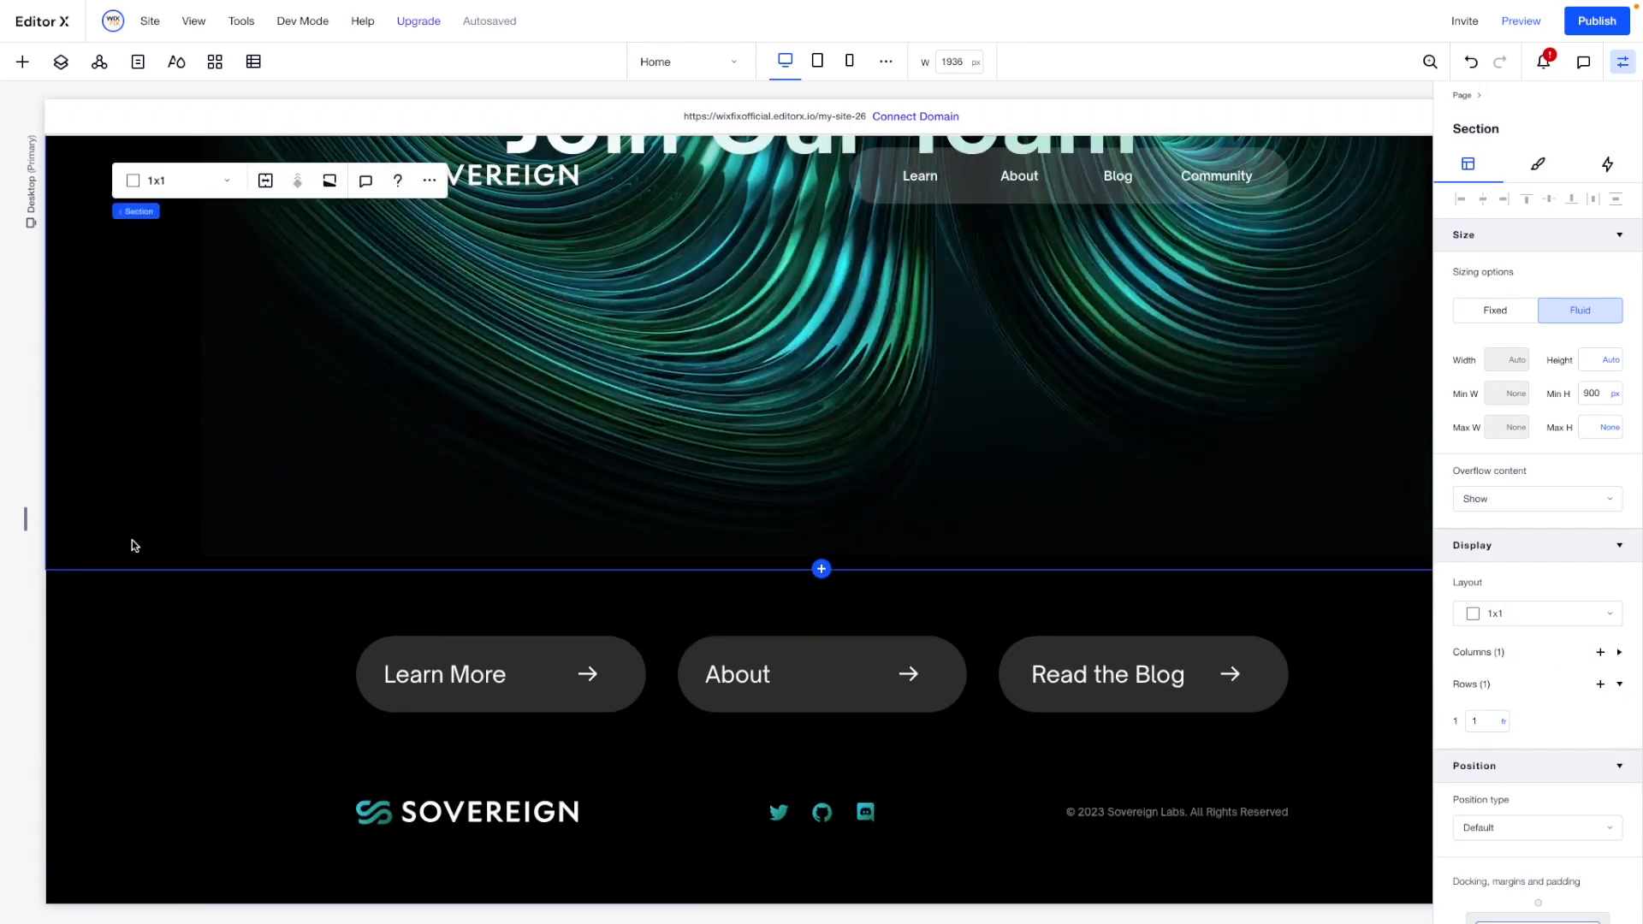
{"action": "left_click", "coordinate": [822, 556]}
{"action": "left_click", "coordinate": [767, 479]}
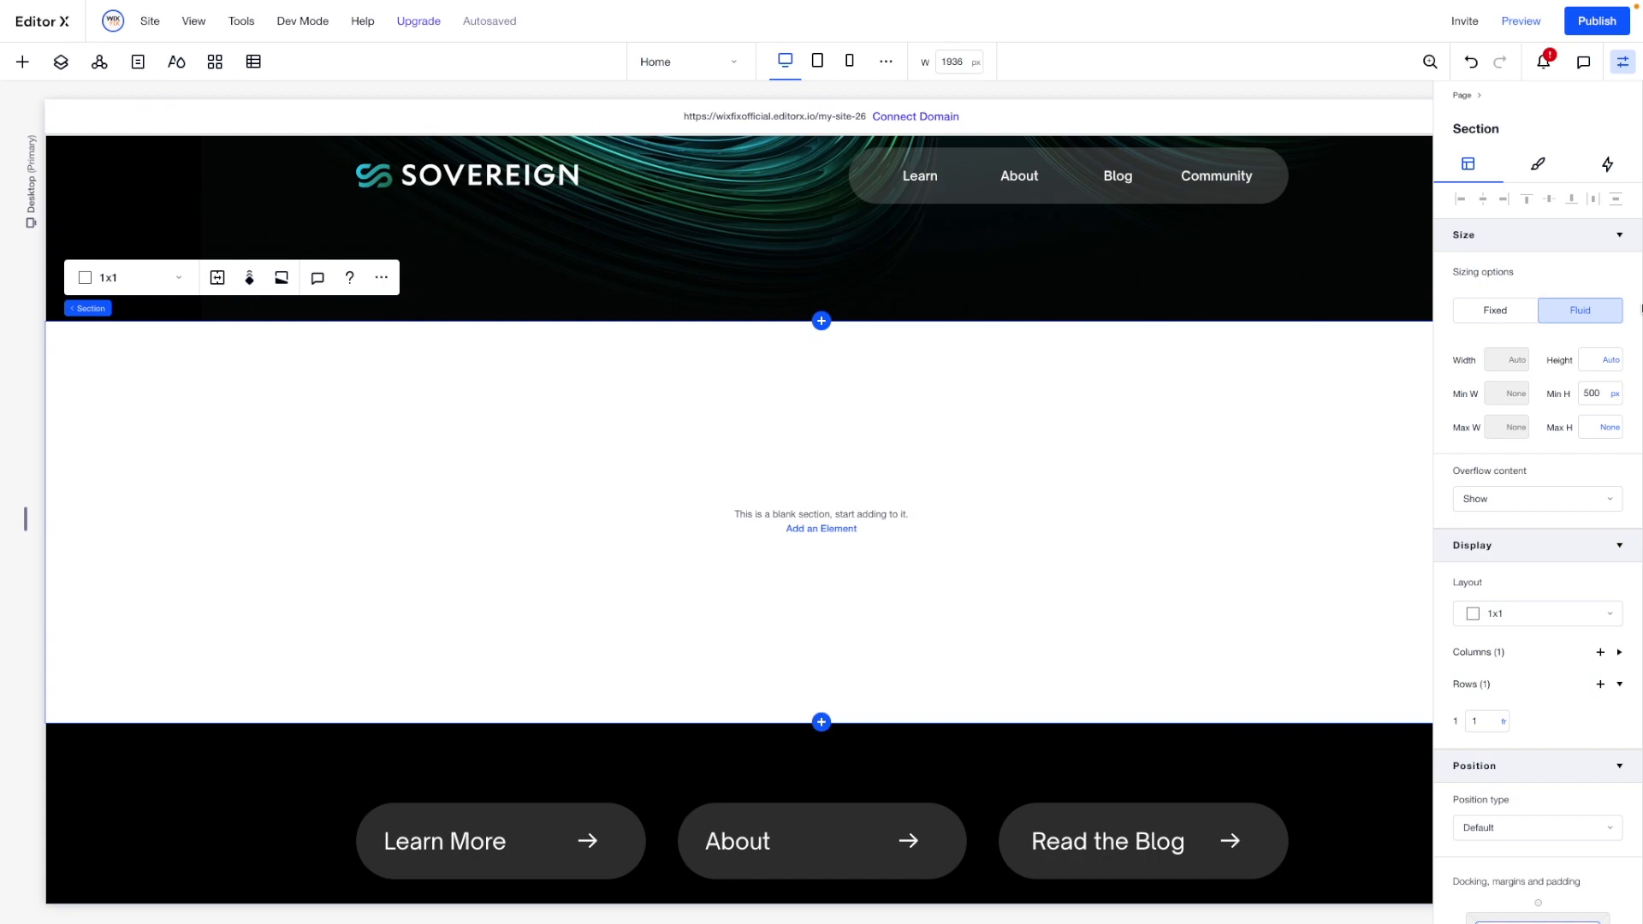
{"action": "left_click", "coordinate": [1538, 166]}
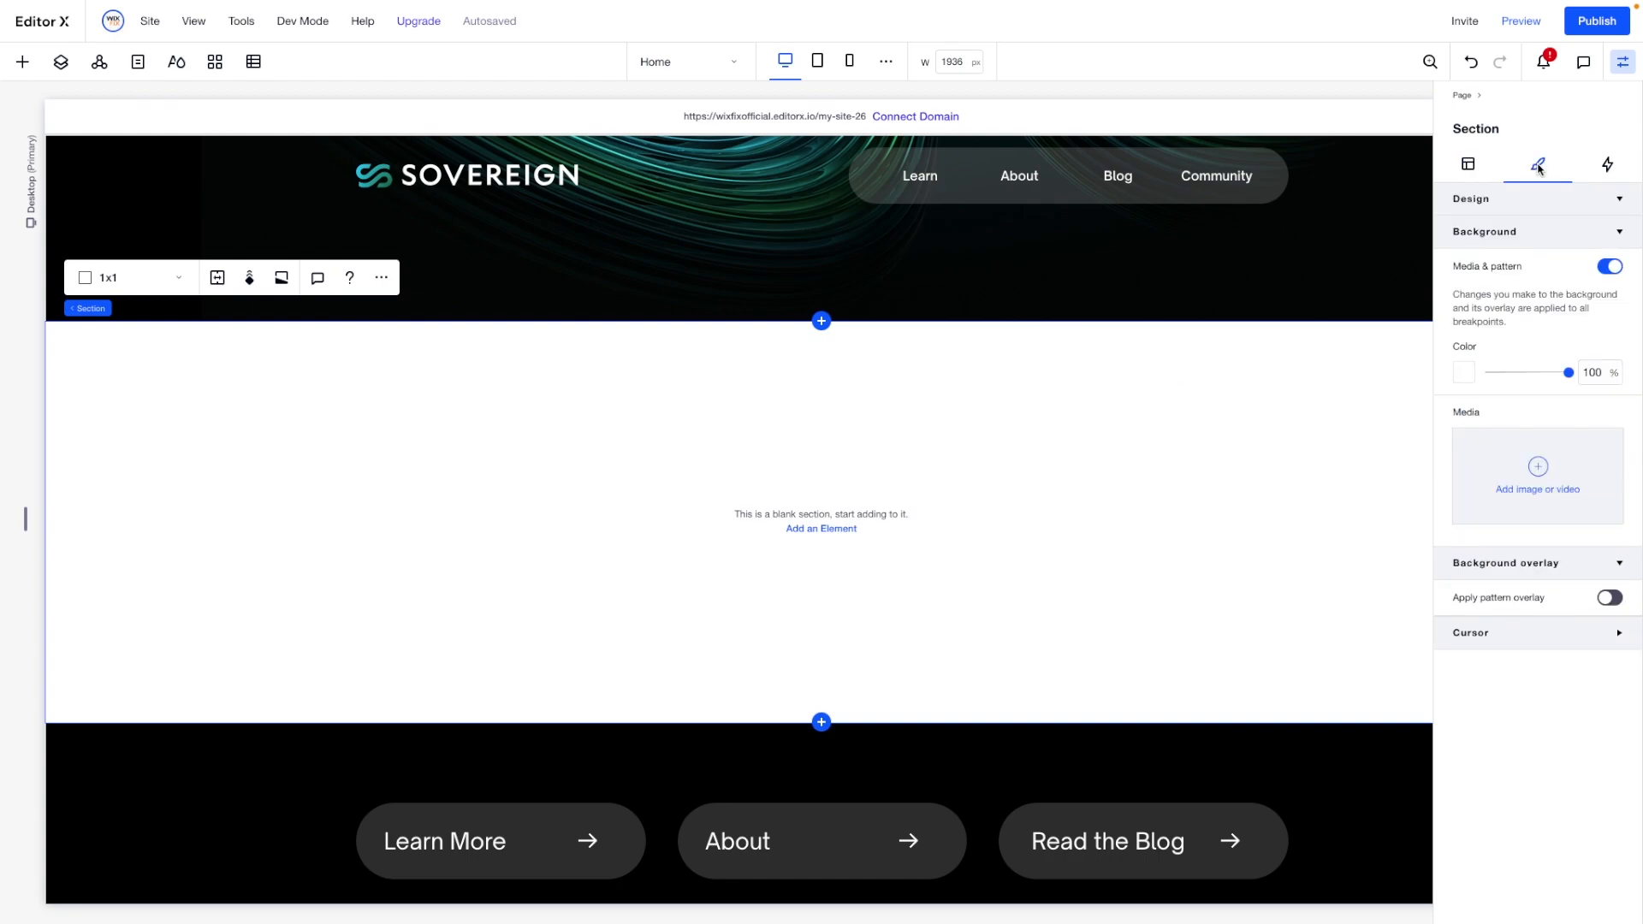
{"action": "left_click", "coordinate": [1464, 373]}
{"action": "left_click", "coordinate": [1609, 518]}
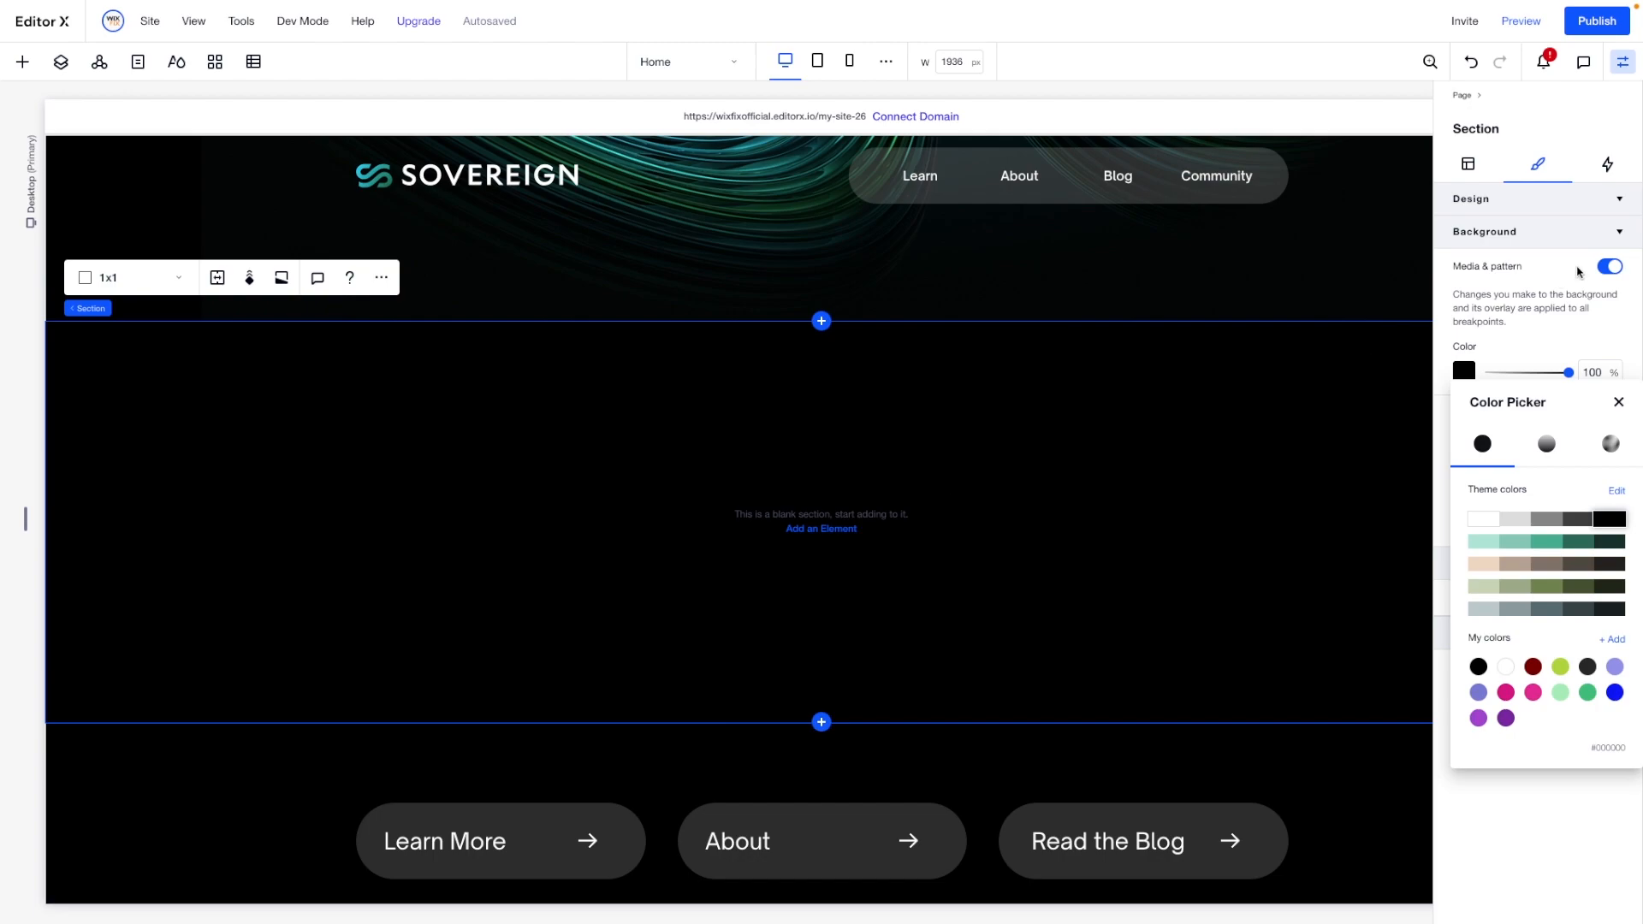
- Set the new black section's minimum height to 900 px
{"action": "left_click", "coordinate": [1468, 162]}
{"action": "left_click", "coordinate": [1468, 163]}
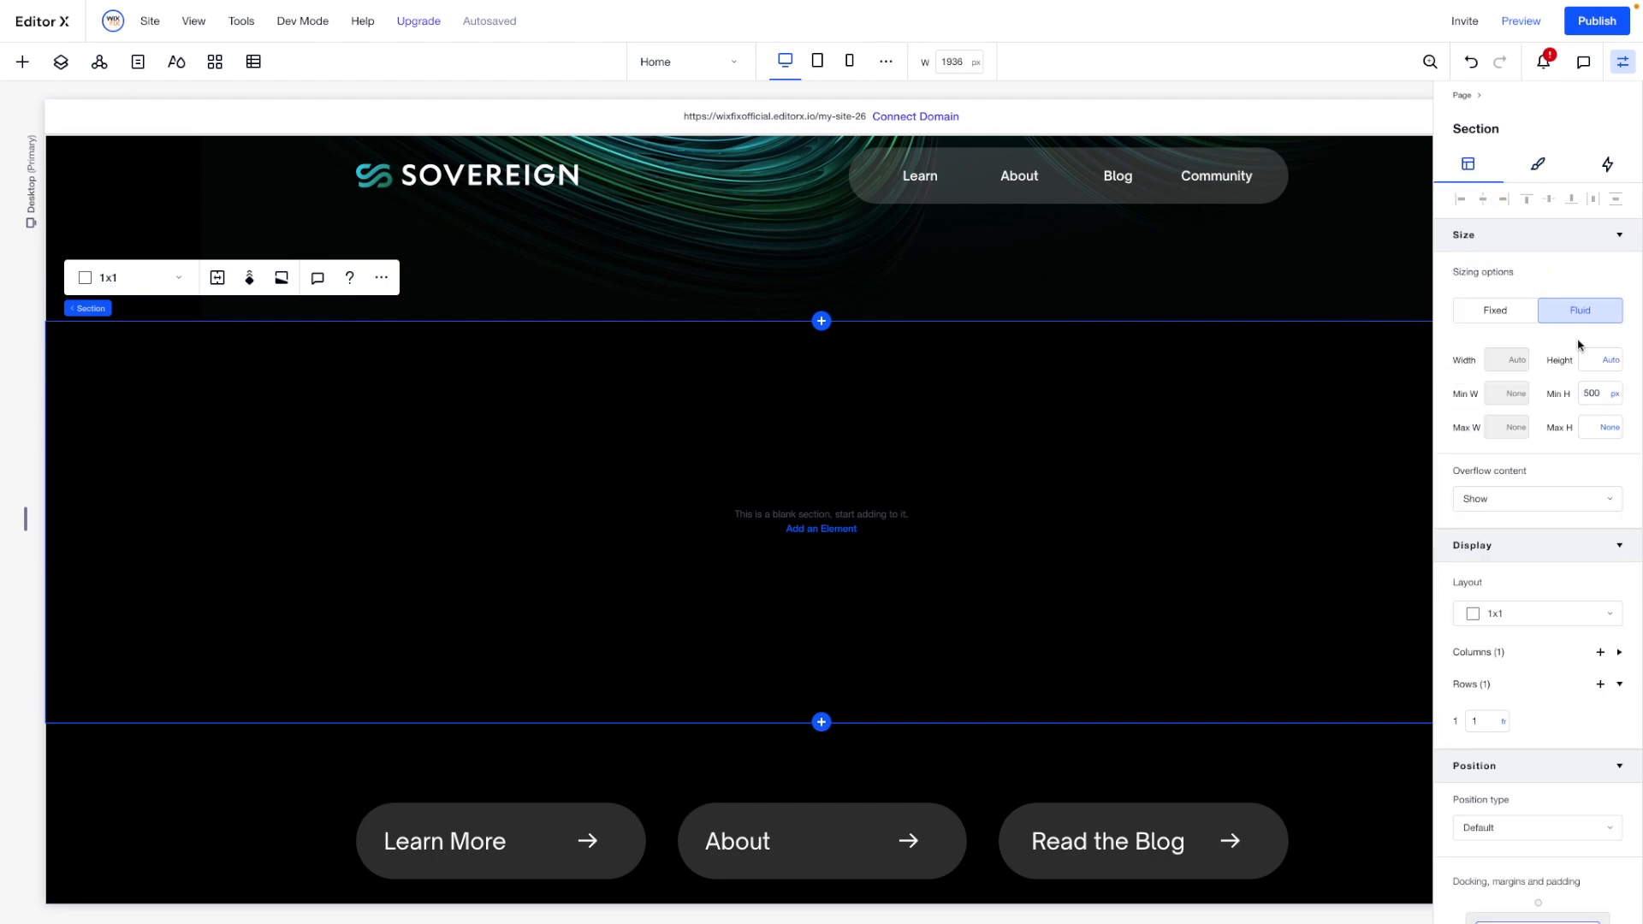
{"action": "left_click", "coordinate": [1602, 396]}
{"action": "key", "text": "Return"}
- Add a container to the middle of the upper part of the blank black section
{"action": "left_click", "coordinate": [1237, 463]}
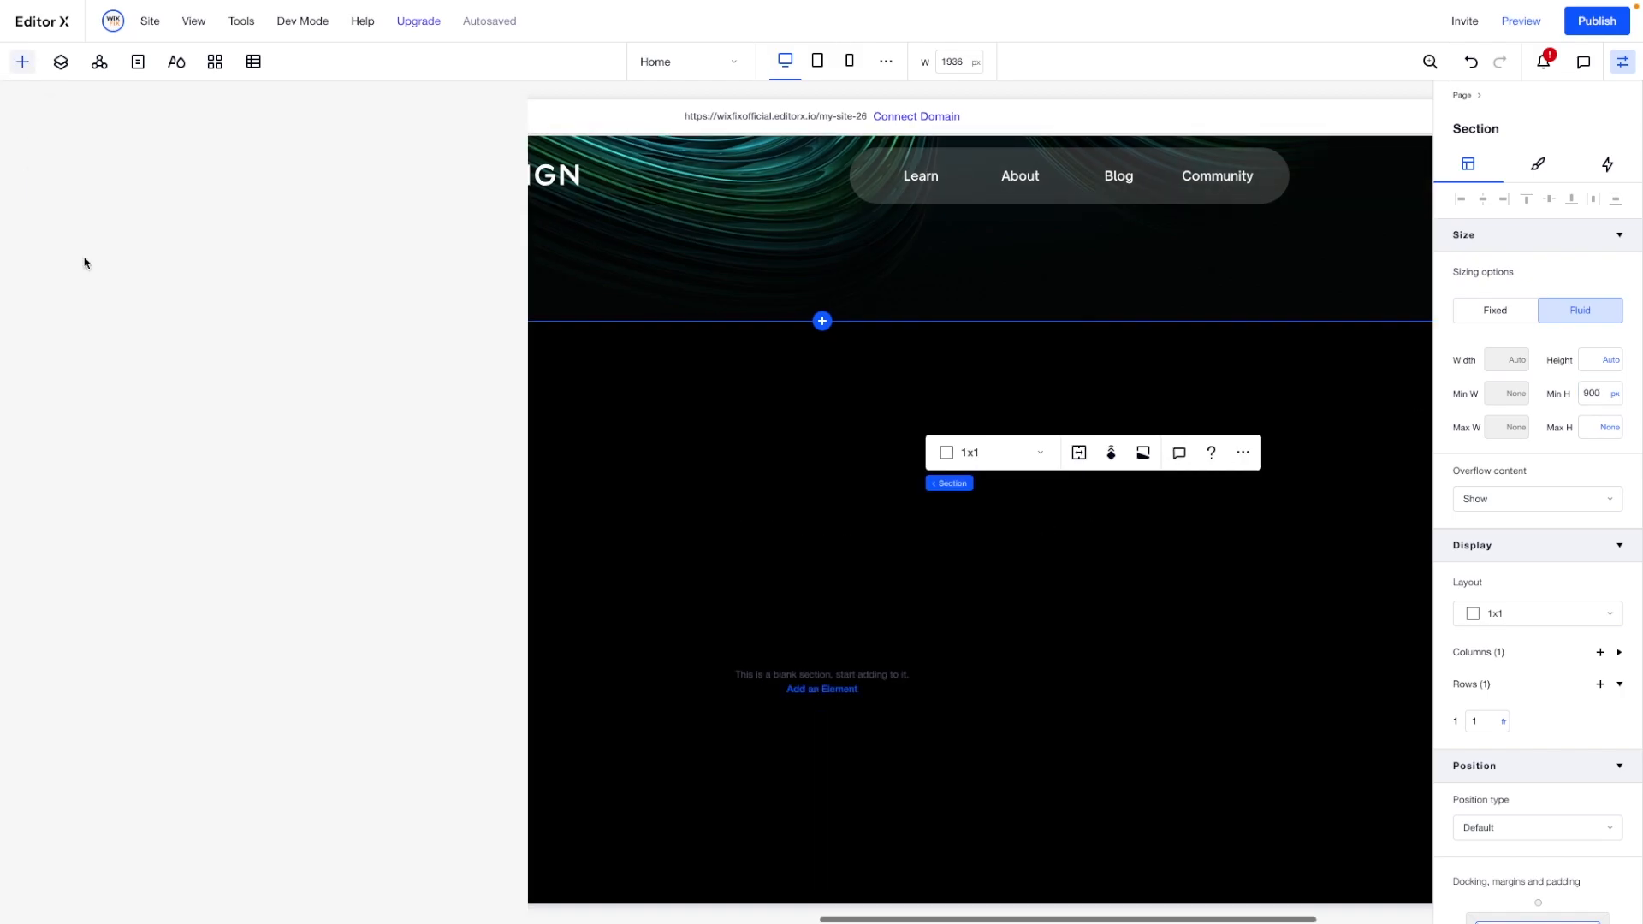
{"action": "left_click", "coordinate": [34, 117]}
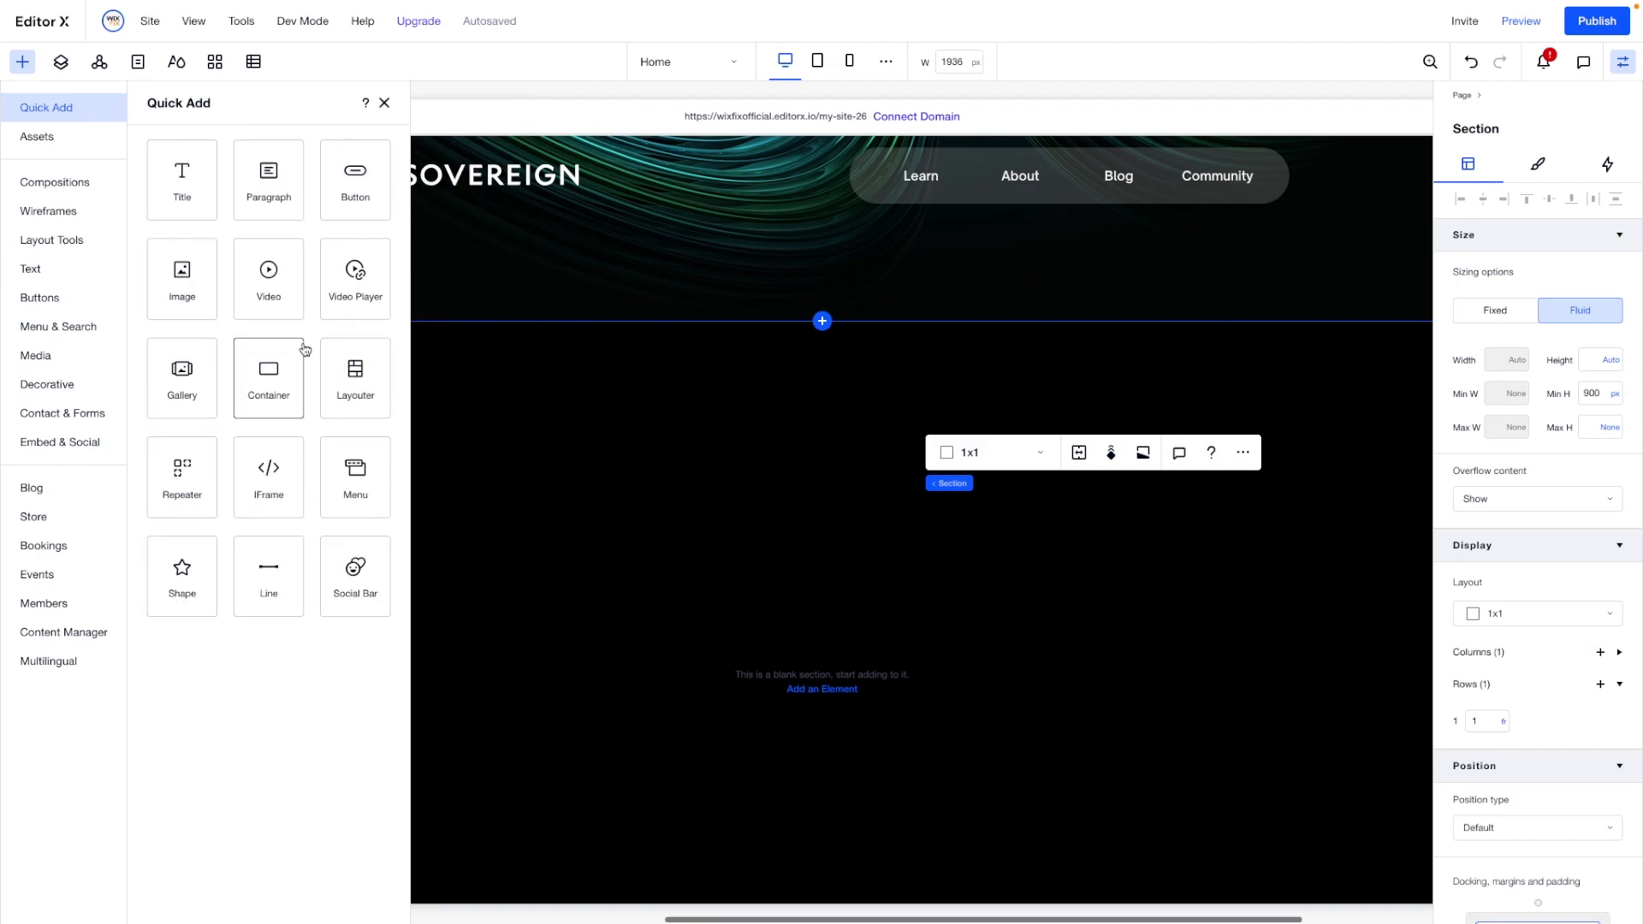
{"action": "left_click_drag", "start_coordinate": [269, 368], "coordinate": [814, 506]}
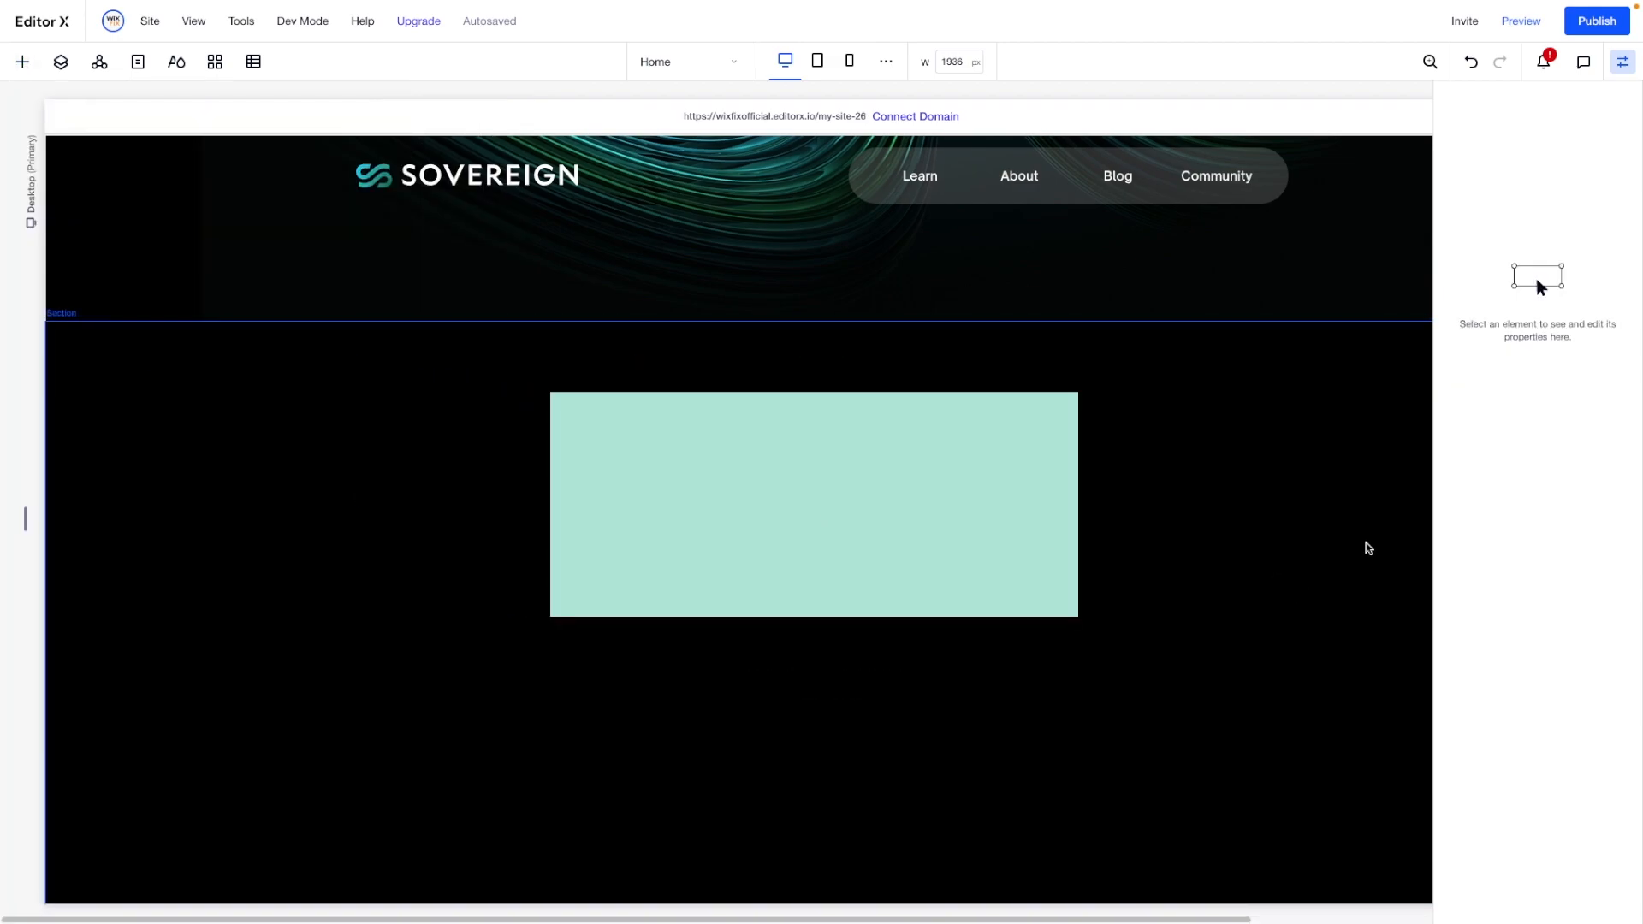
- Size the container to 60% width, with a minimum width of 900 px and a minimum height of 700 px
{"action": "left_click", "coordinate": [1504, 360]}
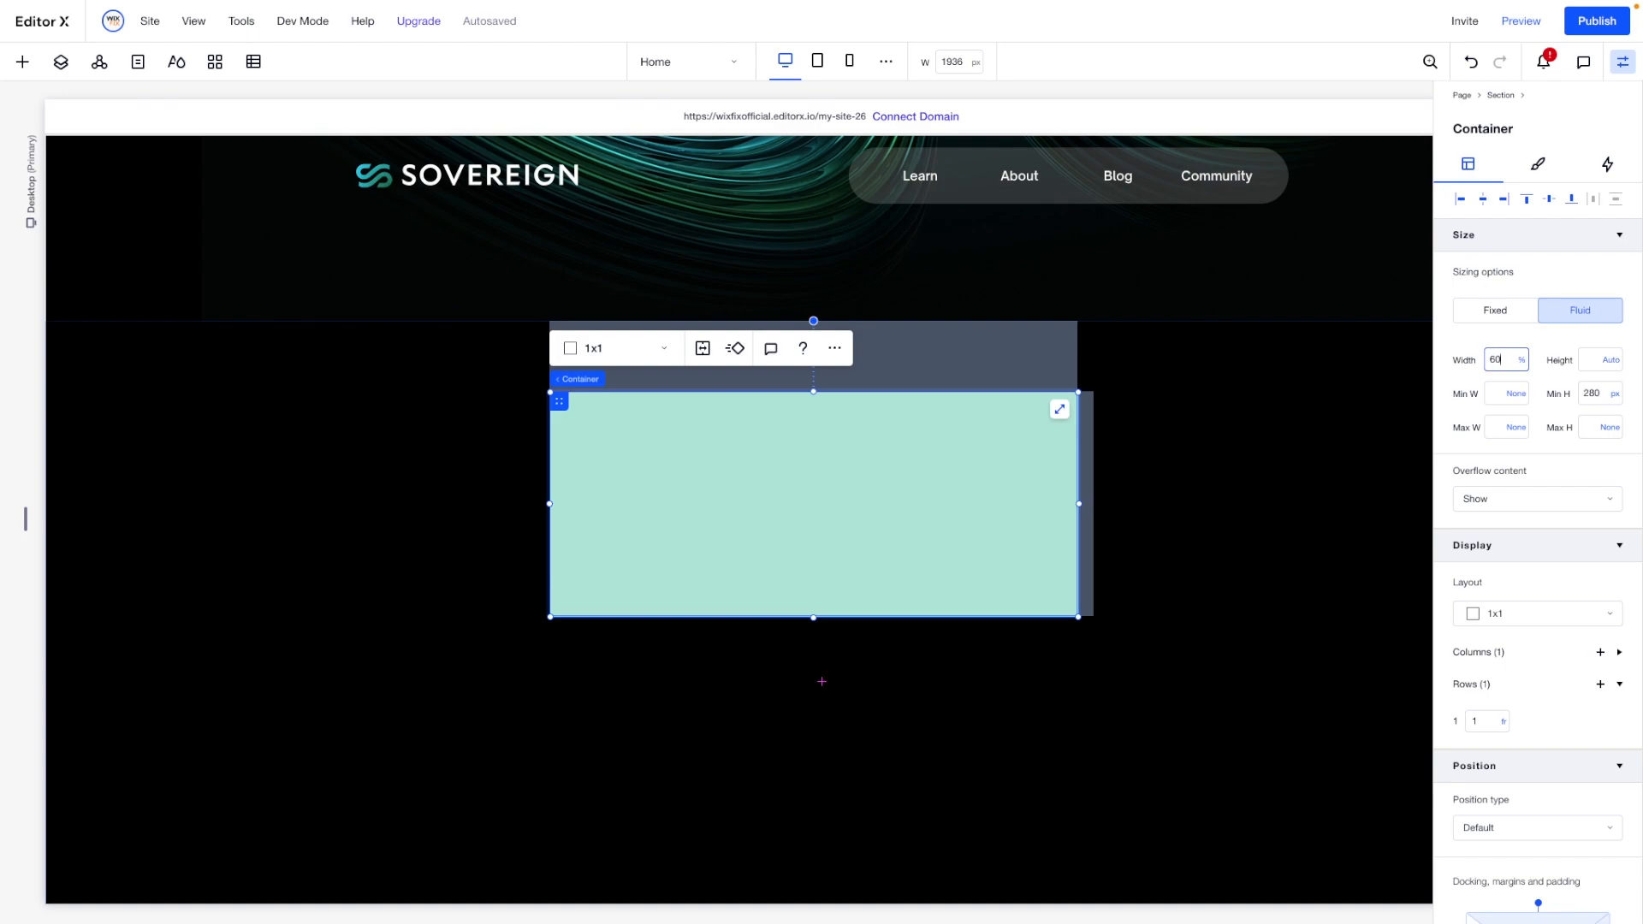
{"action": "key", "text": "Tab"}
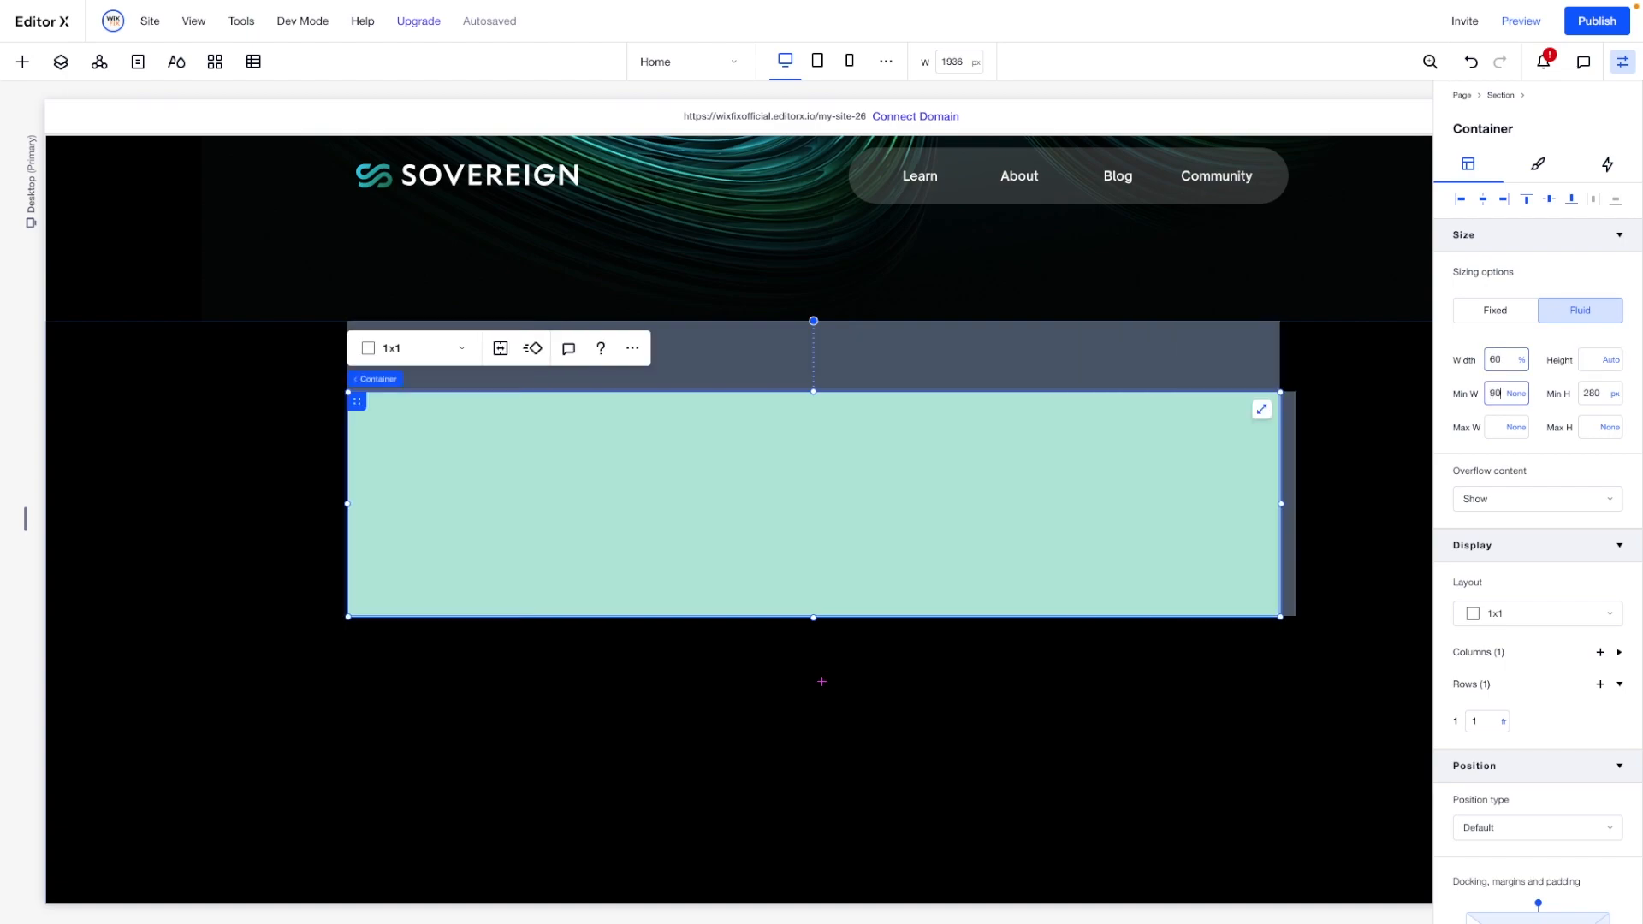
{"action": "key", "text": "Return"}
{"action": "left_click", "coordinate": [1599, 395]}
{"action": "type", "text": "600"}
{"action": "key", "text": "Return"}
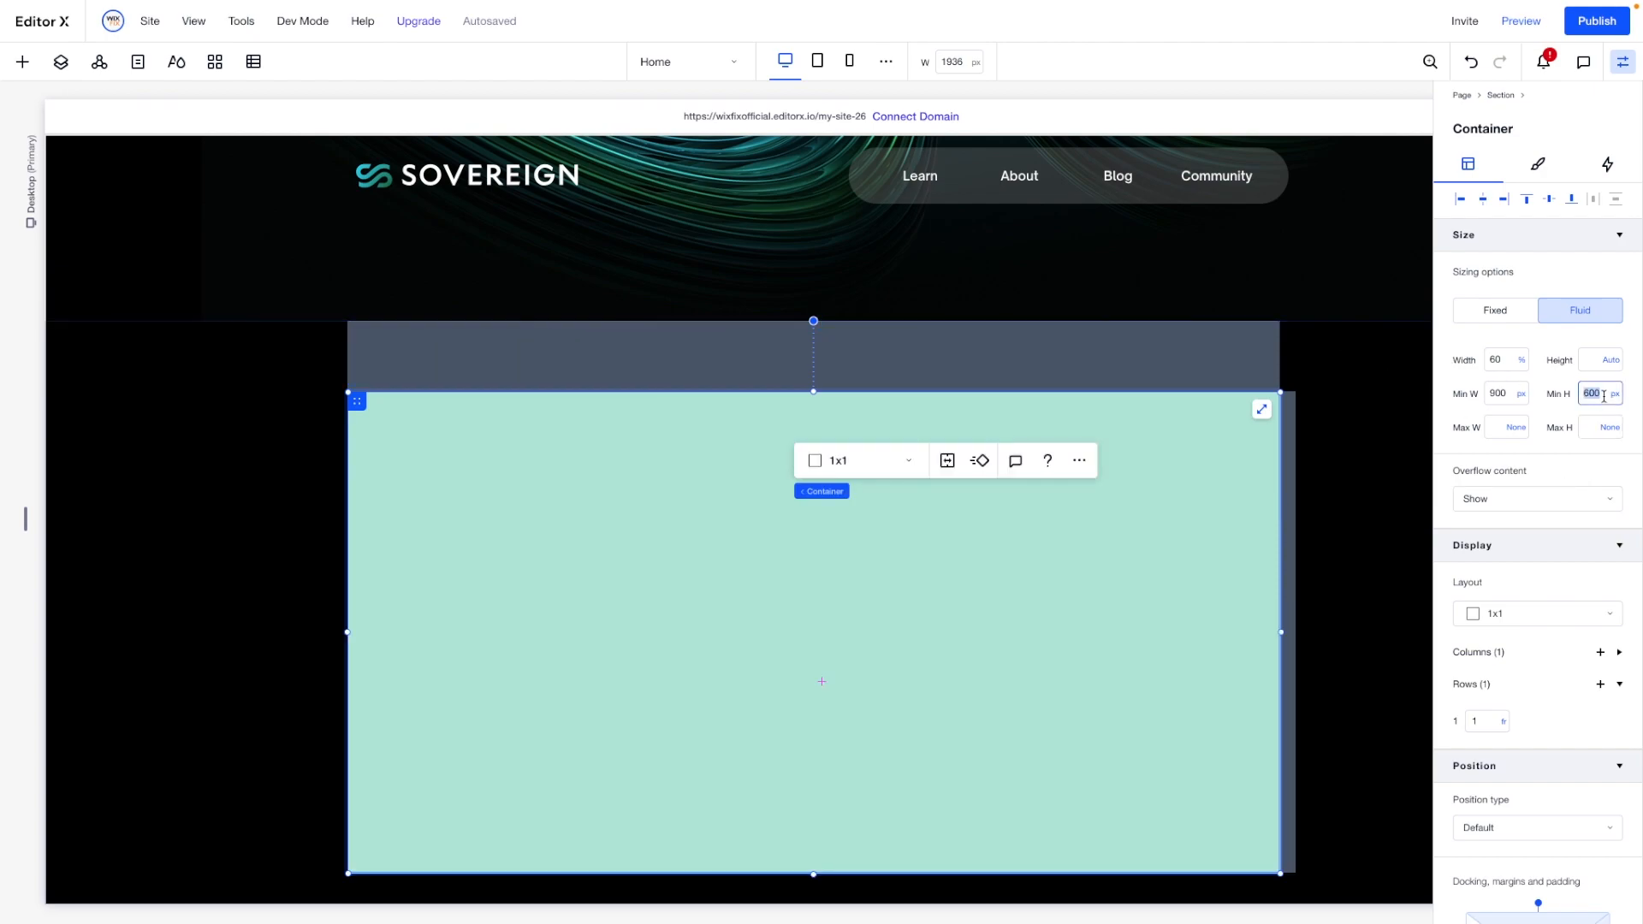
{"action": "key", "text": "Return"}
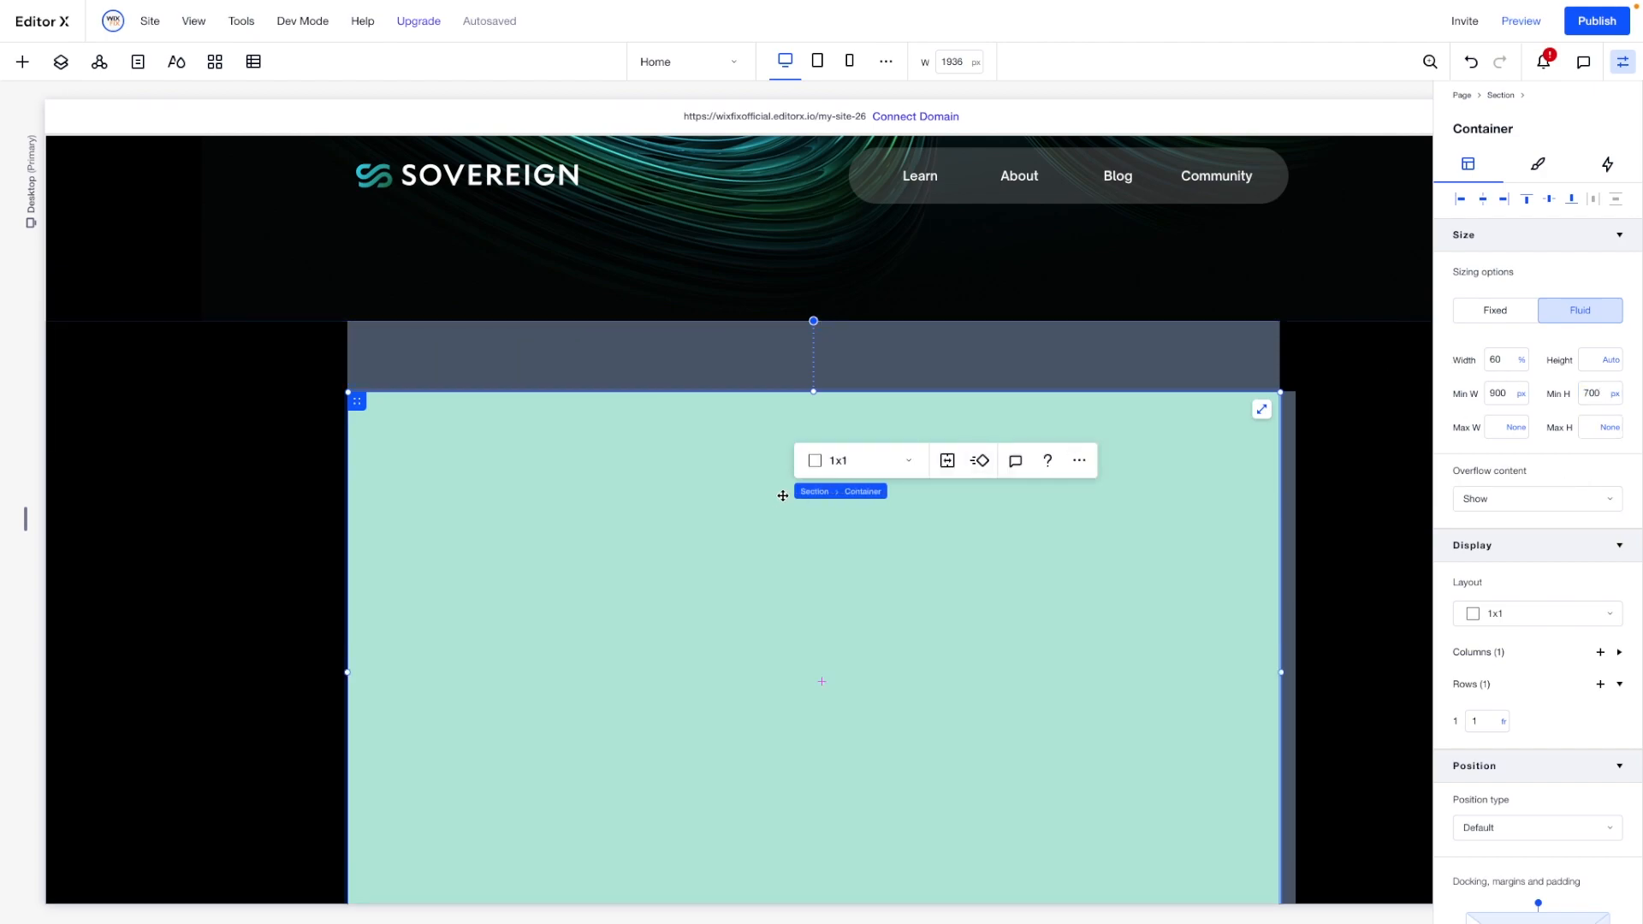
- Divide the container into a 1x2 layout and set its vertical gap to 180 px, converted to viewport width units
{"action": "left_click", "coordinate": [843, 468]}
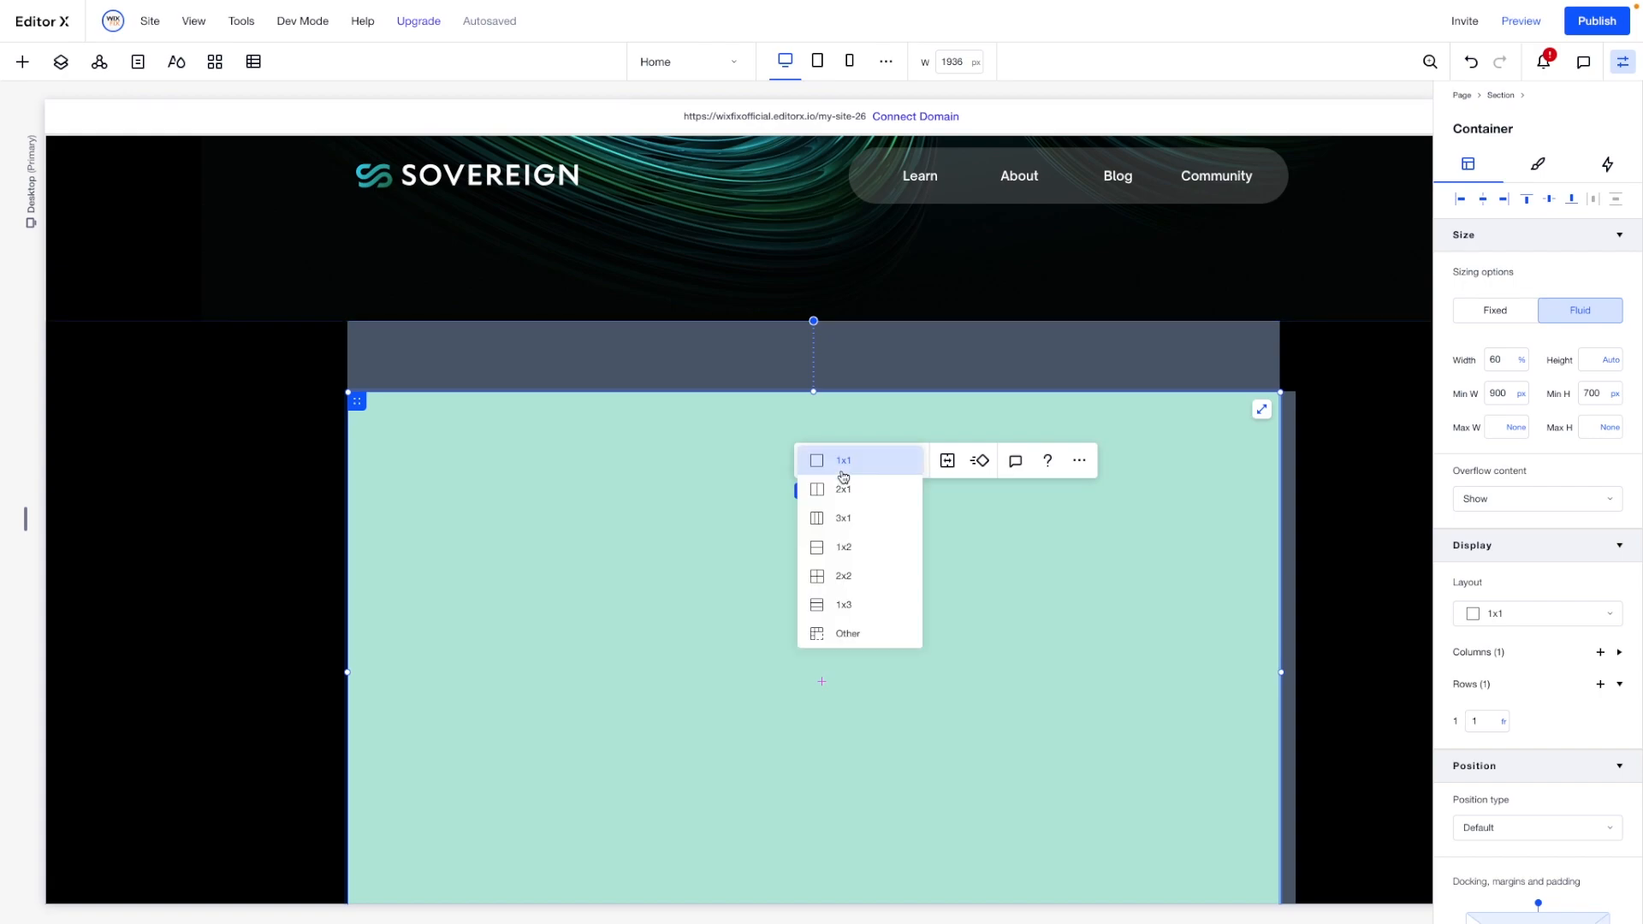
{"action": "left_click", "coordinate": [855, 550]}
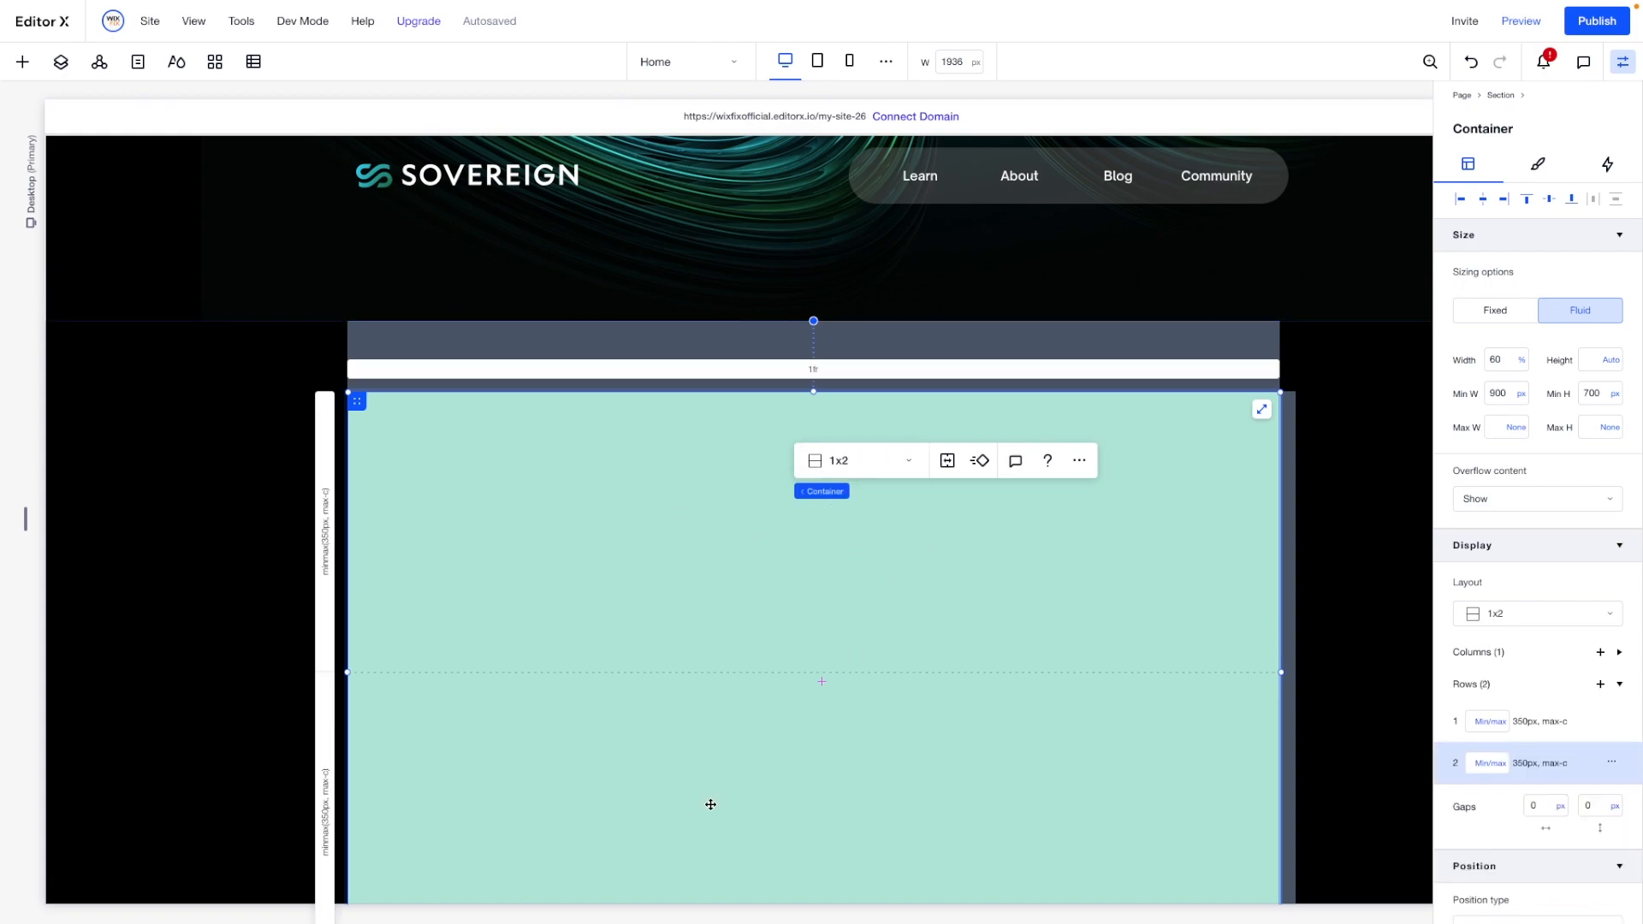
{"action": "scroll", "coordinate": [791, 810], "scroll_direction": "down", "scroll_amount": 1}
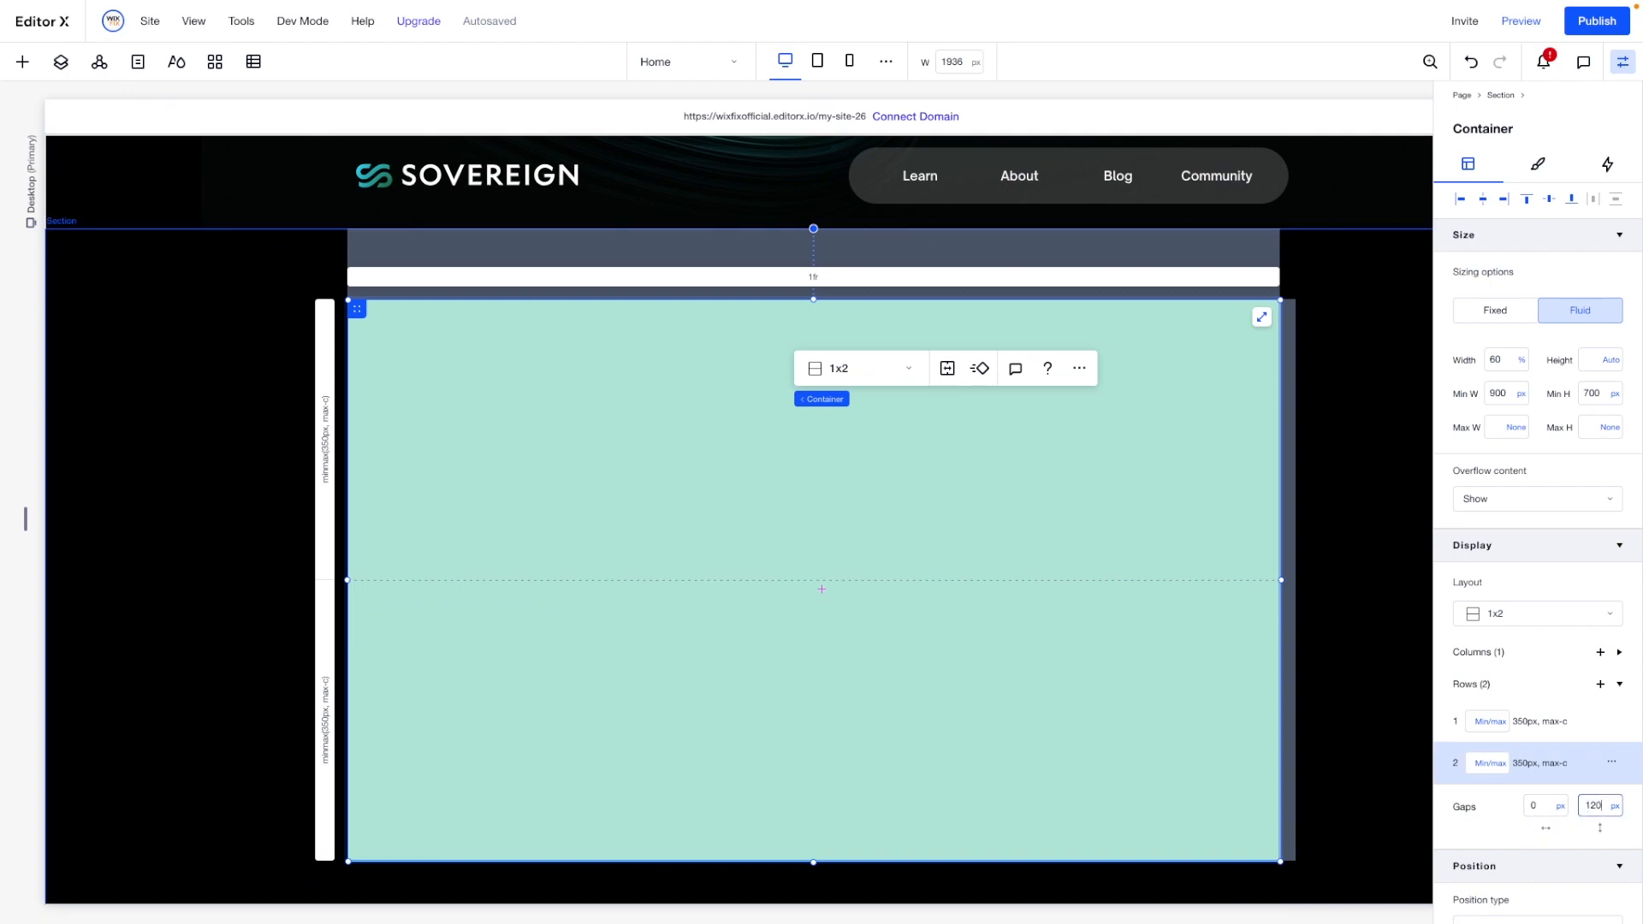
{"action": "key", "text": "Return"}
{"action": "double_click", "coordinate": [1597, 806]}
{"action": "type", "text": "180"}
{"action": "key", "text": "Return"}
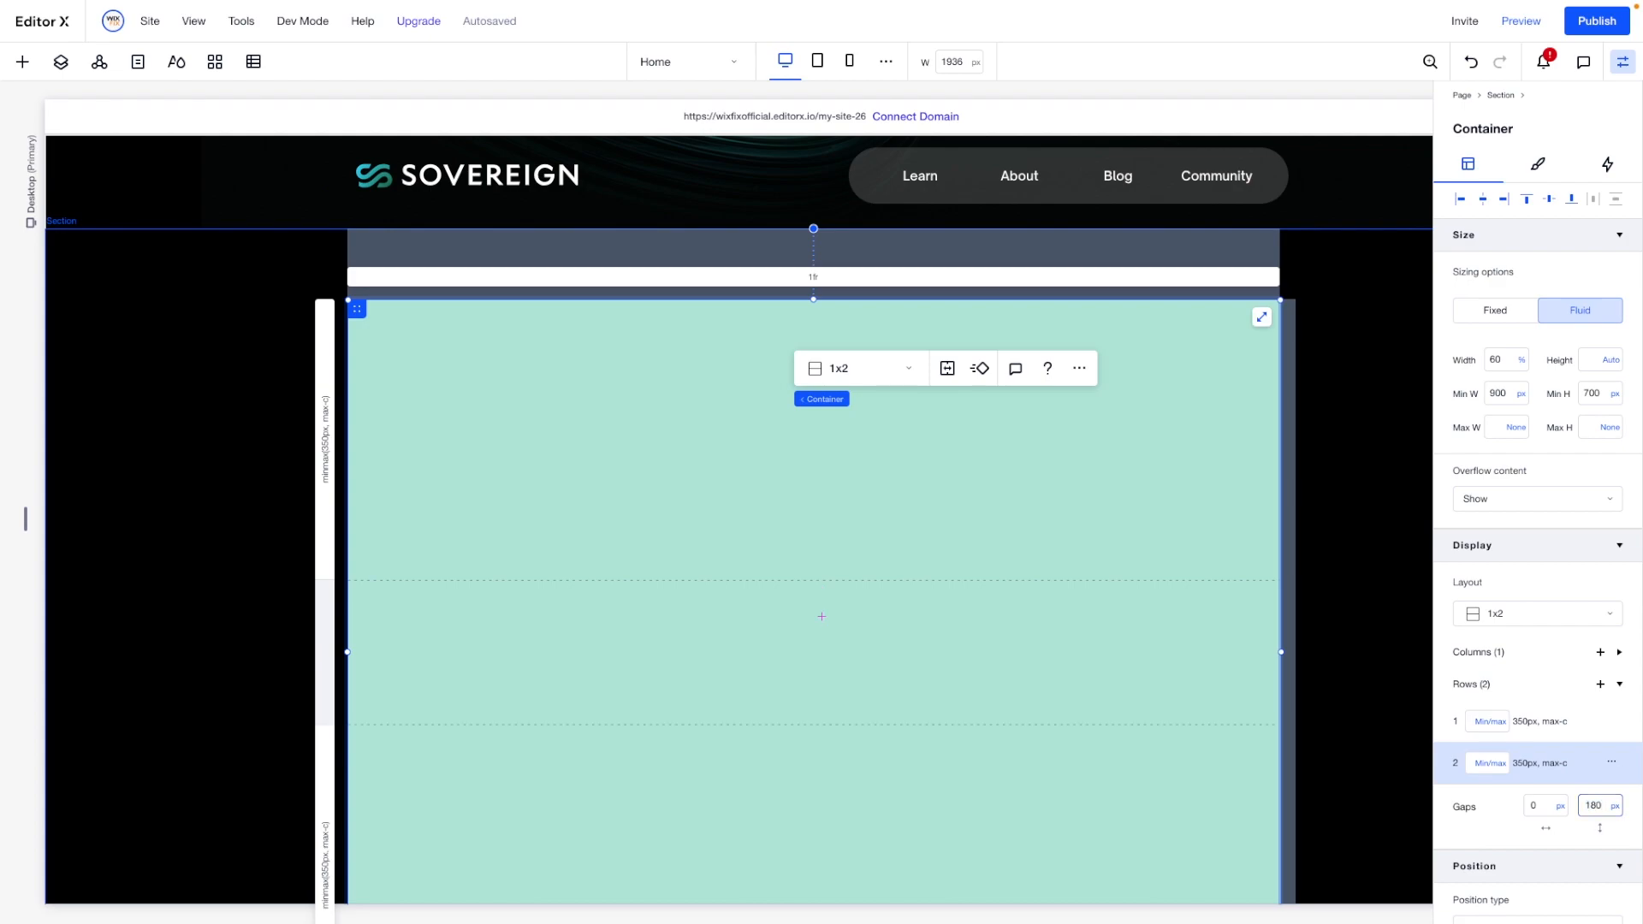
{"action": "left_click", "coordinate": [1608, 805]}
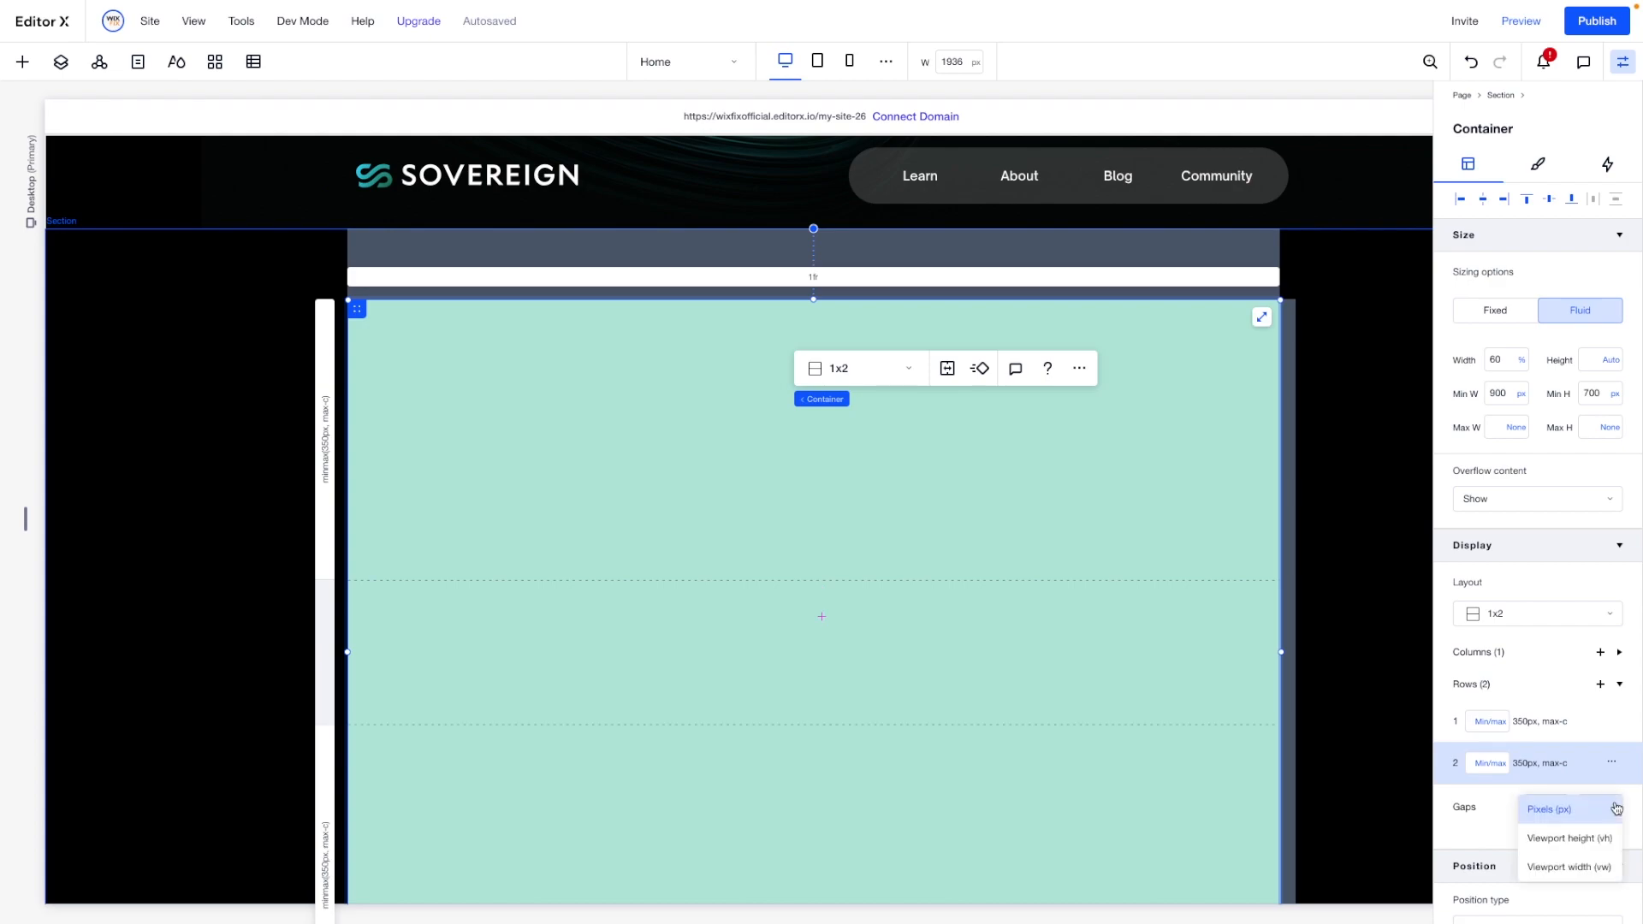
{"action": "left_click", "coordinate": [1577, 865]}
{"action": "scroll", "coordinate": [860, 567], "scroll_direction": "right", "scroll_amount": 2}
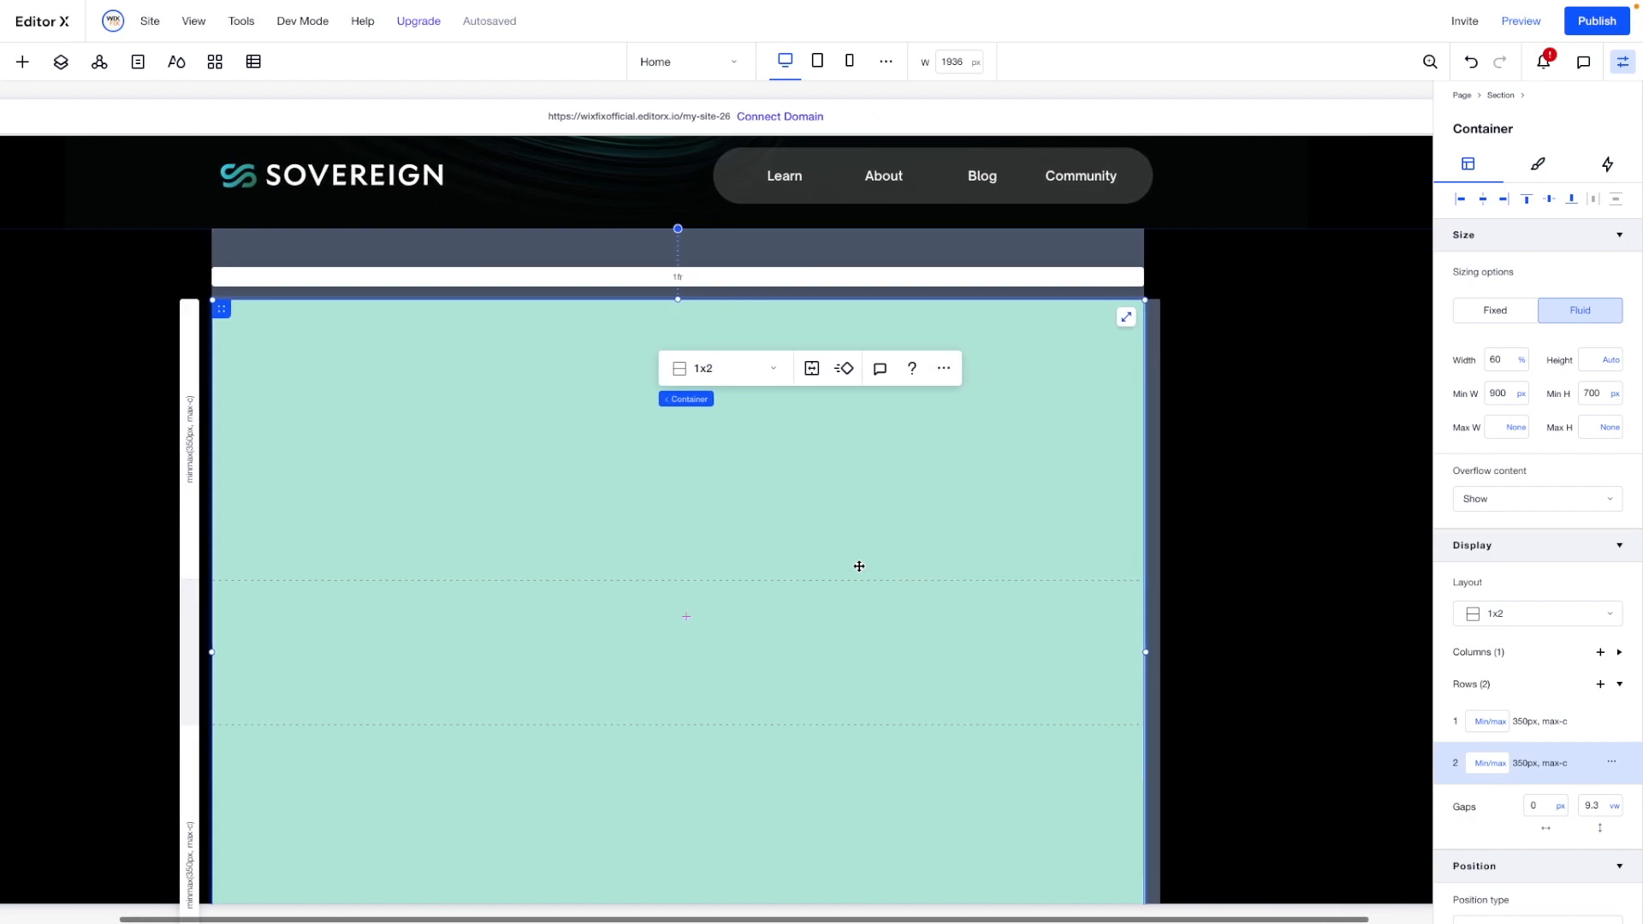
- Set the container's background opacity to 0% and return to its layout settings
{"action": "left_click", "coordinate": [1536, 165]}
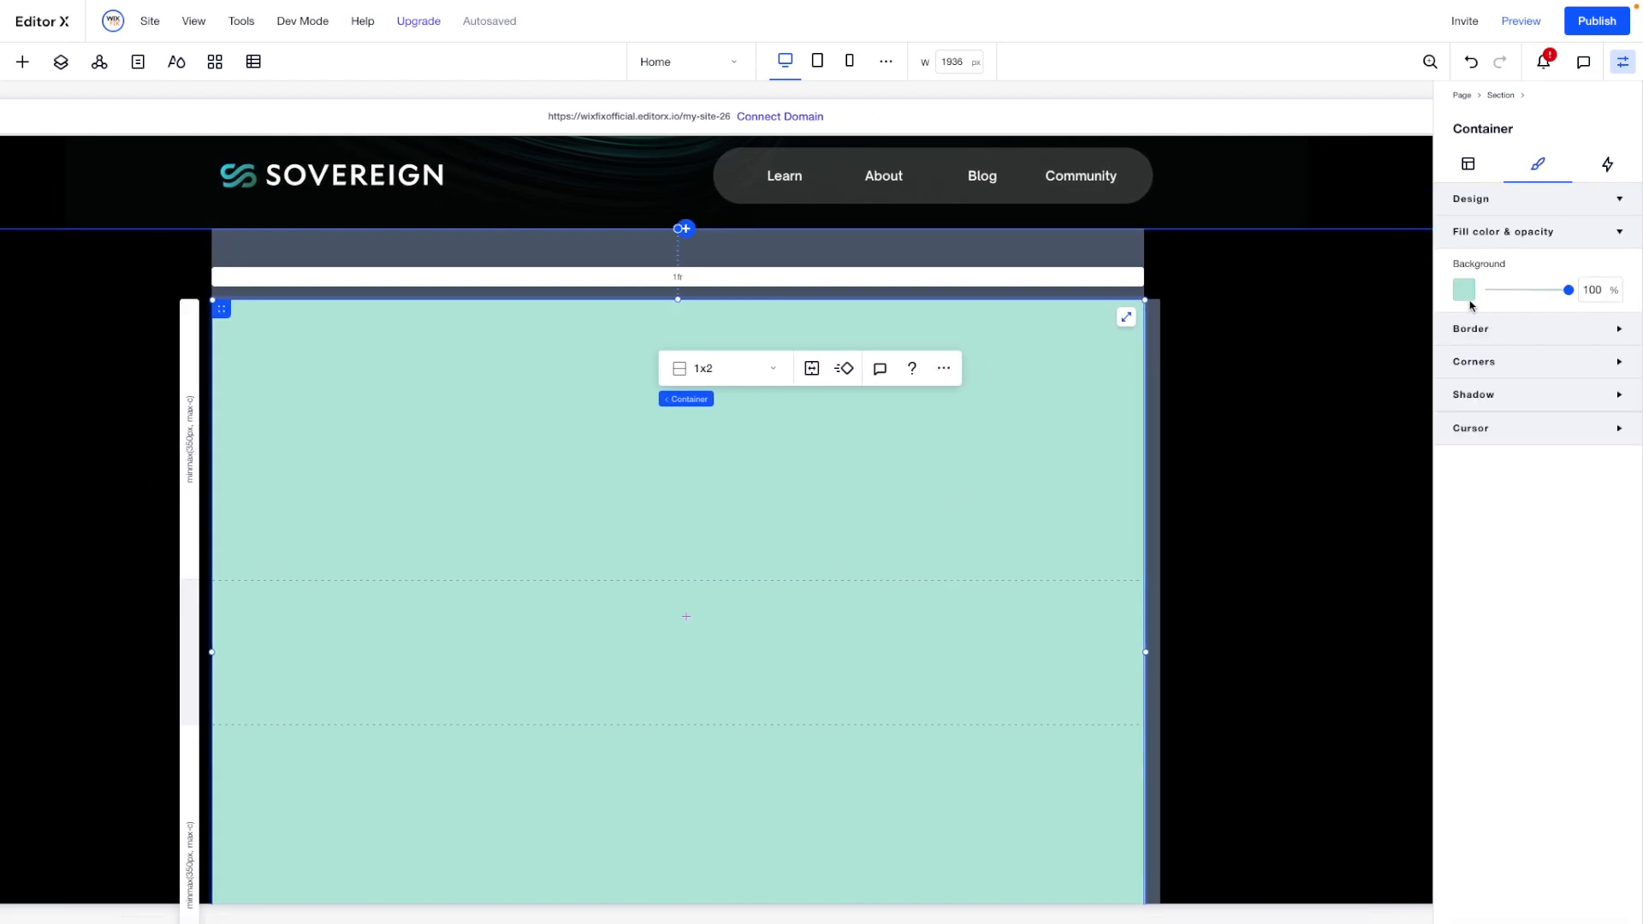
{"action": "left_click", "coordinate": [1592, 290]}
{"action": "type", "text": "0"}
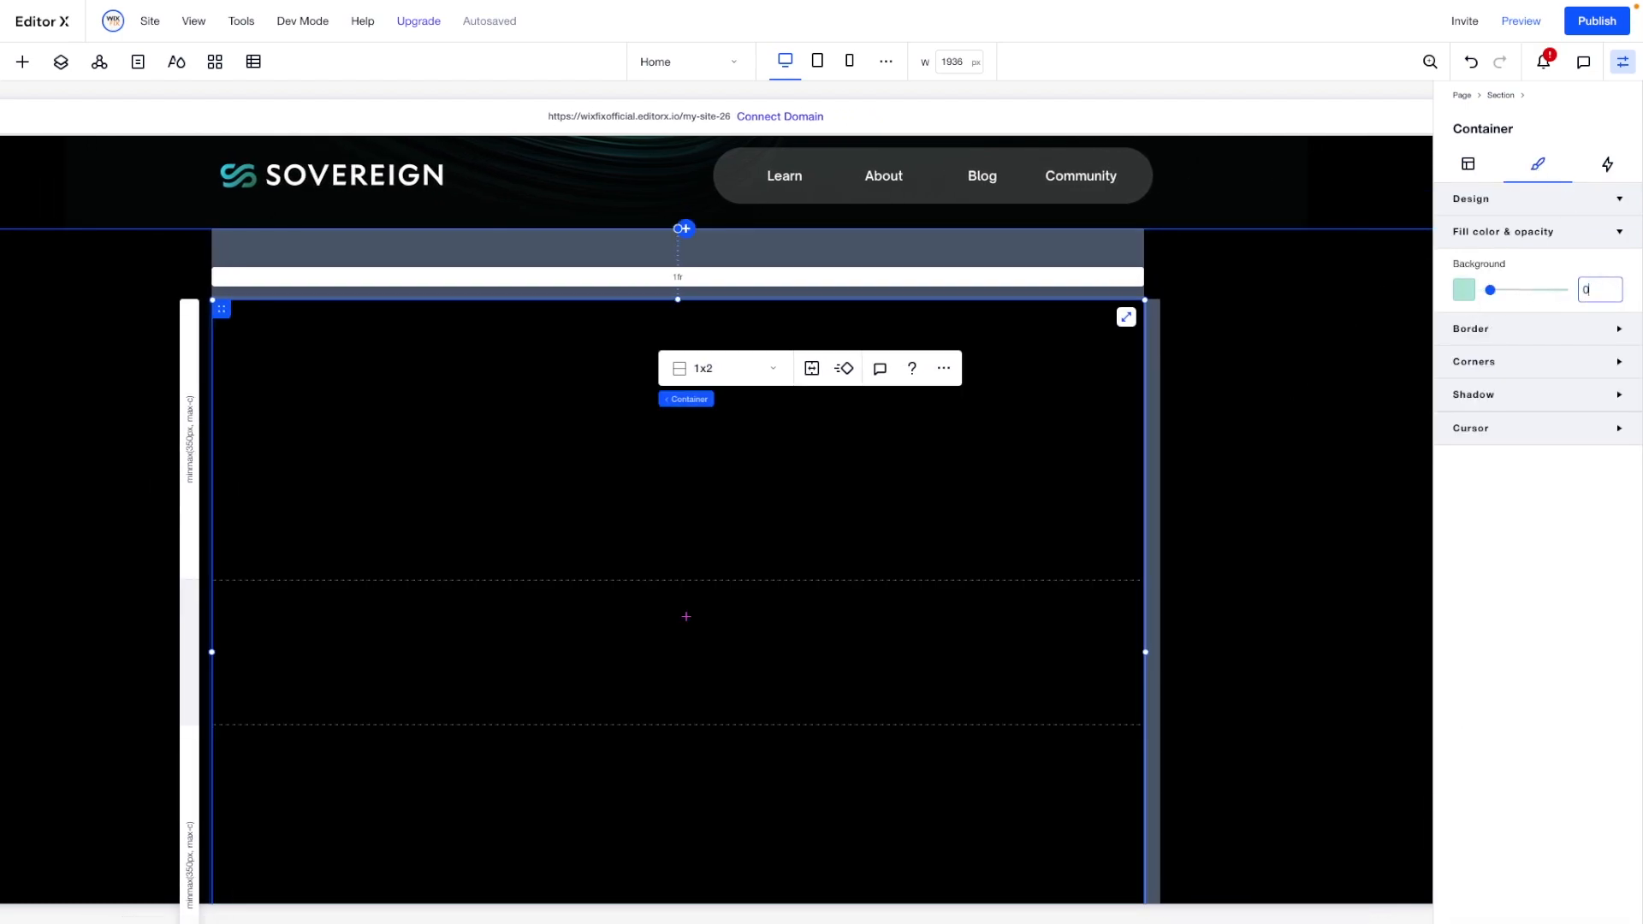
{"action": "left_click", "coordinate": [1468, 163]}
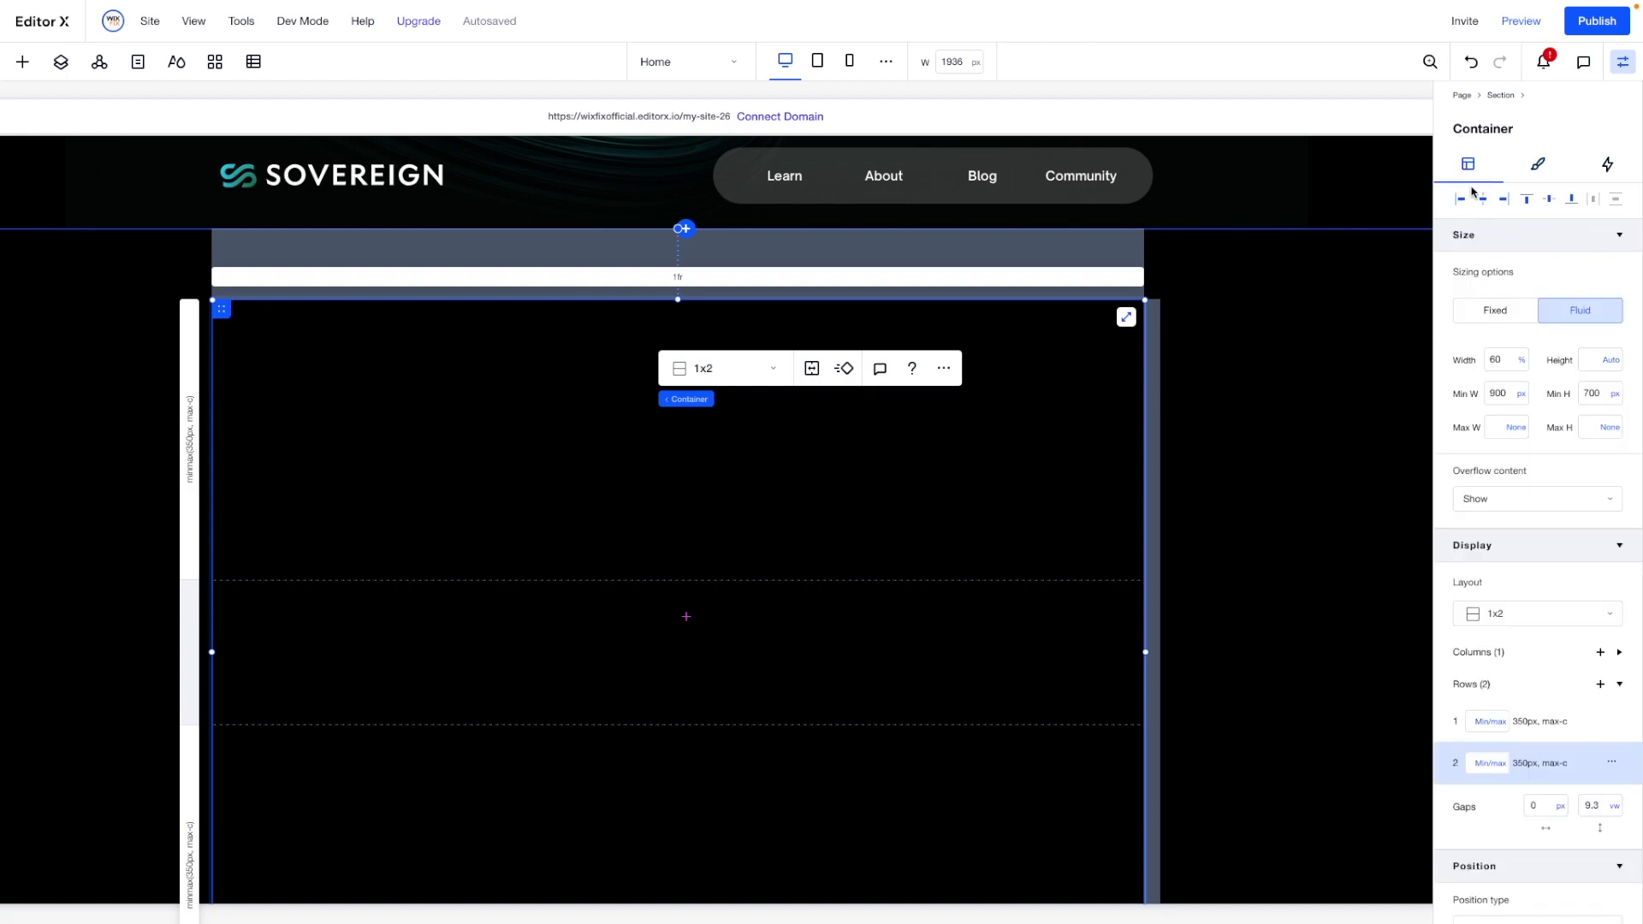
- Align the container to the top centre of the black section and add a title text to its upper row
{"action": "left_click", "coordinate": [1484, 207]}
{"action": "left_click", "coordinate": [1533, 206]}
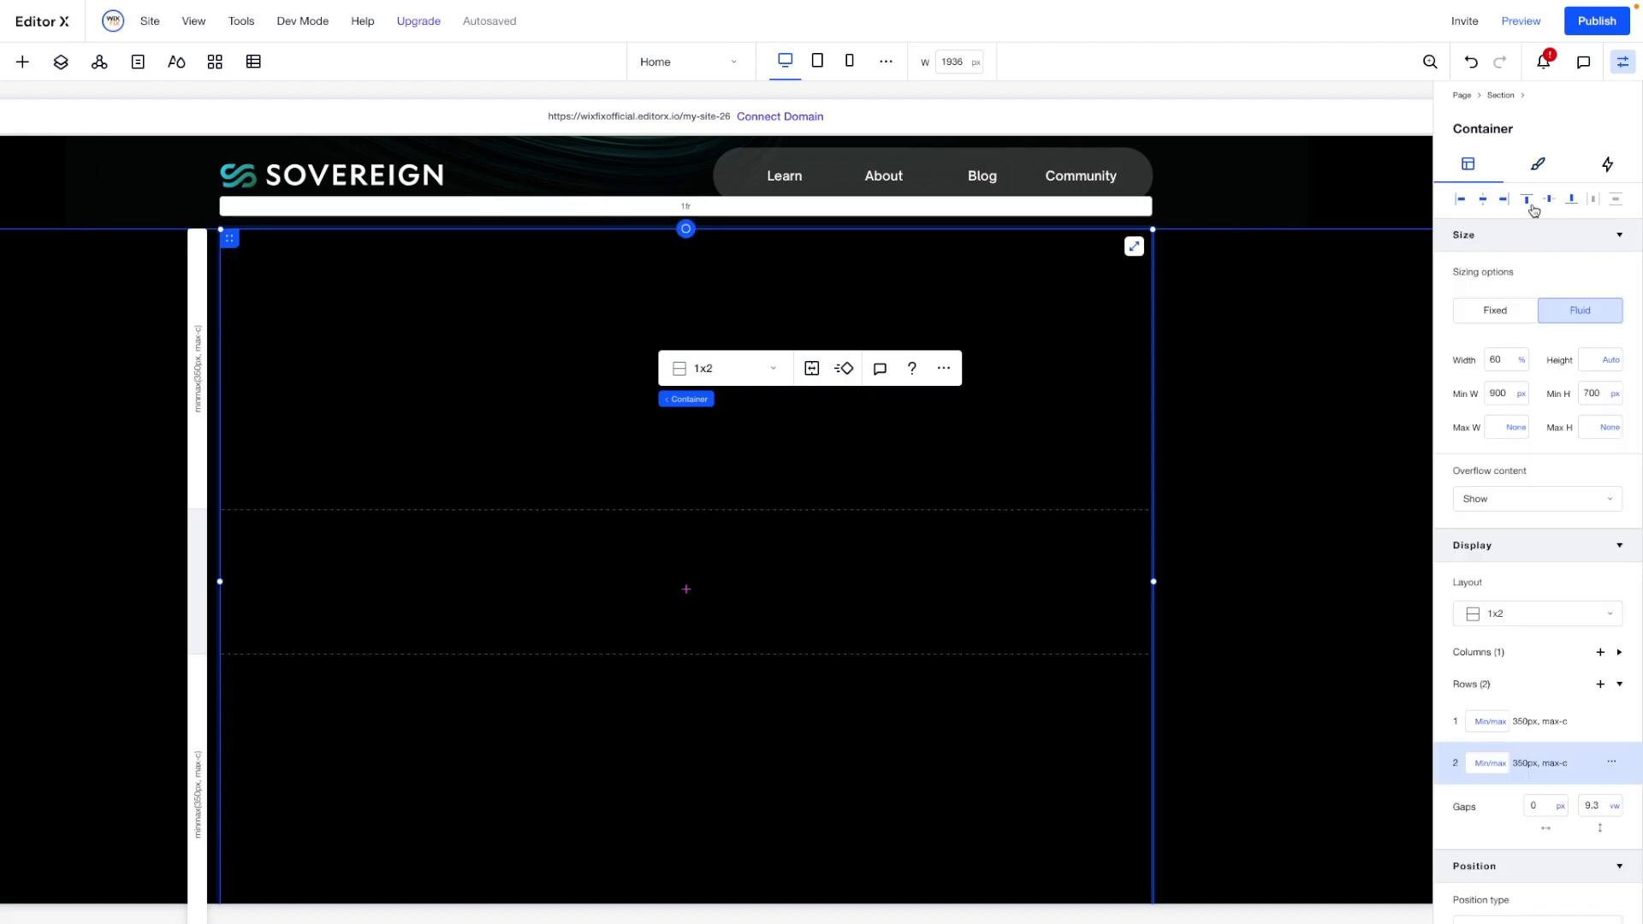
{"action": "left_click", "coordinate": [24, 65]}
{"action": "left_click_drag", "start_coordinate": [351, 180], "coordinate": [840, 311]}
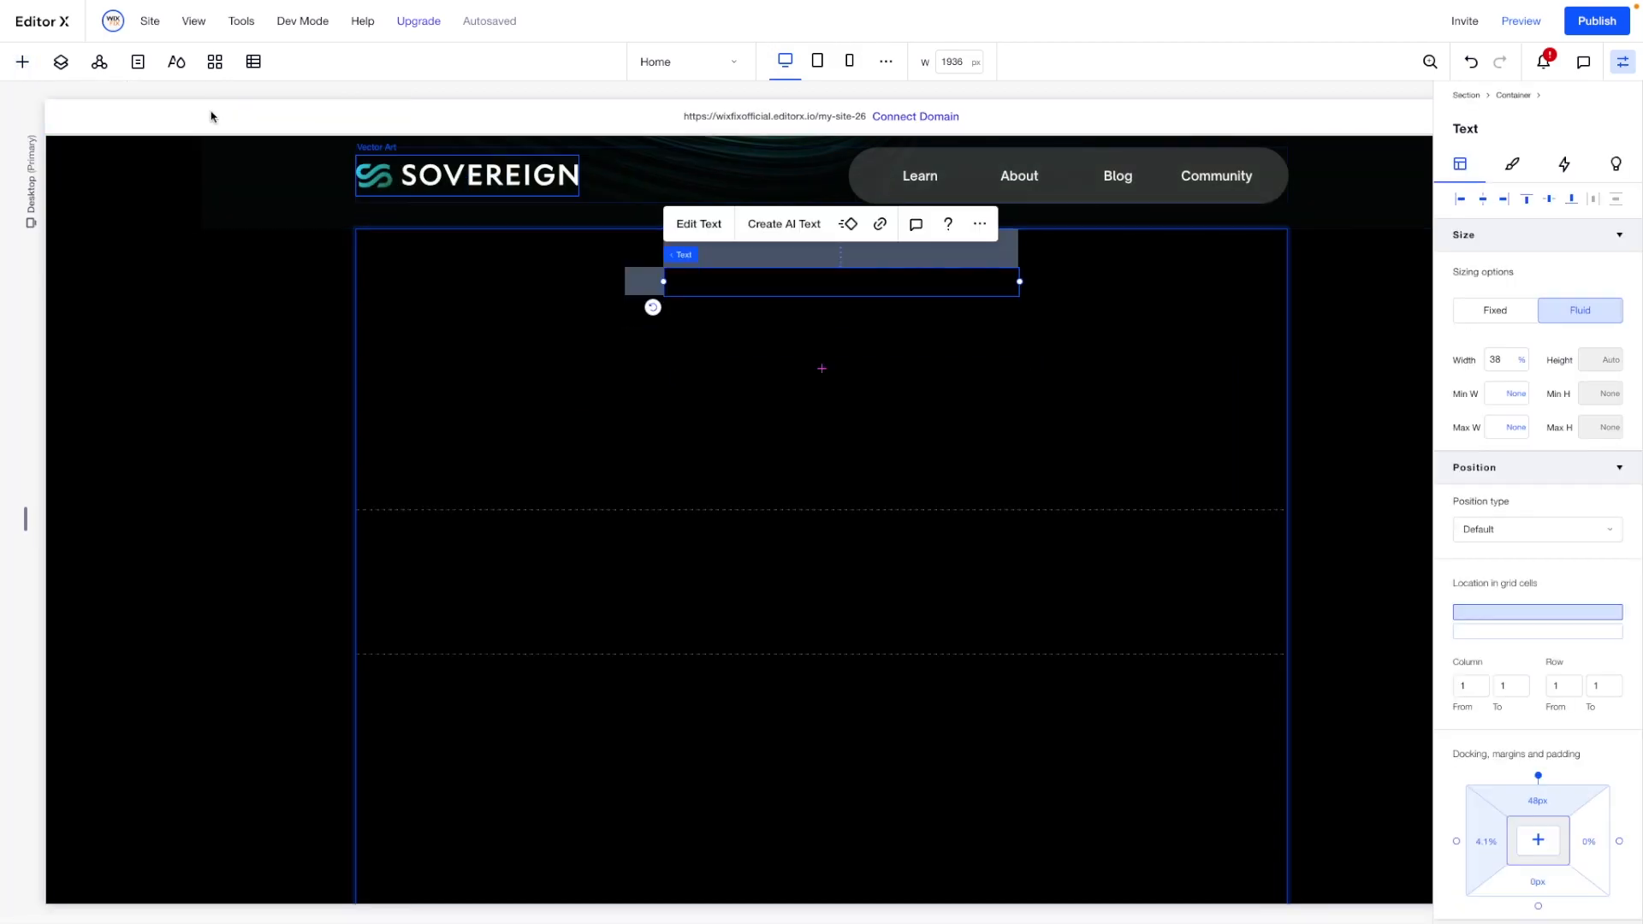
- Style the title as white, centre-aligned text at size 42 in Open Sauce One Medium
{"action": "left_click", "coordinate": [1512, 166]}
{"action": "left_click", "coordinate": [1614, 386]}
{"action": "left_click", "coordinate": [1485, 549]}
{"action": "left_click", "coordinate": [1551, 409]}
{"action": "left_click", "coordinate": [1494, 518]}
{"action": "left_click", "coordinate": [1594, 340]}
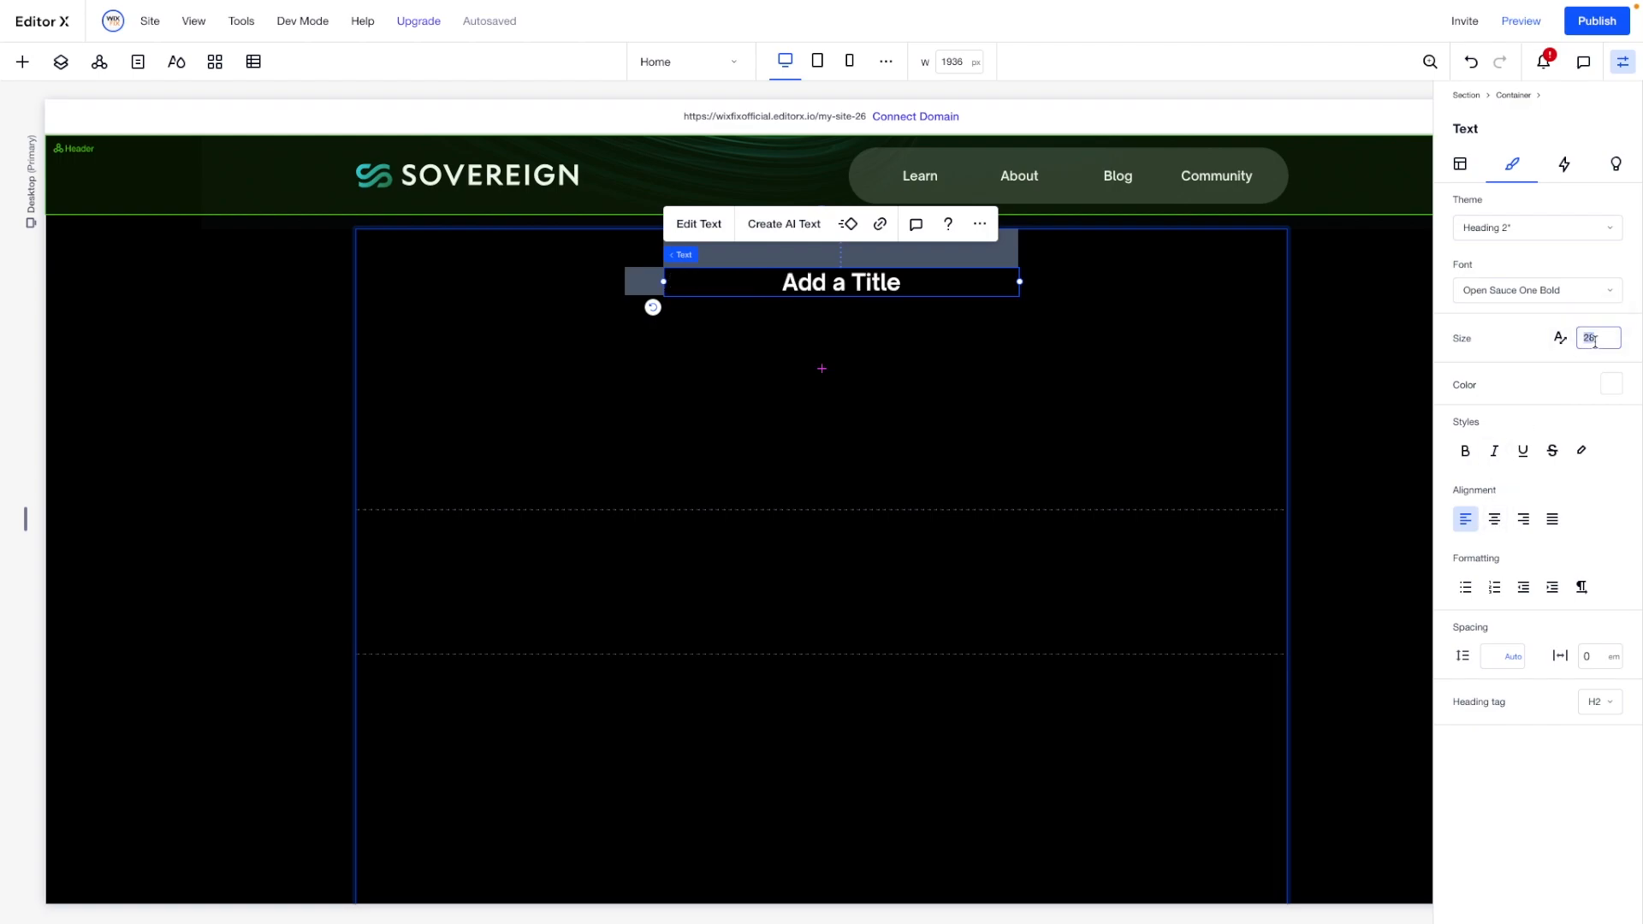
{"action": "key", "text": "Return"}
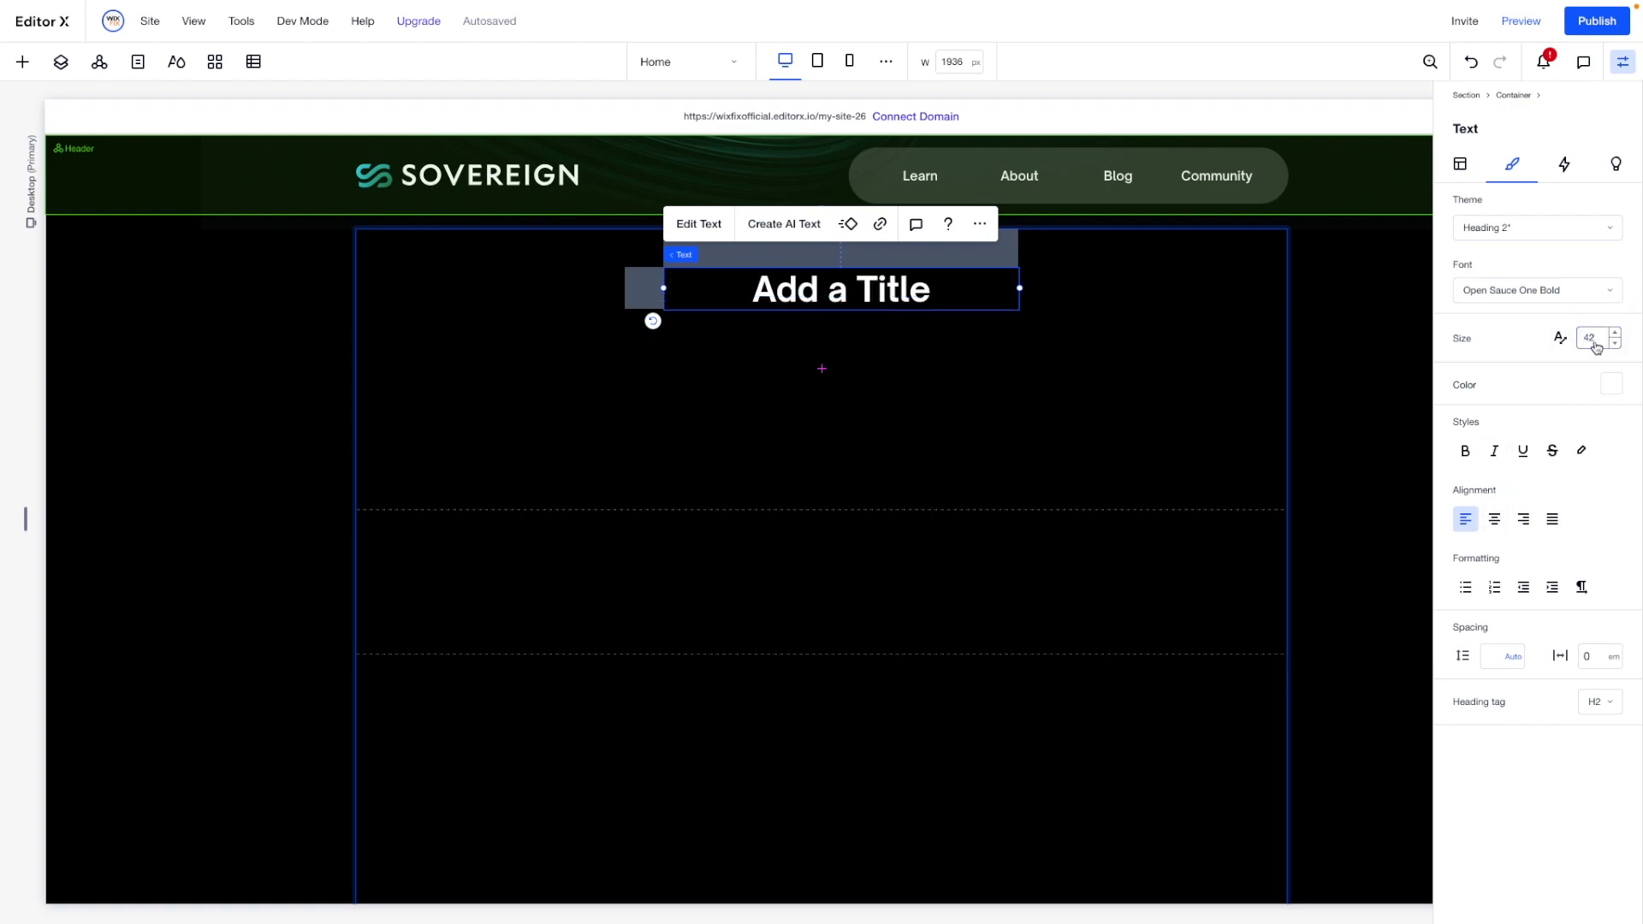
{"action": "left_click", "coordinate": [1533, 305]}
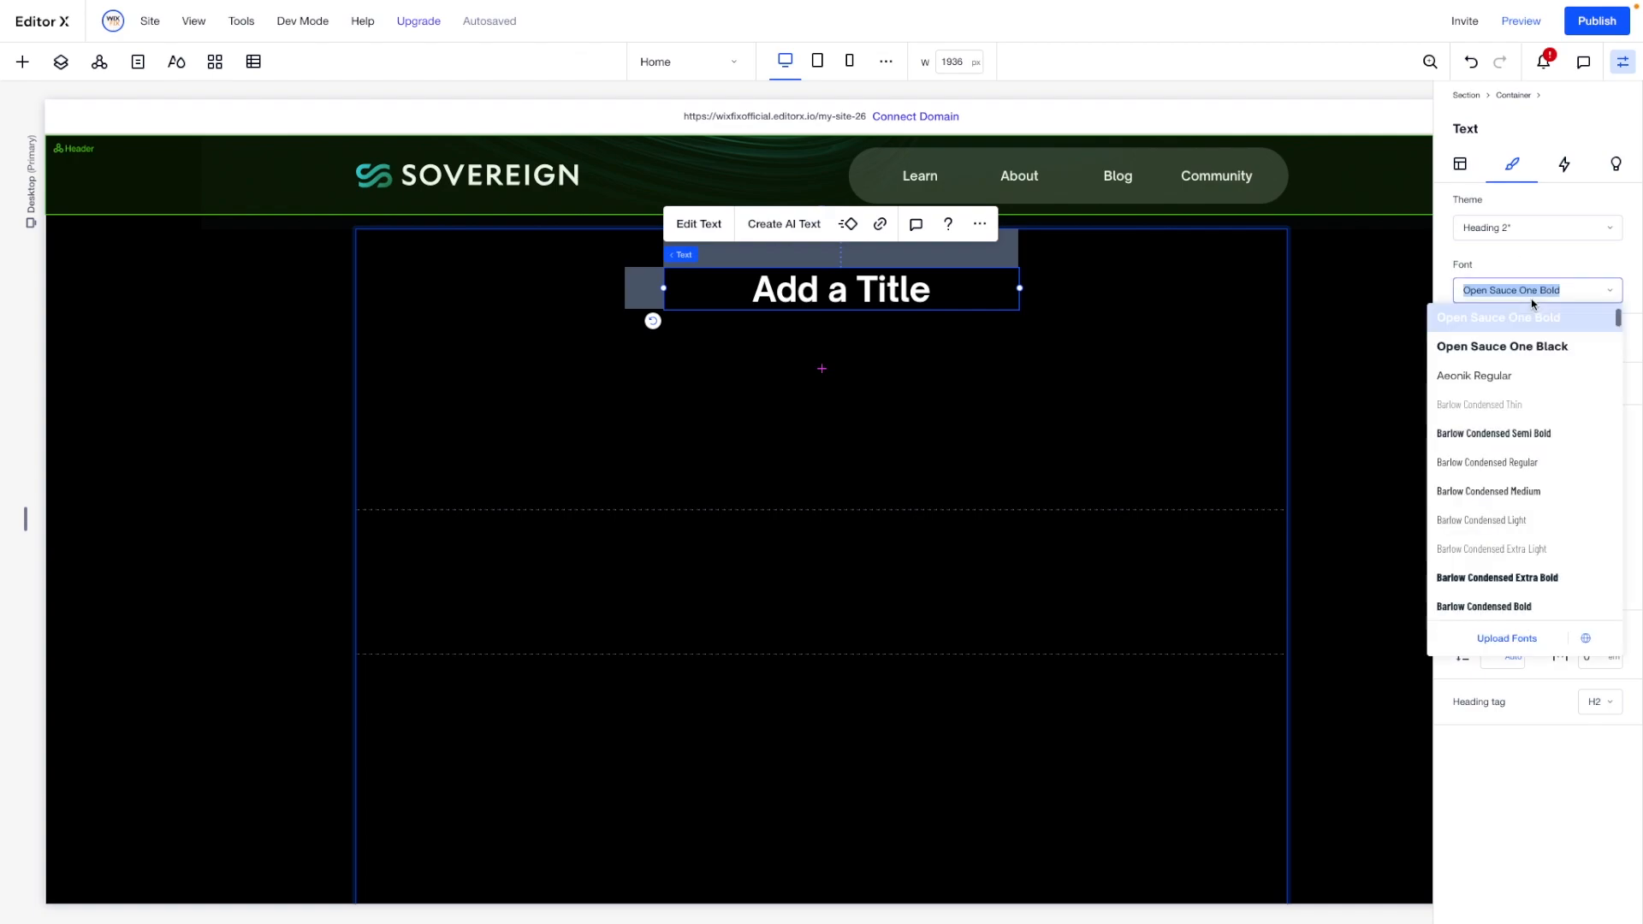
{"action": "scroll", "coordinate": [1526, 409], "scroll_direction": "up", "scroll_amount": 1}
{"action": "left_click", "coordinate": [1530, 375]}
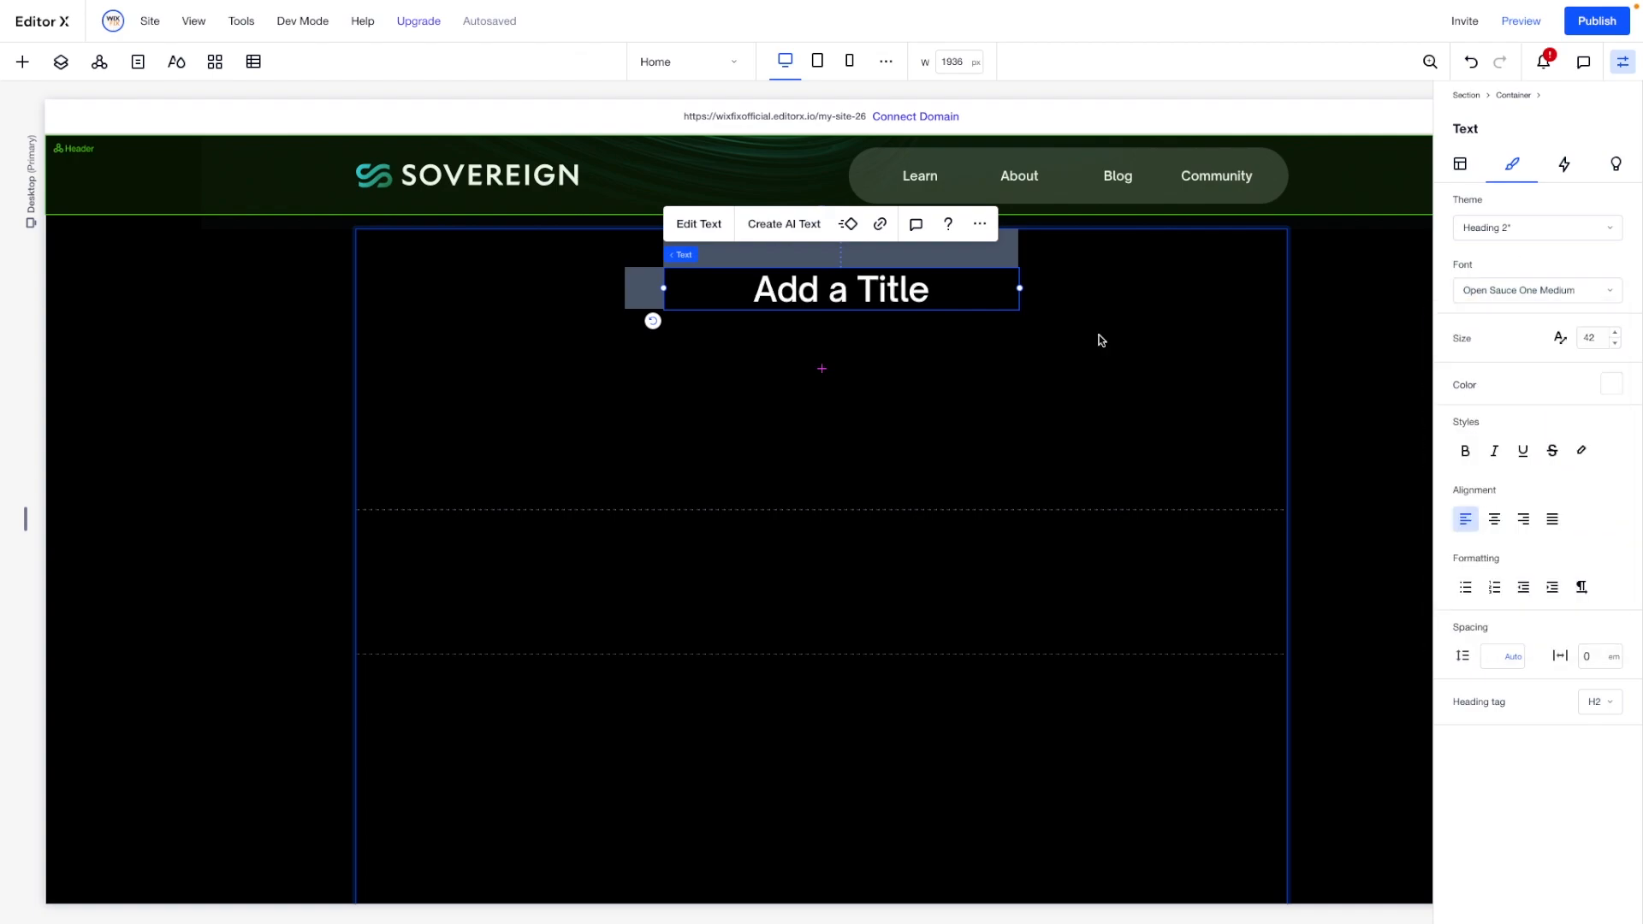
- Change the title to "What we do" and align it to the top centre of the container's upper row
{"action": "double_click", "coordinate": [826, 287]}
{"action": "type", "text": "W"}
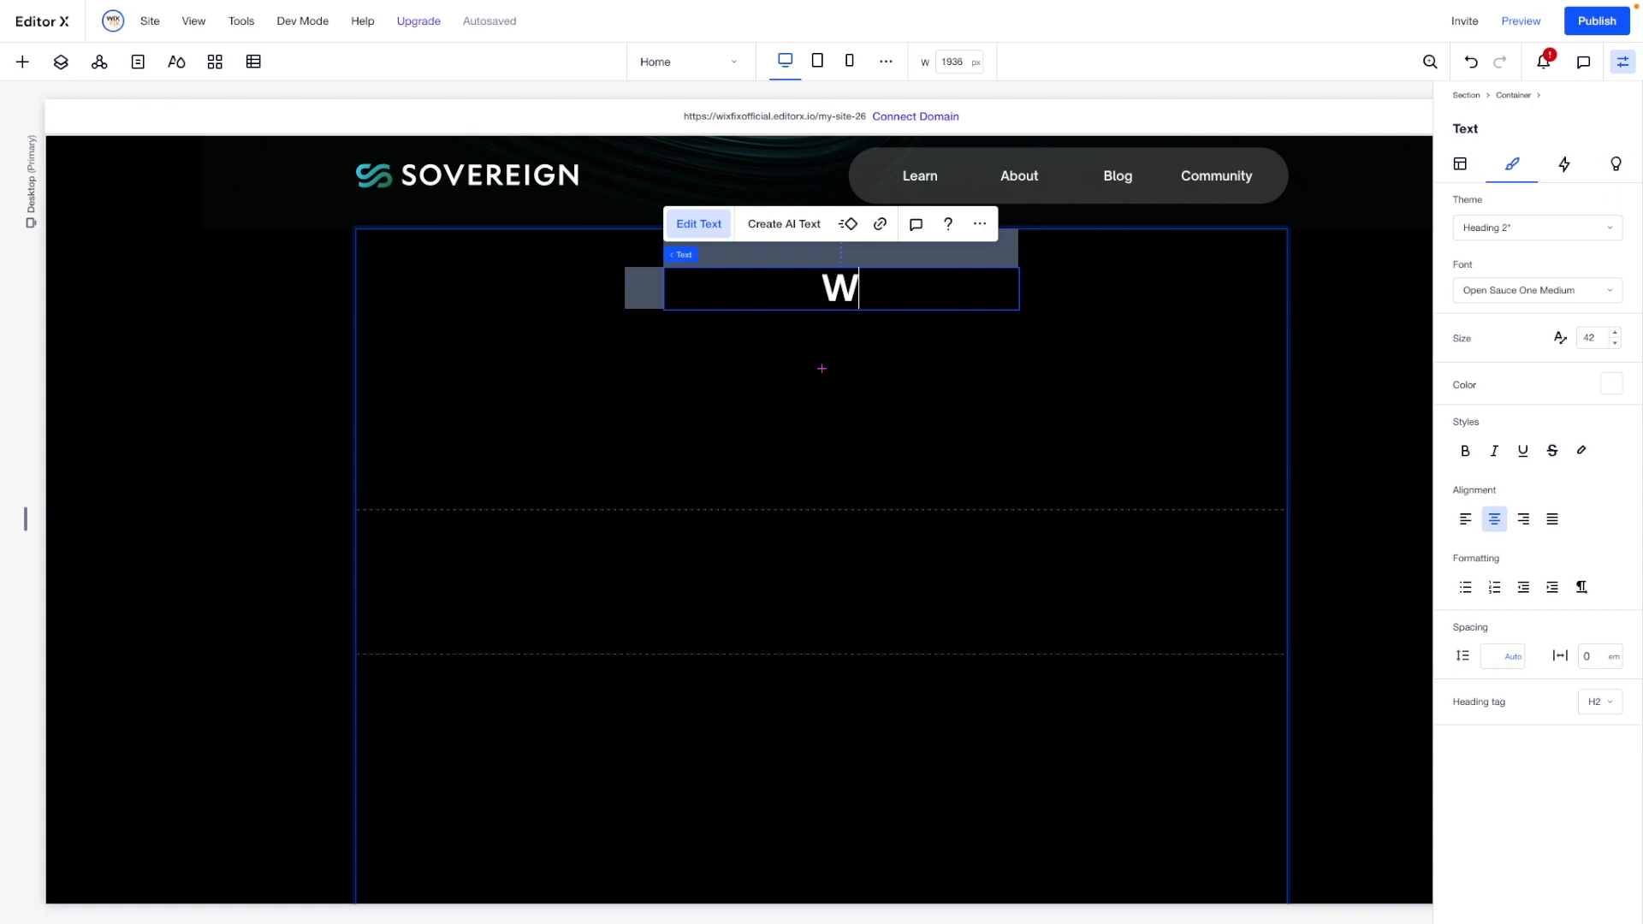
{"action": "type", "text": "hat we do"}
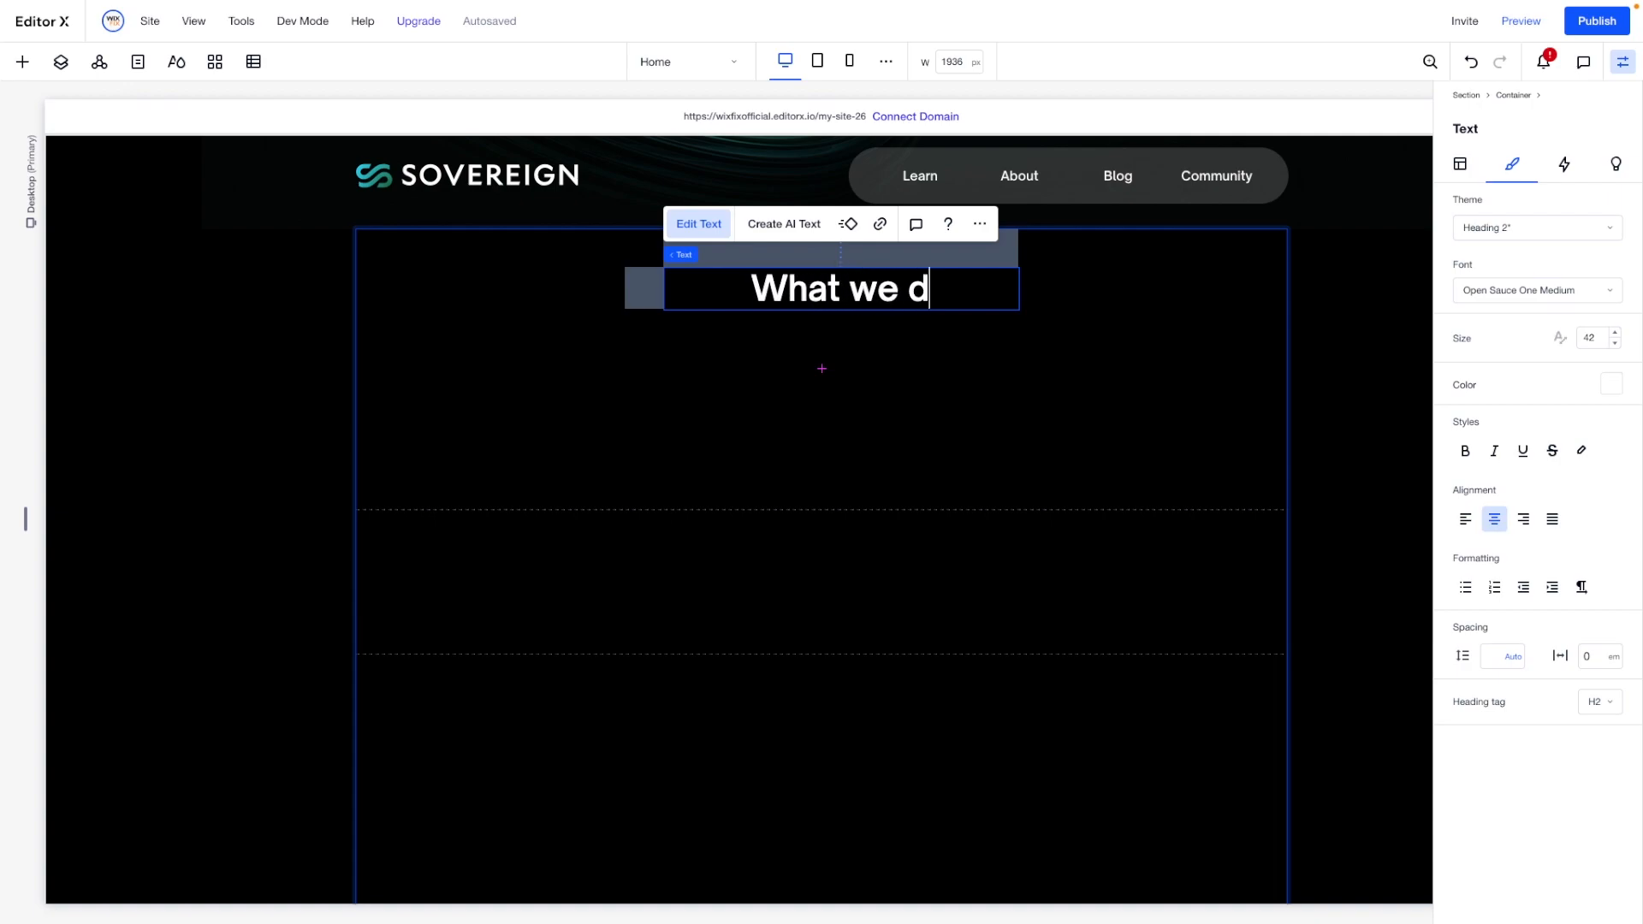
{"action": "left_click", "coordinate": [1460, 164]}
{"action": "left_click", "coordinate": [1484, 198]}
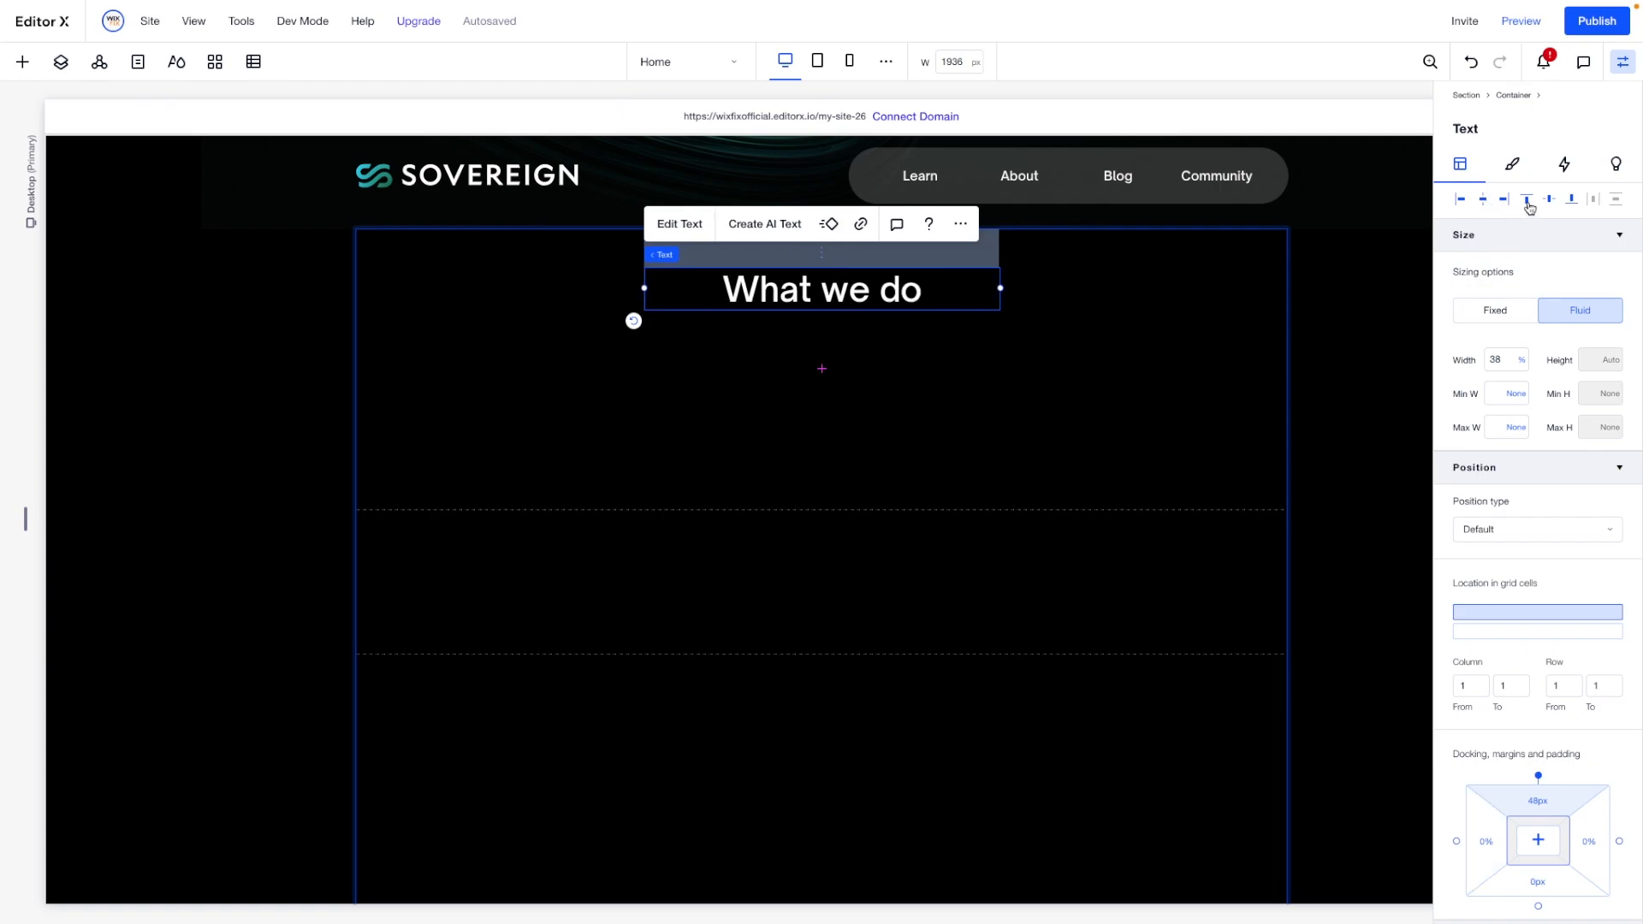
{"action": "left_click", "coordinate": [1526, 198]}
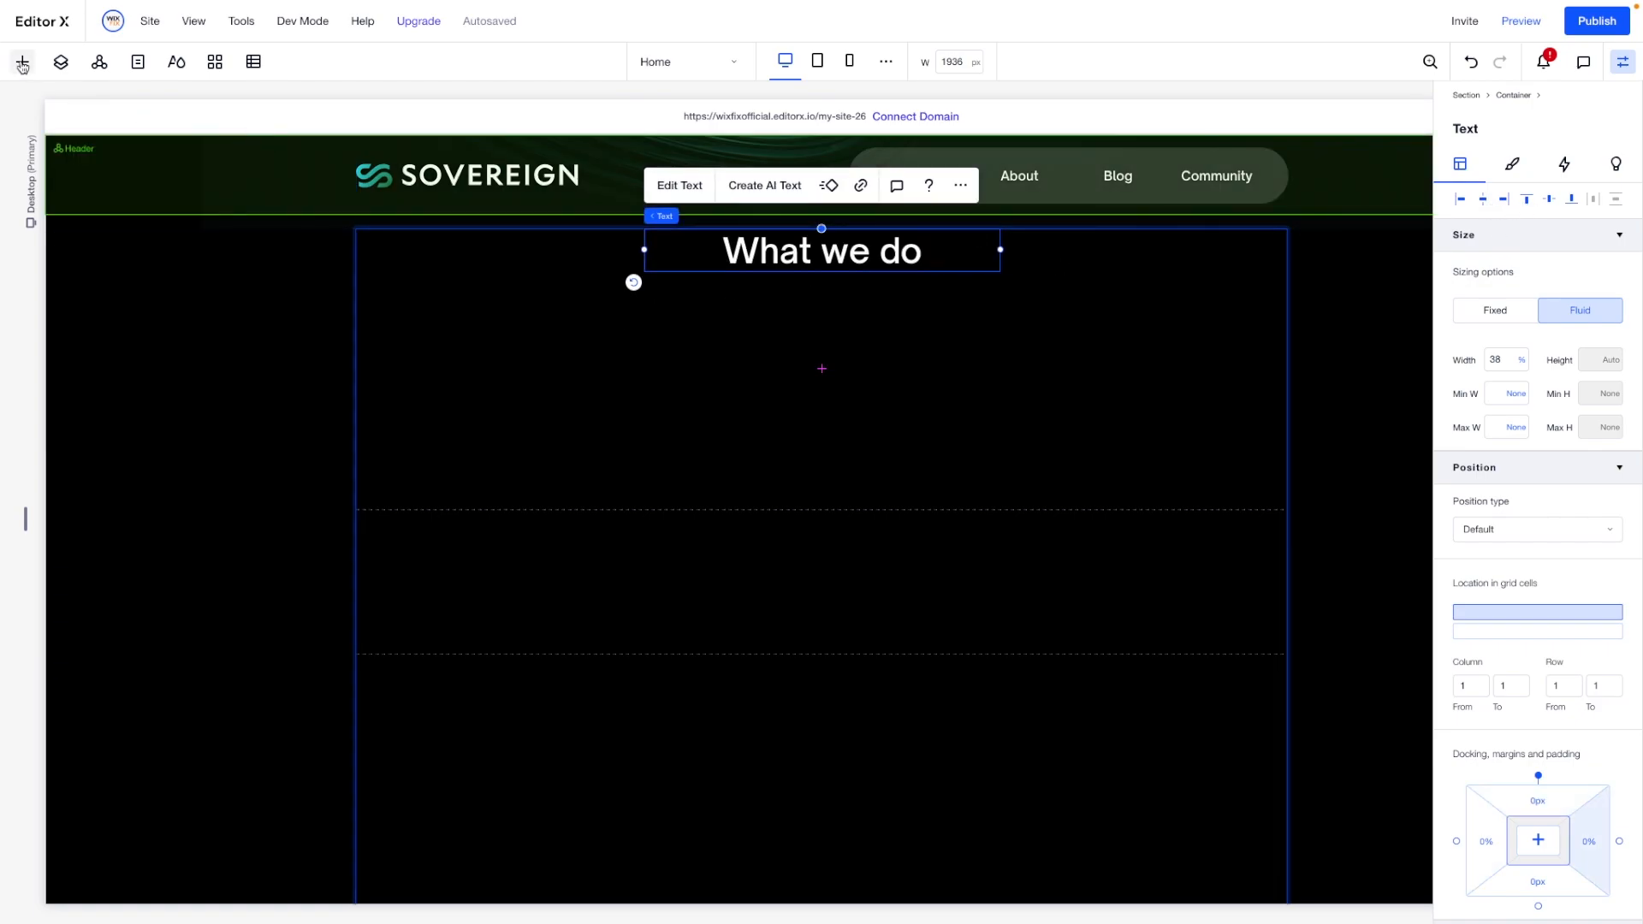
- Add a paragraph below the title and replace its placeholder with the copied text starting "We make scaling simple"
{"action": "key", "text": "a"}
{"action": "left_click_drag", "start_coordinate": [279, 199], "coordinate": [840, 326]}
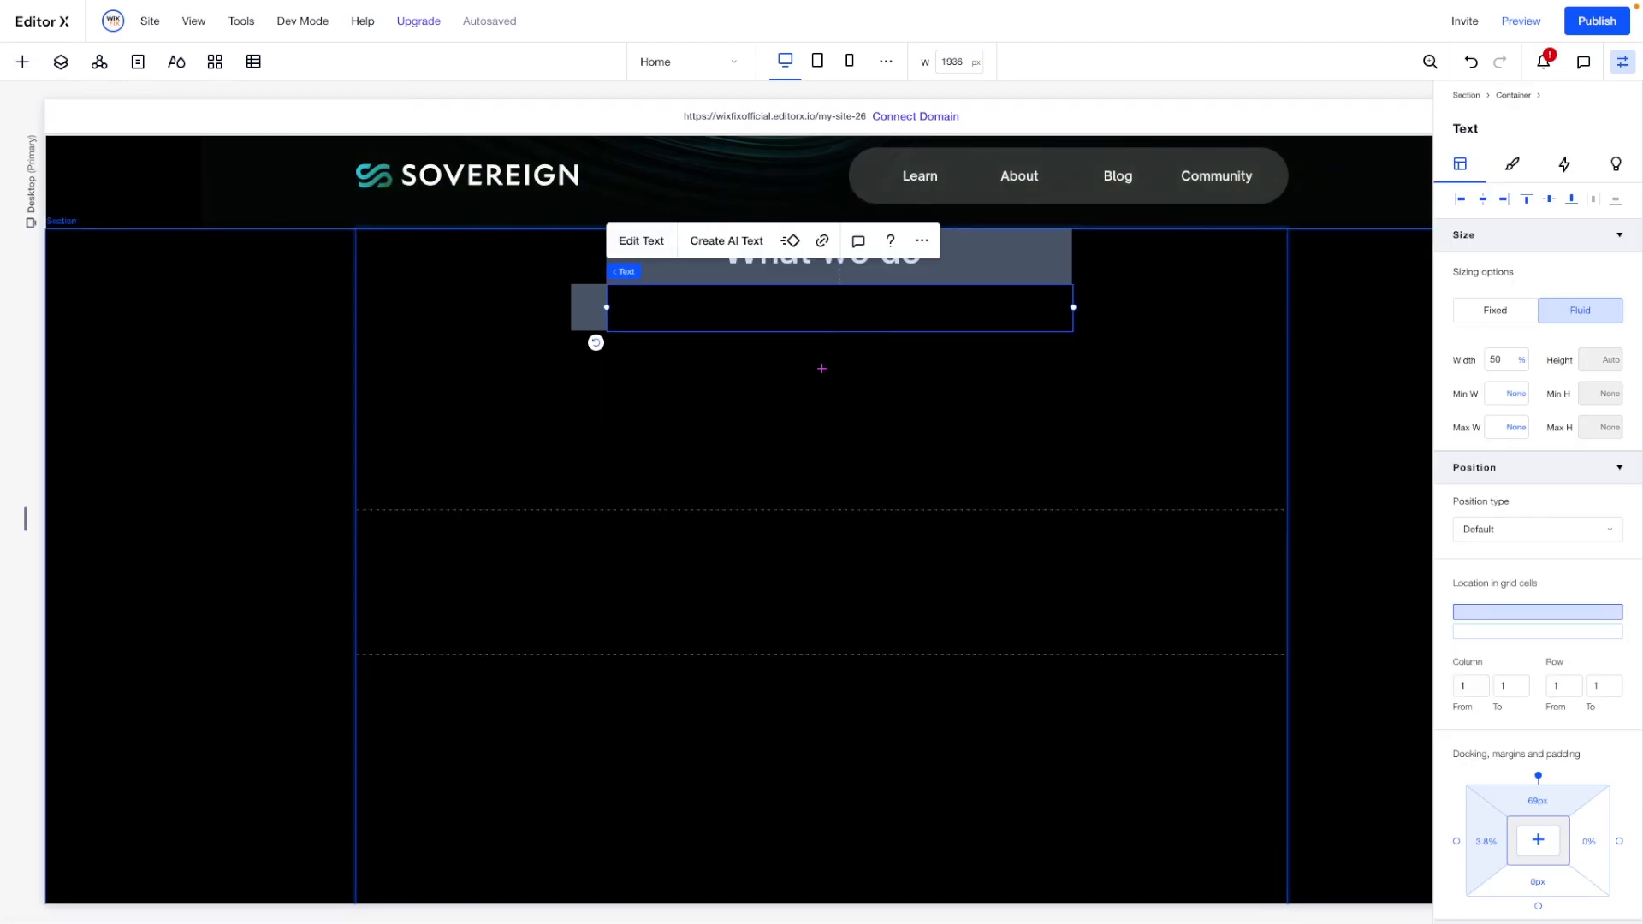
{"action": "double_click", "coordinate": [789, 296]}
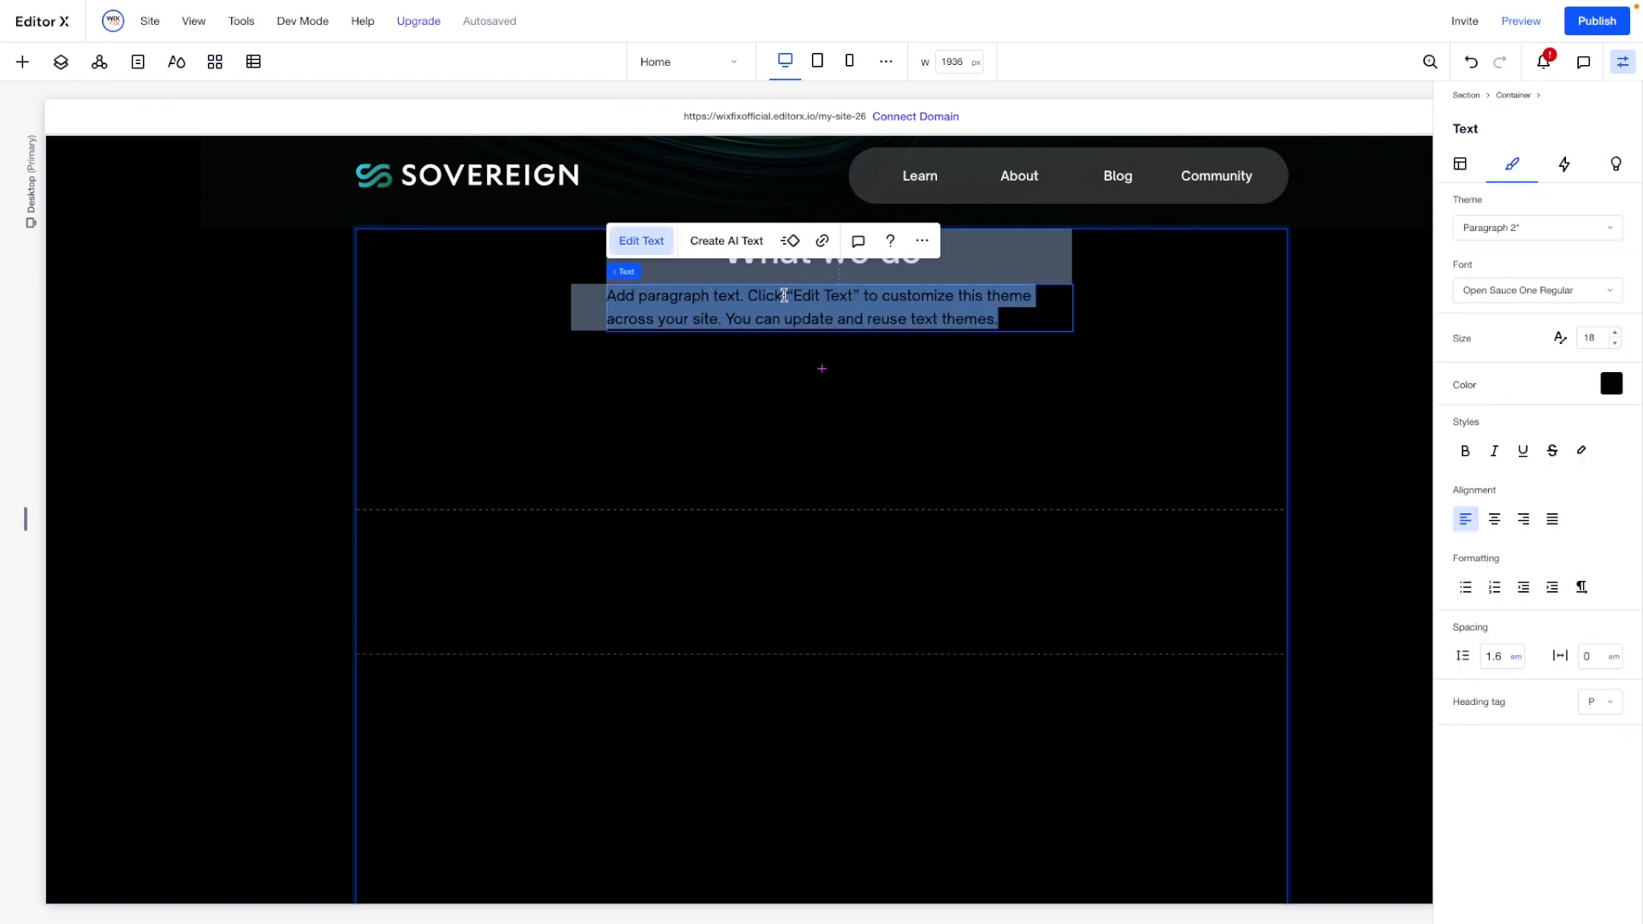
{"action": "key", "text": "BackSpace"}
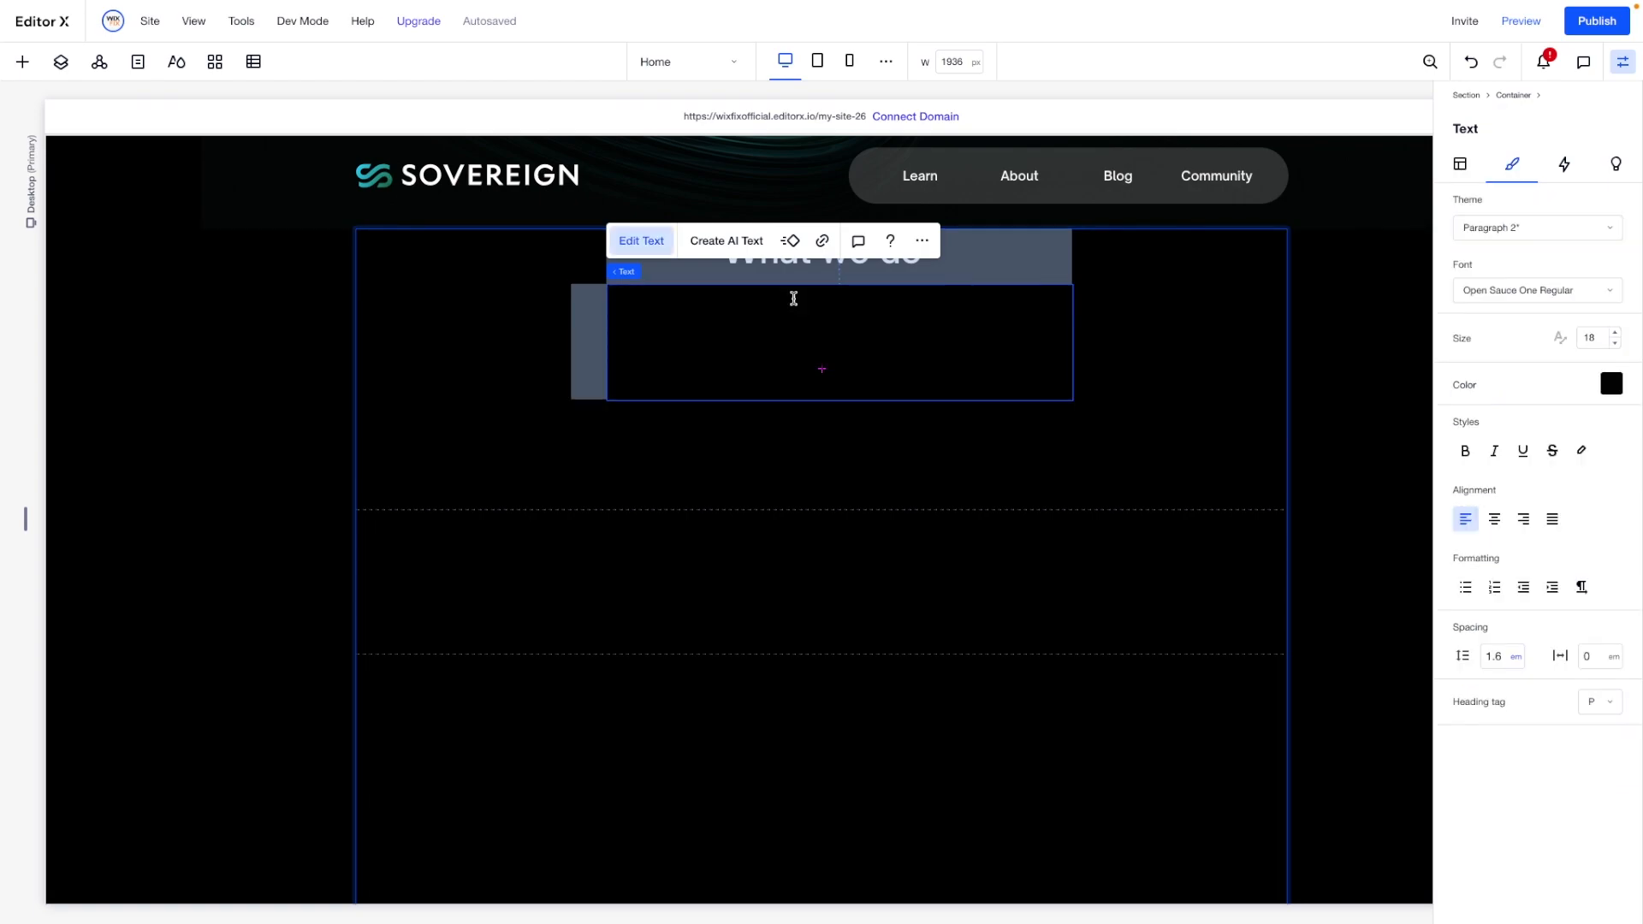
{"action": "type", "text": "We make scaling simple. We build the Sovereign SDK, a simple framework for creating secure and interoperable zk-rollups atop a shared Data Availability layer. Developers will use the Sovereign SDK to deploy customizable and scalable rollups that communicate seamlessly."}
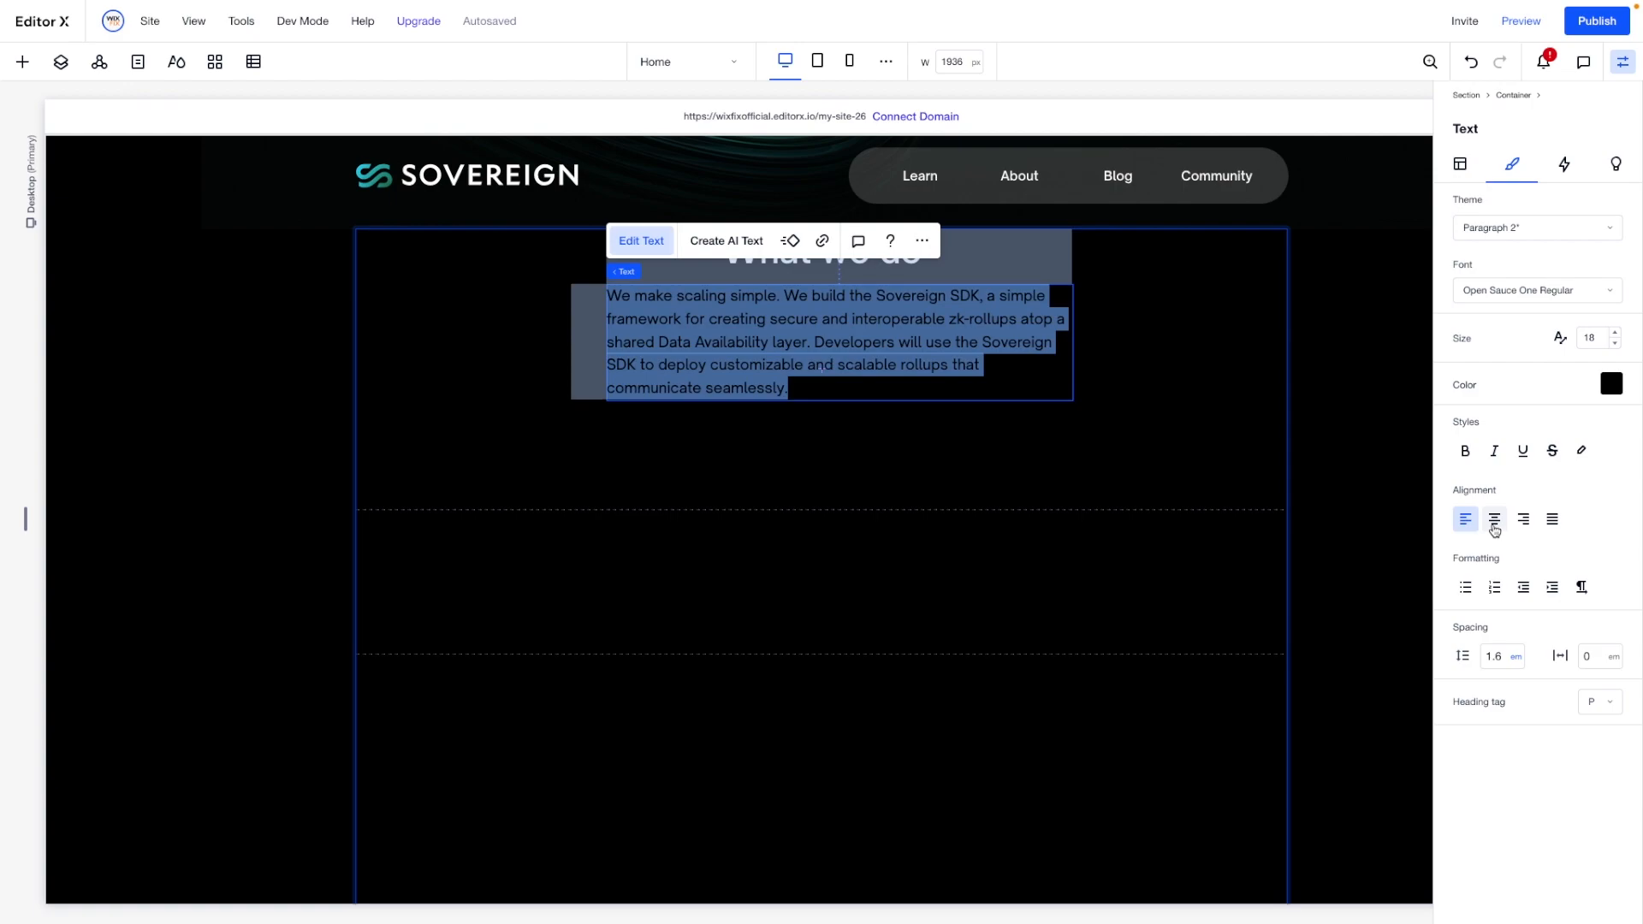
- Centre-align the paragraph text, colour it white, and reposition the paragraph centrally beneath the "What we do" title
{"action": "left_click", "coordinate": [1495, 519]}
{"action": "left_click", "coordinate": [1611, 385]}
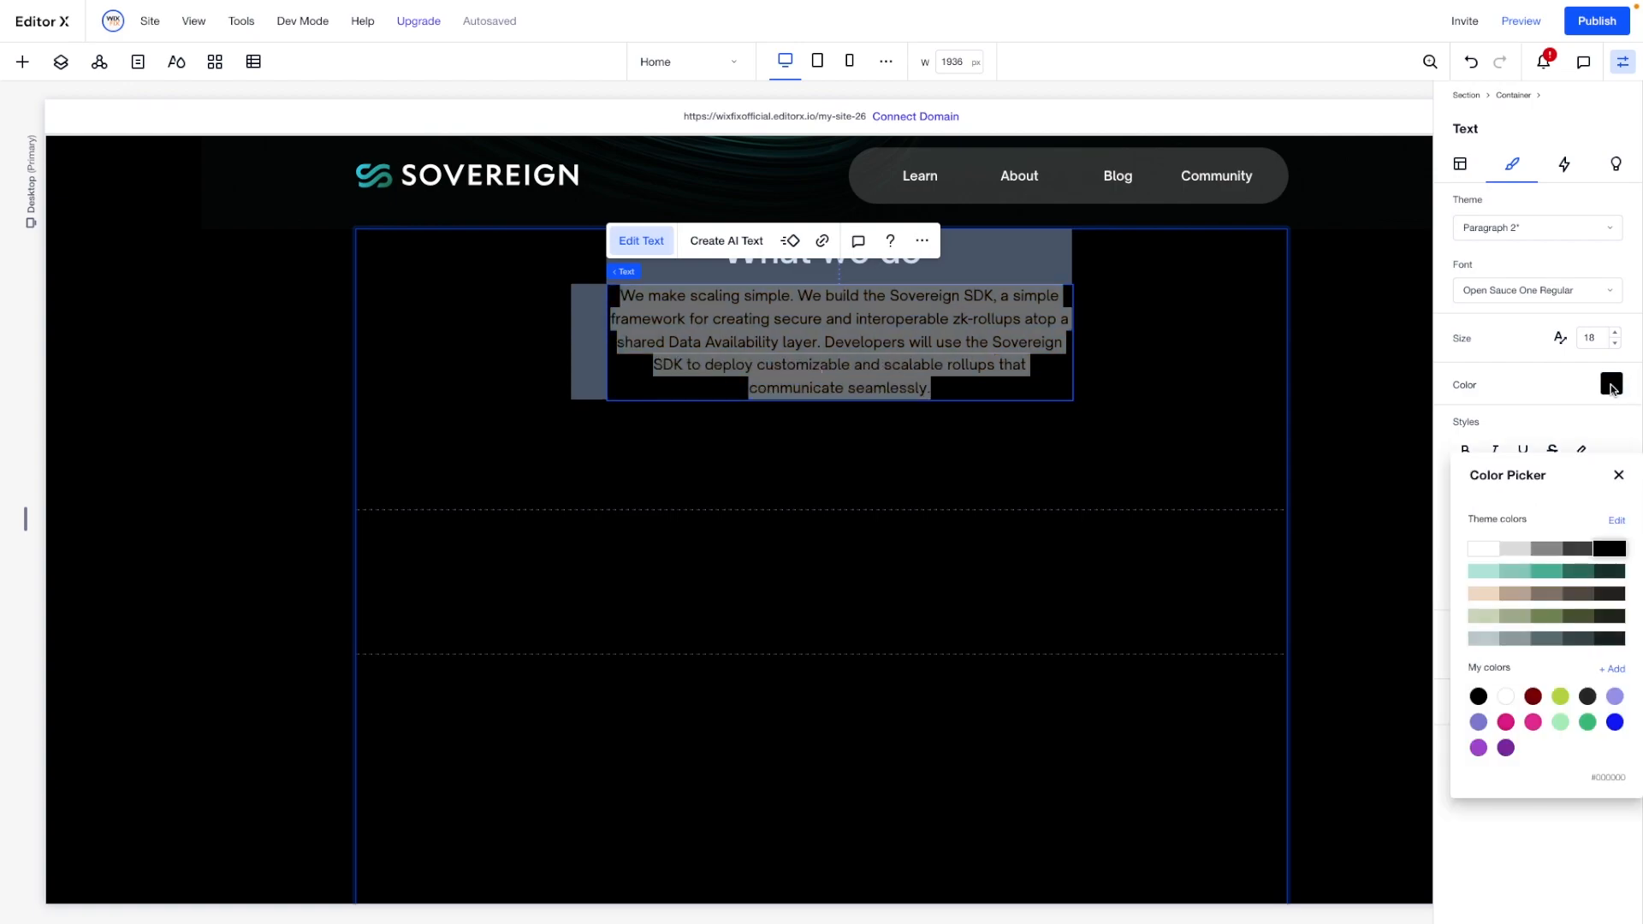
{"action": "left_click", "coordinate": [1487, 547]}
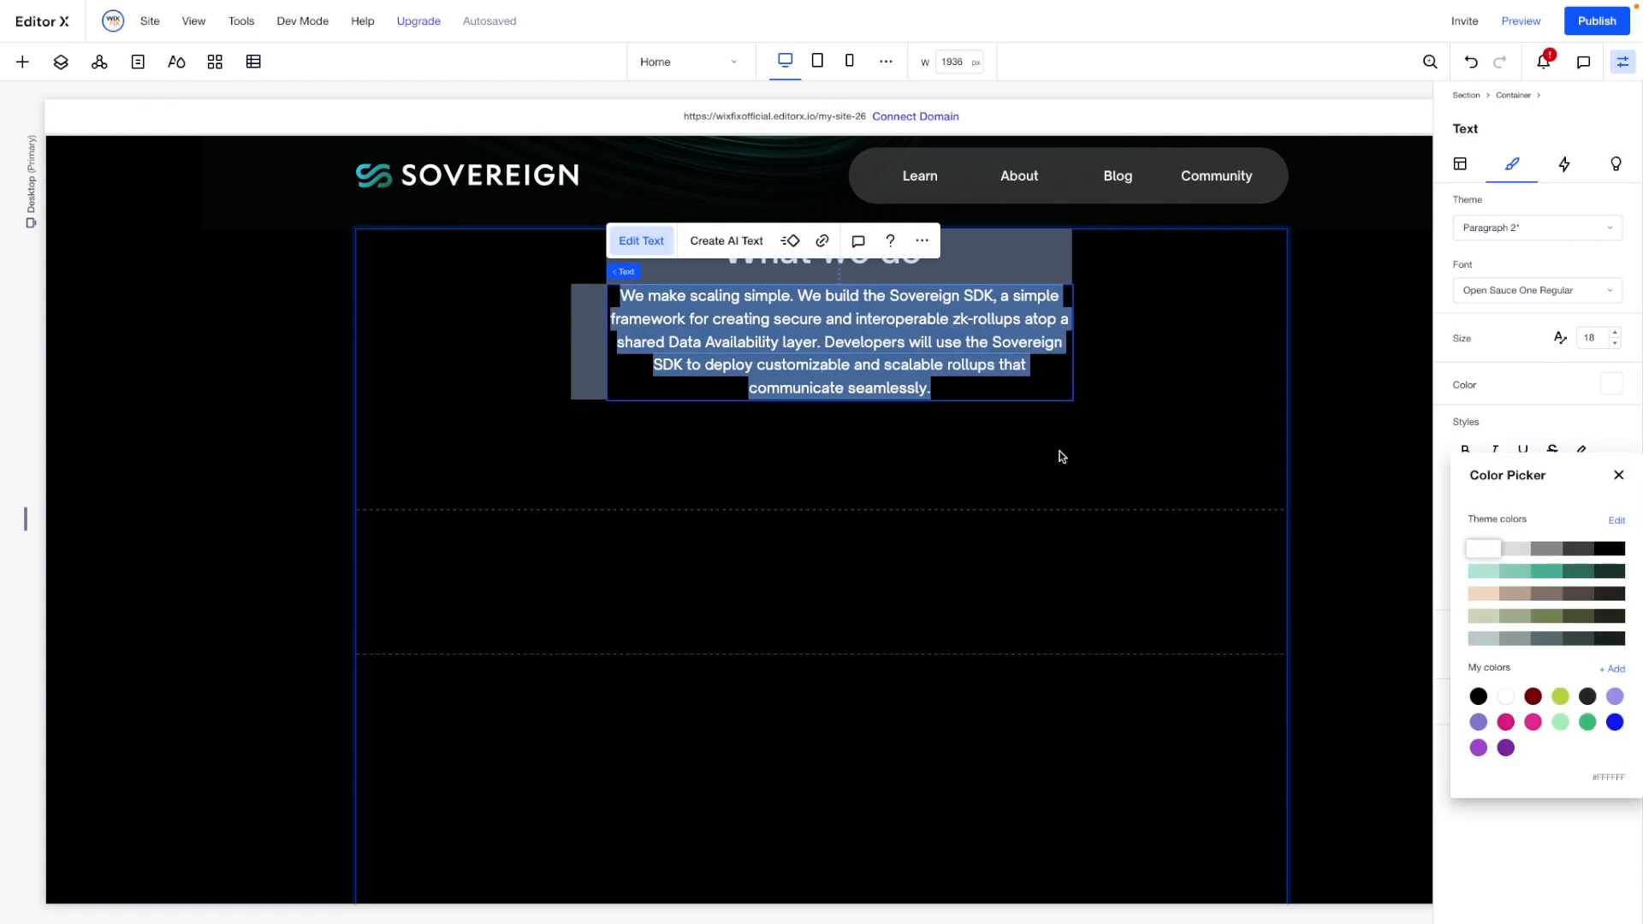
{"action": "left_click", "coordinate": [1144, 419]}
{"action": "left_click_drag", "start_coordinate": [816, 344], "coordinate": [804, 355]}
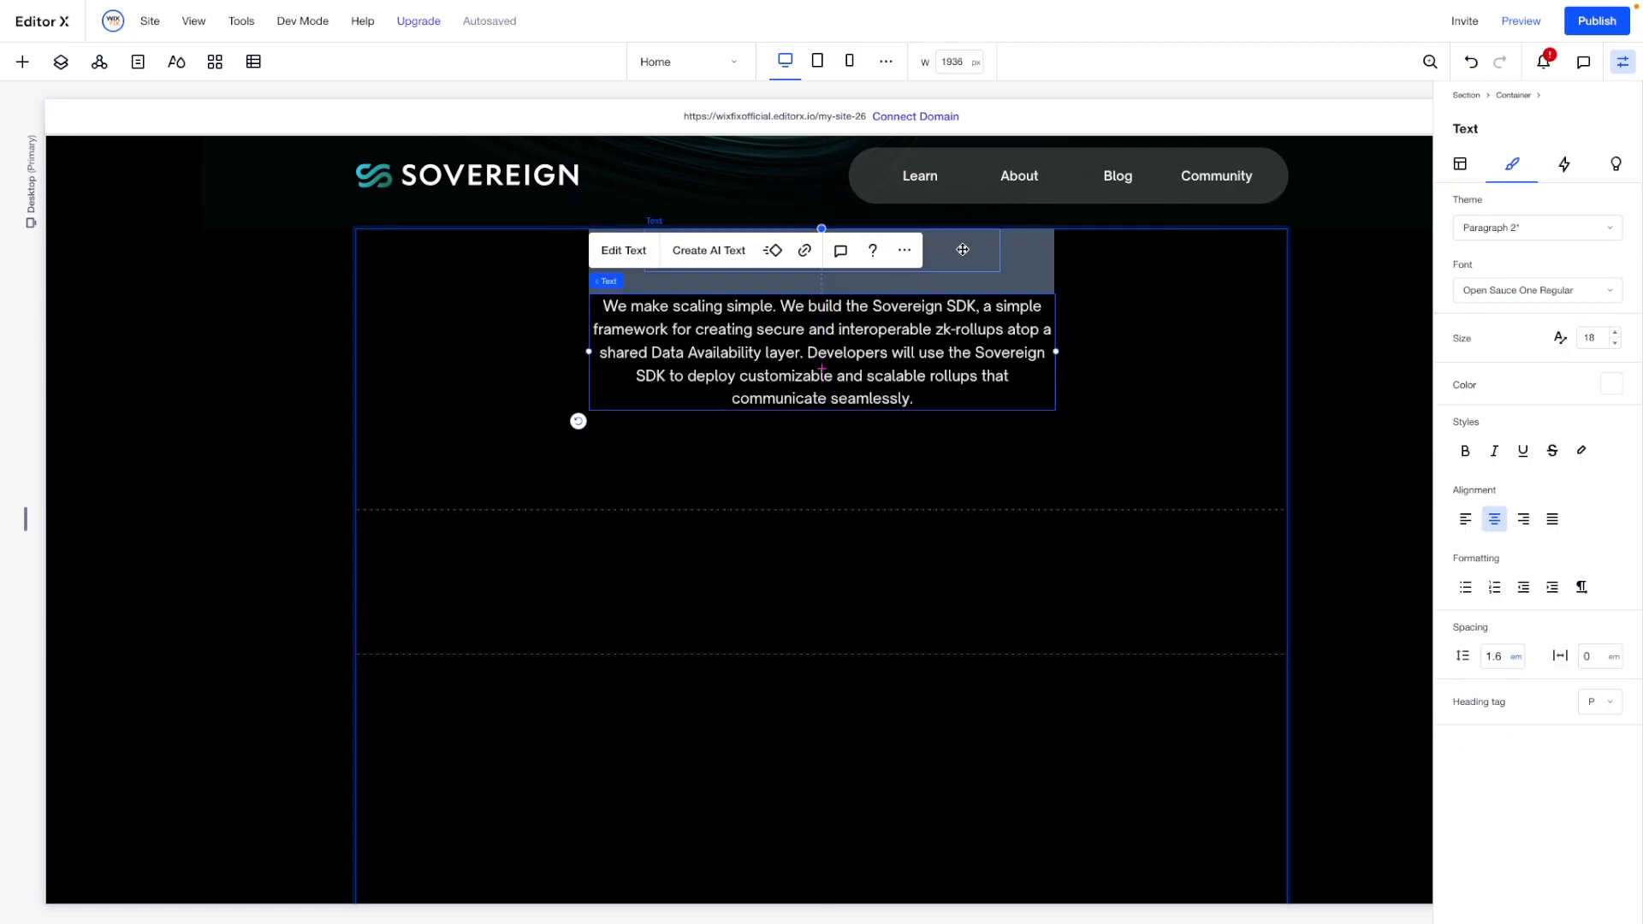
- Stack the title with the paragraph and set the title's width to 100%
{"action": "left_click", "coordinate": [962, 249], "text": "shift"}
{"action": "left_click", "coordinate": [640, 184]}
{"action": "left_click", "coordinate": [846, 259]}
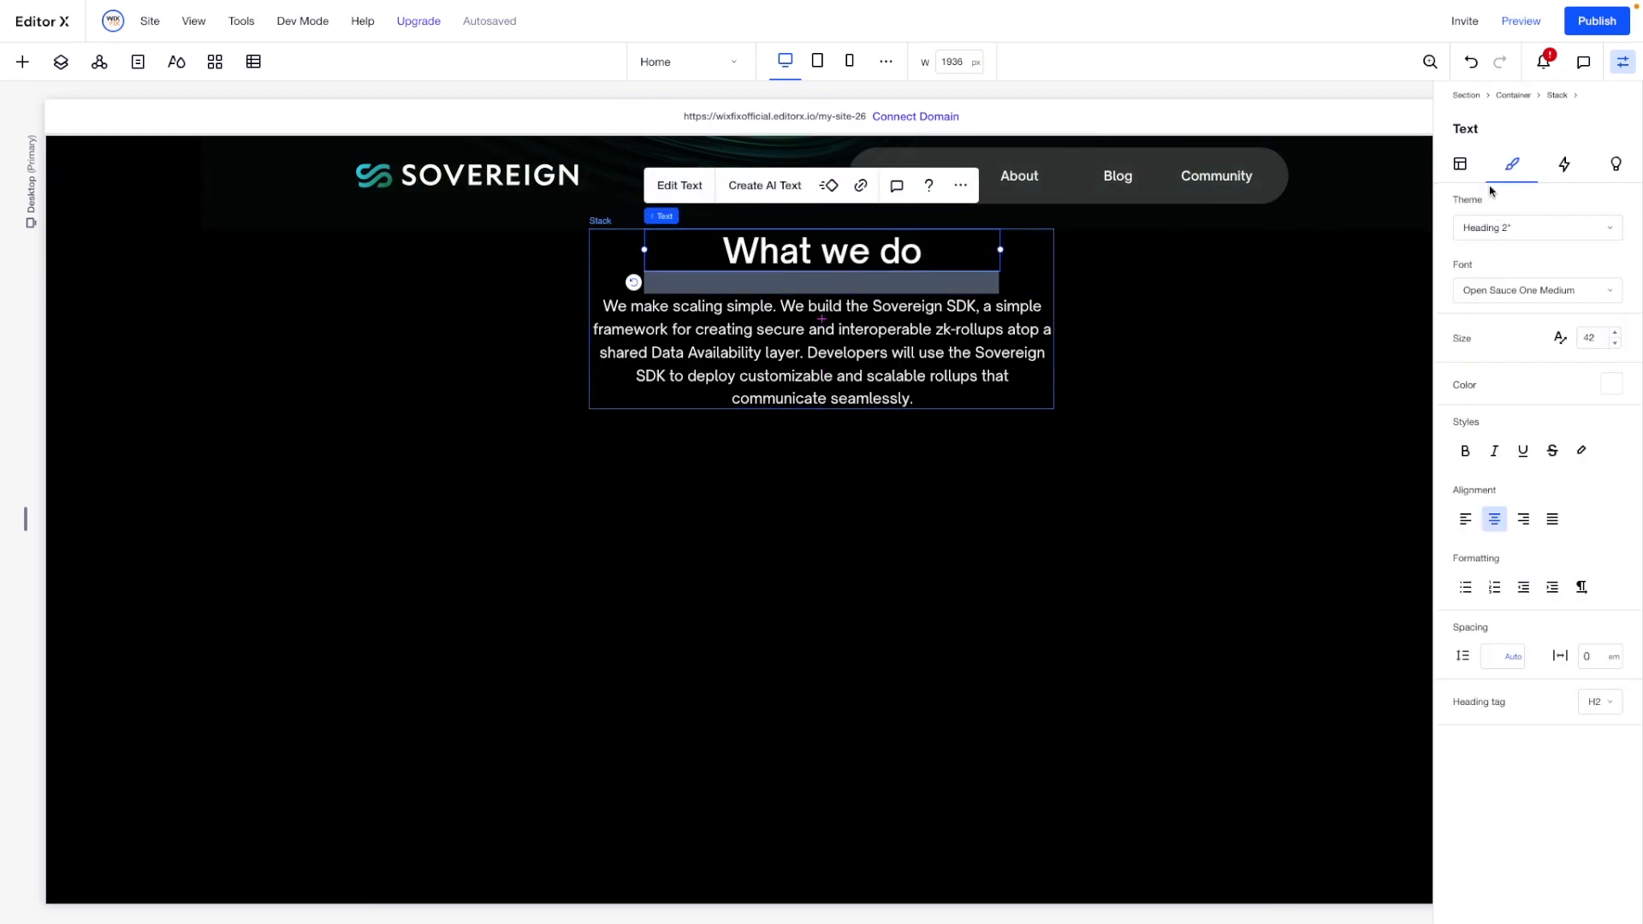
{"action": "left_click", "coordinate": [1463, 171]}
{"action": "left_click", "coordinate": [1504, 360]}
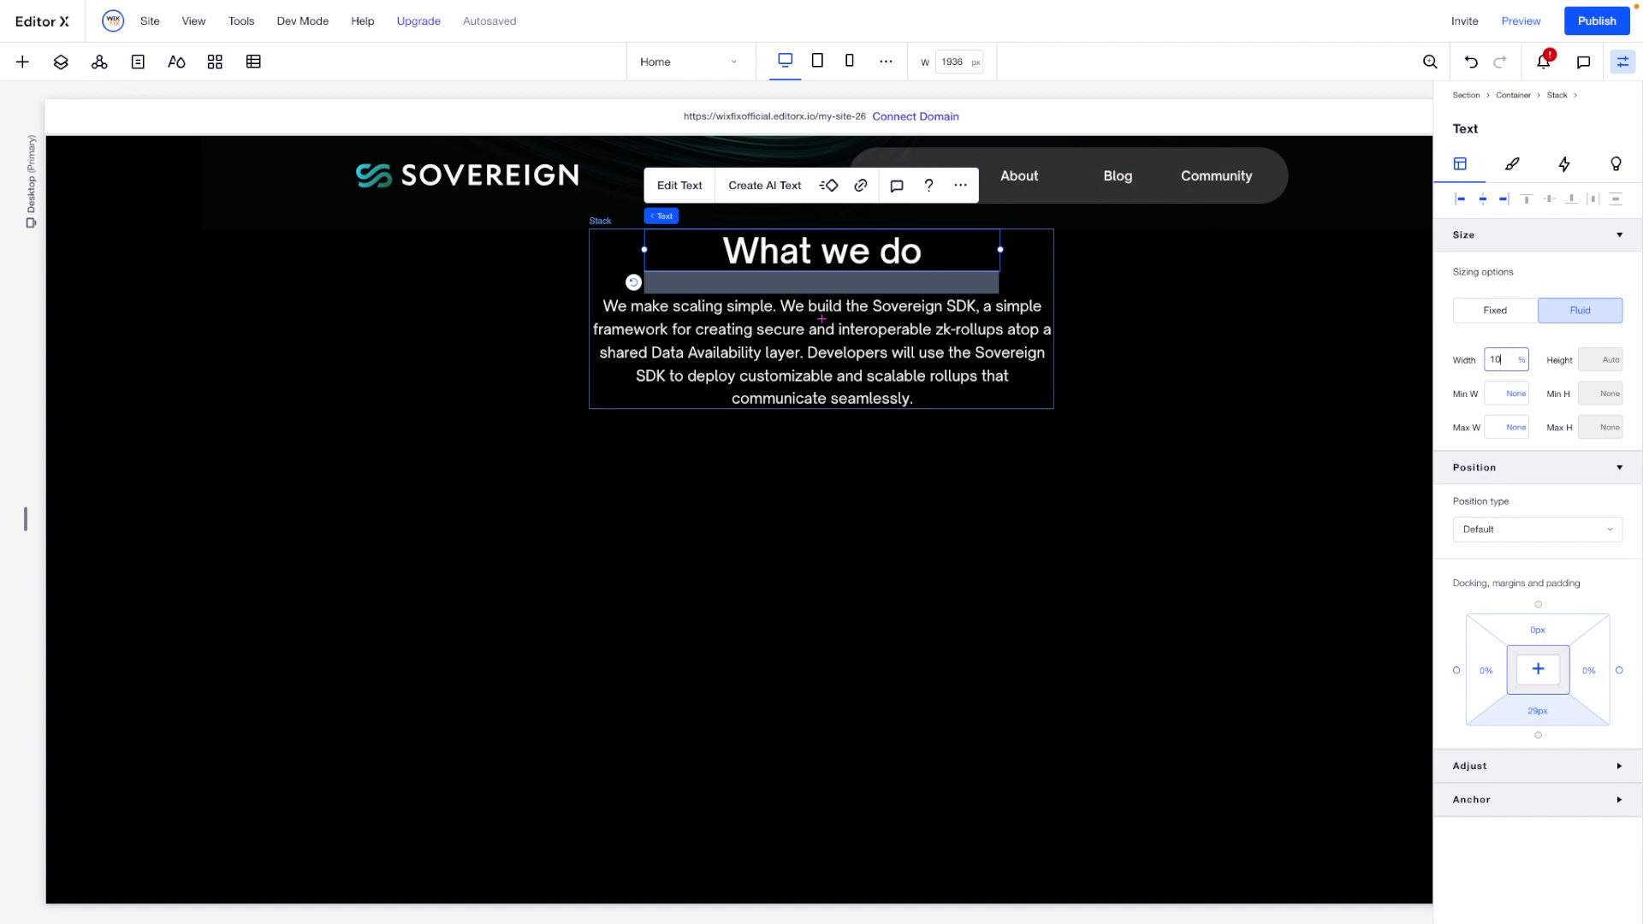
{"action": "key", "text": "Return"}
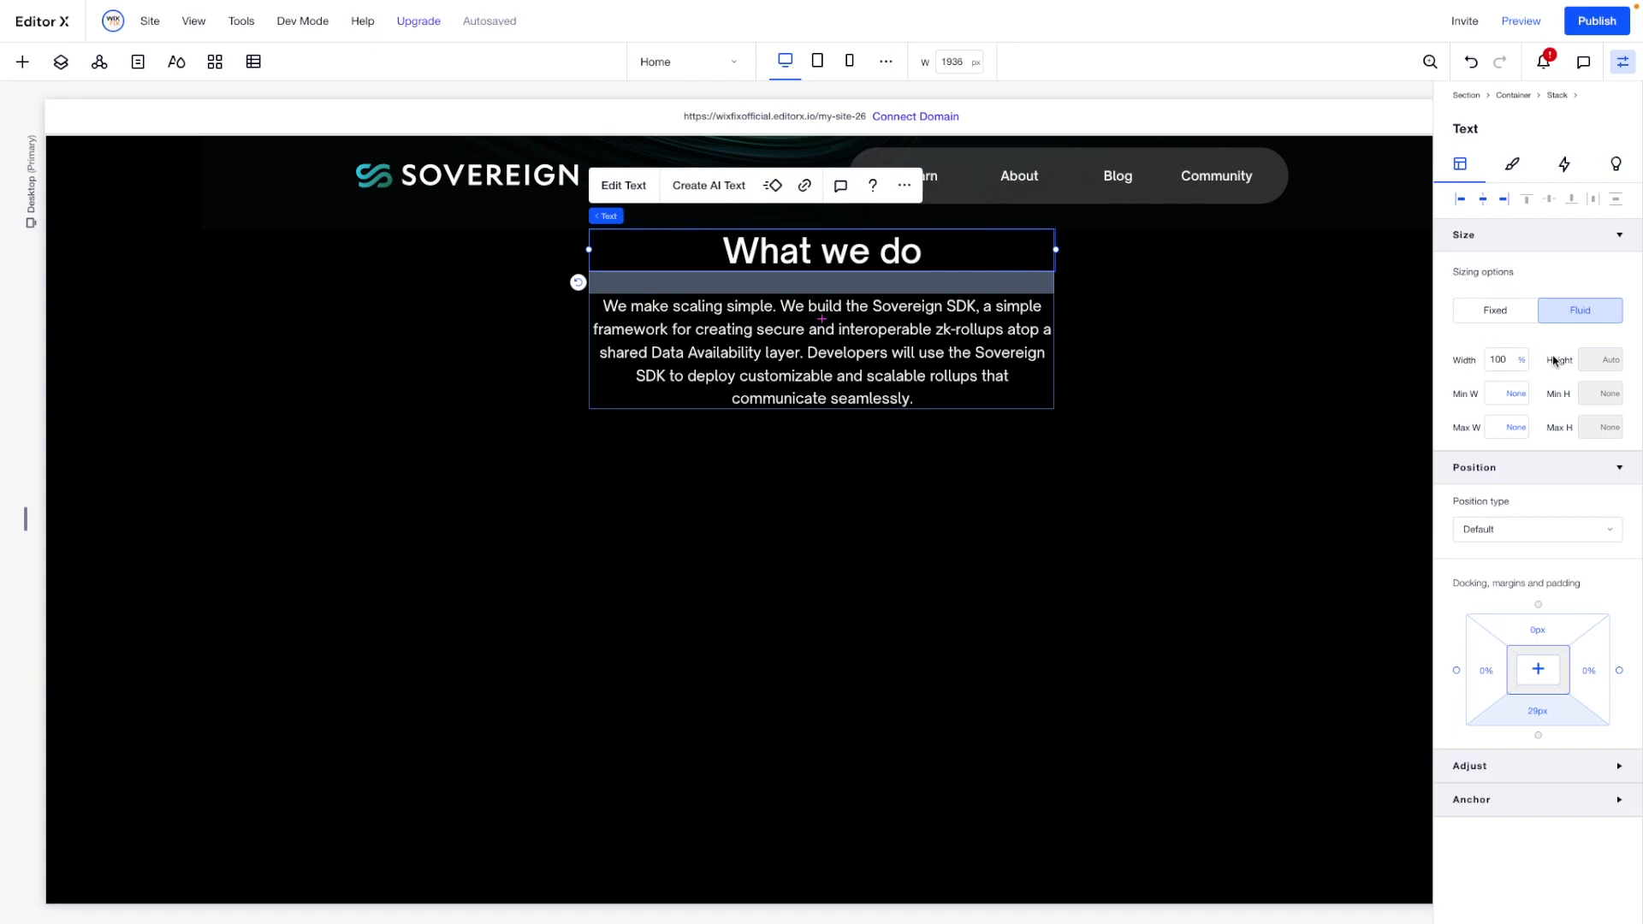
- Duplicate the text stack into the container's second row and align the copy to that row's top centre
{"action": "left_click", "coordinate": [798, 287]}
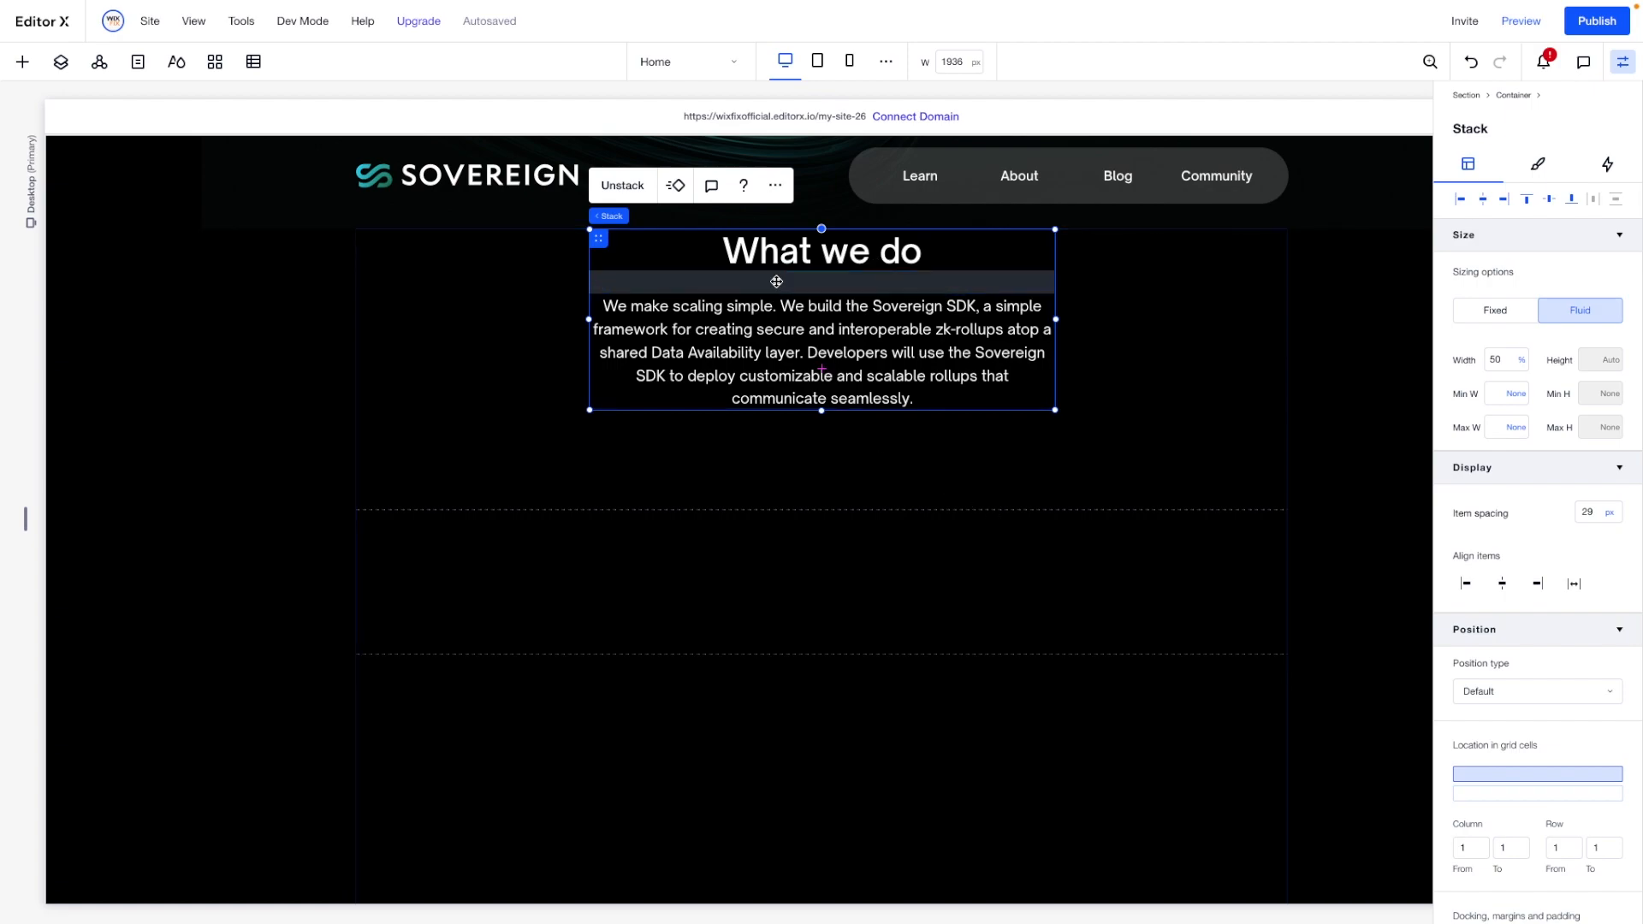
{"action": "left_click", "coordinate": [741, 618]}
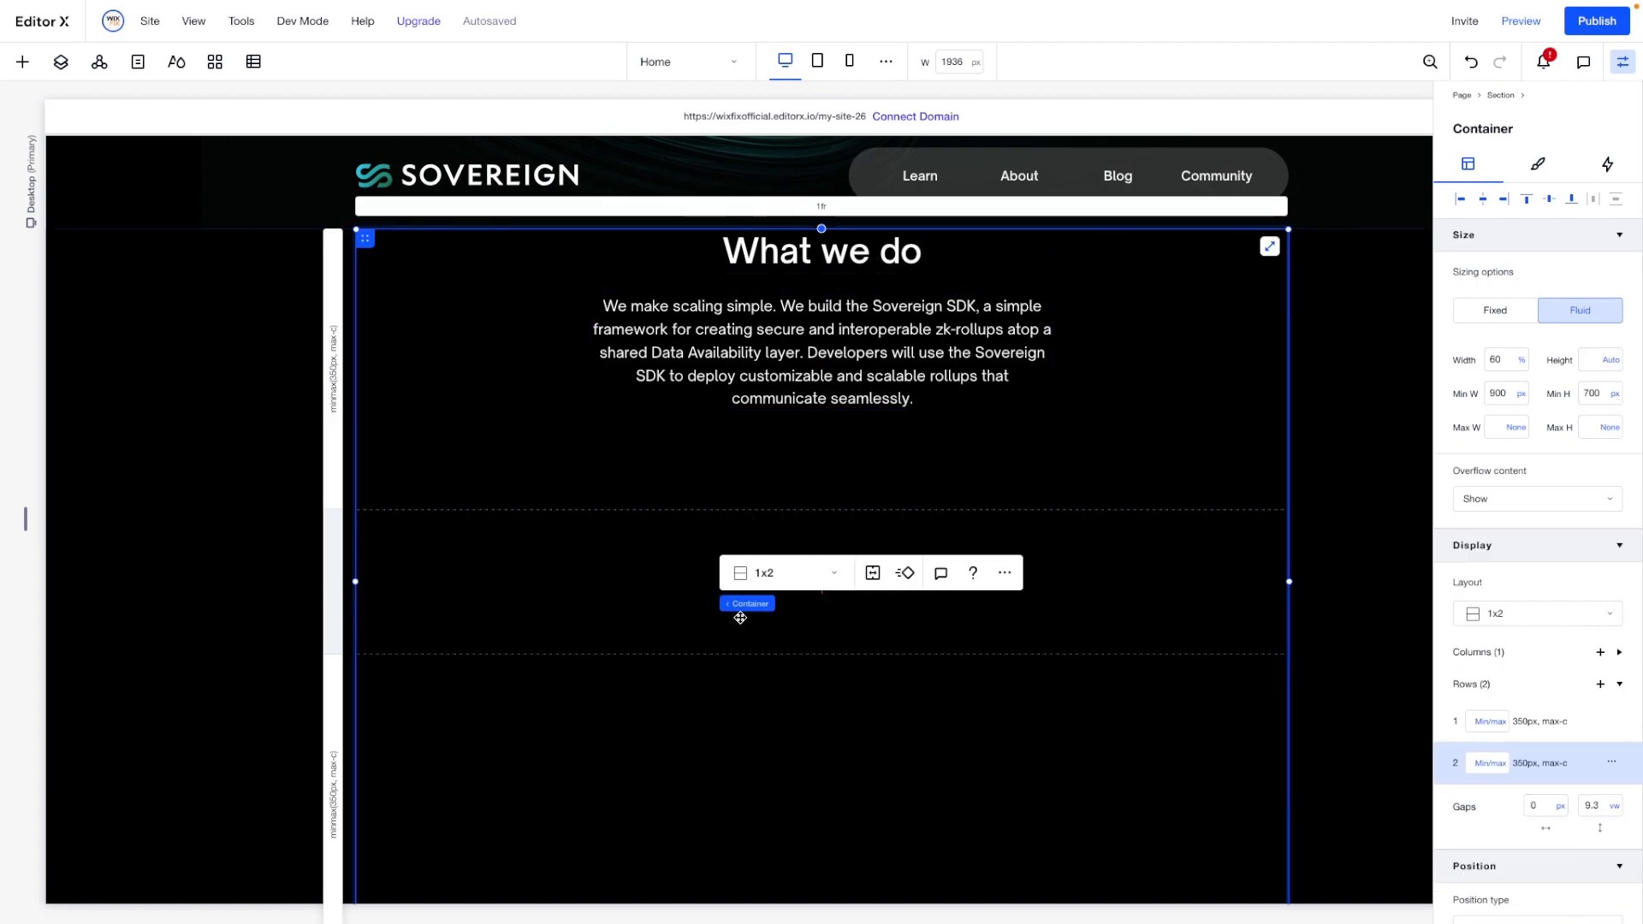
{"action": "key", "text": "ctrl+v"}
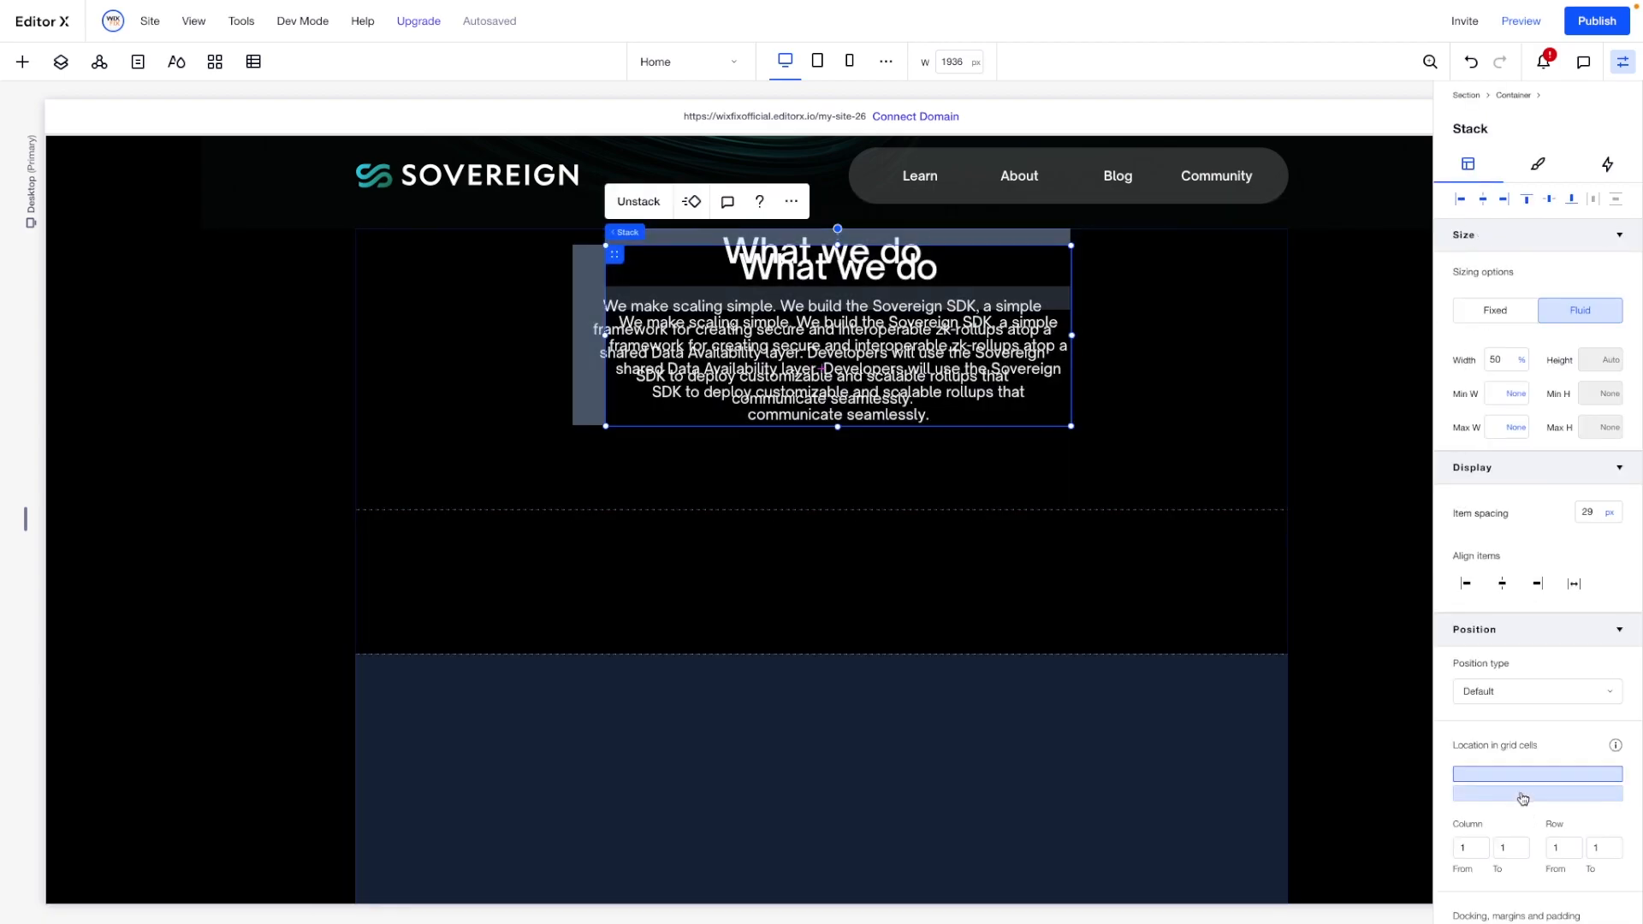
{"action": "left_click", "coordinate": [1522, 795]}
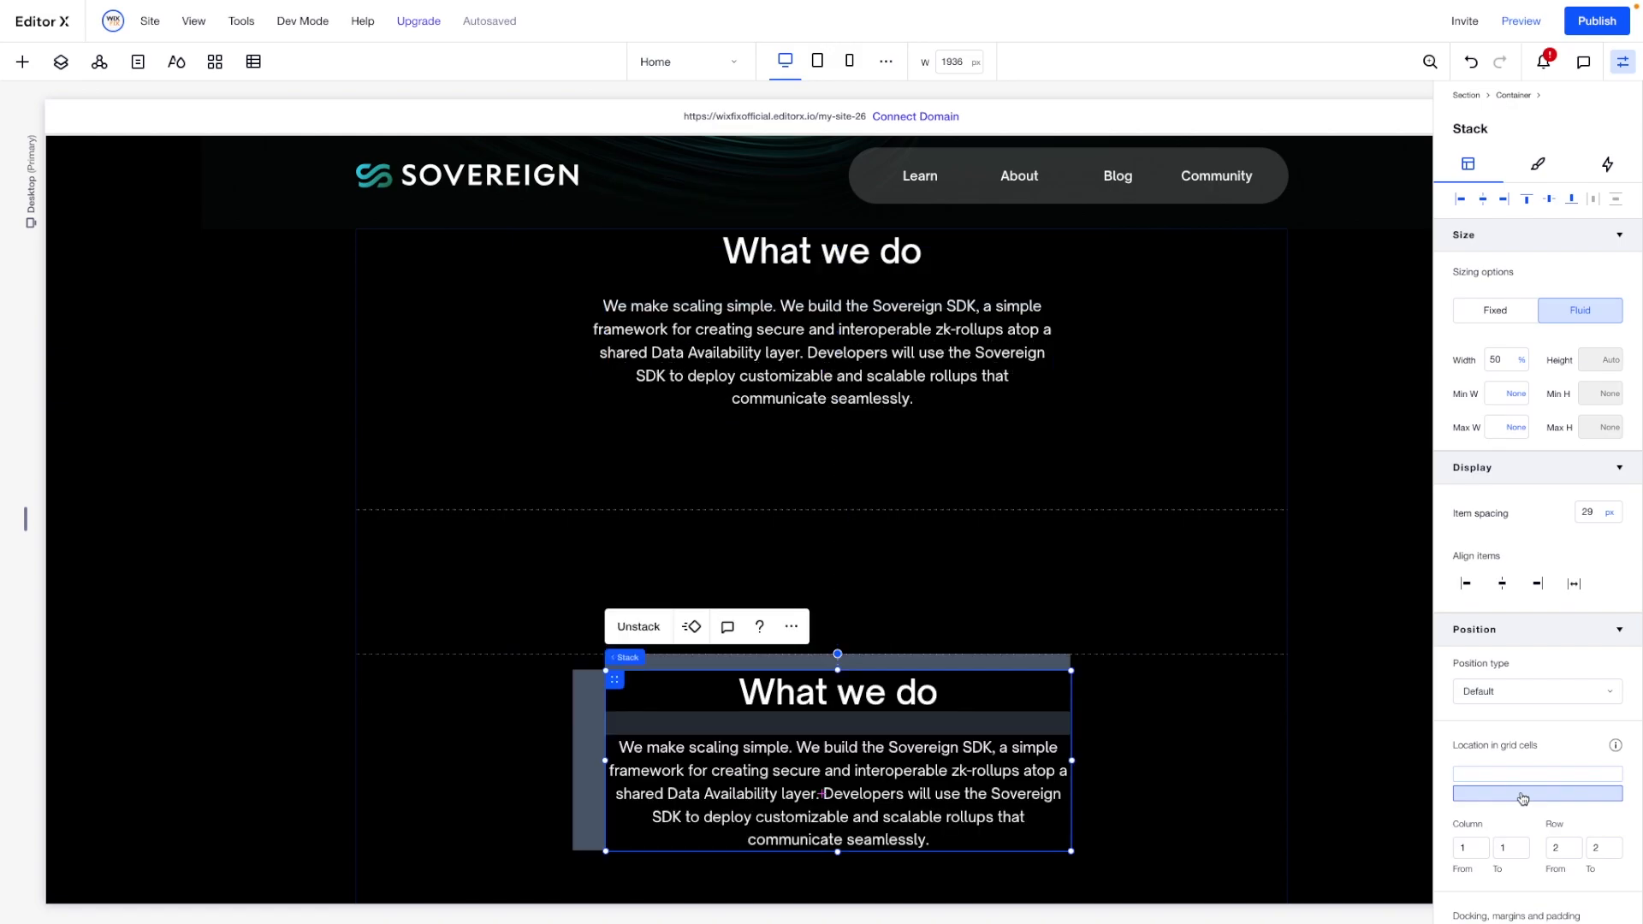
{"action": "left_click", "coordinate": [1484, 202]}
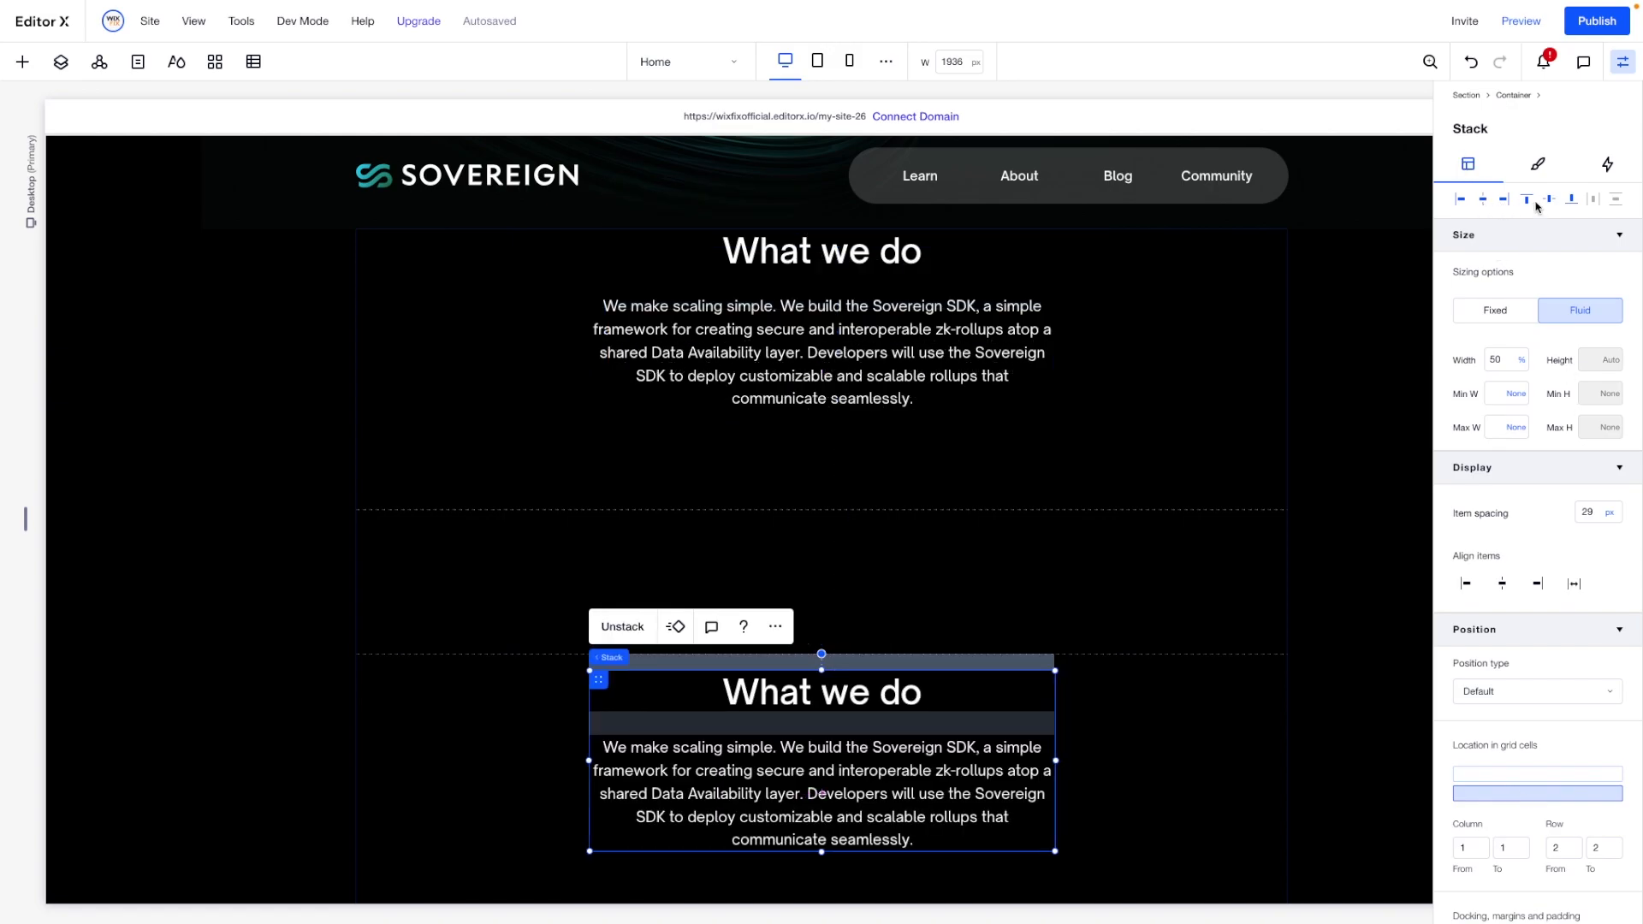
{"action": "left_click", "coordinate": [1527, 201]}
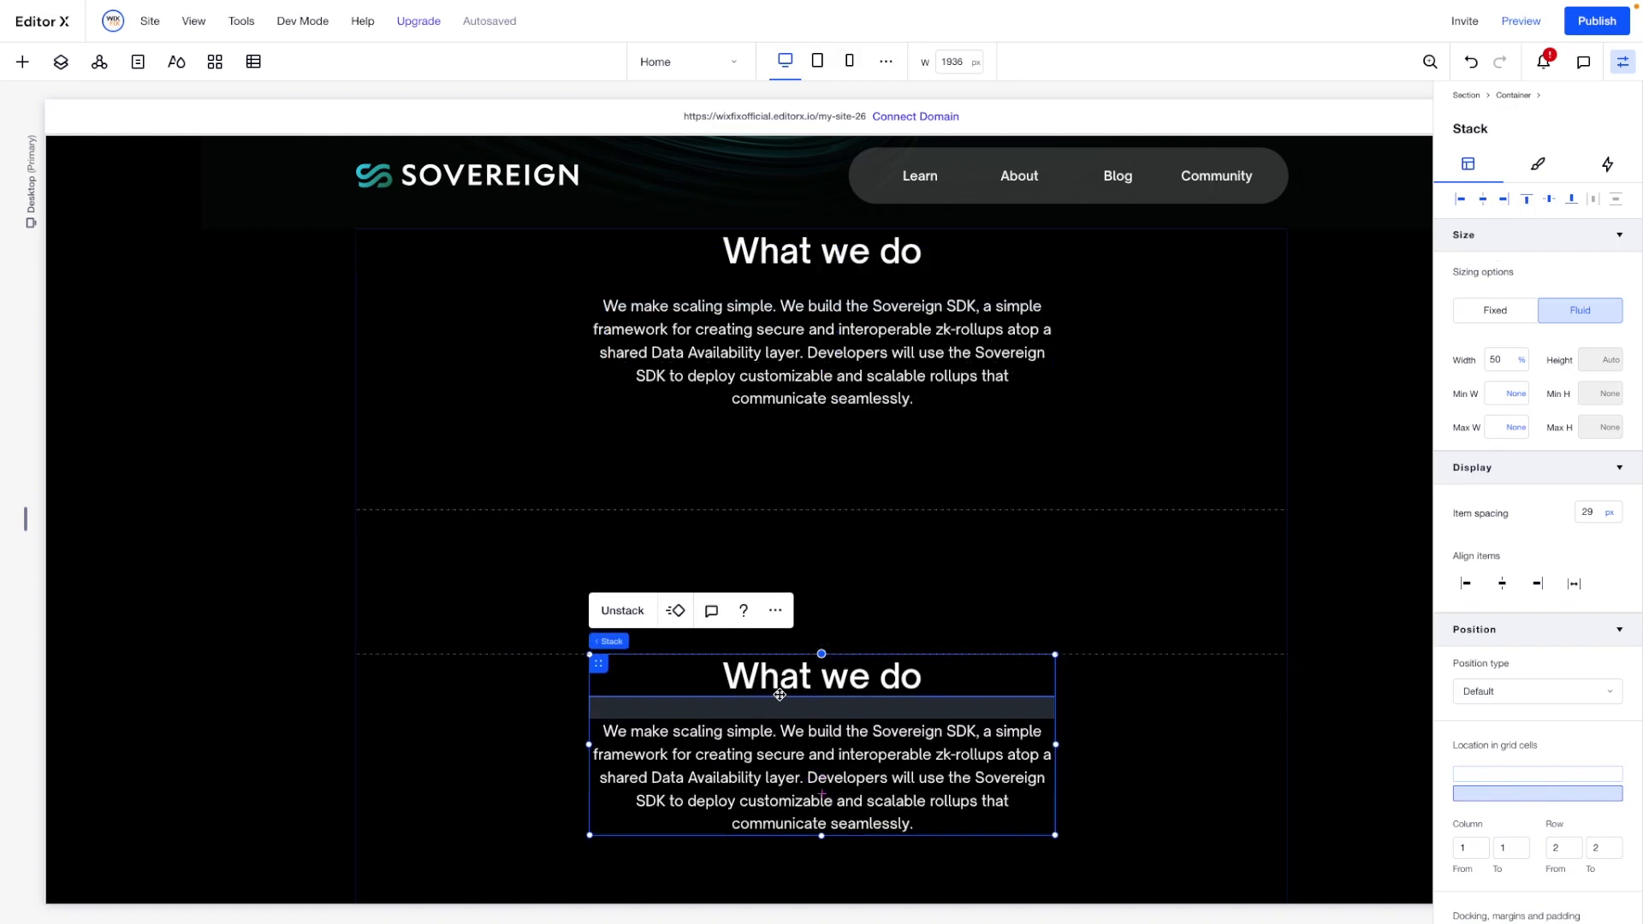
- Retitle the lower stack "Why we do it" and replace its paragraph with the text starting "We want to see blockchain applications scale"
{"action": "double_click", "coordinate": [823, 680]}
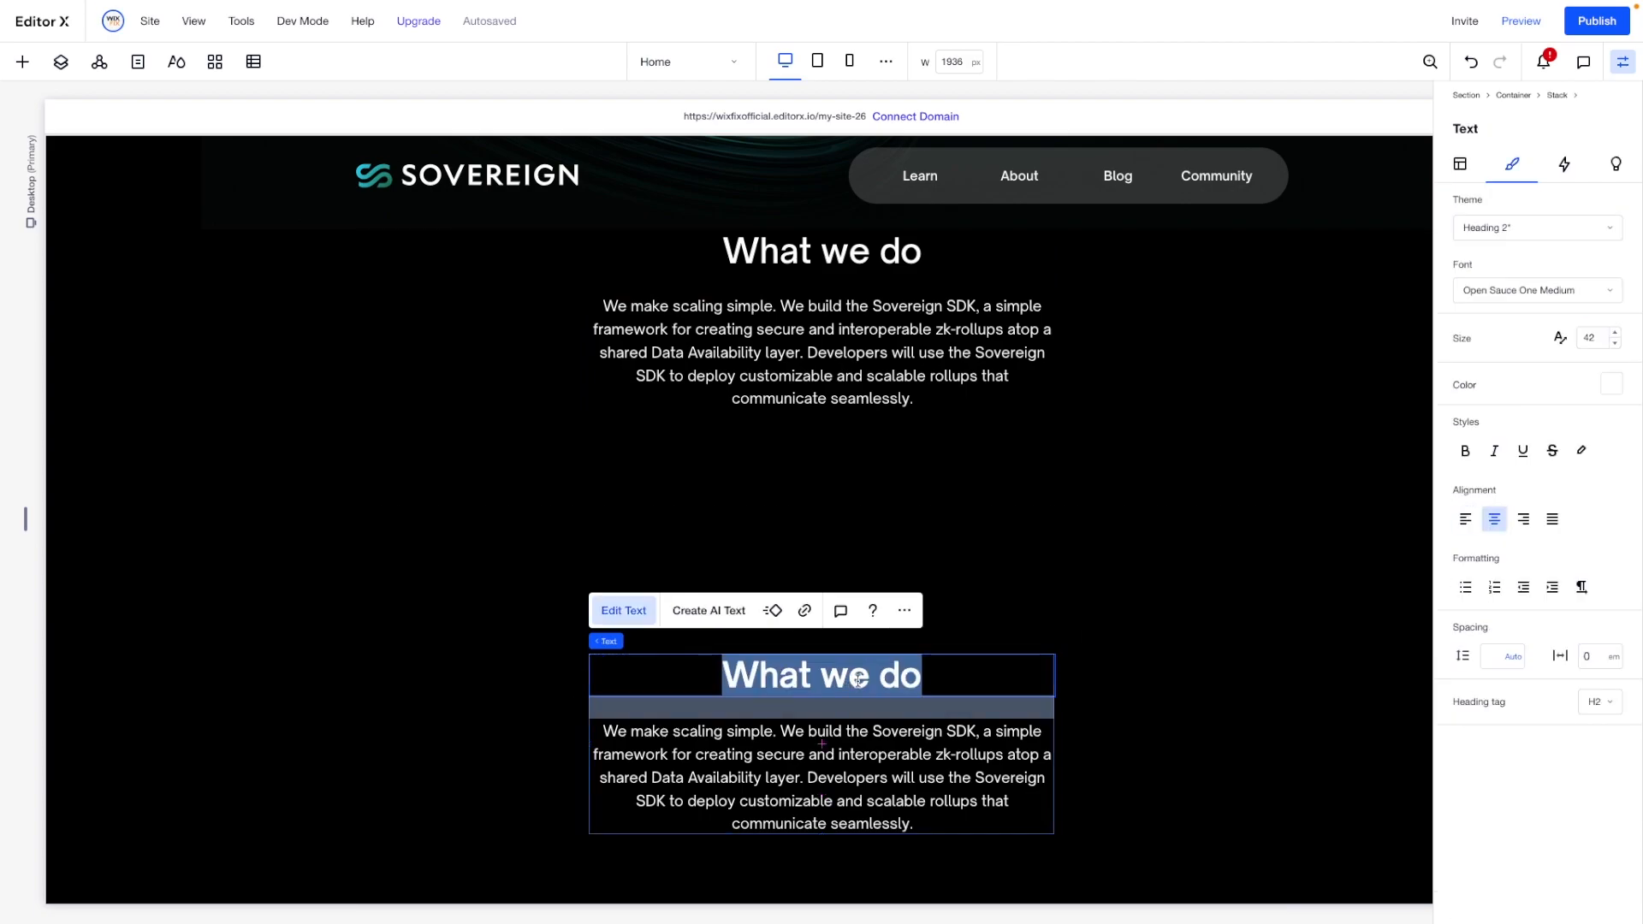
{"action": "type", "text": "Why we do it"}
{"action": "left_click", "coordinate": [632, 565]}
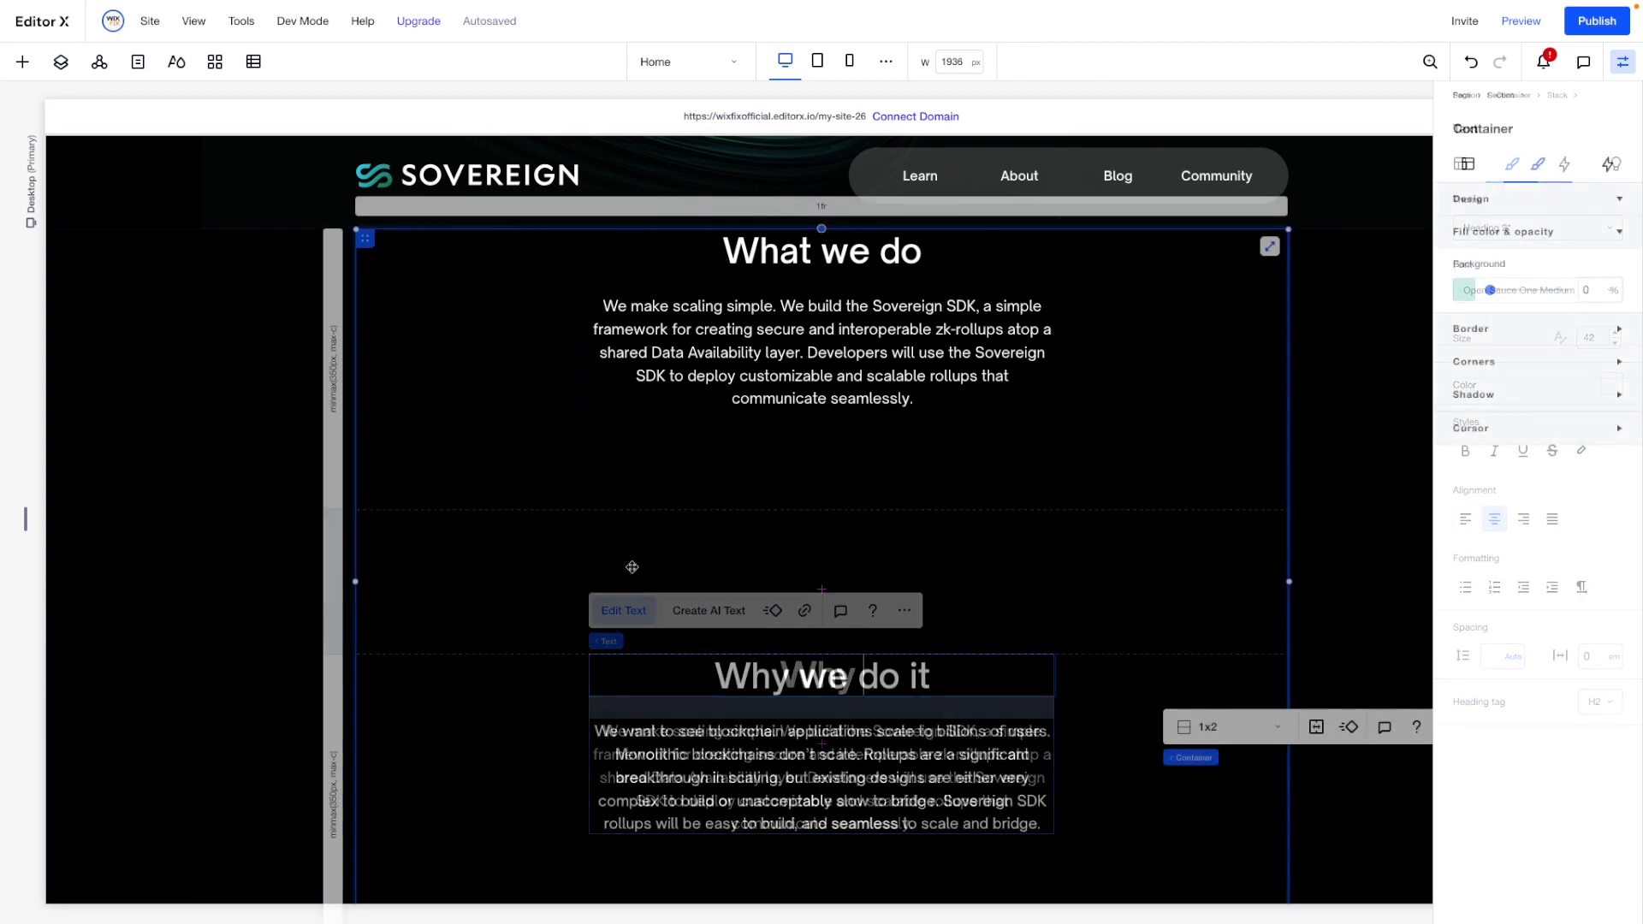
- Set the height of both container rows to Min content
{"action": "left_click", "coordinate": [330, 374]}
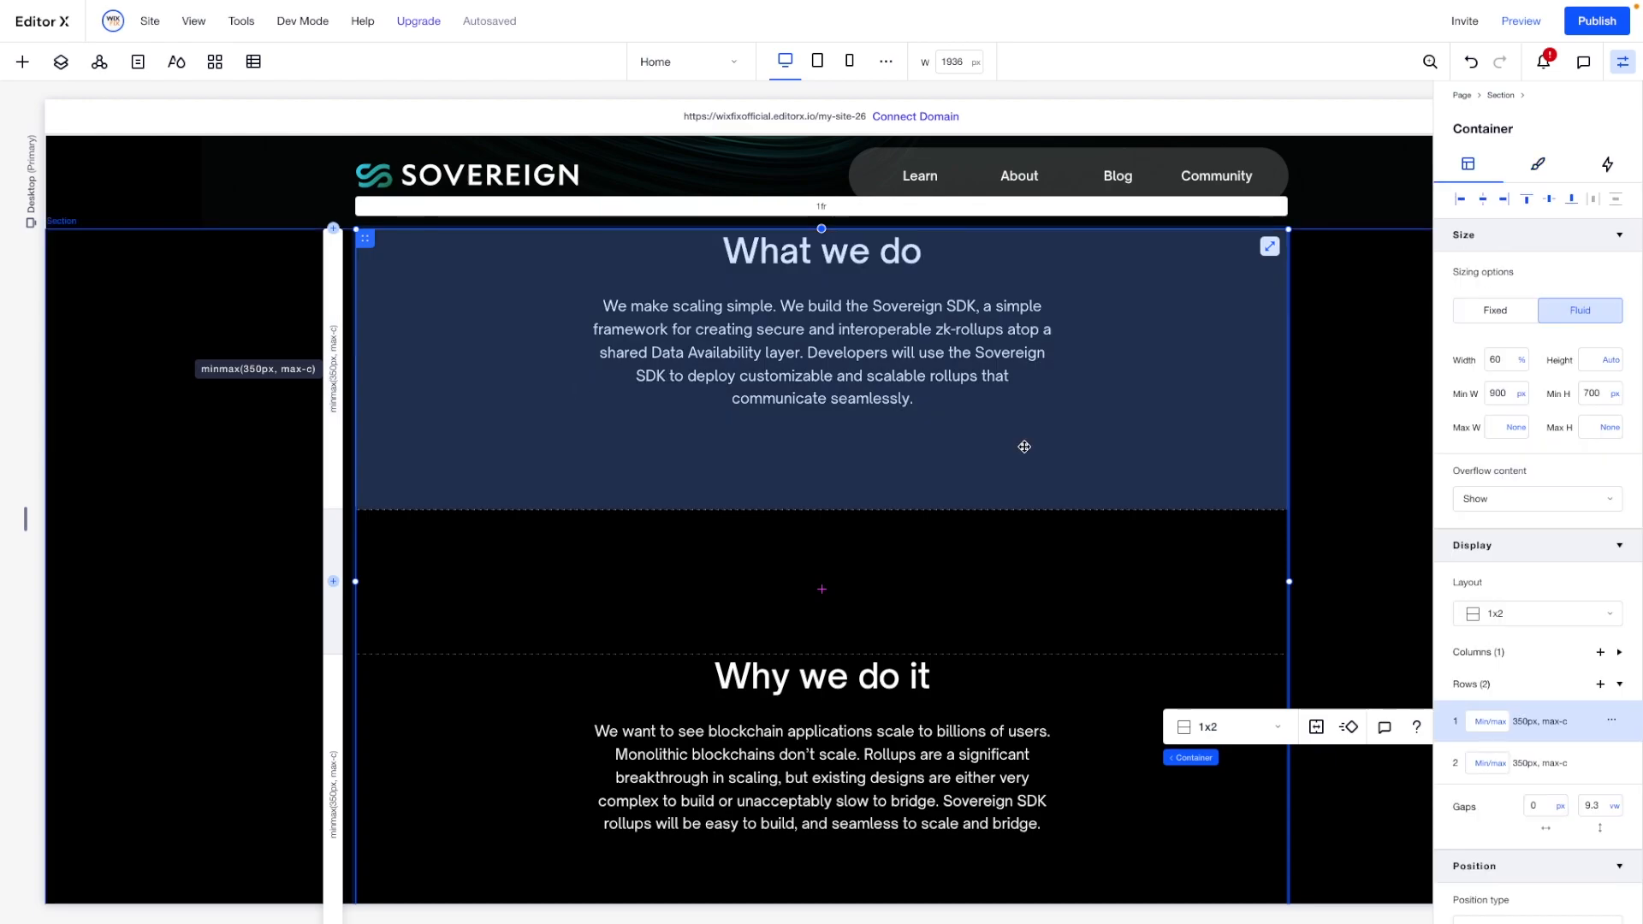
{"action": "left_click", "coordinate": [1492, 725]}
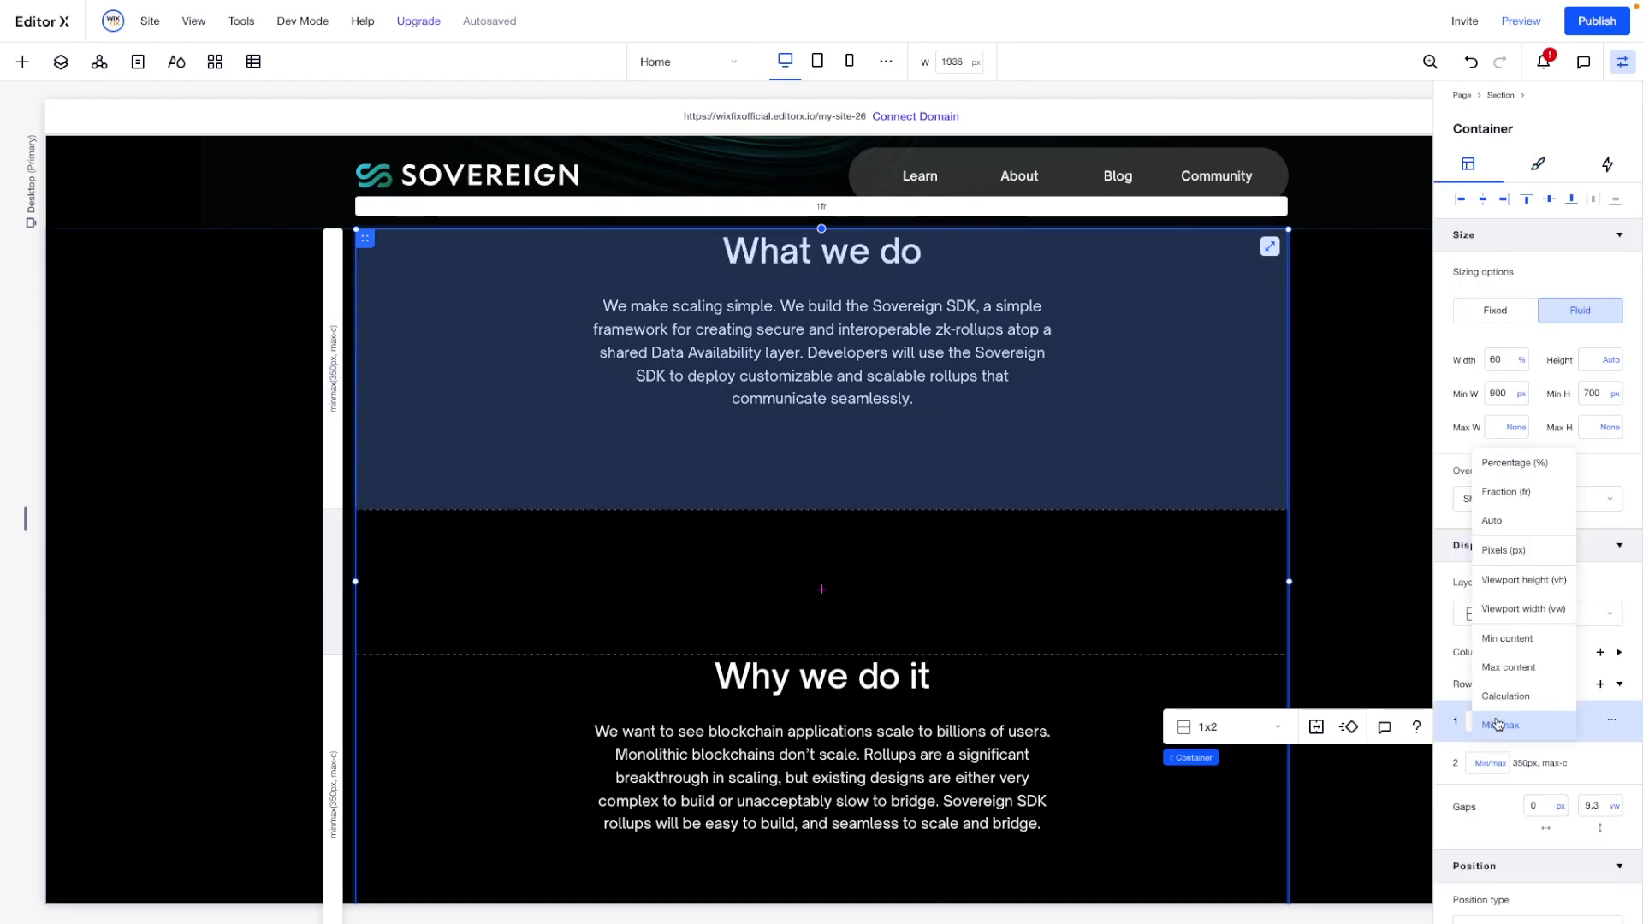
{"action": "left_click", "coordinate": [1515, 642]}
{"action": "left_click", "coordinate": [1491, 763]}
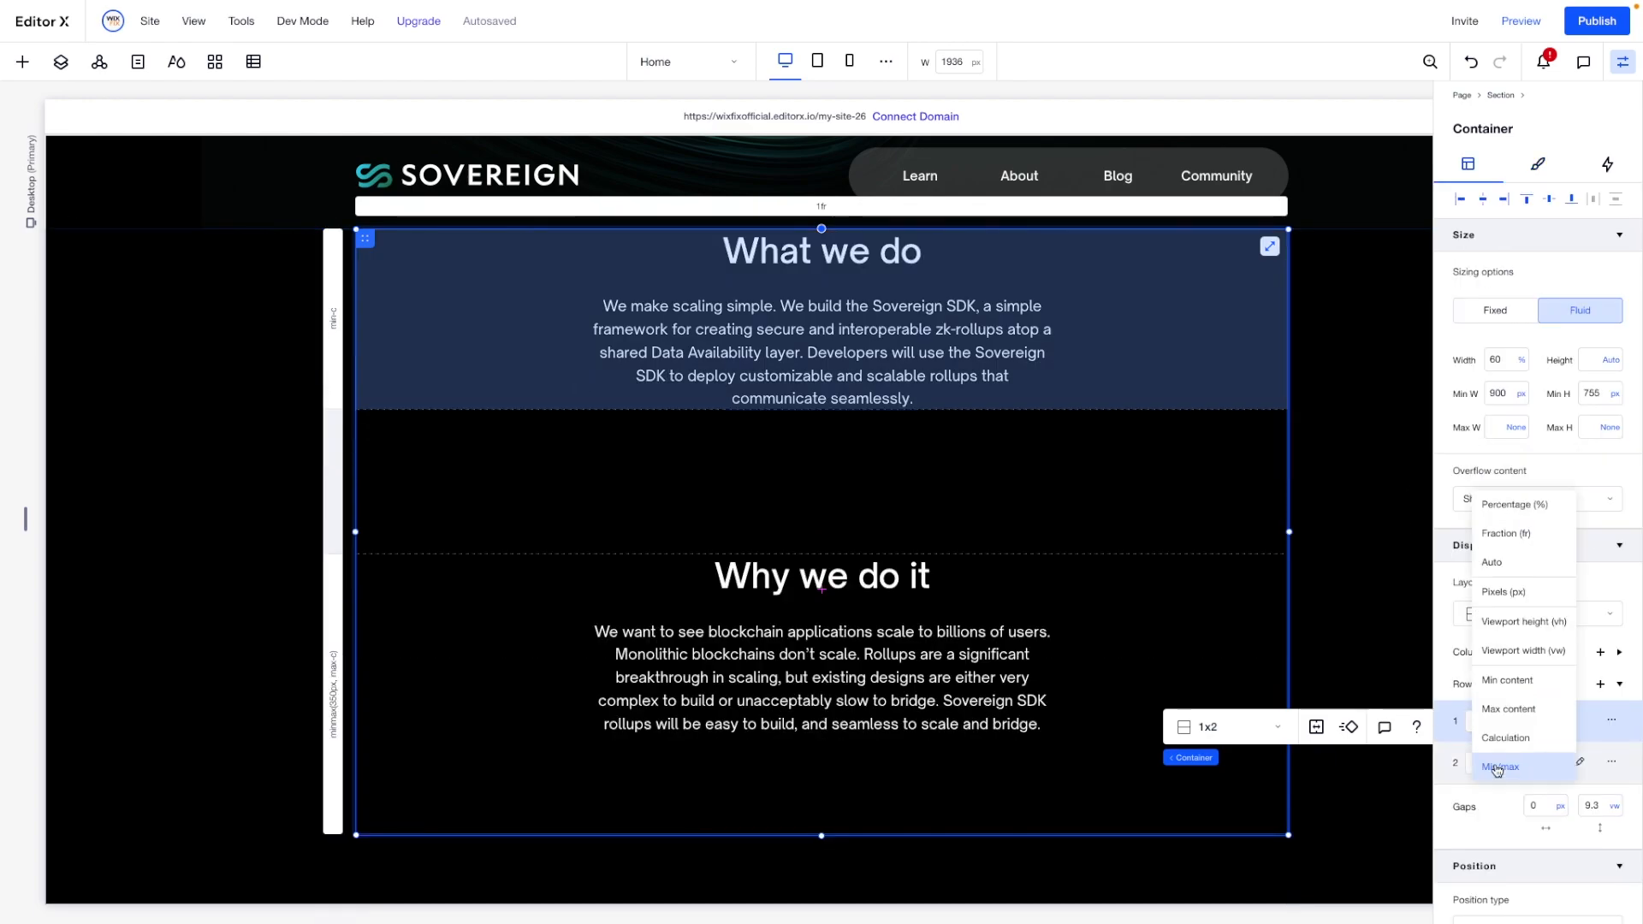
{"action": "left_click", "coordinate": [1507, 685]}
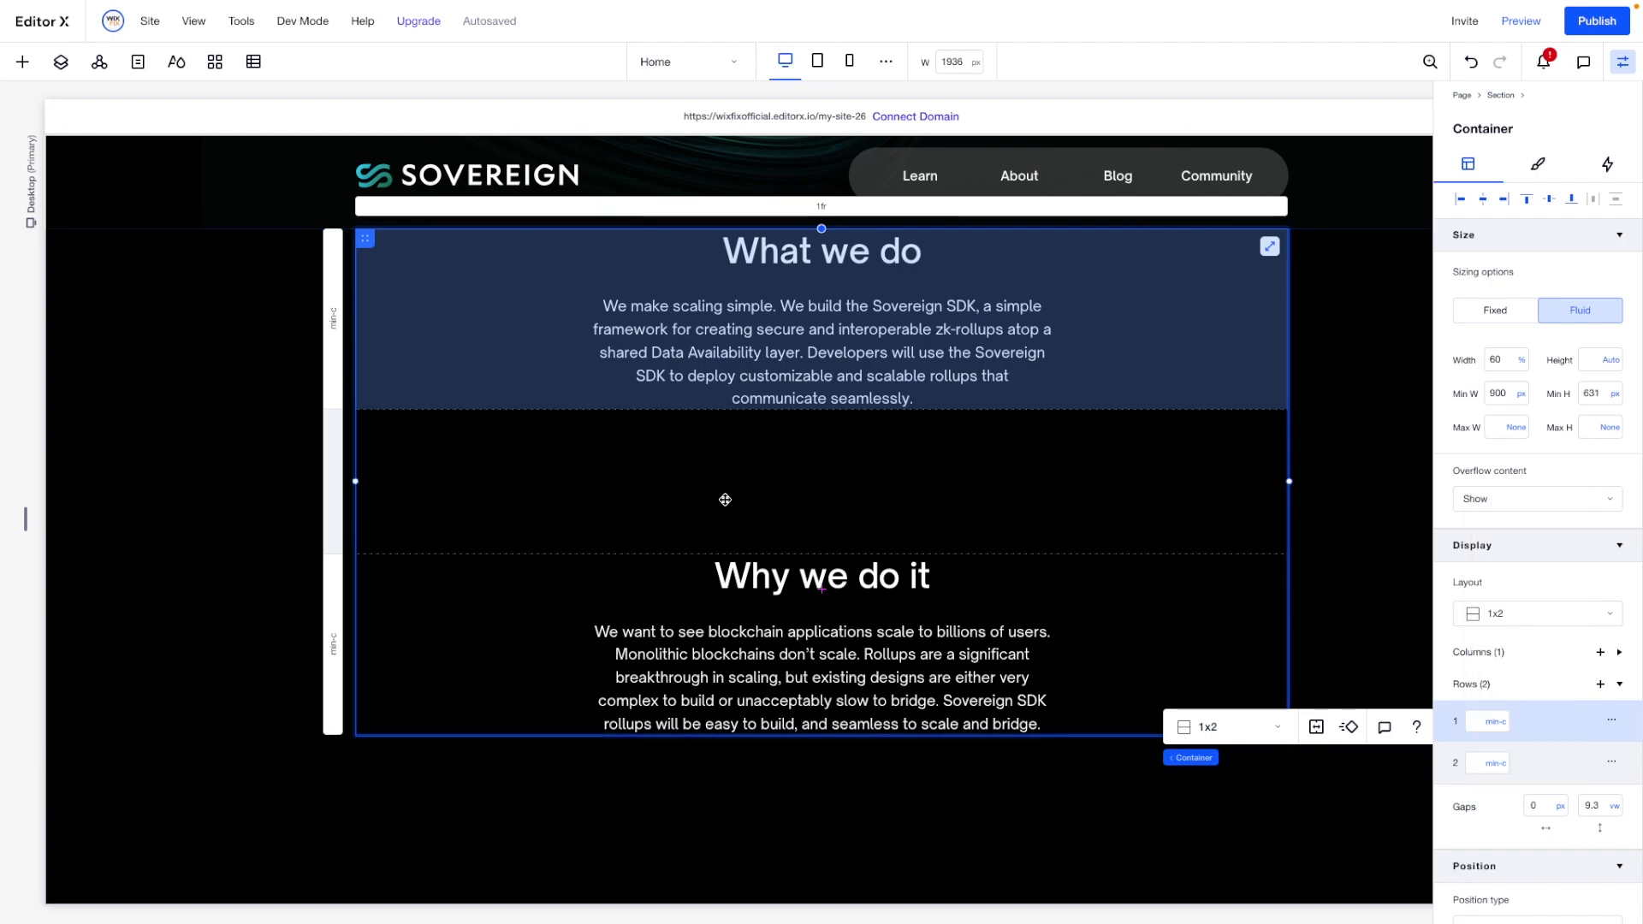
- Set the top margin of the container holding both text stacks to -120 px
{"action": "scroll", "coordinate": [723, 499], "scroll_direction": "up", "scroll_amount": 3}
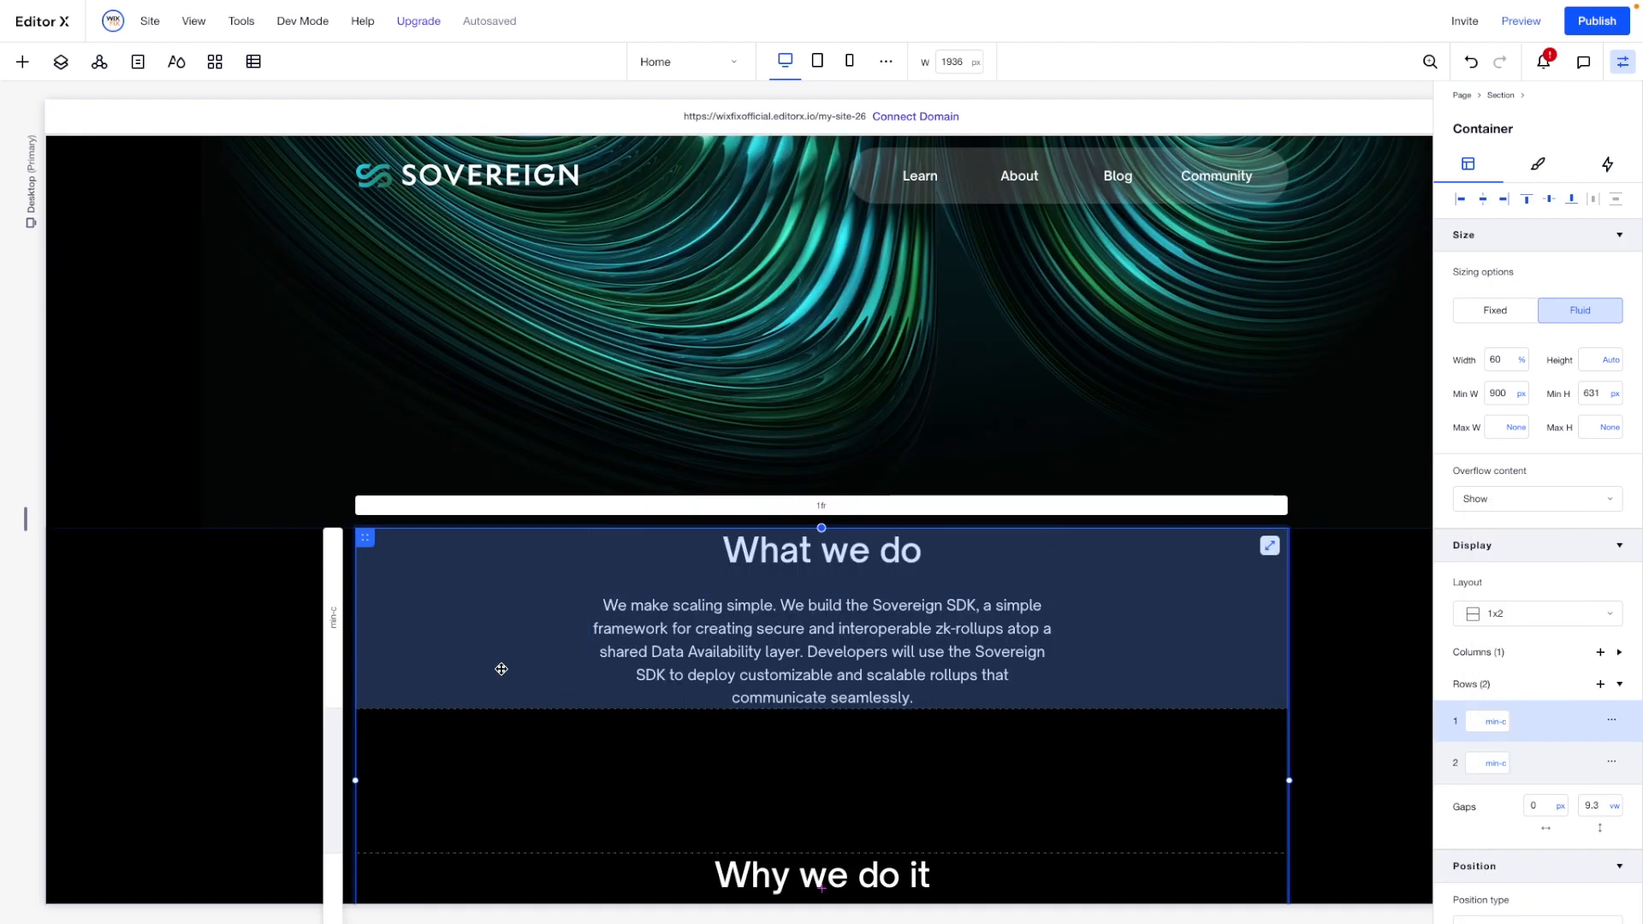
{"action": "left_click", "coordinate": [837, 768]}
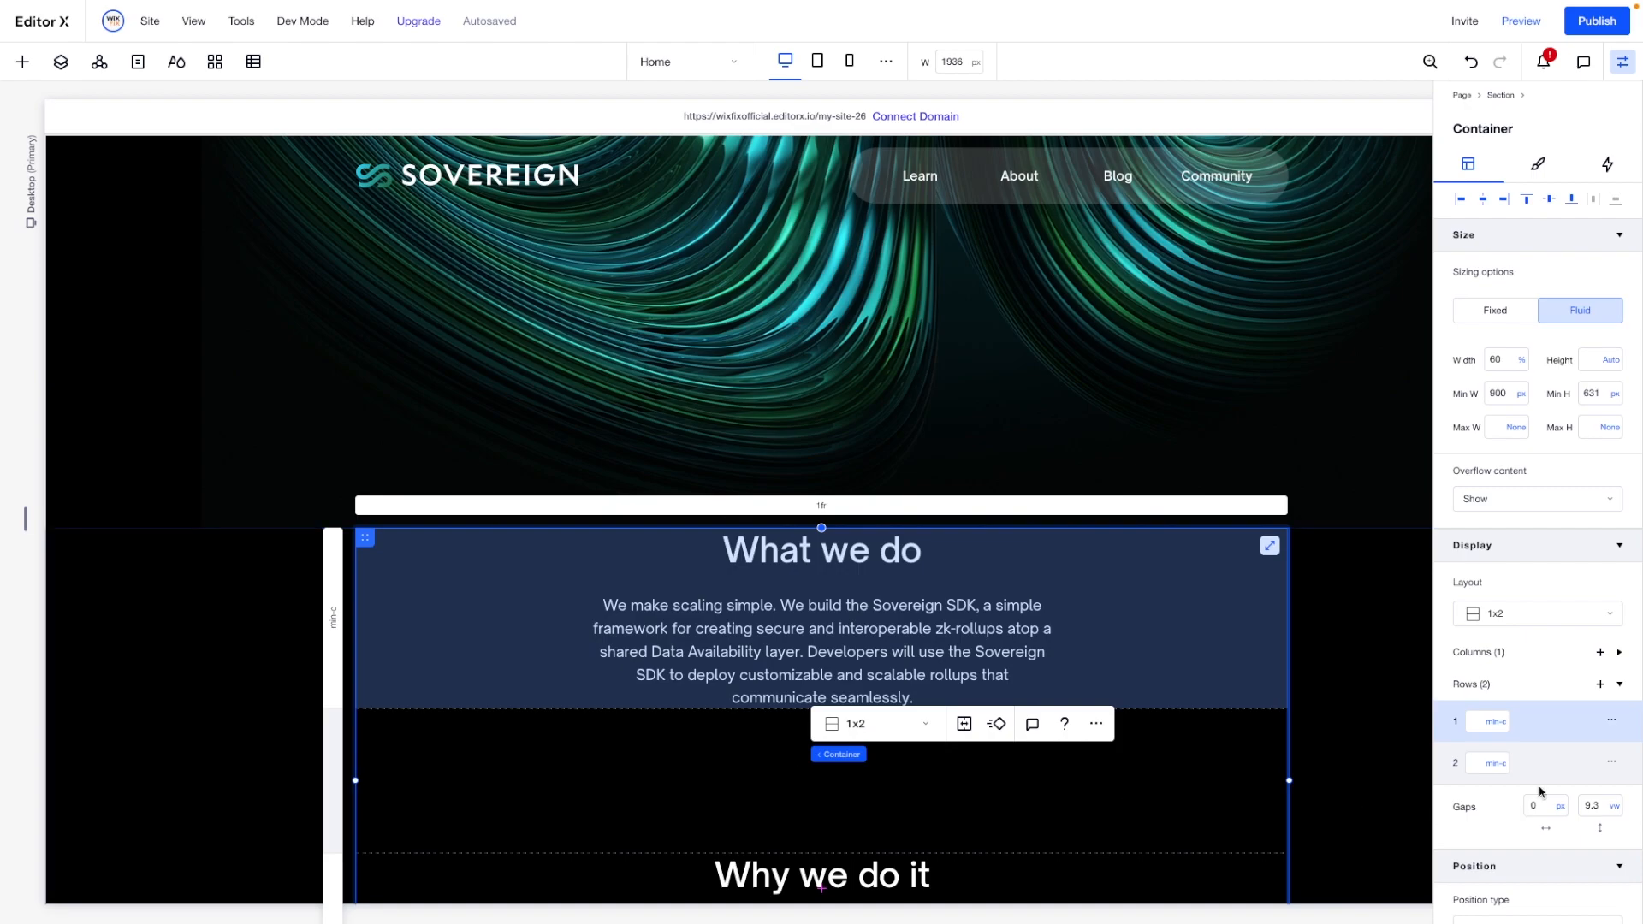
{"action": "scroll", "coordinate": [1585, 756], "scroll_direction": "down", "scroll_amount": 3}
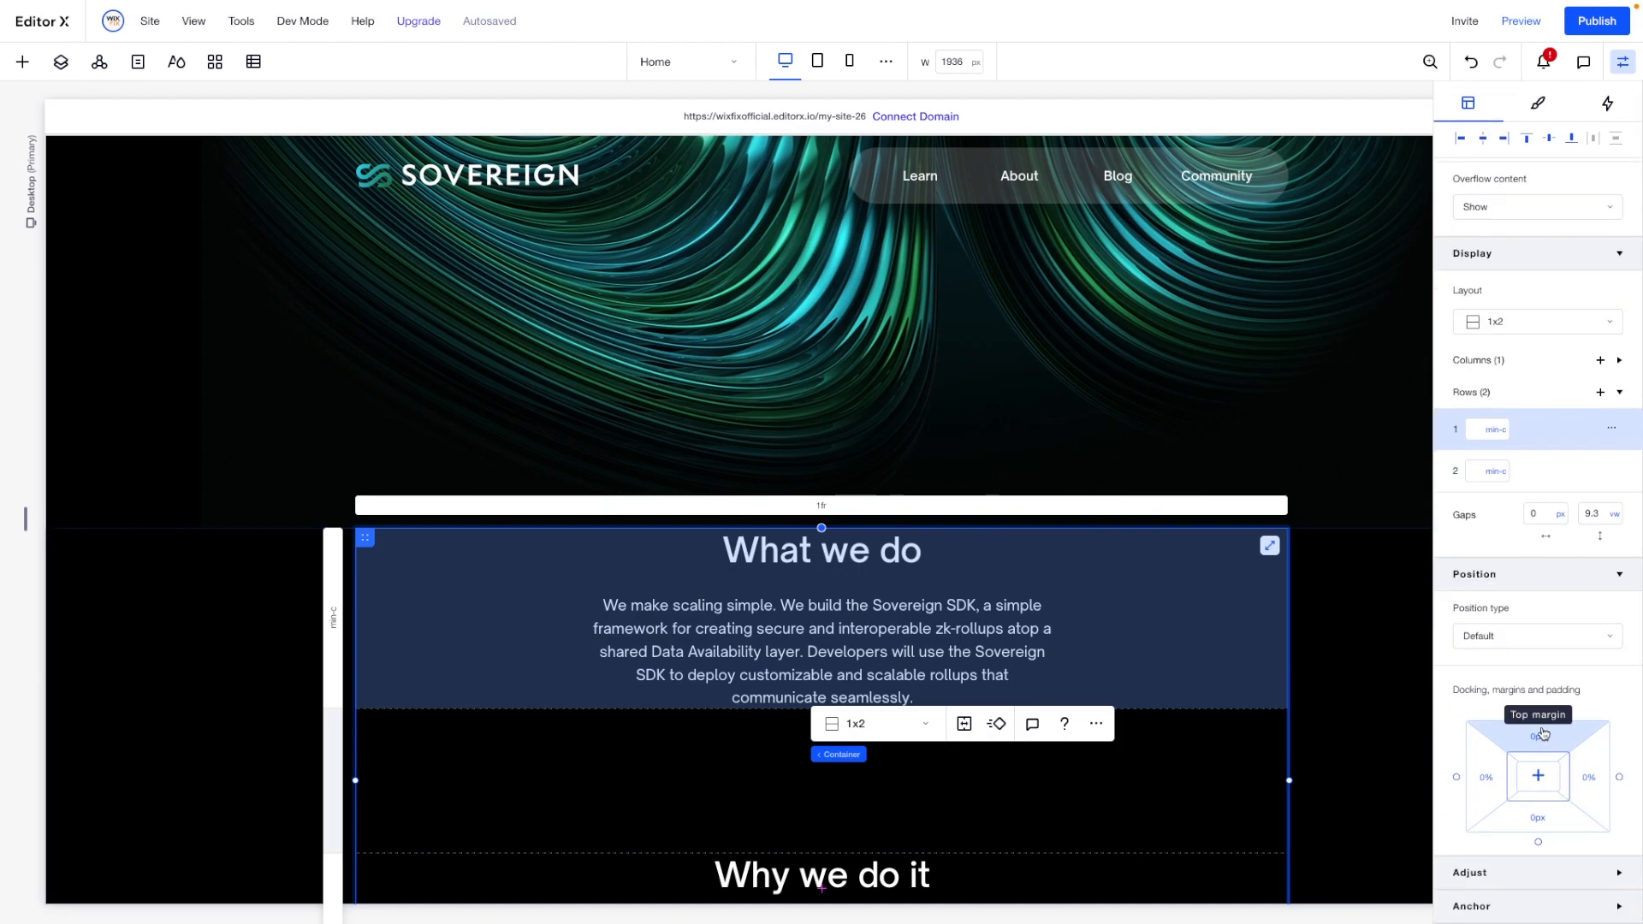
{"action": "left_click", "coordinate": [1544, 744]}
{"action": "key", "text": "BackSpace"}
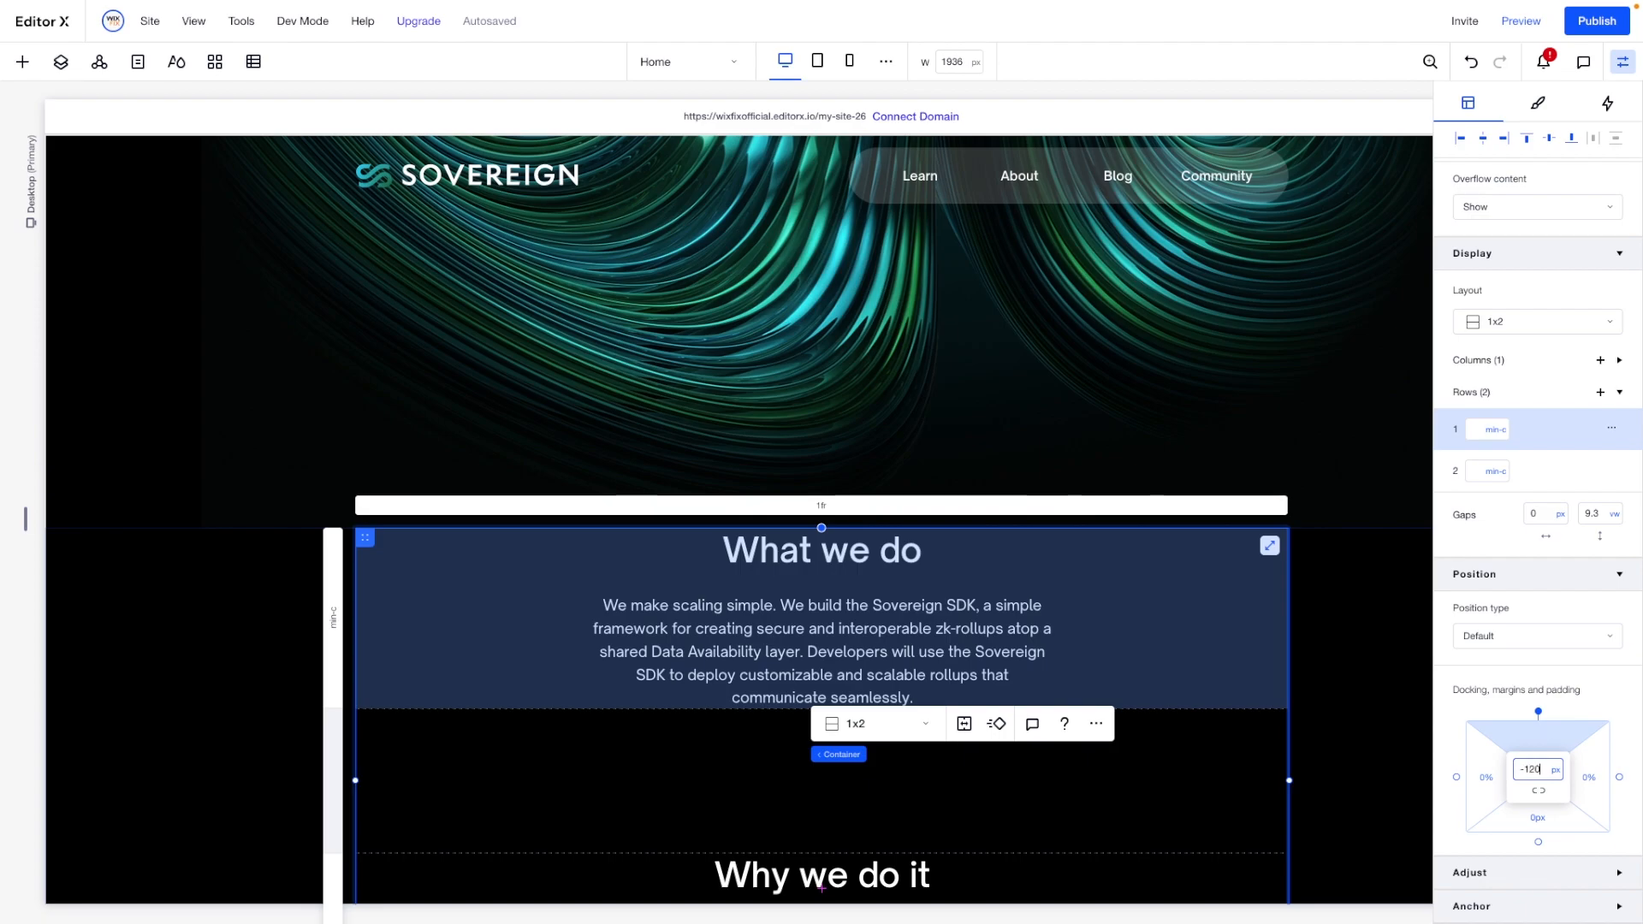
{"action": "key", "text": "Return"}
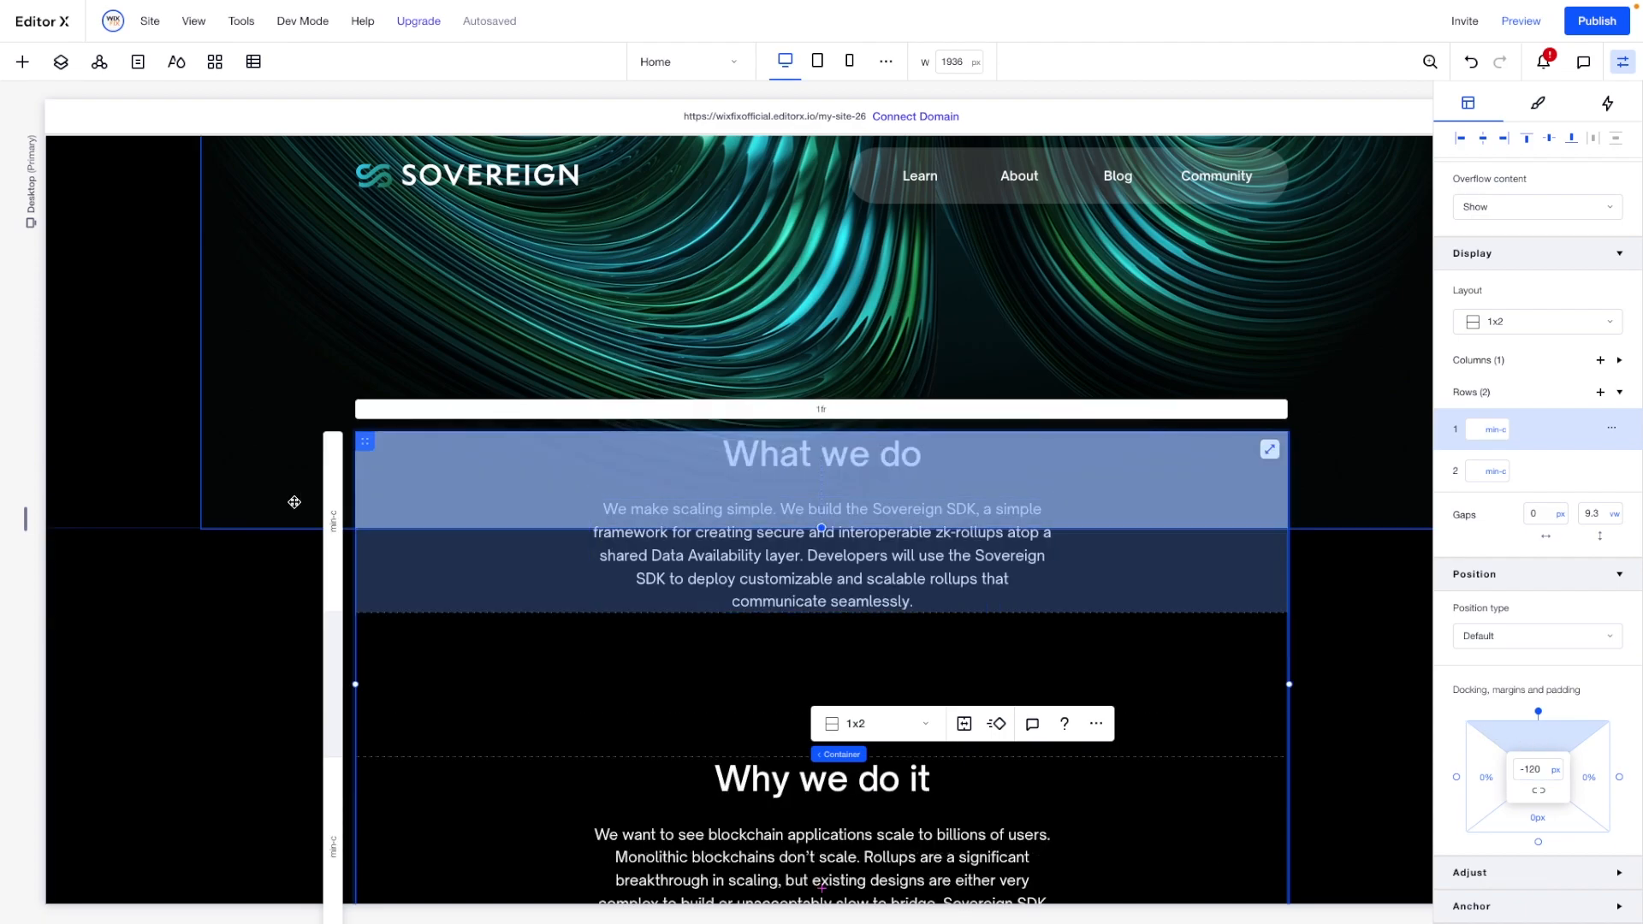
- Set the minimum height of the container holding both text stacks to None
{"action": "left_click", "coordinate": [271, 589]}
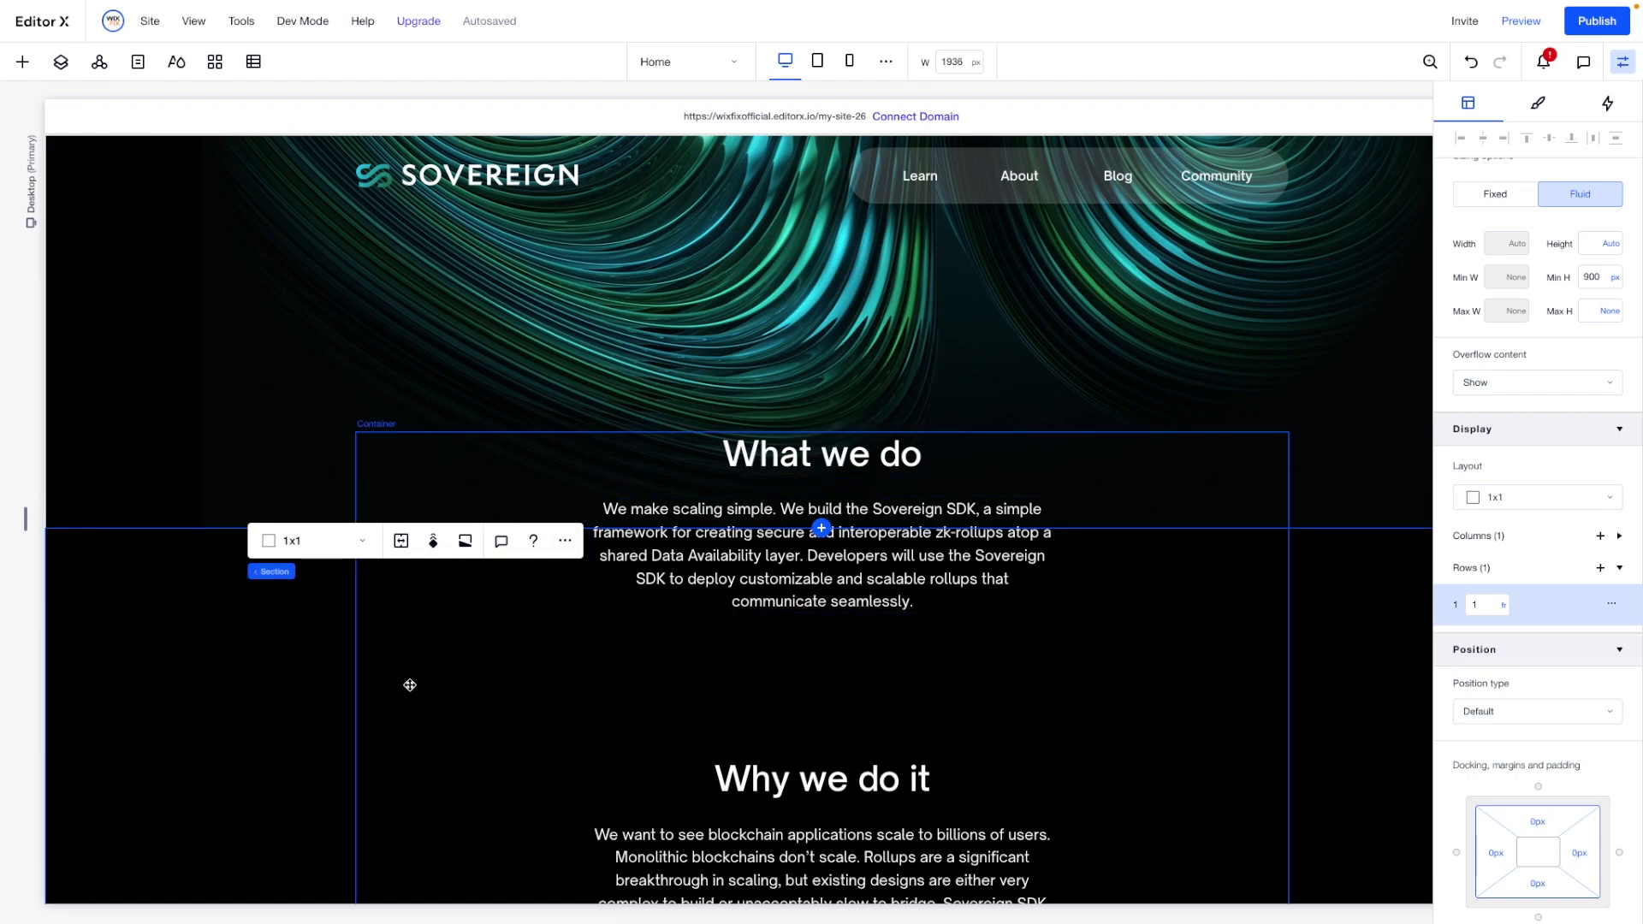
{"action": "left_click", "coordinate": [146, 671]}
{"action": "scroll", "coordinate": [195, 574], "scroll_direction": "down", "scroll_amount": 3}
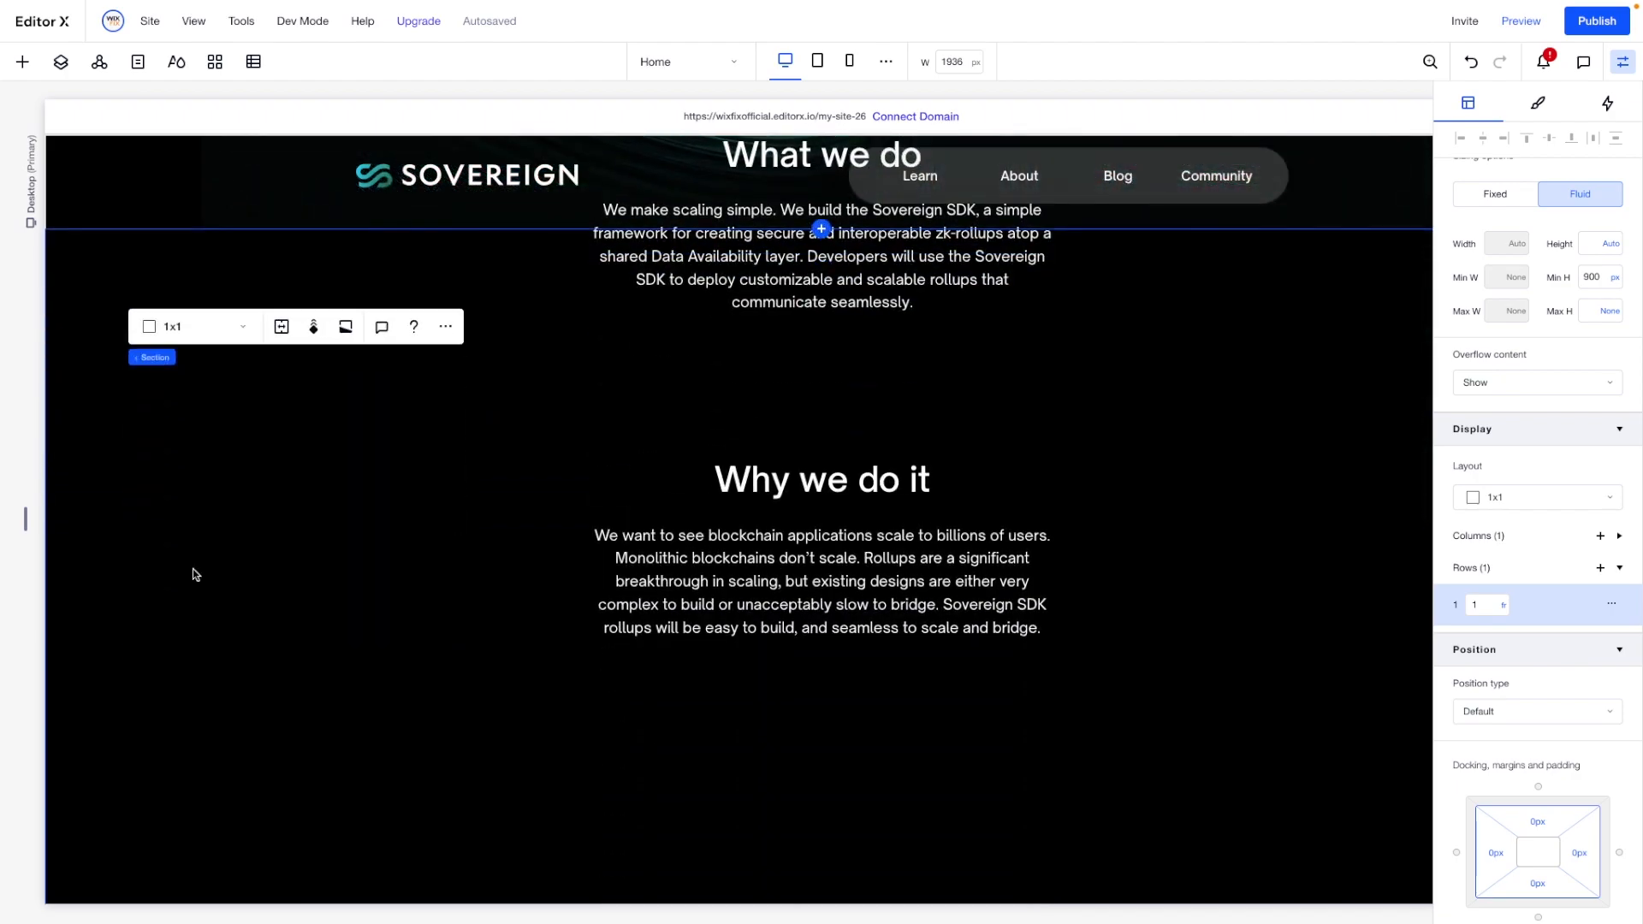
{"action": "left_click", "coordinate": [624, 385]}
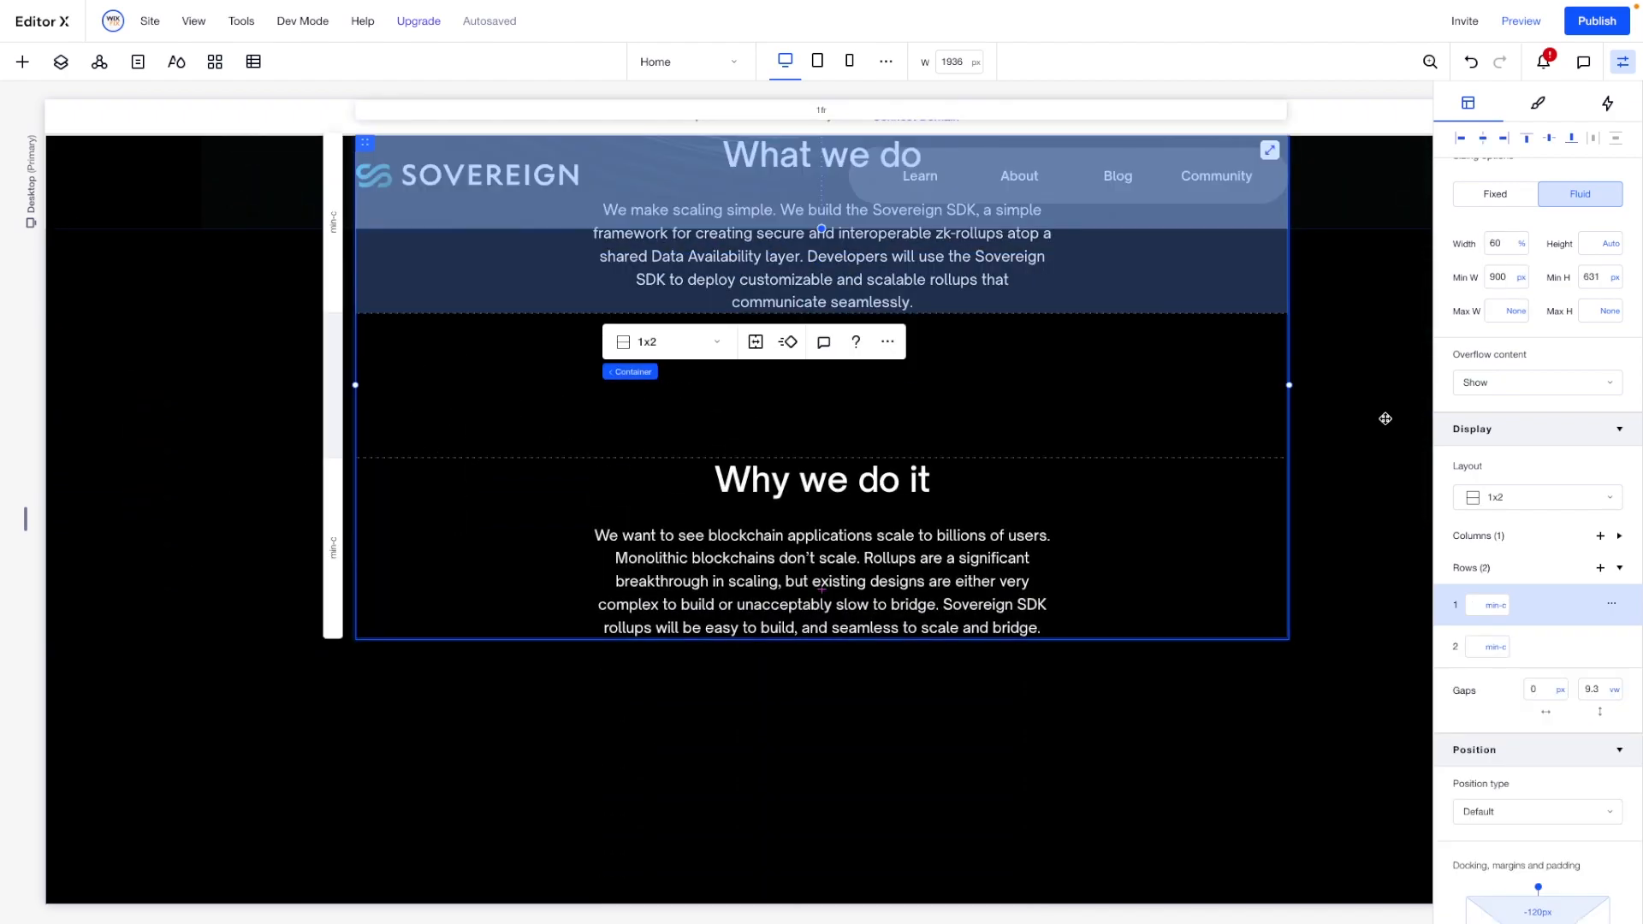
{"action": "left_click", "coordinate": [1614, 276]}
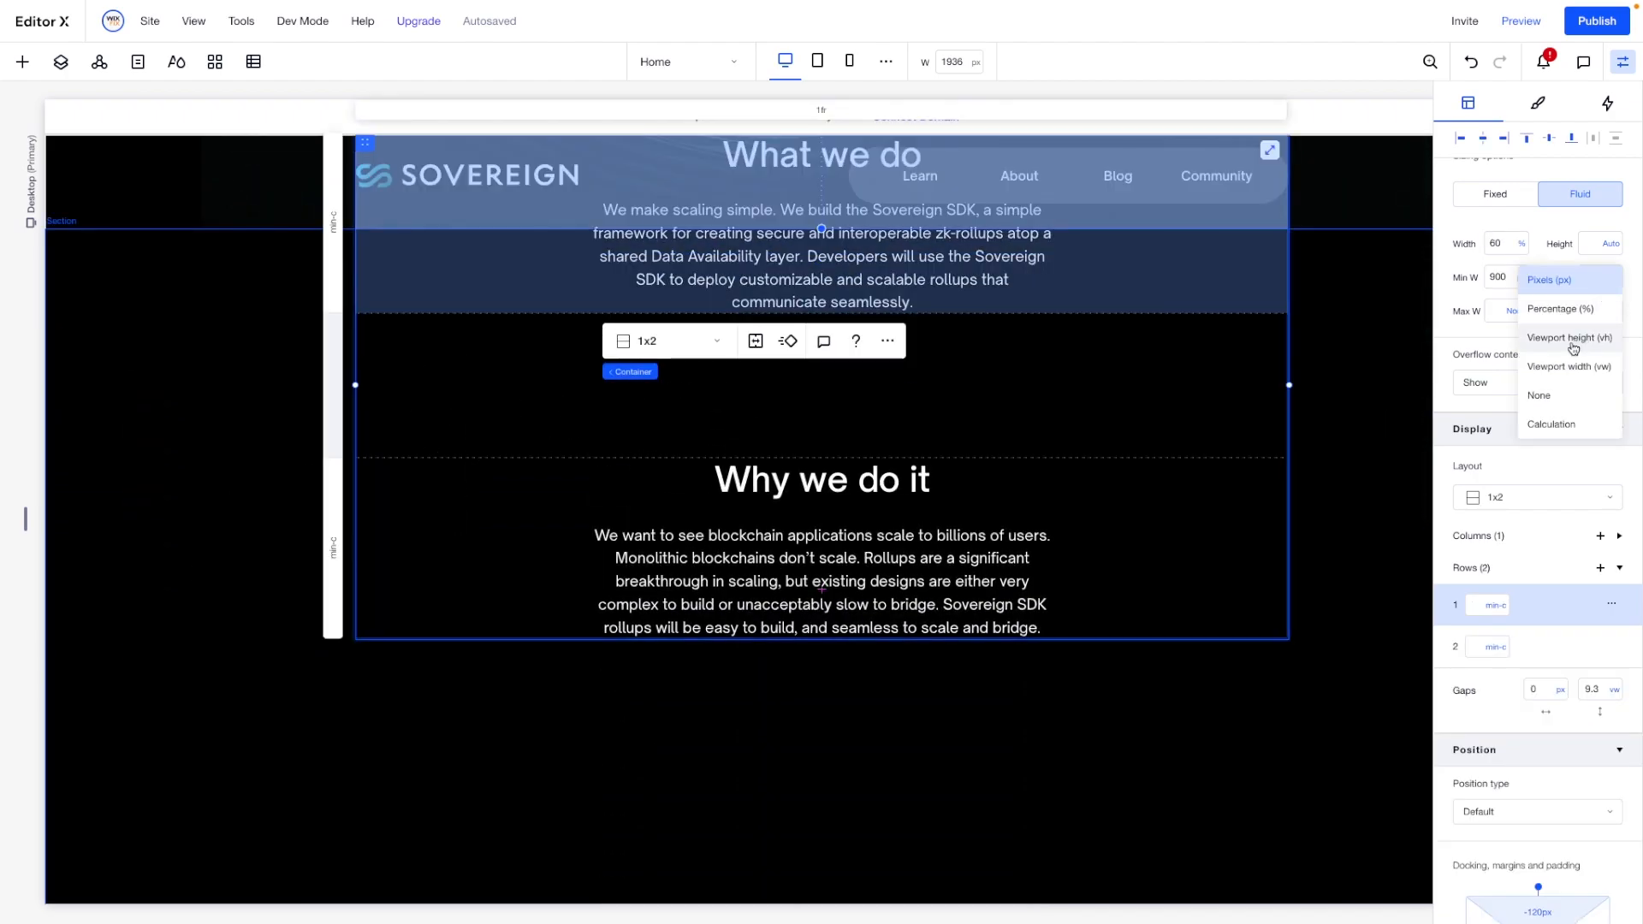
{"action": "left_click", "coordinate": [1549, 395]}
{"action": "left_click", "coordinate": [991, 393]}
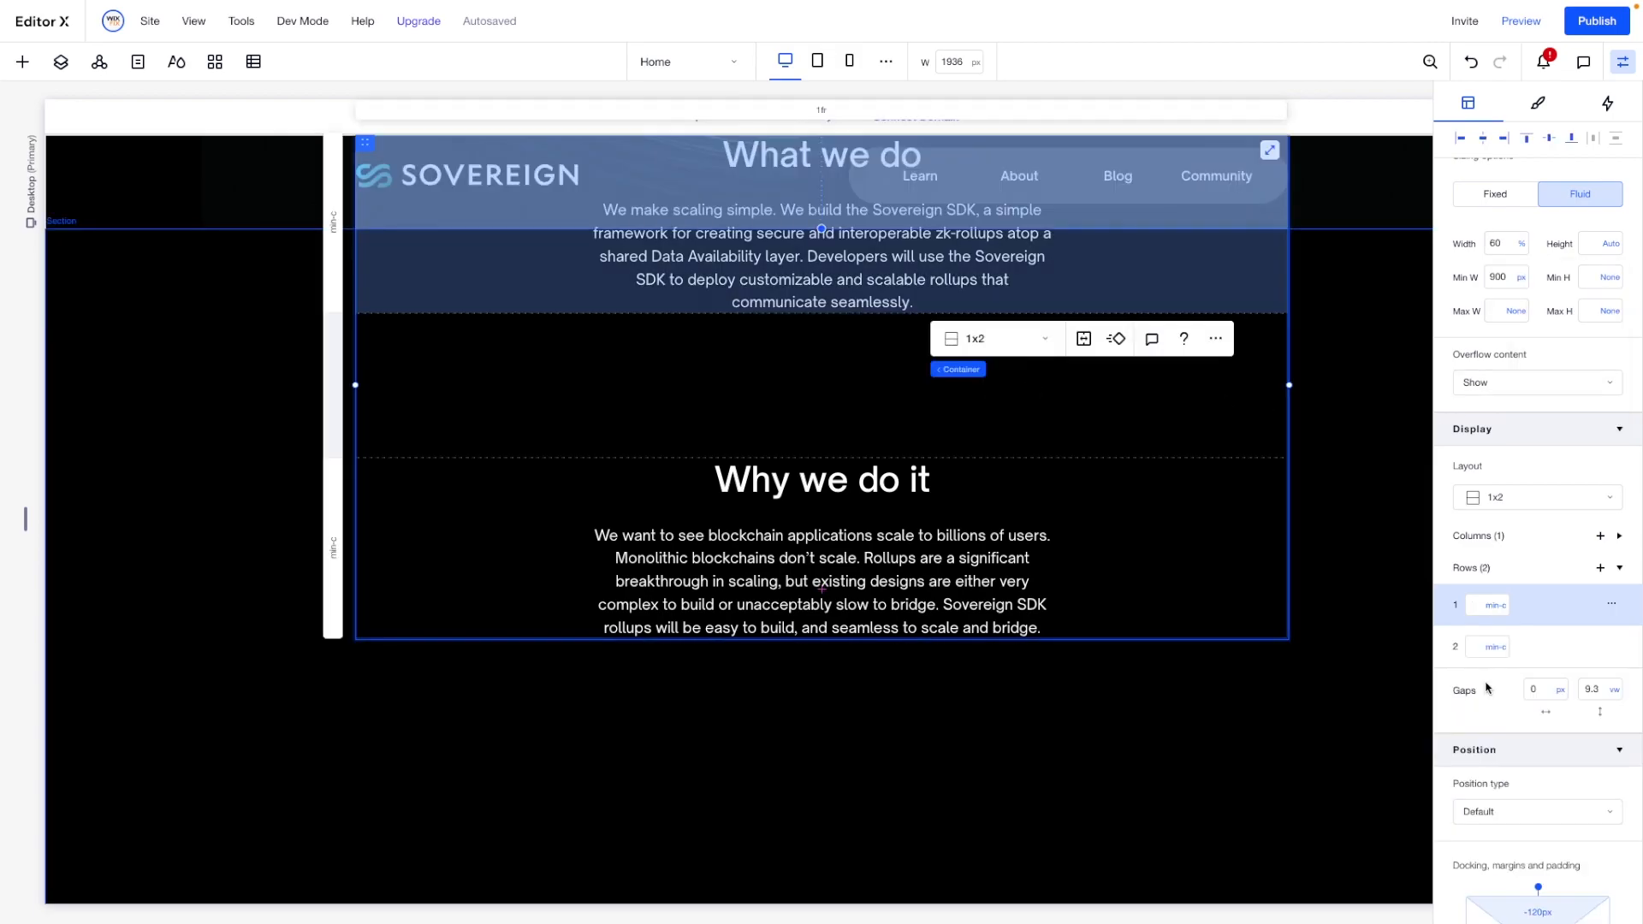
- Give the container a 120 px bottom margin and convert both its bottom and top margins to viewport width units
{"action": "scroll", "coordinate": [1532, 685], "scroll_direction": "down", "scroll_amount": 2}
{"action": "left_click", "coordinate": [1535, 823]}
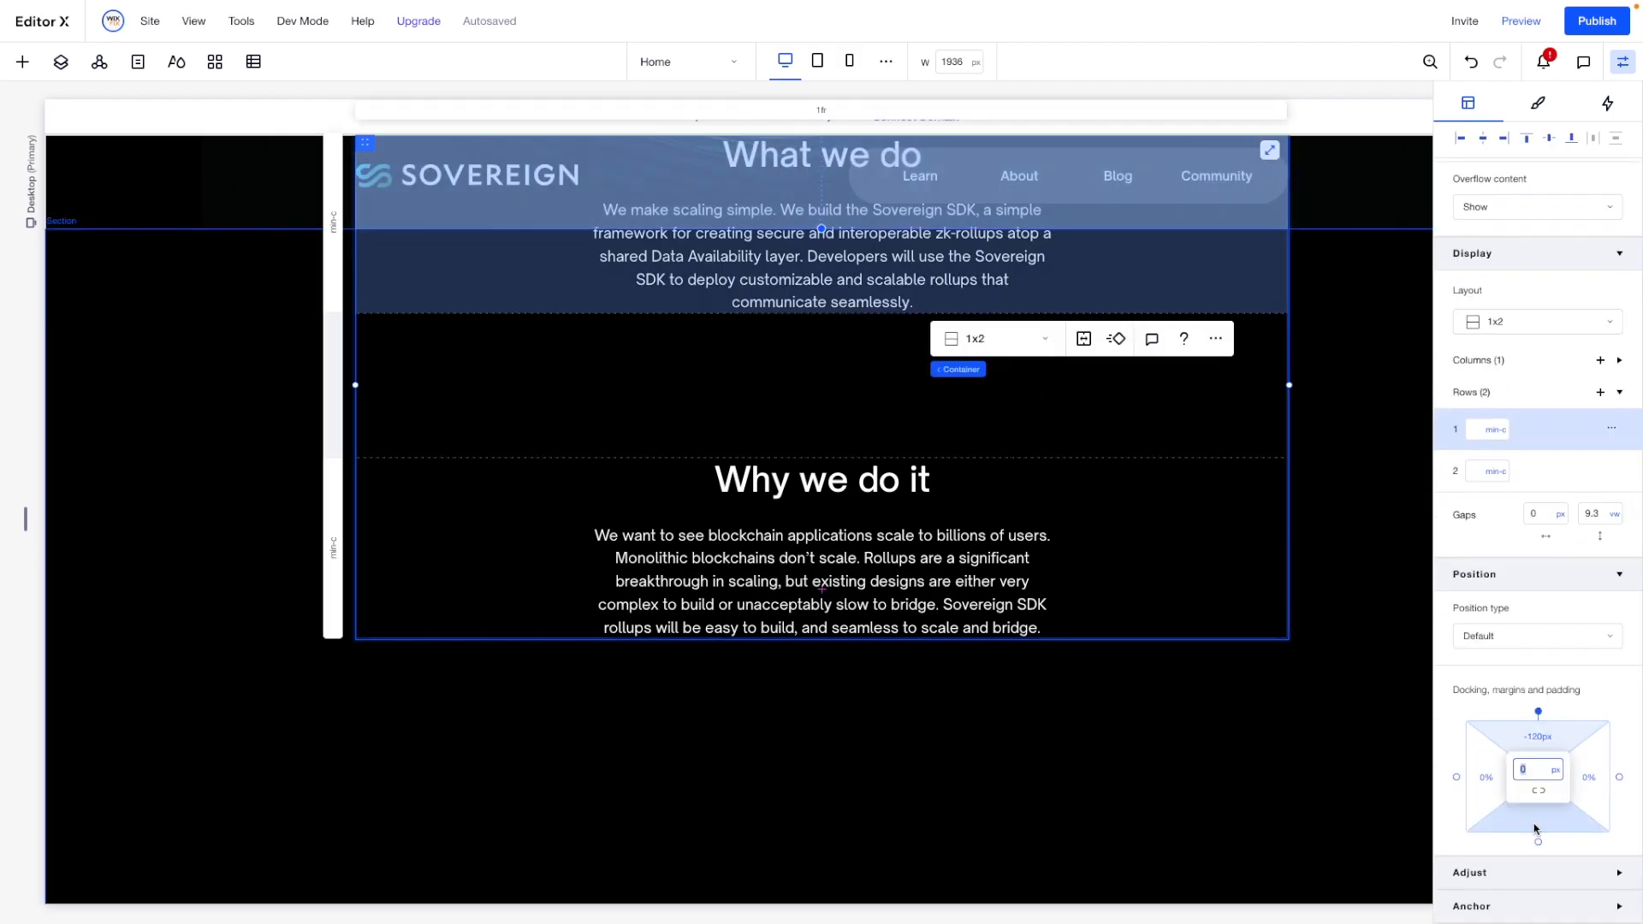
{"action": "key", "text": "Return"}
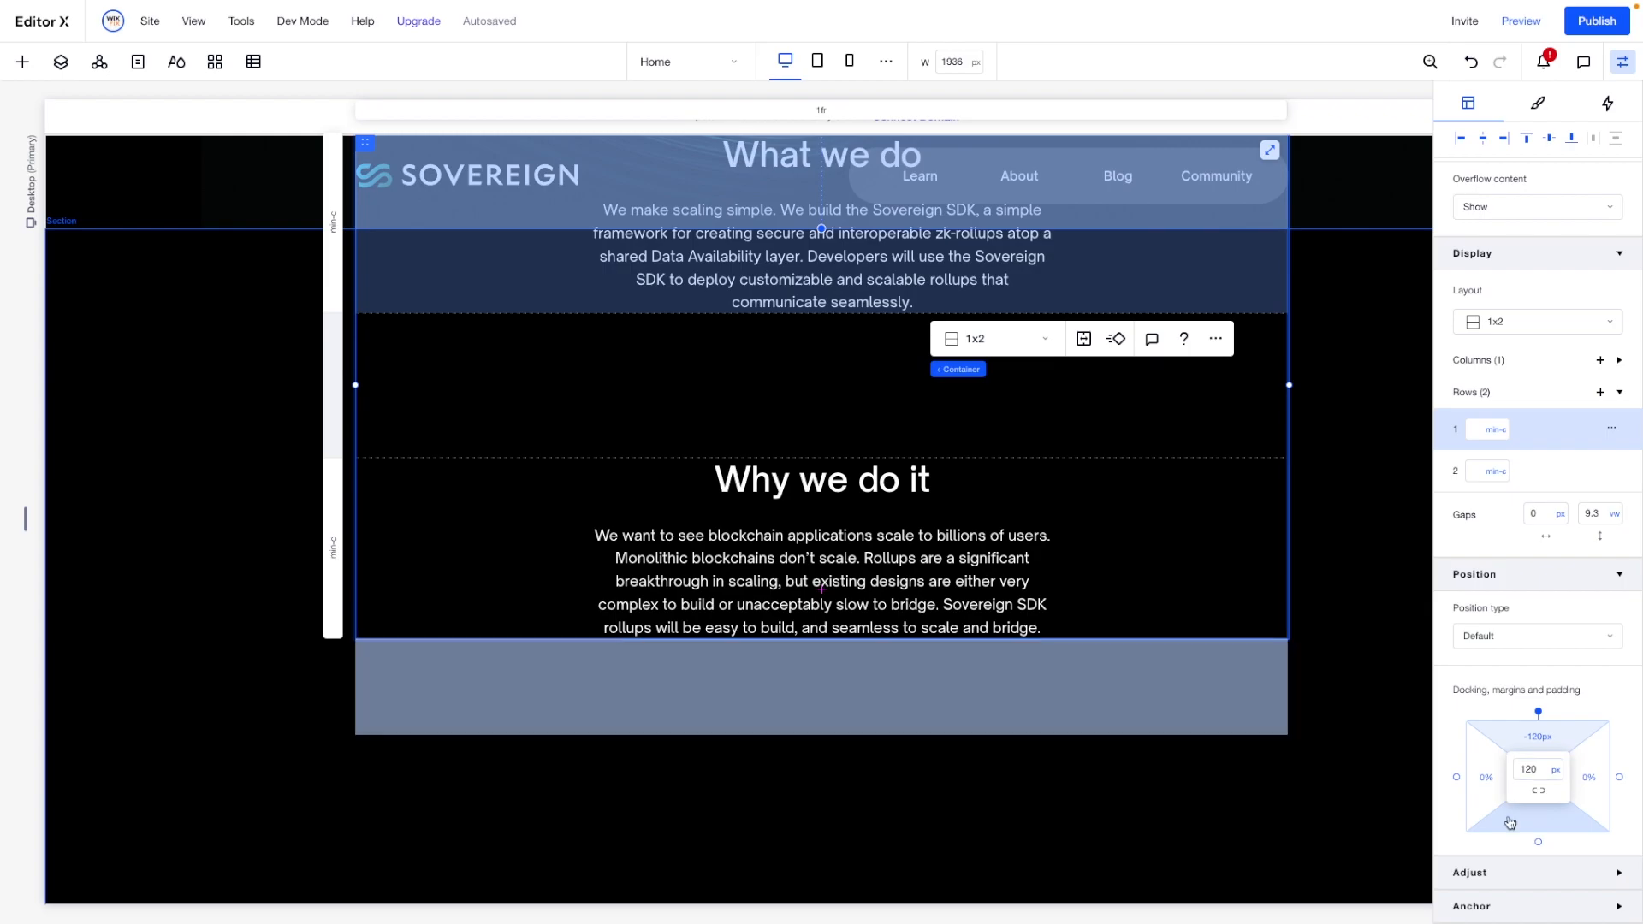
{"action": "left_click", "coordinate": [1555, 770]}
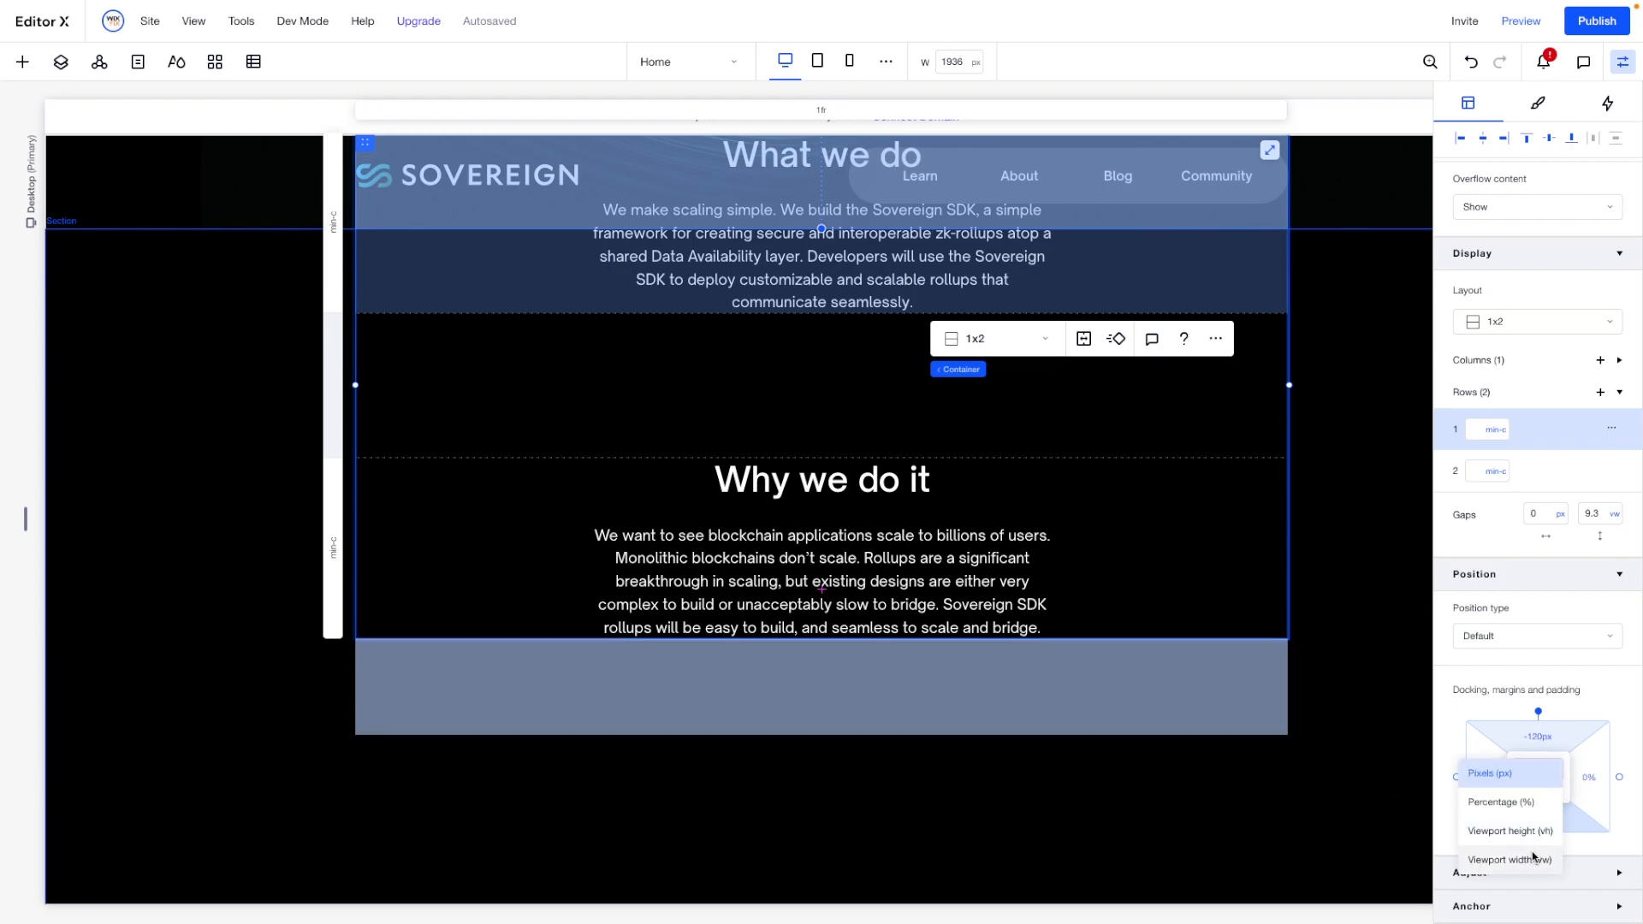
{"action": "left_click", "coordinate": [1534, 856]}
{"action": "left_click", "coordinate": [1547, 743]}
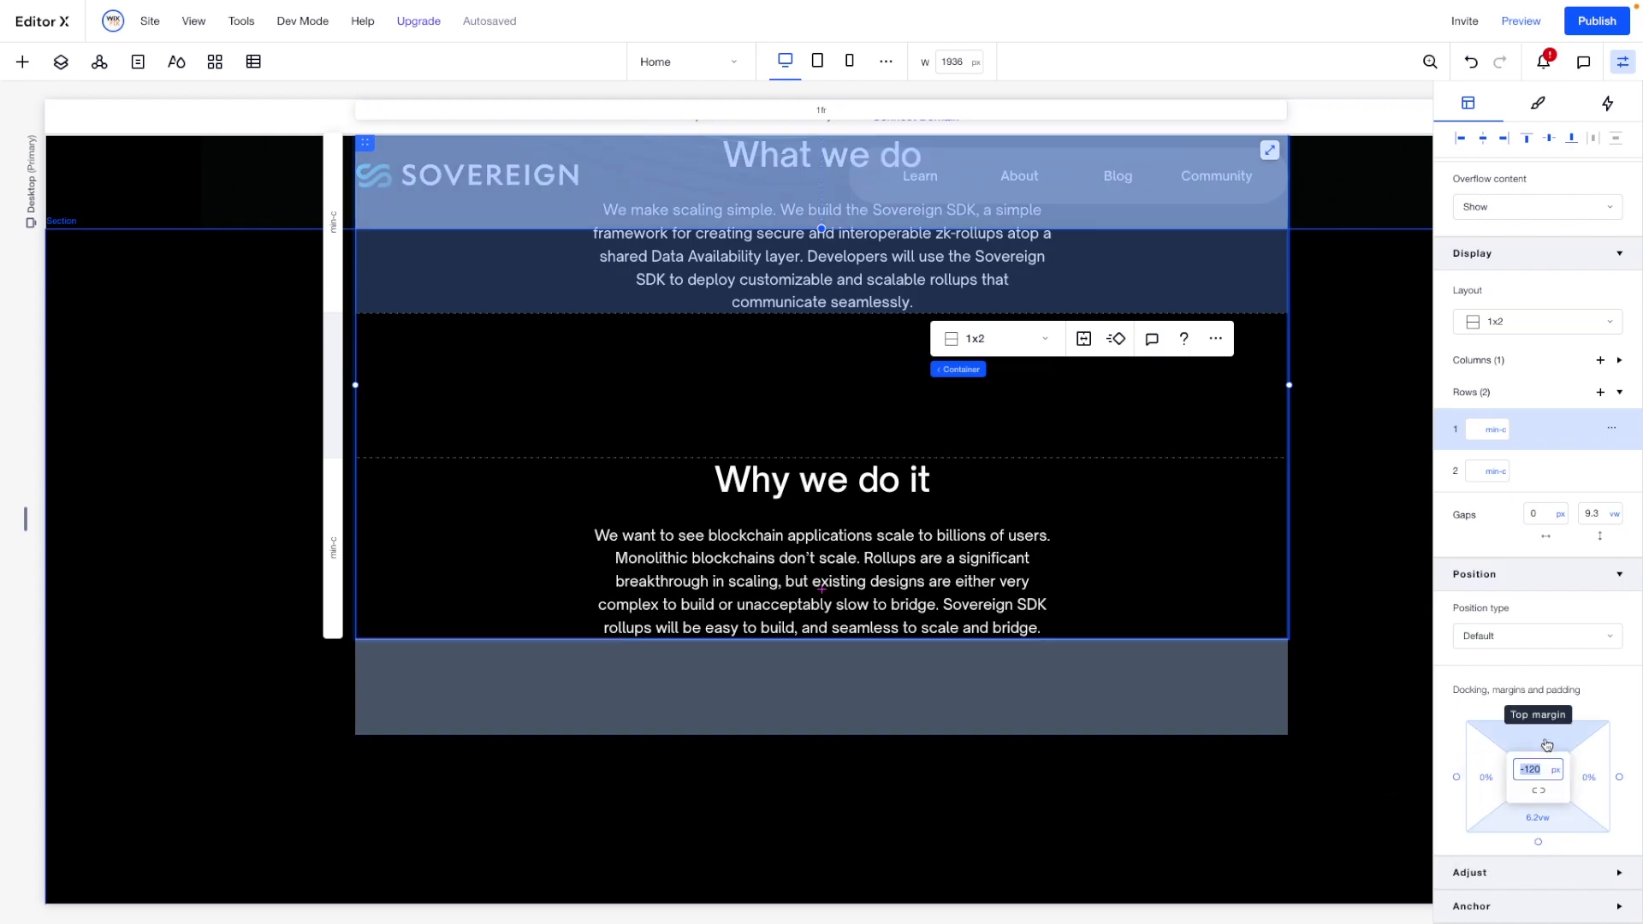
{"action": "left_click", "coordinate": [1556, 771]}
{"action": "left_click", "coordinate": [1532, 853]}
- Set the minimum height of the section behind the text container to None
{"action": "left_click", "coordinate": [1376, 664]}
{"action": "left_click", "coordinate": [1619, 287]}
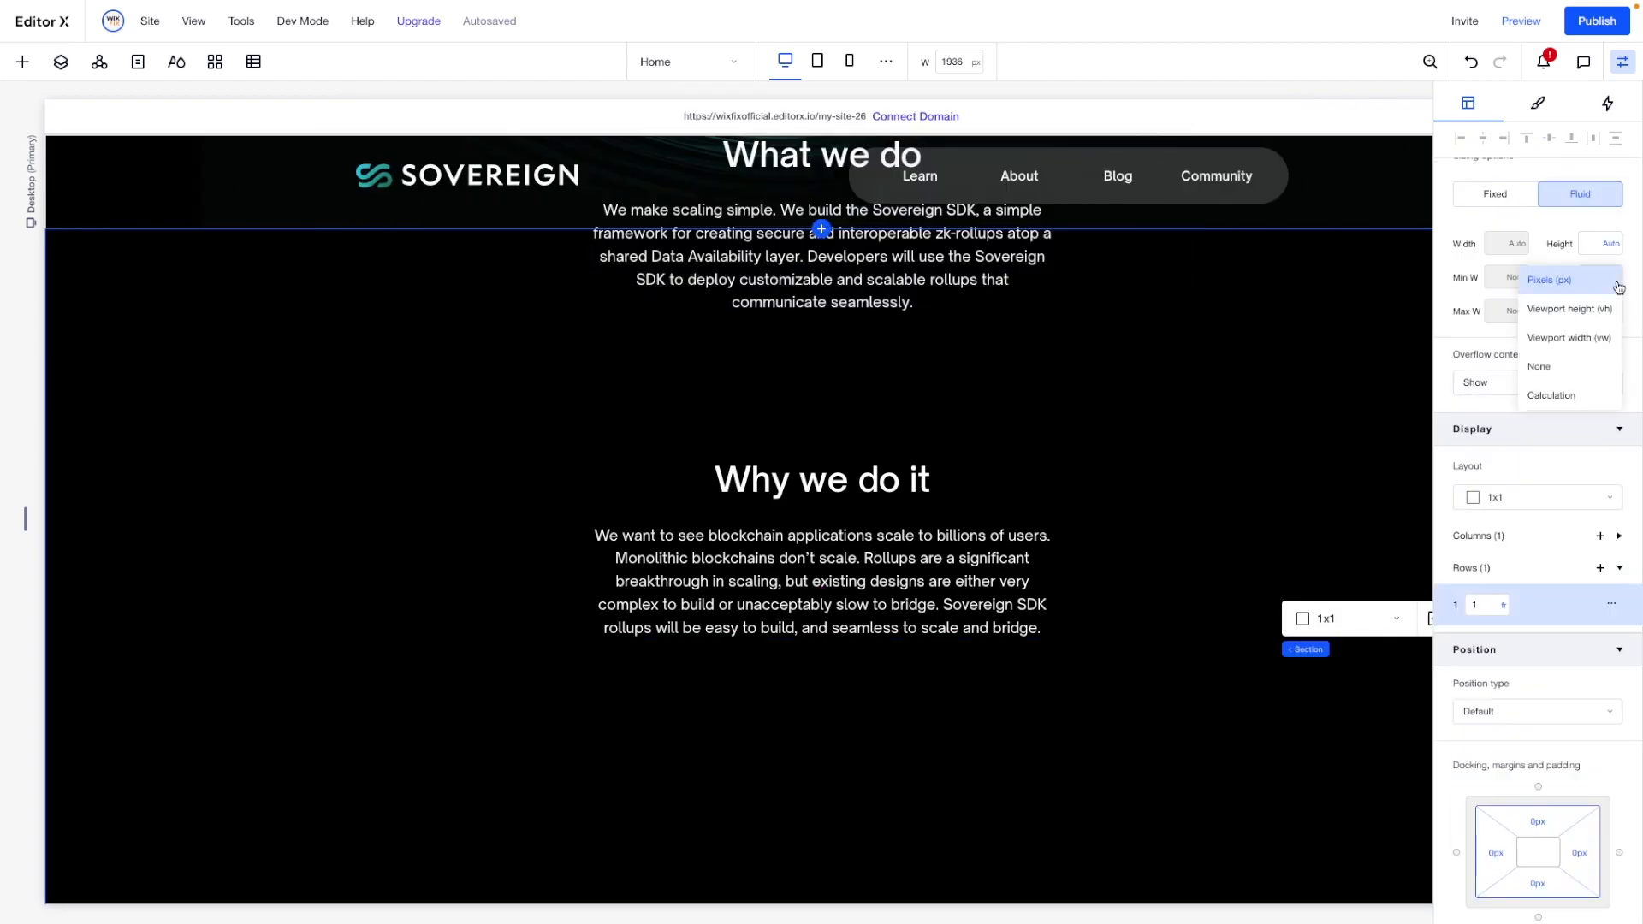
{"action": "left_click", "coordinate": [1551, 366]}
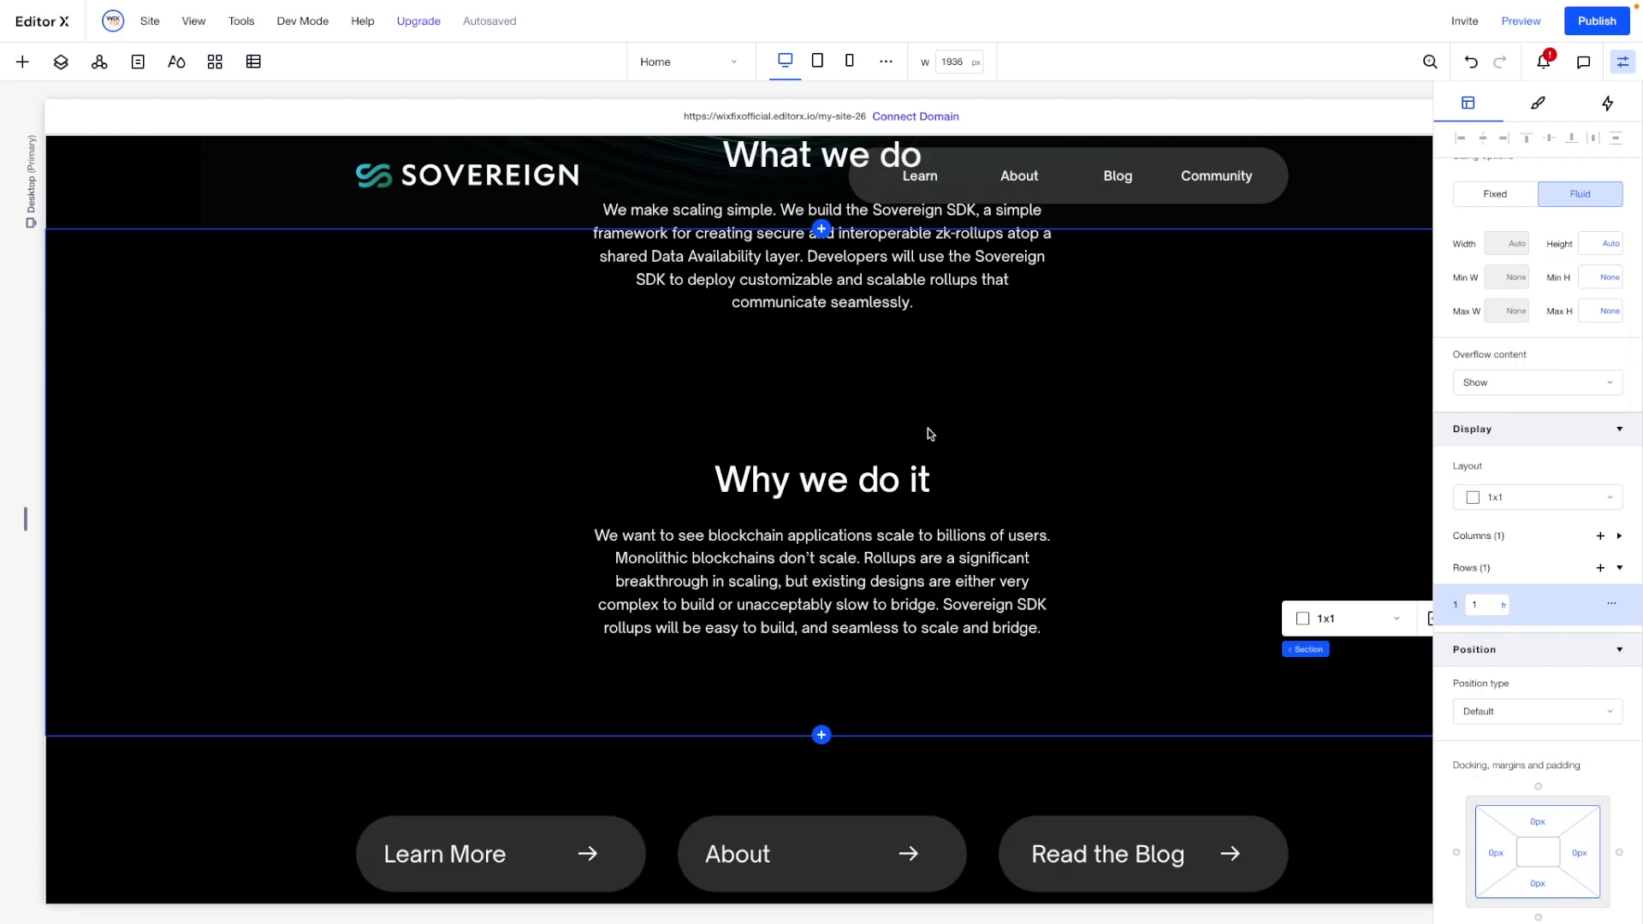
{"action": "scroll", "coordinate": [931, 434], "scroll_direction": "down", "scroll_amount": 3}
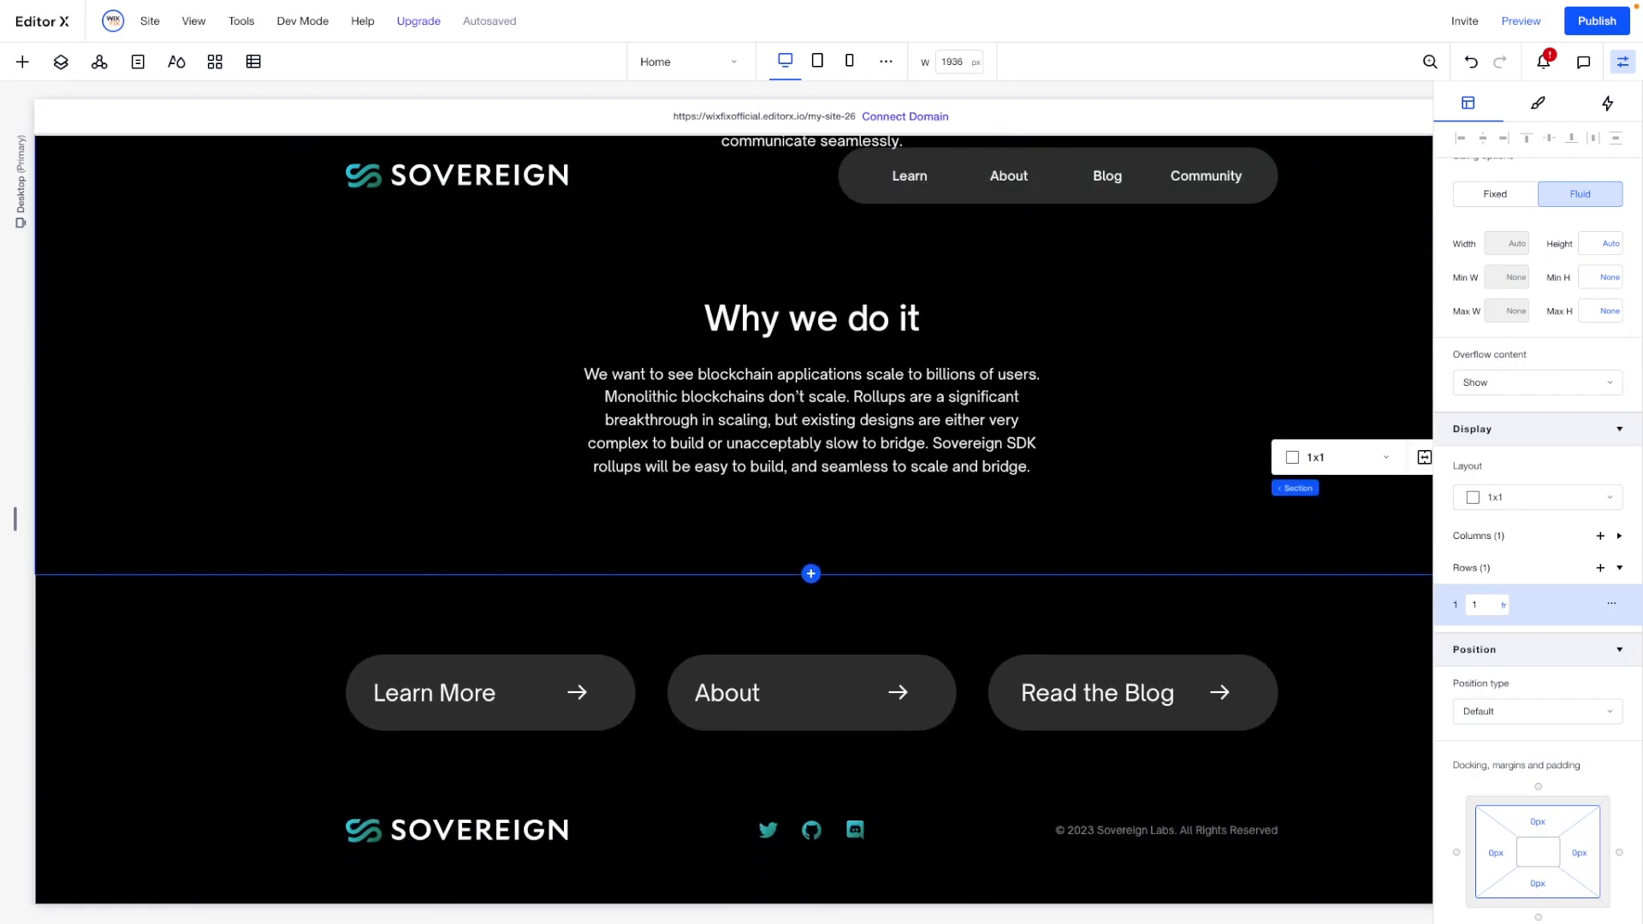
- Insert a blank section between the "Why we do it" section and the footer and give it a black background
{"action": "left_click", "coordinate": [286, 491]}
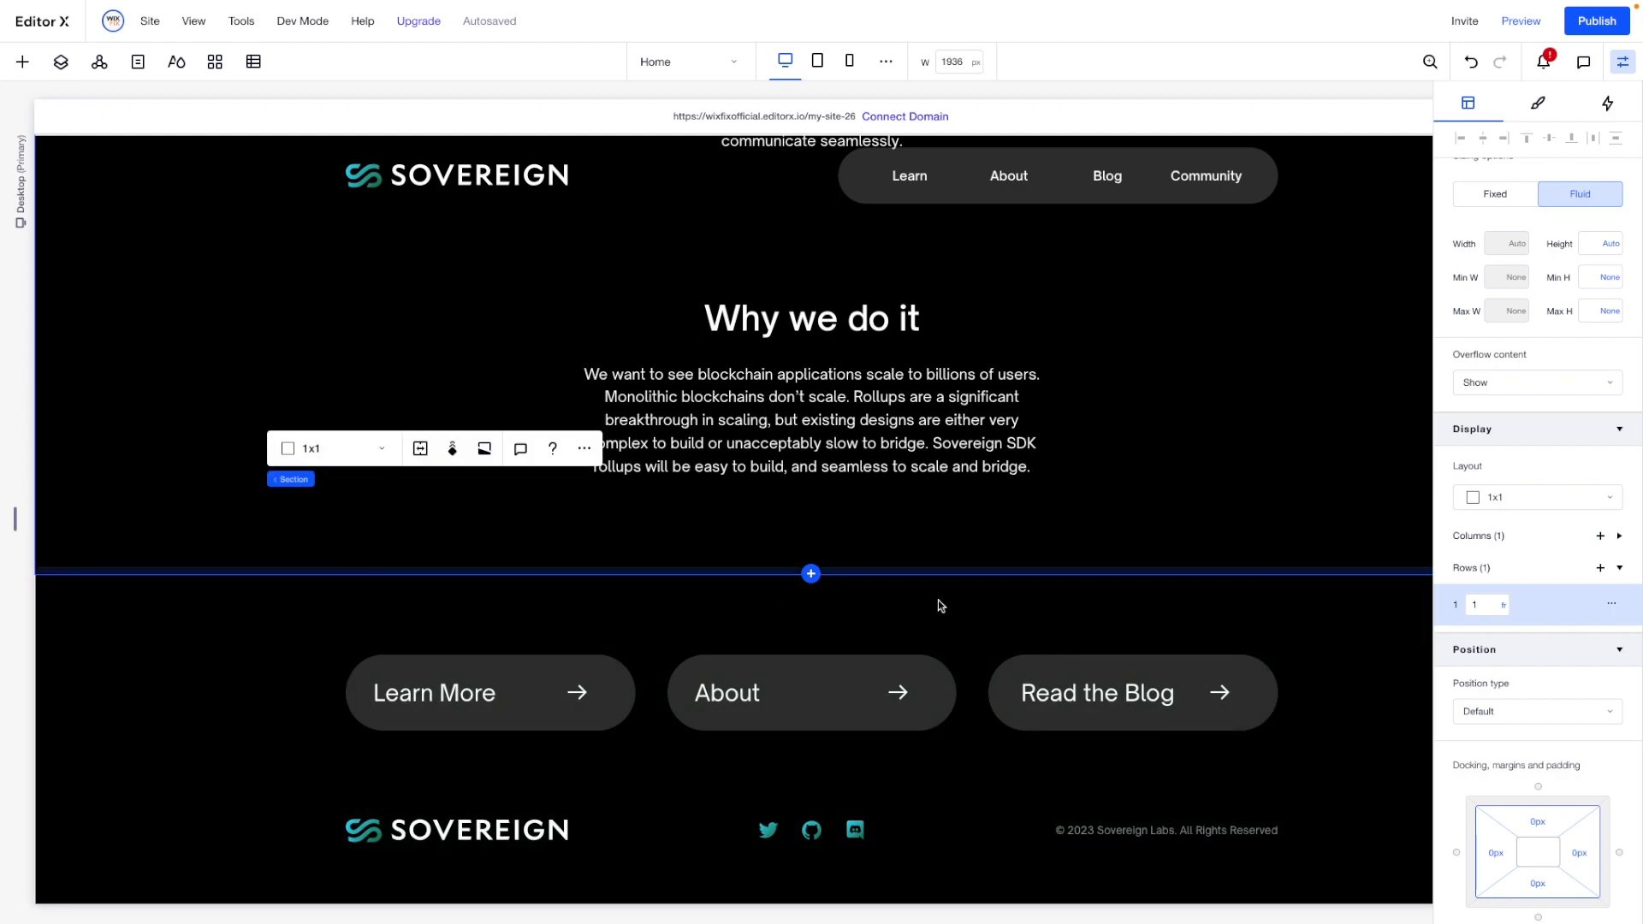
{"action": "left_click", "coordinate": [810, 576]}
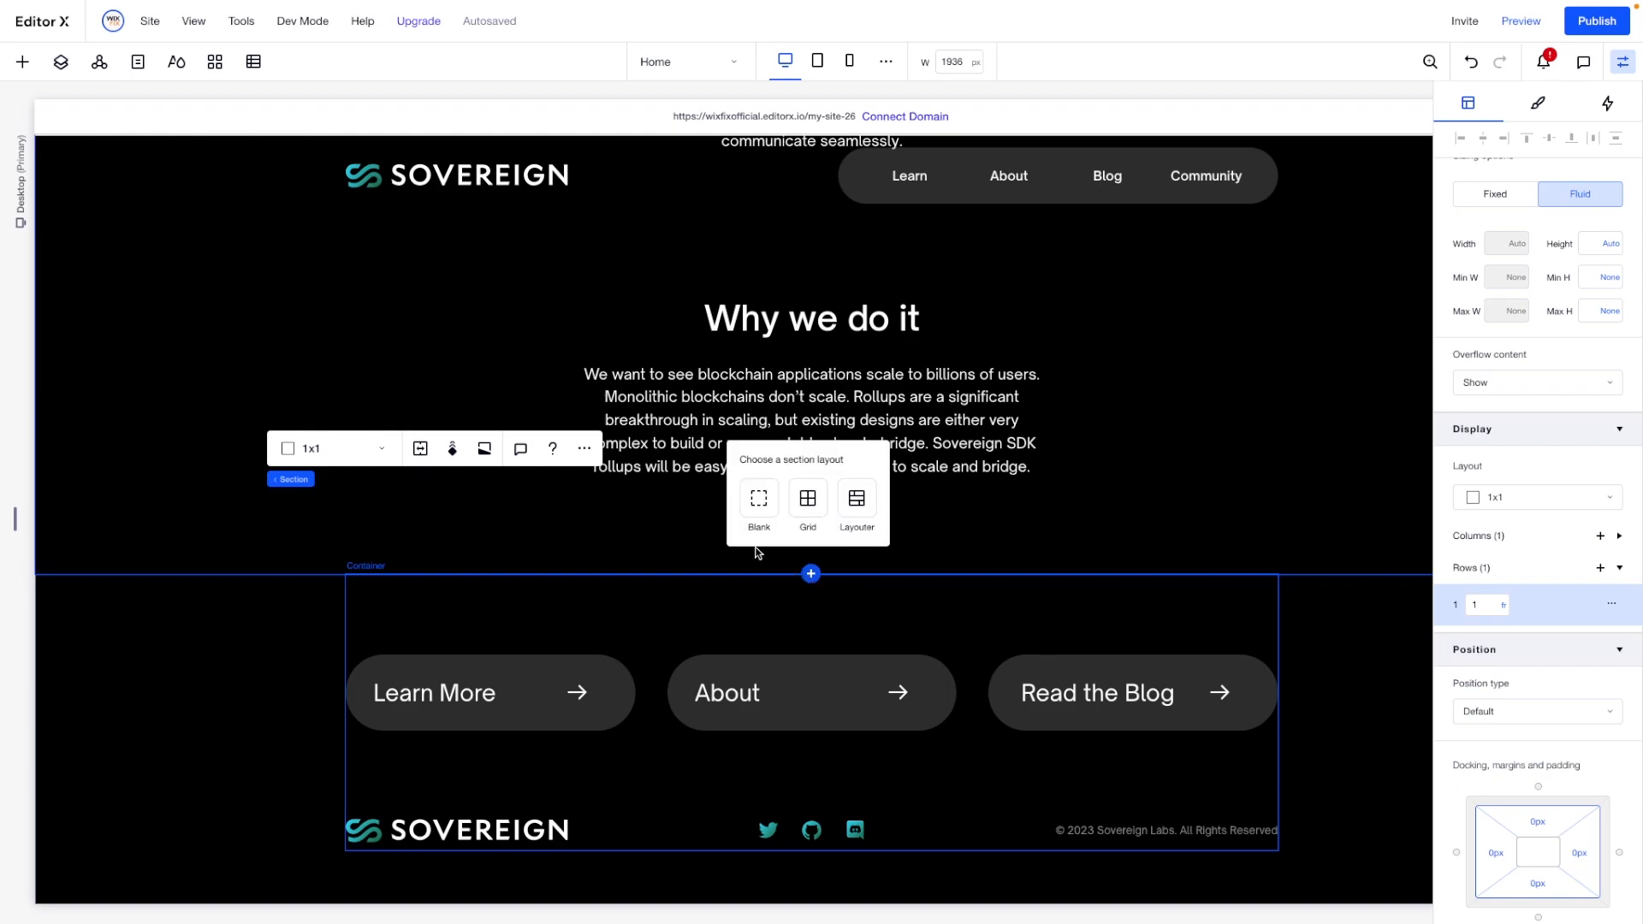
{"action": "left_click", "coordinate": [759, 500]}
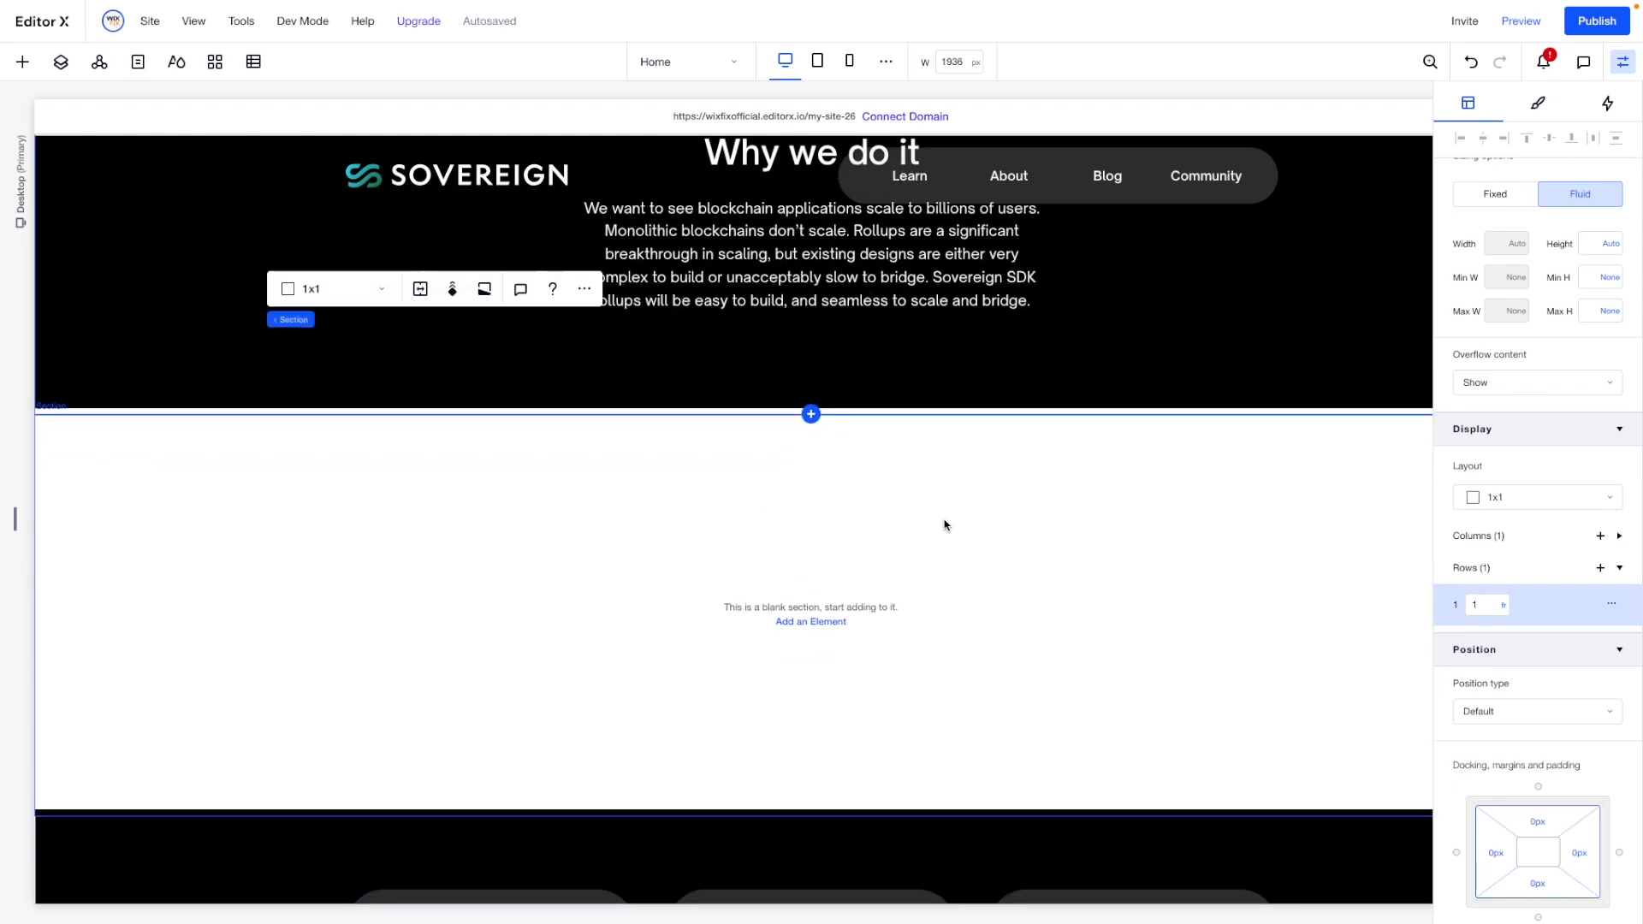
{"action": "left_click", "coordinate": [1538, 103]}
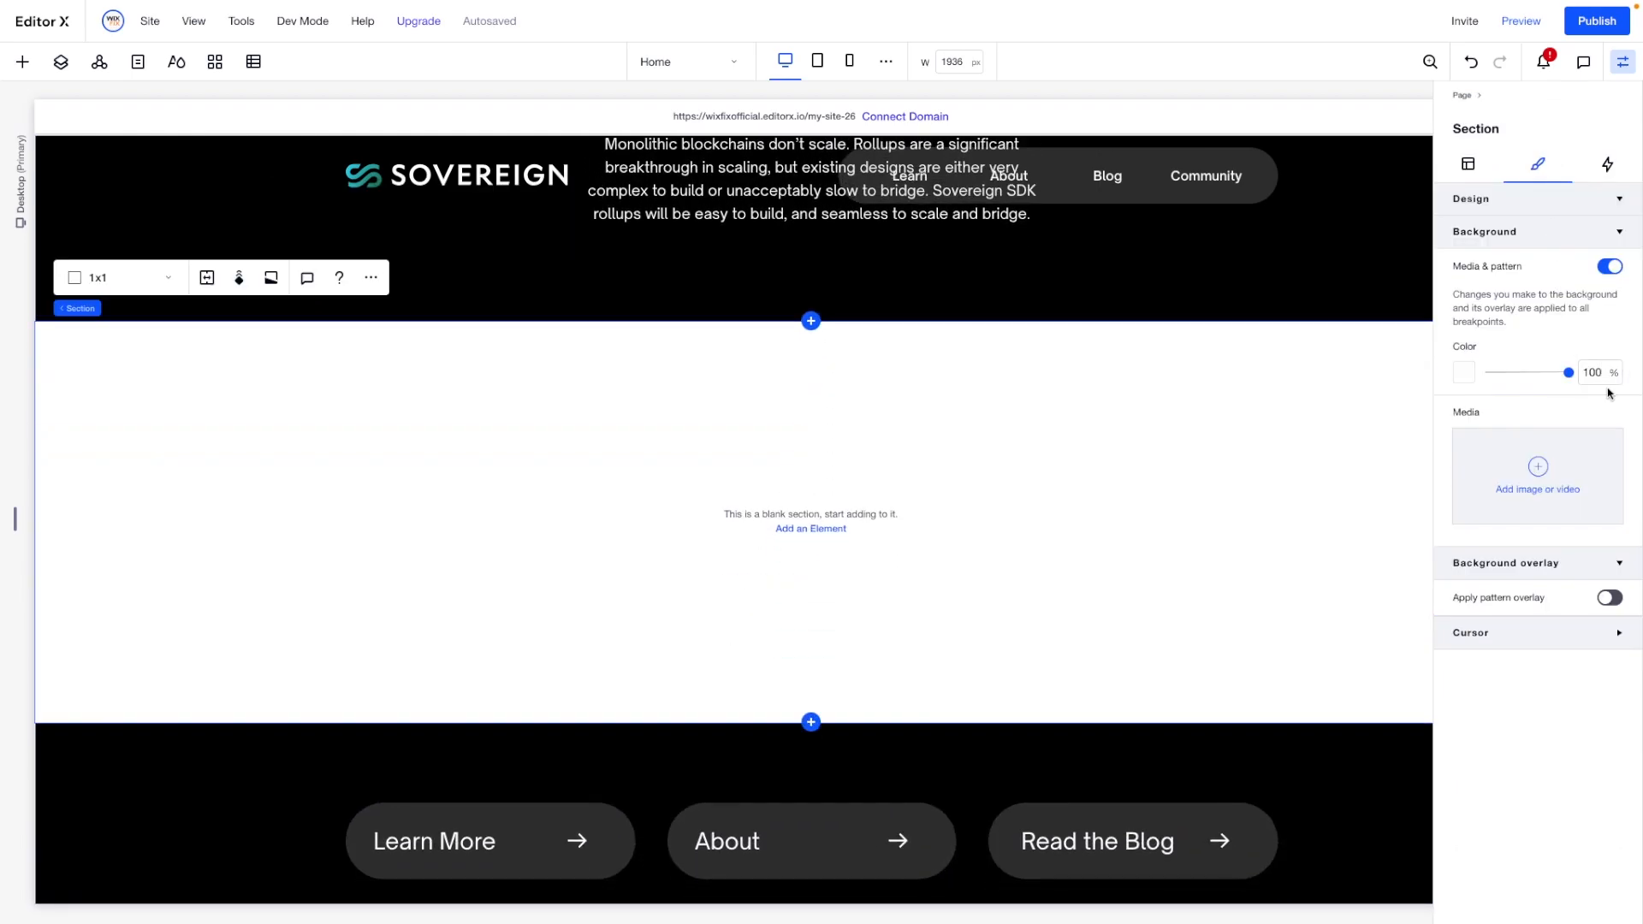
{"action": "left_click", "coordinate": [1466, 374]}
{"action": "left_click", "coordinate": [1609, 508]}
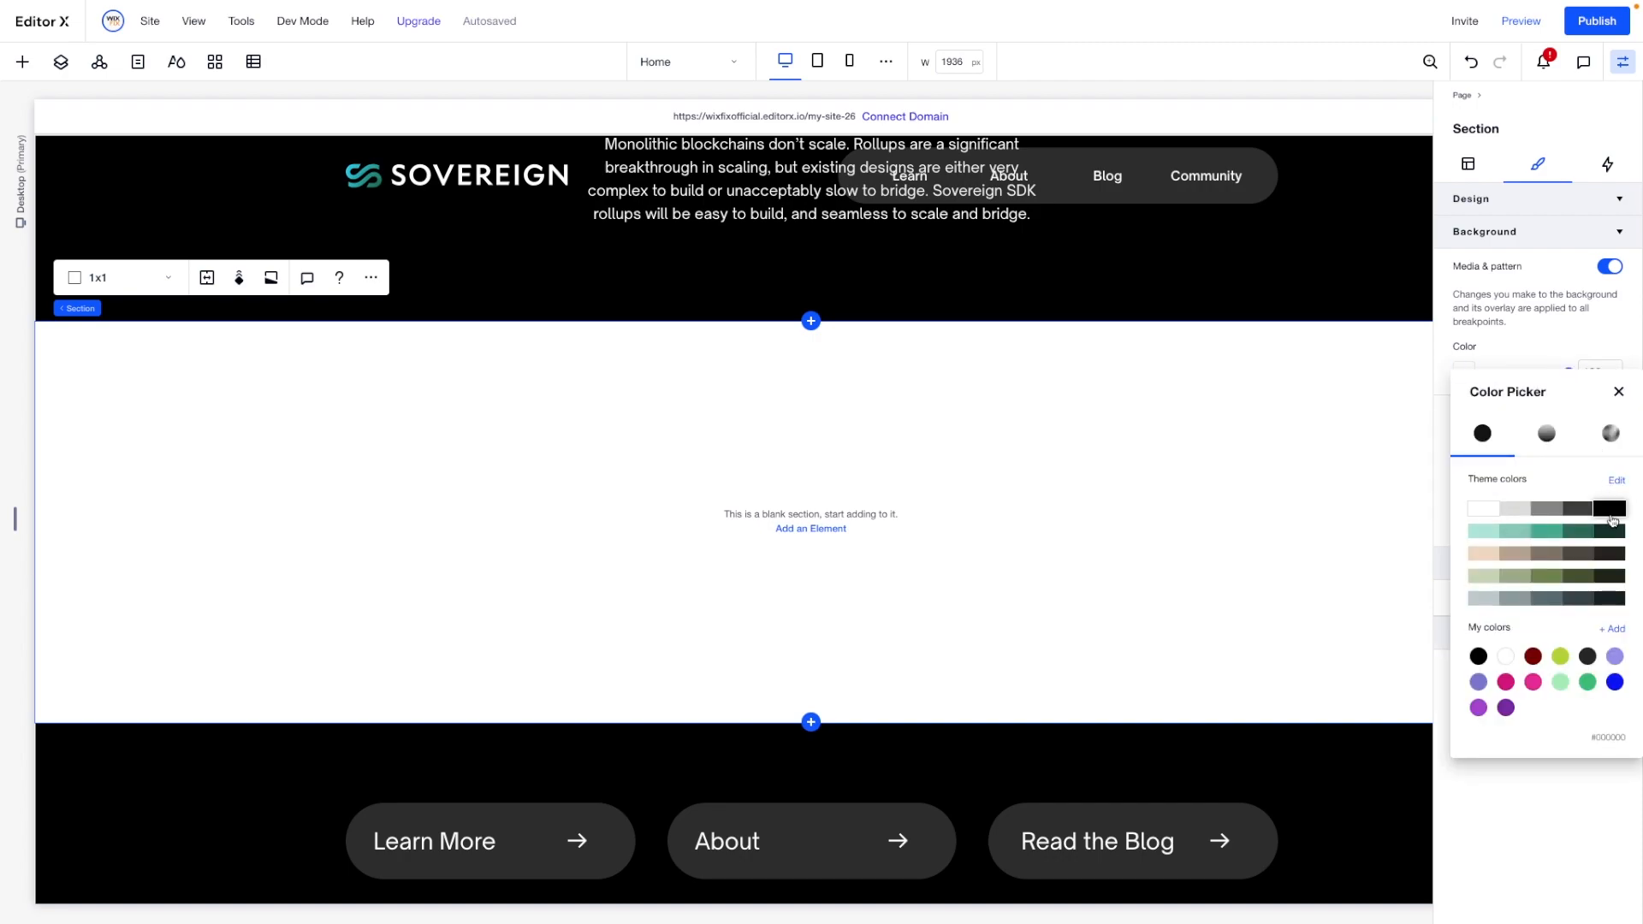
{"action": "left_click", "coordinate": [1619, 392]}
- Set the new black section's minimum height to 900 px
{"action": "left_click", "coordinate": [1469, 164]}
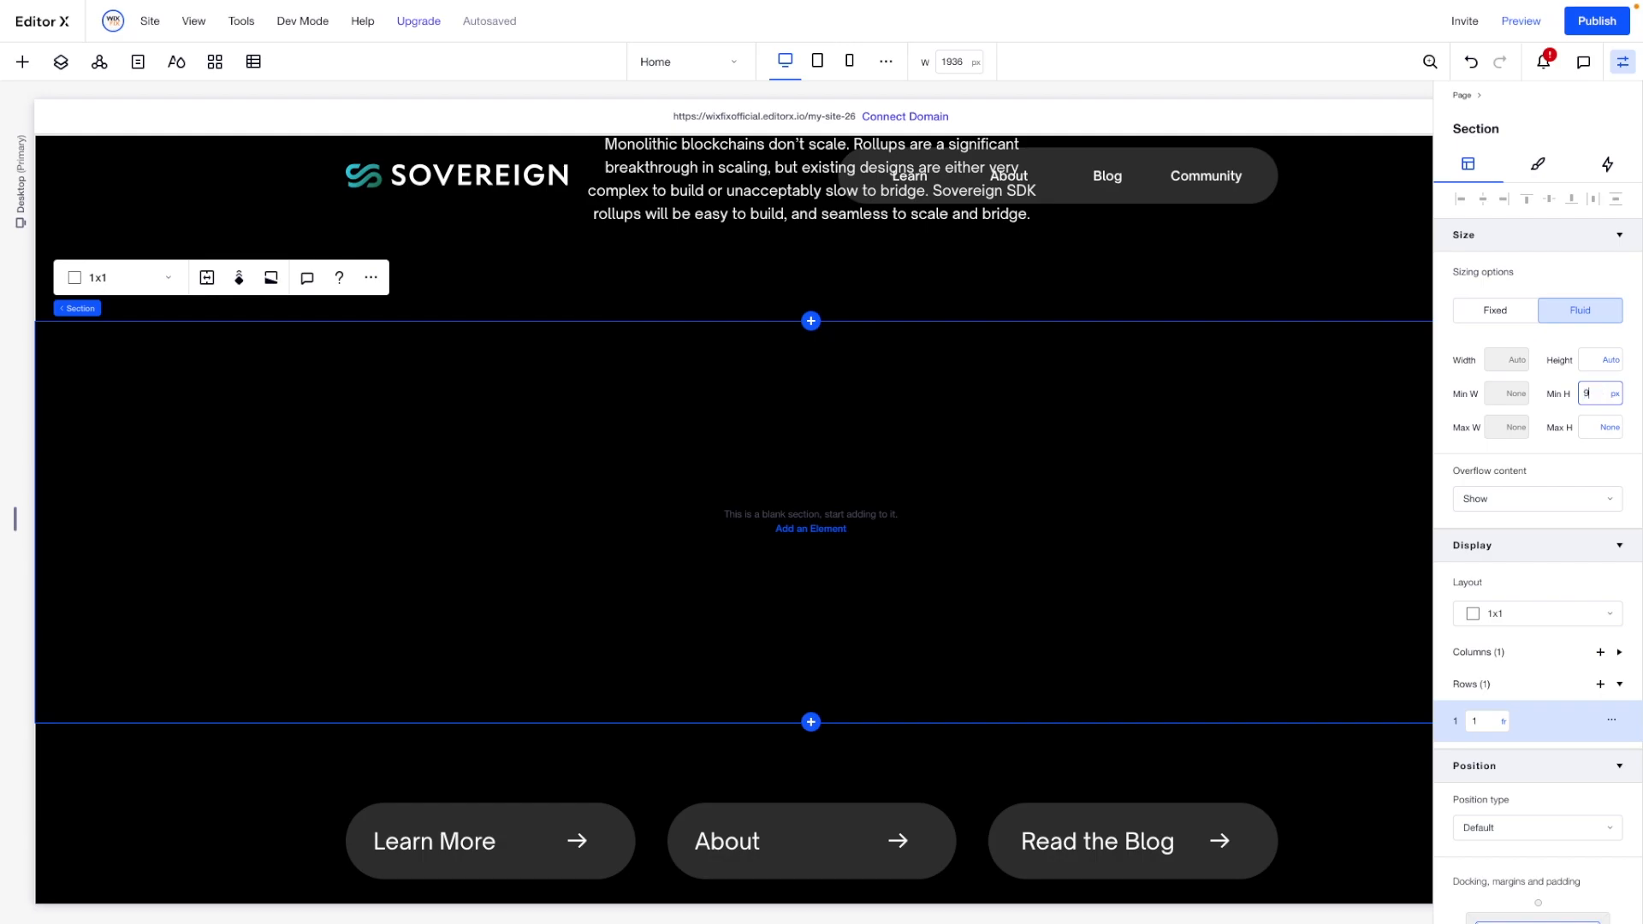
{"action": "key", "text": "Return"}
{"action": "scroll", "coordinate": [453, 444], "scroll_direction": "down", "scroll_amount": 2}
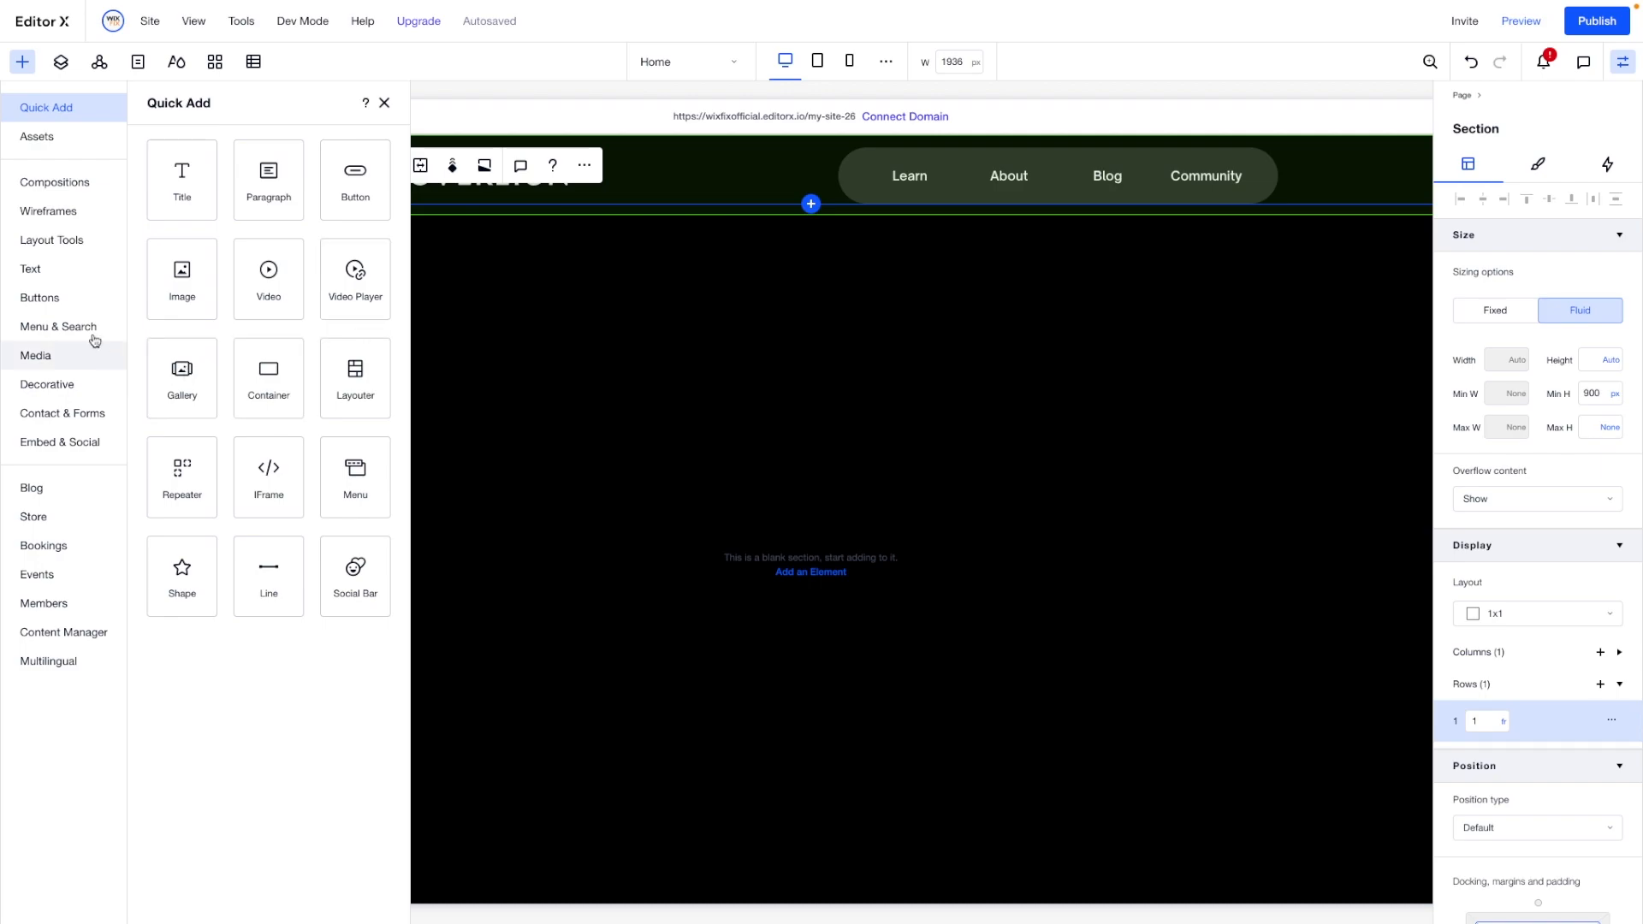
{"action": "left_click", "coordinate": [34, 239]}
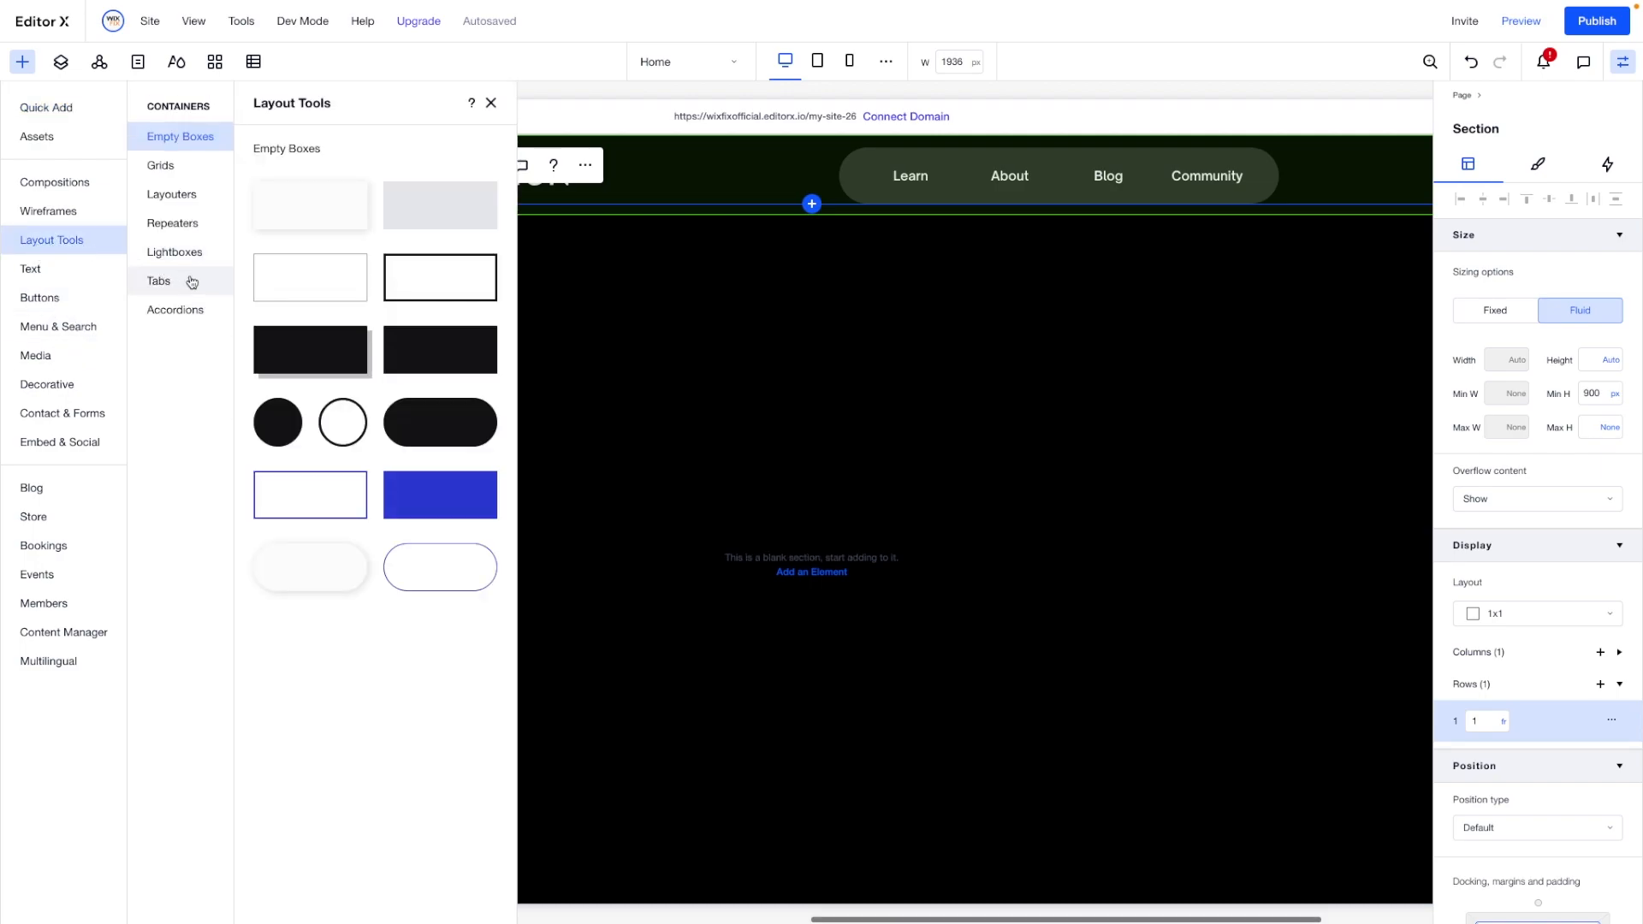
{"action": "left_click", "coordinate": [176, 309]}
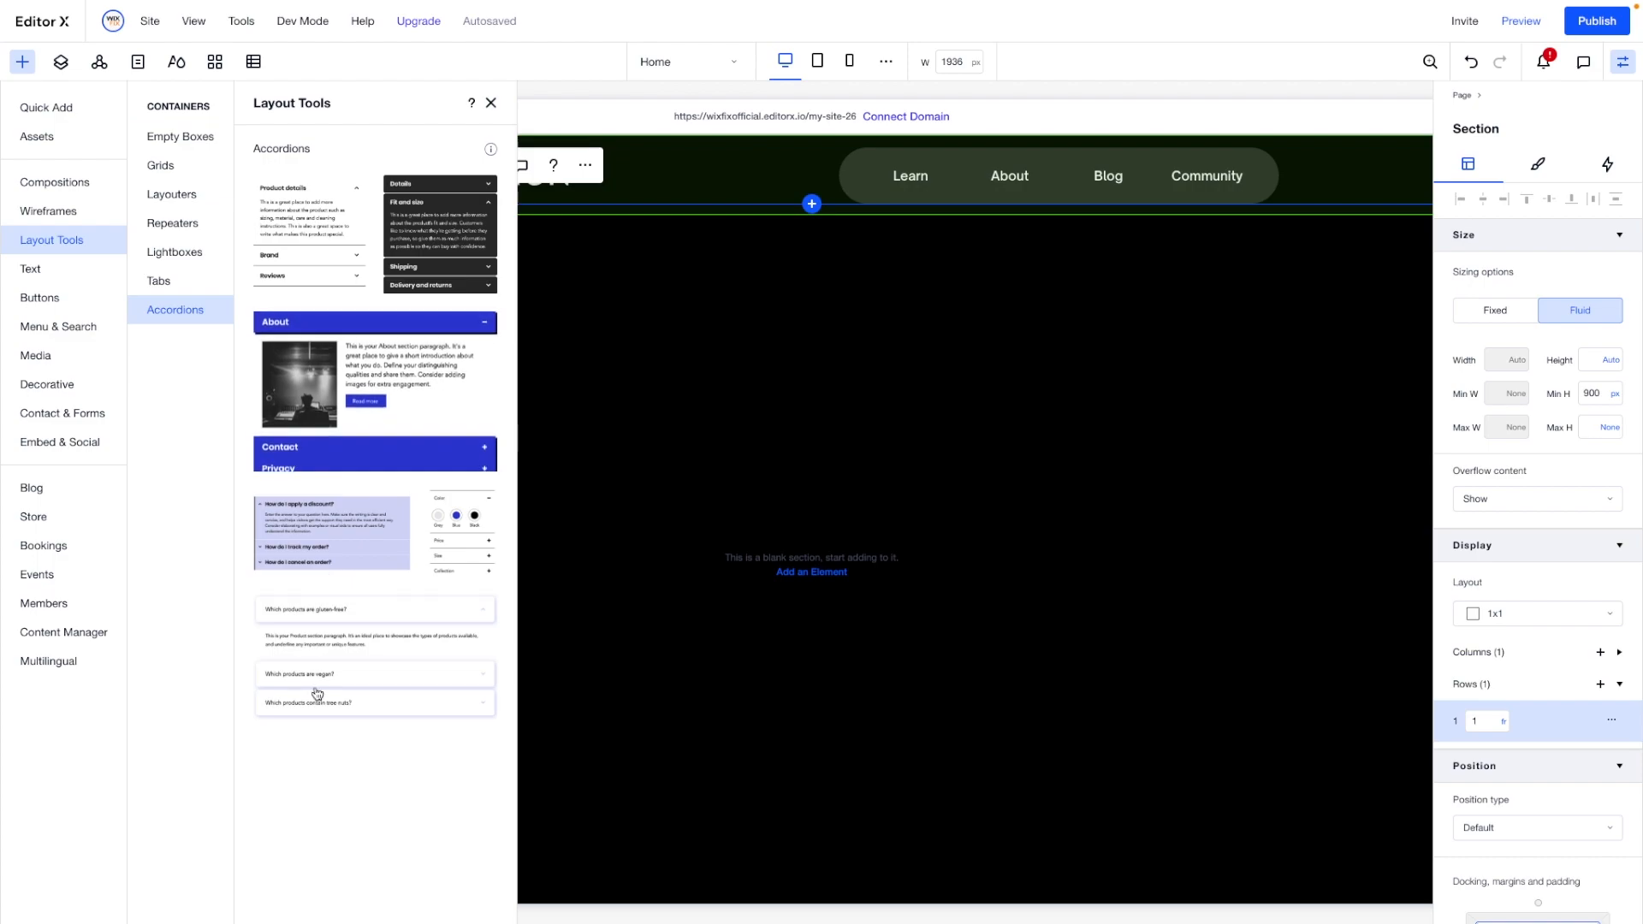
{"action": "left_click_drag", "start_coordinate": [313, 641], "coordinate": [854, 409]}
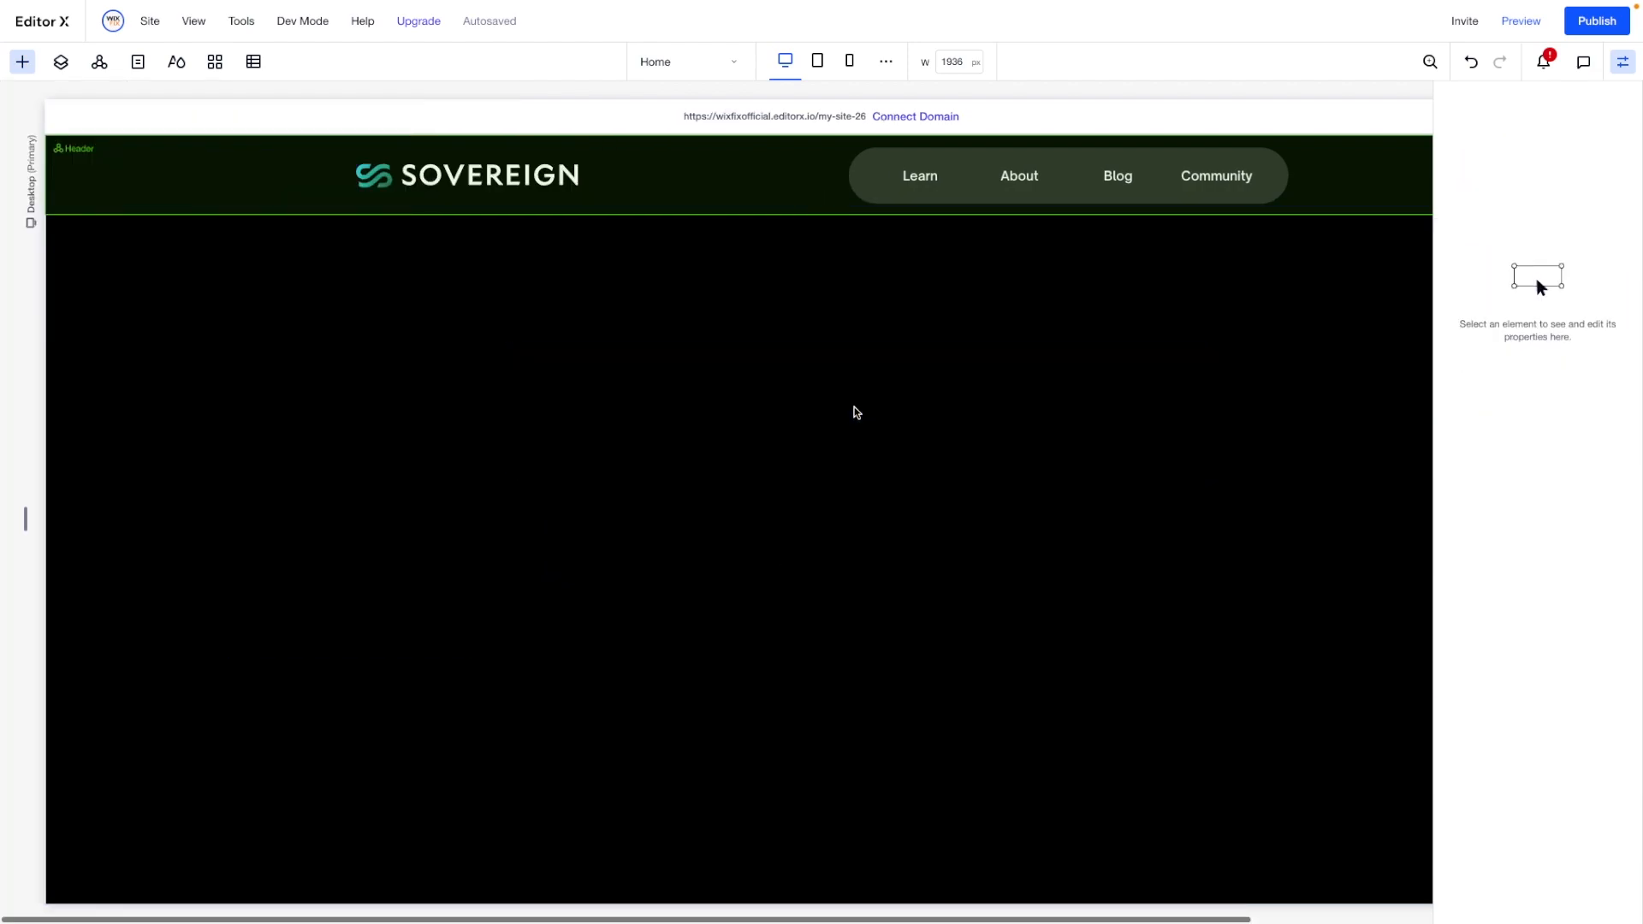
{"action": "key", "text": "Delete"}
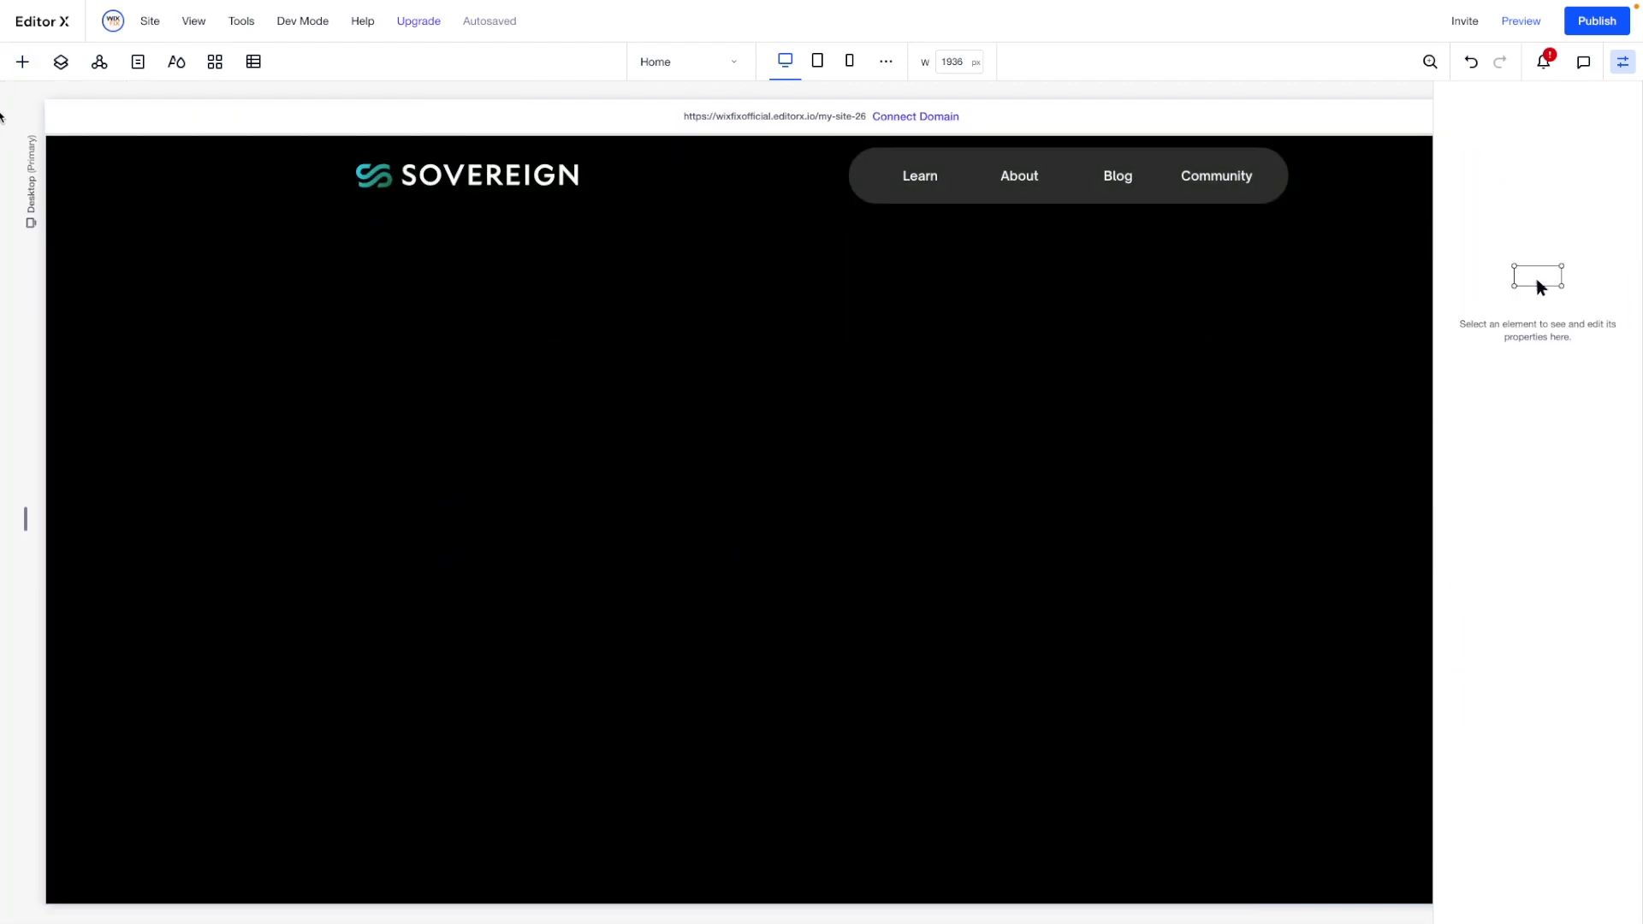
- Place an empty container in the new black section
{"action": "left_click", "coordinate": [23, 62]}
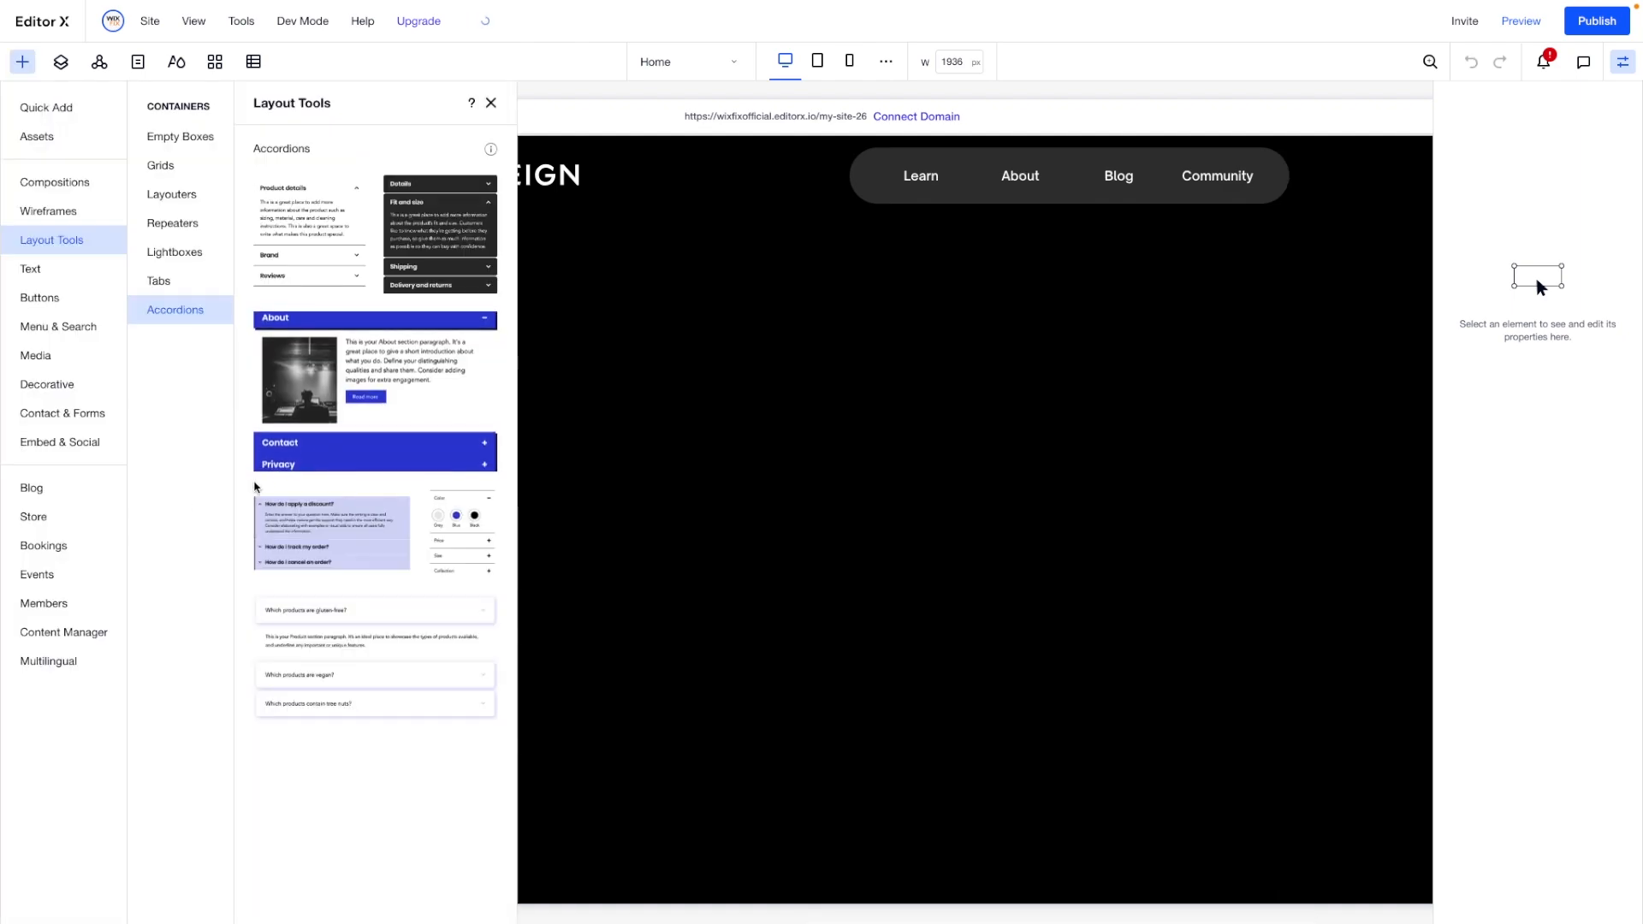
{"action": "left_click", "coordinate": [28, 107]}
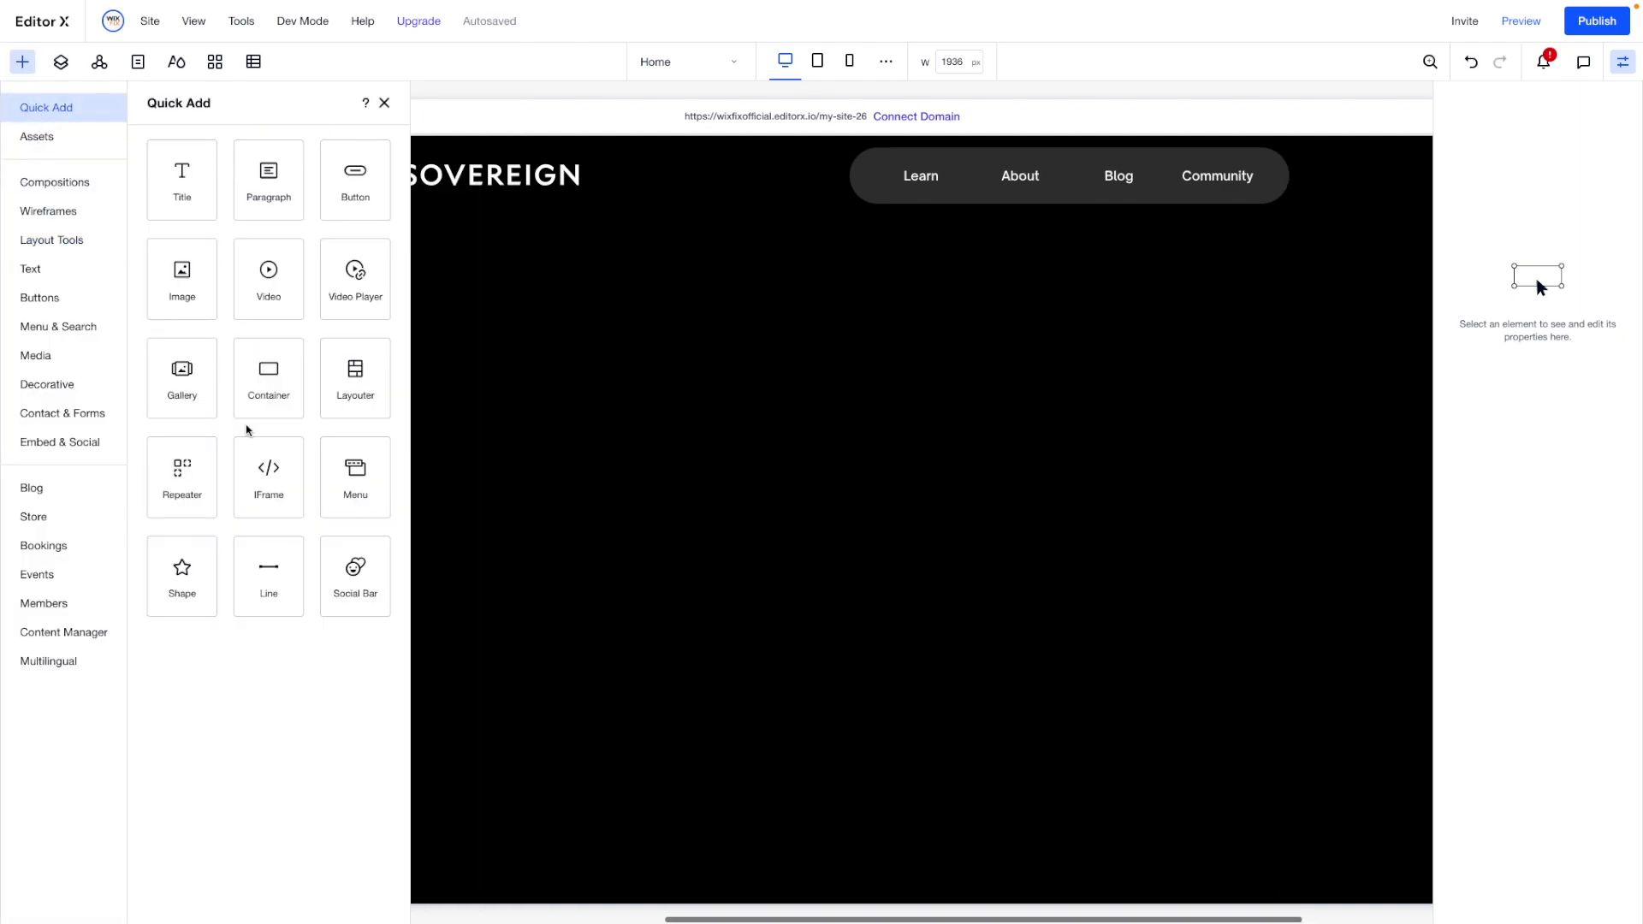
{"action": "left_click", "coordinate": [268, 387]}
{"action": "left_click_drag", "start_coordinate": [268, 386], "coordinate": [807, 444]}
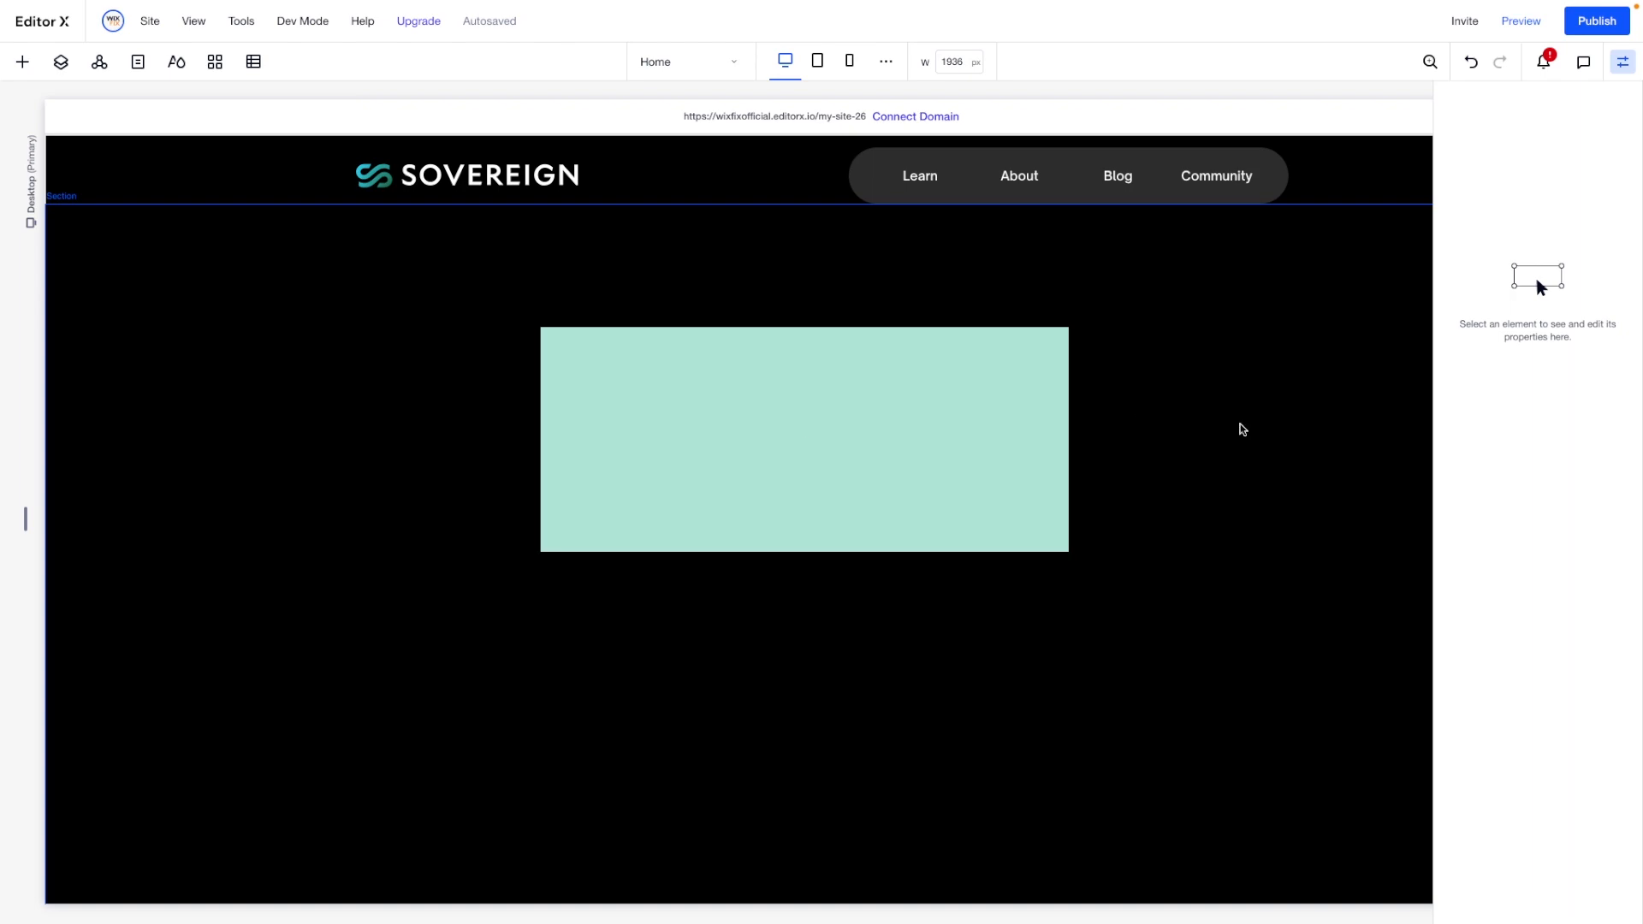
- Set the container's width to 60% and its minimum width and height to 900 px, and align it to the section's top centre
{"action": "left_click", "coordinate": [1510, 361]}
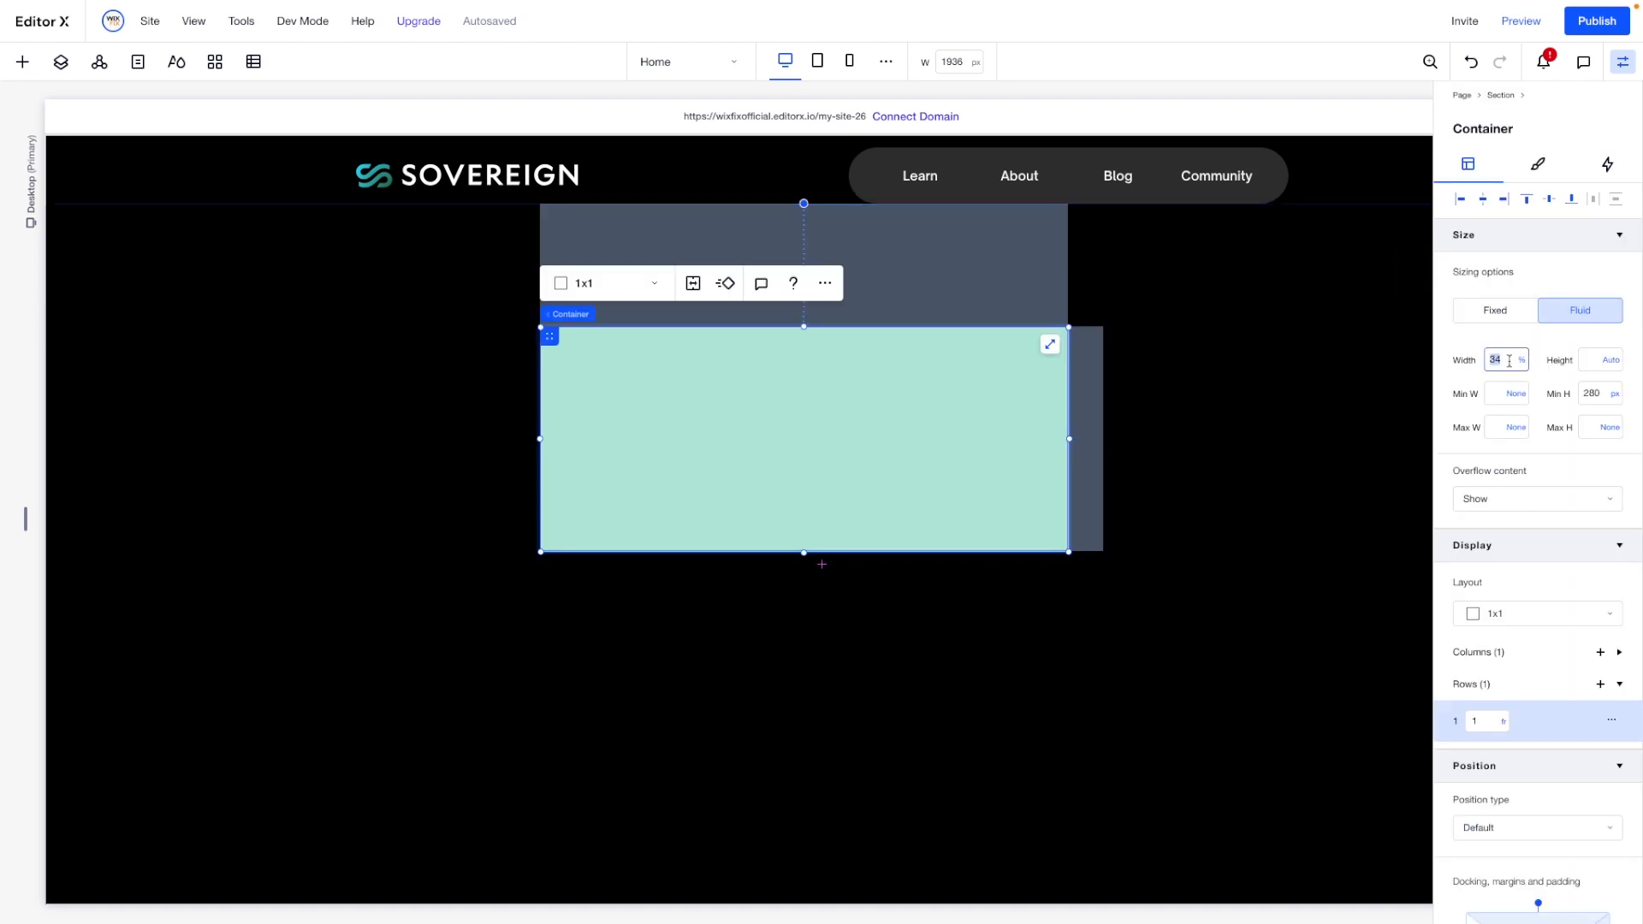
{"action": "key", "text": "Tab"}
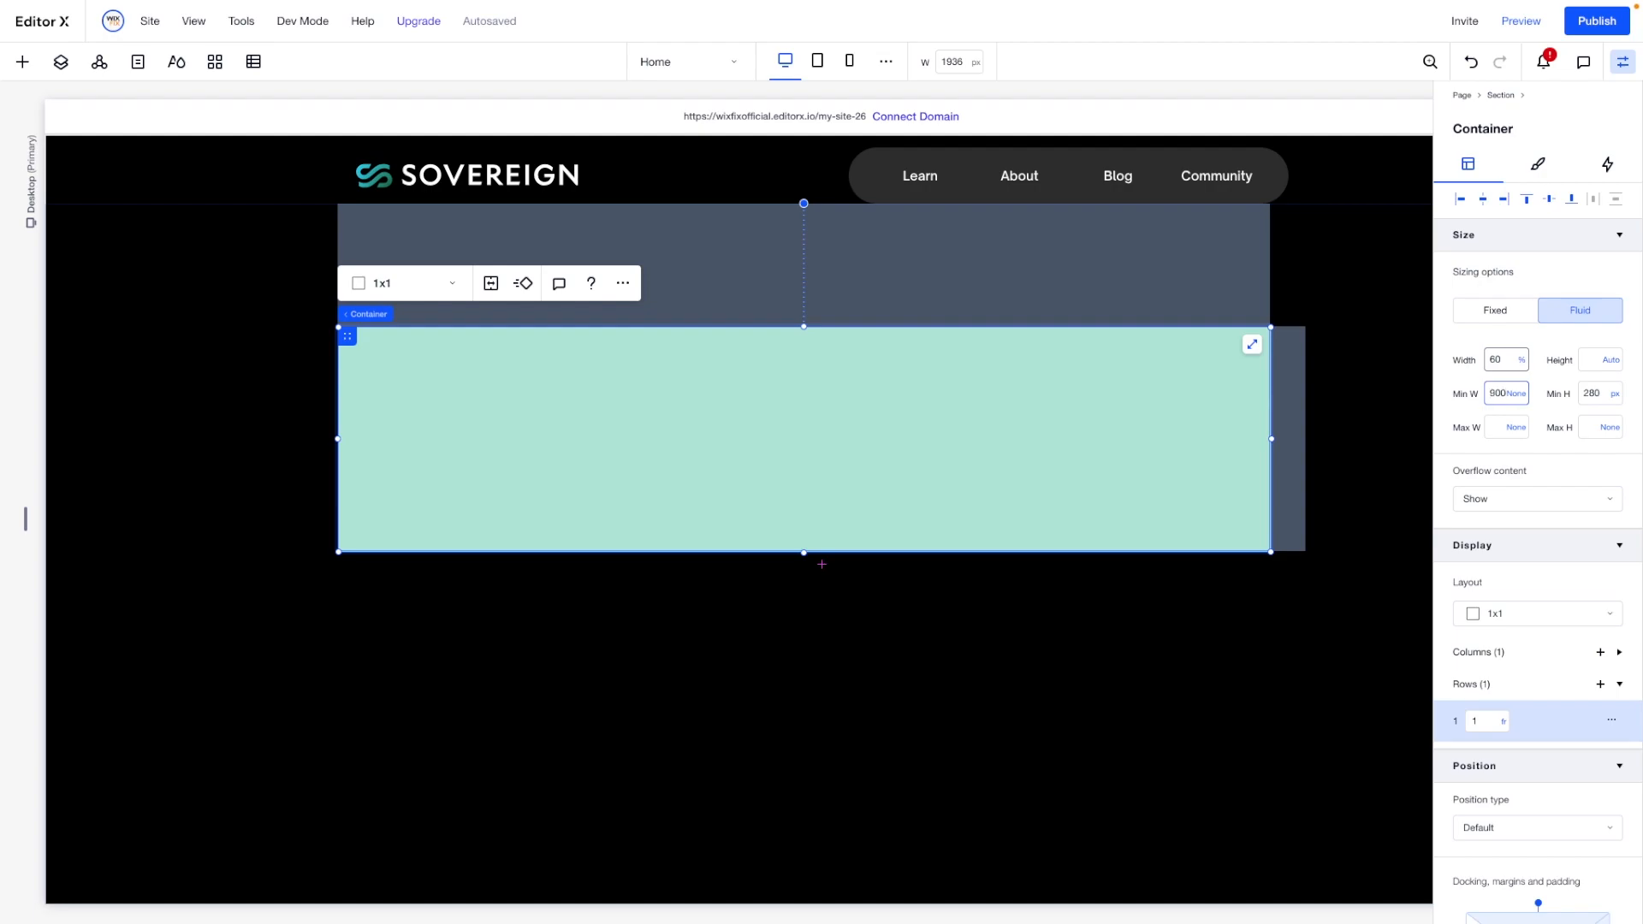
{"action": "type", "text": "900"}
{"action": "key", "text": "Return"}
{"action": "left_click", "coordinate": [1603, 401]}
{"action": "key", "text": "Return"}
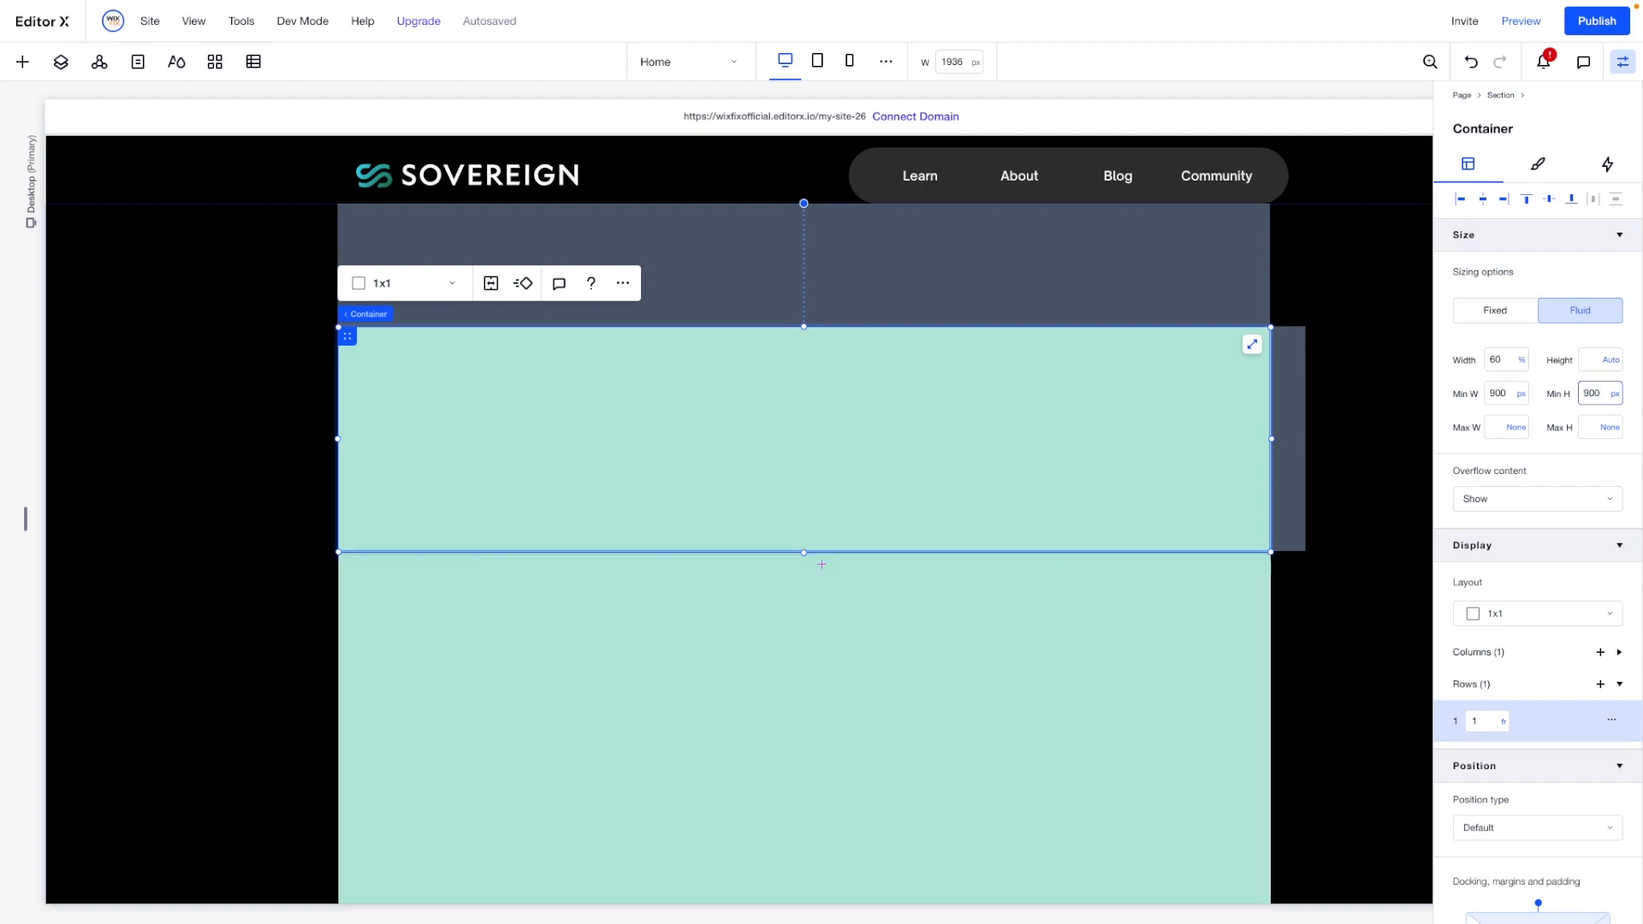
{"action": "left_click", "coordinate": [1523, 203]}
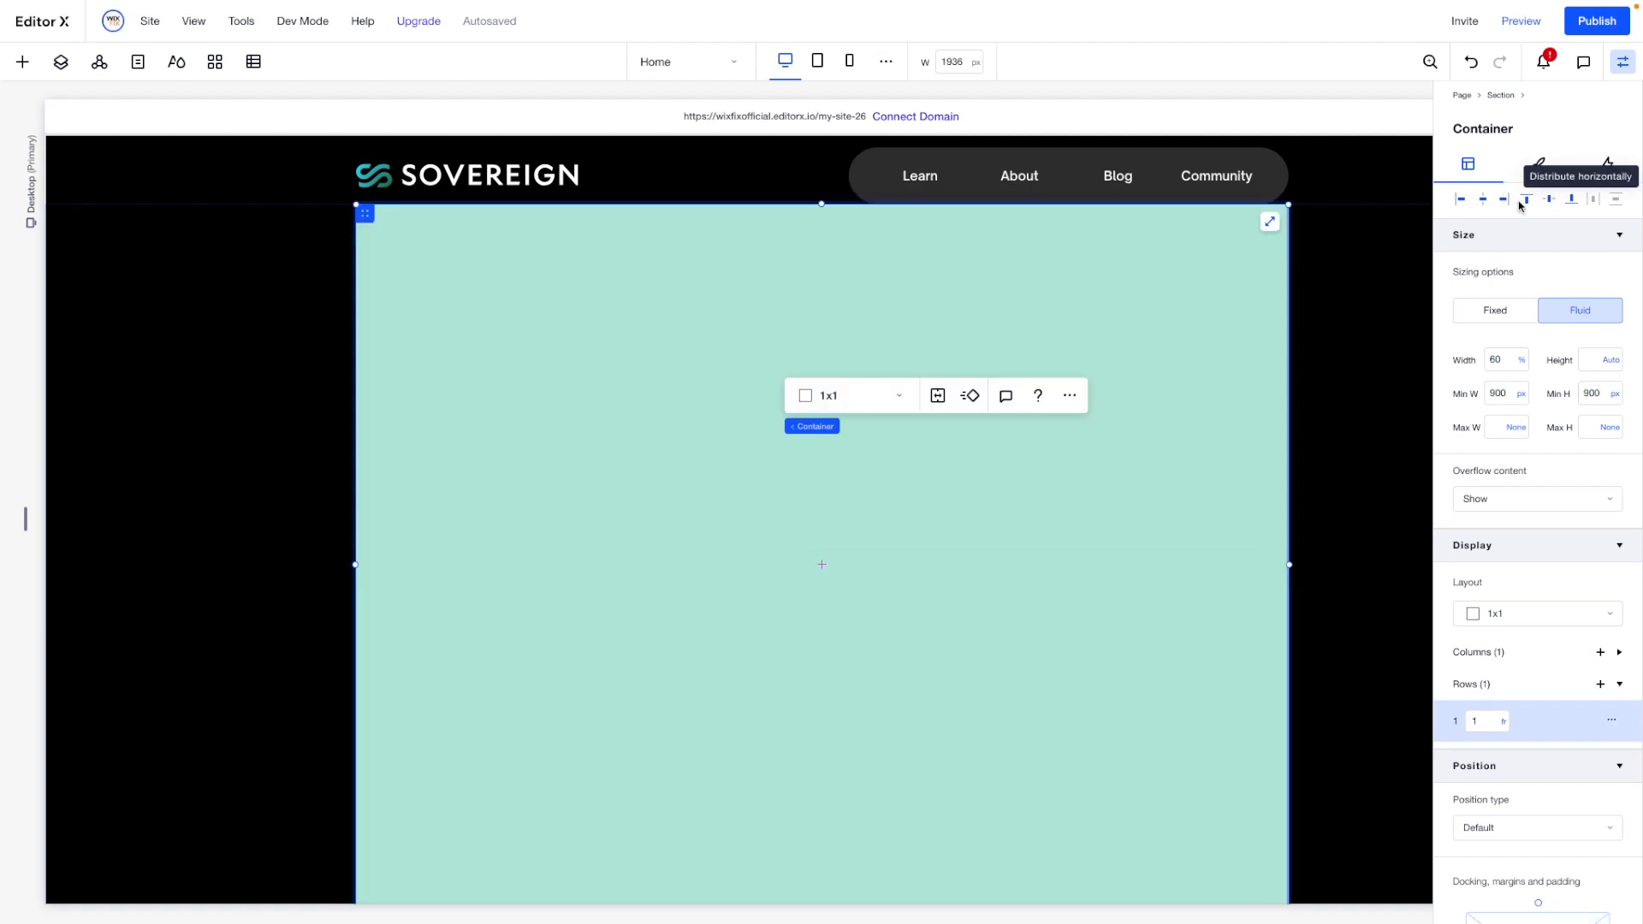
- Set the container's background opacity to 0% and change its grid layout to 1x2
{"action": "left_click", "coordinate": [1539, 163]}
{"action": "double_click", "coordinate": [1590, 286]}
{"action": "type", "text": "0"}
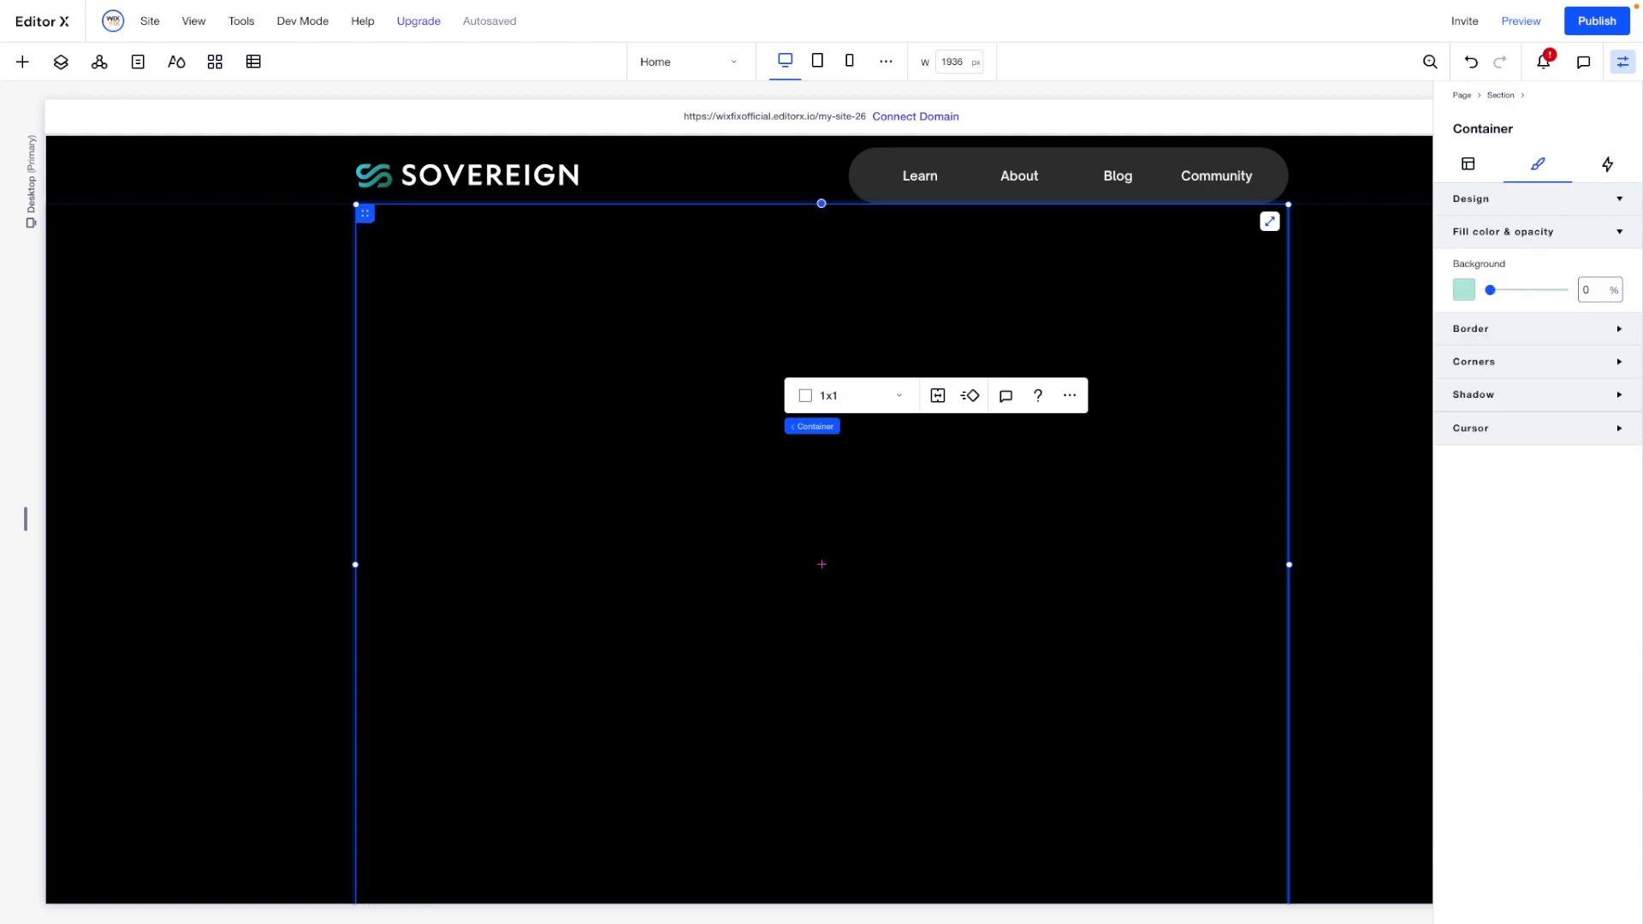
{"action": "left_click", "coordinate": [877, 390]}
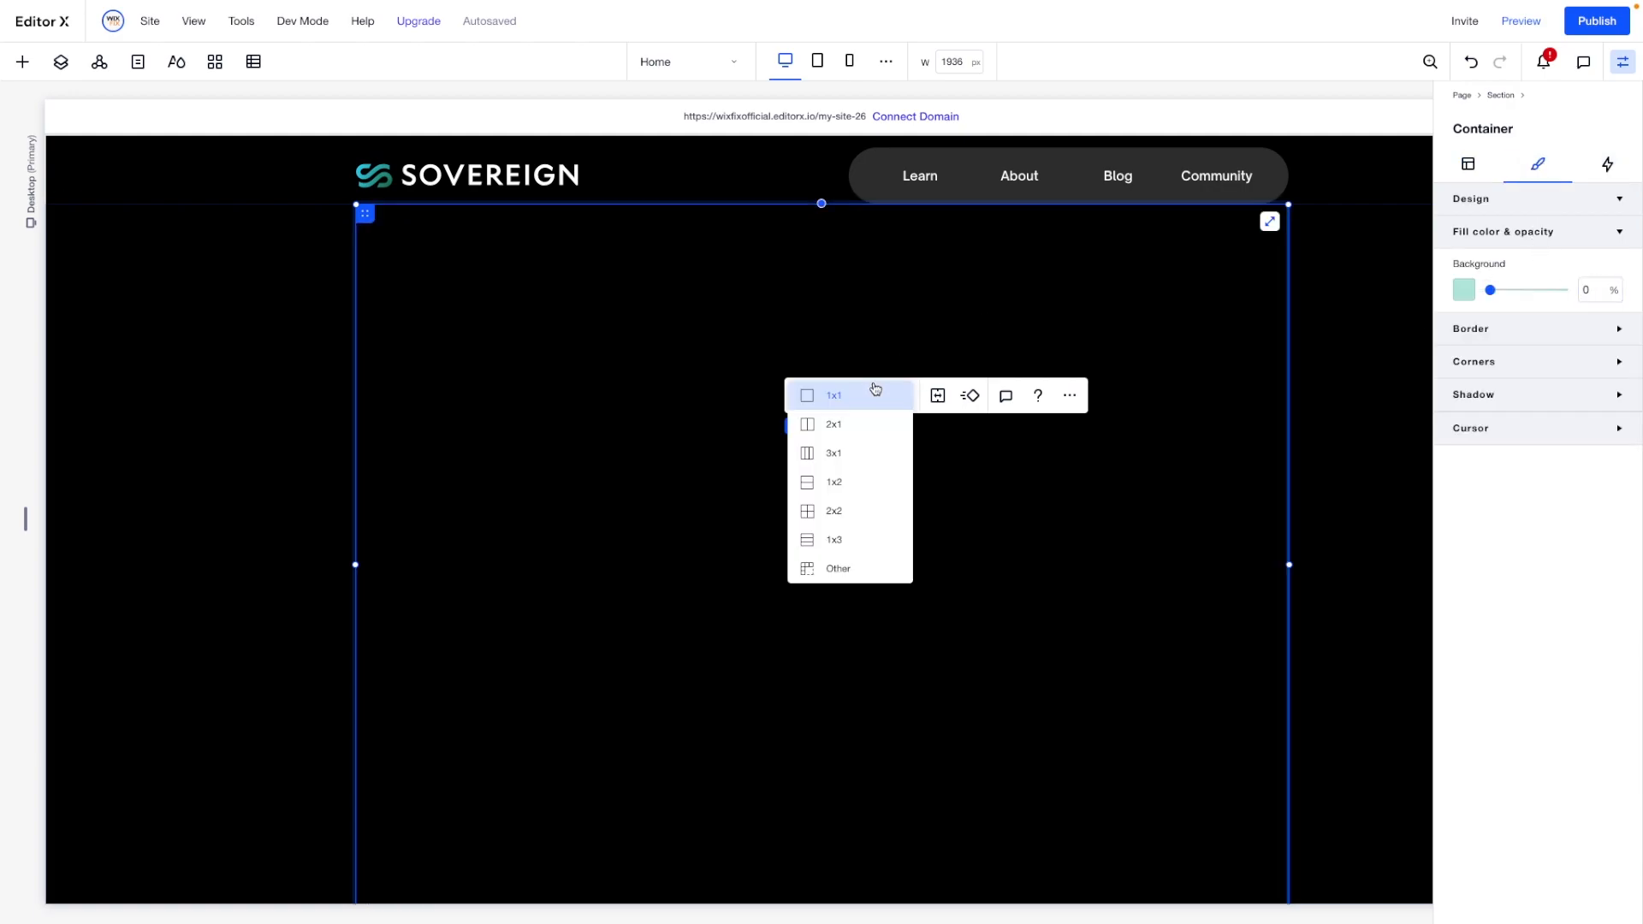
{"action": "left_click", "coordinate": [849, 490]}
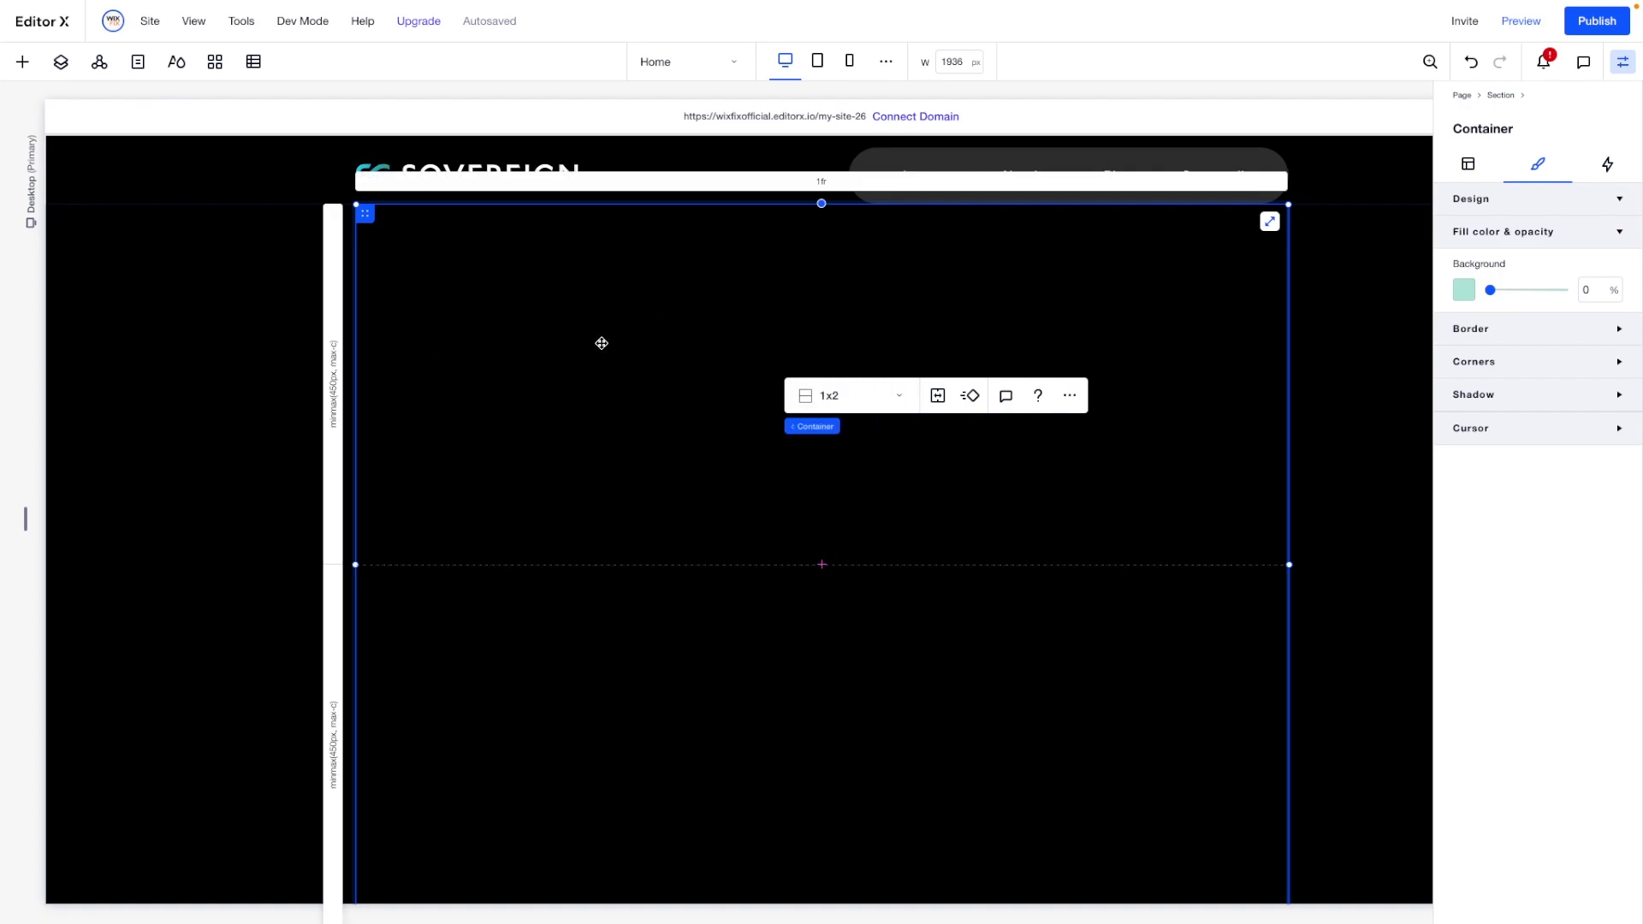
- Add a title to the container's upper row with the text "Open Positions"
{"action": "left_click", "coordinate": [22, 62]}
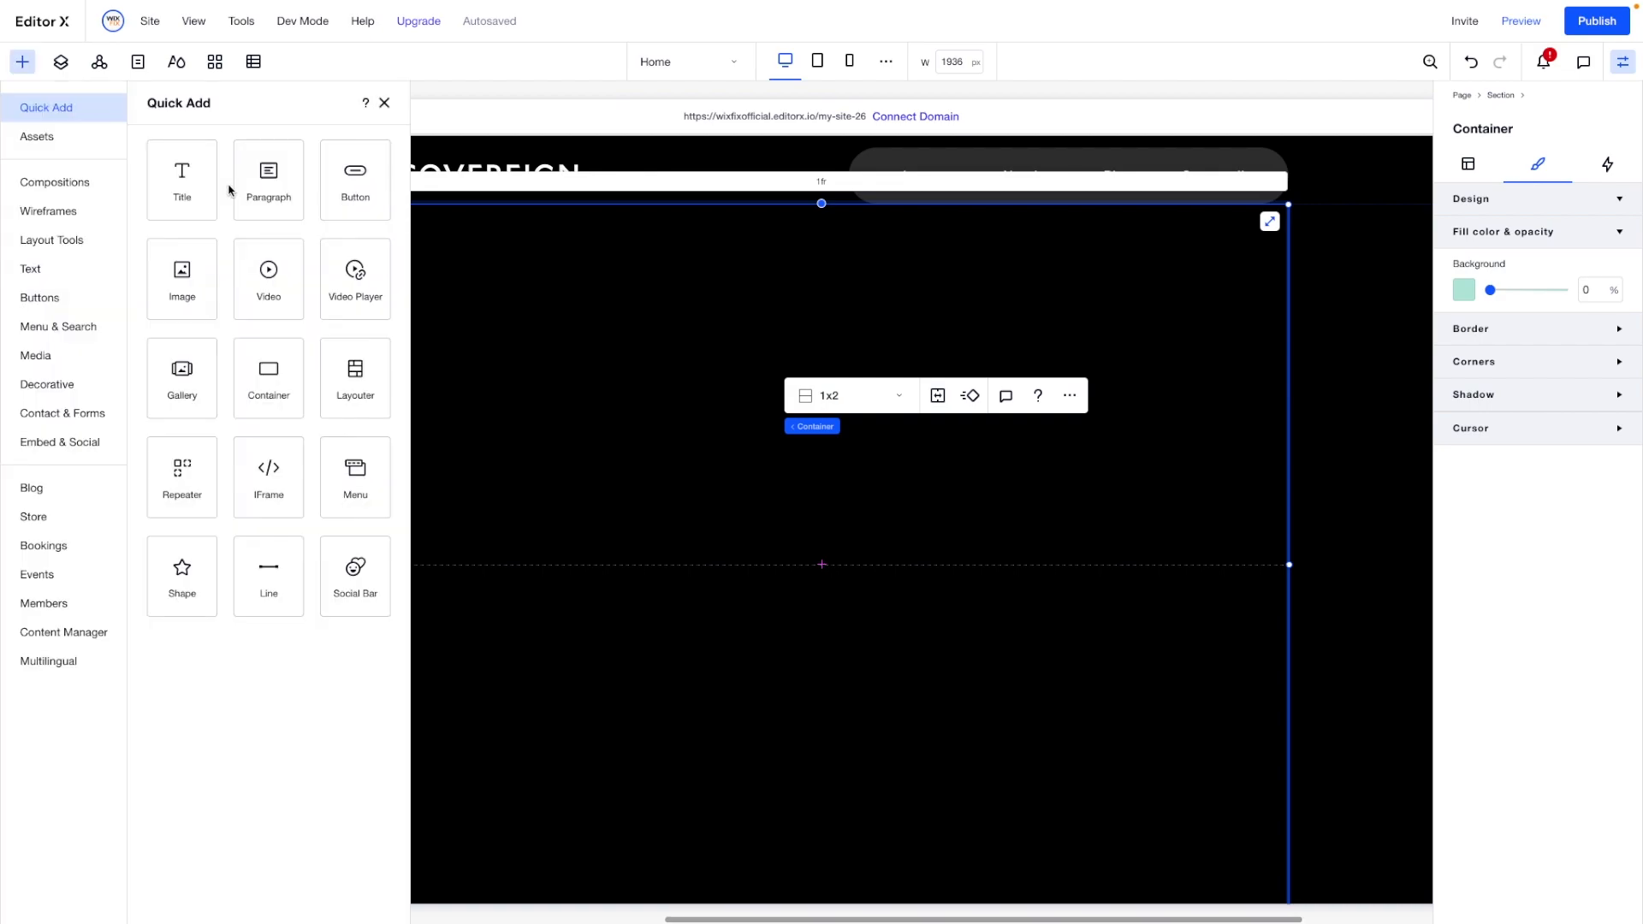
{"action": "left_click_drag", "start_coordinate": [172, 191], "coordinate": [634, 403]}
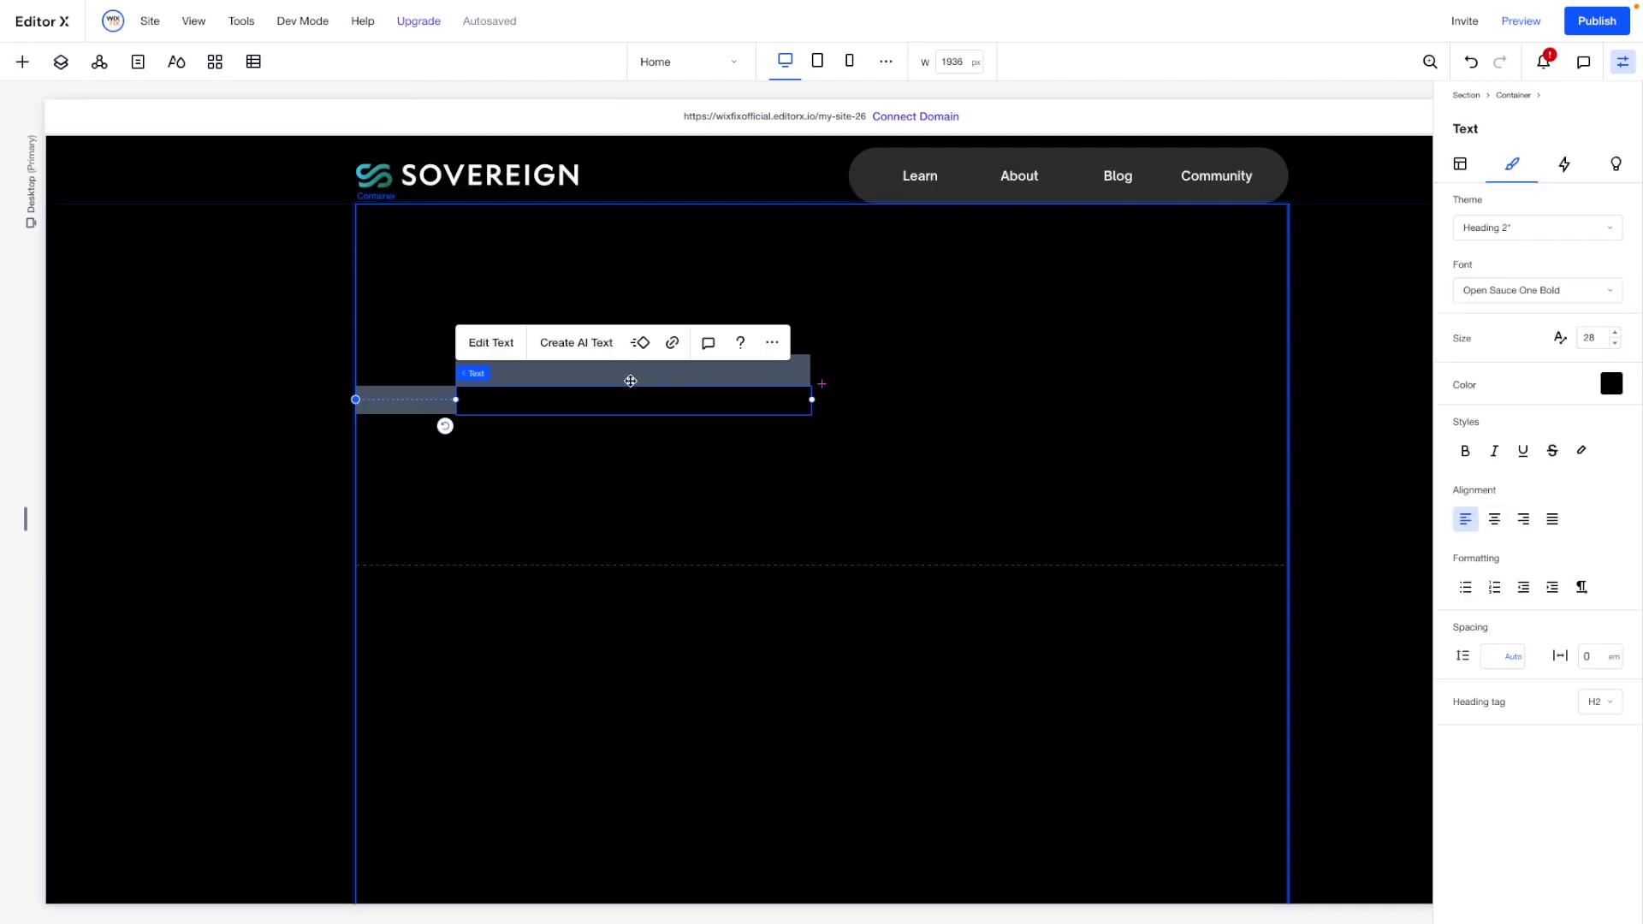
{"action": "double_click", "coordinate": [599, 406]}
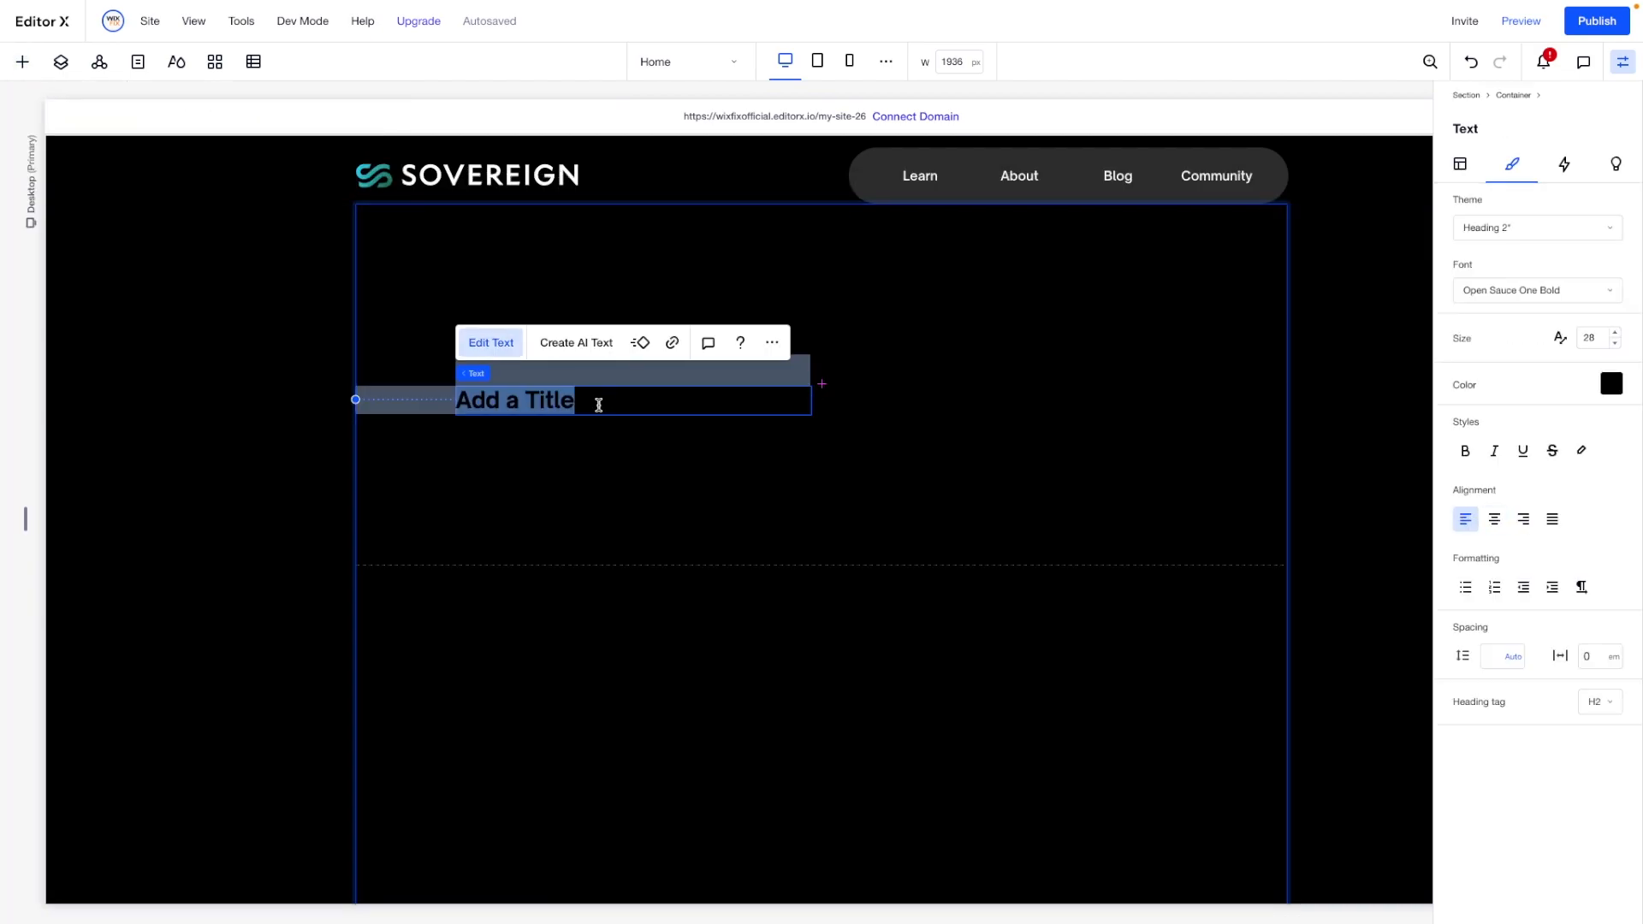
{"action": "key", "text": "BackSpace"}
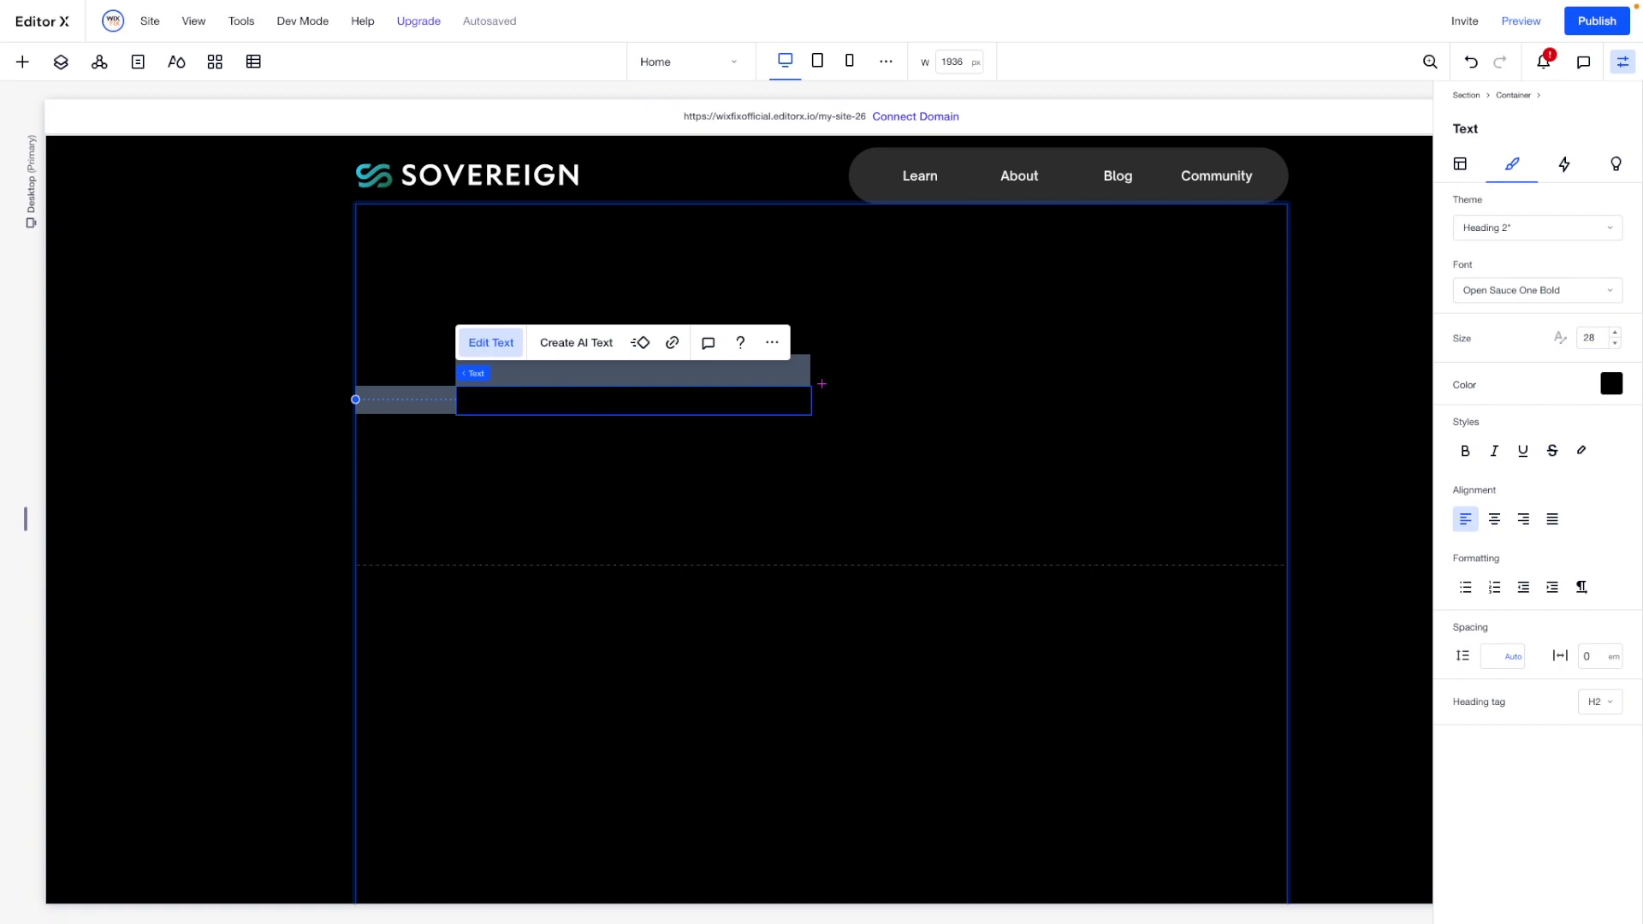
{"action": "type", "text": "Open Positions"}
- Format the "Open Positions" heading in white at font size 56
{"action": "key", "text": "super+a"}
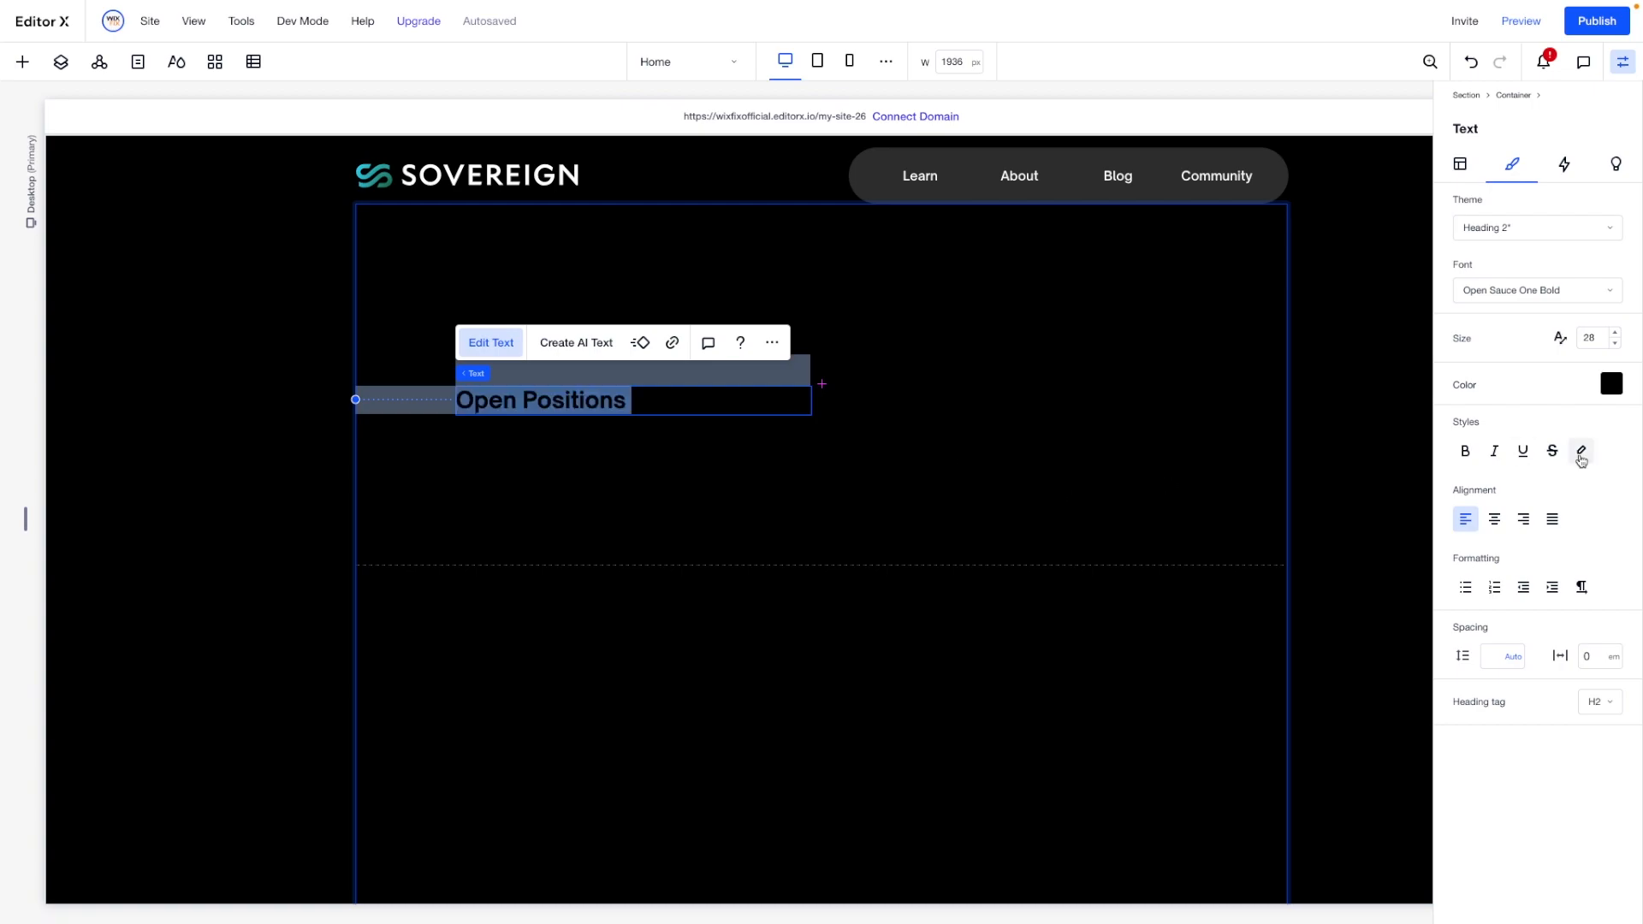
{"action": "left_click", "coordinate": [1606, 388]}
{"action": "left_click", "coordinate": [1484, 549]}
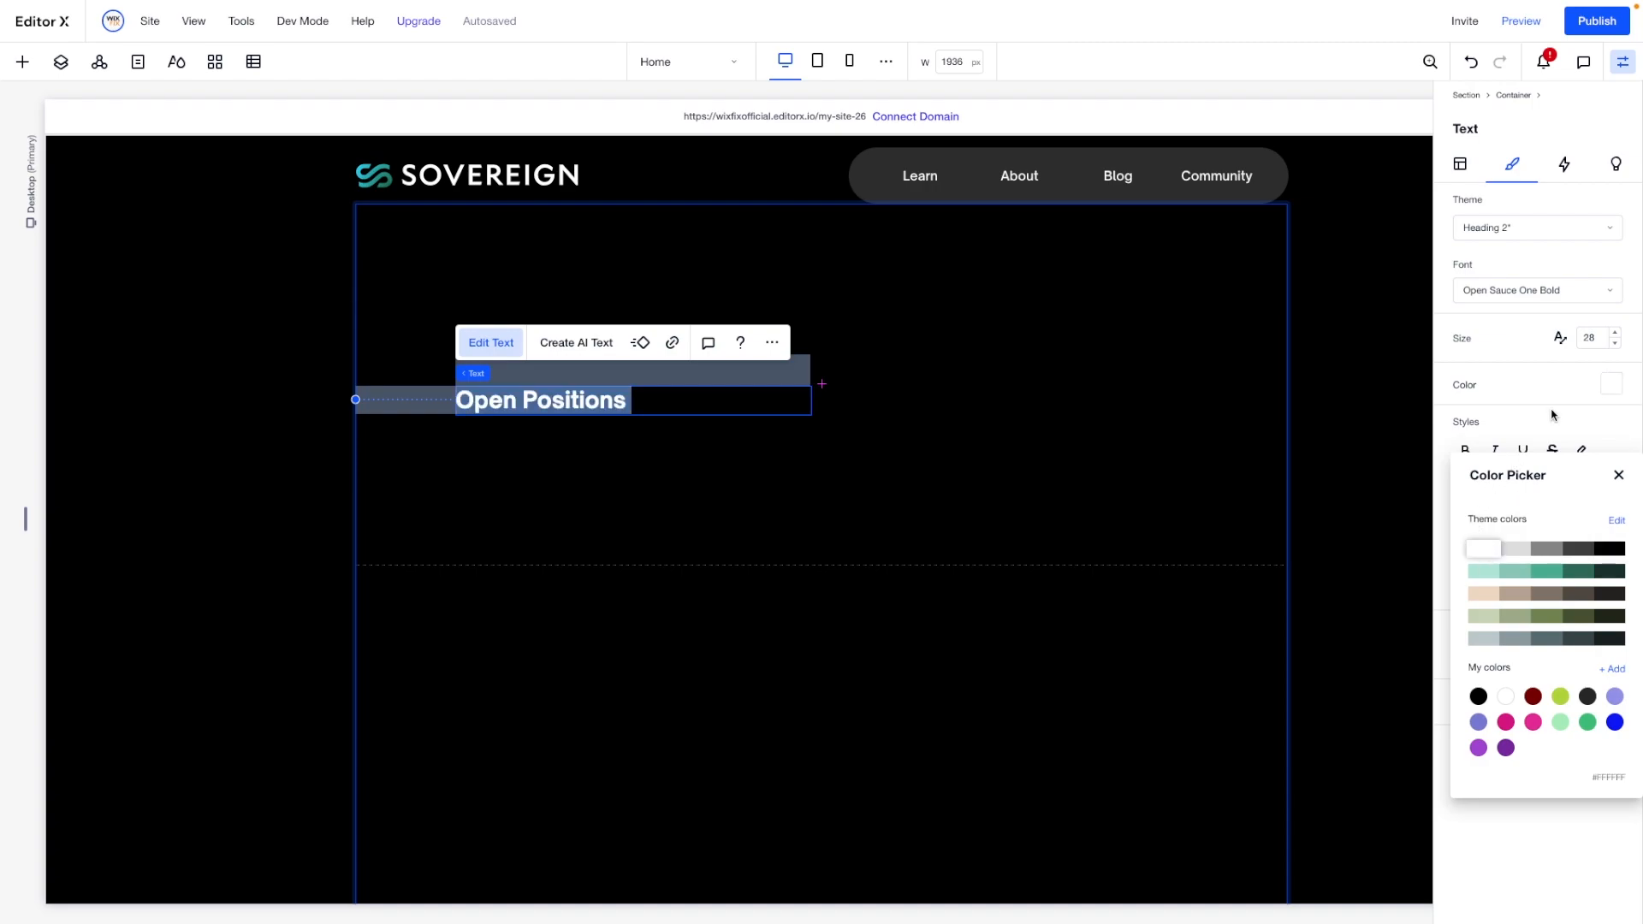
{"action": "left_click", "coordinate": [1560, 377]}
{"action": "left_click", "coordinate": [1594, 339]}
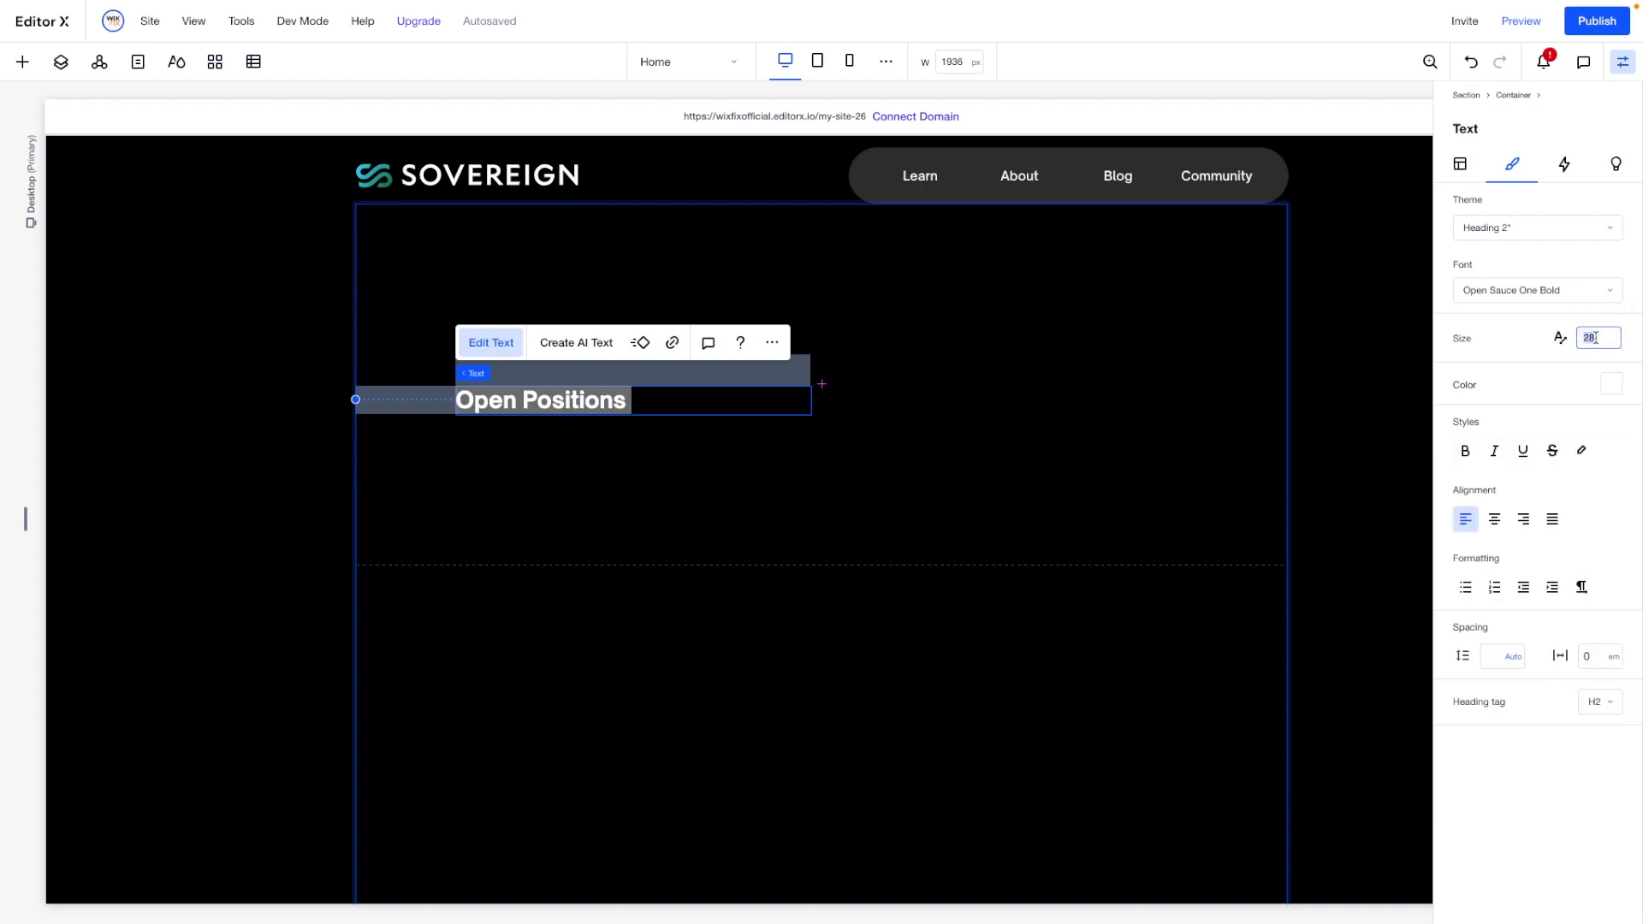
{"action": "key", "text": "Return"}
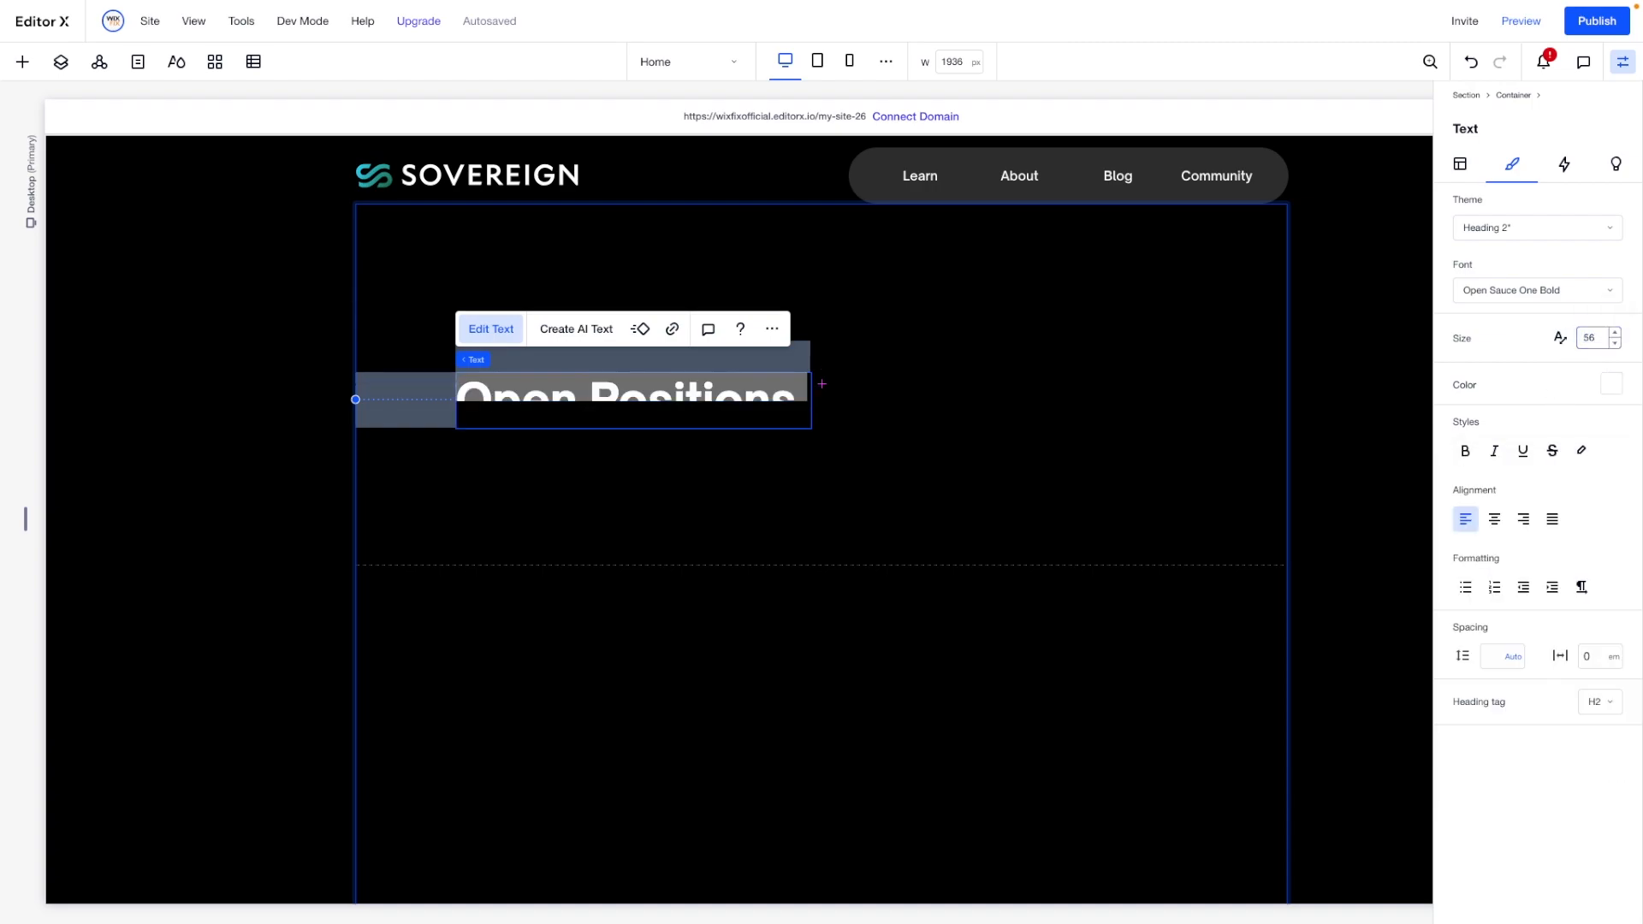
- Change the "Open Positions" heading's font to Open Sauce One Regular
{"action": "left_click", "coordinate": [1541, 301]}
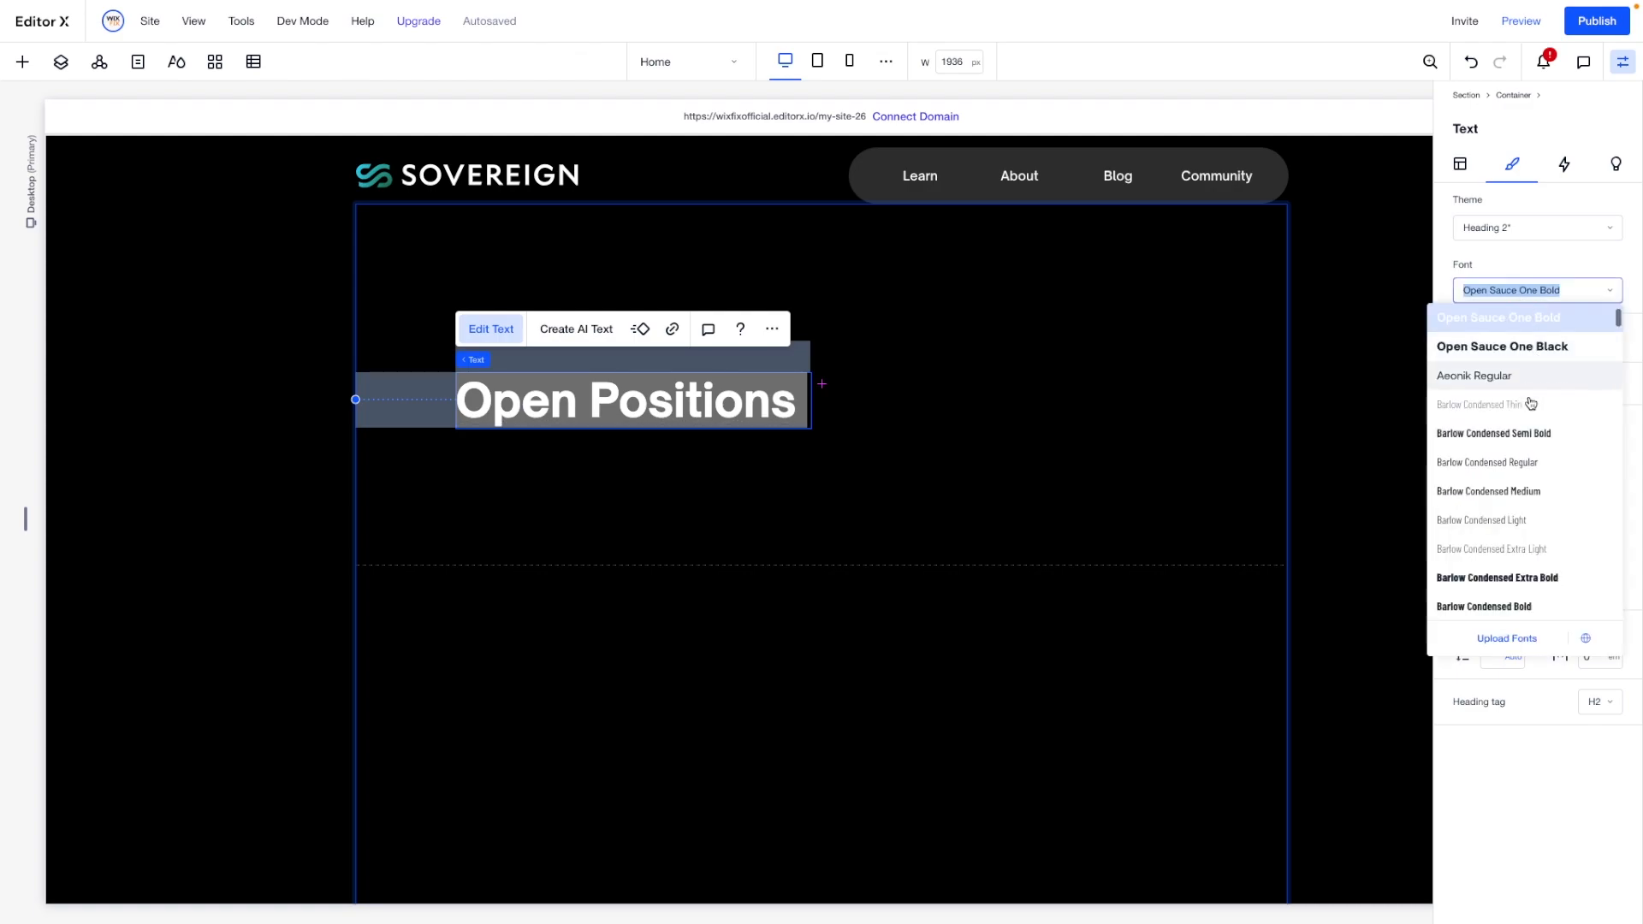
{"action": "scroll", "coordinate": [1524, 386], "scroll_direction": "up", "scroll_amount": 2}
{"action": "left_click", "coordinate": [1518, 366]}
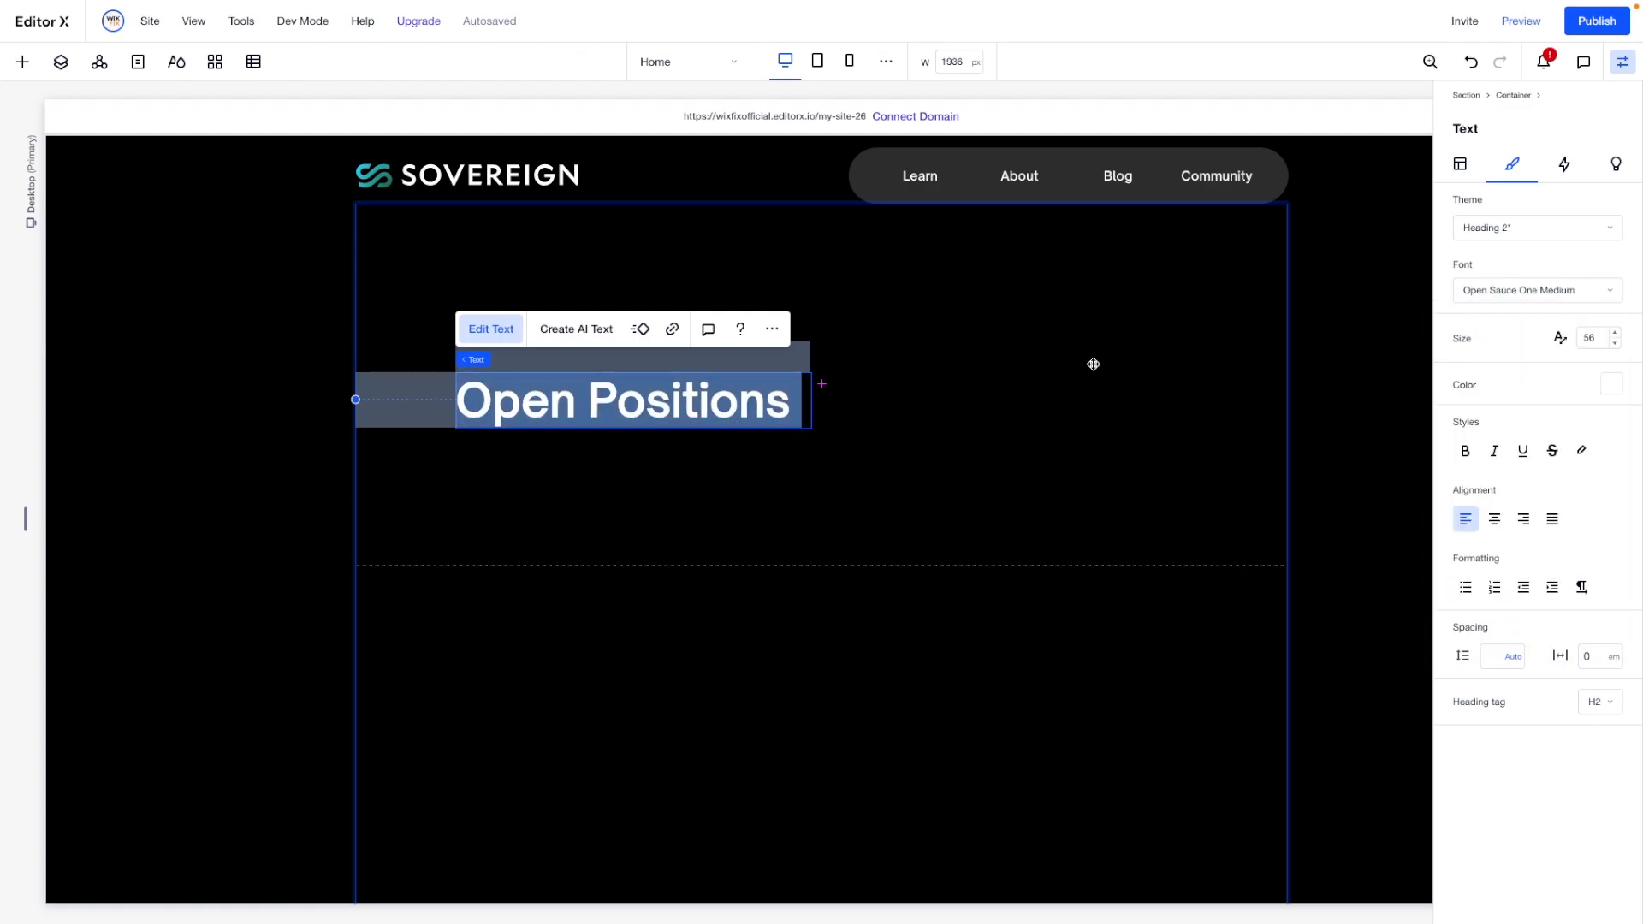
{"action": "left_click", "coordinate": [1536, 292]}
{"action": "scroll", "coordinate": [1506, 377], "scroll_direction": "up", "scroll_amount": 2}
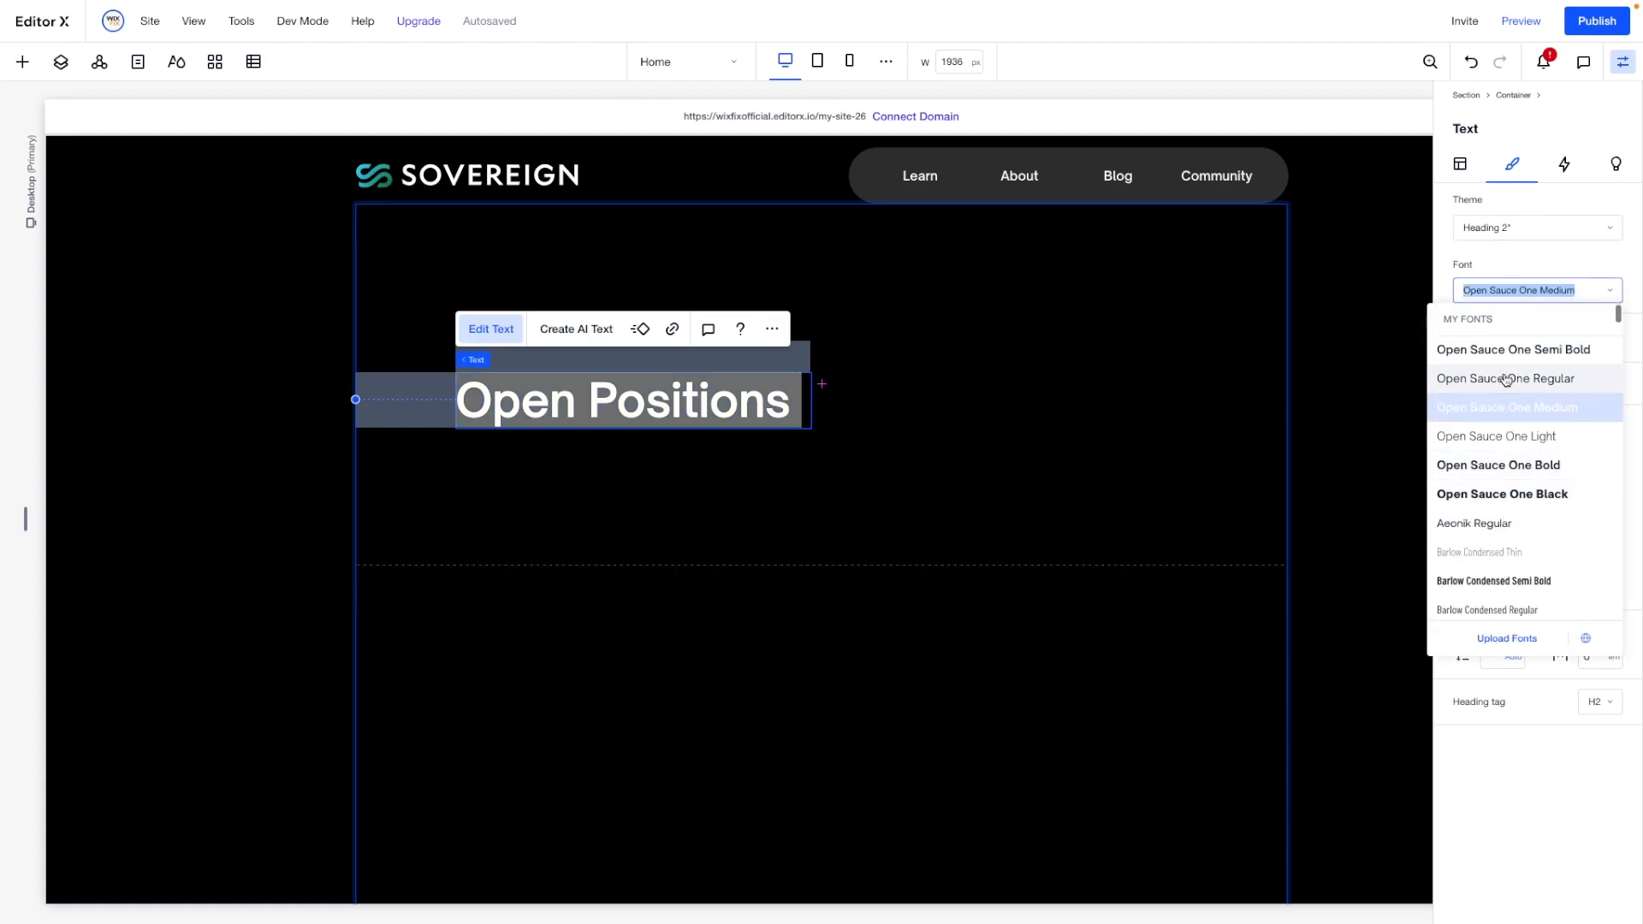
{"action": "left_click", "coordinate": [1505, 380]}
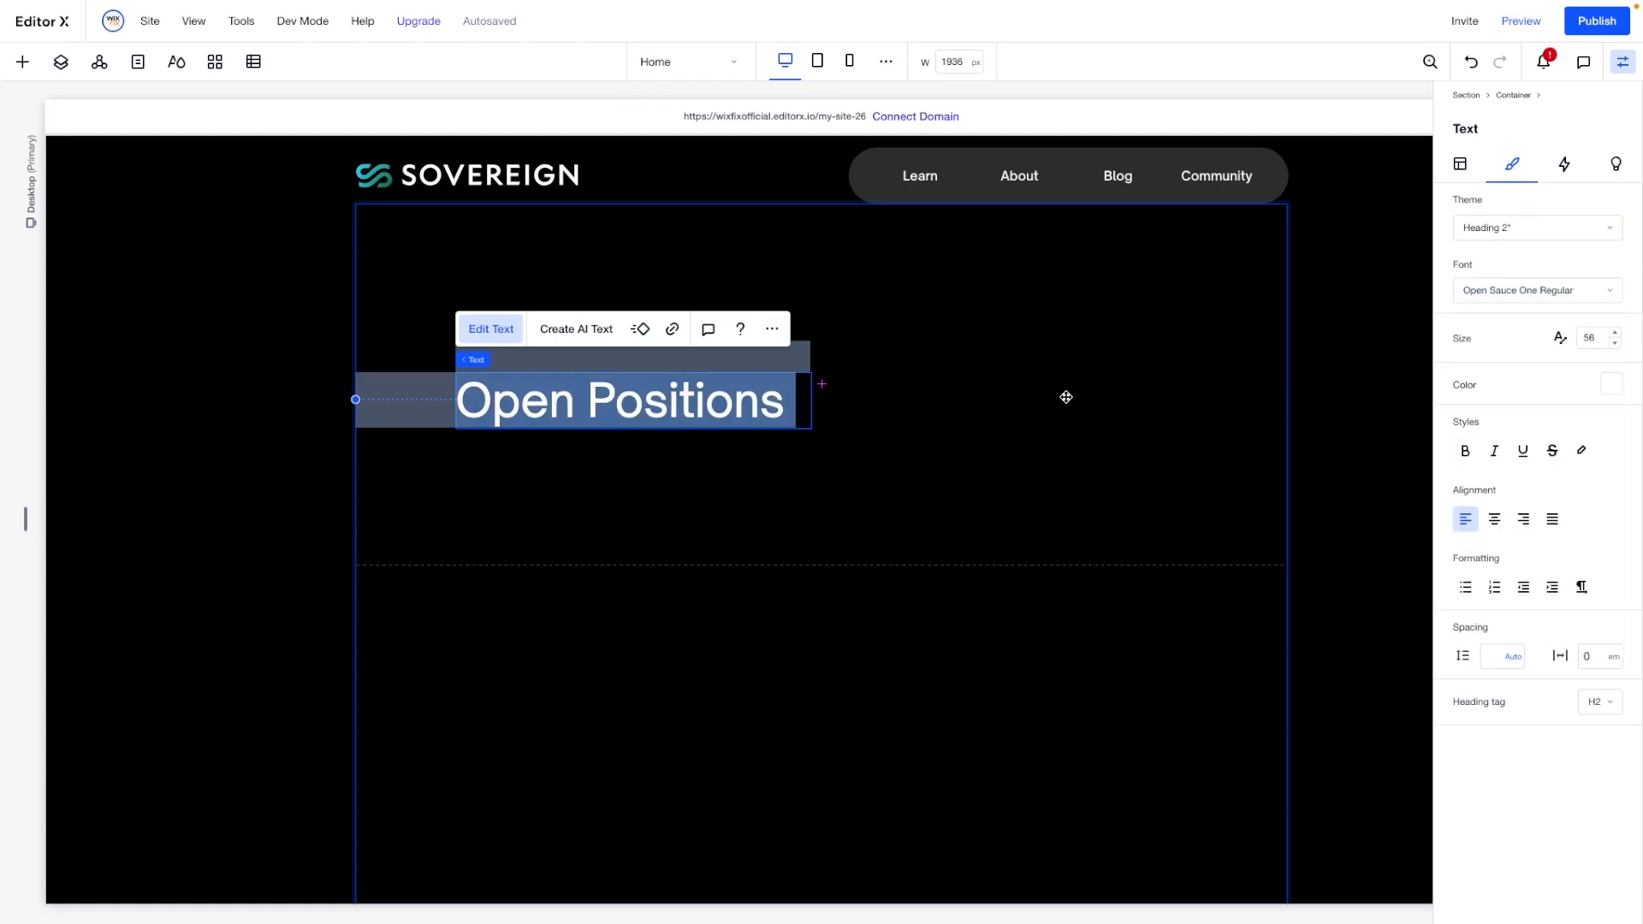
- Align the "Open Positions" heading to the left edge and vertical centre of its grid cell
{"action": "left_click", "coordinate": [1460, 163]}
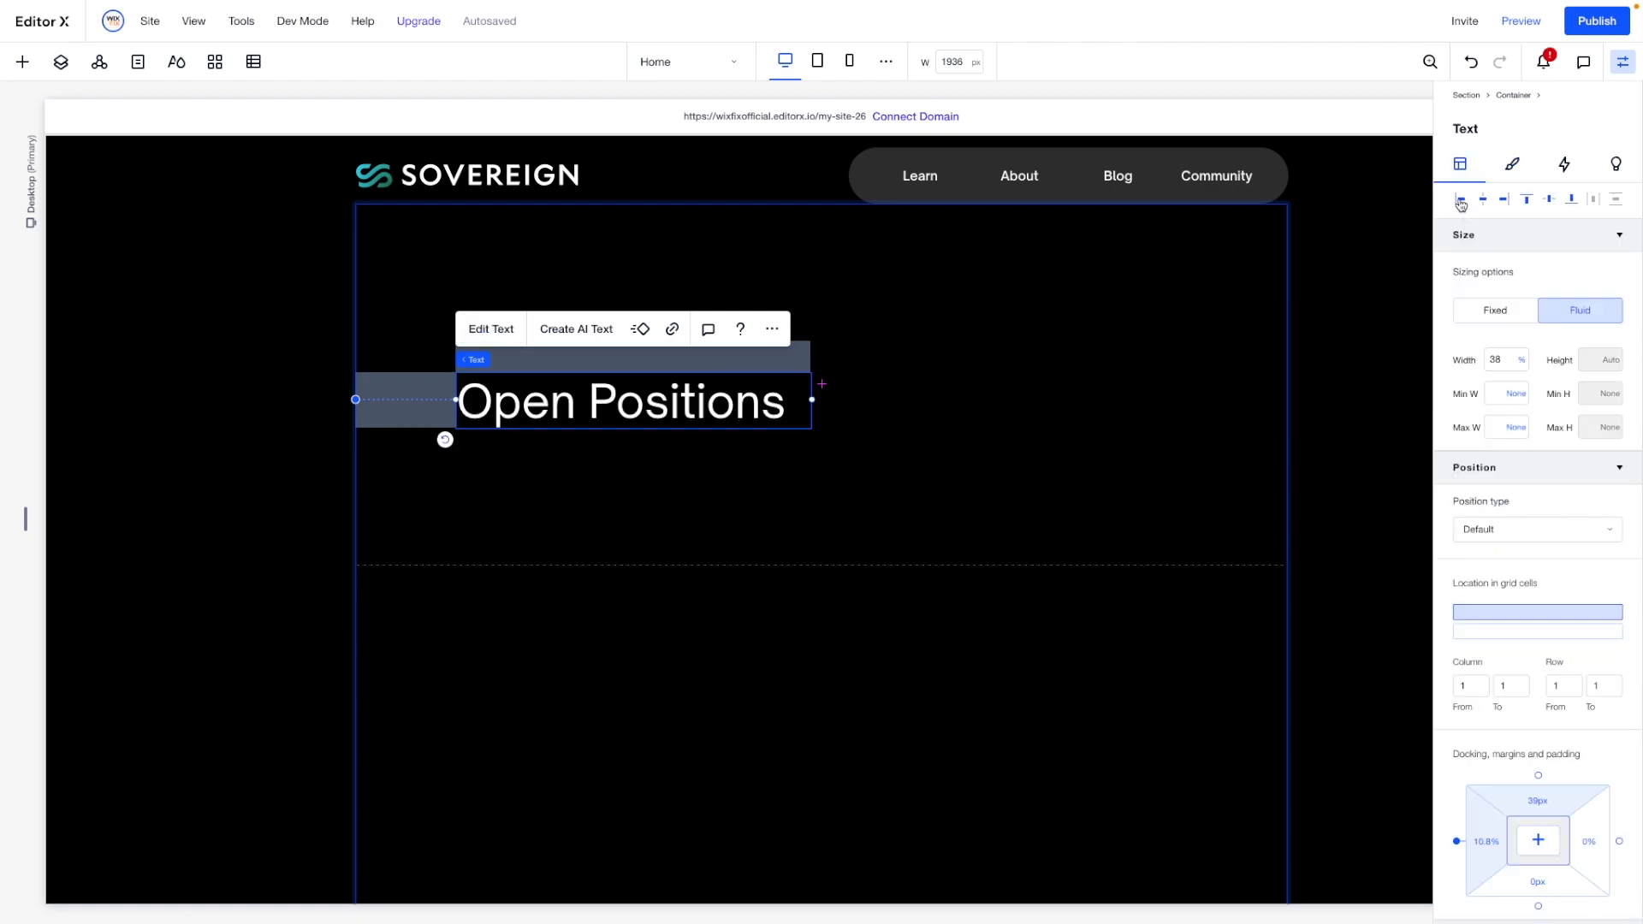
{"action": "left_click", "coordinate": [1460, 199]}
{"action": "left_click", "coordinate": [1549, 202]}
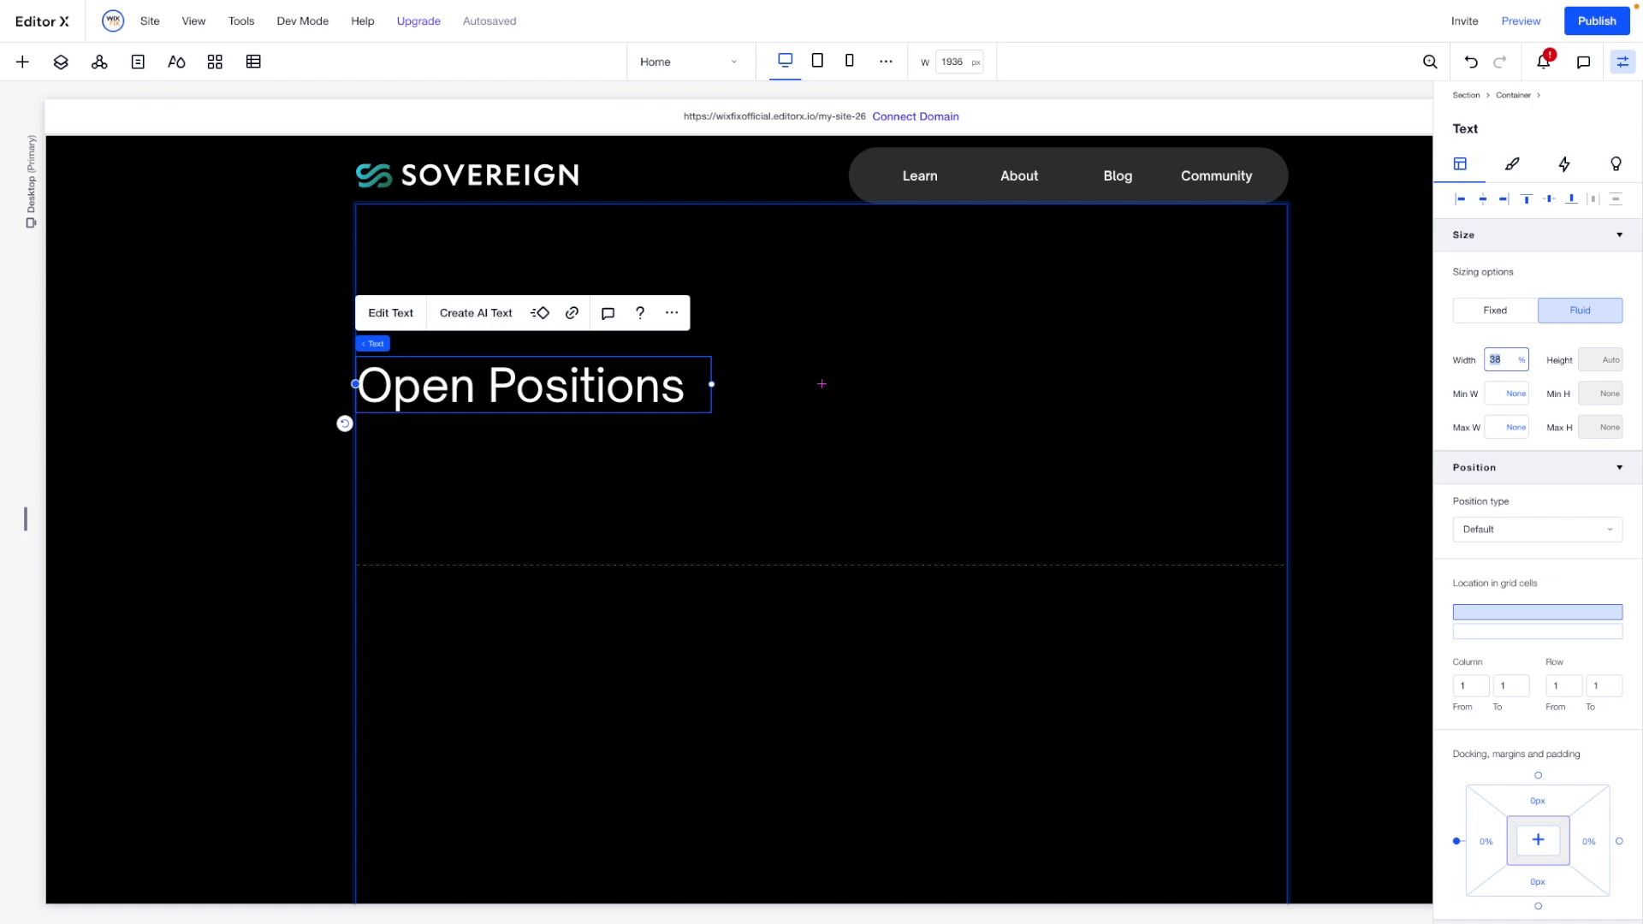
{"action": "key", "text": "Return"}
- Set the container's vertical gap between rows to 120 px and switch its unit to viewport width
{"action": "left_click", "coordinate": [760, 493]}
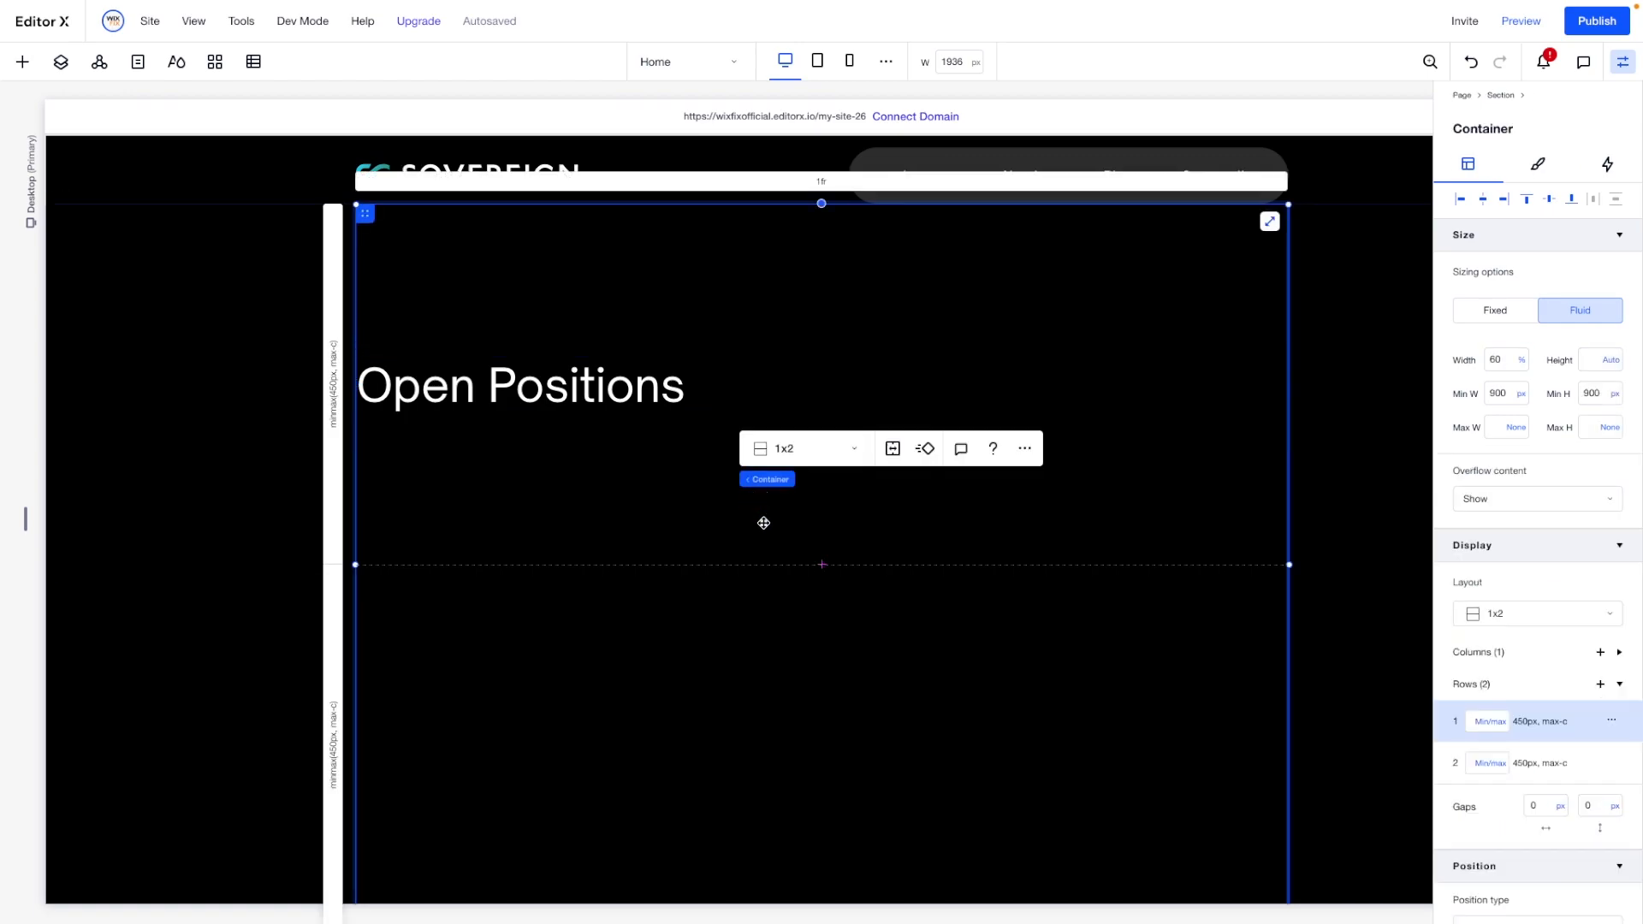
{"action": "scroll", "coordinate": [1551, 774], "scroll_direction": "down", "scroll_amount": 1}
{"action": "left_click", "coordinate": [1588, 725]}
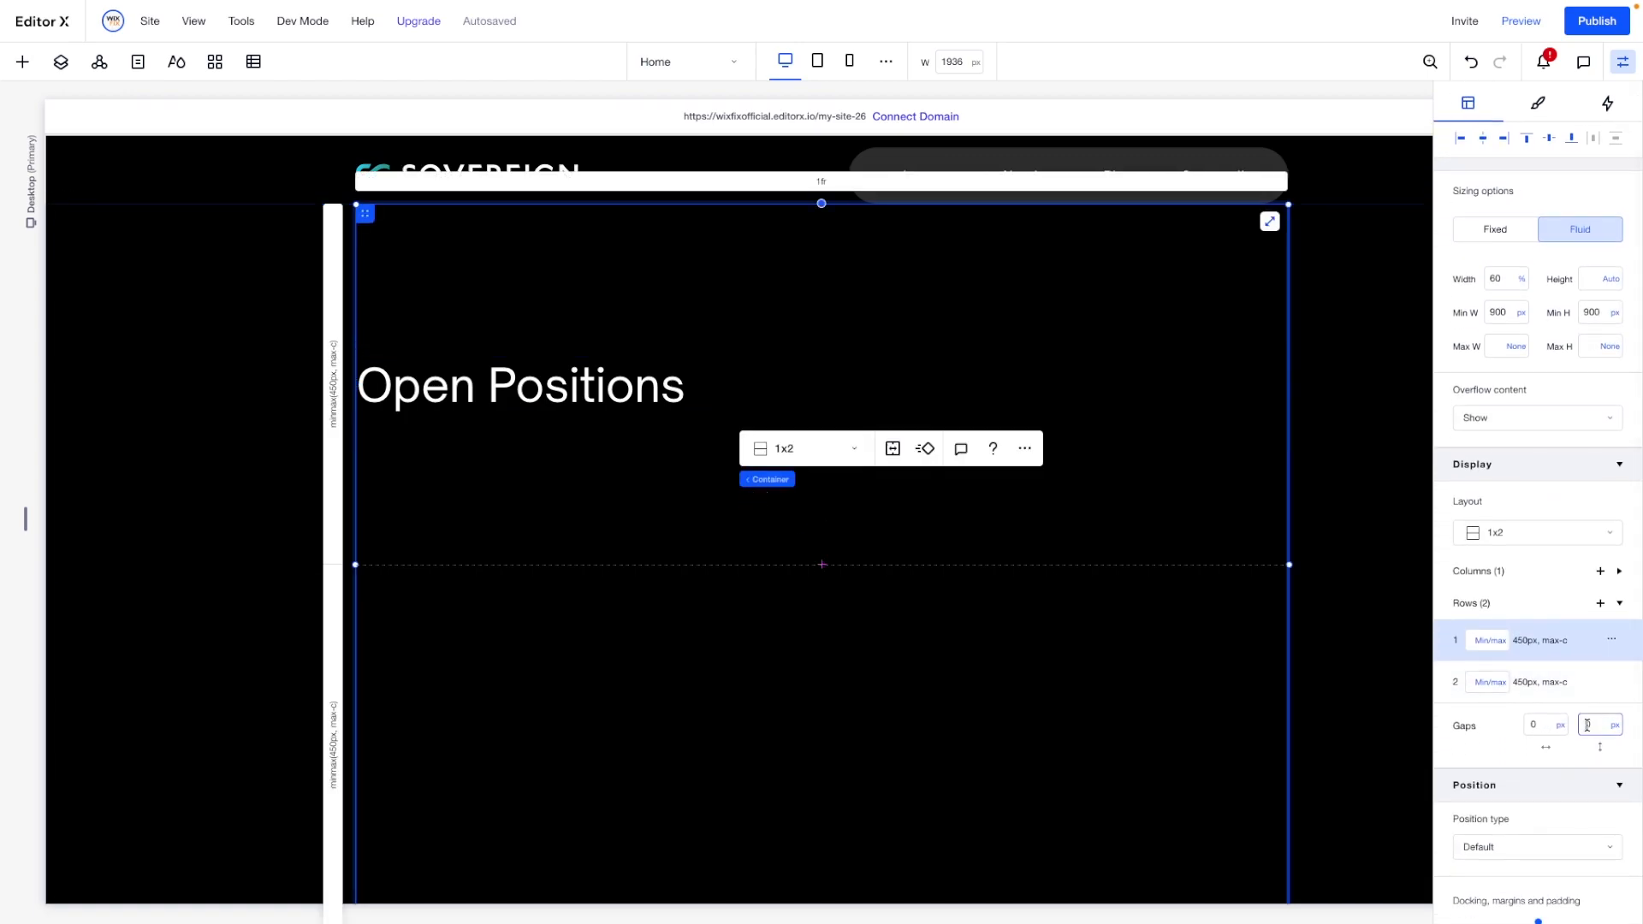
{"action": "type", "text": "120"}
{"action": "key", "text": "Return"}
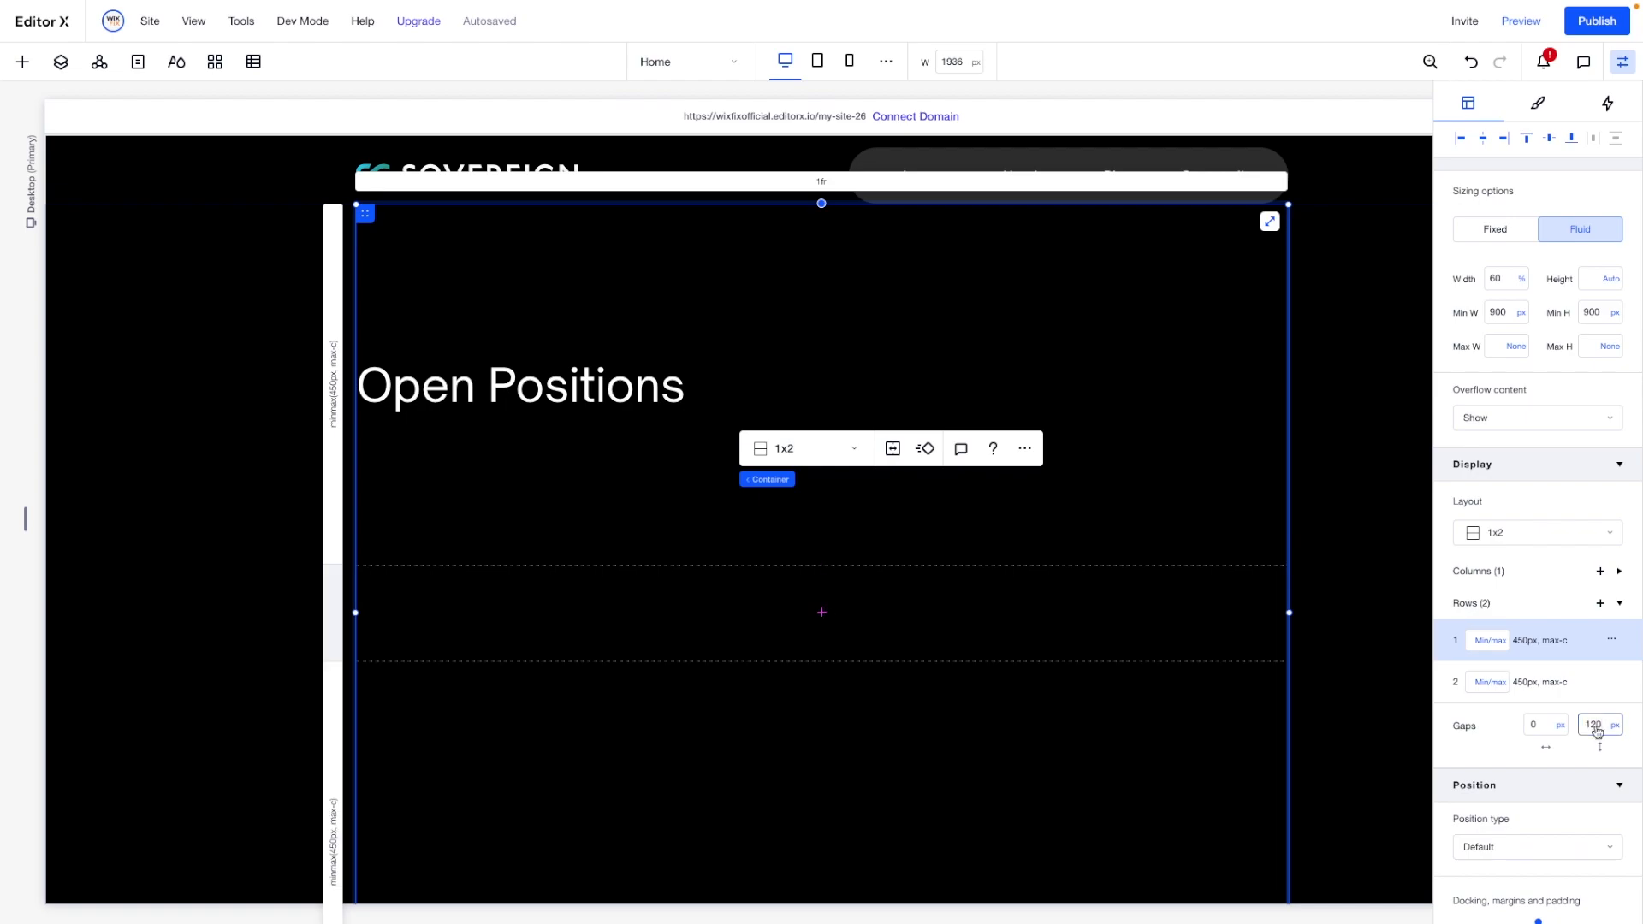
{"action": "left_click", "coordinate": [1616, 727]}
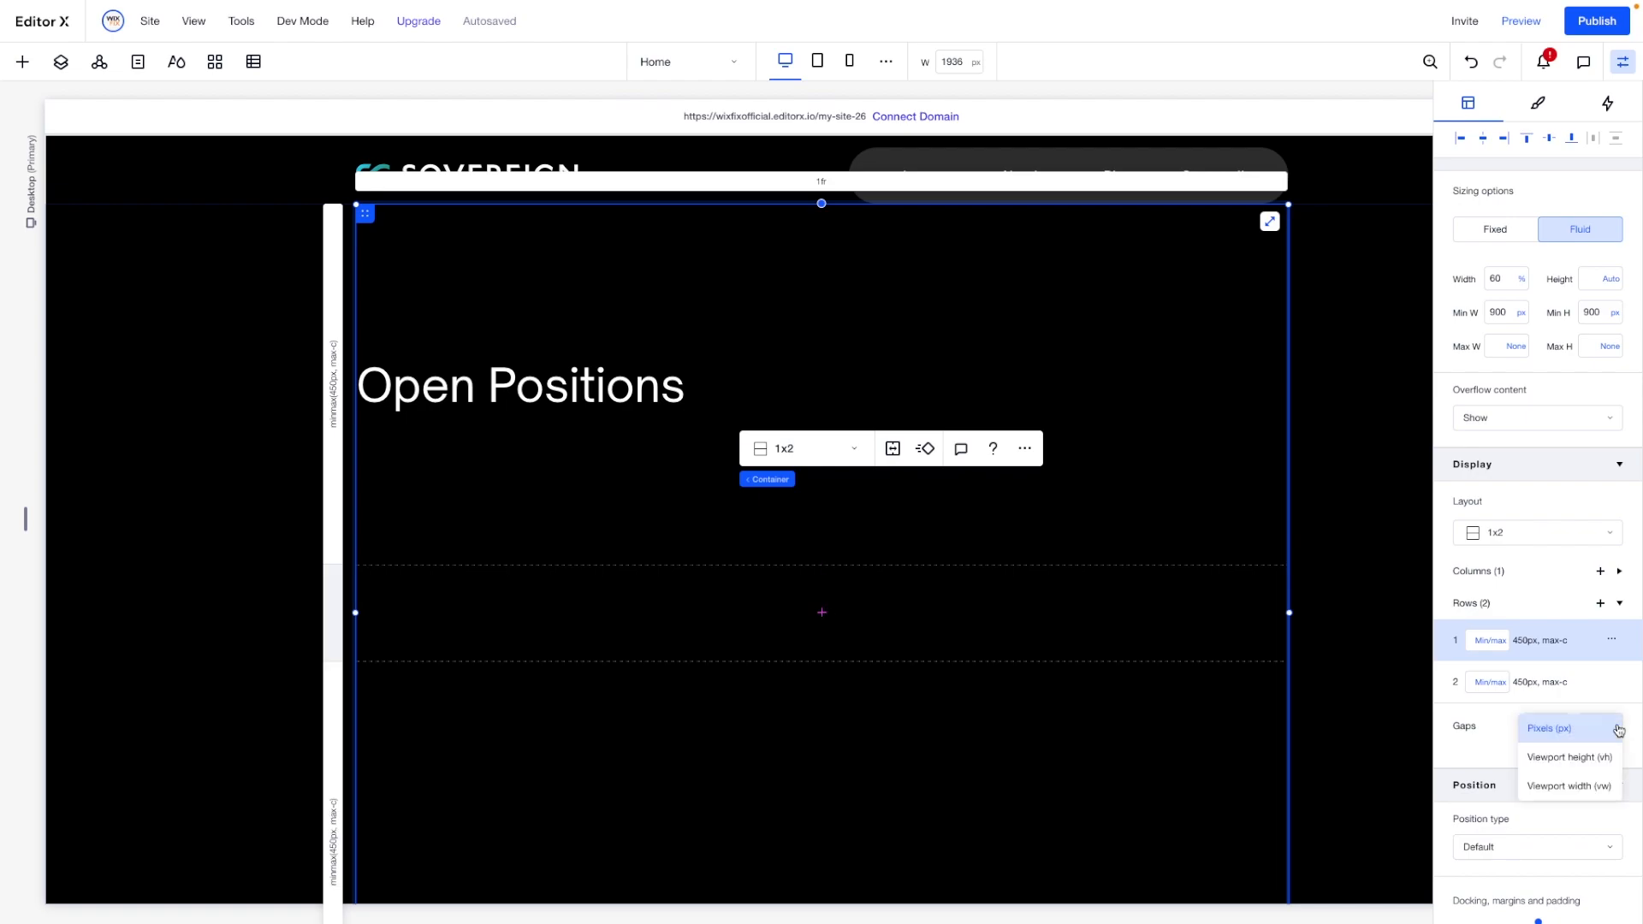
{"action": "left_click", "coordinate": [1590, 785]}
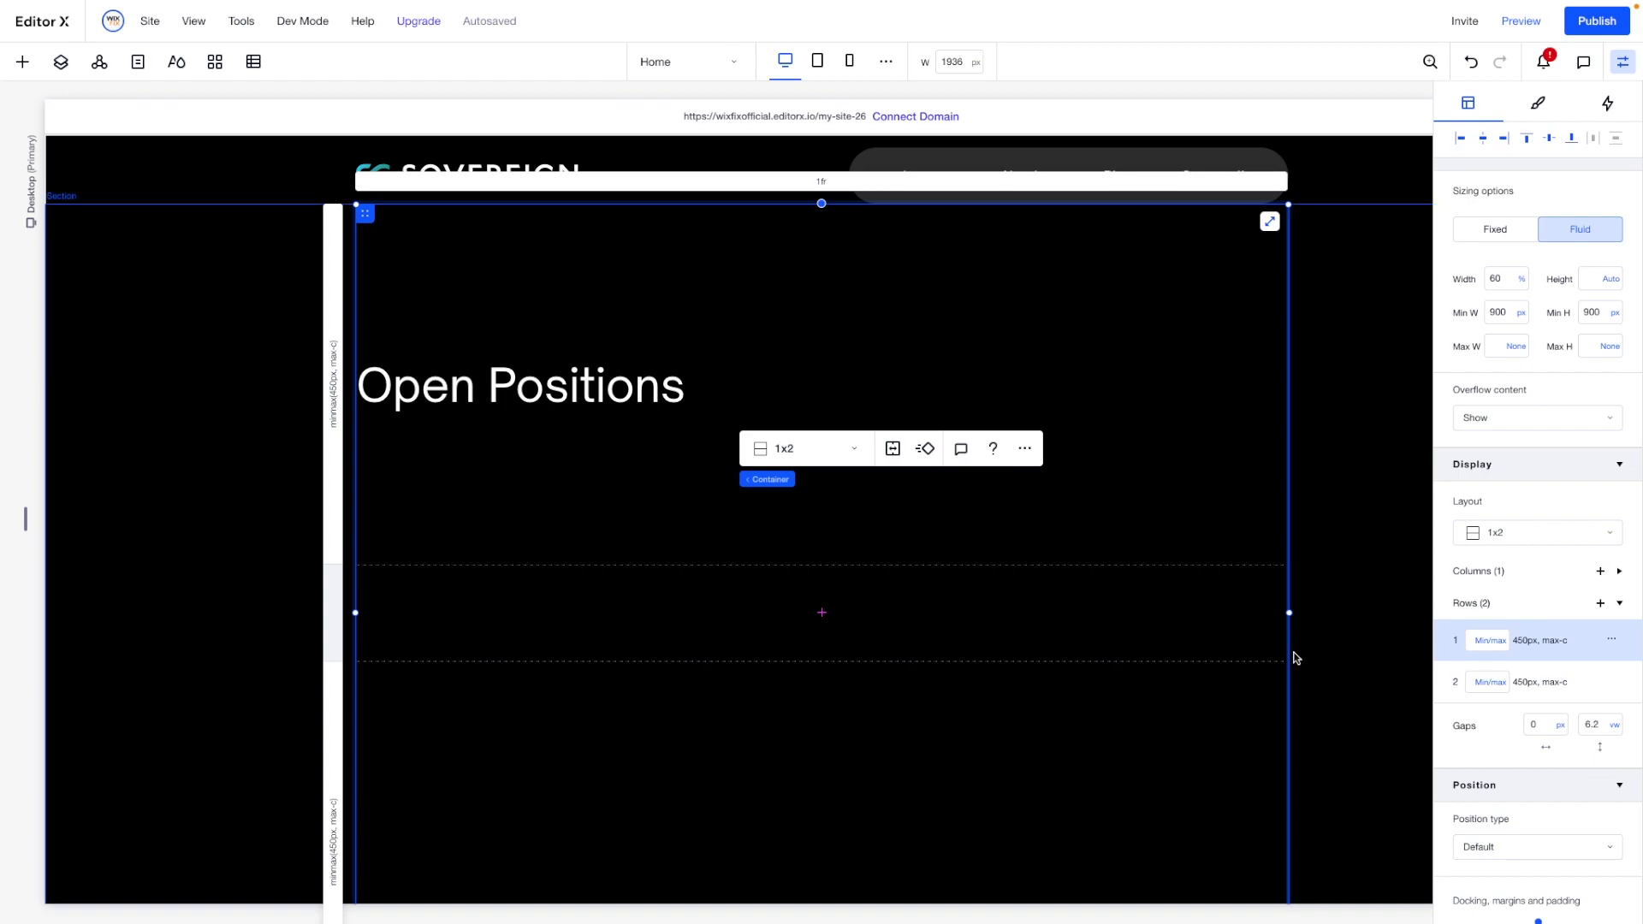
- Set the minimum height of the container's first row to Min content
{"action": "left_click", "coordinate": [1523, 642]}
{"action": "left_click", "coordinate": [1498, 643]}
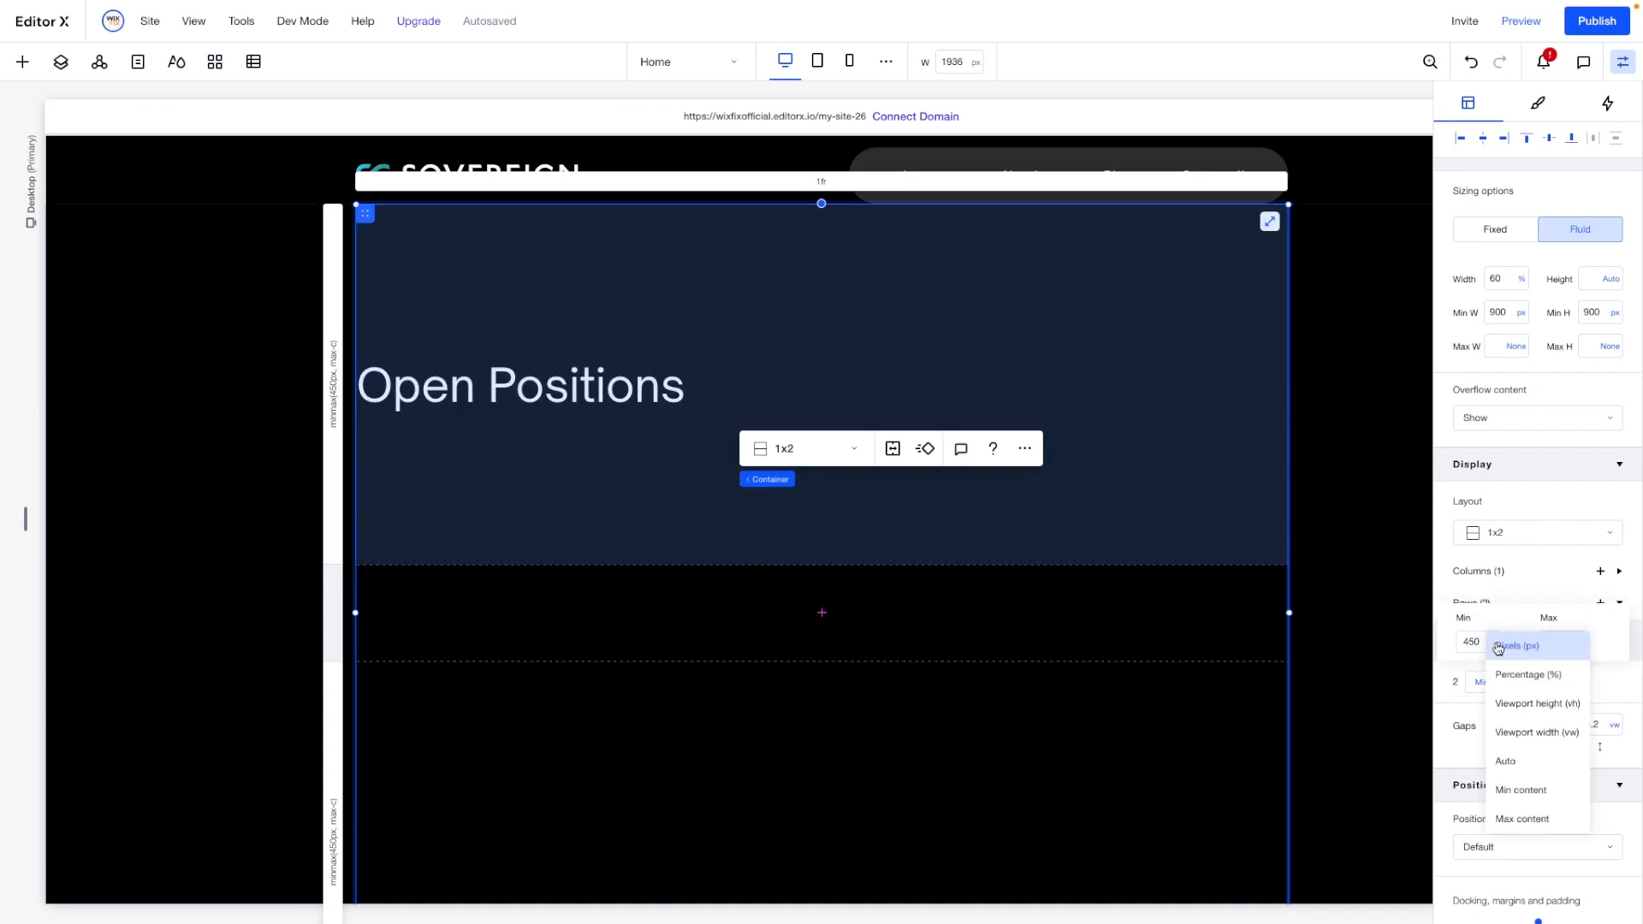
{"action": "left_click", "coordinate": [1513, 780]}
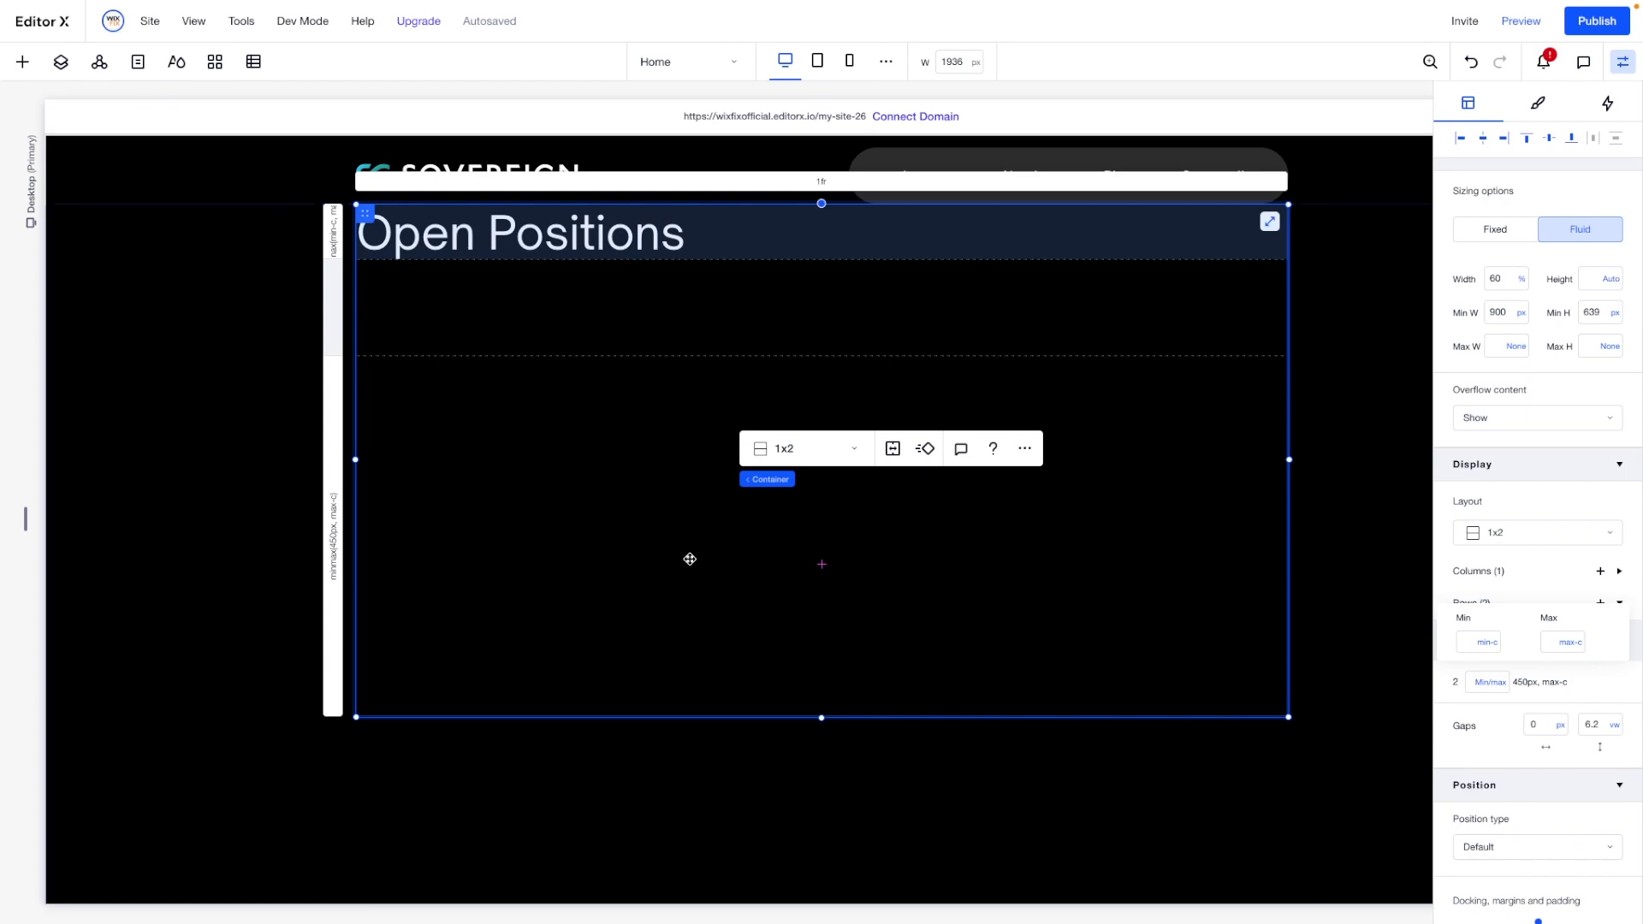
- Add the accordion with the white product-question boxes to the container's second row
{"action": "left_click", "coordinate": [23, 63]}
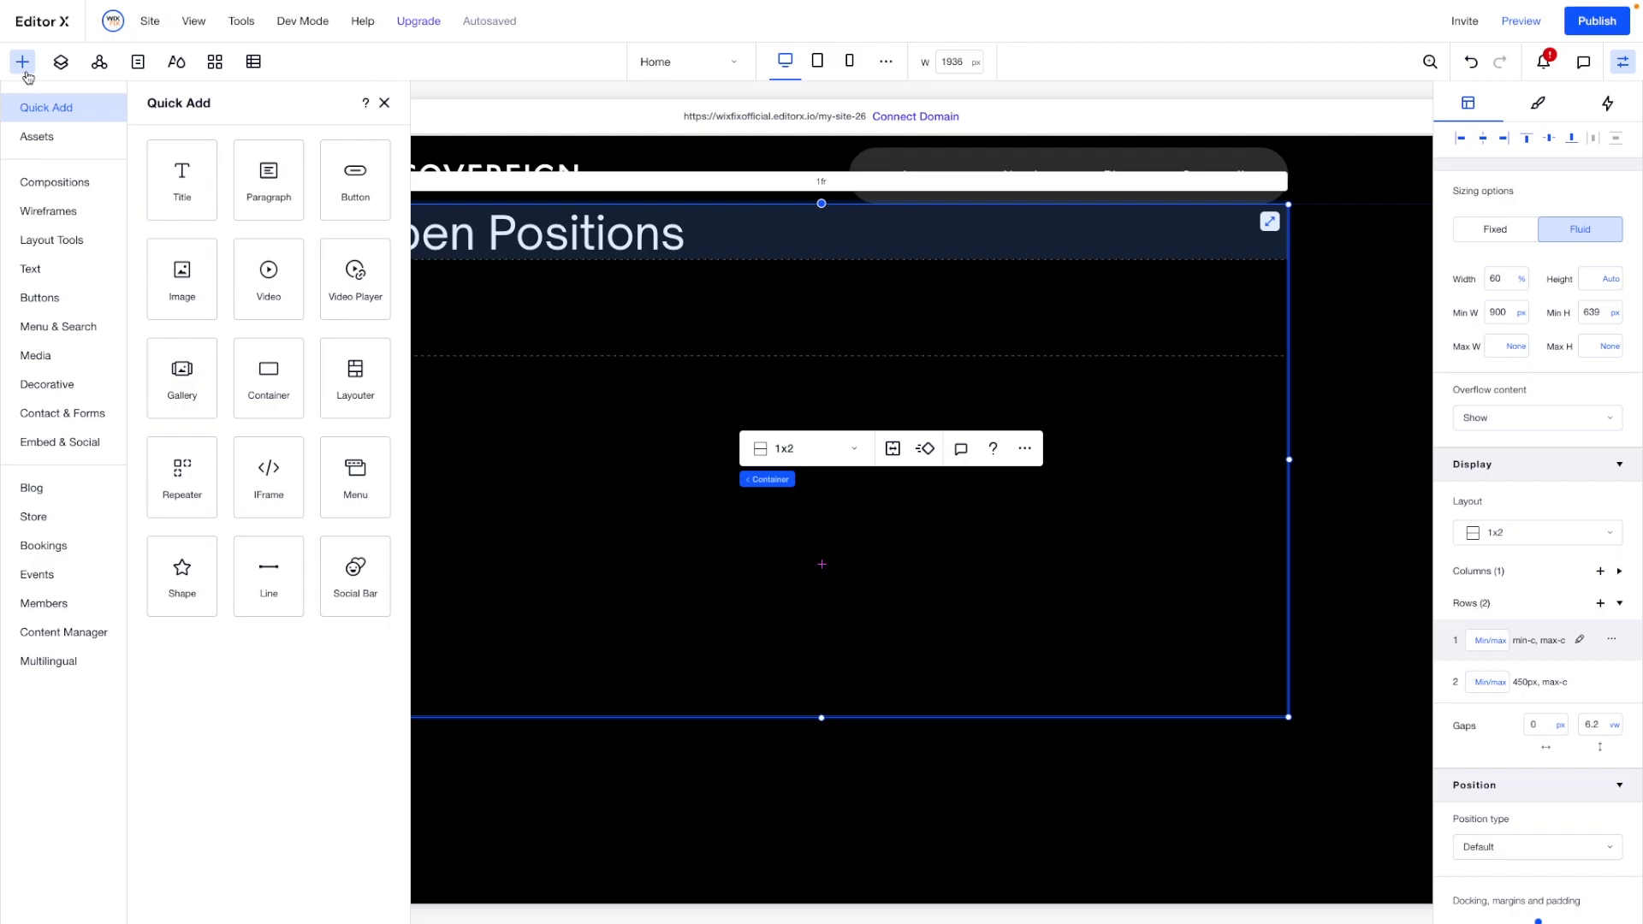
{"action": "left_click", "coordinate": [47, 240]}
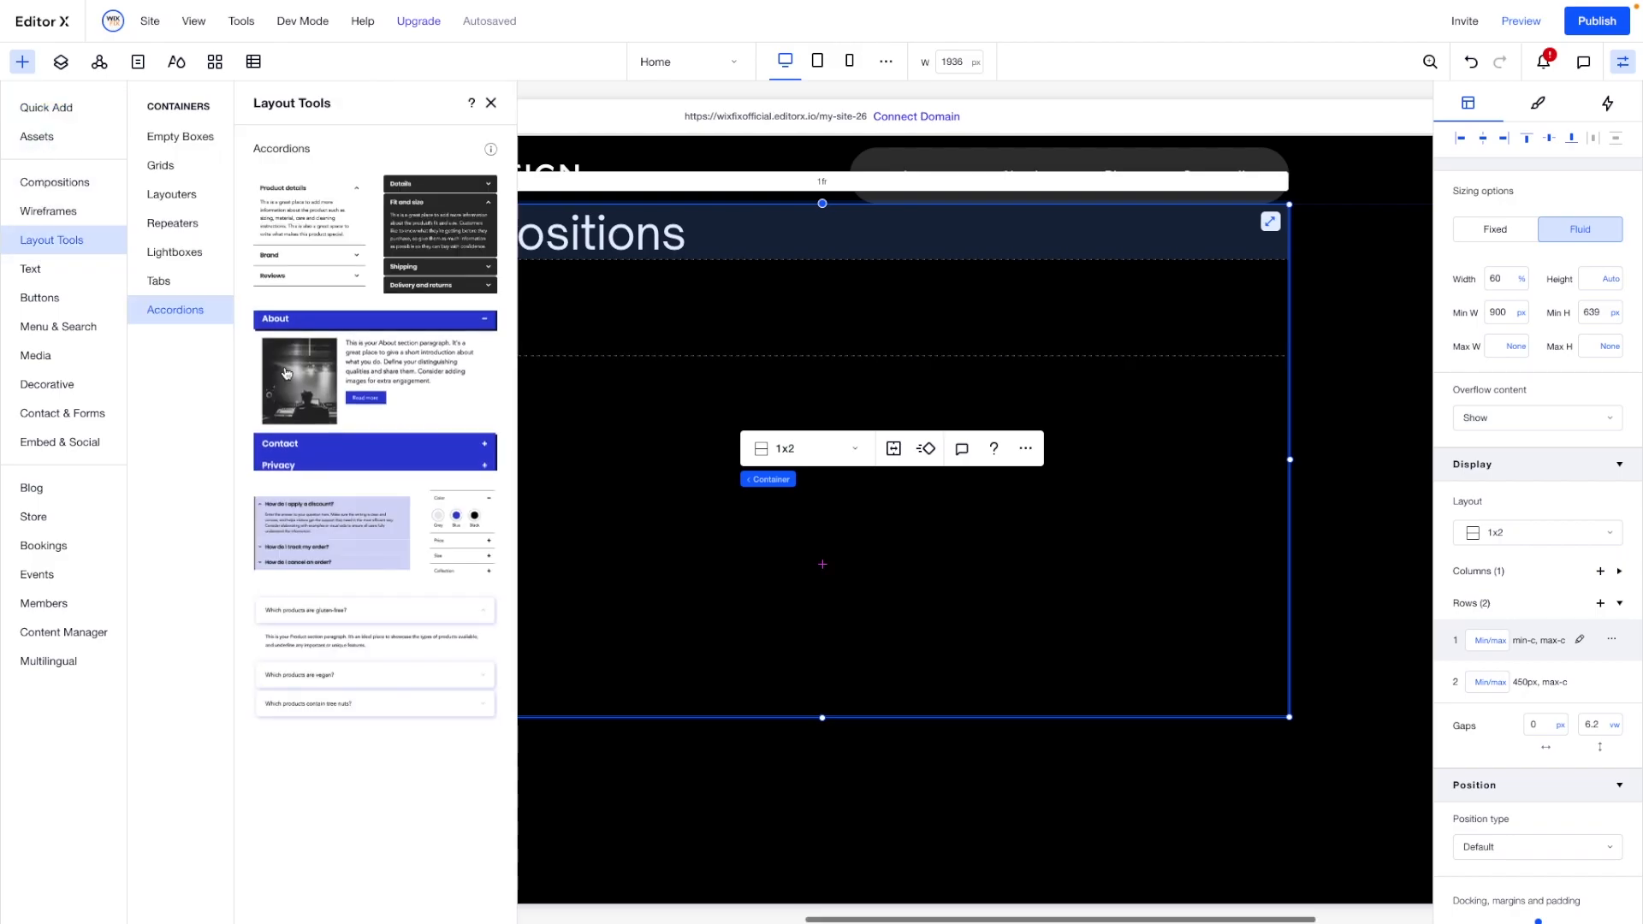
{"action": "left_click_drag", "start_coordinate": [356, 690], "coordinate": [728, 487]}
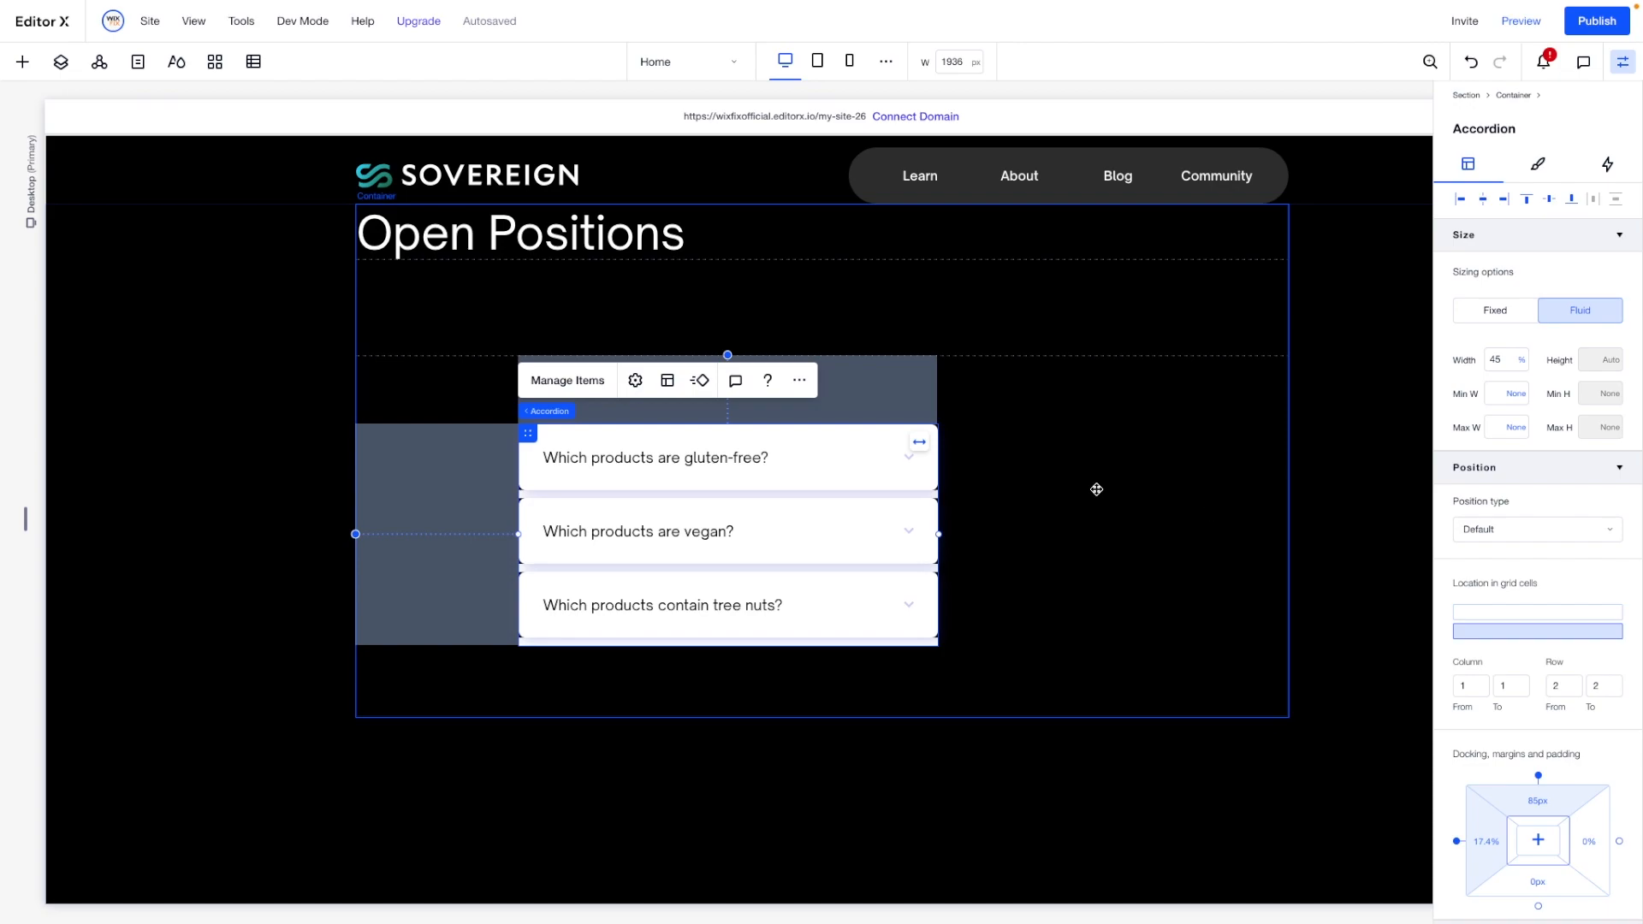
- Set the accordion's width to 100% and align it to the left edge and vertical centre of its grid cell
{"action": "double_click", "coordinate": [1502, 361]}
{"action": "type", "text": "100"}
{"action": "key", "text": "Return"}
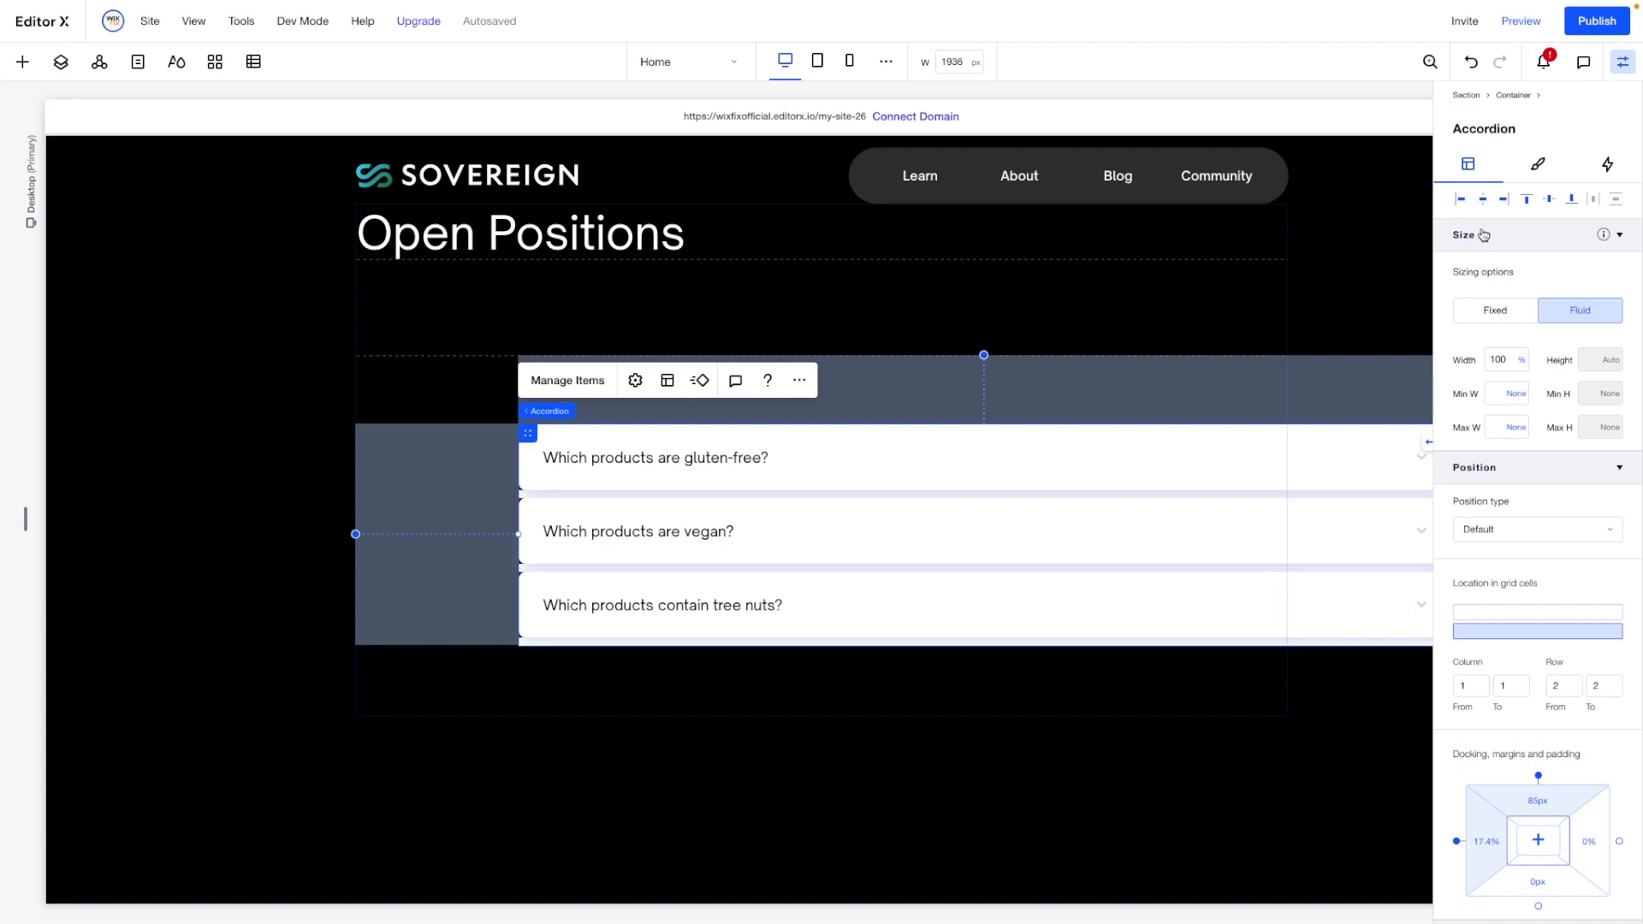
{"action": "left_click", "coordinate": [1490, 195]}
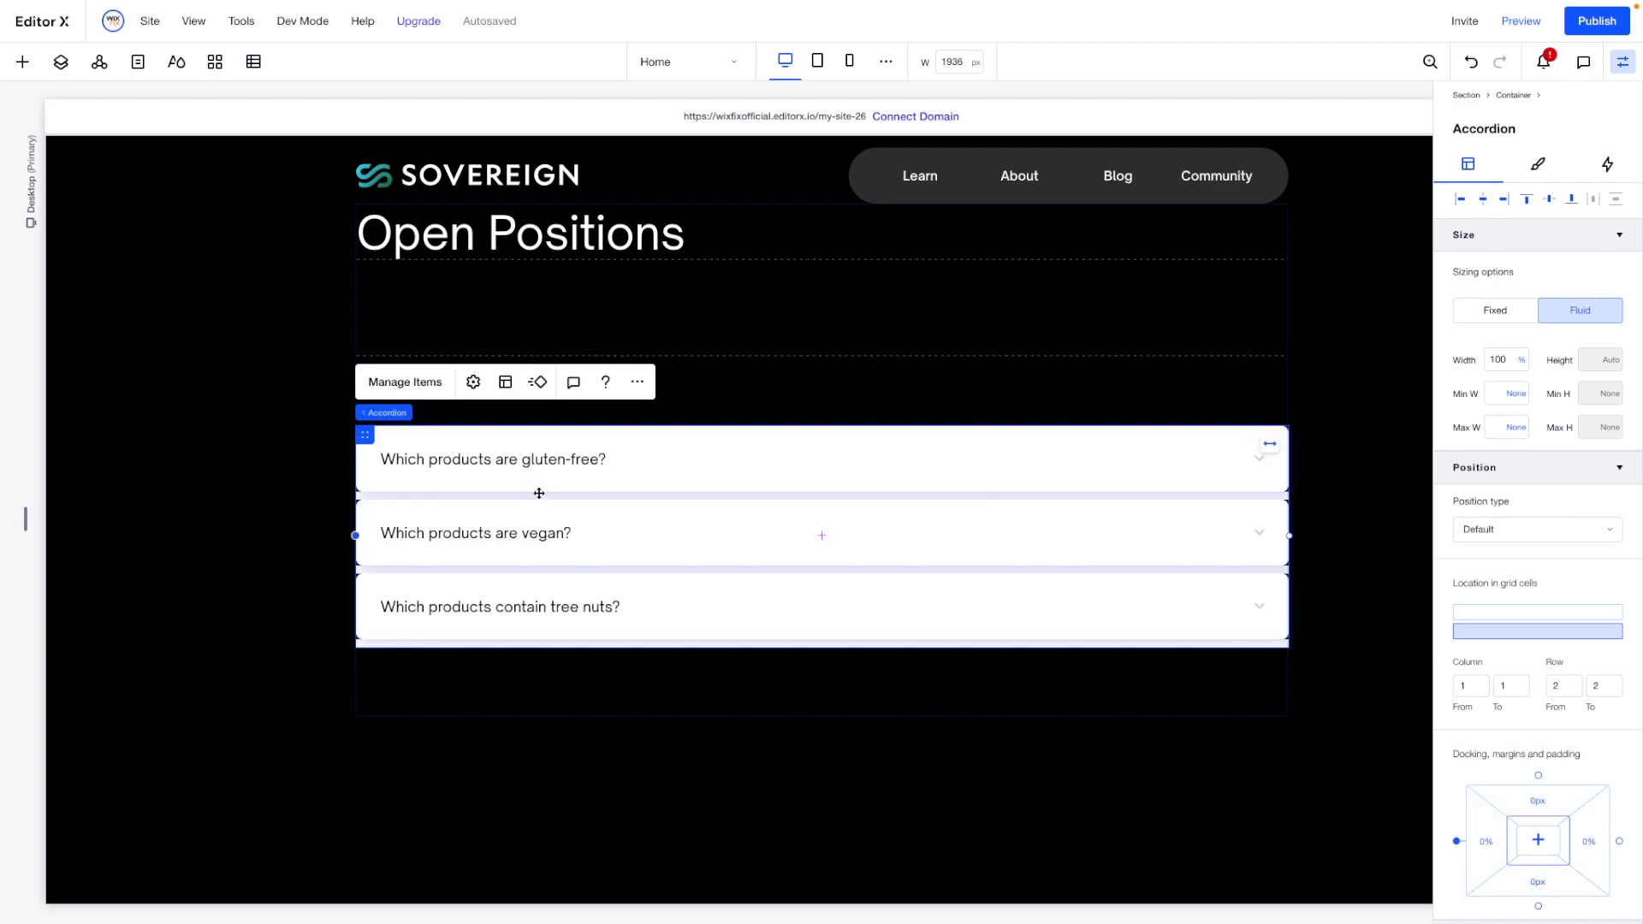
- Set the background fill opacity of the accordion's titles to 0% for the Regular state
{"action": "left_click", "coordinate": [1547, 164]}
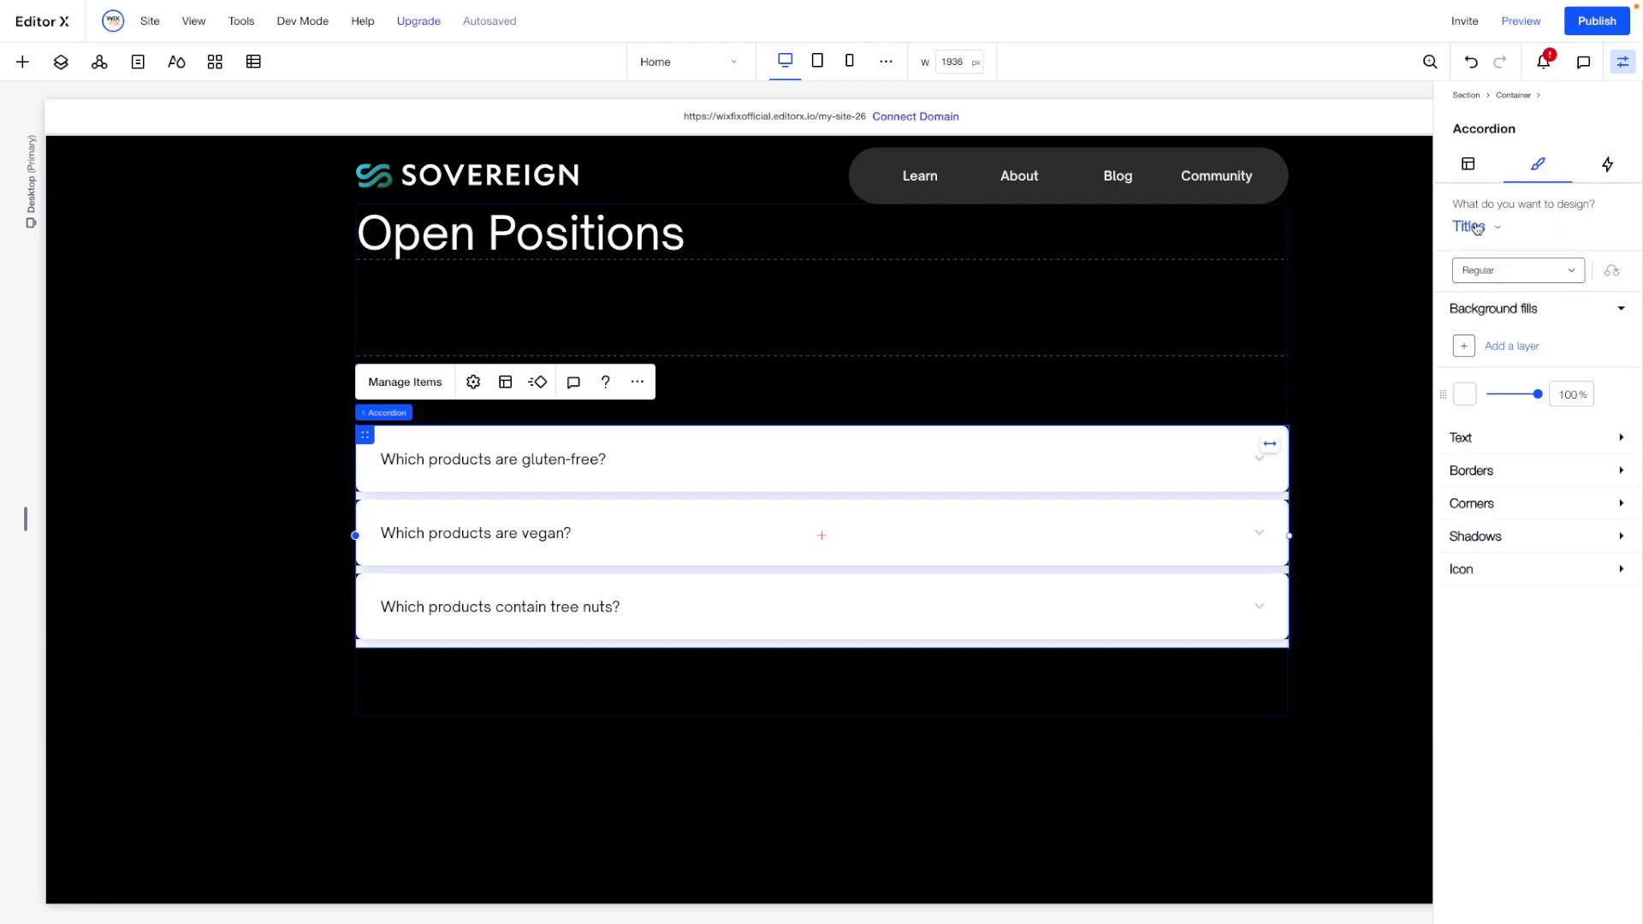
{"action": "left_click", "coordinate": [1556, 394]}
{"action": "type", "text": "0"}
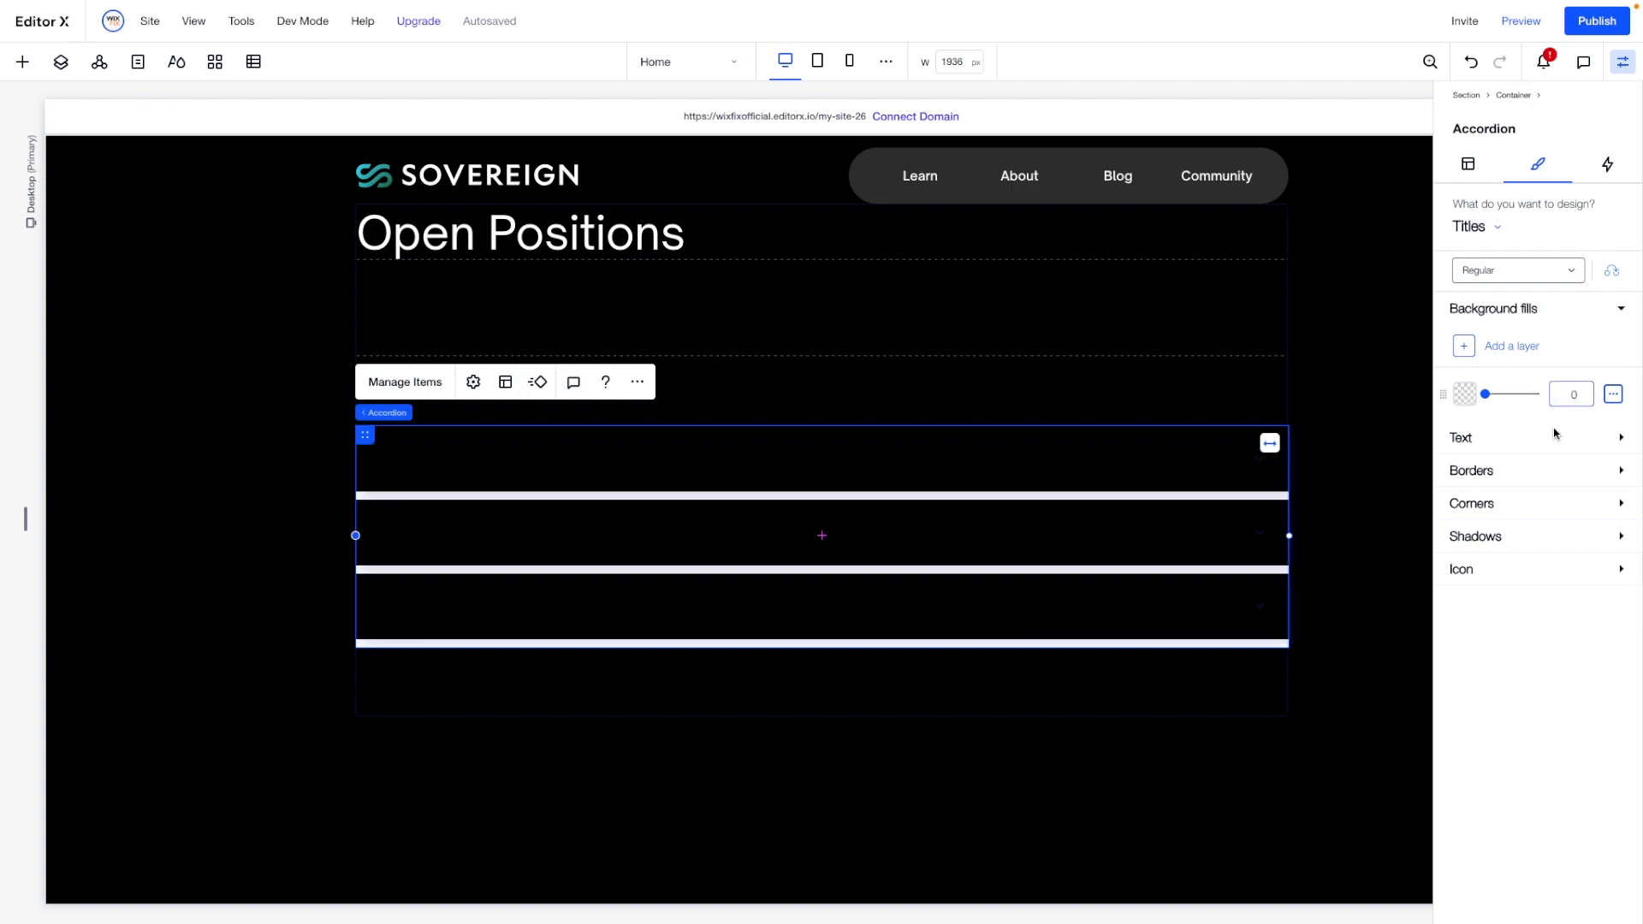
- Set the accordion titles' text colour to white and their font size to 24 px
{"action": "left_click", "coordinate": [1477, 438]}
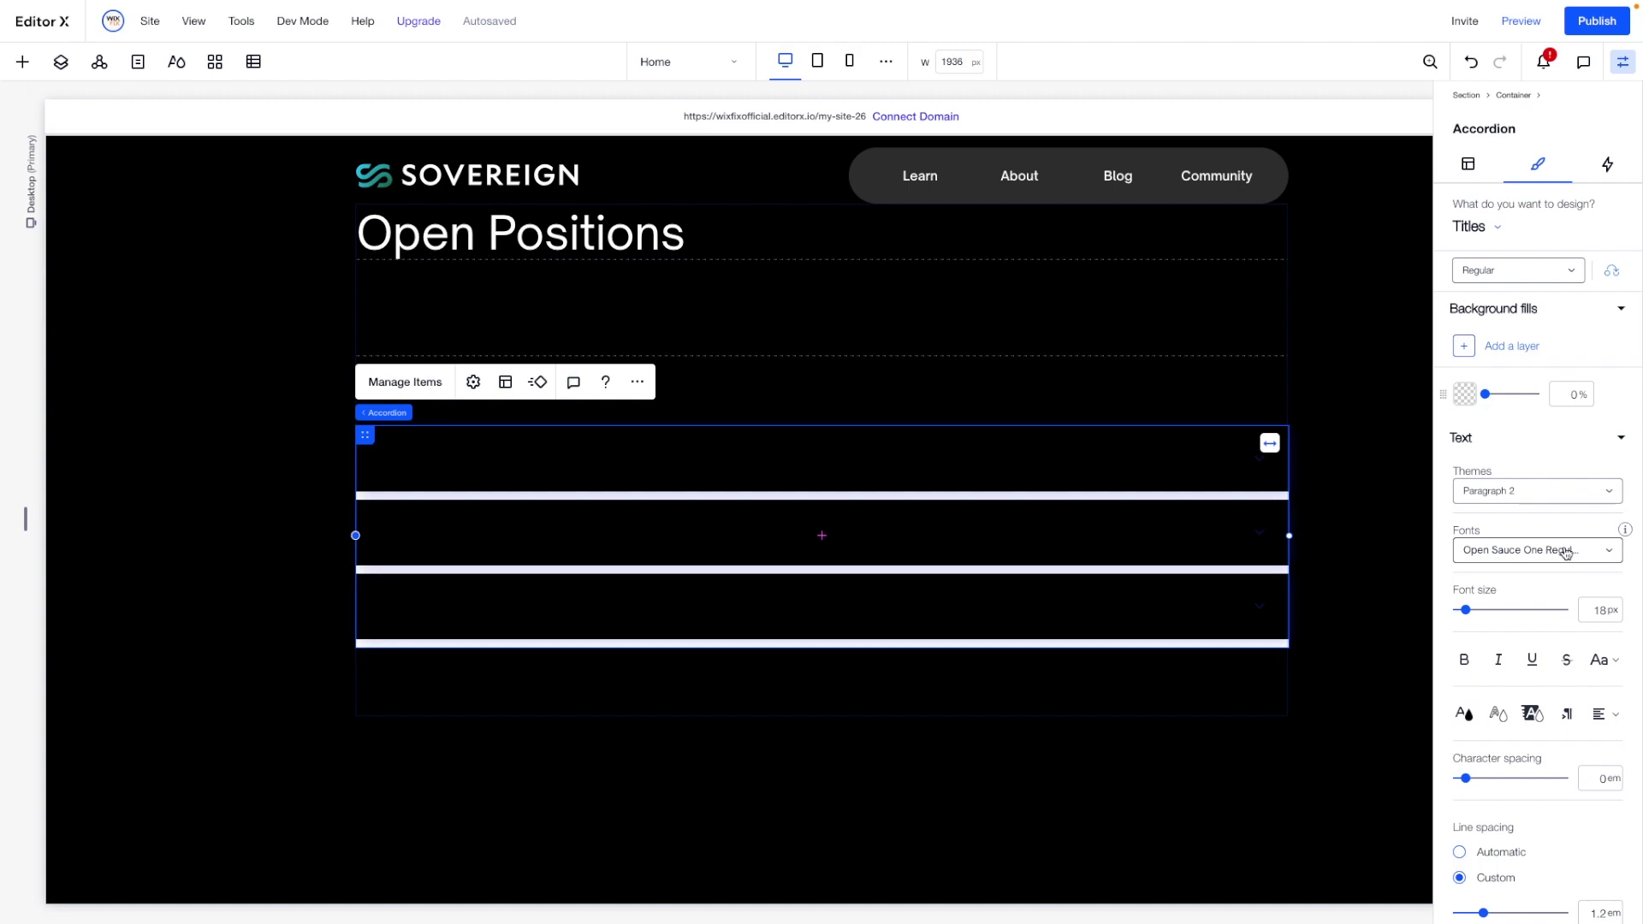
{"action": "left_click", "coordinate": [1465, 714]}
{"action": "left_click", "coordinate": [1484, 685]}
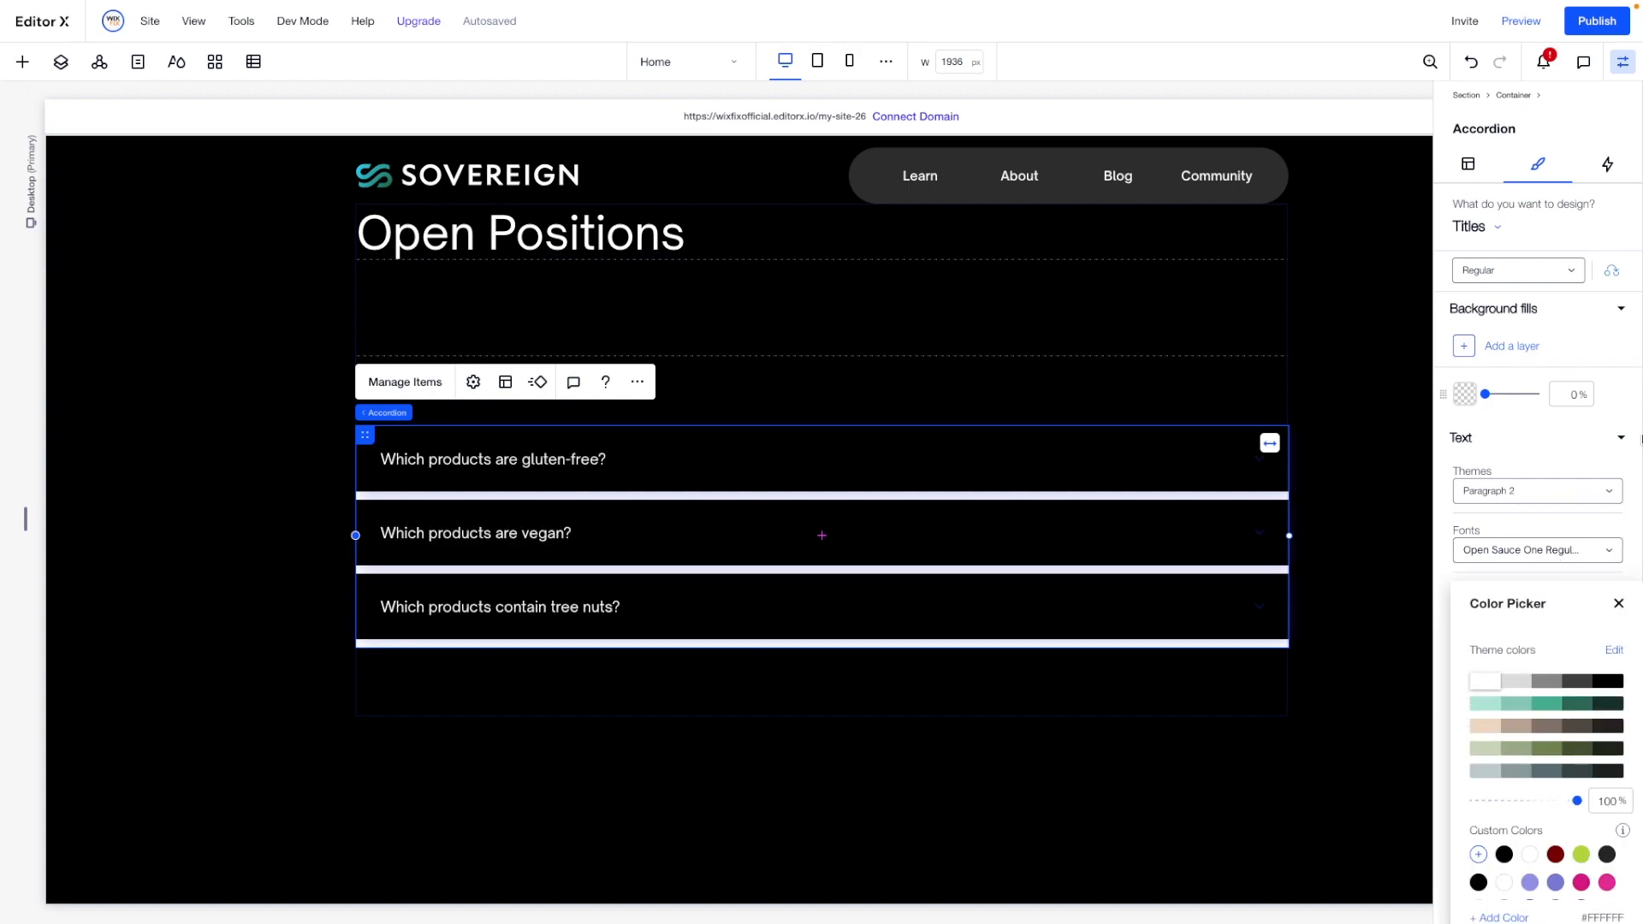
{"action": "left_click", "coordinate": [1617, 613]}
{"action": "left_click", "coordinate": [1599, 612]}
{"action": "type", "text": "2"}
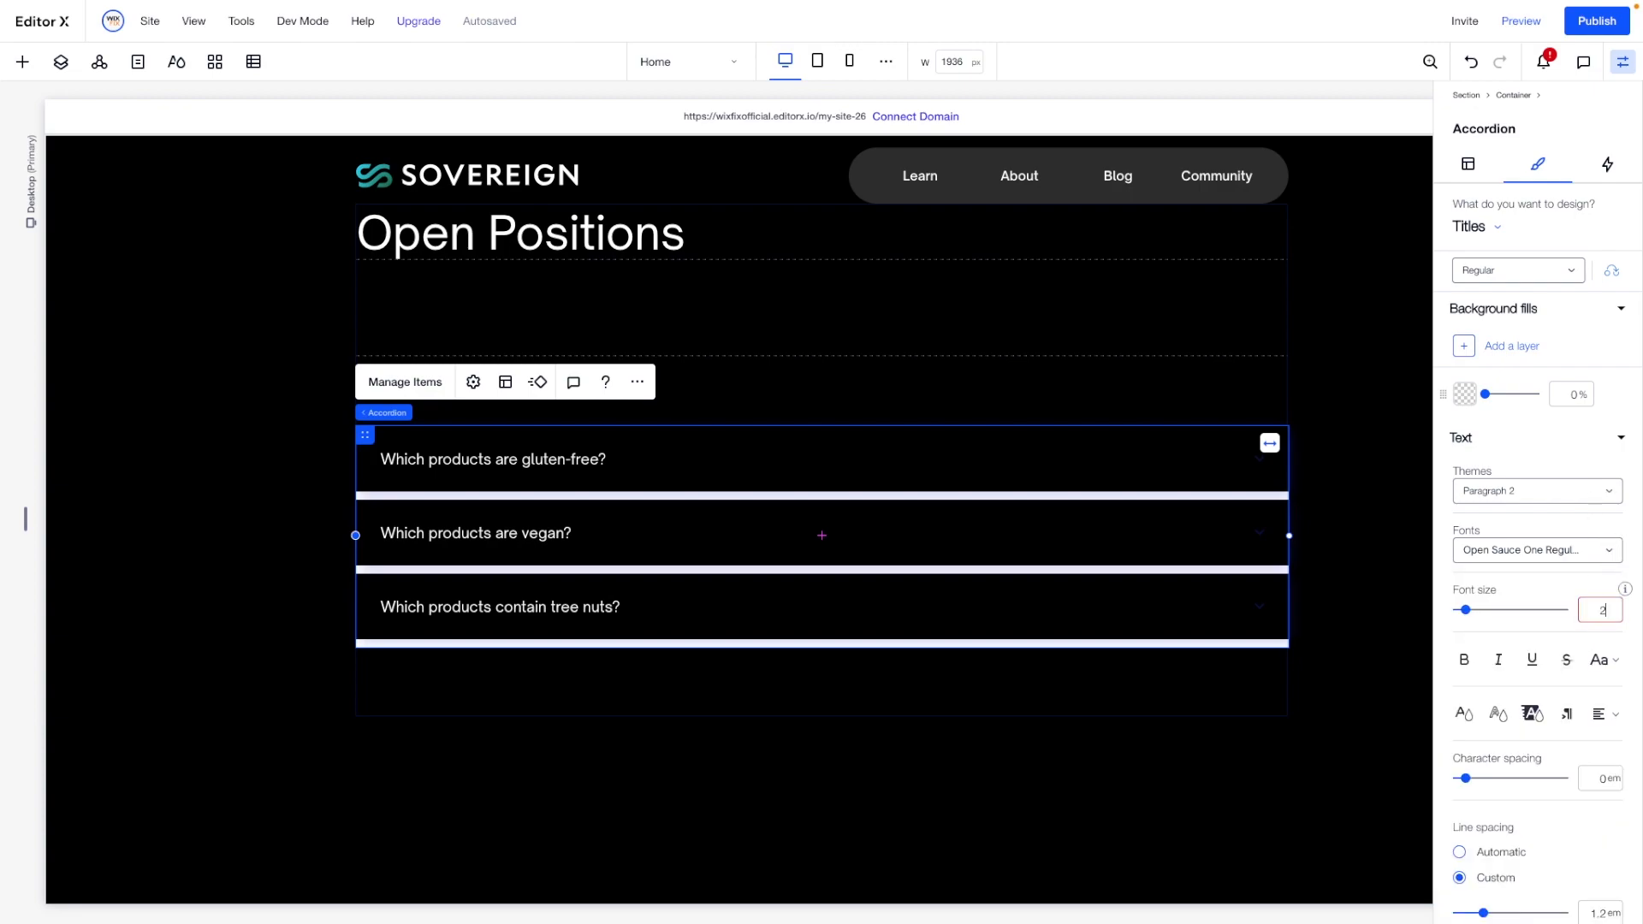
{"action": "type", "text": "4"}
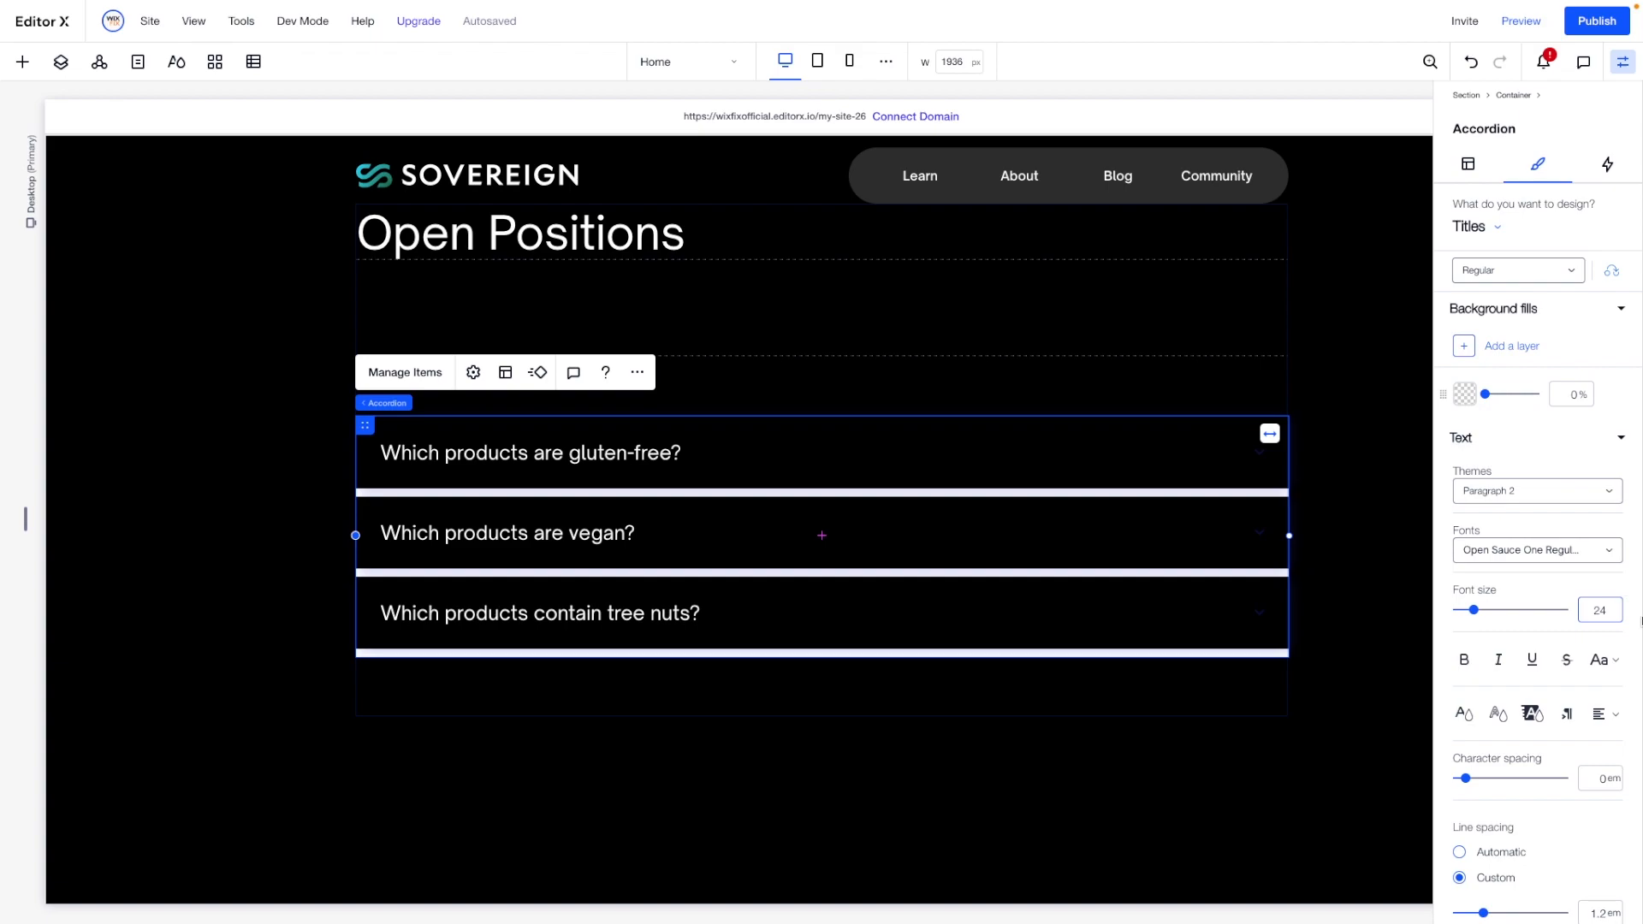
- Set the accordion titles' line spacing to 3 em and make their icons white at 100% opacity
{"action": "scroll", "coordinate": [1549, 677], "scroll_direction": "down", "scroll_amount": 2}
{"action": "left_click_drag", "start_coordinate": [1483, 735], "coordinate": [1571, 737]}
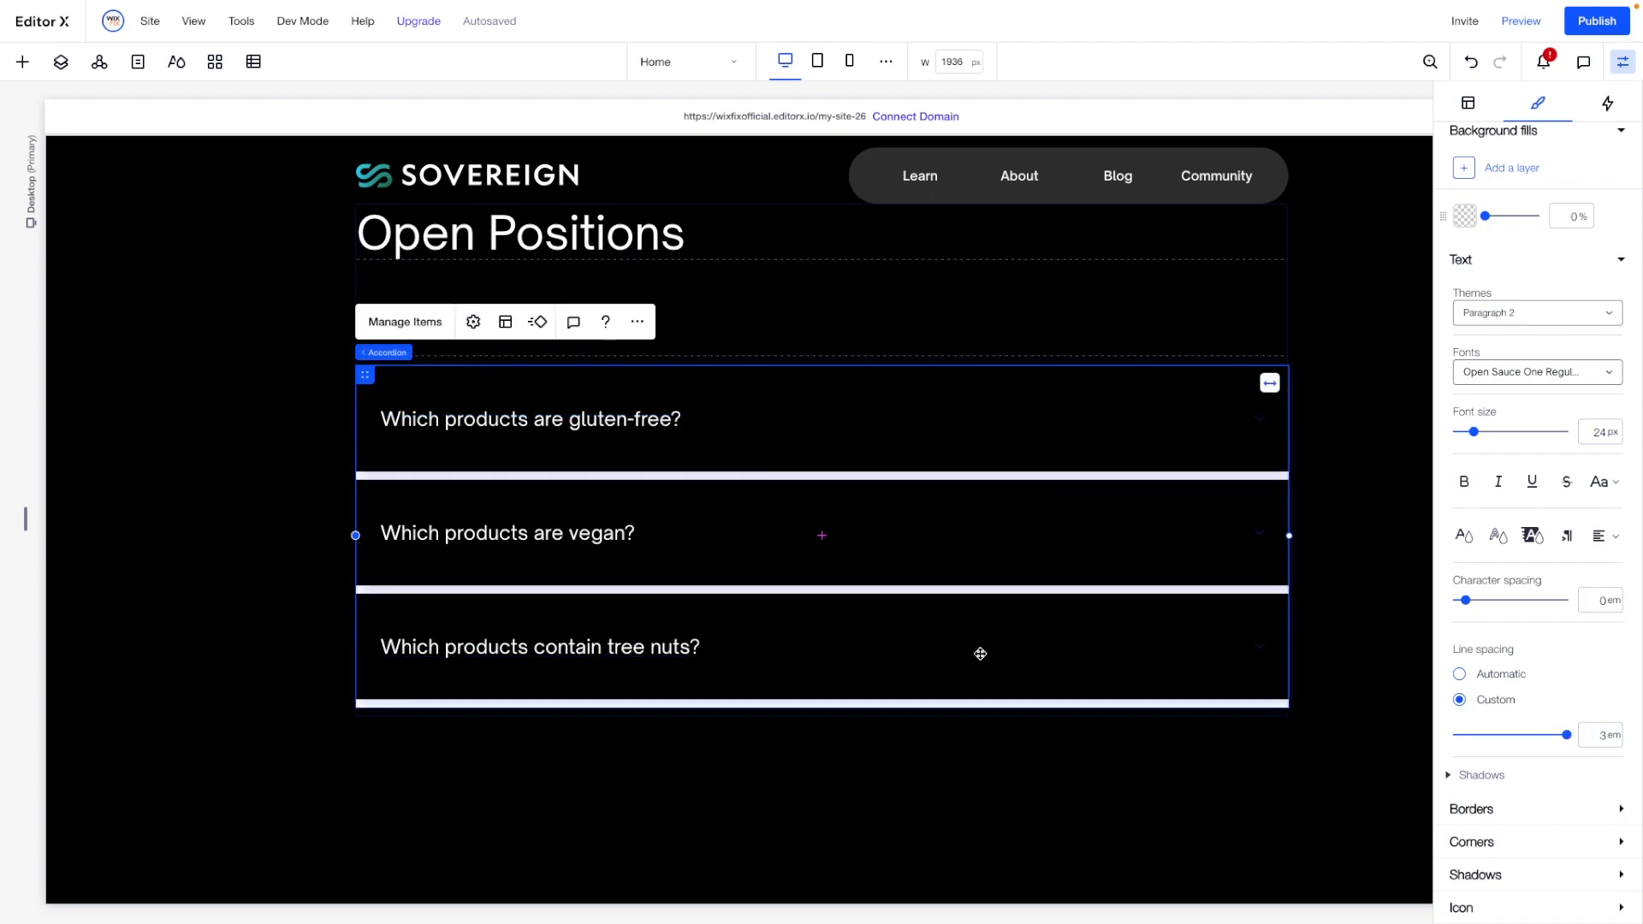
{"action": "left_click", "coordinate": [1485, 811]}
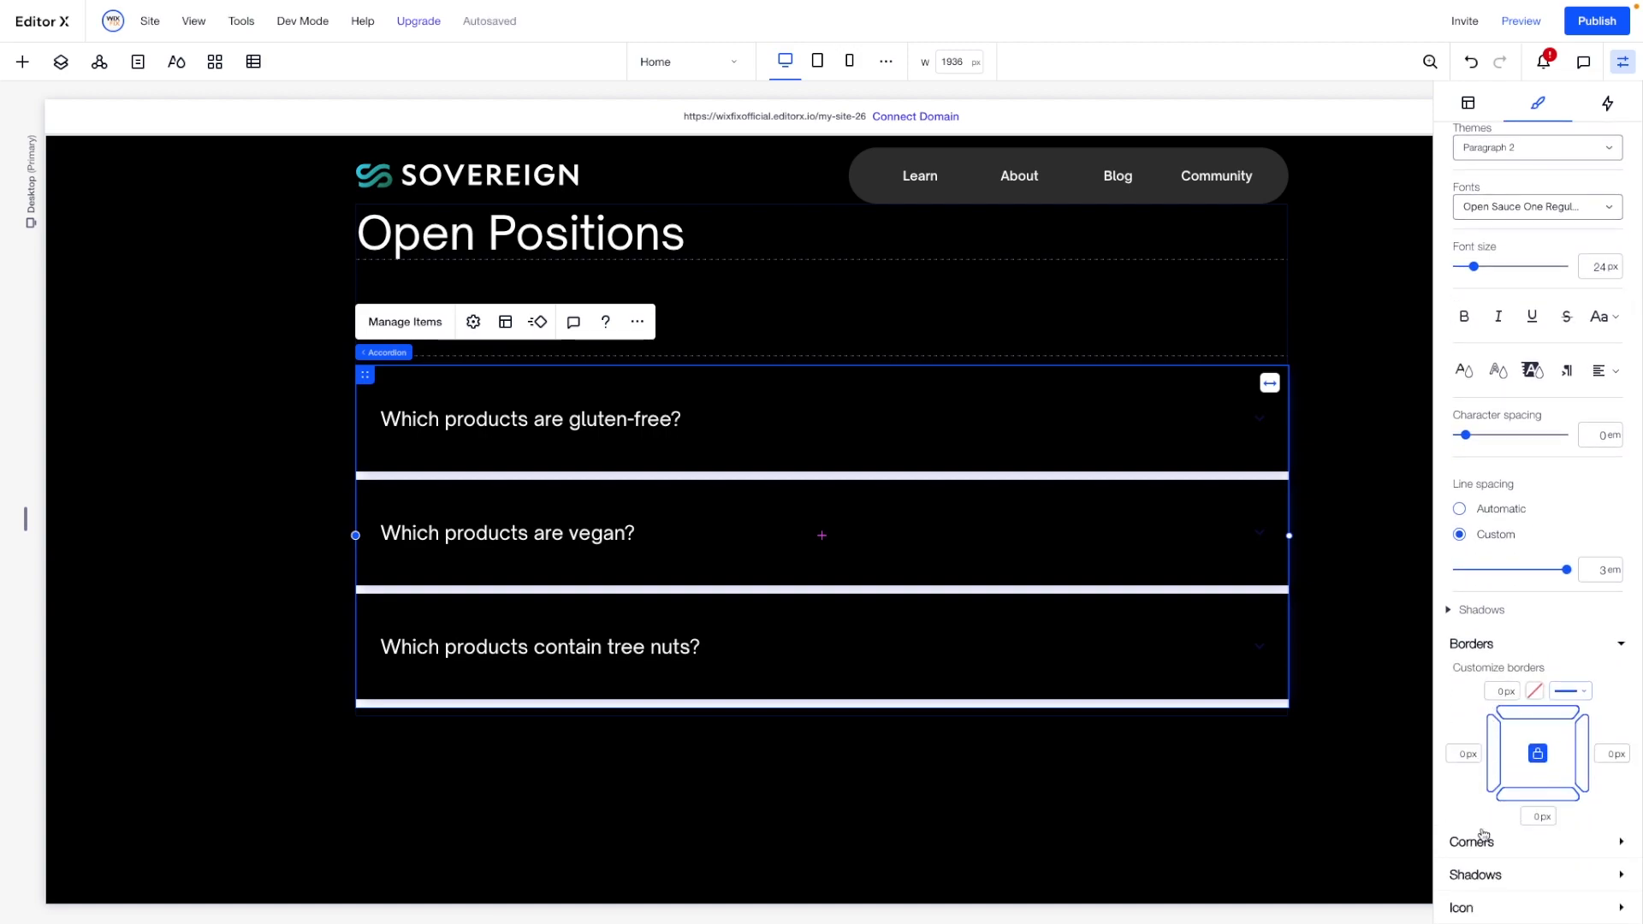
{"action": "left_click", "coordinate": [1485, 907]}
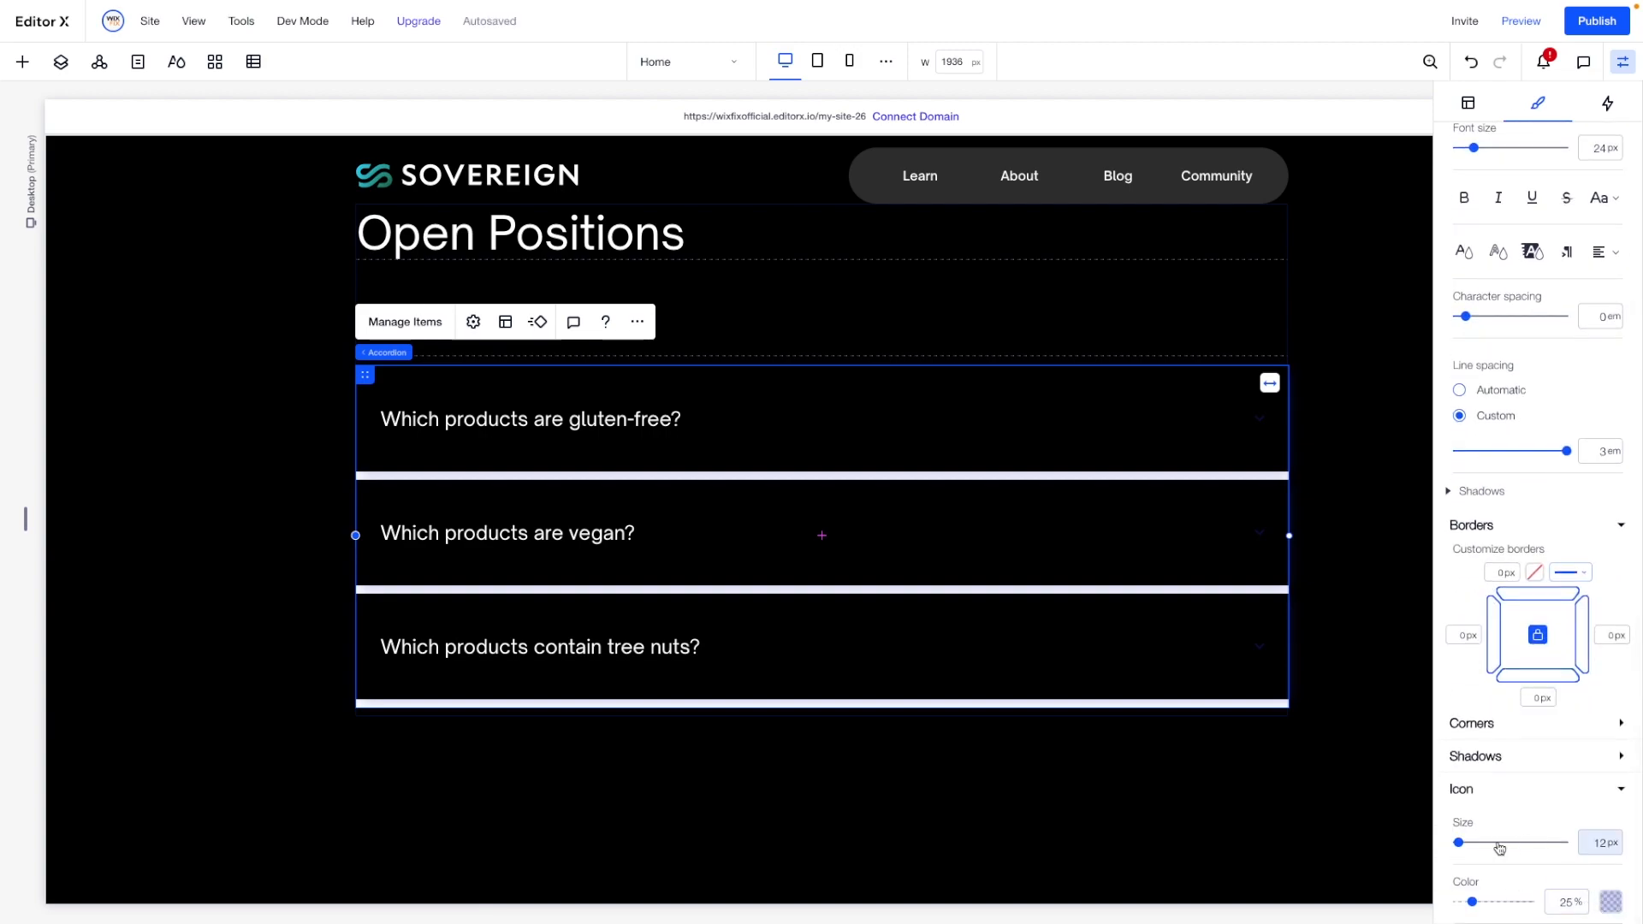
{"action": "left_click", "coordinate": [1611, 902]}
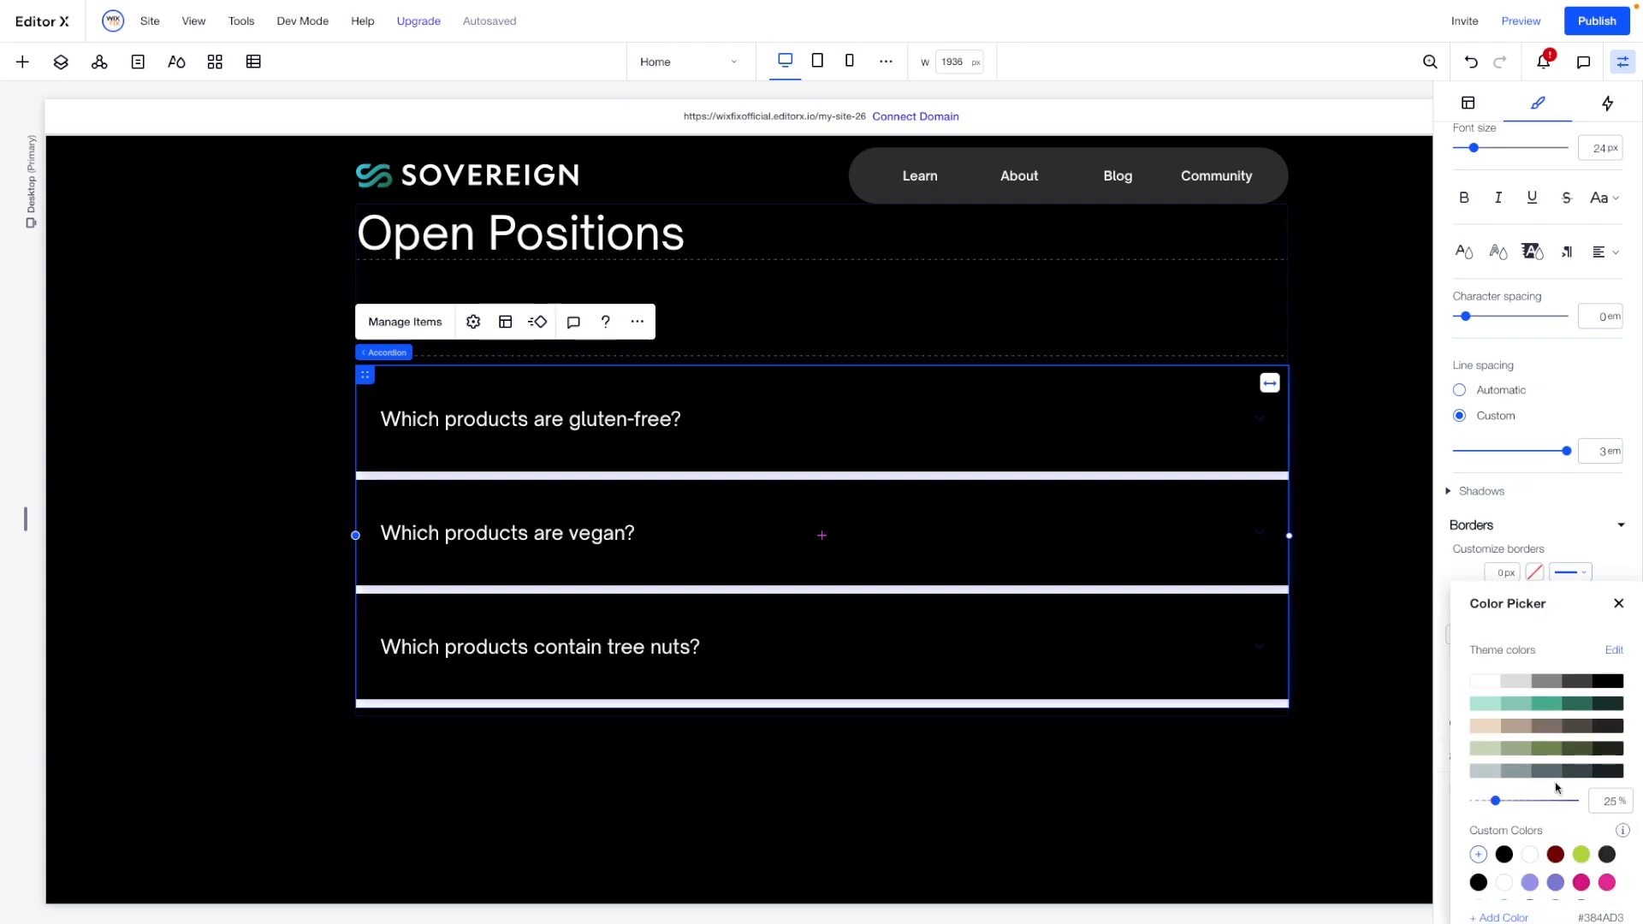
{"action": "left_click", "coordinate": [1619, 603]}
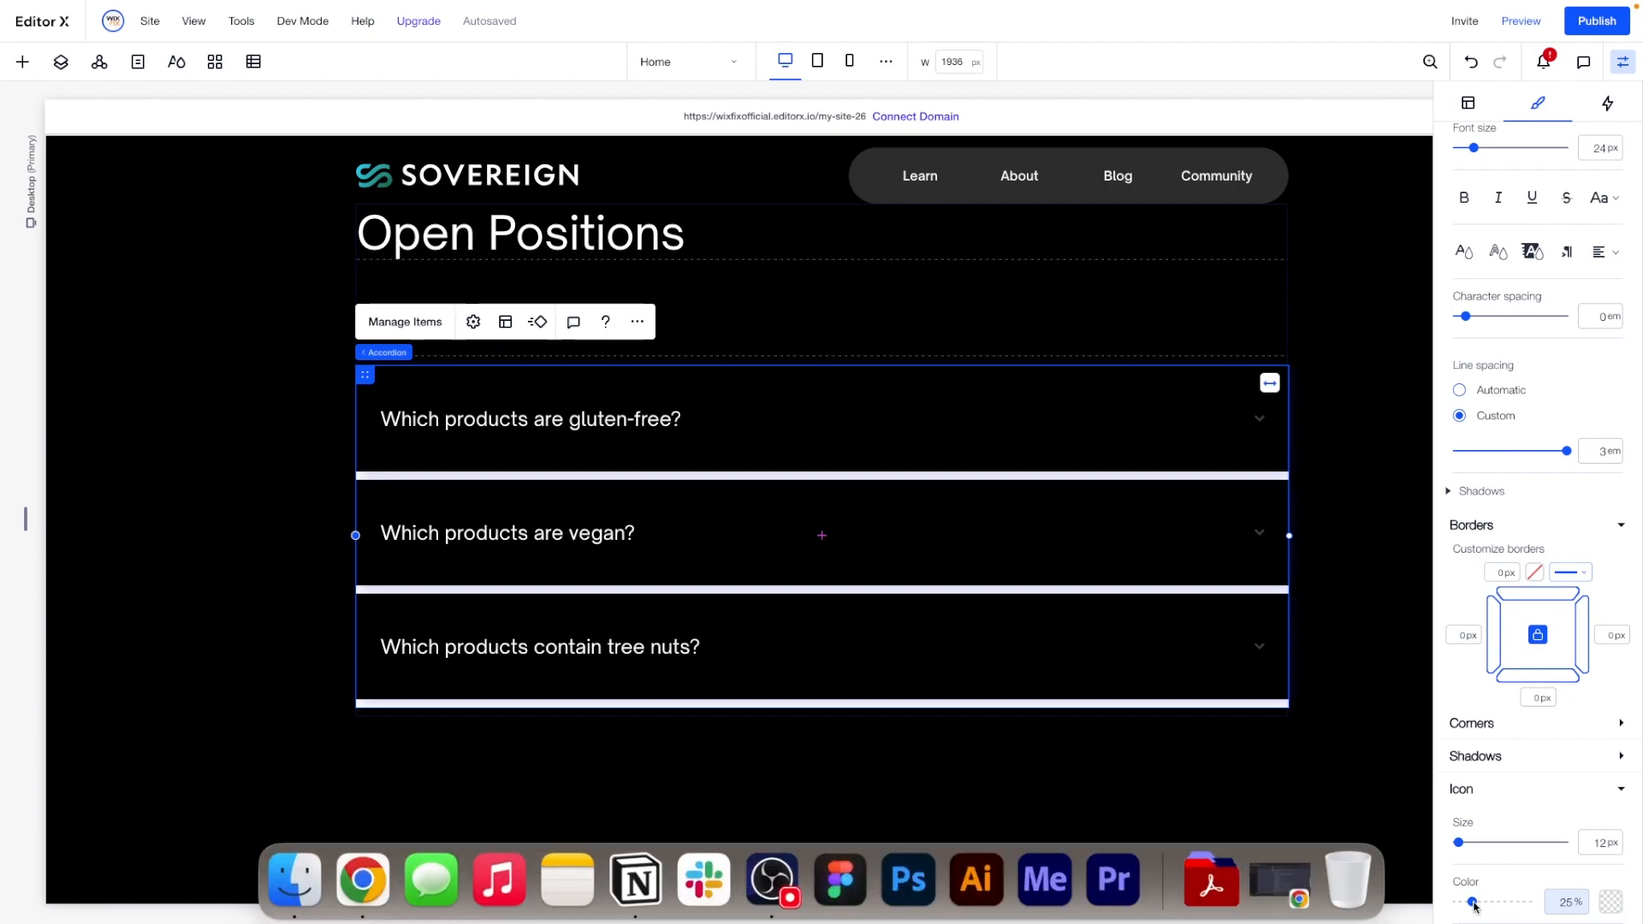
{"action": "left_click_drag", "start_coordinate": [1472, 902], "coordinate": [1533, 902]}
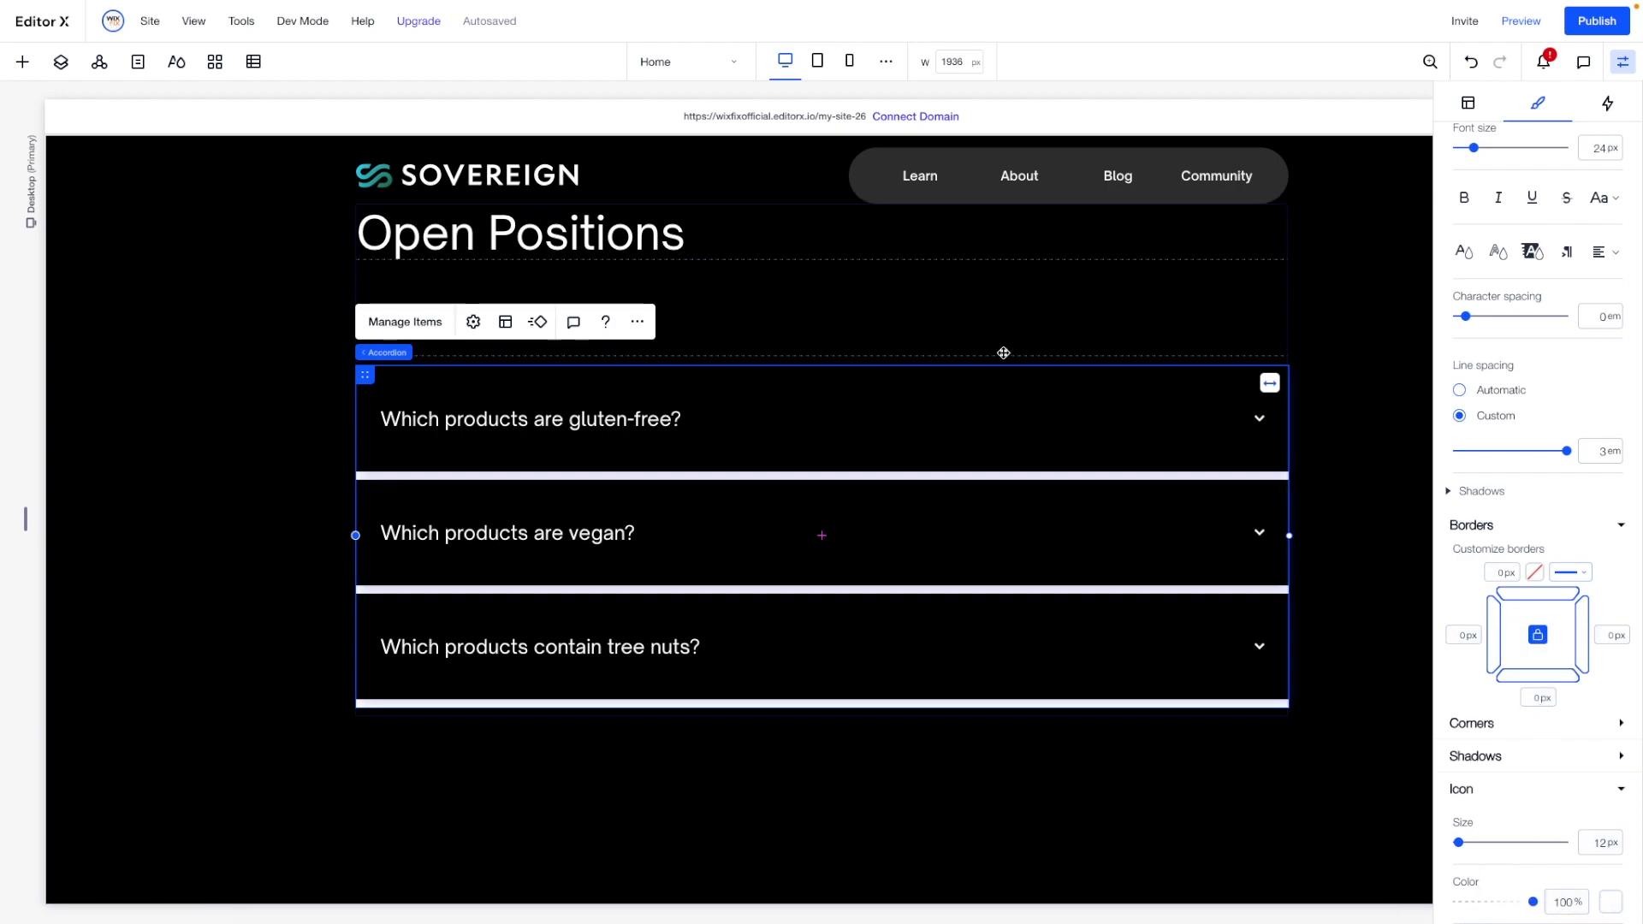
- Change the accordion's icon to Plus and set the title's horizontal padding to 0 px
{"action": "left_click", "coordinate": [478, 327]}
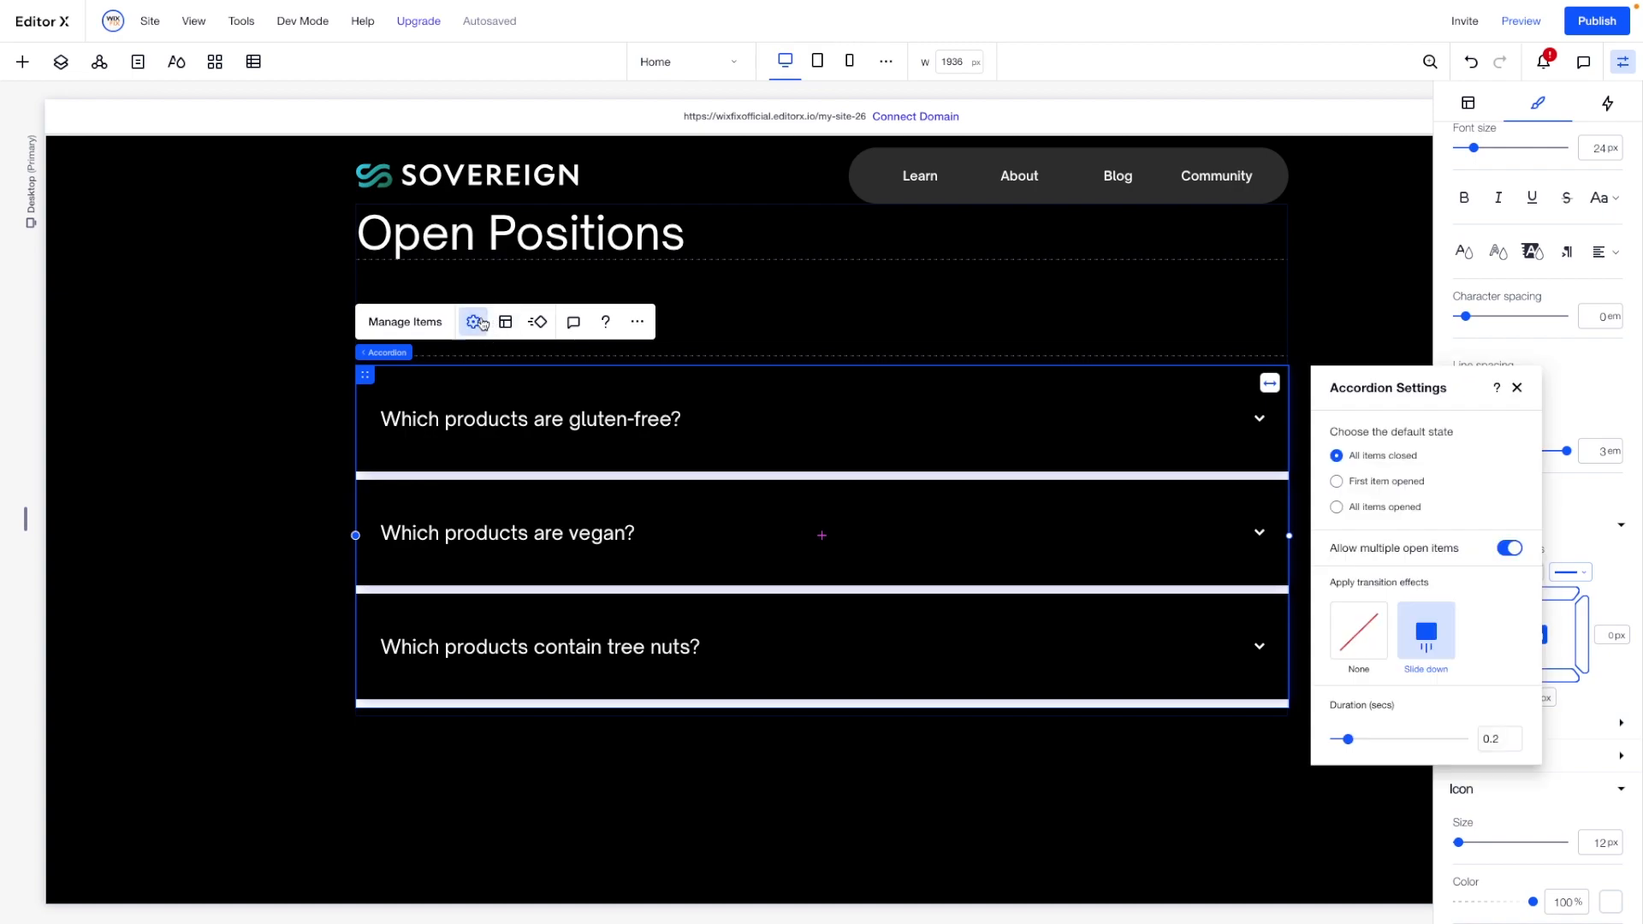
{"action": "left_click", "coordinate": [502, 323]}
{"action": "left_click", "coordinate": [1476, 468]}
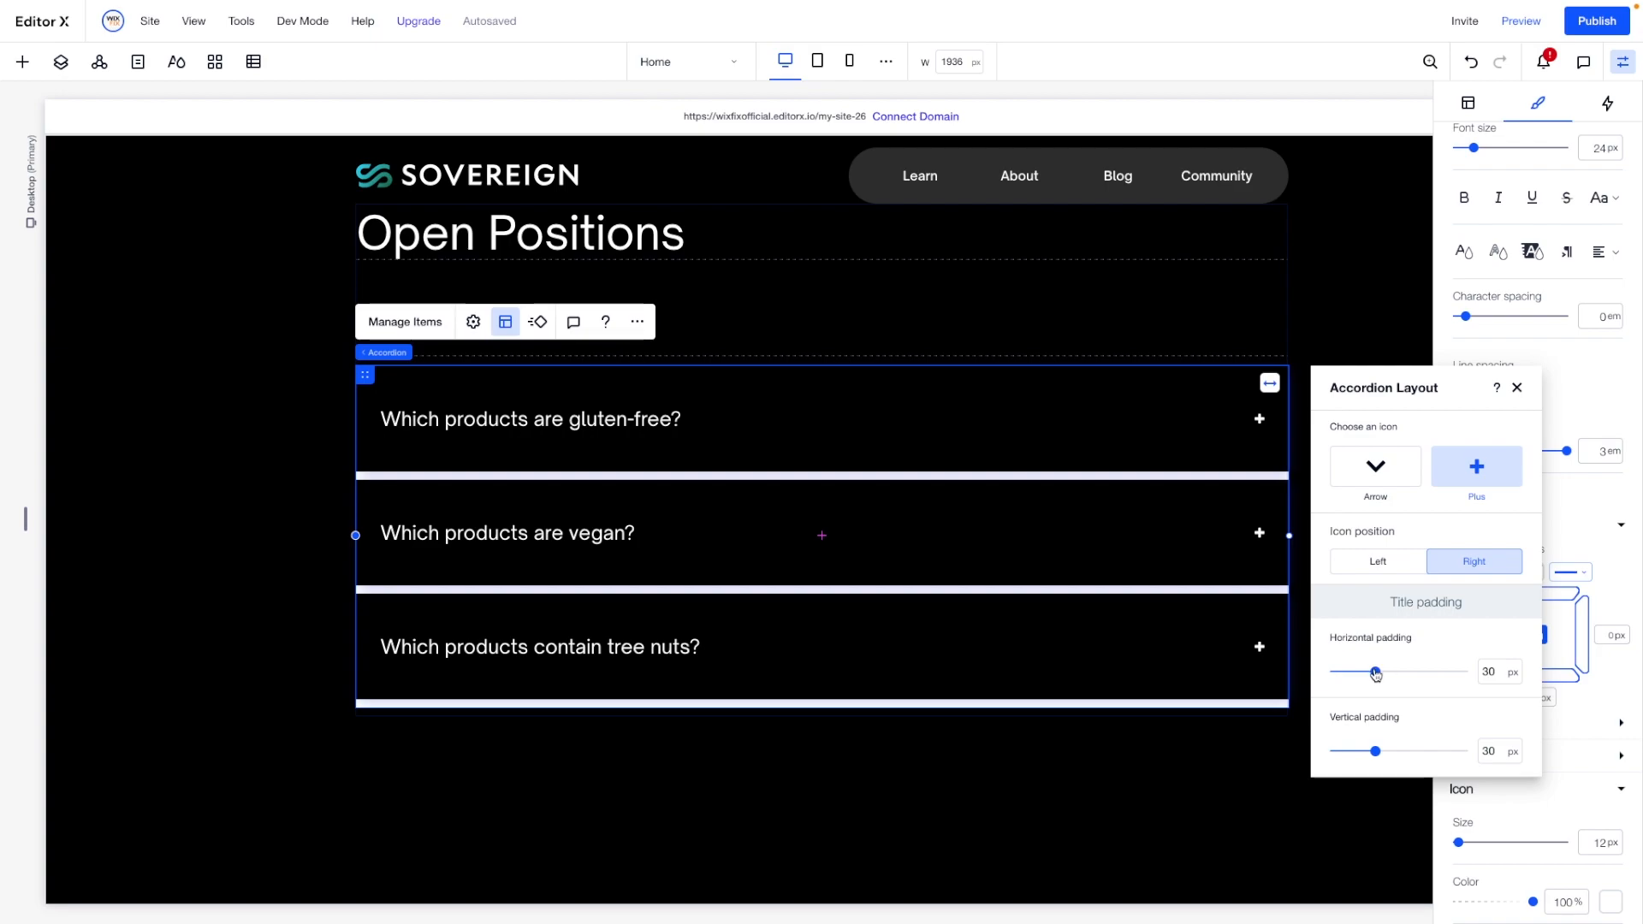
{"action": "left_click_drag", "start_coordinate": [1376, 673], "coordinate": [1301, 669]}
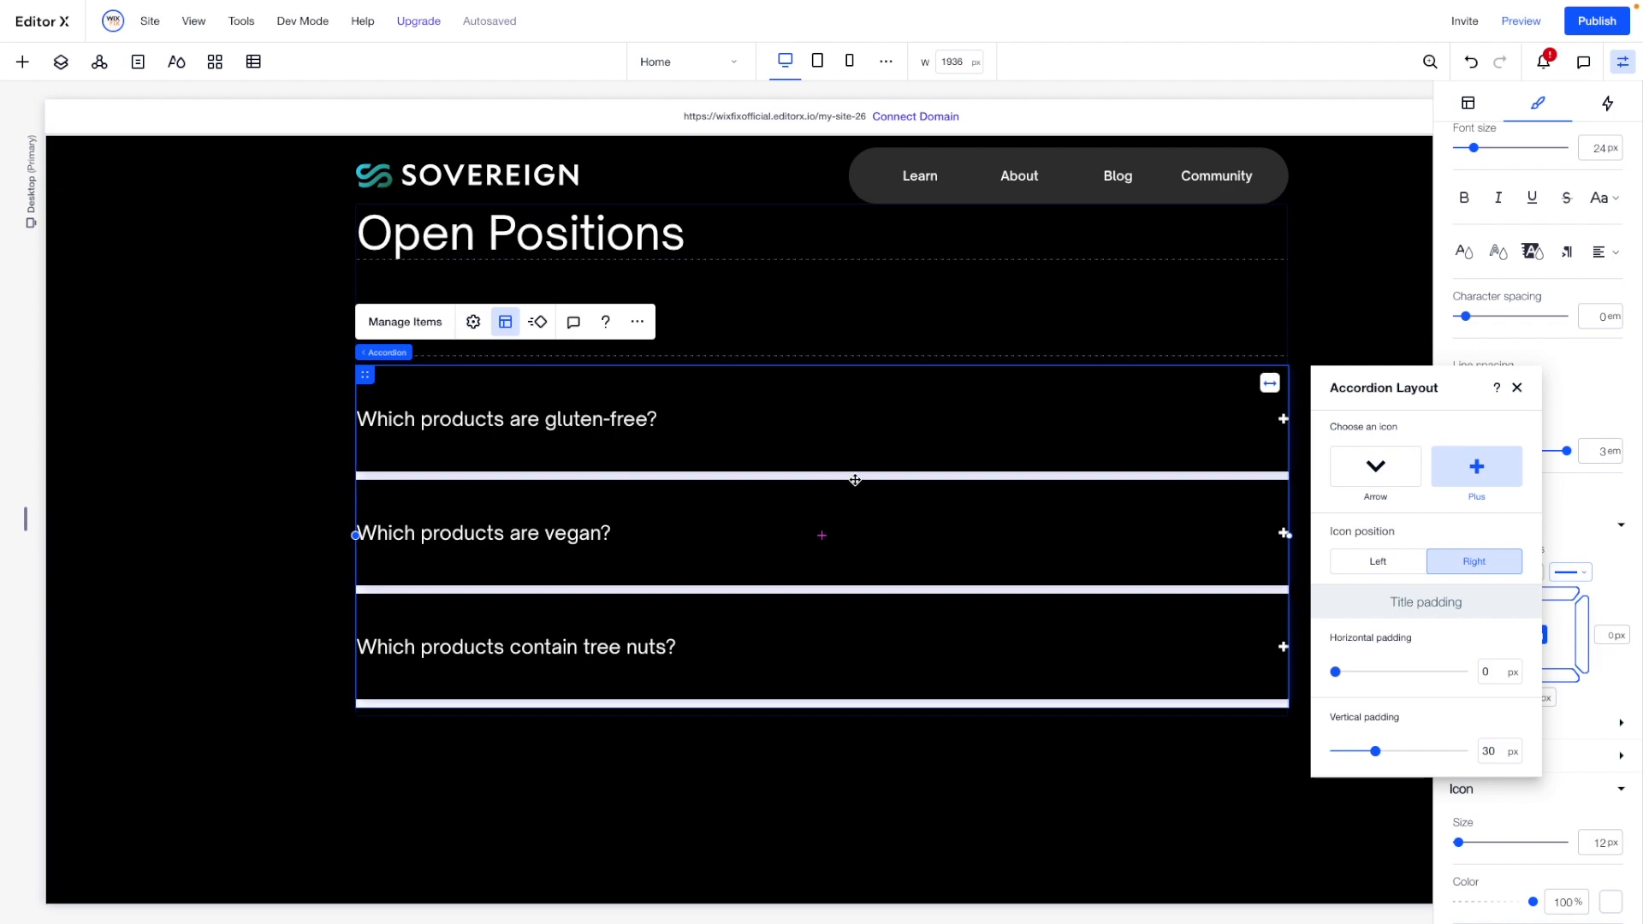
{"action": "left_click", "coordinate": [1518, 387]}
- Try to set the background fill opacity of the accordion's containers to 0% and select the first item's text
{"action": "scroll", "coordinate": [1515, 282], "scroll_direction": "up", "scroll_amount": 5}
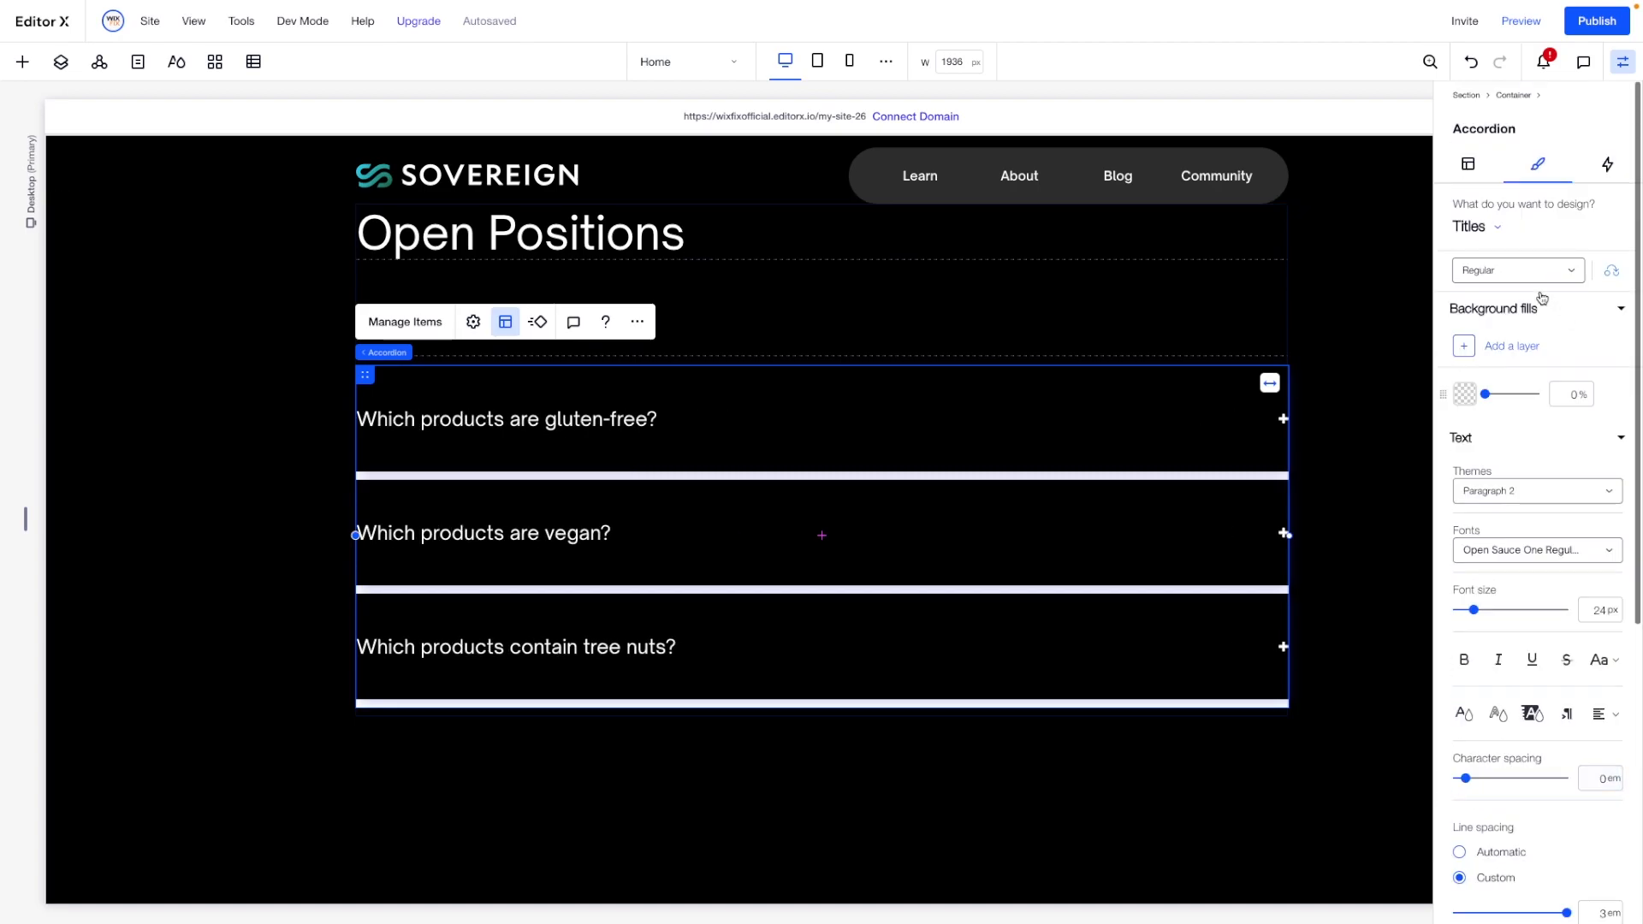
{"action": "left_click", "coordinate": [1514, 272]}
{"action": "left_click", "coordinate": [1486, 229]}
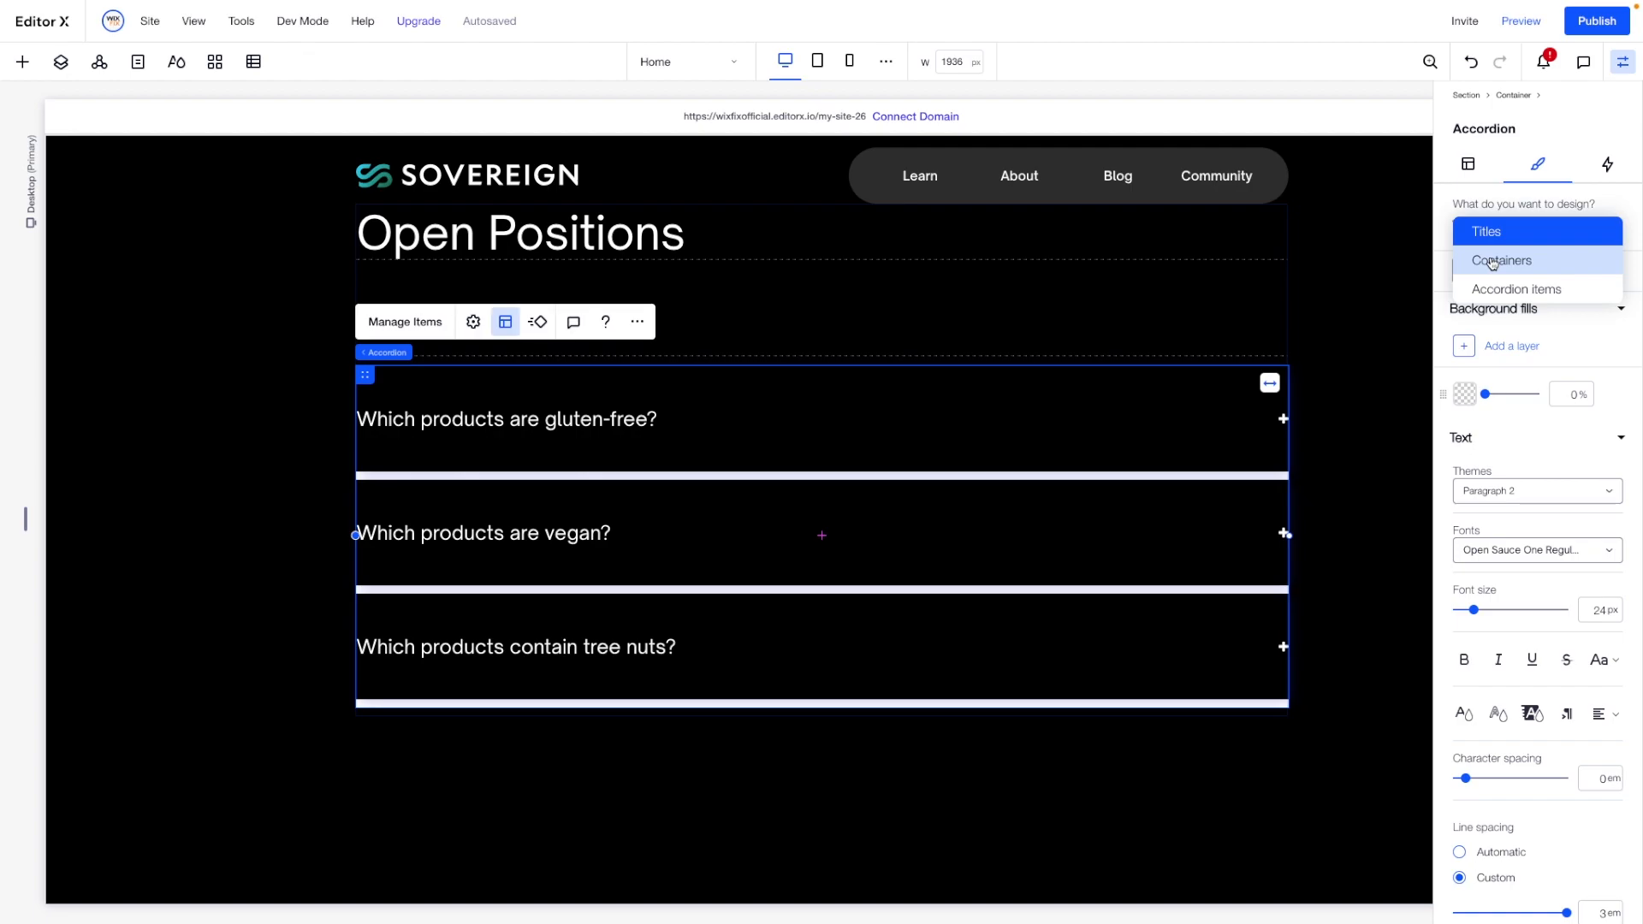
{"action": "left_click", "coordinate": [1493, 263]}
{"action": "left_click", "coordinate": [1565, 356]}
{"action": "type", "text": "0"}
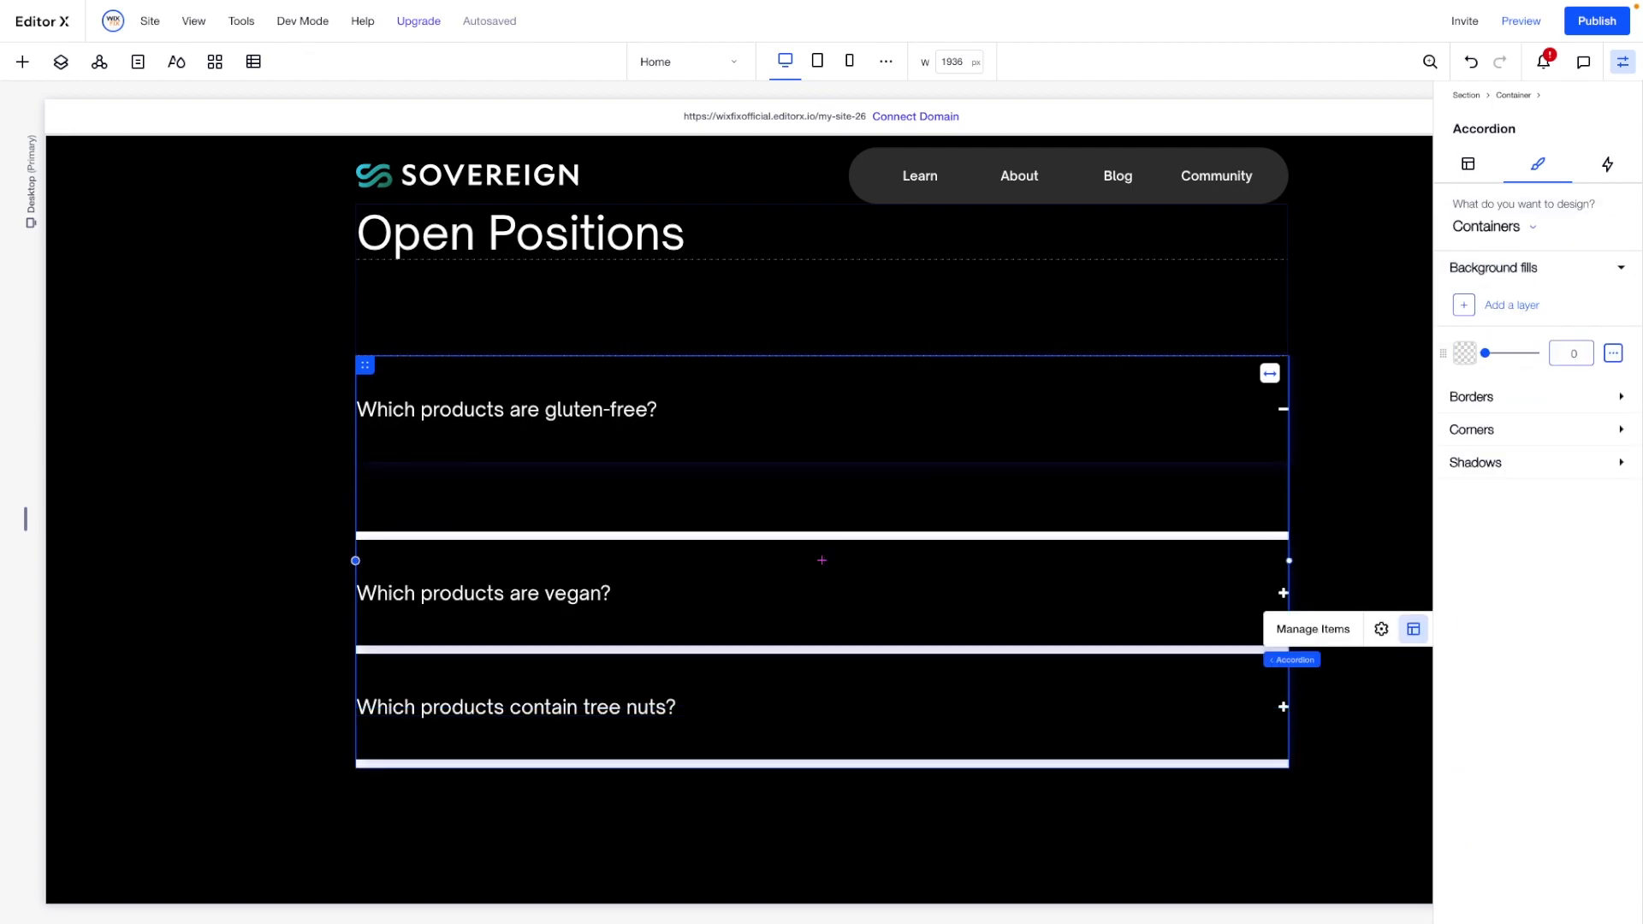
{"action": "left_click", "coordinate": [630, 493]}
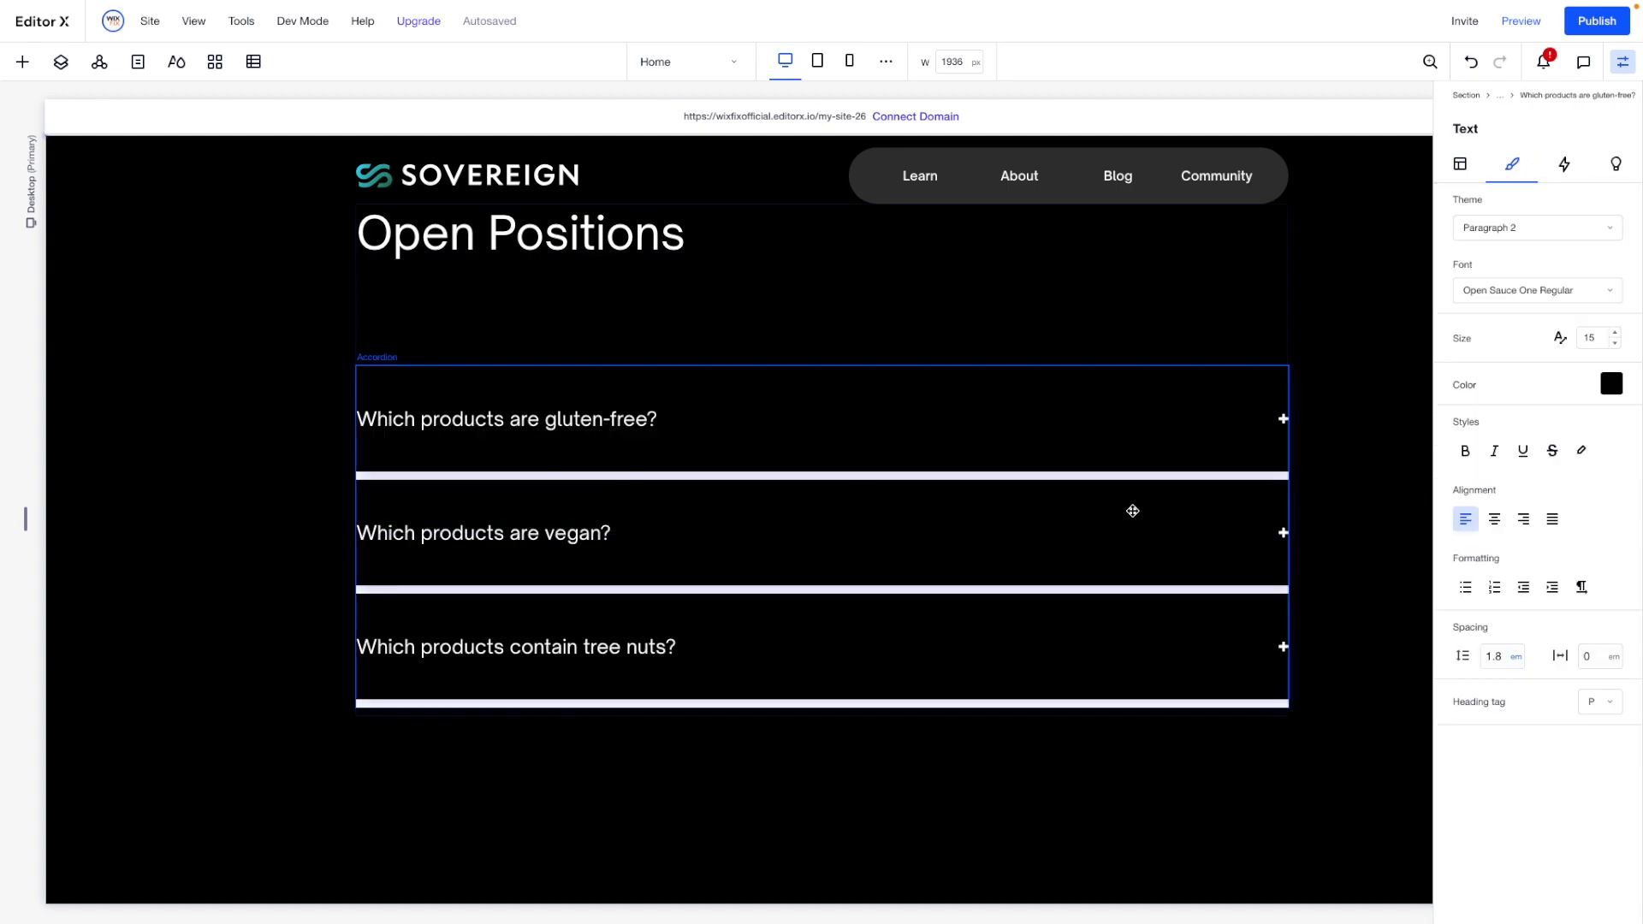
- Set the top and bottom borders of the accordion items to 1 px each
{"action": "left_click", "coordinate": [746, 412]}
{"action": "left_click", "coordinate": [1475, 226]}
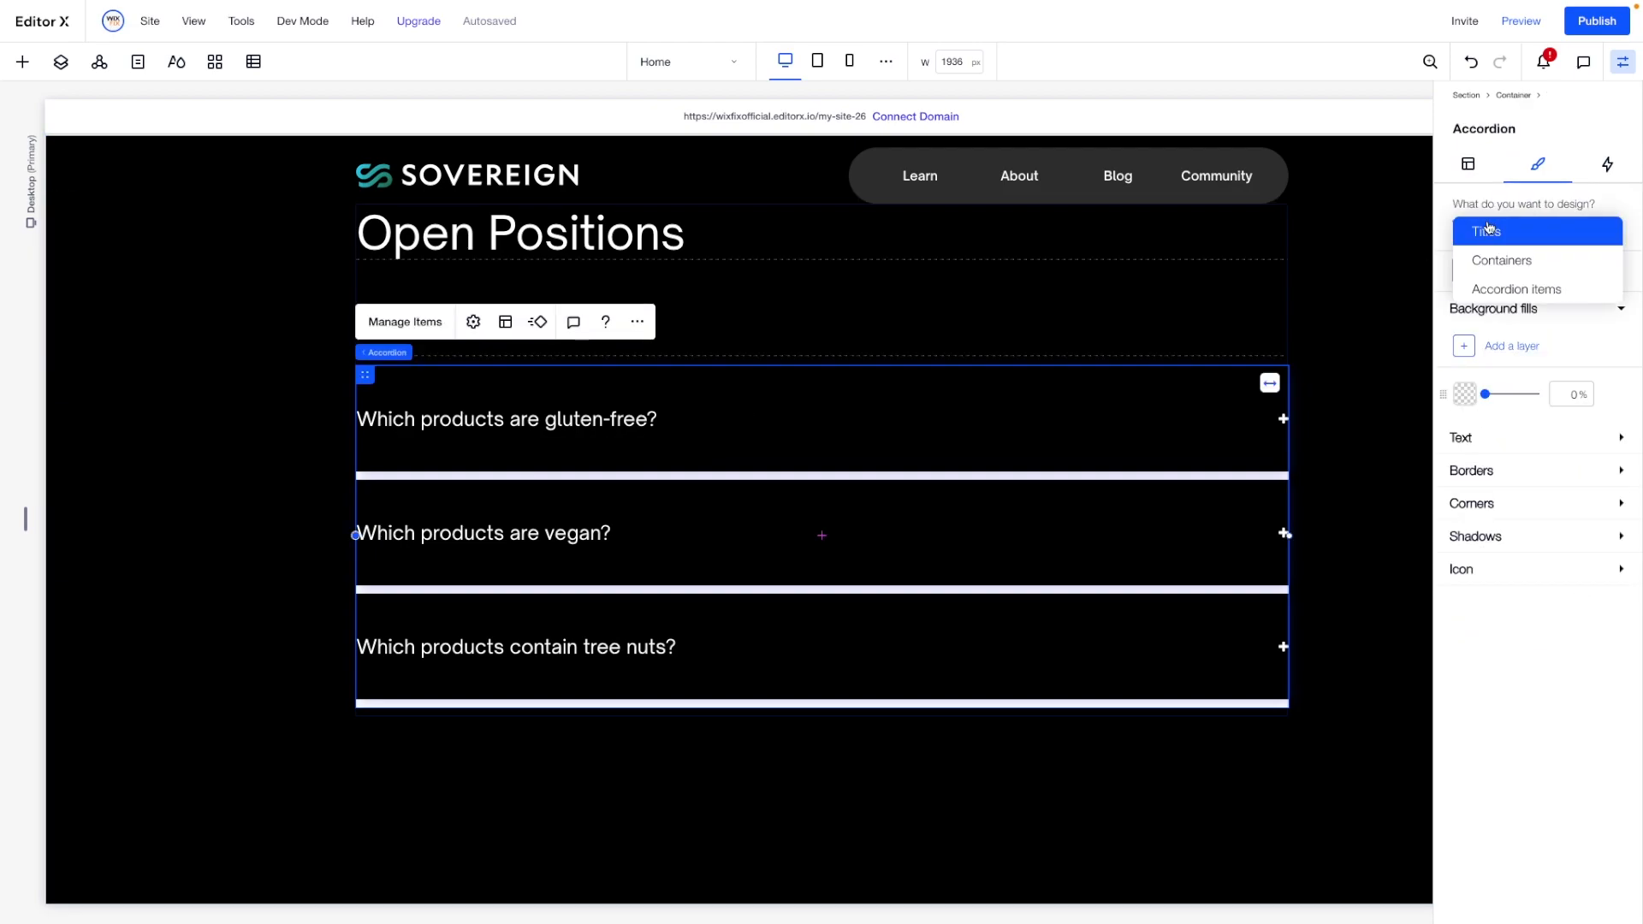
{"action": "left_click", "coordinate": [1503, 298]}
{"action": "left_click", "coordinate": [561, 534]}
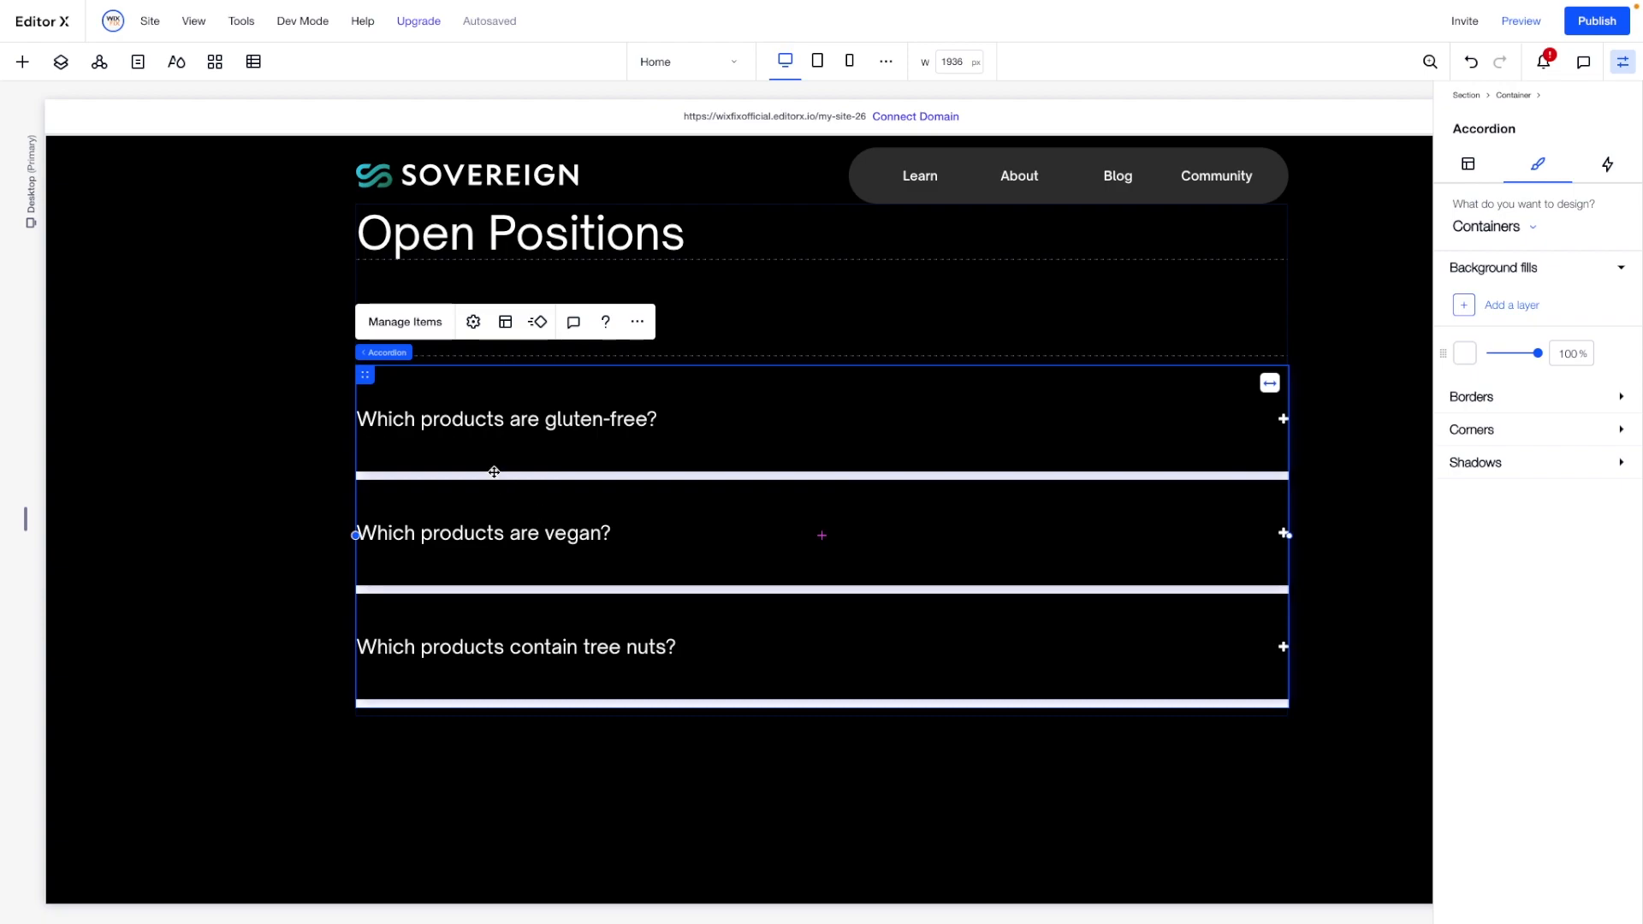
{"action": "left_click", "coordinate": [1491, 227]}
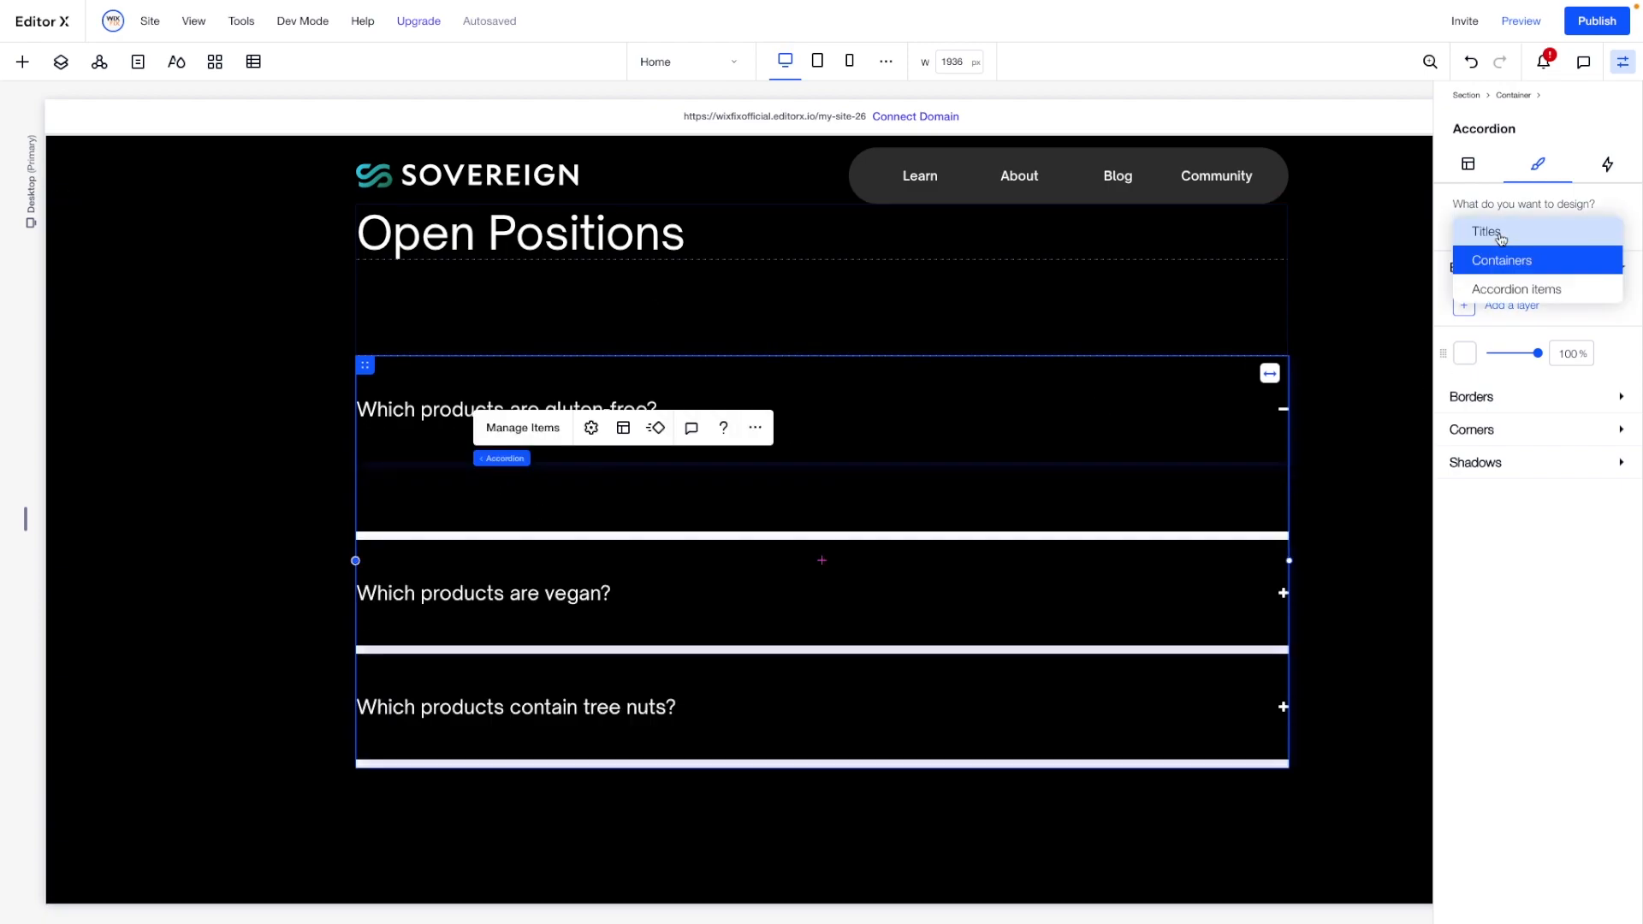
{"action": "left_click", "coordinate": [1502, 287]}
{"action": "left_click", "coordinate": [1483, 404]}
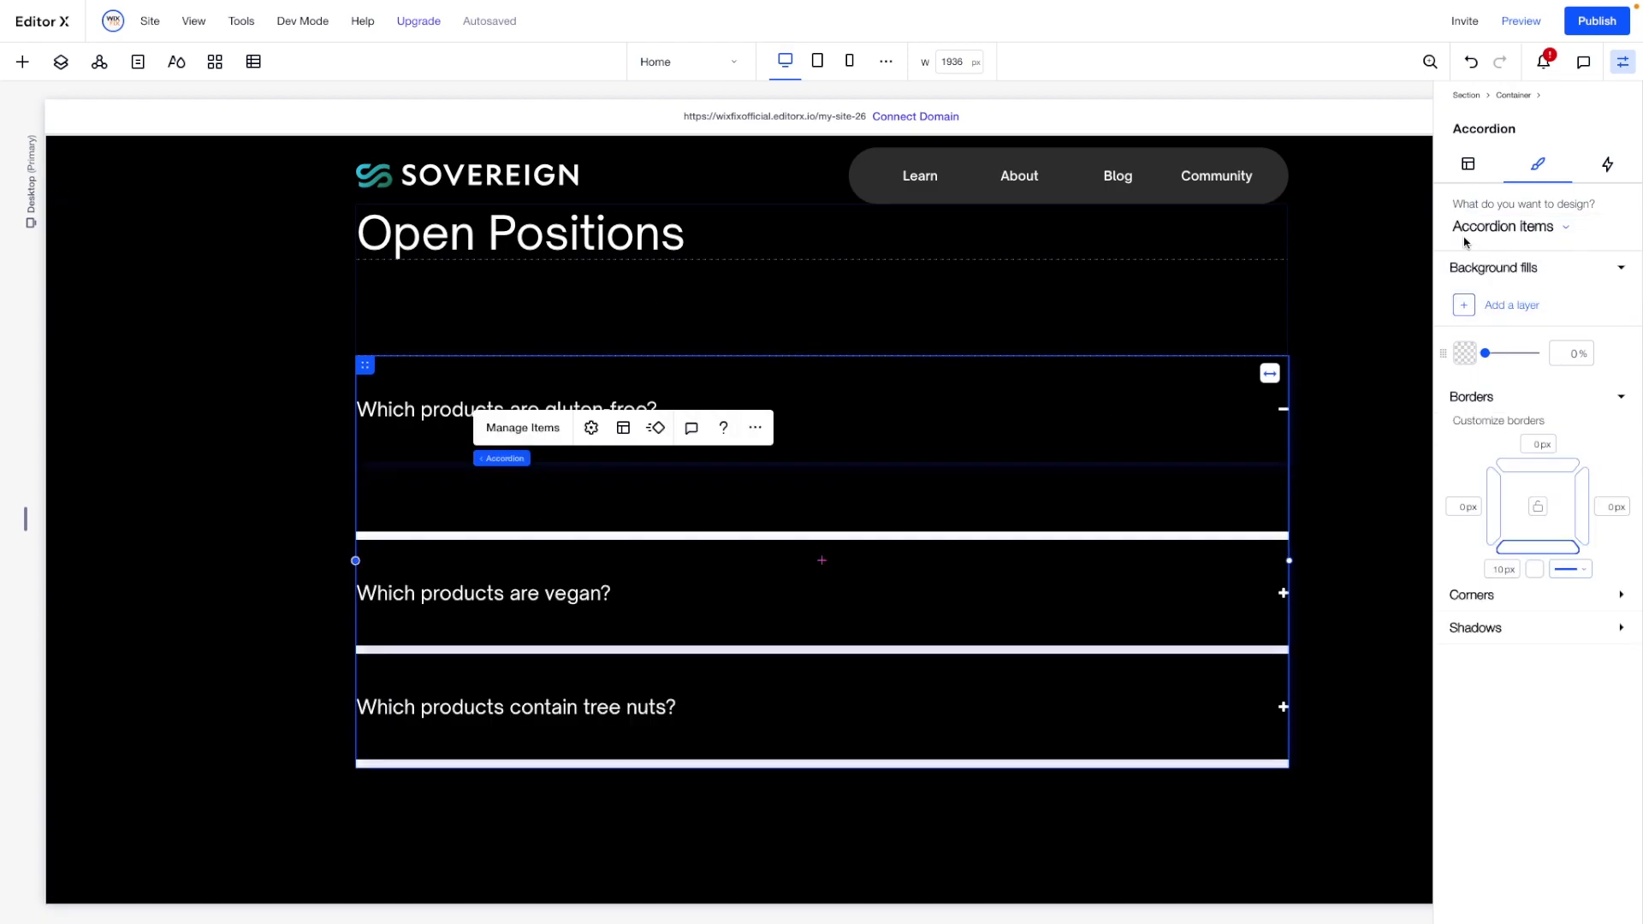
{"action": "left_click", "coordinate": [1538, 446]}
{"action": "type", "text": "1"}
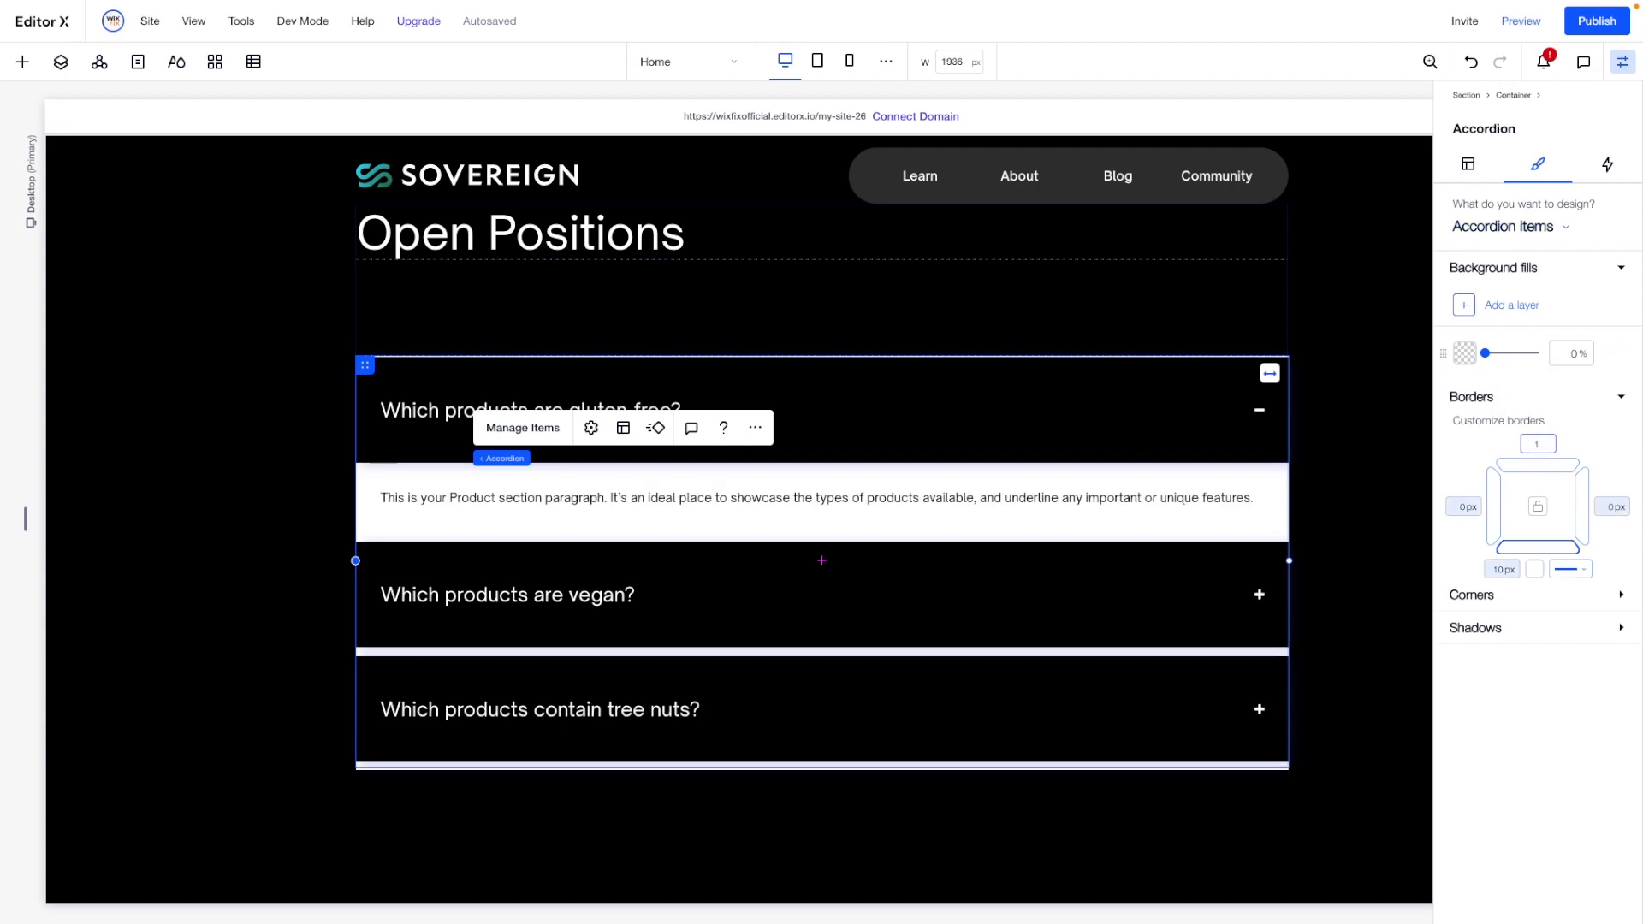
{"action": "left_click", "coordinate": [1507, 571]}
{"action": "type", "text": "1"}
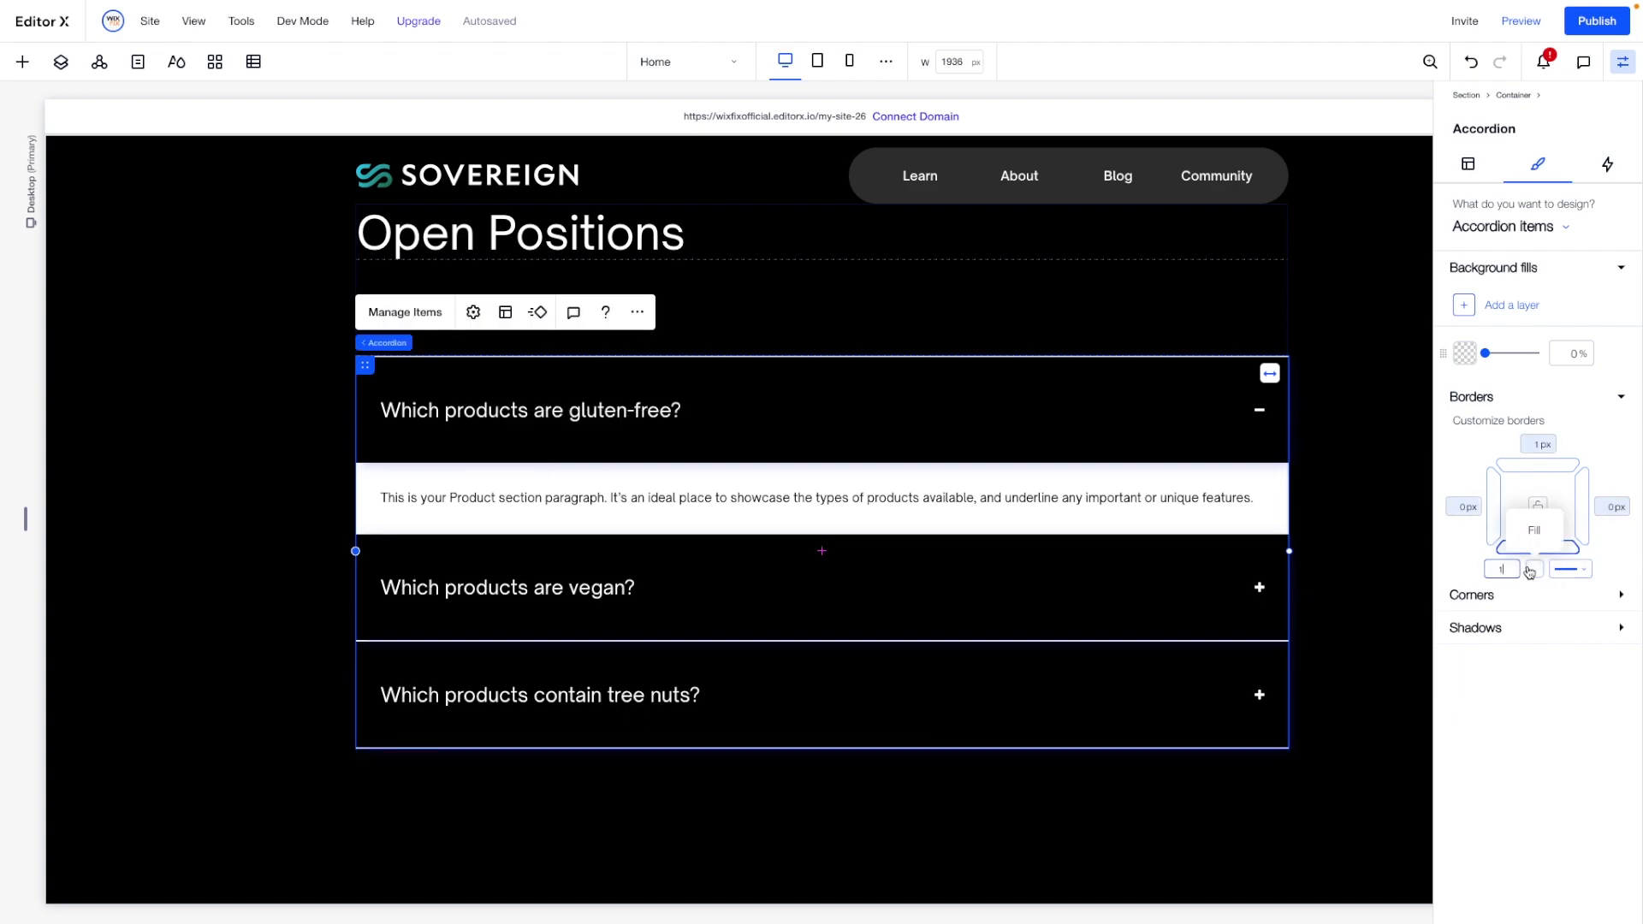
{"action": "left_click", "coordinate": [1624, 564]}
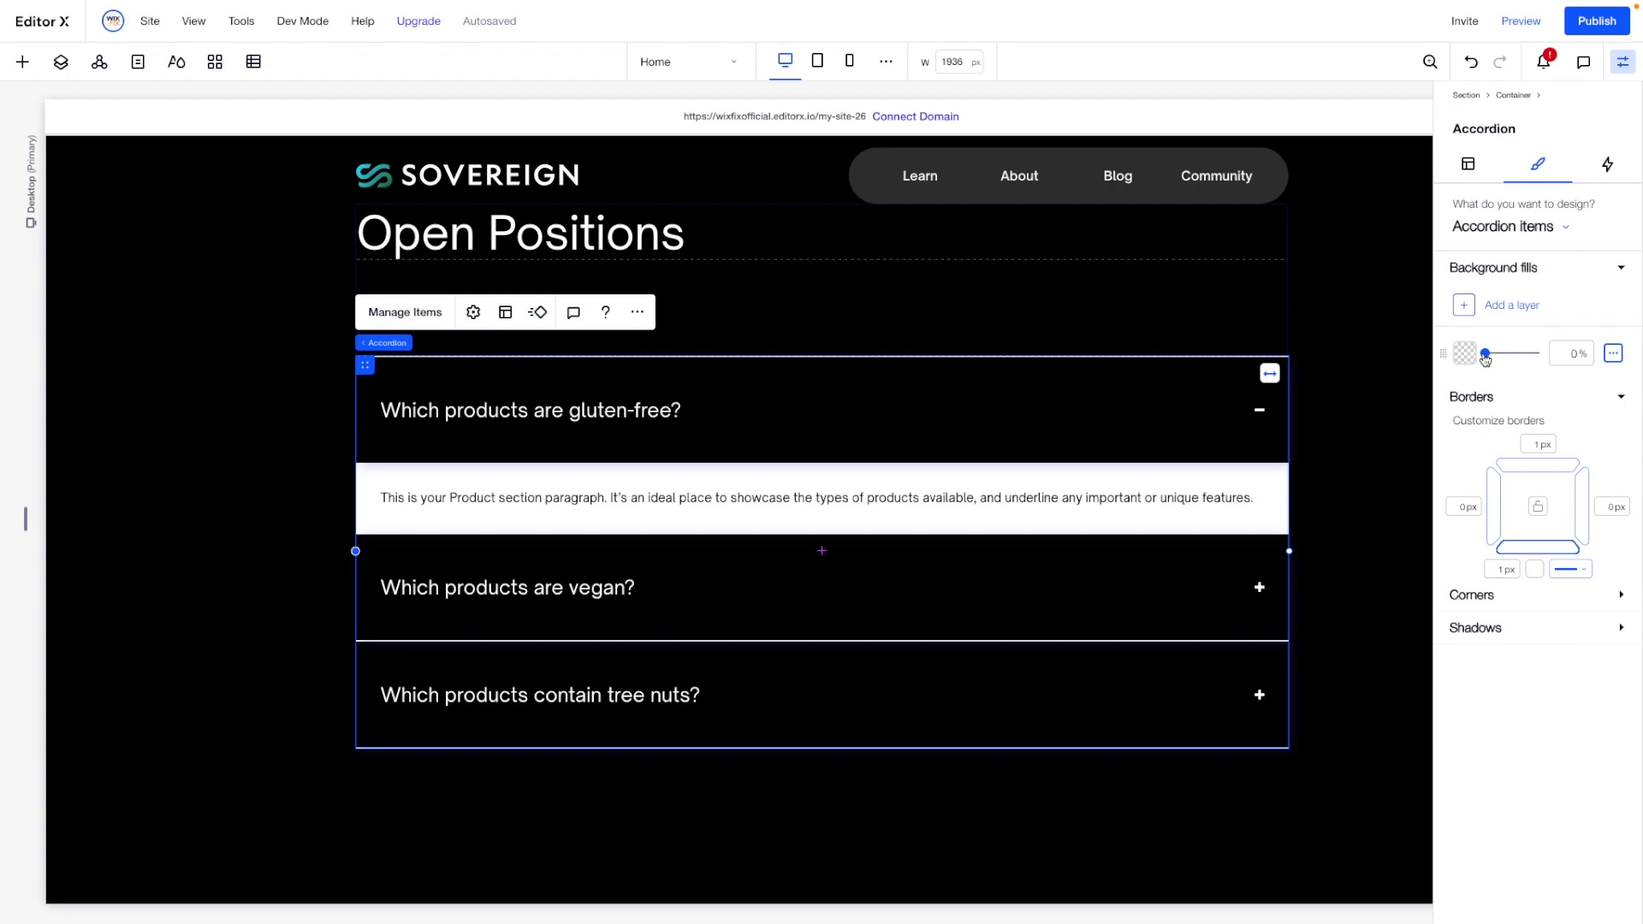
- Set the background fill opacity of the accordion's containers to 0%
{"action": "left_click", "coordinate": [1507, 227]}
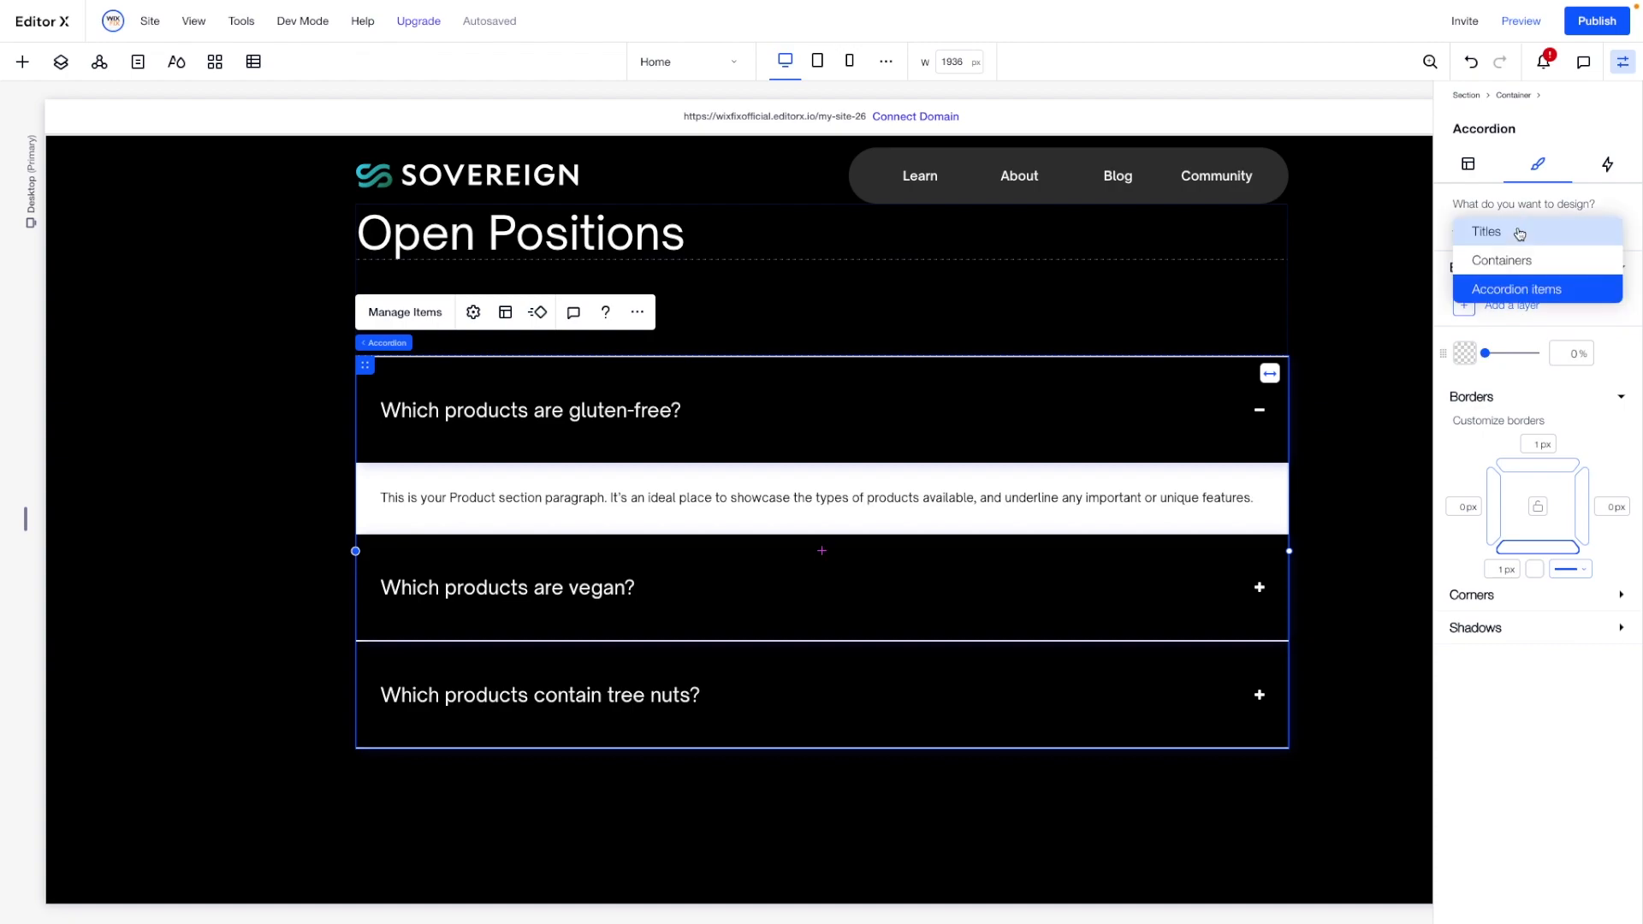
{"action": "left_click", "coordinate": [1521, 260]}
{"action": "left_click", "coordinate": [1560, 360]}
{"action": "type", "text": "0"}
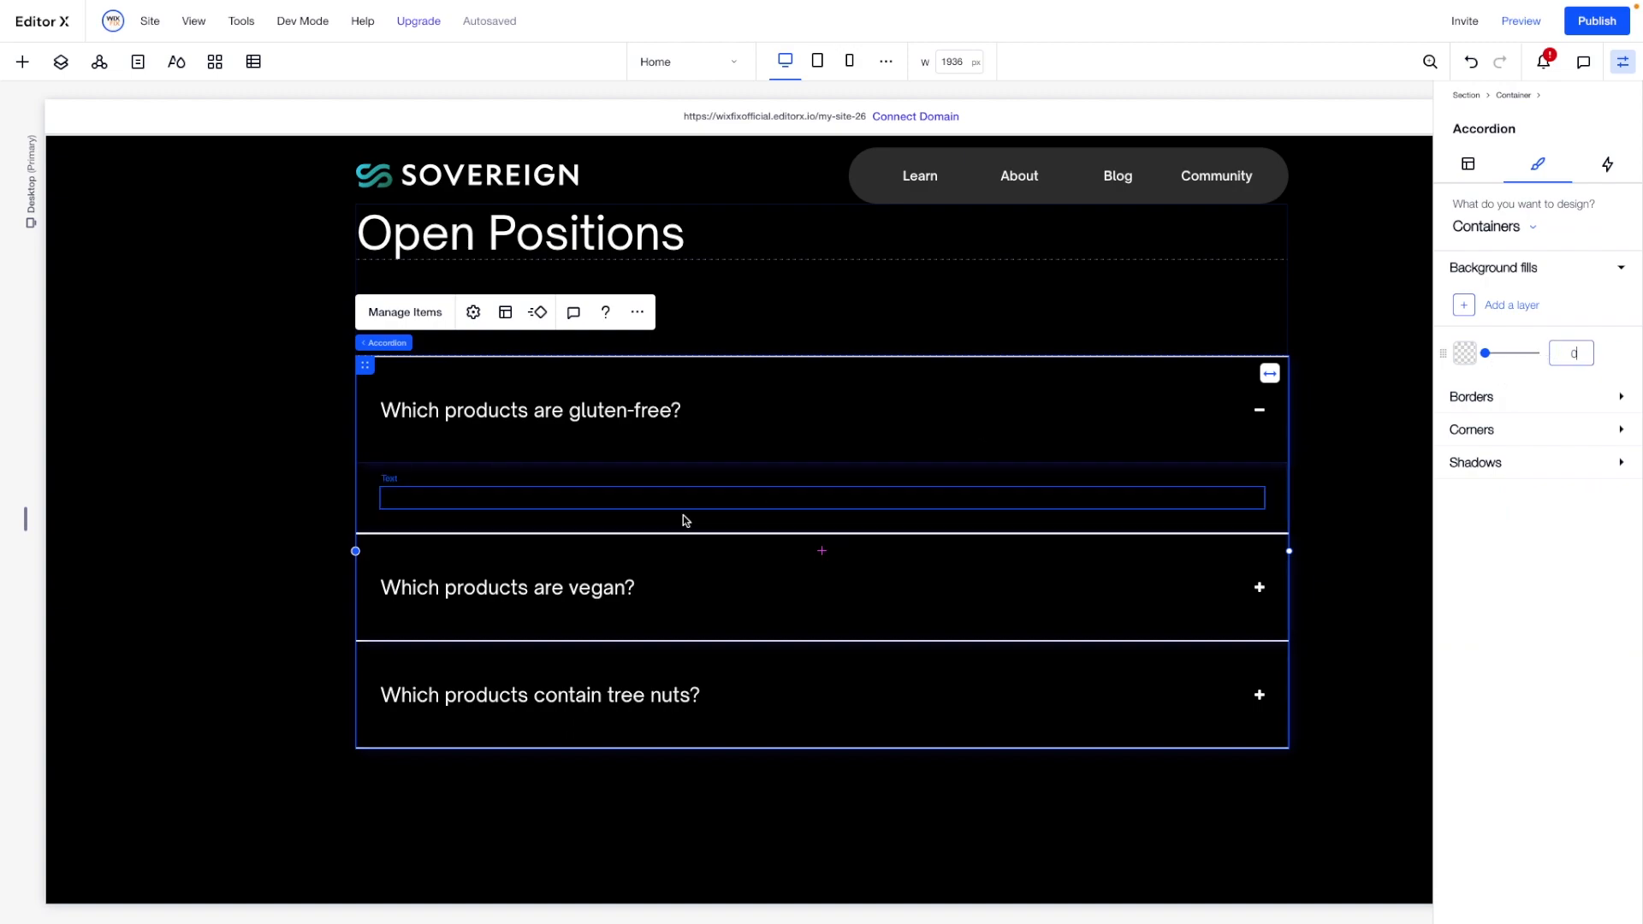
- Set the colour of the paragraph text inside the first accordion item to white (#FFFFFF)
{"action": "left_click", "coordinate": [616, 499]}
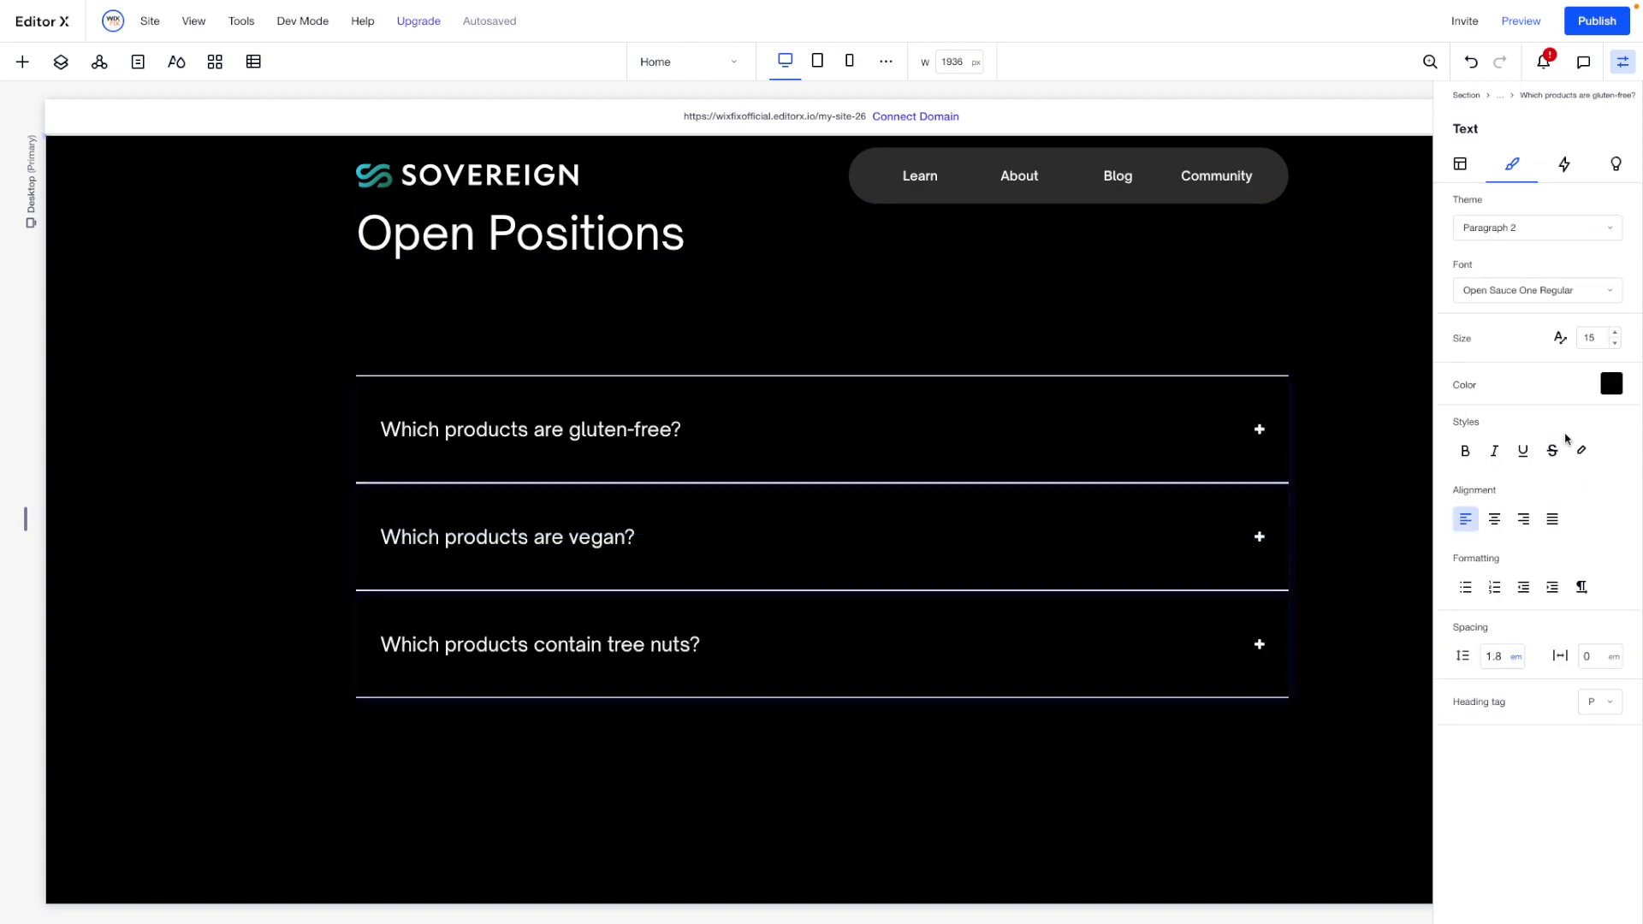
{"action": "left_click", "coordinate": [1609, 385]}
{"action": "left_click", "coordinate": [1487, 553]}
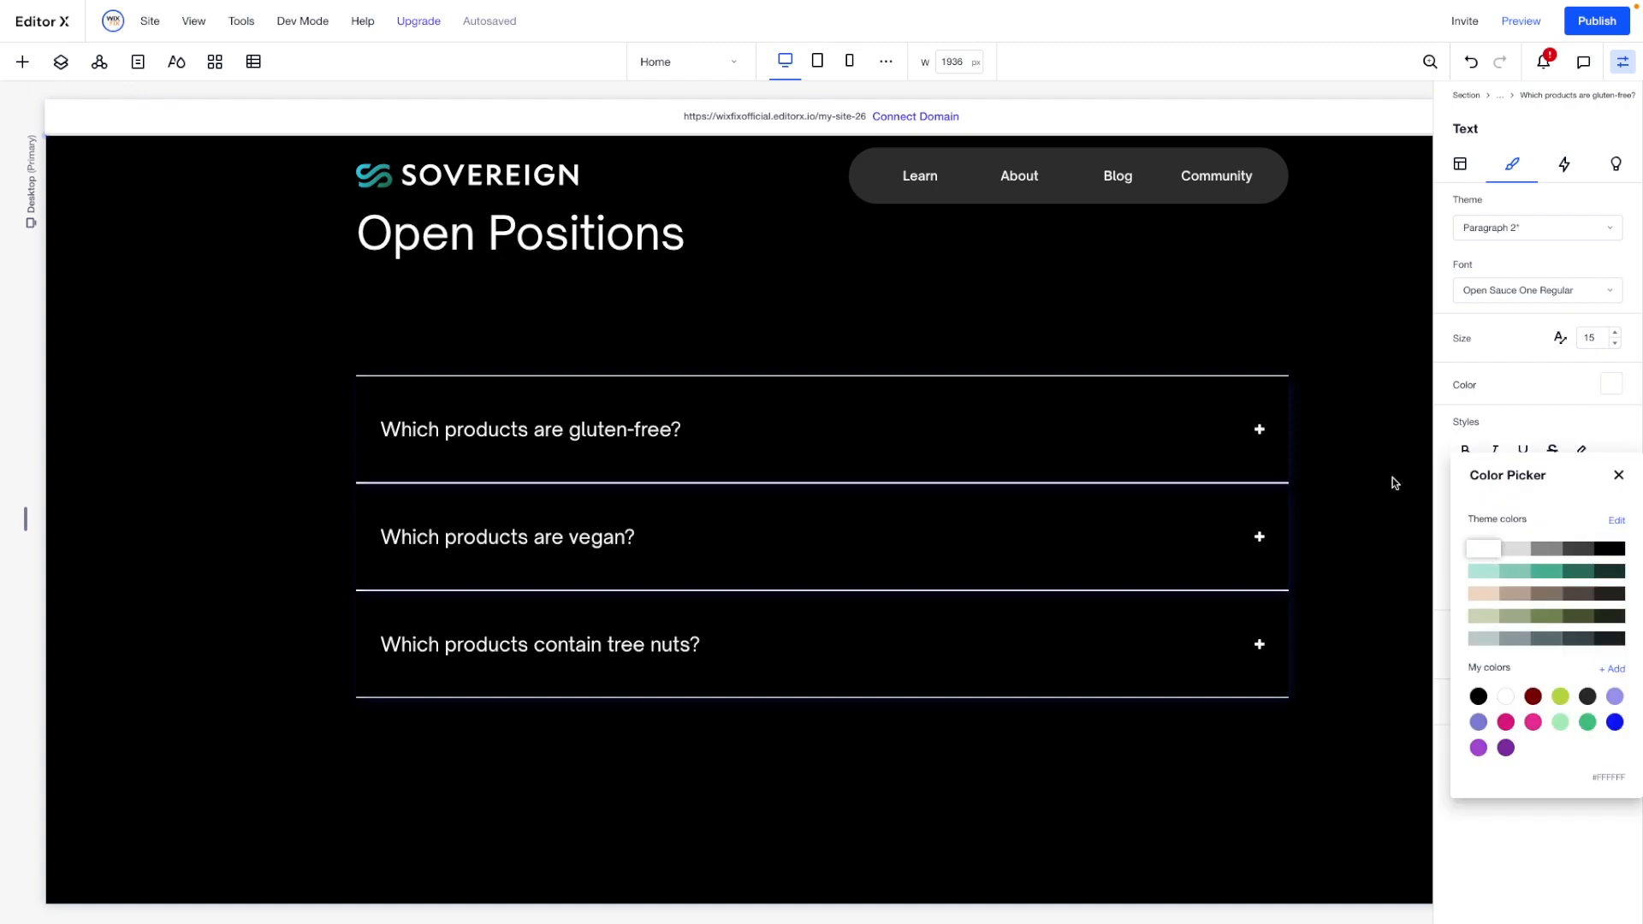
- Rename the first accordion item as "Senior Protocol Engineer"
{"action": "left_click", "coordinate": [576, 428]}
{"action": "left_click", "coordinate": [430, 340]}
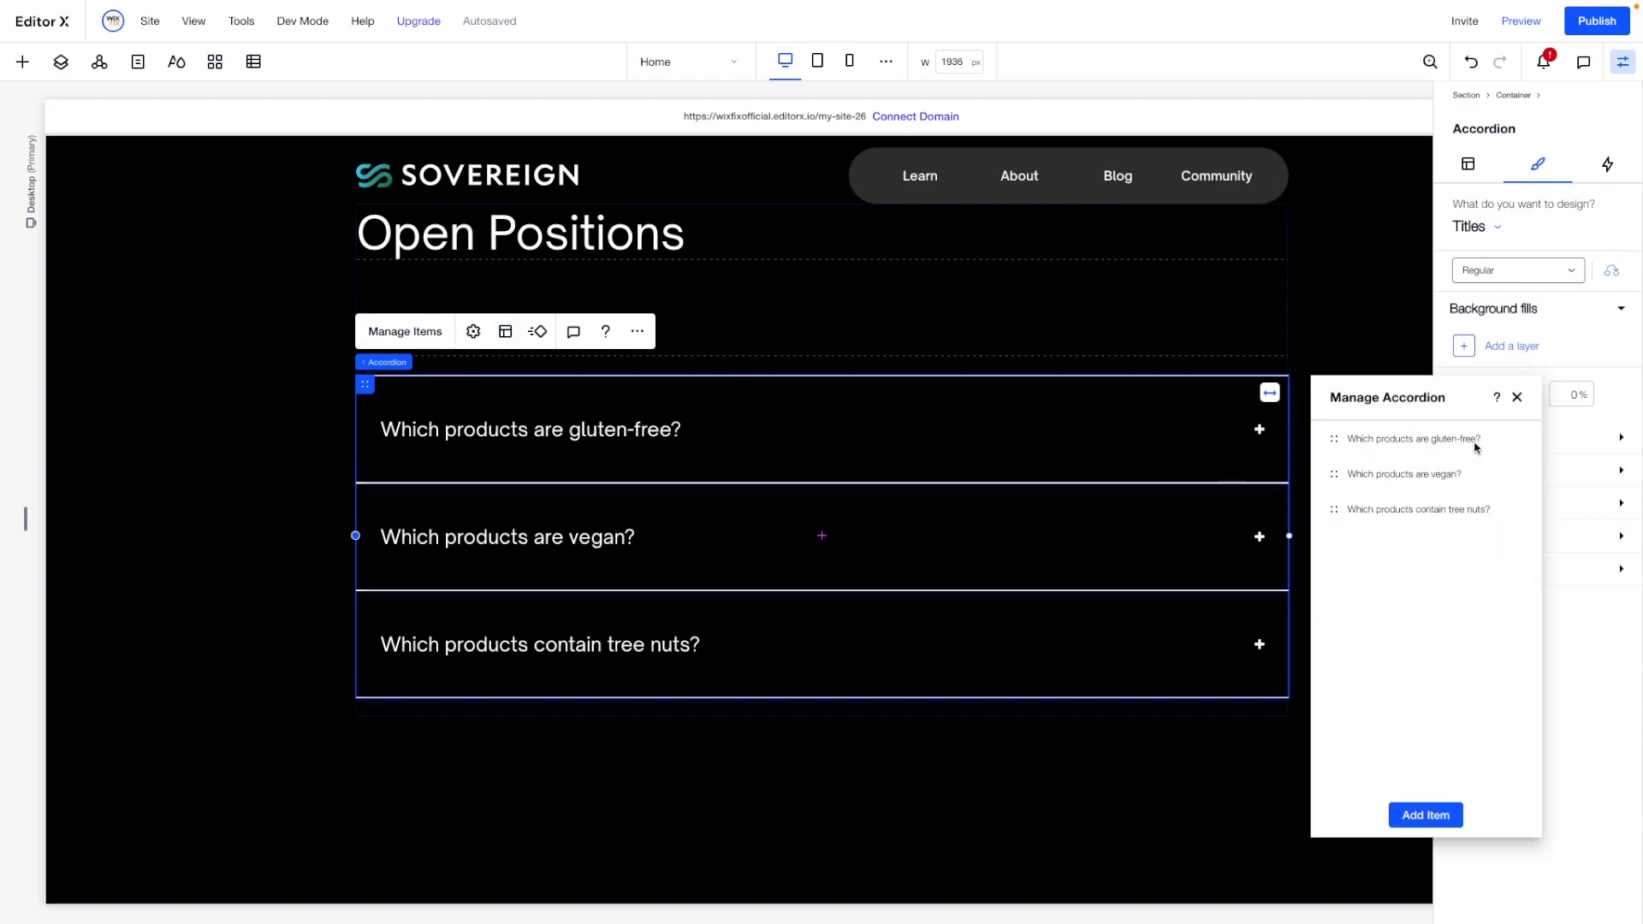
{"action": "left_click", "coordinate": [1514, 438]}
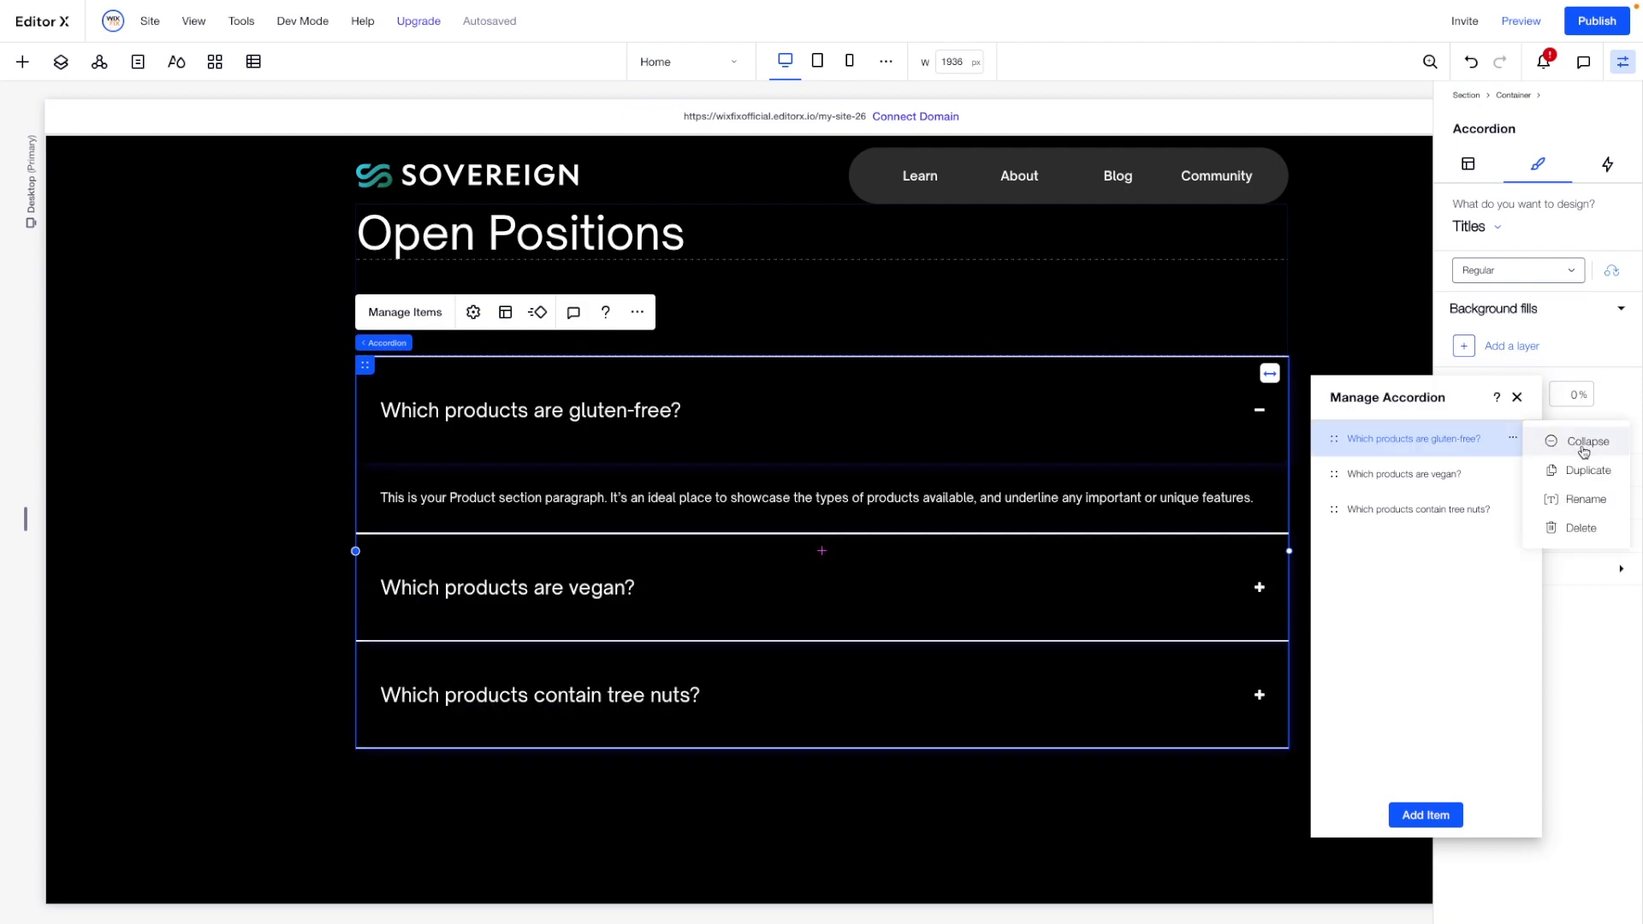
{"action": "left_click", "coordinate": [1584, 503]}
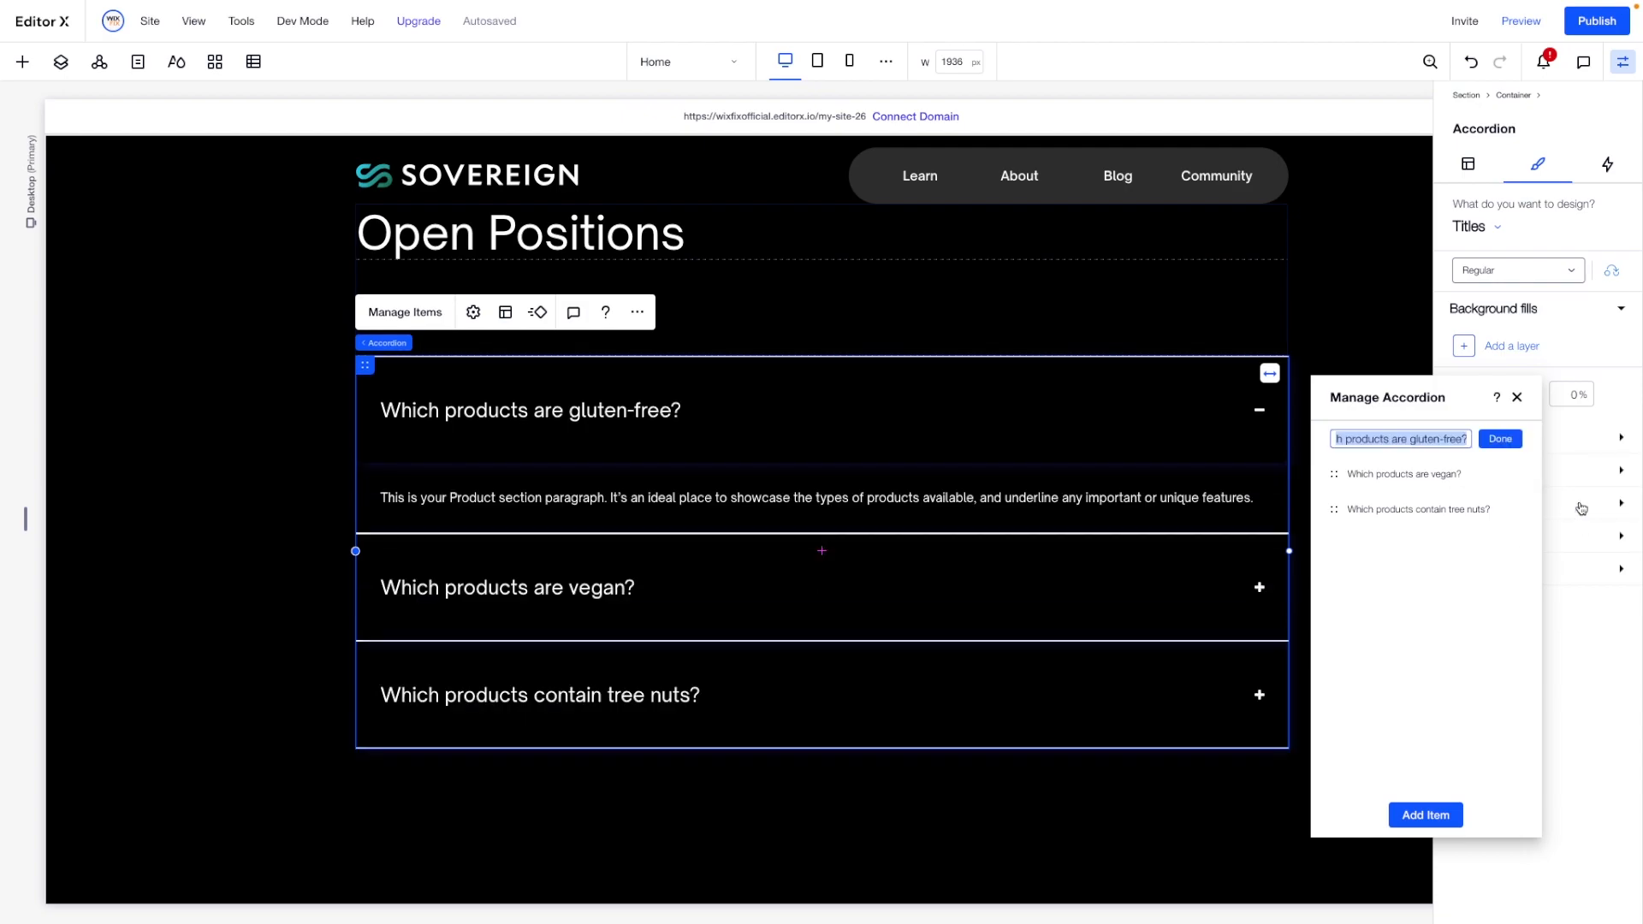
{"action": "type", "text": "Senior Protocol E"}
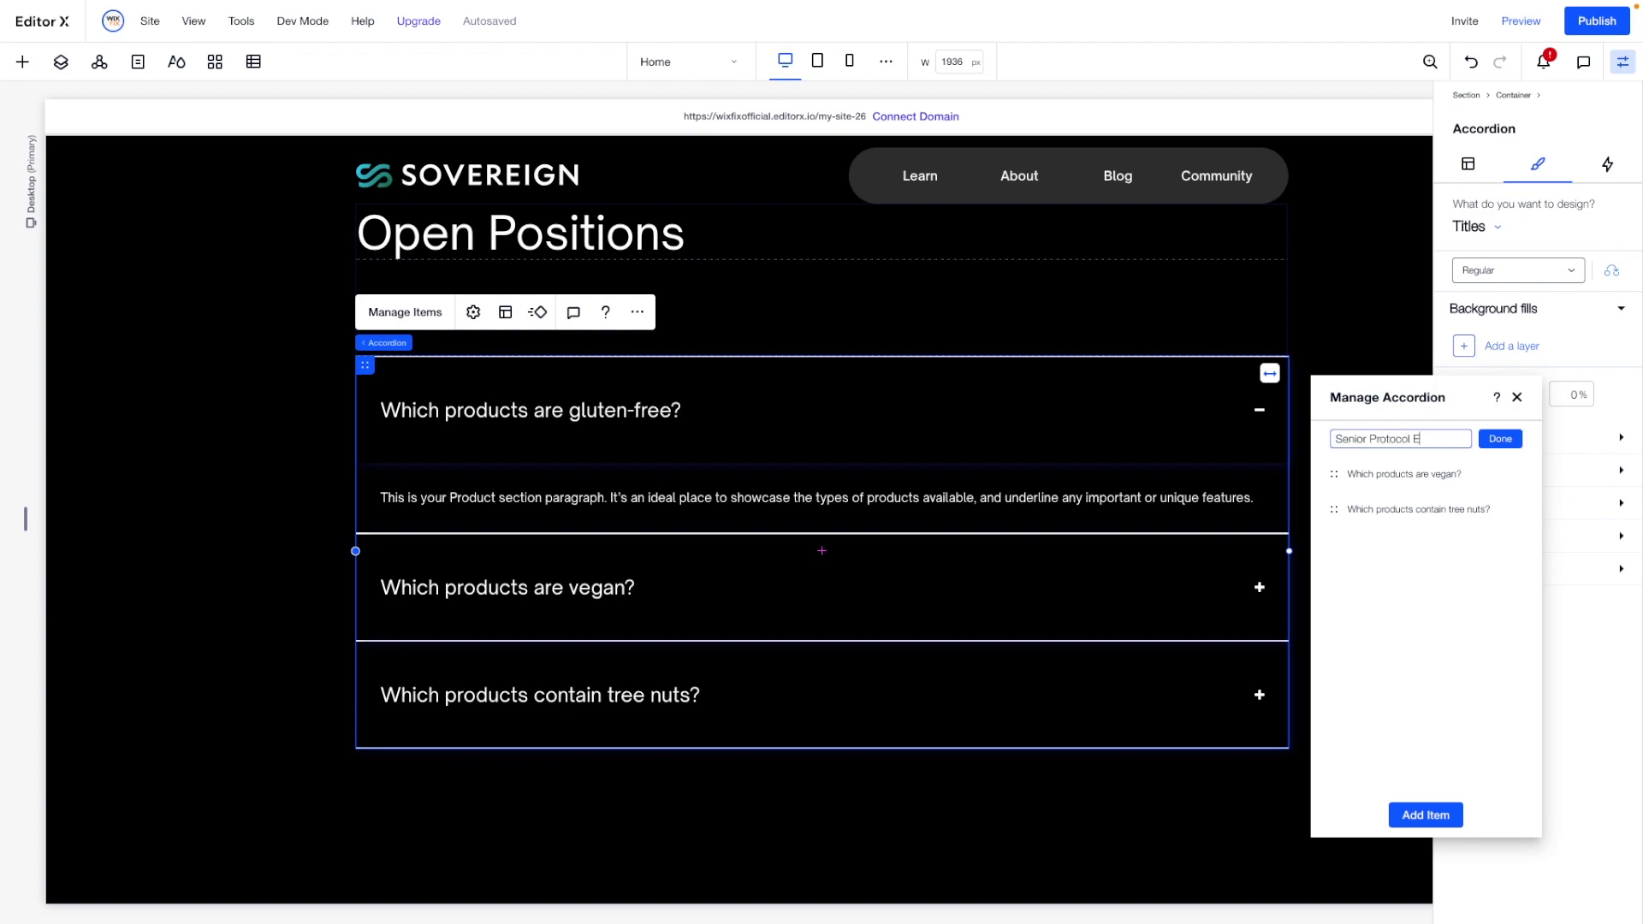
{"action": "type", "text": "ngineer"}
{"action": "key", "text": "Return"}
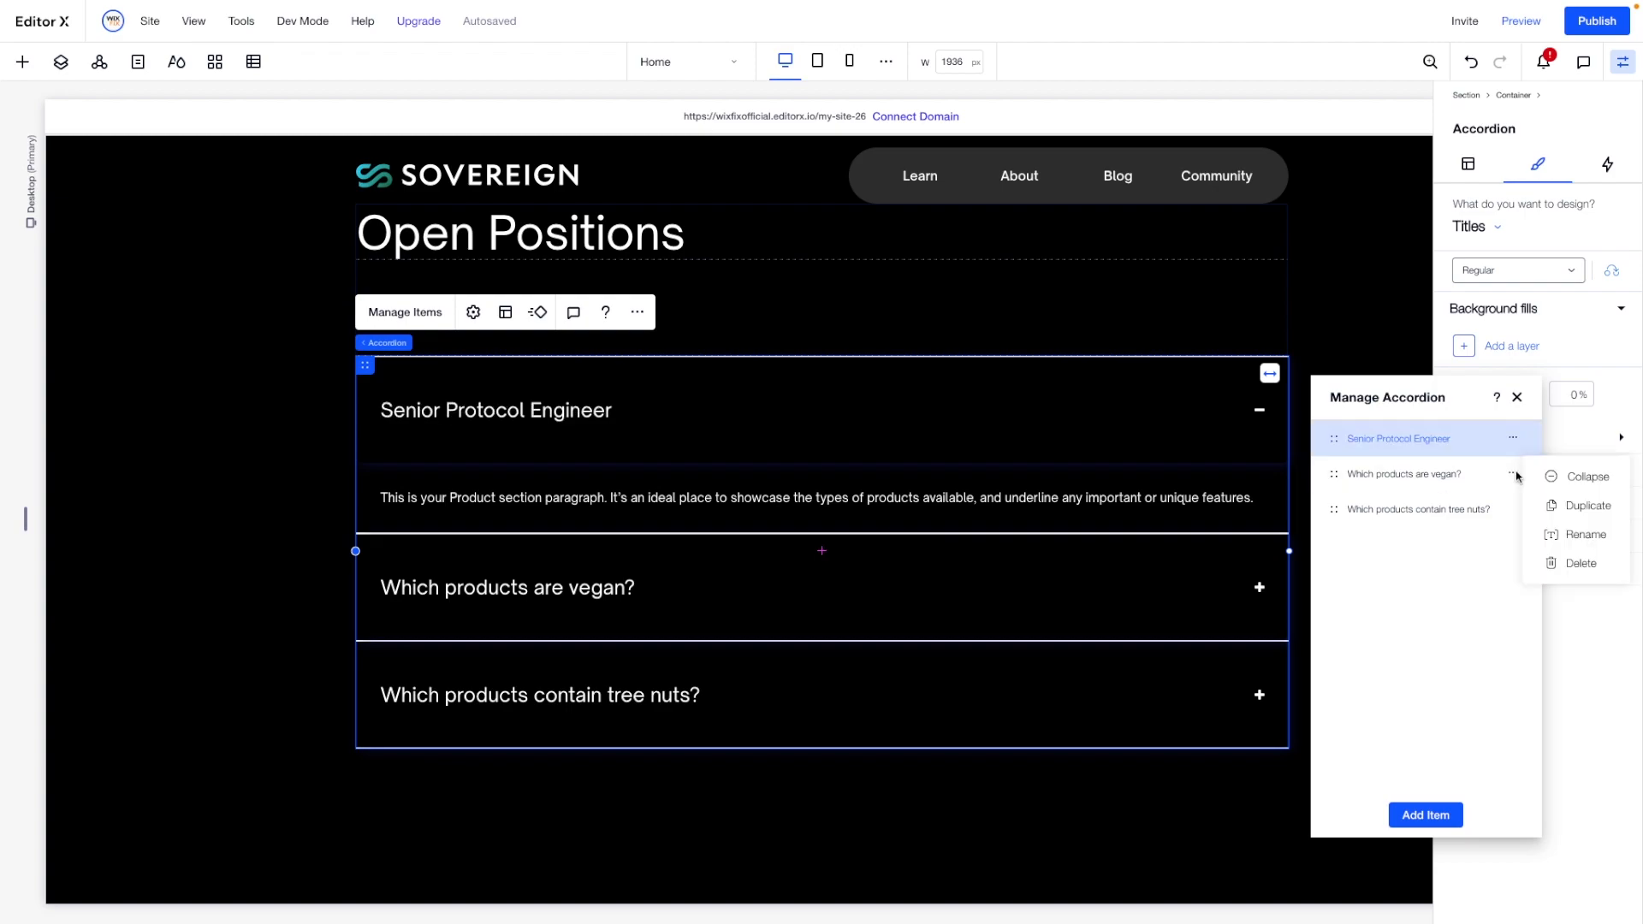
- Rename the second accordion item as "Senior Protocol Engineer, Sovereign SDK Modules"
{"action": "left_click", "coordinate": [1513, 473]}
{"action": "left_click", "coordinate": [1573, 533]}
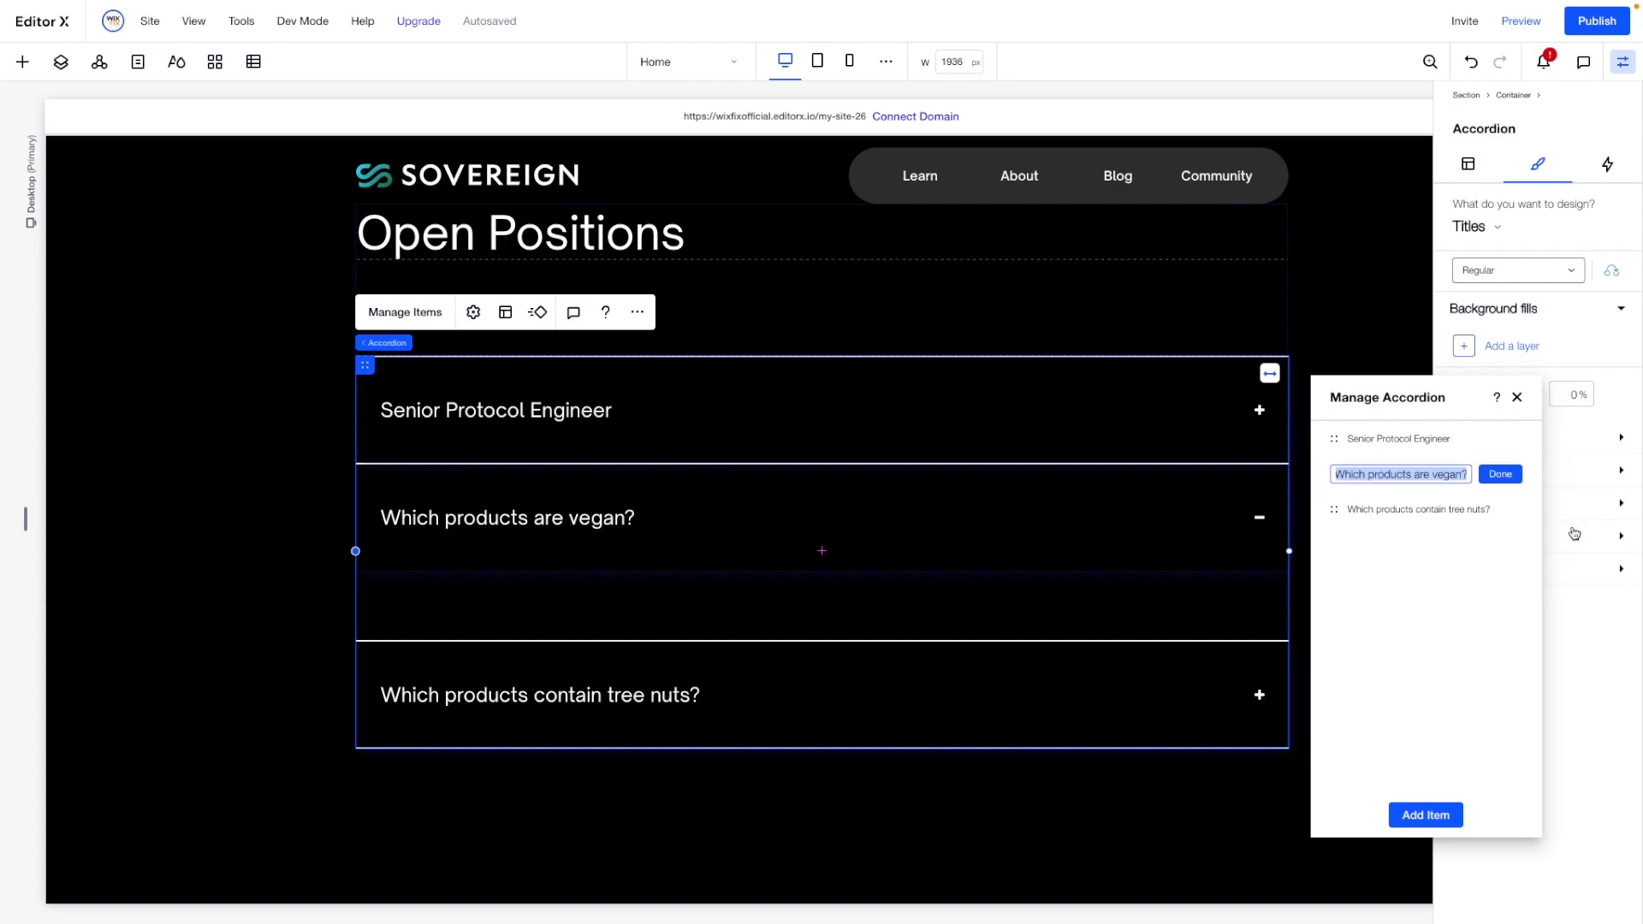
{"action": "type", "text": "Senior Protocol Engineer,"}
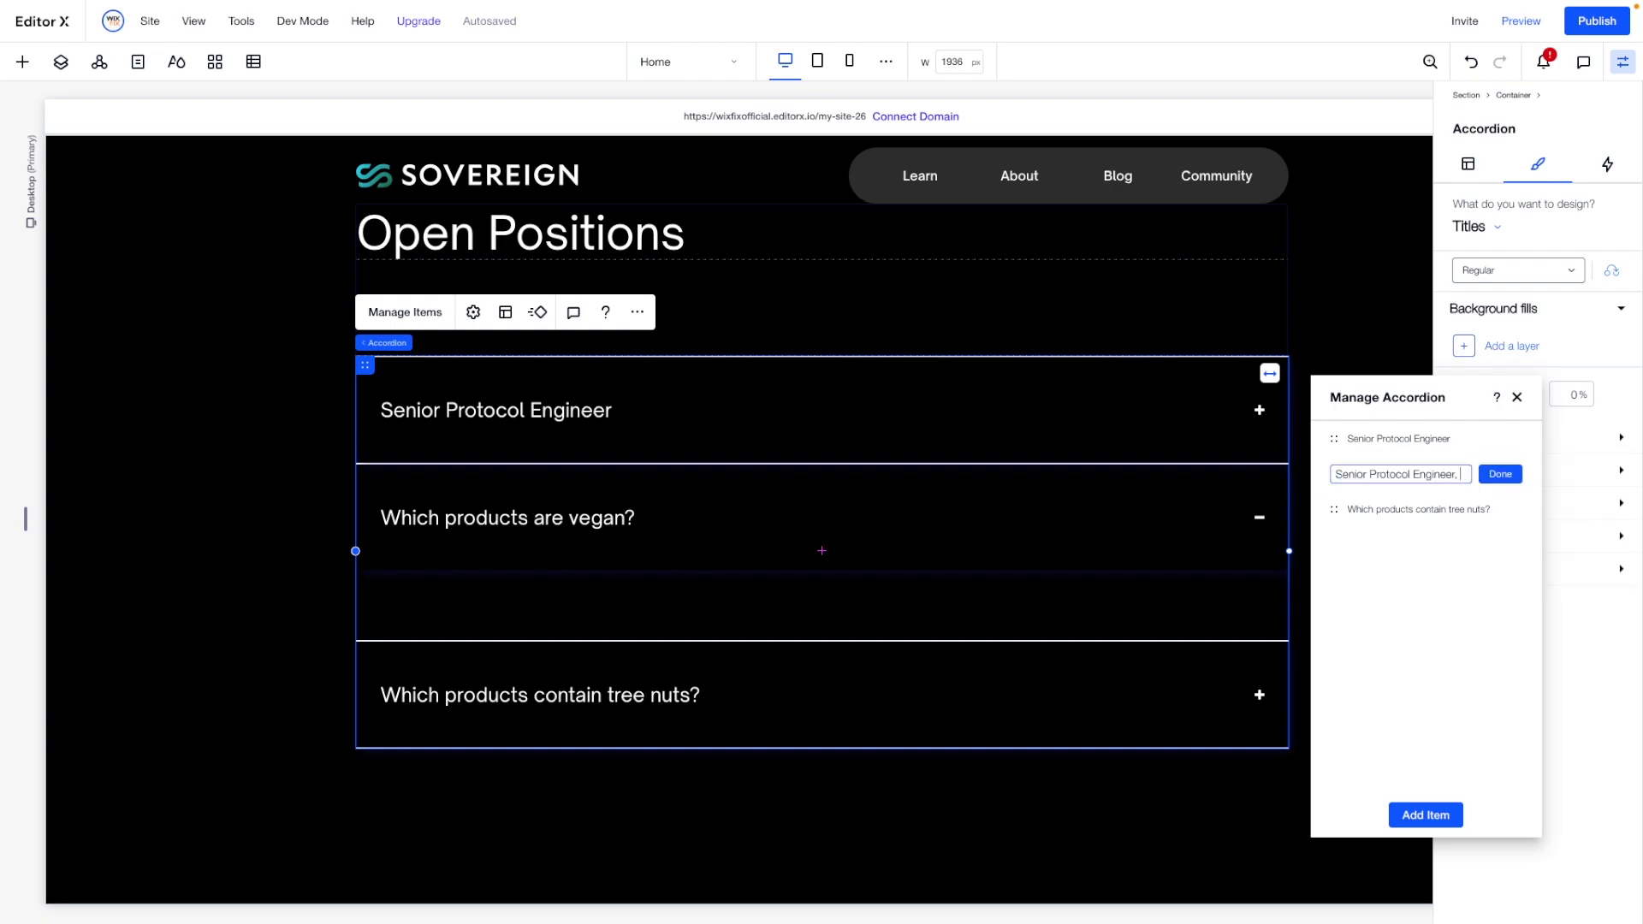
{"action": "key", "text": "Return"}
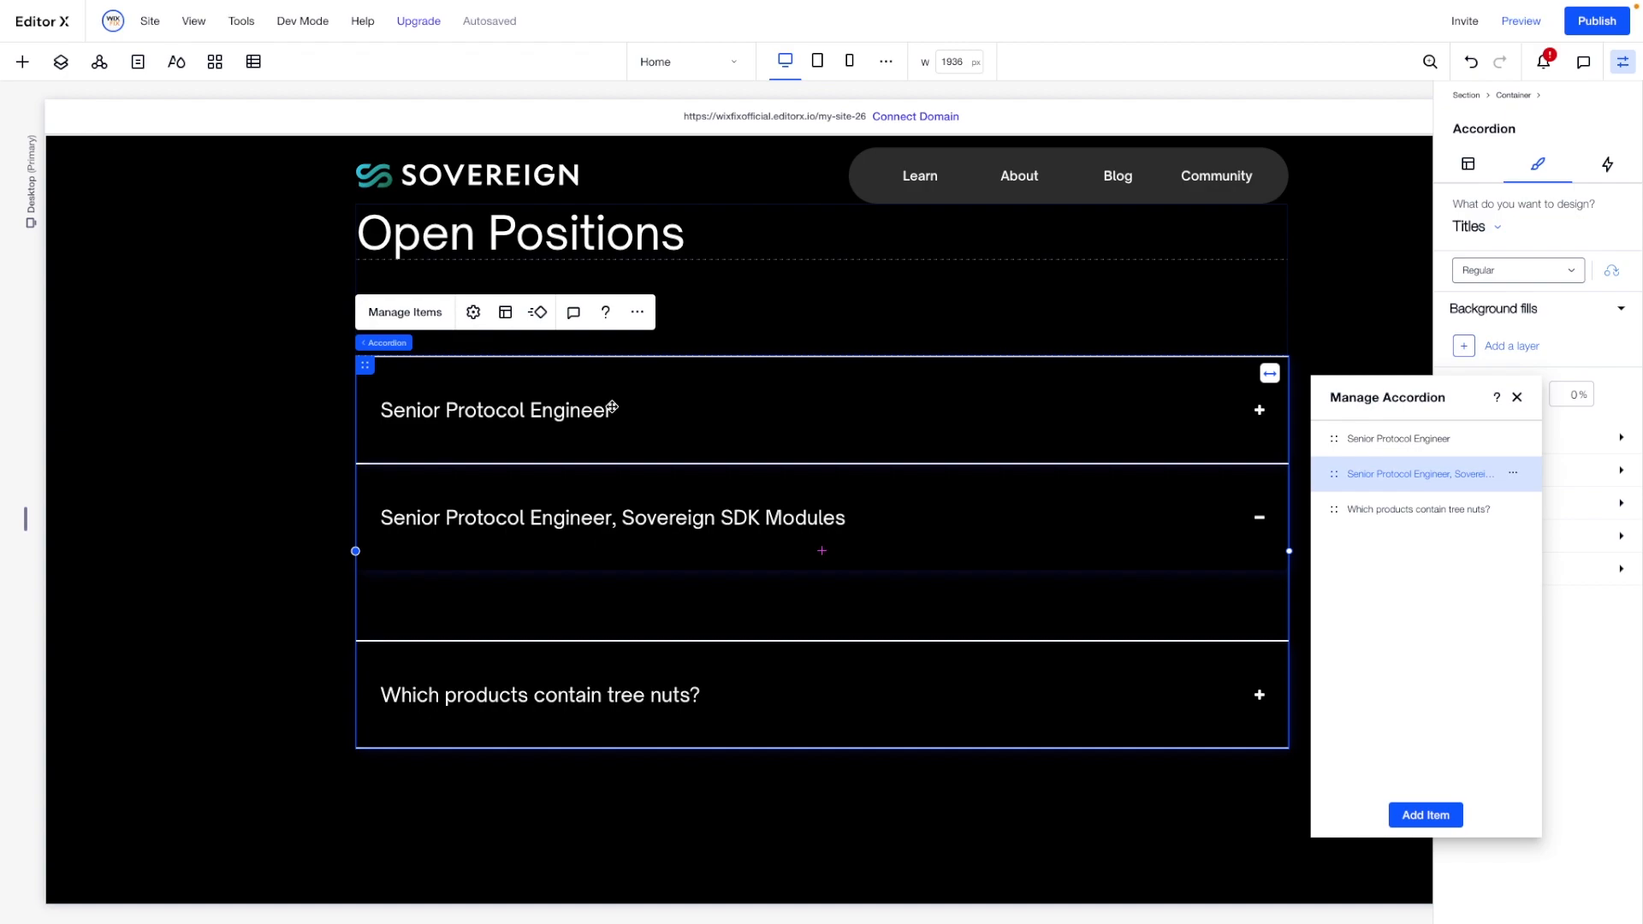
- Delete the accordion item "Which products contain tree nuts?" and reopen the list for managing the accordion's items
{"action": "left_click", "coordinate": [1514, 511]}
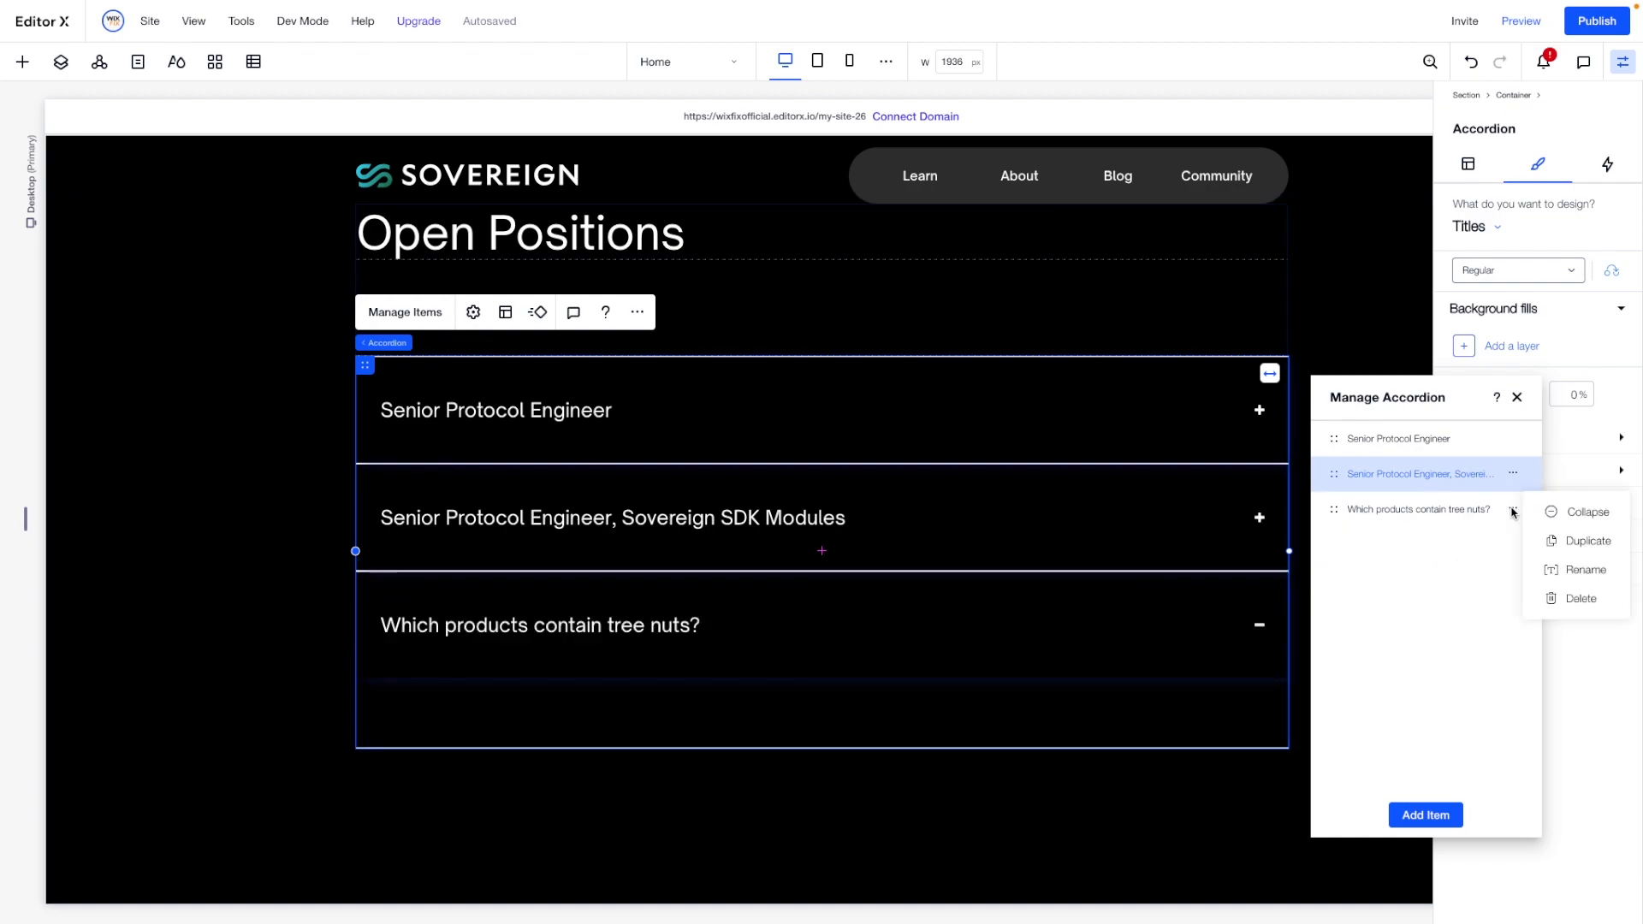
{"action": "left_click", "coordinate": [1568, 599]}
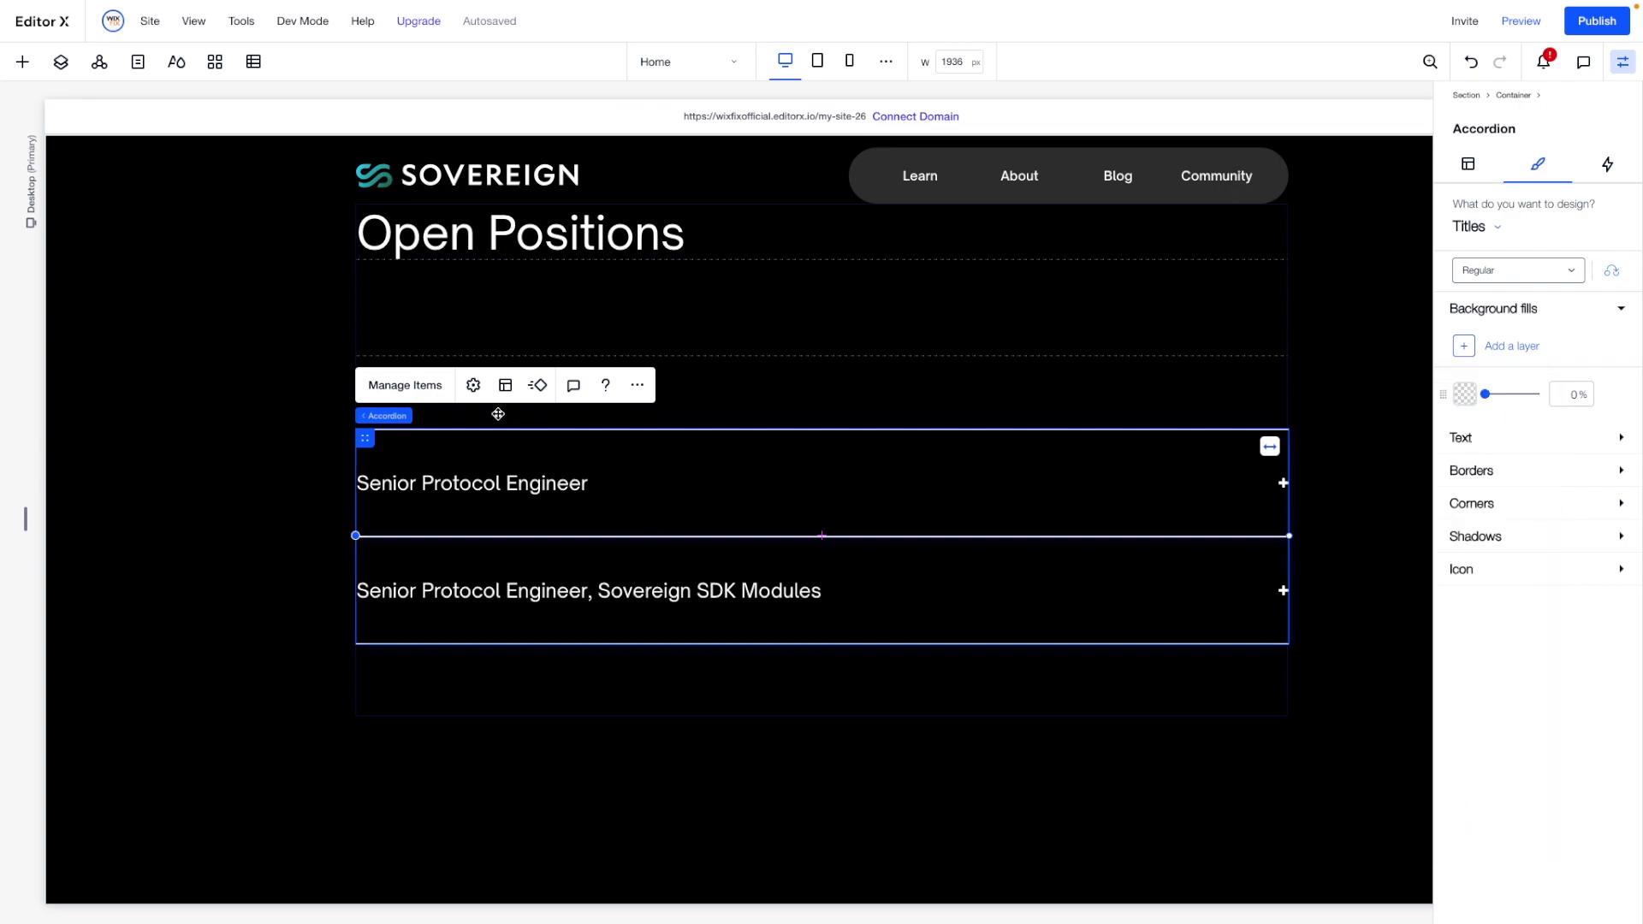
{"action": "left_click", "coordinate": [426, 385]}
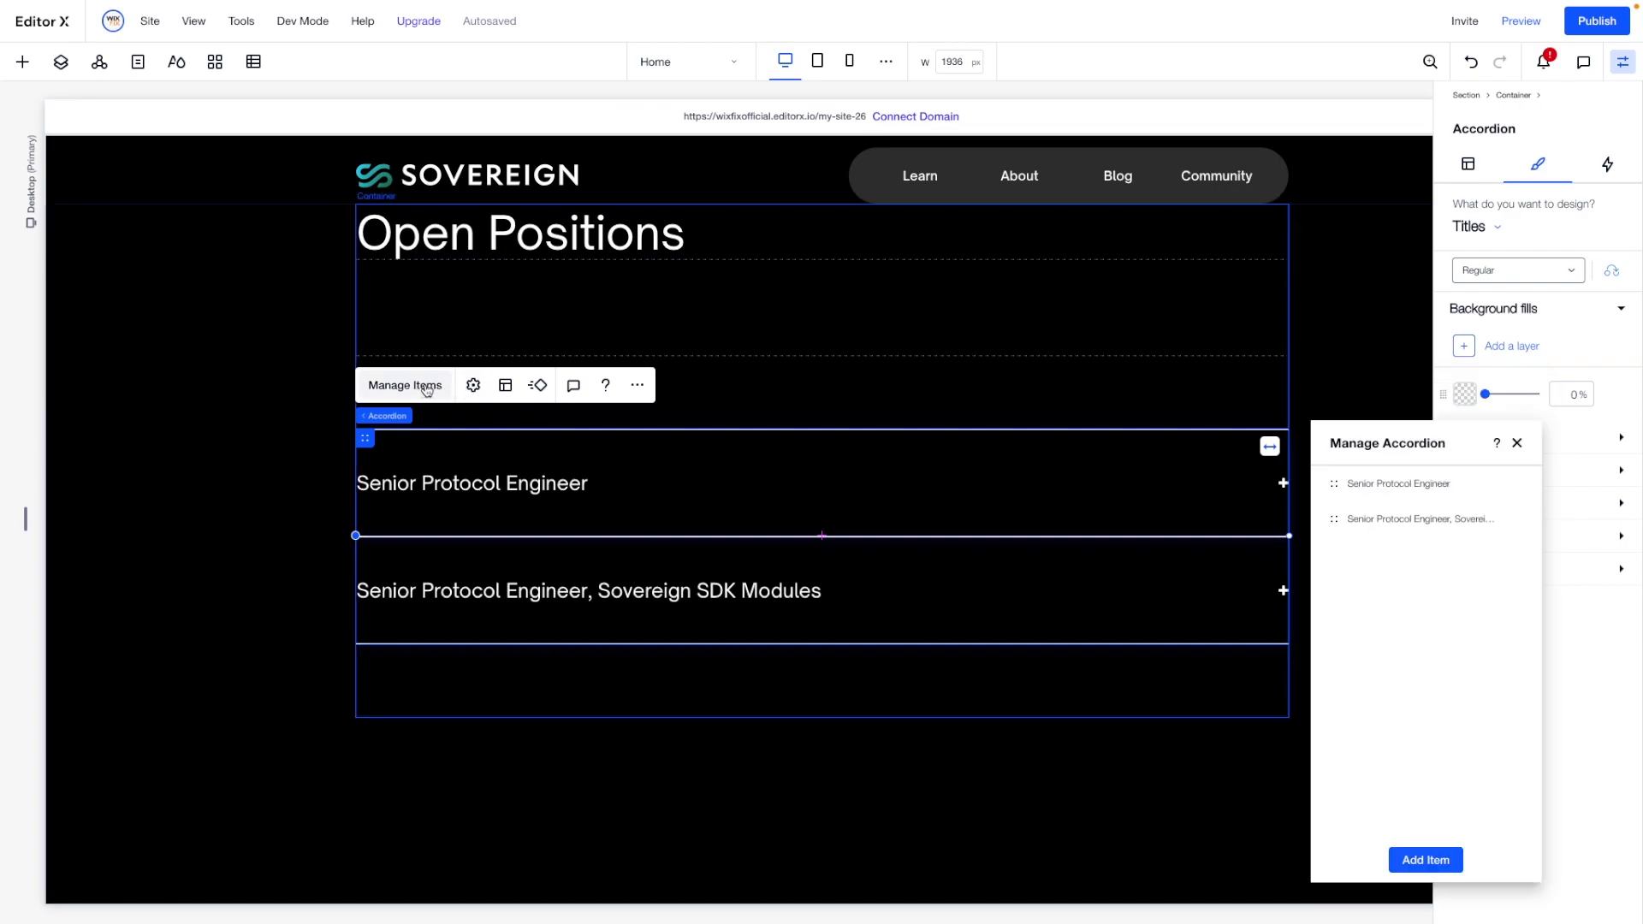
- Set the minimum height of the "Senior Protocol Engineer" accordion item to 800 px and delete its placeholder paragraph
{"action": "left_click", "coordinate": [1360, 484]}
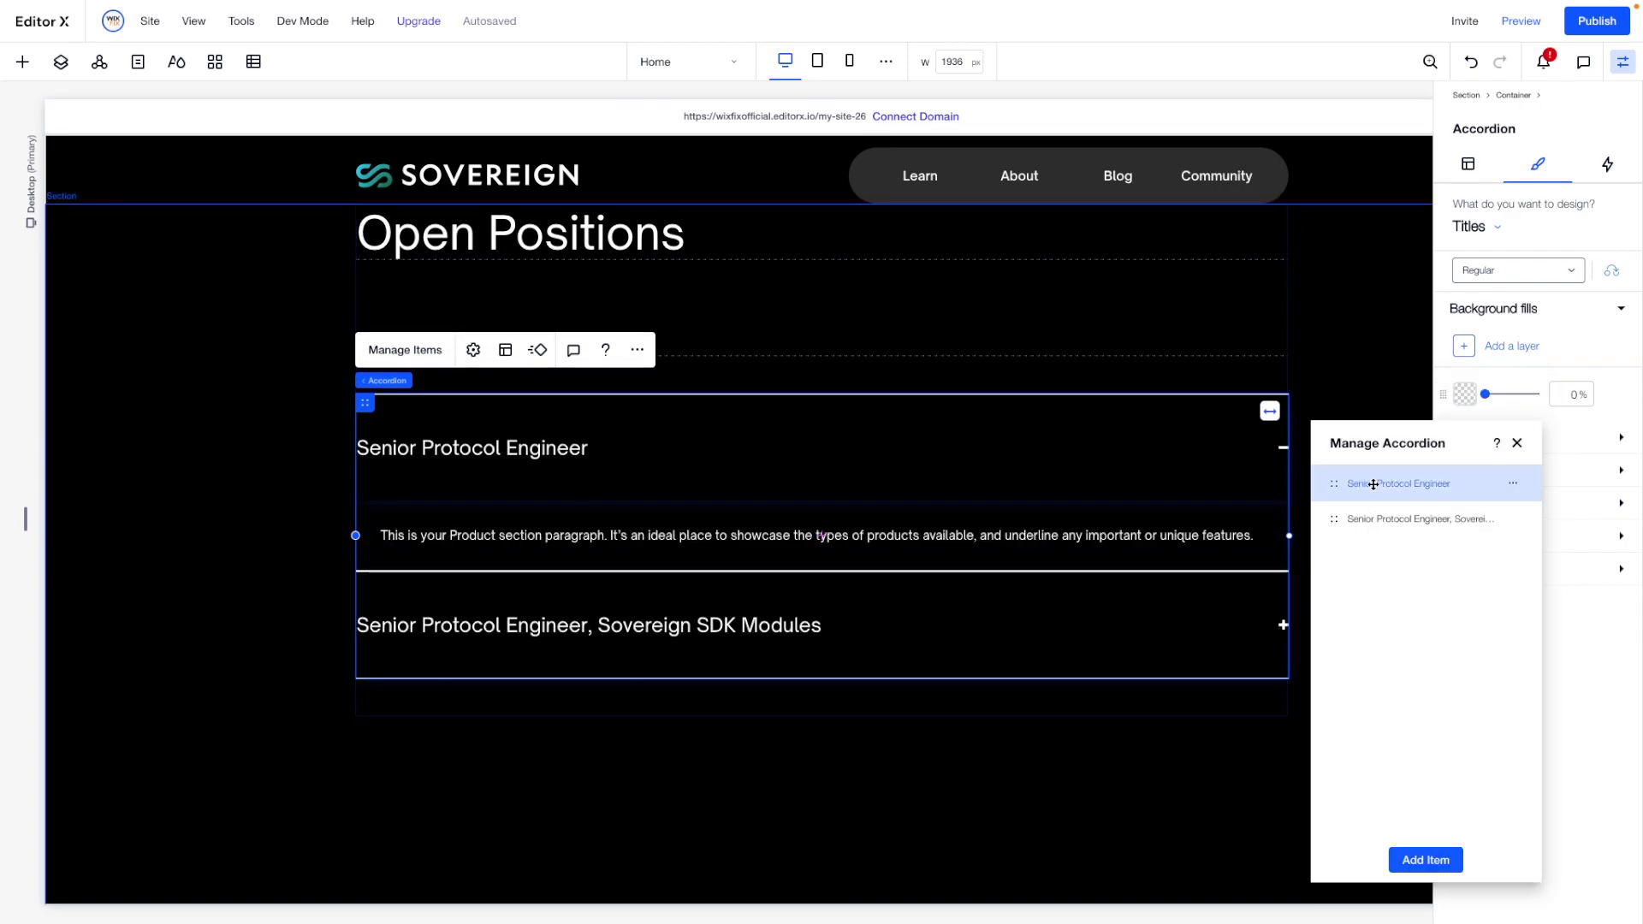
{"action": "left_click", "coordinate": [839, 538]}
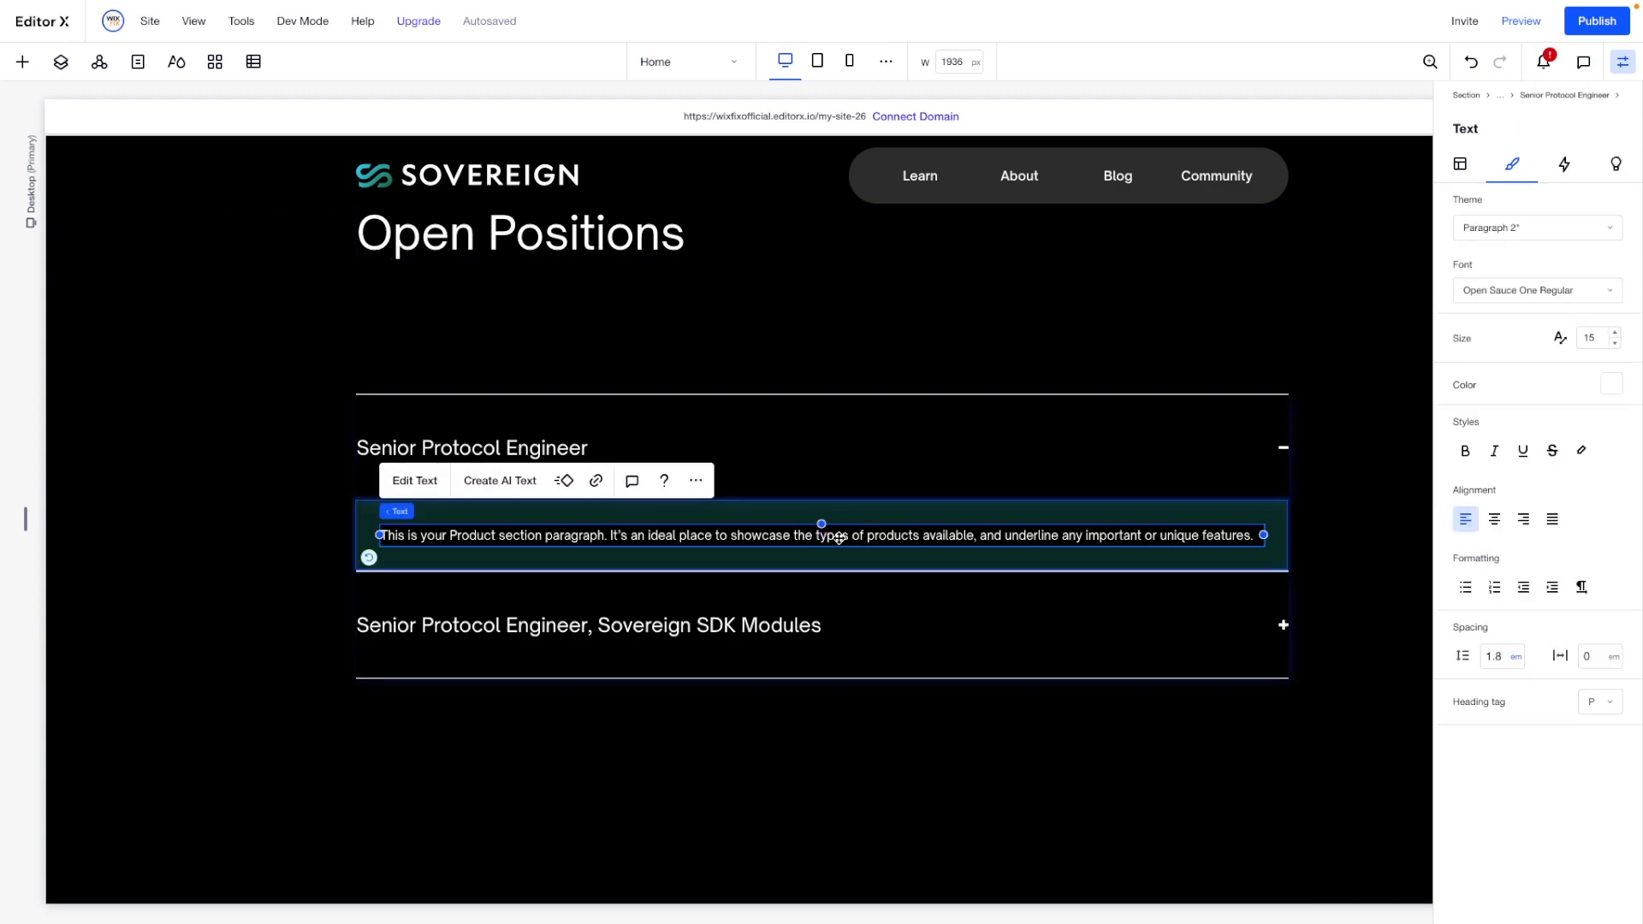
{"action": "left_click", "coordinate": [1039, 510]}
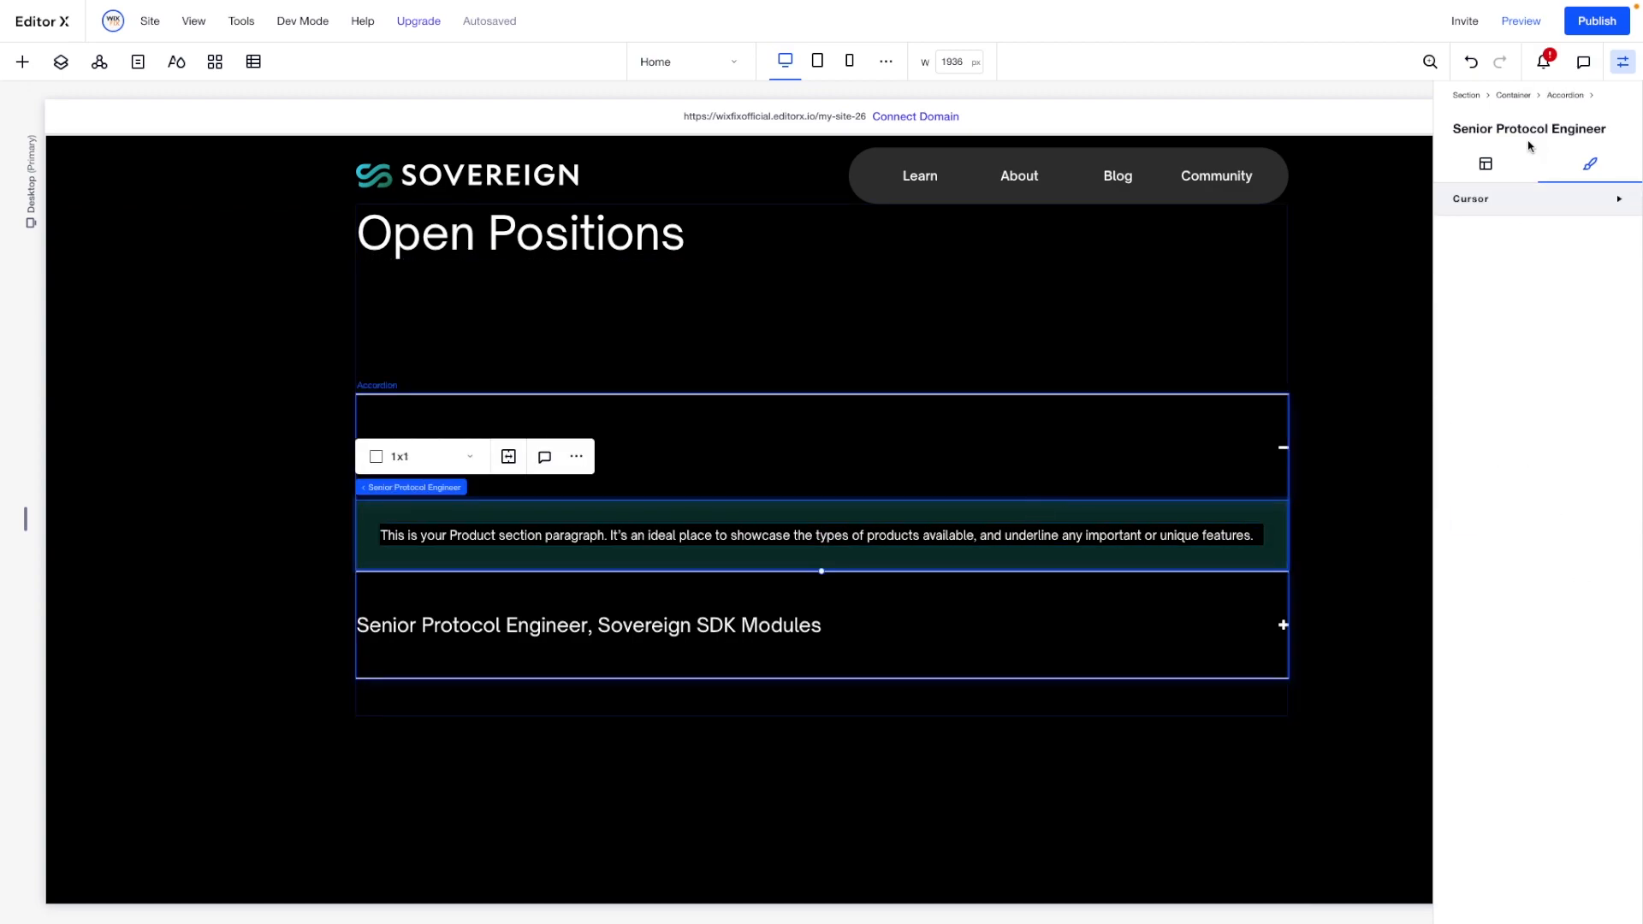
{"action": "left_click", "coordinate": [1488, 163]}
{"action": "left_click", "coordinate": [1595, 358]}
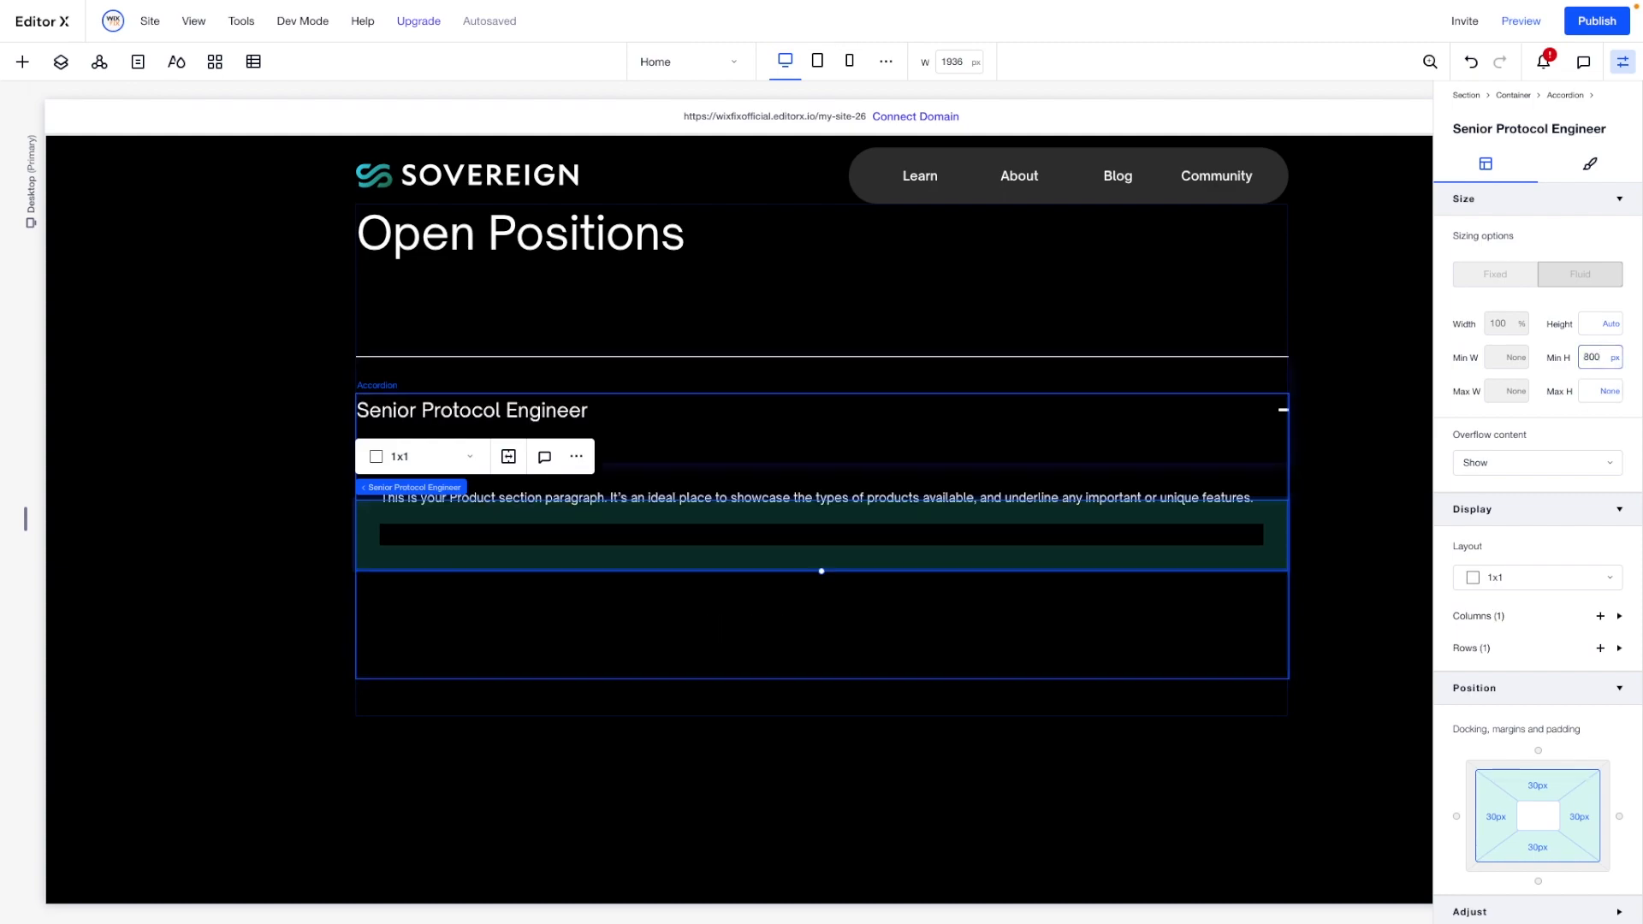
{"action": "left_click", "coordinate": [539, 498]}
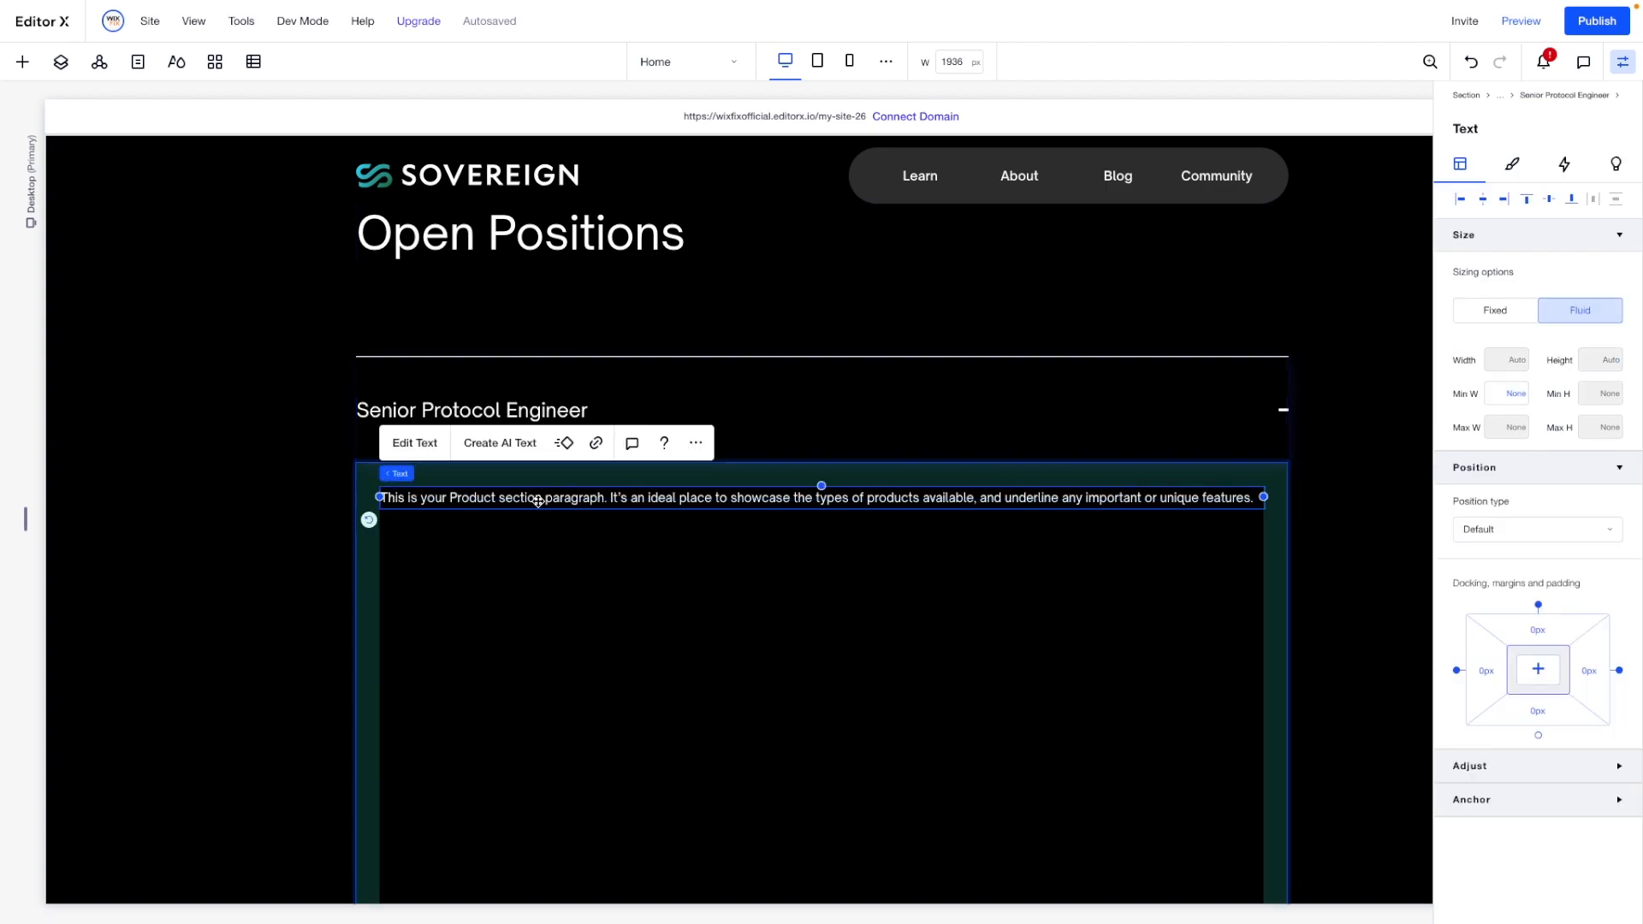
{"action": "key", "text": "Delete"}
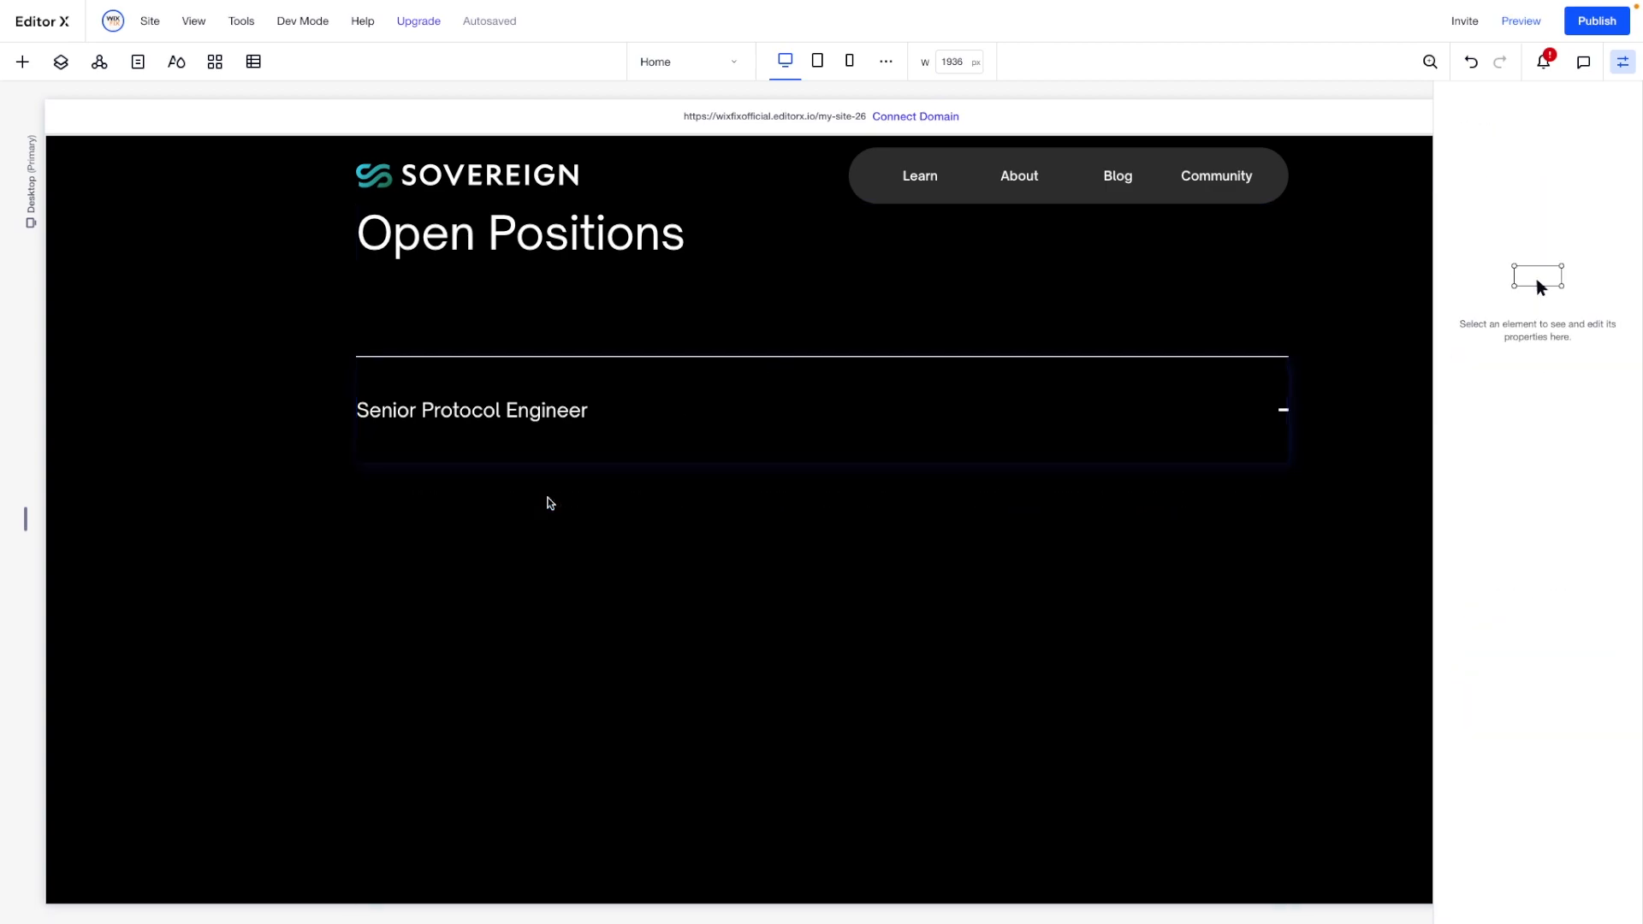
- Add a container inside the "Senior Protocol Engineer" accordion item and stretch it to fill the item
{"action": "left_click", "coordinate": [559, 543]}
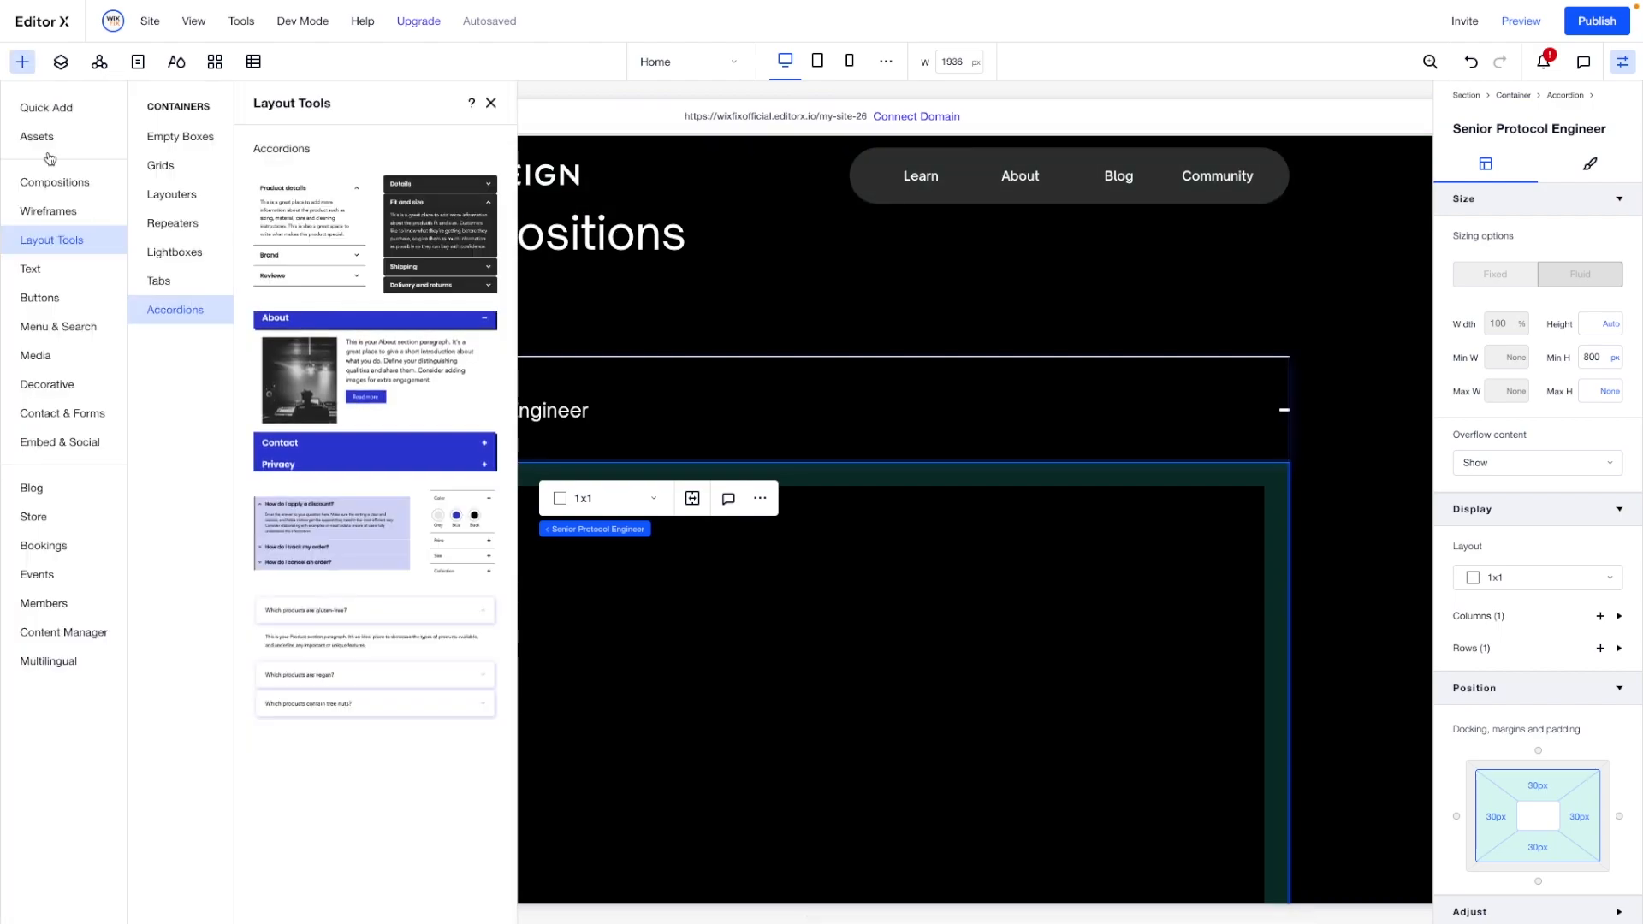
{"action": "left_click", "coordinate": [36, 114]}
{"action": "left_click_drag", "start_coordinate": [269, 376], "coordinate": [742, 675]}
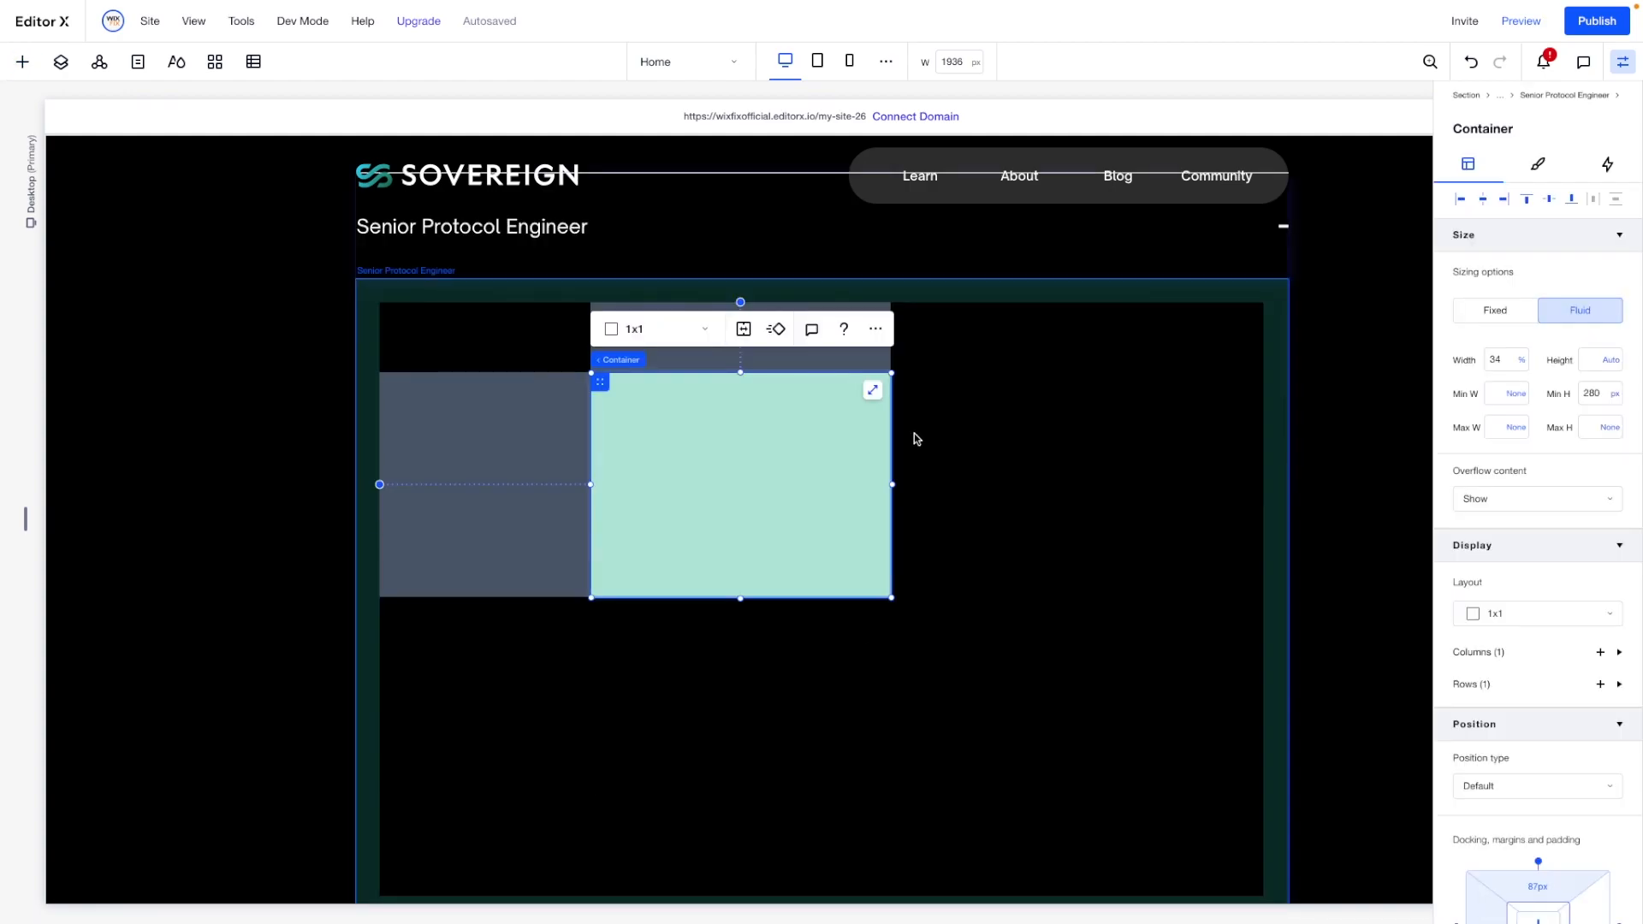
{"action": "left_click", "coordinate": [873, 390]}
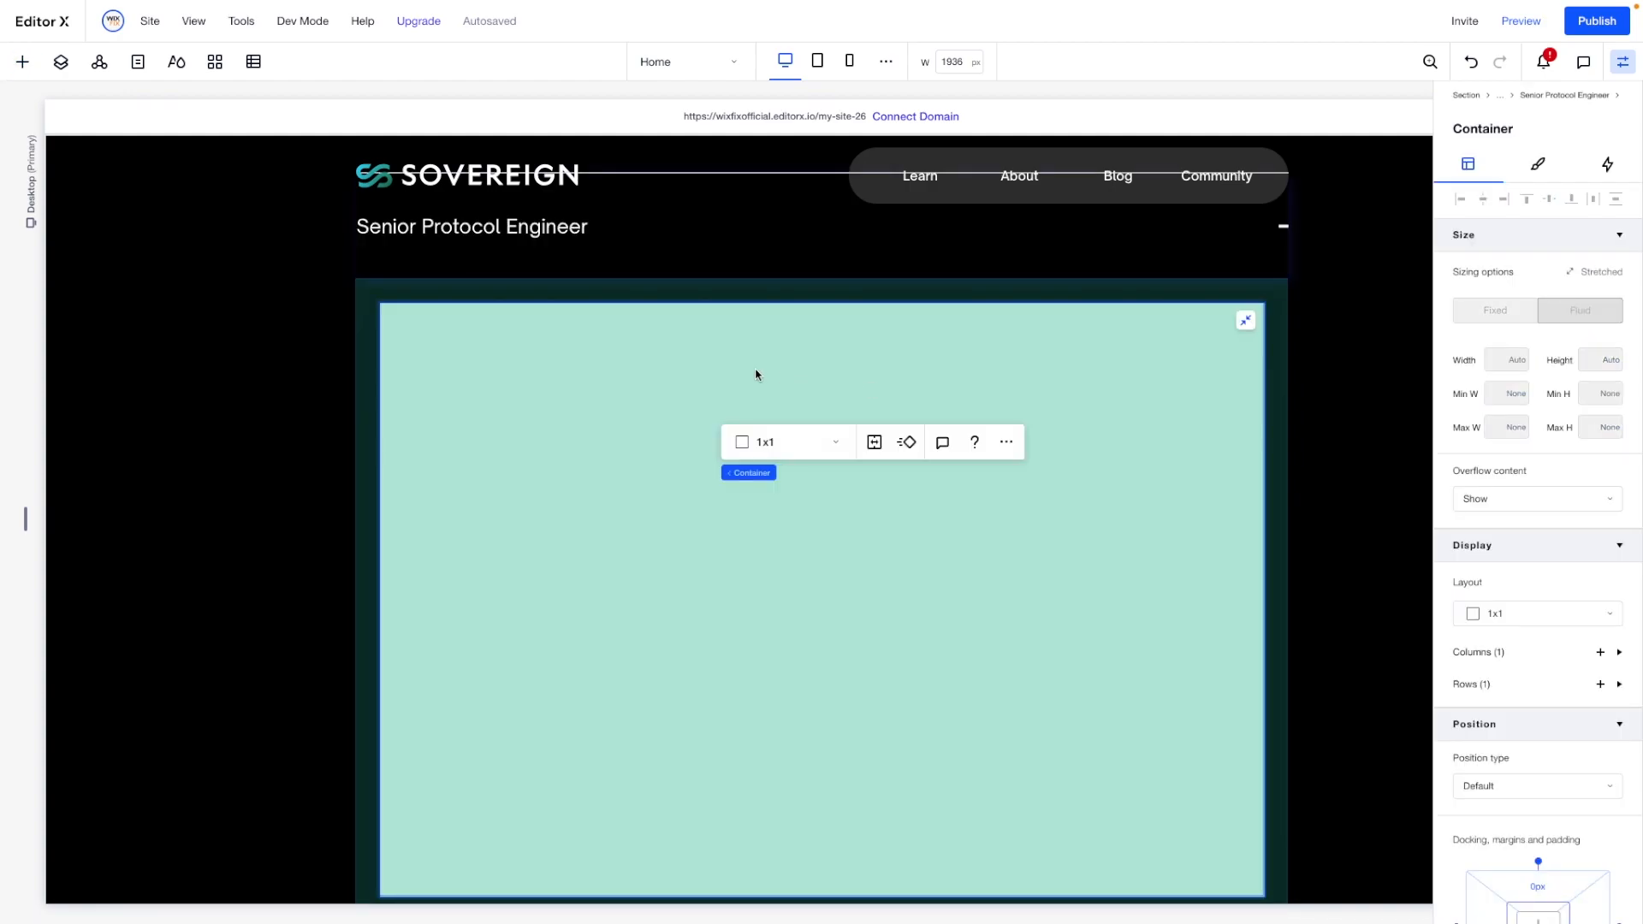
- Give the new container a 1x2 grid layout with a 40 px vertical gap between the rows
{"action": "left_click", "coordinate": [777, 452]}
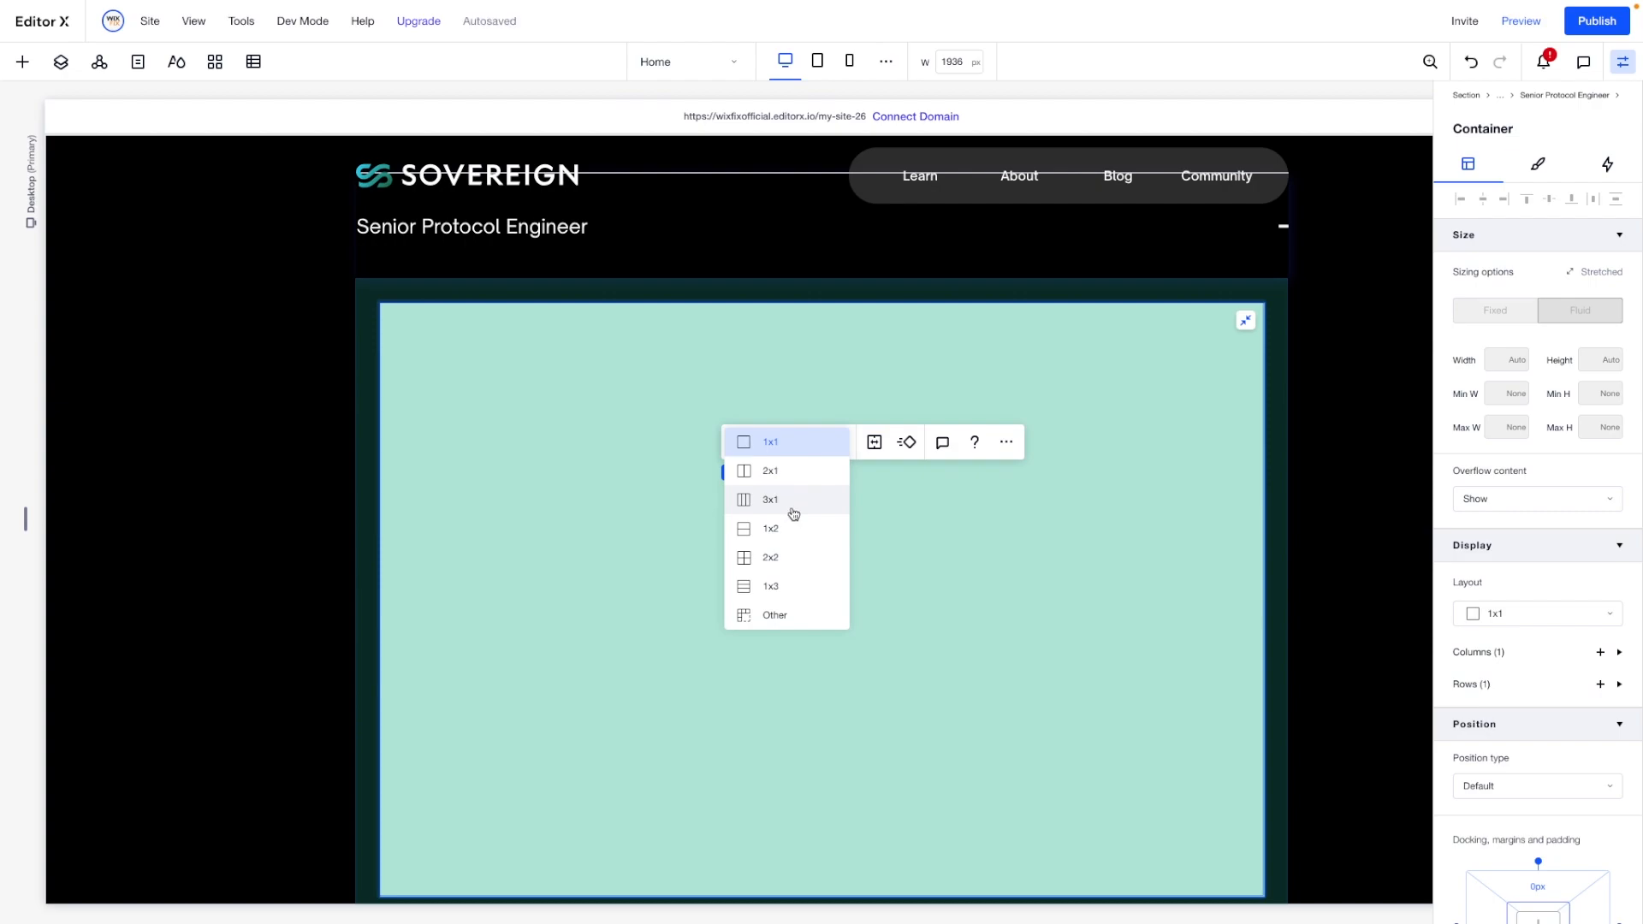
{"action": "left_click", "coordinate": [781, 539]}
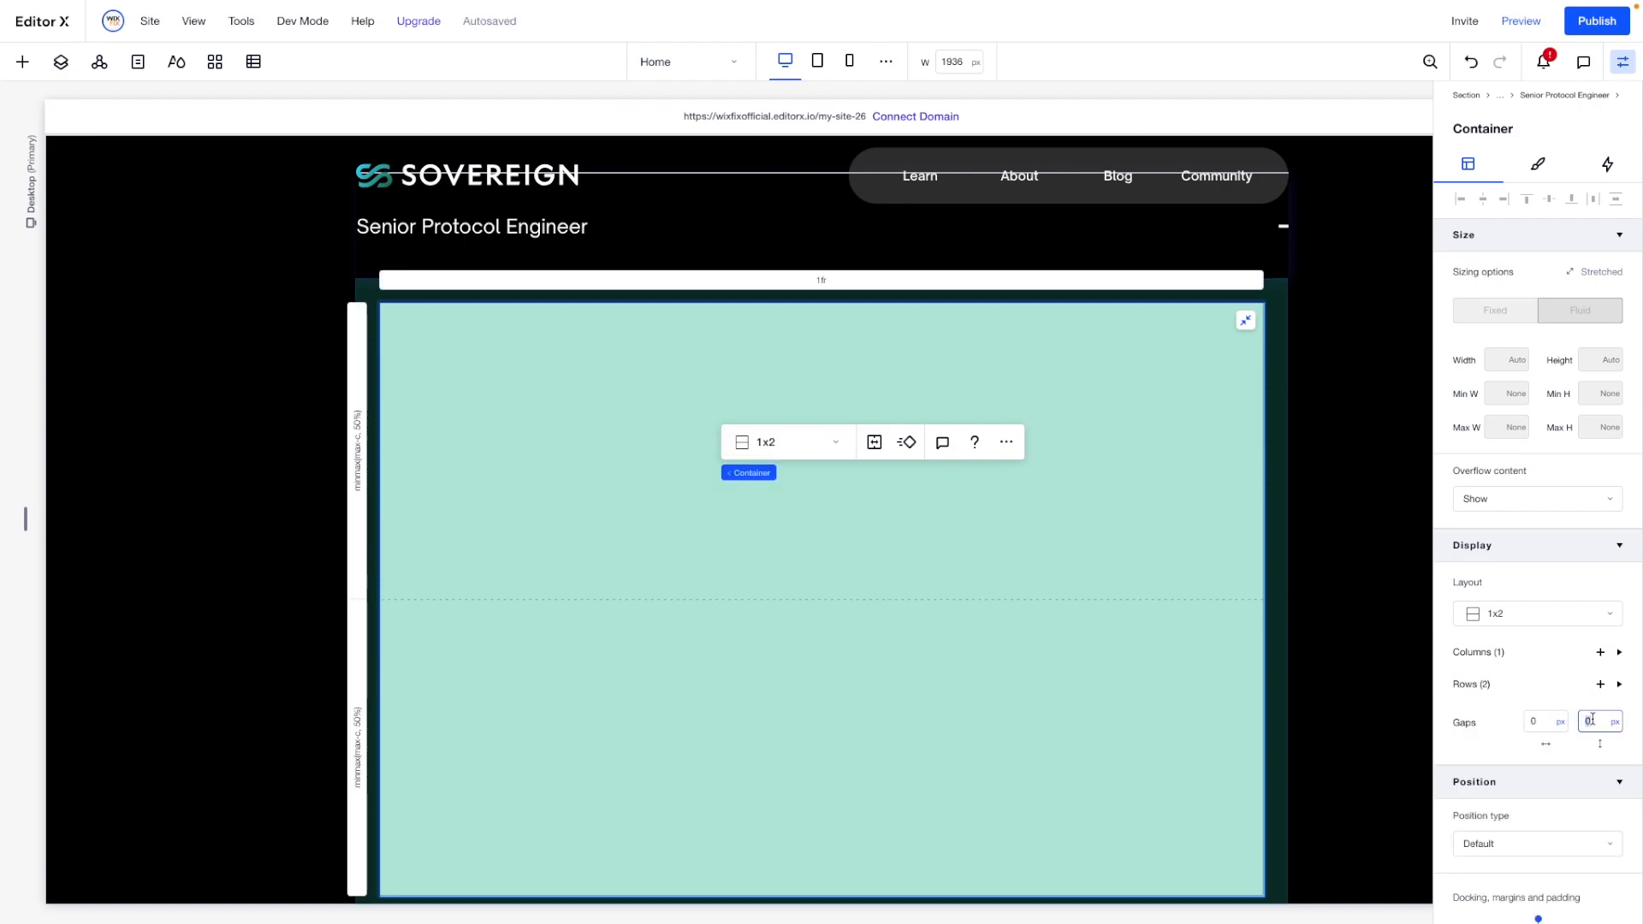
{"action": "type", "text": "60"}
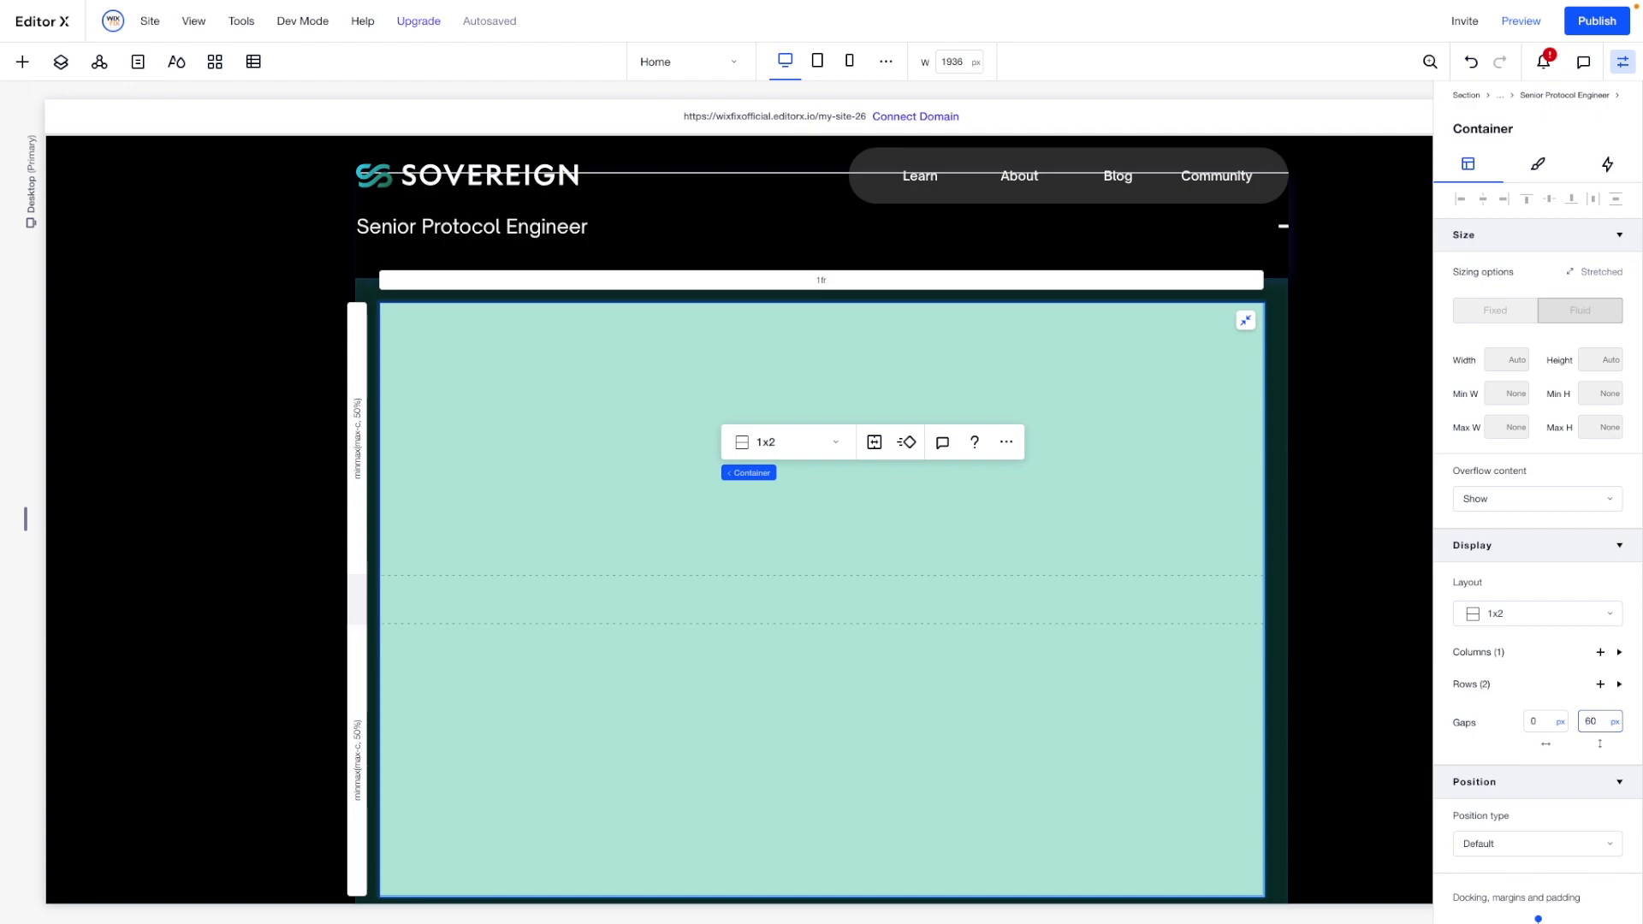
{"action": "type", "text": "0"}
{"action": "key", "text": "Return"}
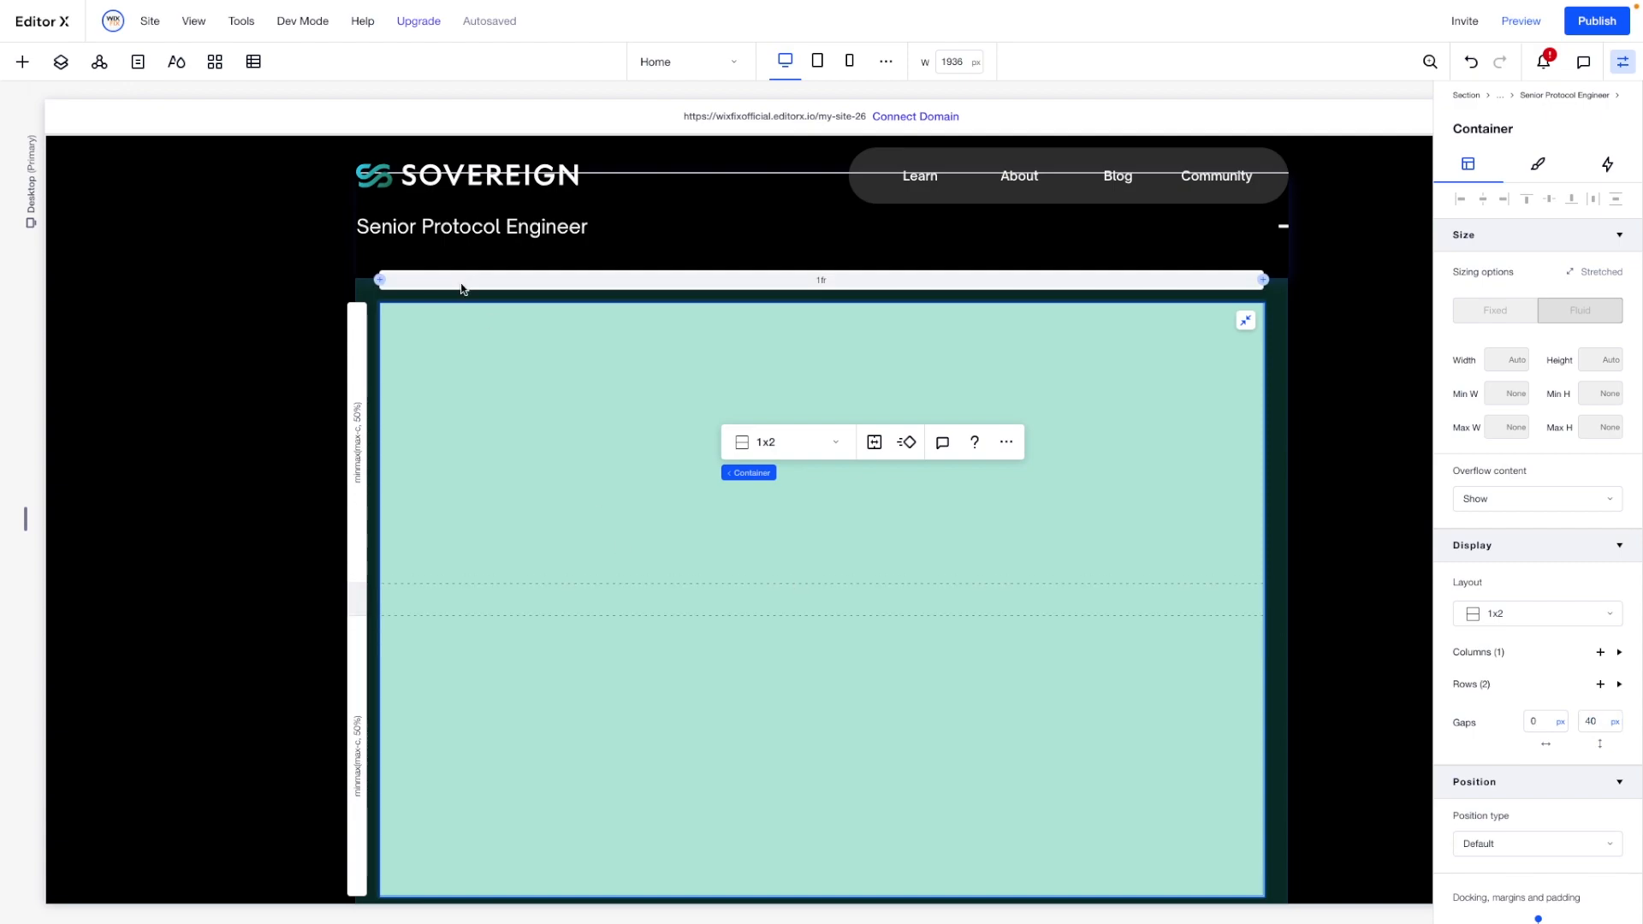
- Add a paragraph element to the container's upper cell and replace its text with "Duties"
{"action": "left_click", "coordinate": [23, 63]}
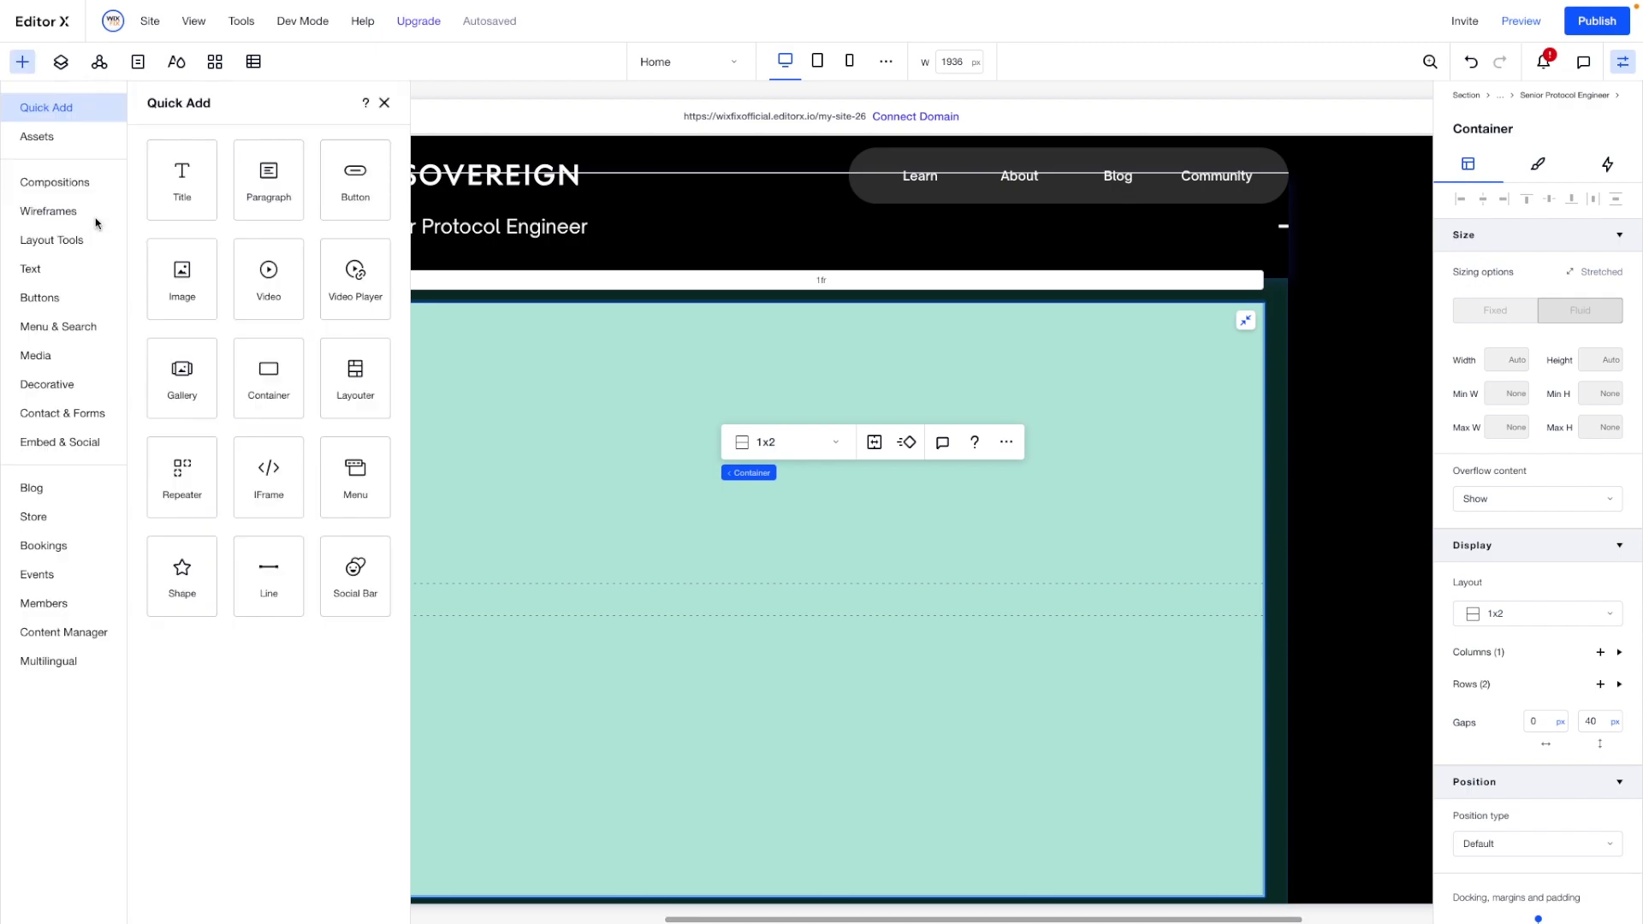
{"action": "left_click_drag", "start_coordinate": [253, 185], "coordinate": [695, 414]}
{"action": "left_click", "coordinate": [640, 403]}
{"action": "double_click", "coordinate": [640, 401]}
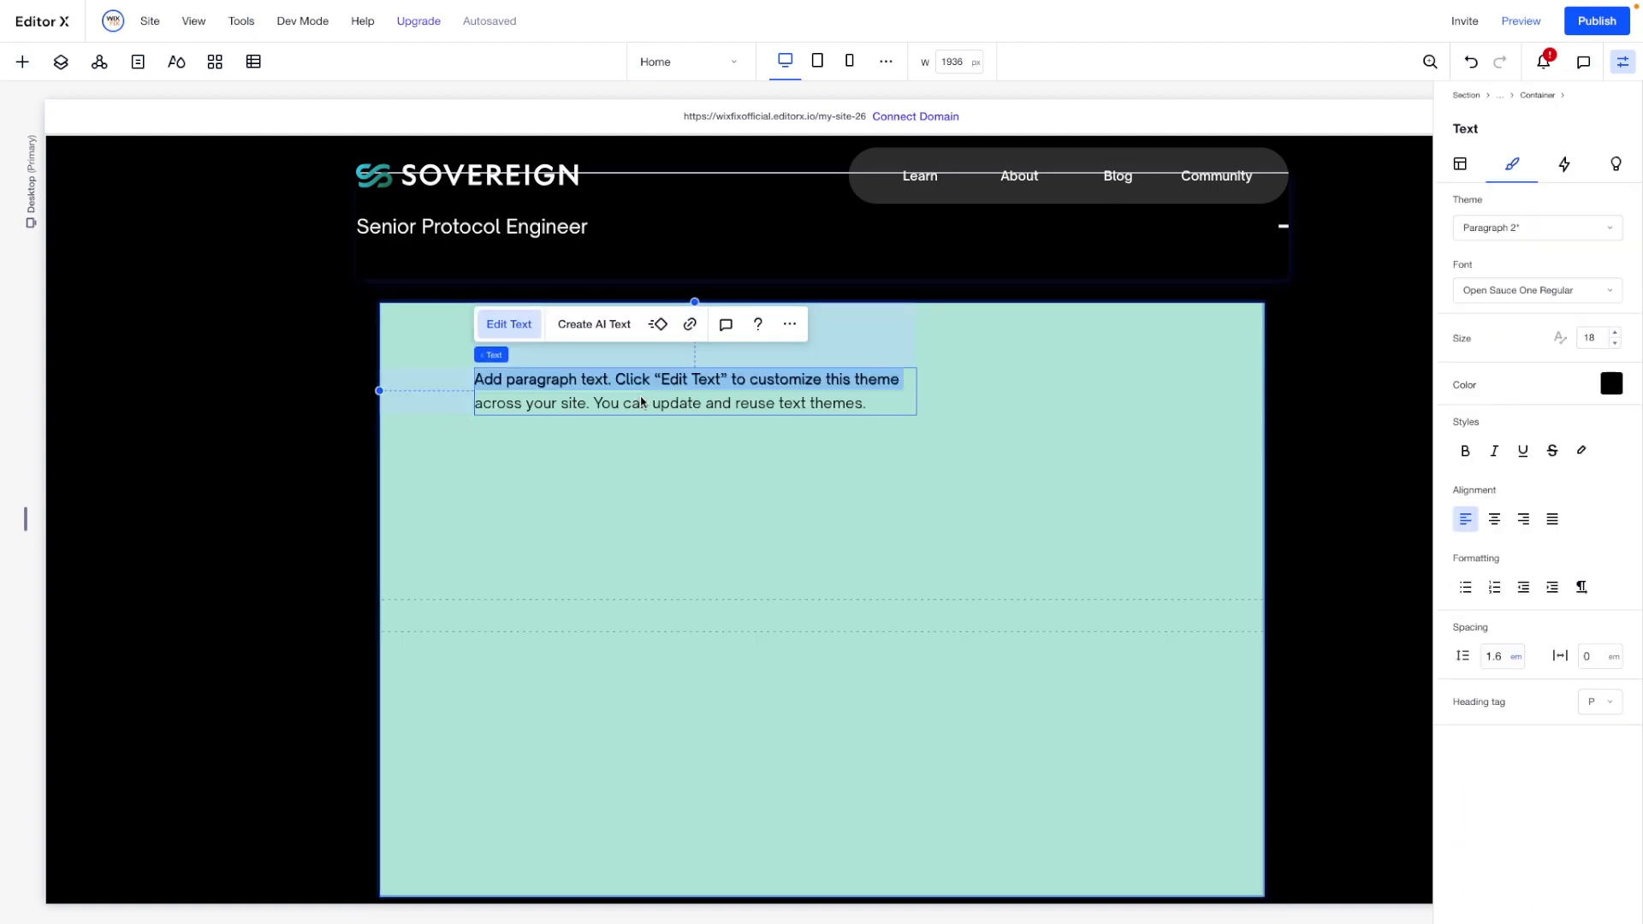
{"action": "type", "text": "Duties"}
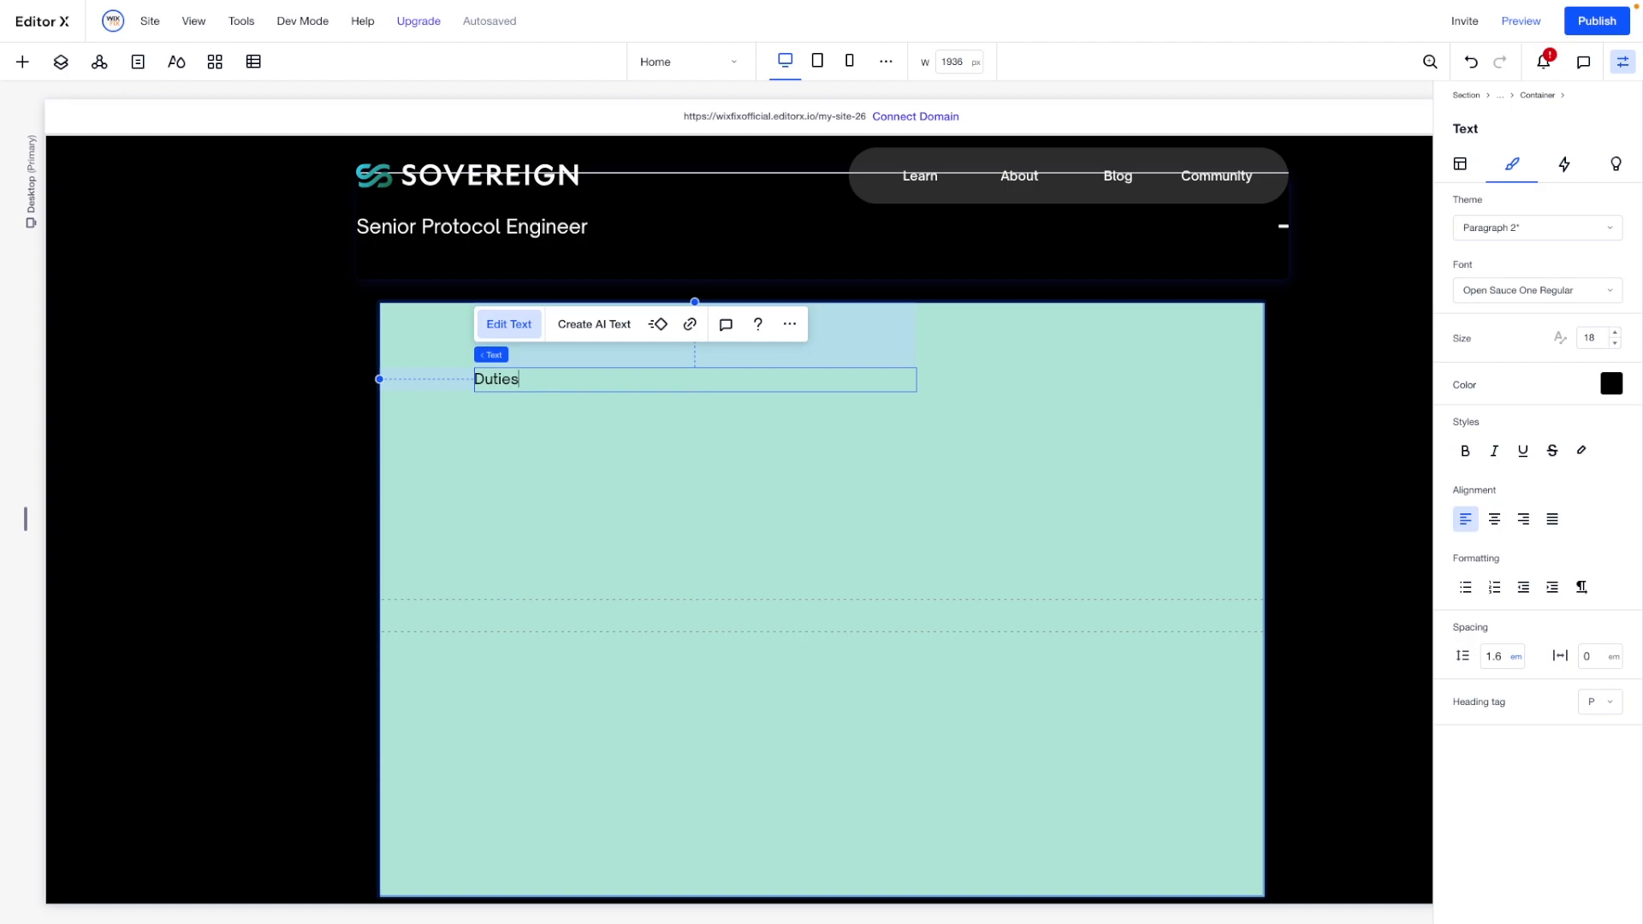
- Align the "Duties" text to the left and top of its cell and colour it white
{"action": "key", "text": "ctrl+a"}
{"action": "left_click", "coordinate": [1462, 161]}
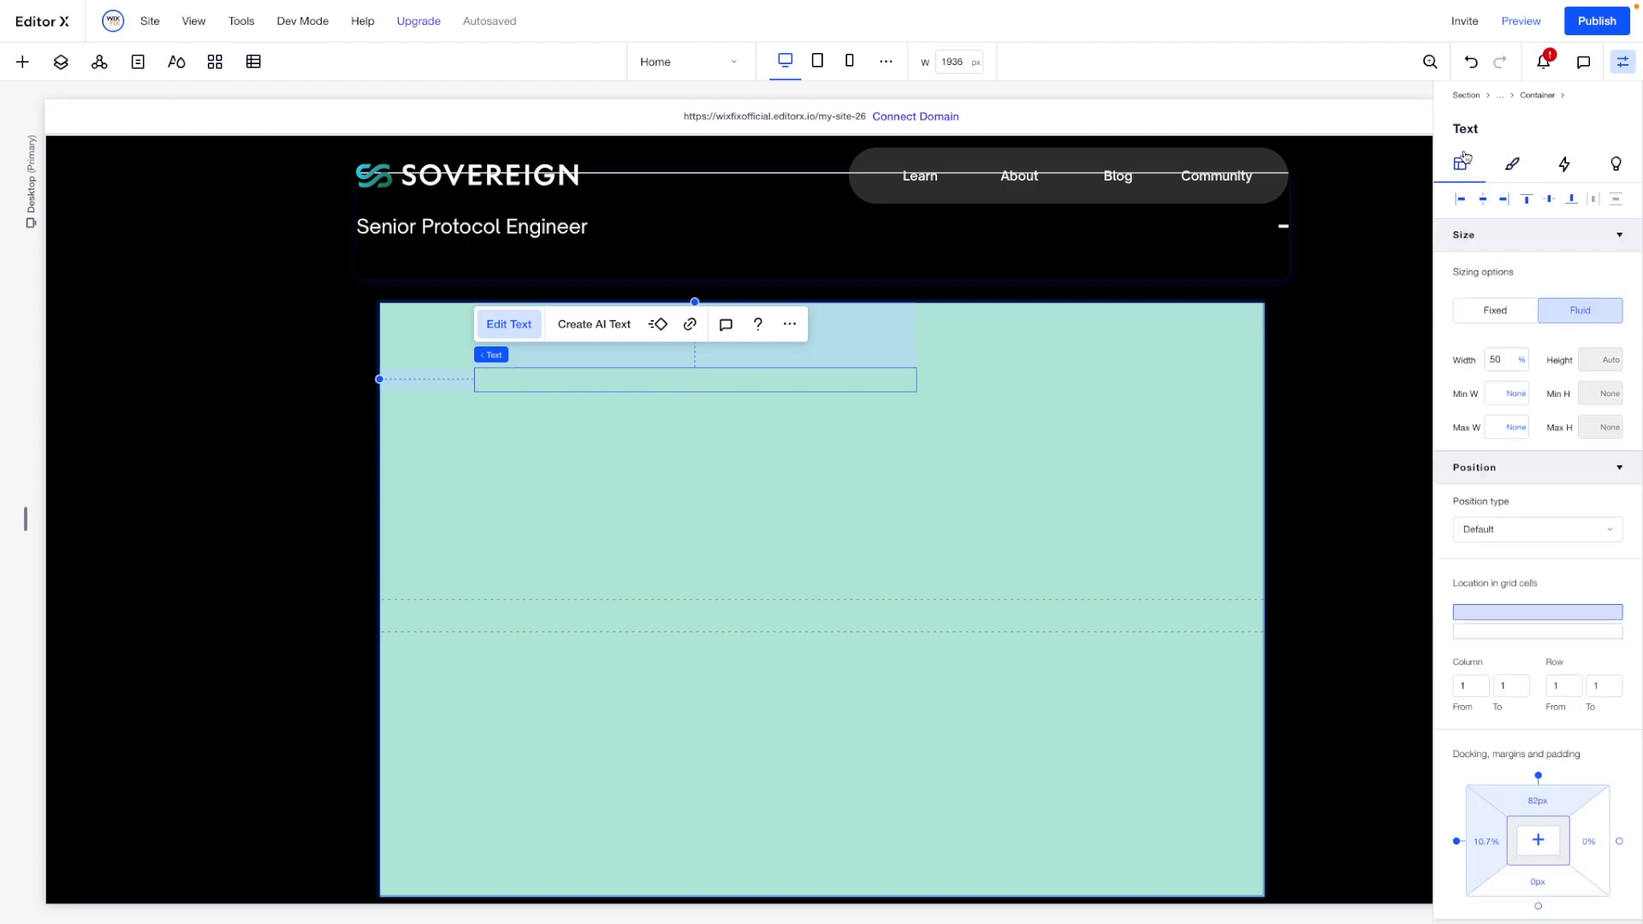
{"action": "left_click", "coordinate": [1461, 200]}
{"action": "left_click", "coordinate": [1526, 200]}
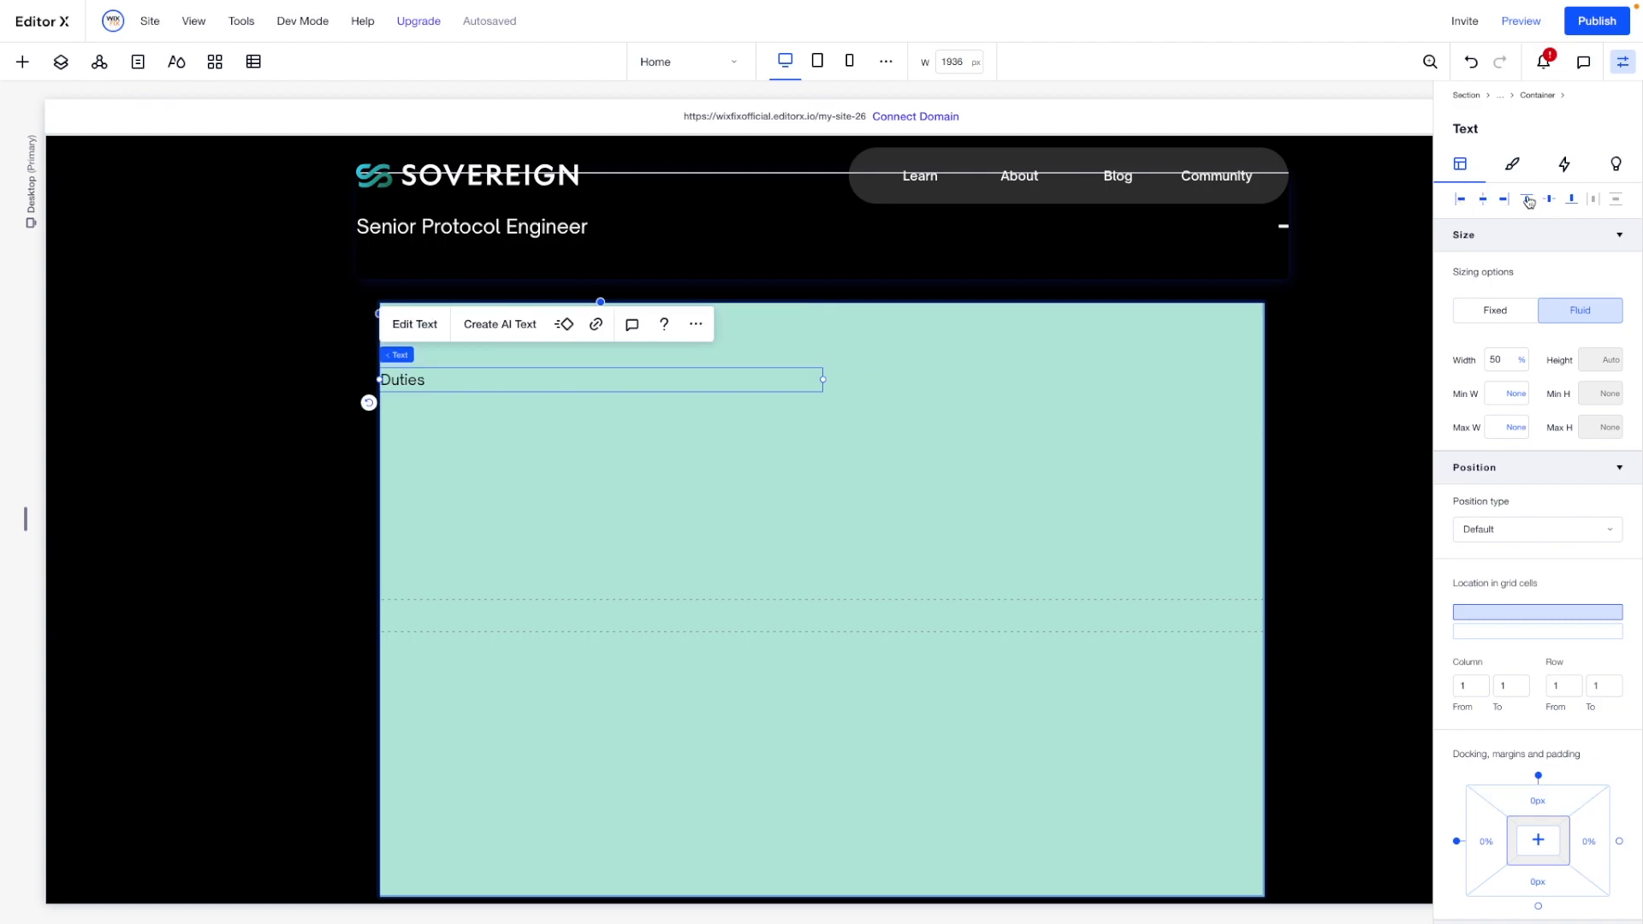
{"action": "left_click", "coordinate": [1512, 163]}
{"action": "left_click", "coordinate": [1612, 384]}
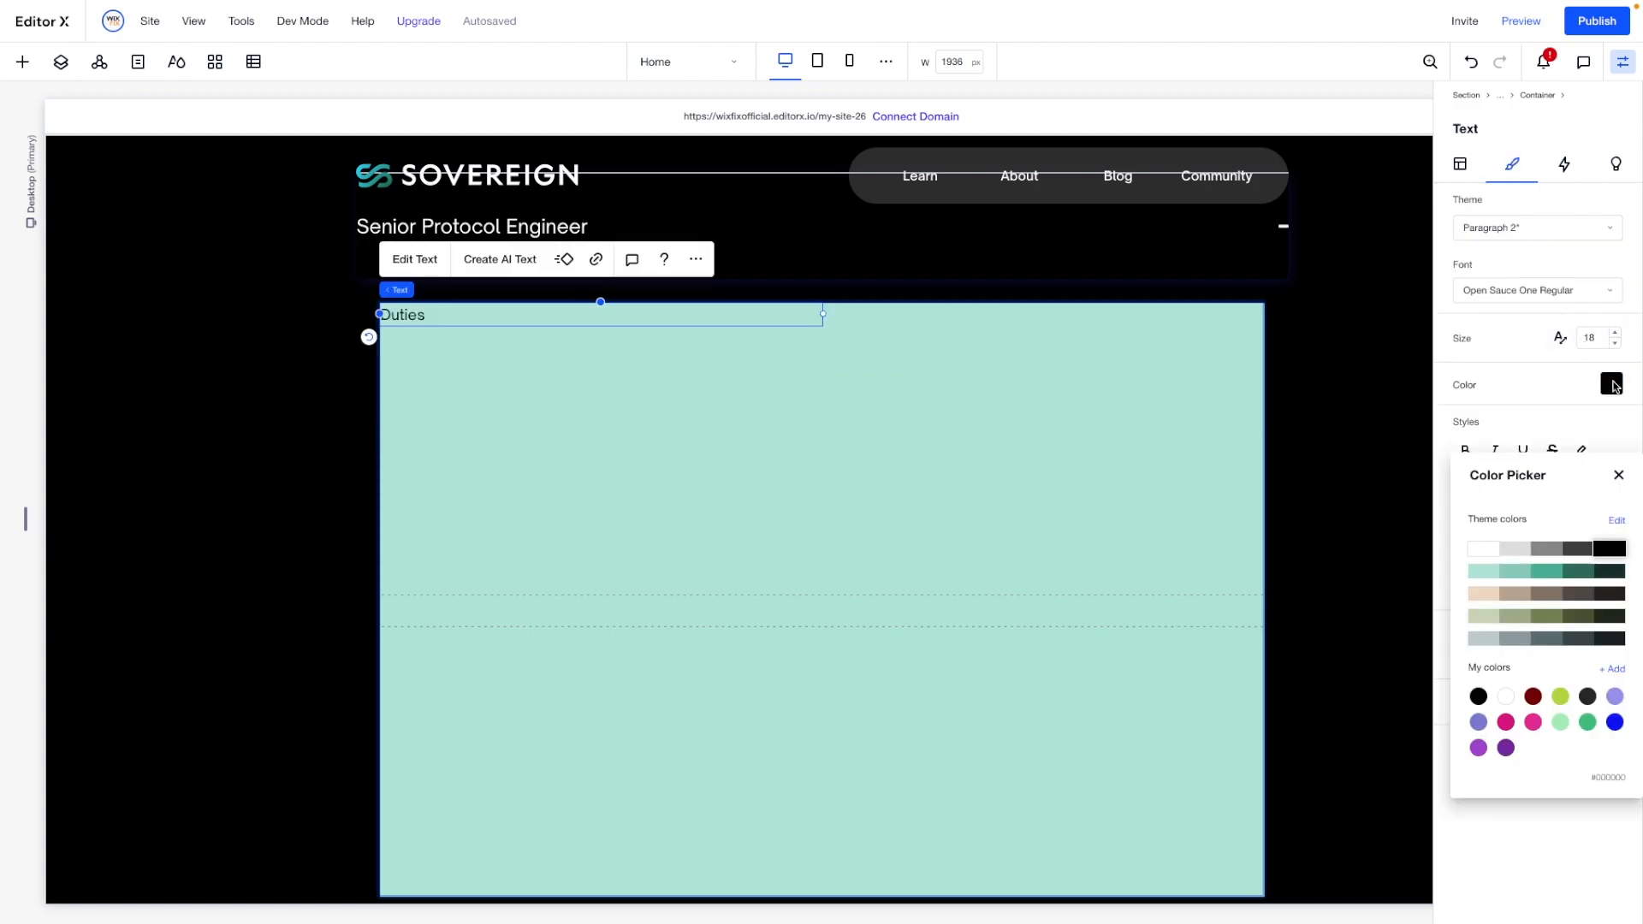
{"action": "left_click", "coordinate": [1483, 549]}
{"action": "left_click", "coordinate": [848, 437]}
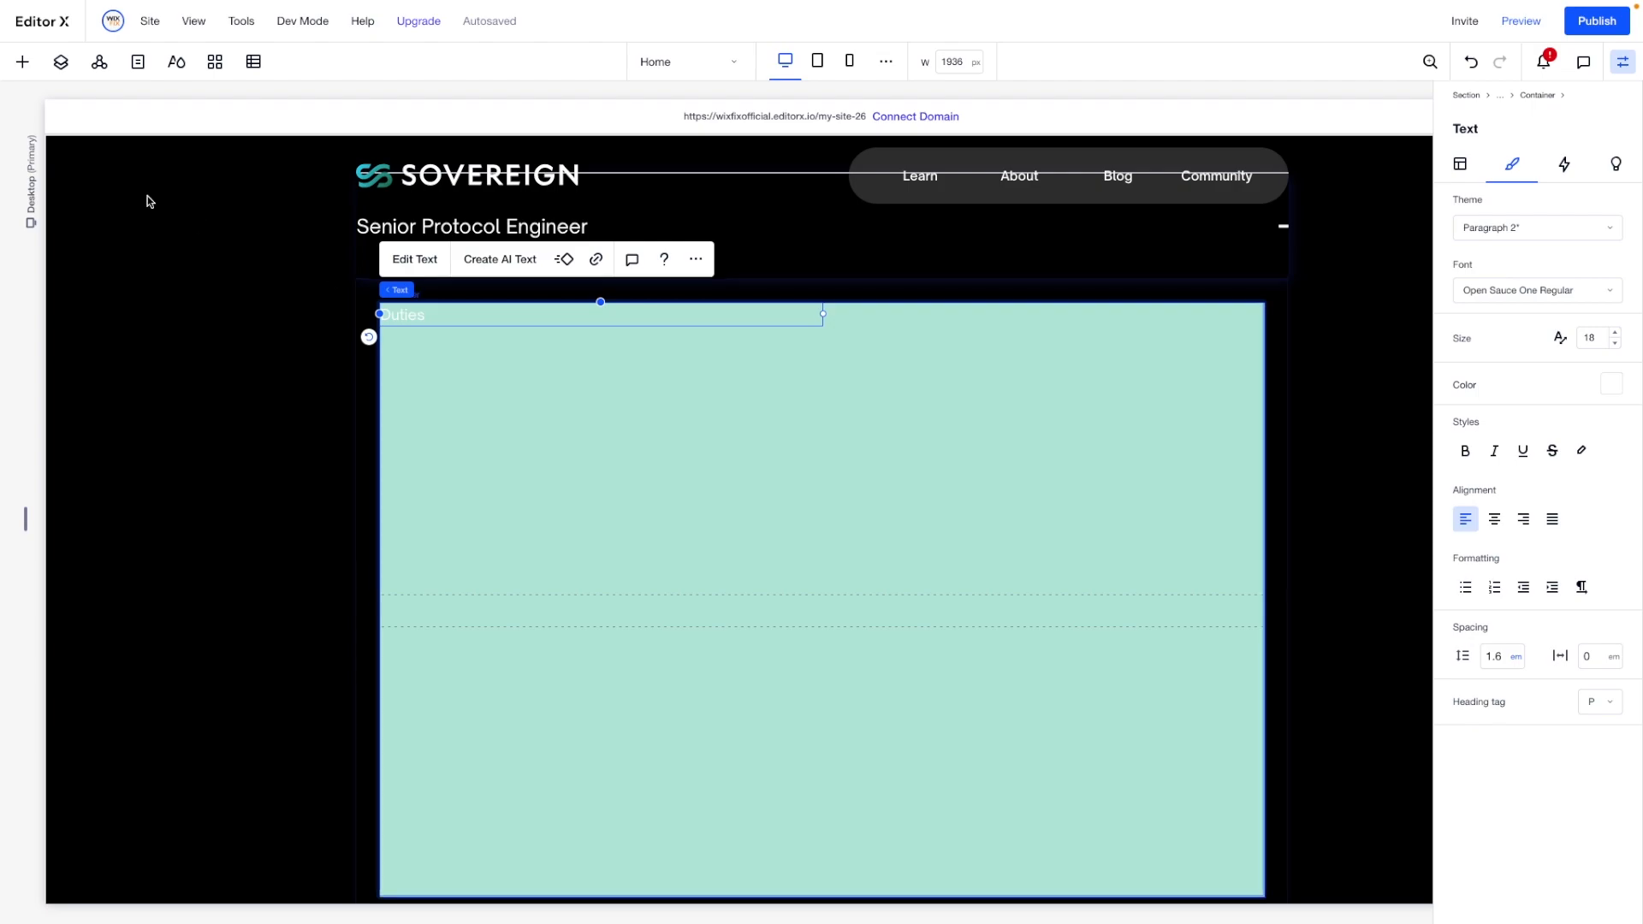
- Add a second paragraph element below "Duties" in the upper cell and align it to the cell's left edge
{"action": "left_click", "coordinate": [22, 62]}
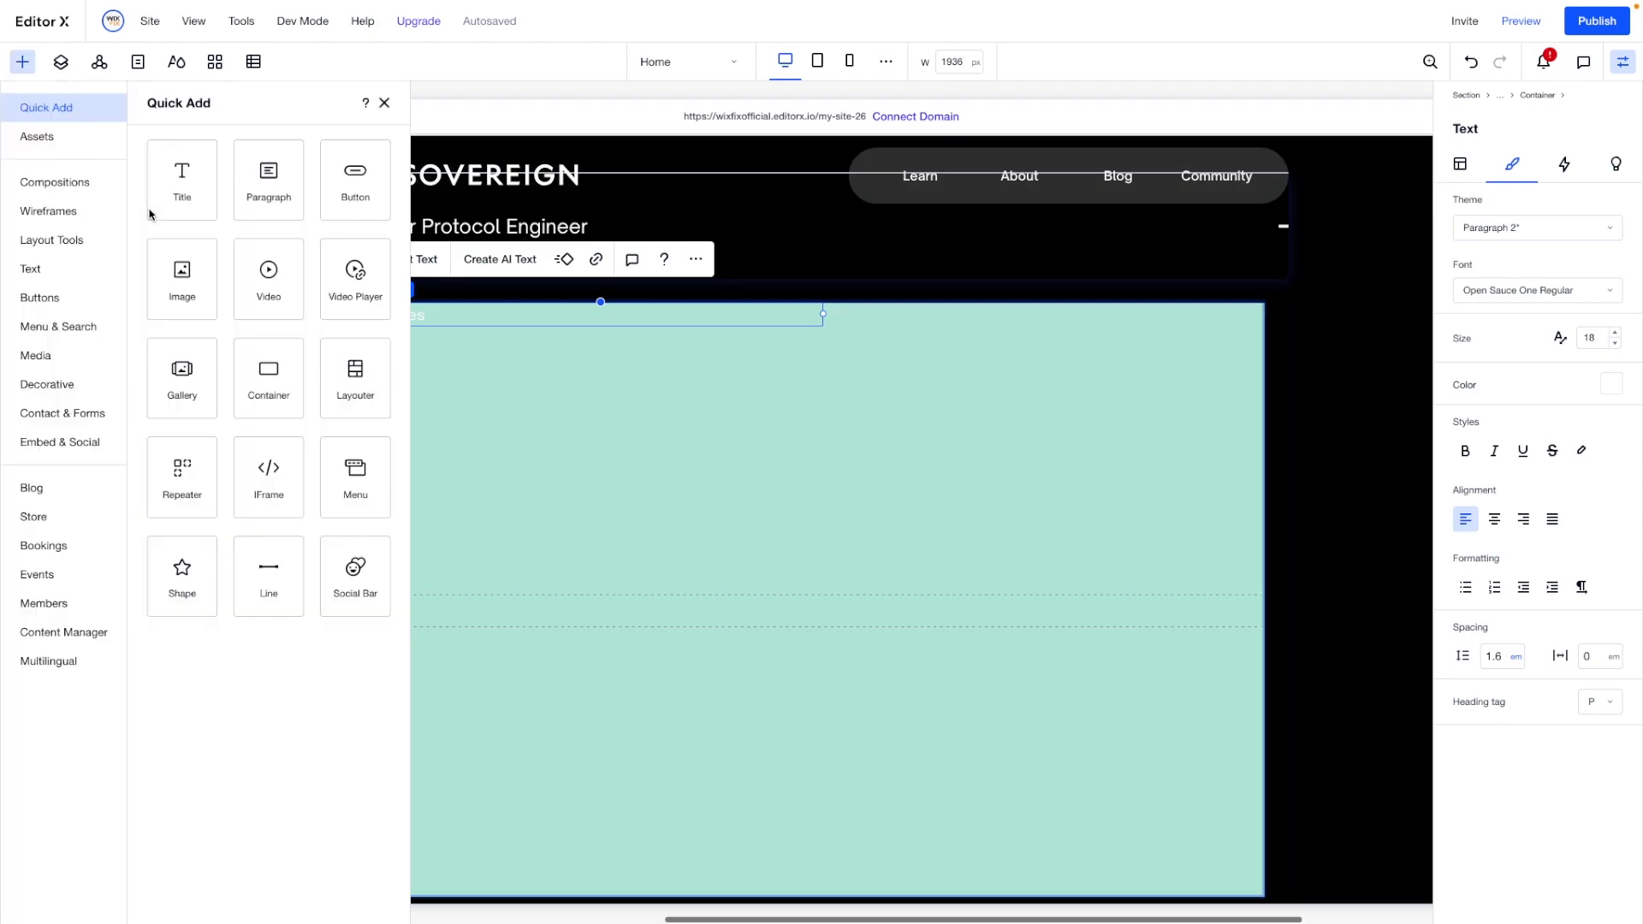
{"action": "left_click_drag", "start_coordinate": [289, 203], "coordinate": [759, 428]}
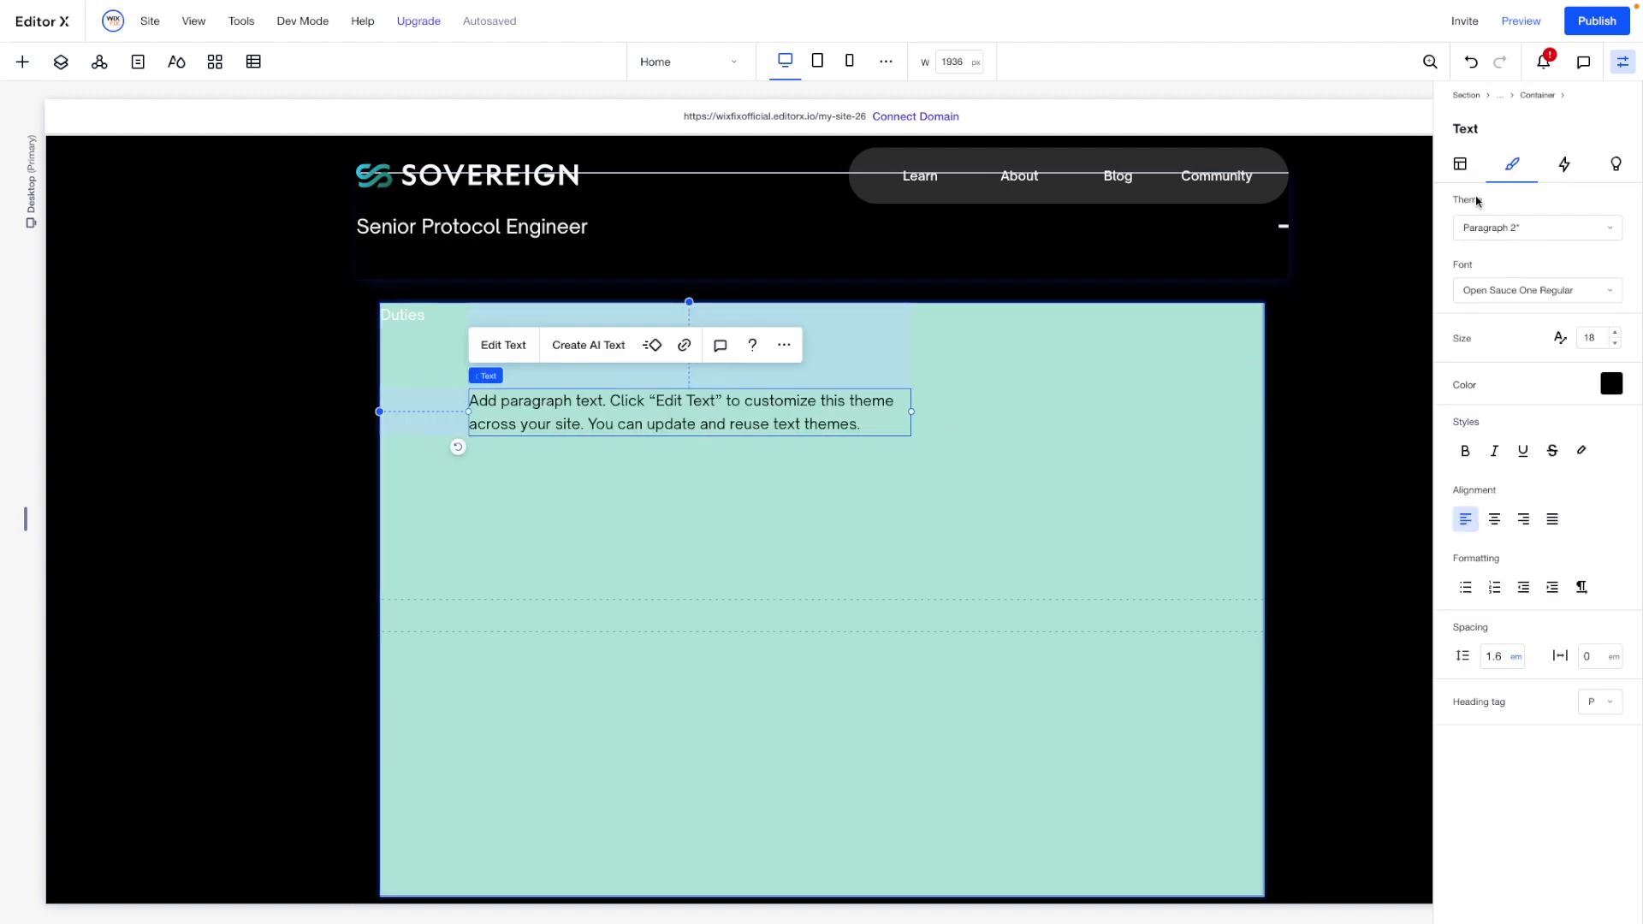
{"action": "left_click", "coordinate": [1461, 167]}
{"action": "left_click", "coordinate": [1461, 201]}
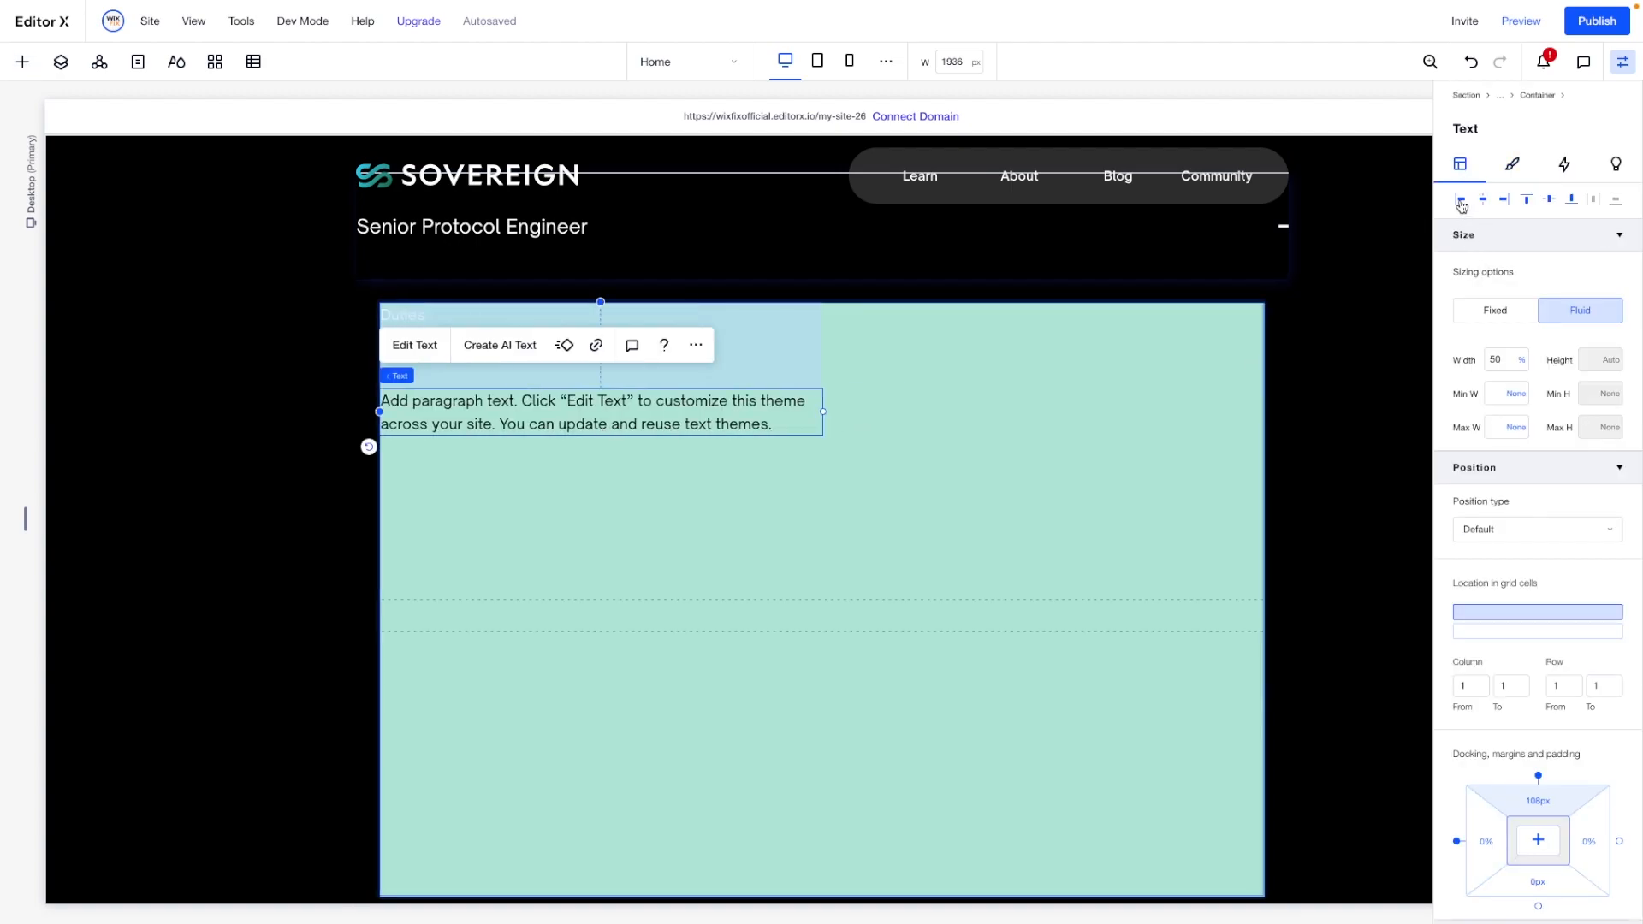
- Set the second paragraph's width to 100% and move it up closer to "Duties", with a top margin of about 50 px
{"action": "left_click", "coordinate": [1507, 360]}
{"action": "key", "text": "Return"}
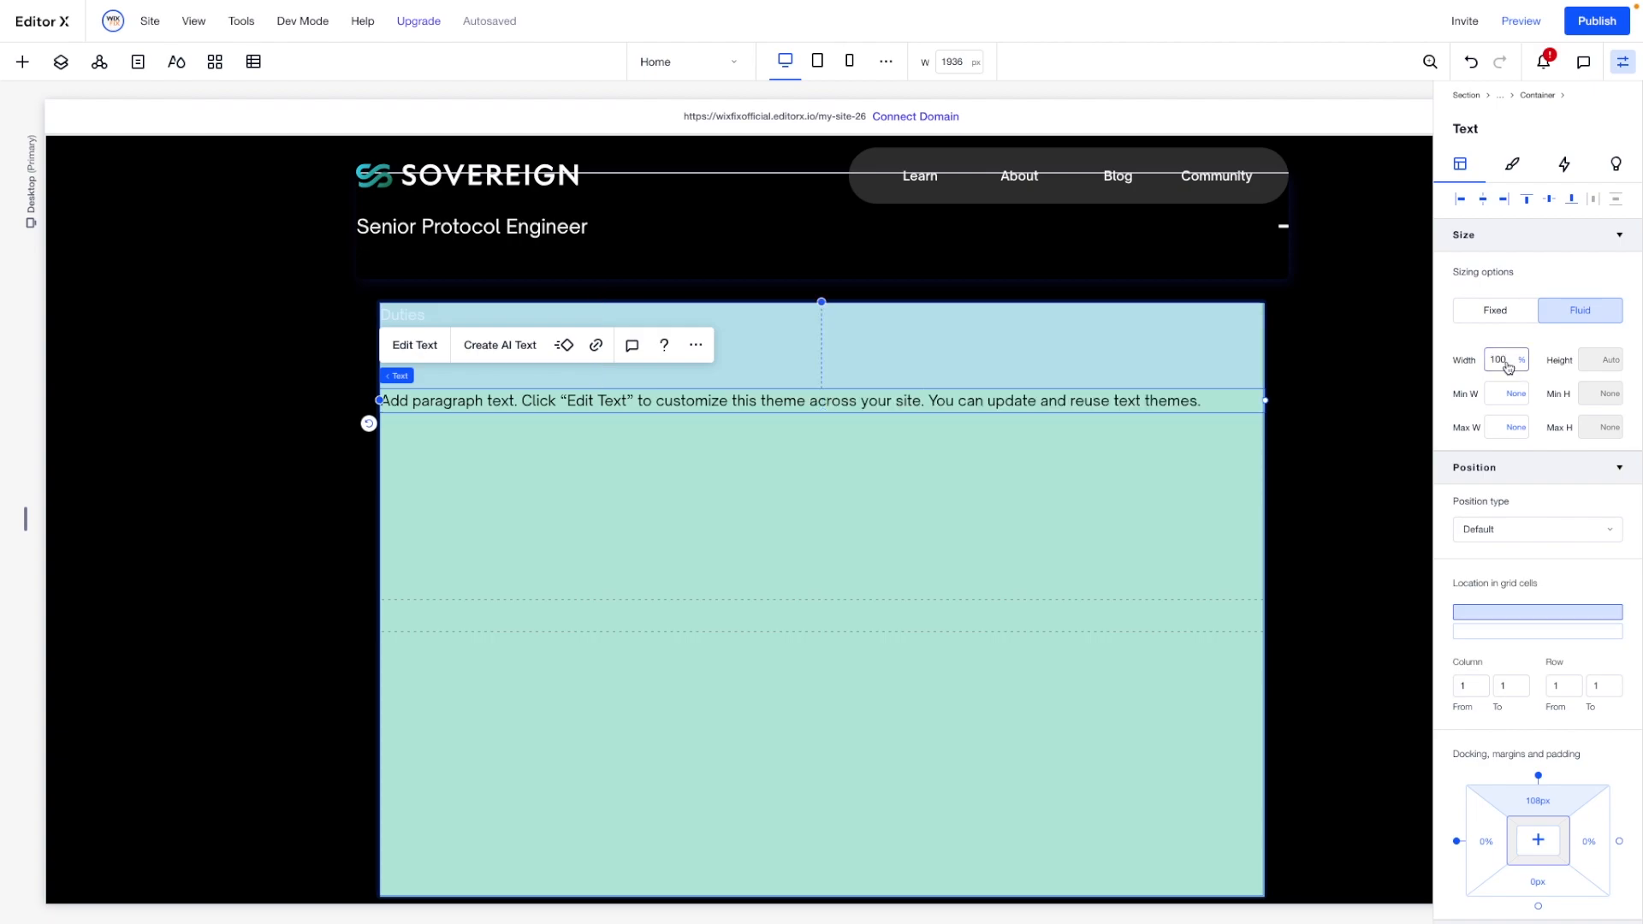
{"action": "left_click_drag", "start_coordinate": [448, 384], "coordinate": [448, 338]}
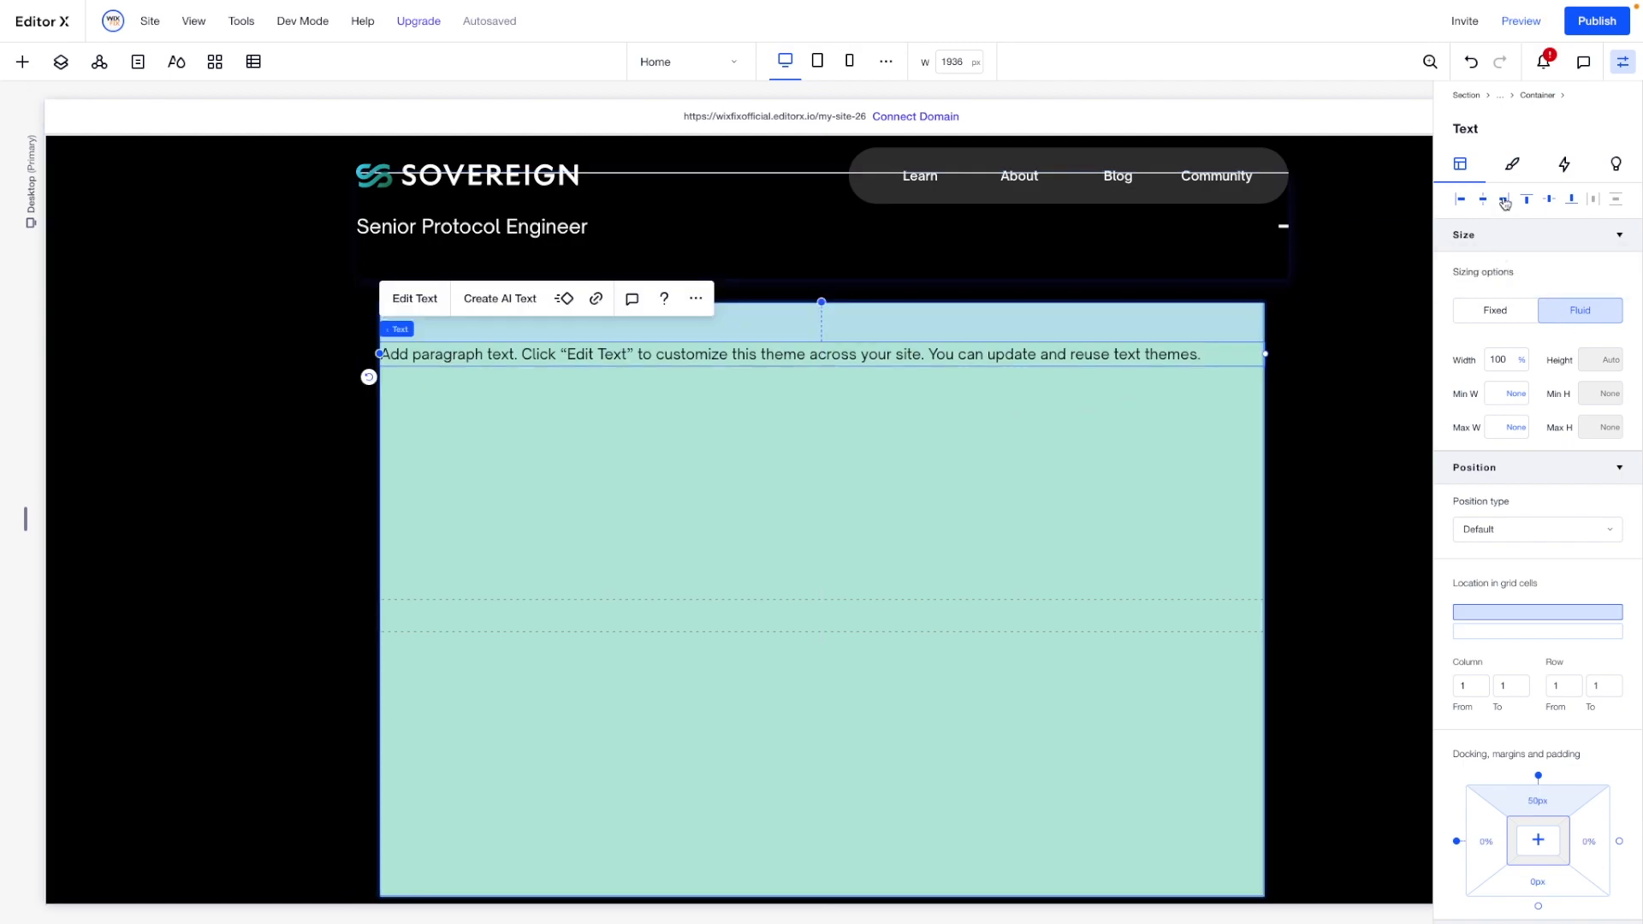
- Colour the second paragraph white and replace its placeholder text with the copied bullet list of job duties
{"action": "left_click", "coordinate": [1513, 163]}
{"action": "left_click", "coordinate": [1613, 390]}
{"action": "left_click", "coordinate": [1484, 547]}
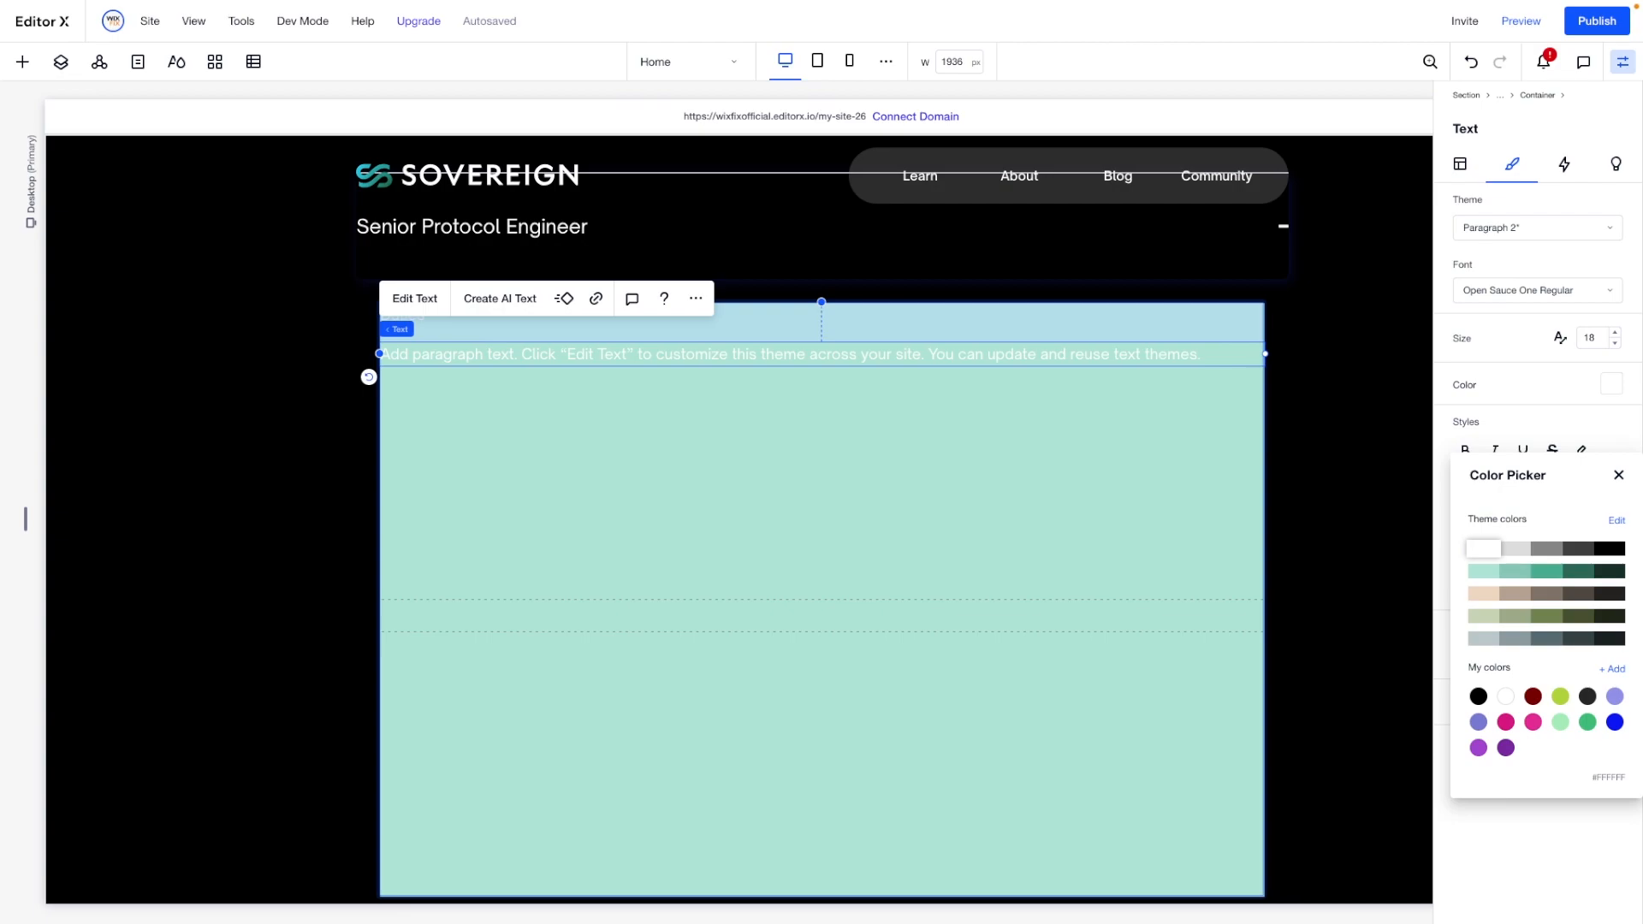
{"action": "left_click", "coordinate": [501, 356]}
{"action": "double_click", "coordinate": [501, 356]}
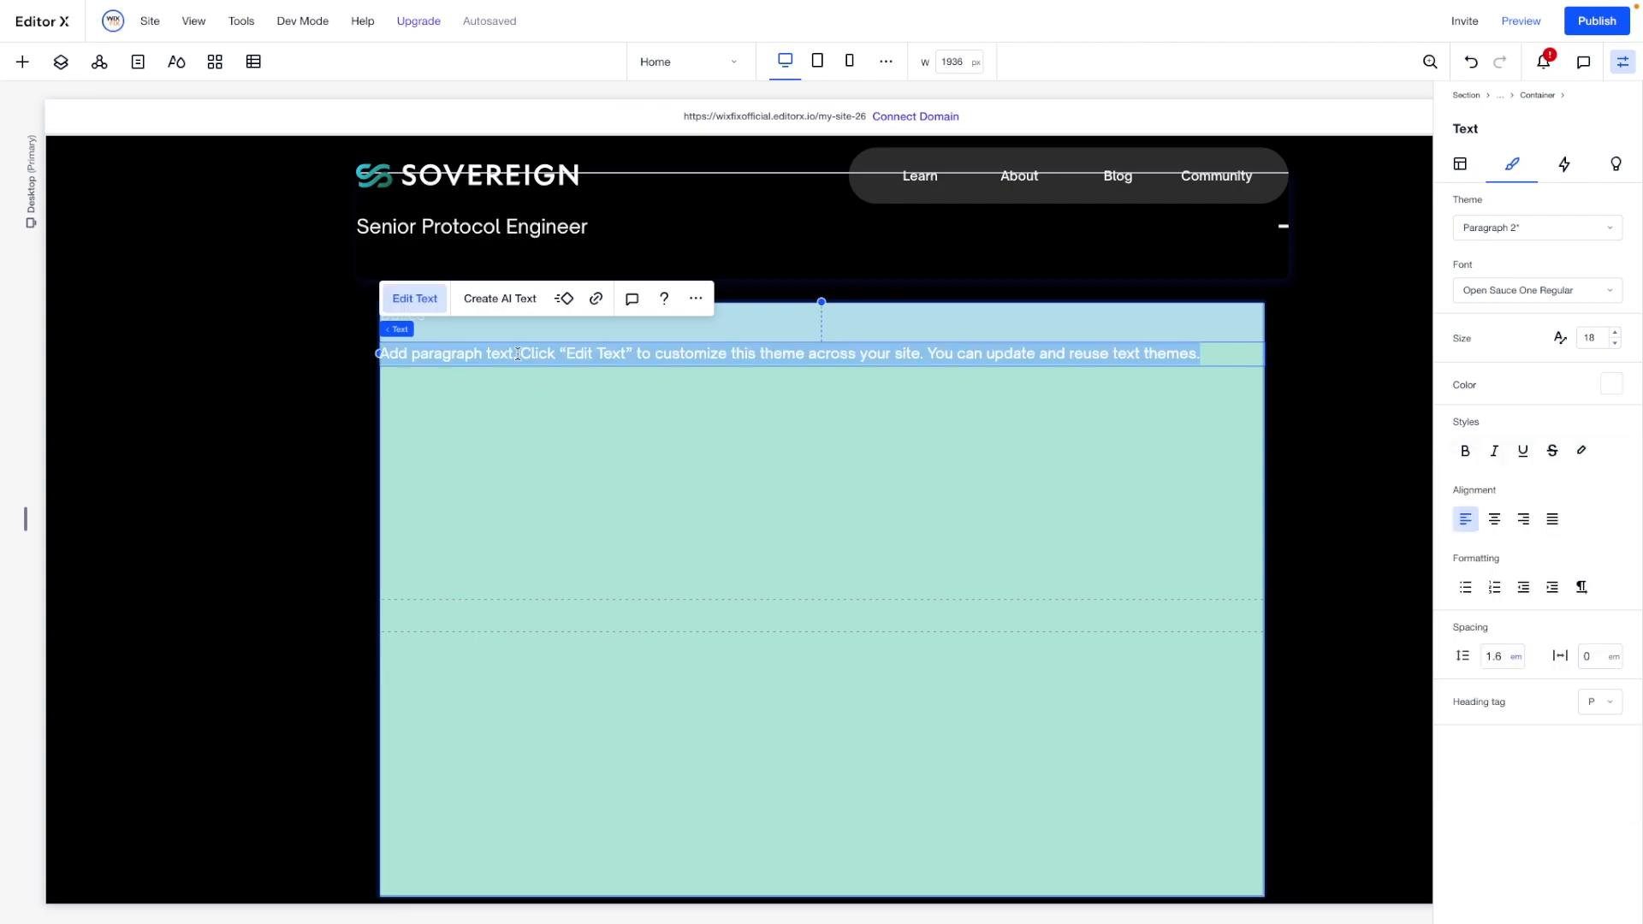
{"action": "type", "text": "Lead design and implementation of robust peer-to-peer networking solutions compatible with the wide variety of chains that can be built with Sovereign SDK Lead Design and implementation of scalable database architectures for chains using the default Sovereign storage module Lead Design and implementation of a default RPC  compatible with Rosetta for Sovereign SDK chains"}
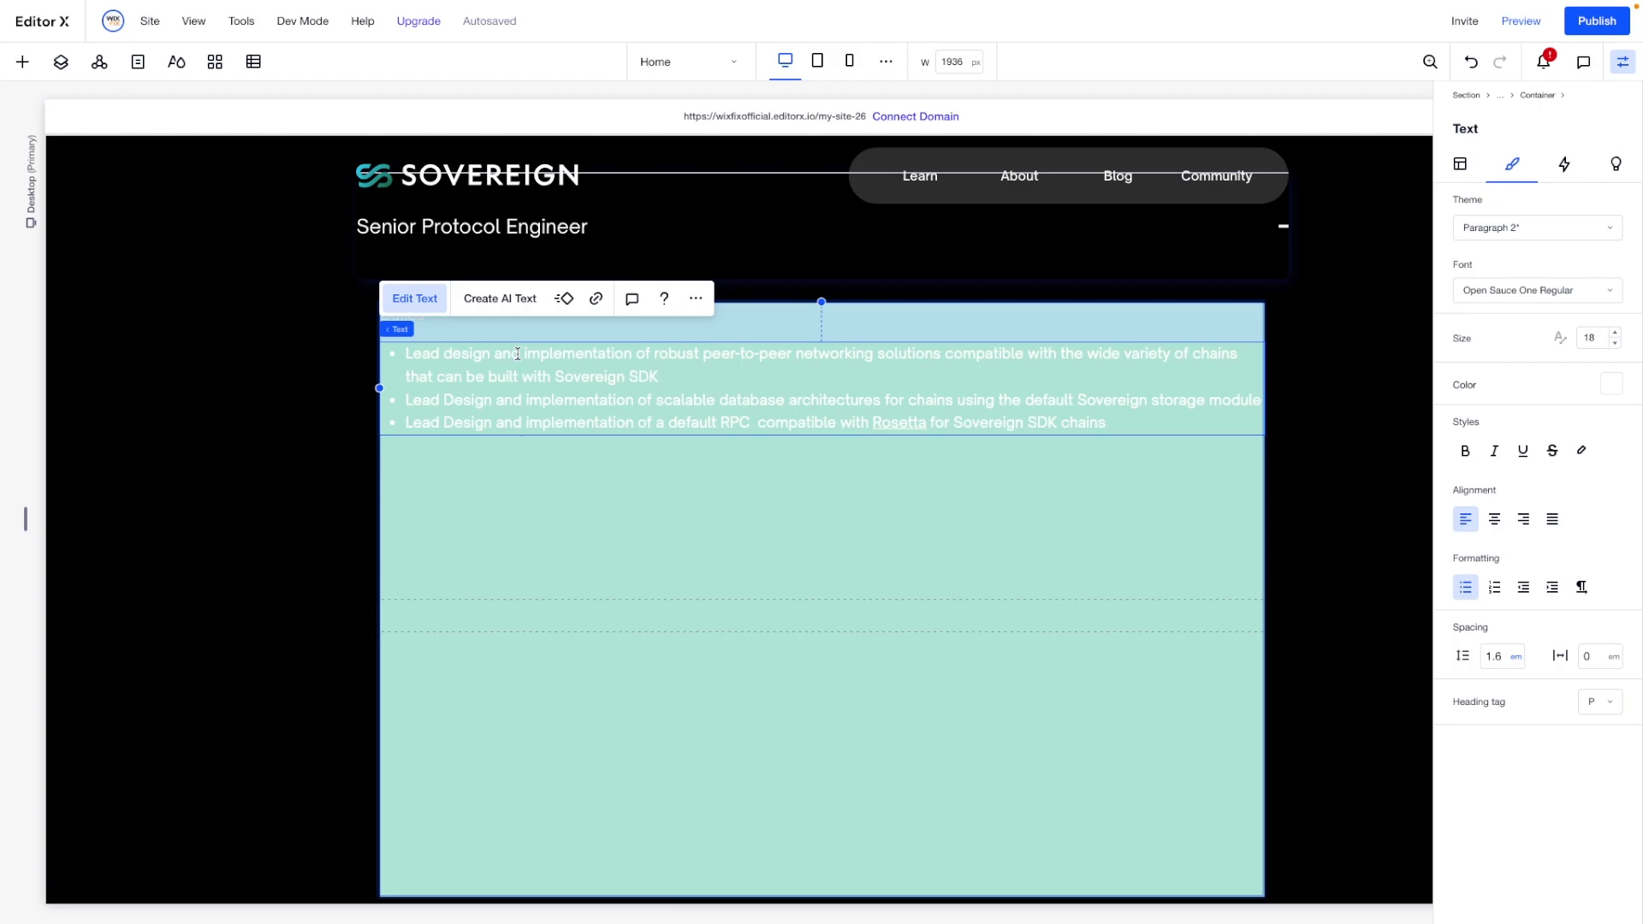
{"action": "left_click", "coordinate": [781, 493]}
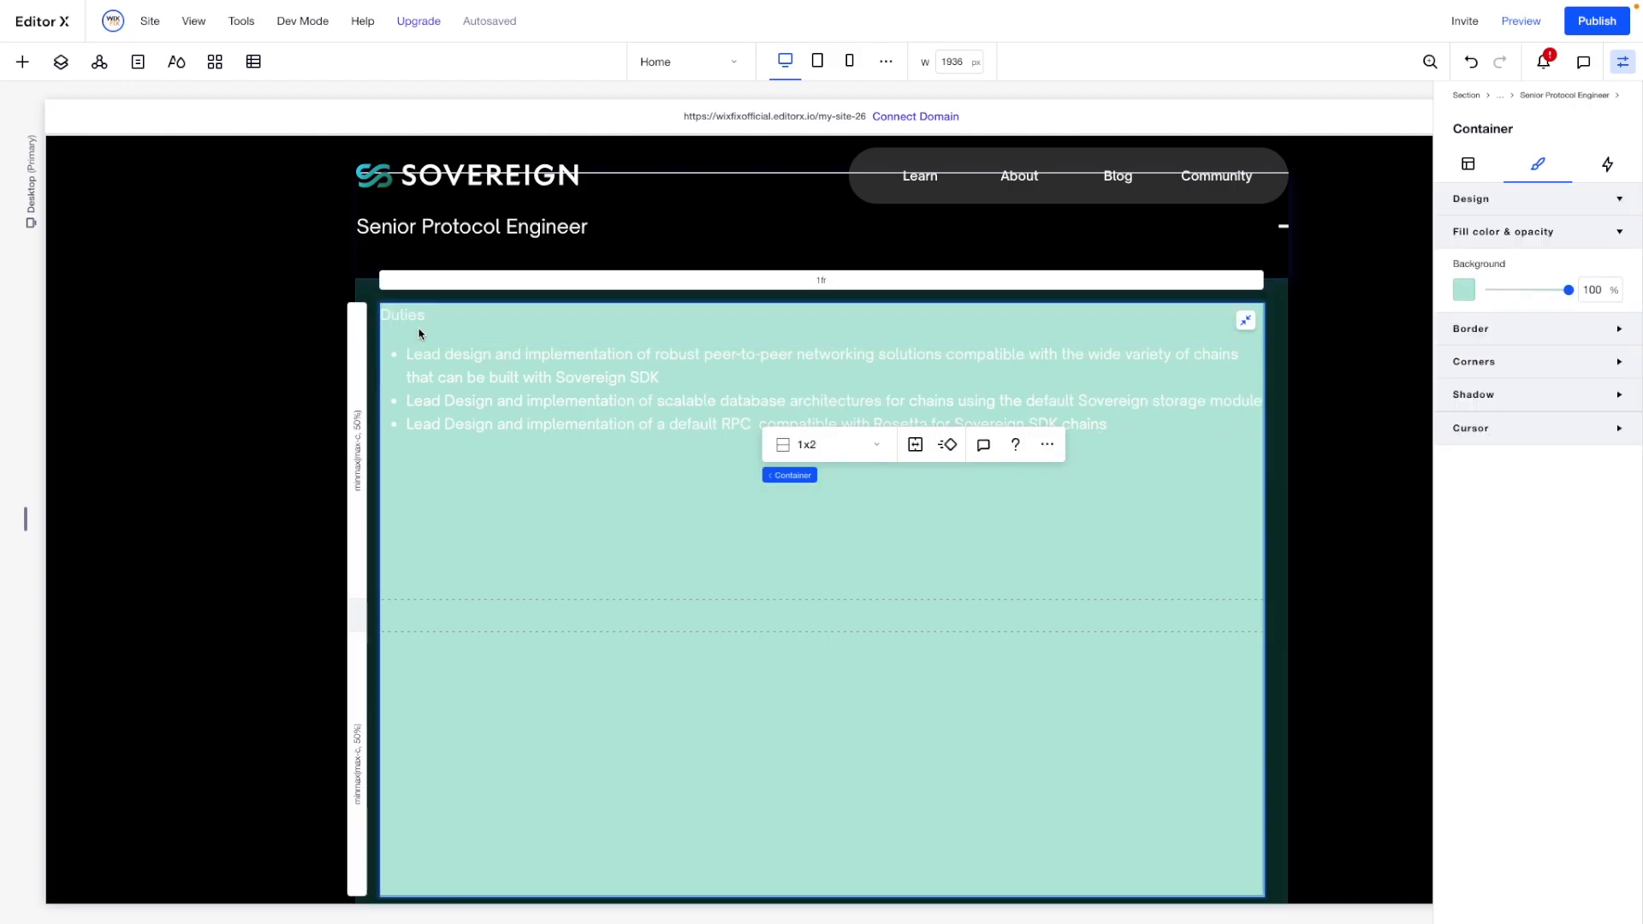
- Set the width of the "Duties" text element to 100%
{"action": "left_click", "coordinate": [467, 321]}
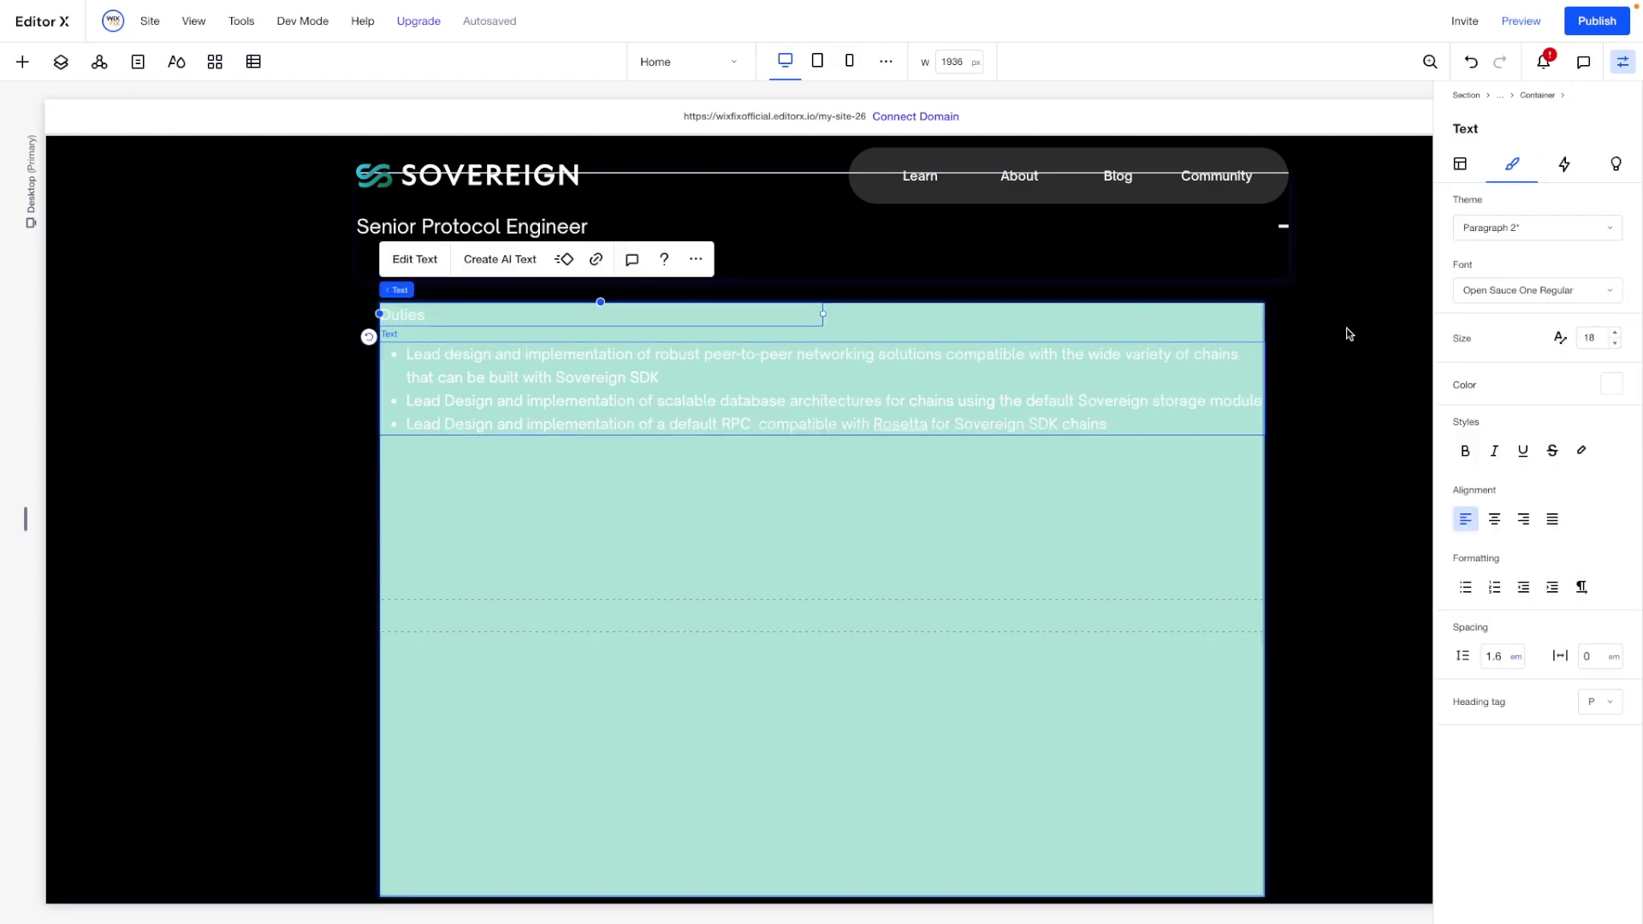
{"action": "left_click", "coordinate": [1460, 164]}
{"action": "left_click", "coordinate": [1504, 369]}
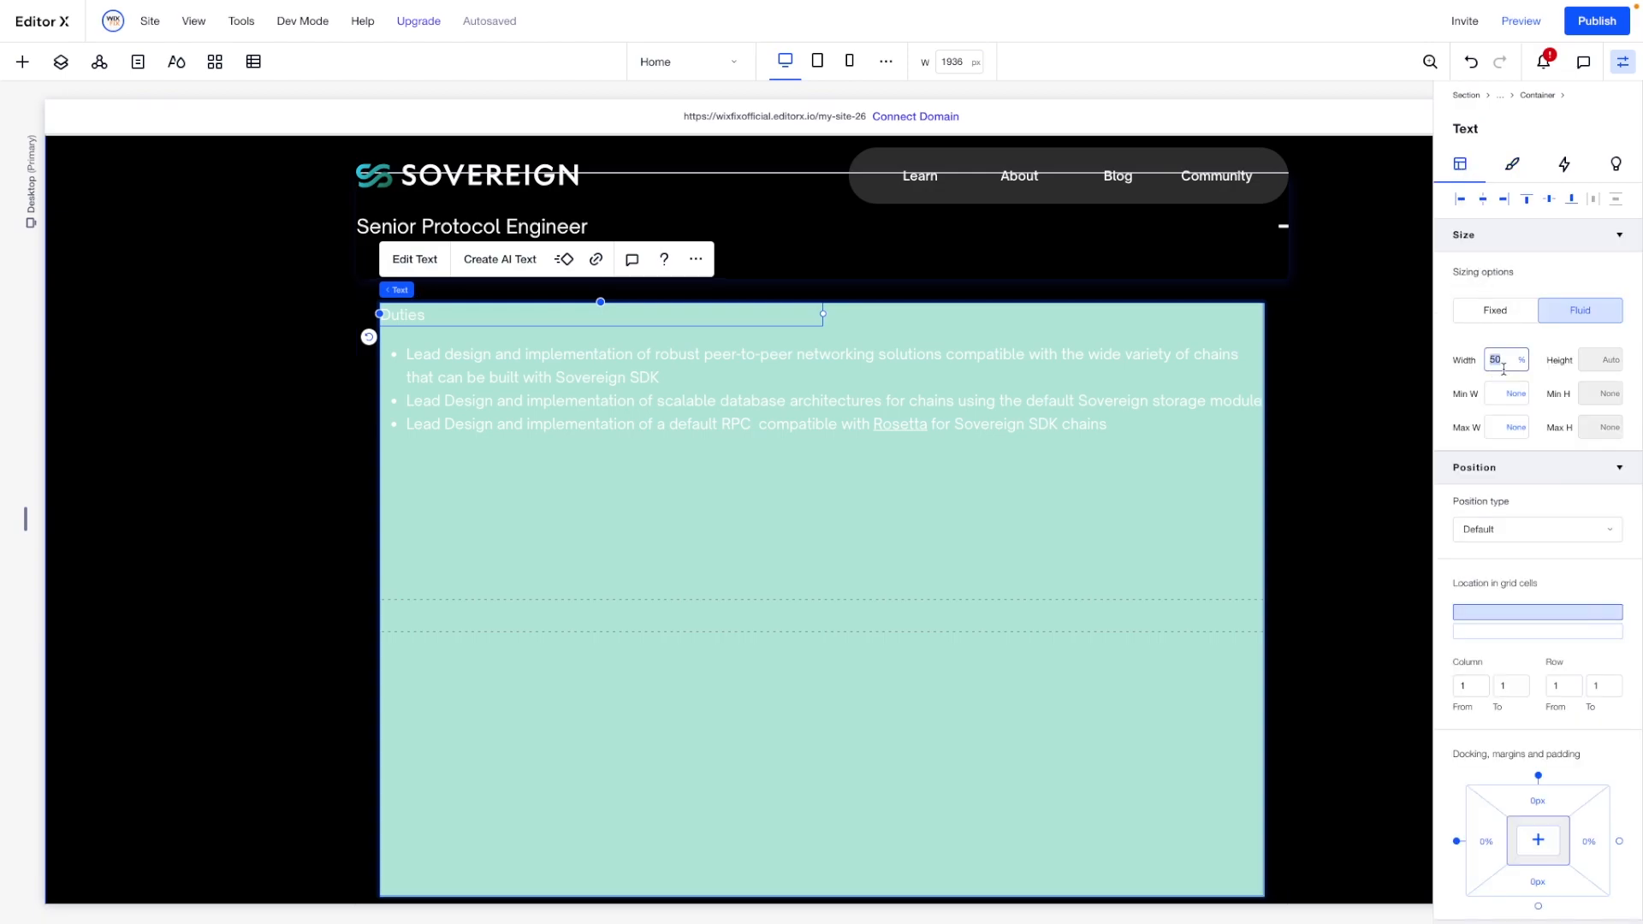
{"action": "type", "text": "100"}
{"action": "key", "text": "Return"}
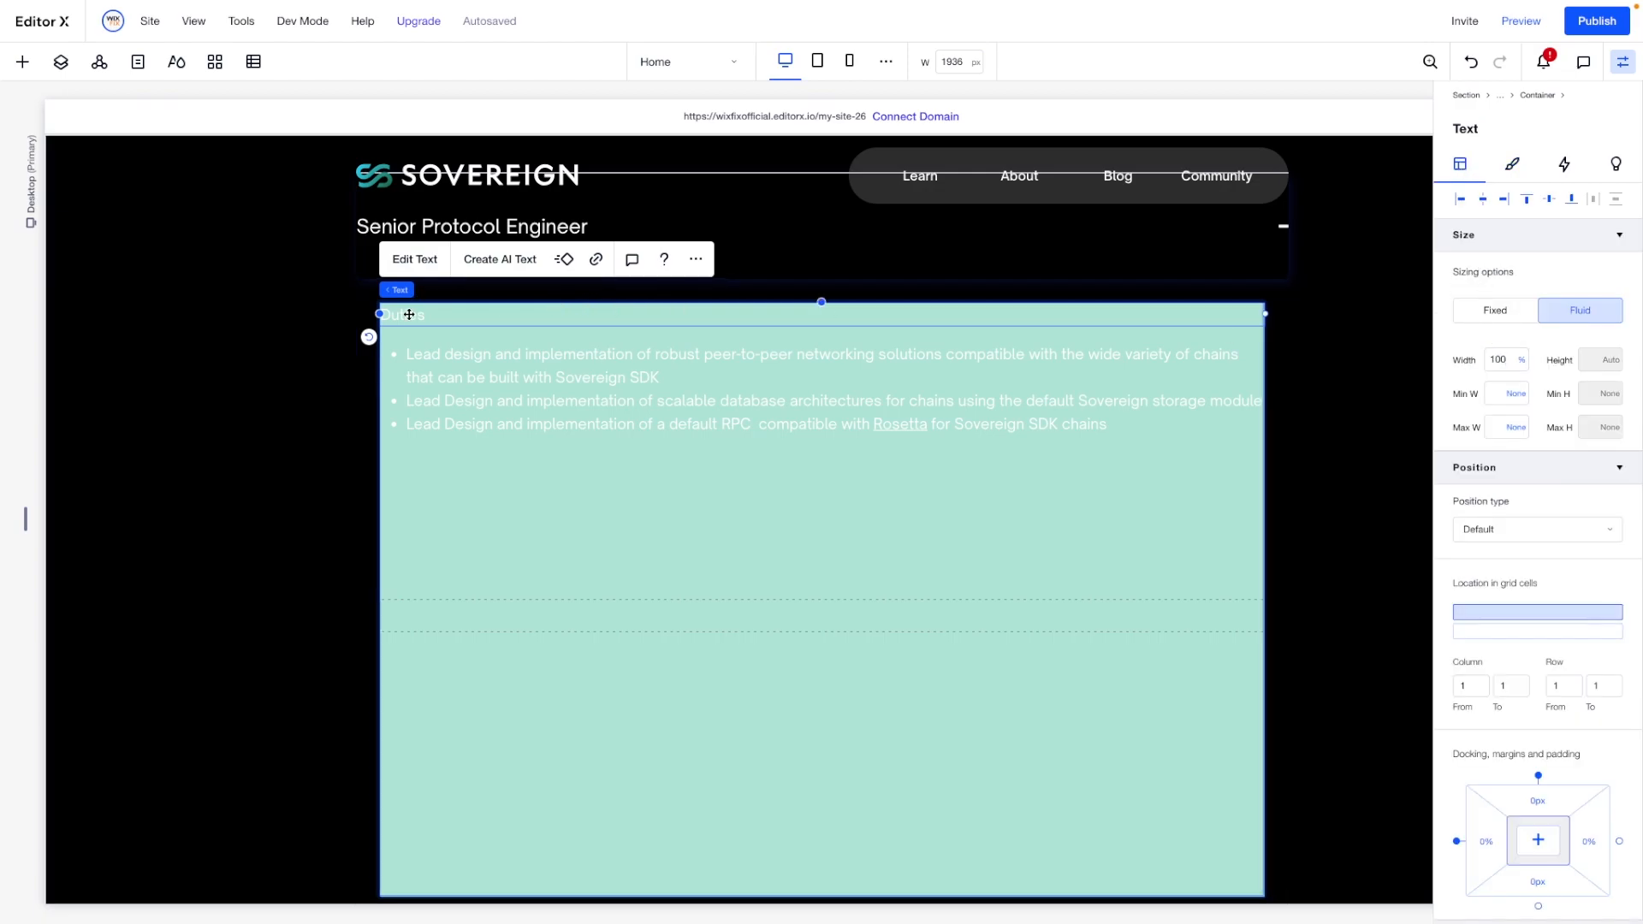
- Stack the "Duties" text with its bullet list and paste a copy of the stack into the same container
{"action": "left_click", "coordinate": [634, 370], "text": "shift"}
{"action": "left_click", "coordinate": [409, 258]}
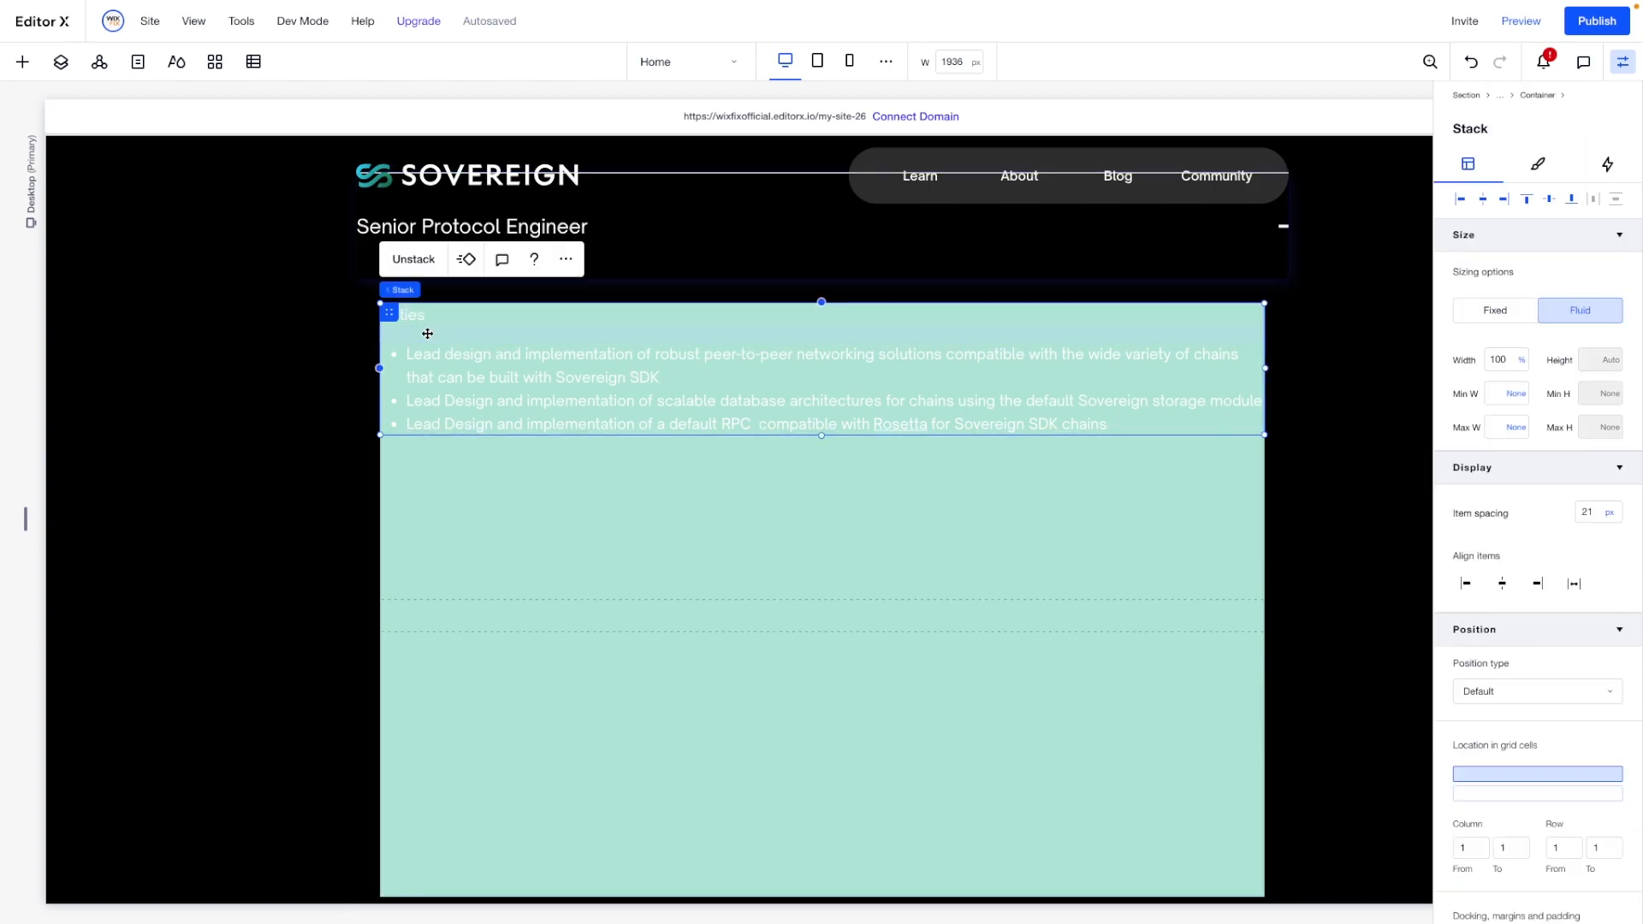
{"action": "left_click", "coordinate": [638, 699]}
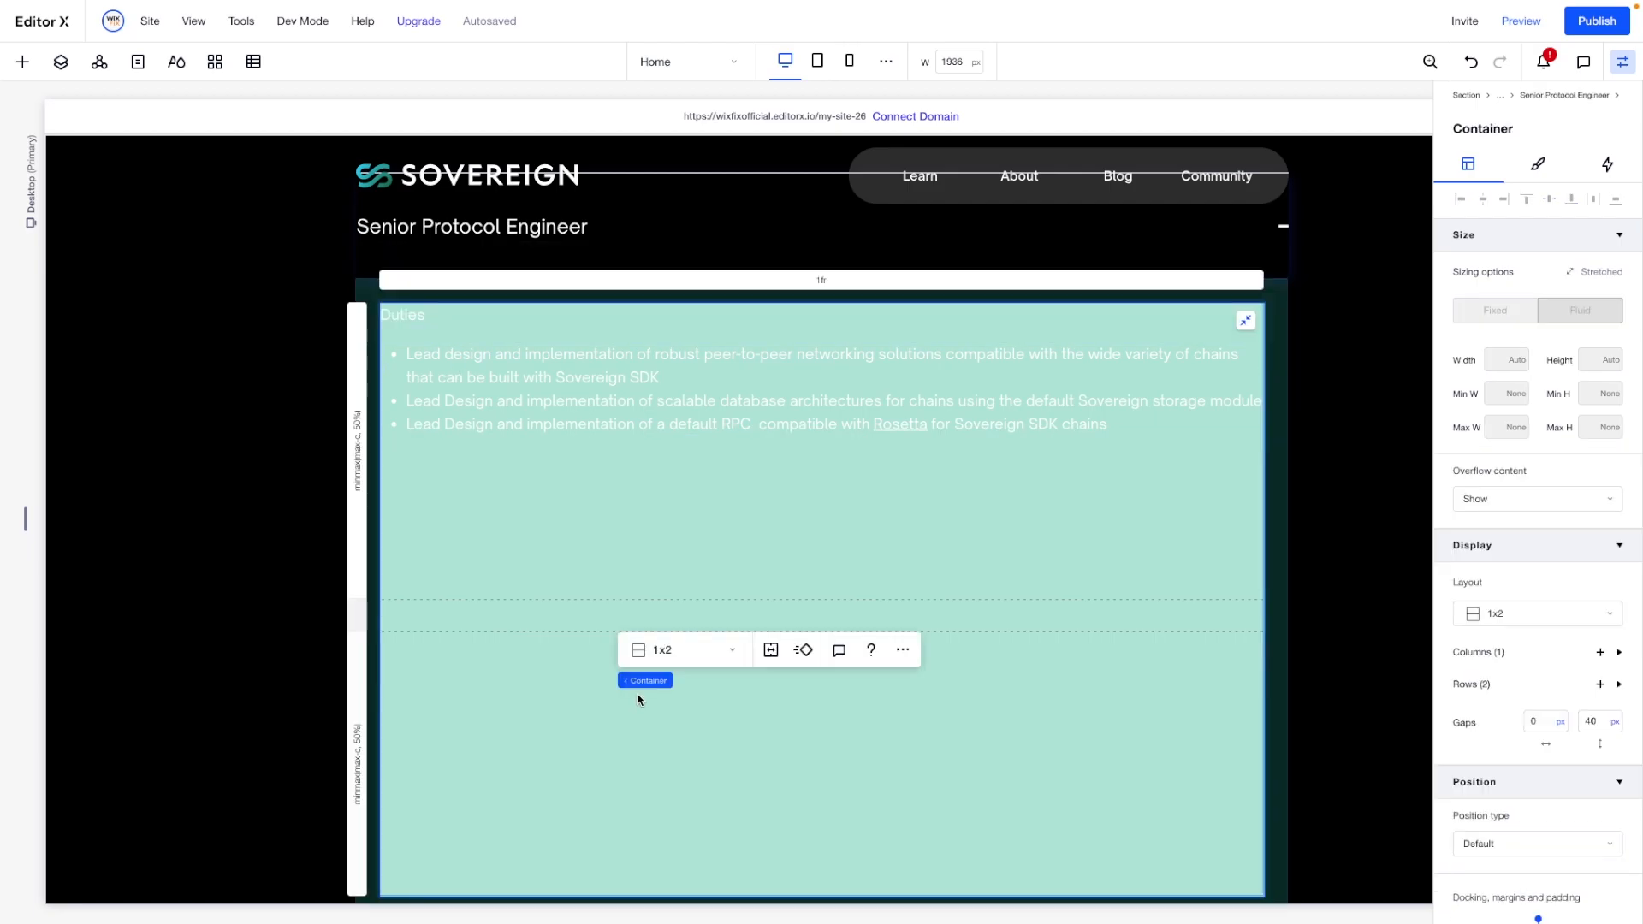
{"action": "key", "text": "ctrl+v"}
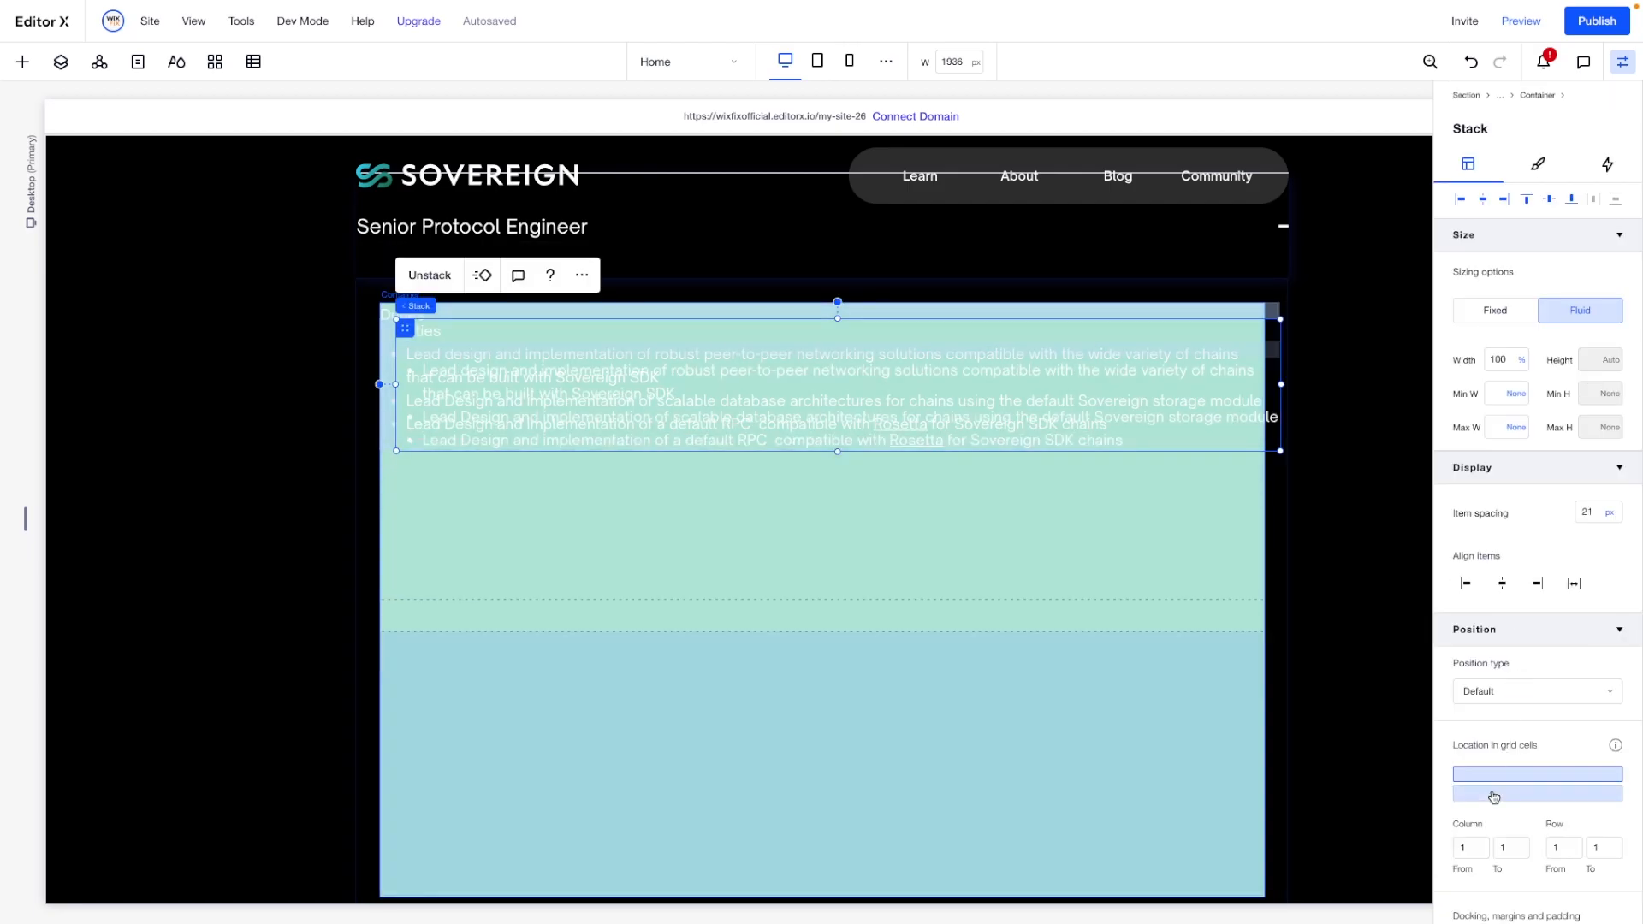
- Place the pasted stack in the container's second grid row and align it to the row's top-left corner
{"action": "left_click", "coordinate": [1494, 793]}
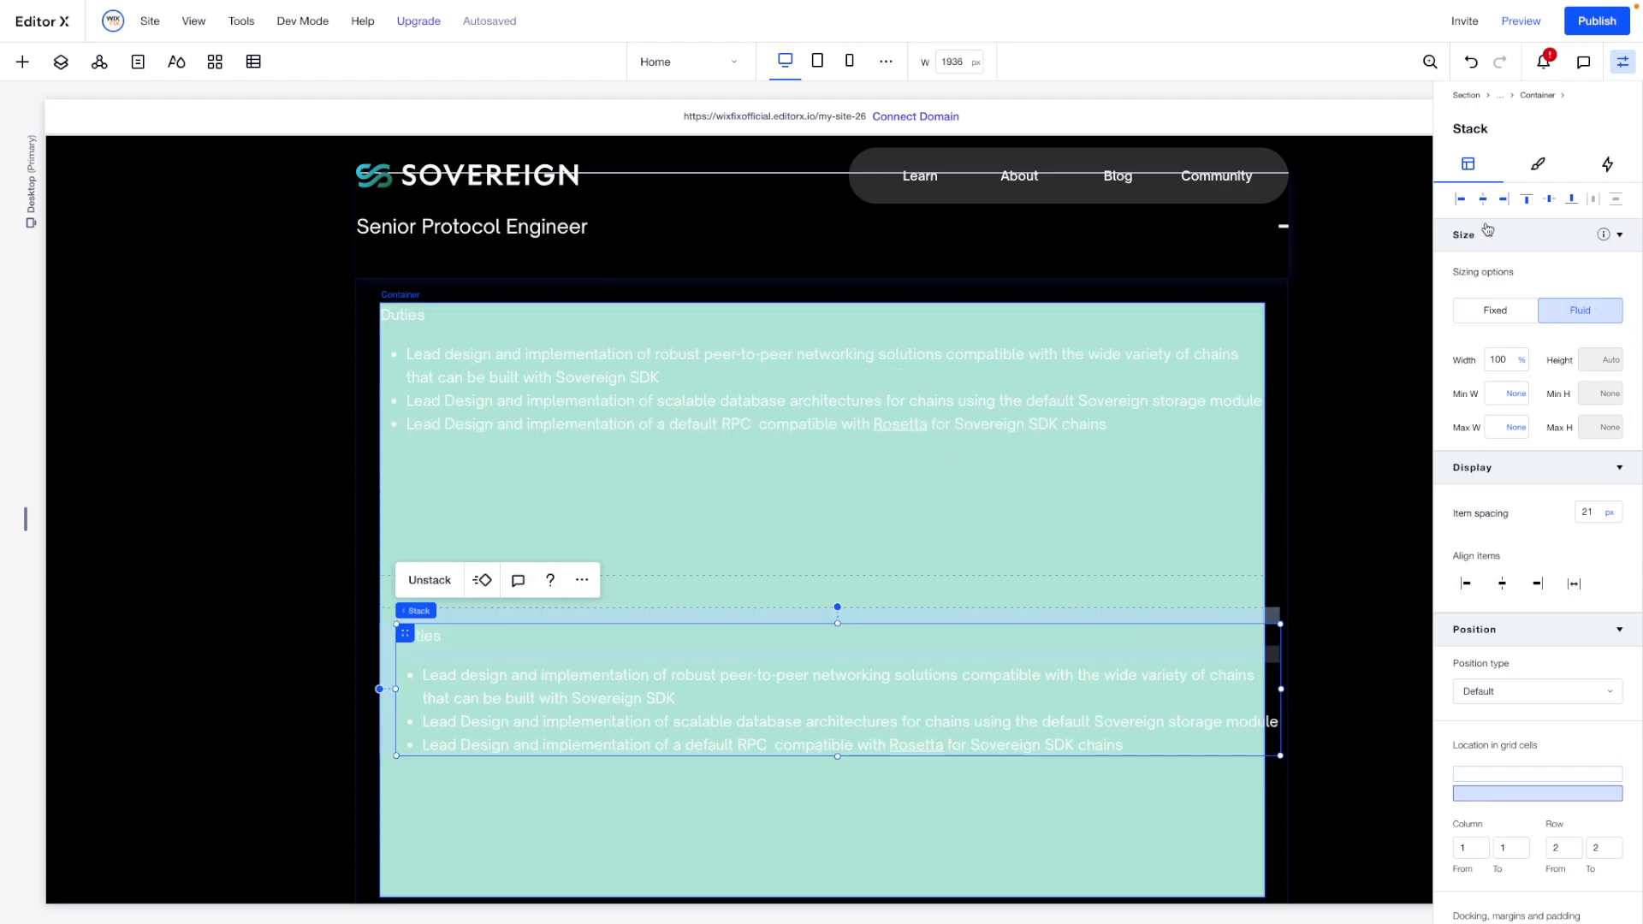
{"action": "left_click", "coordinate": [1458, 199]}
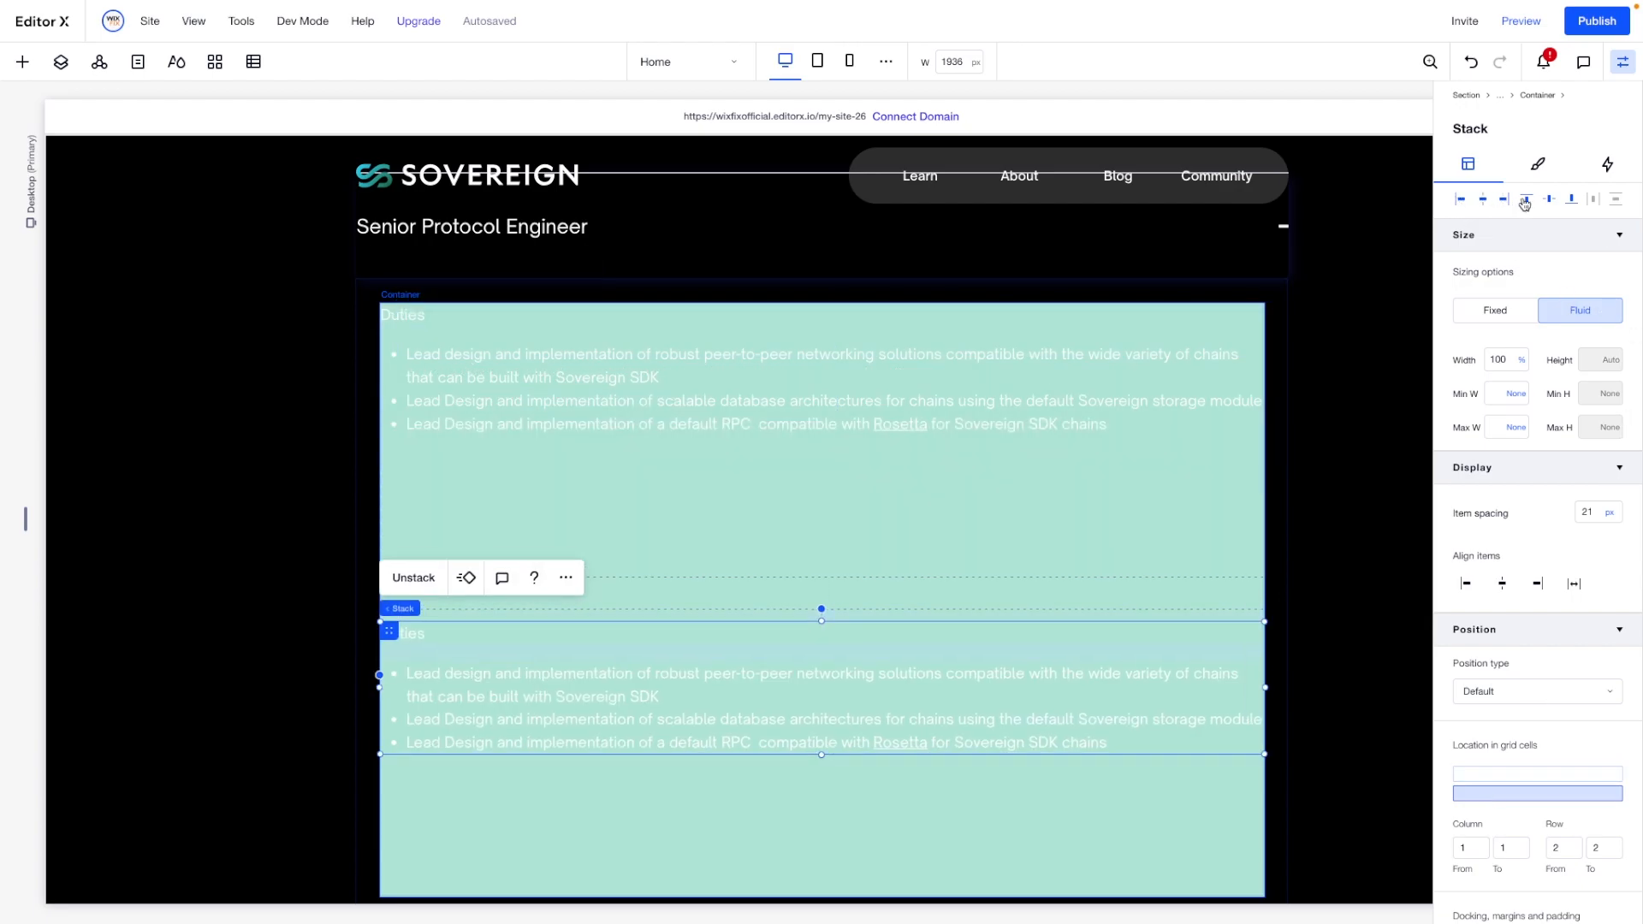
{"action": "left_click", "coordinate": [1526, 200]}
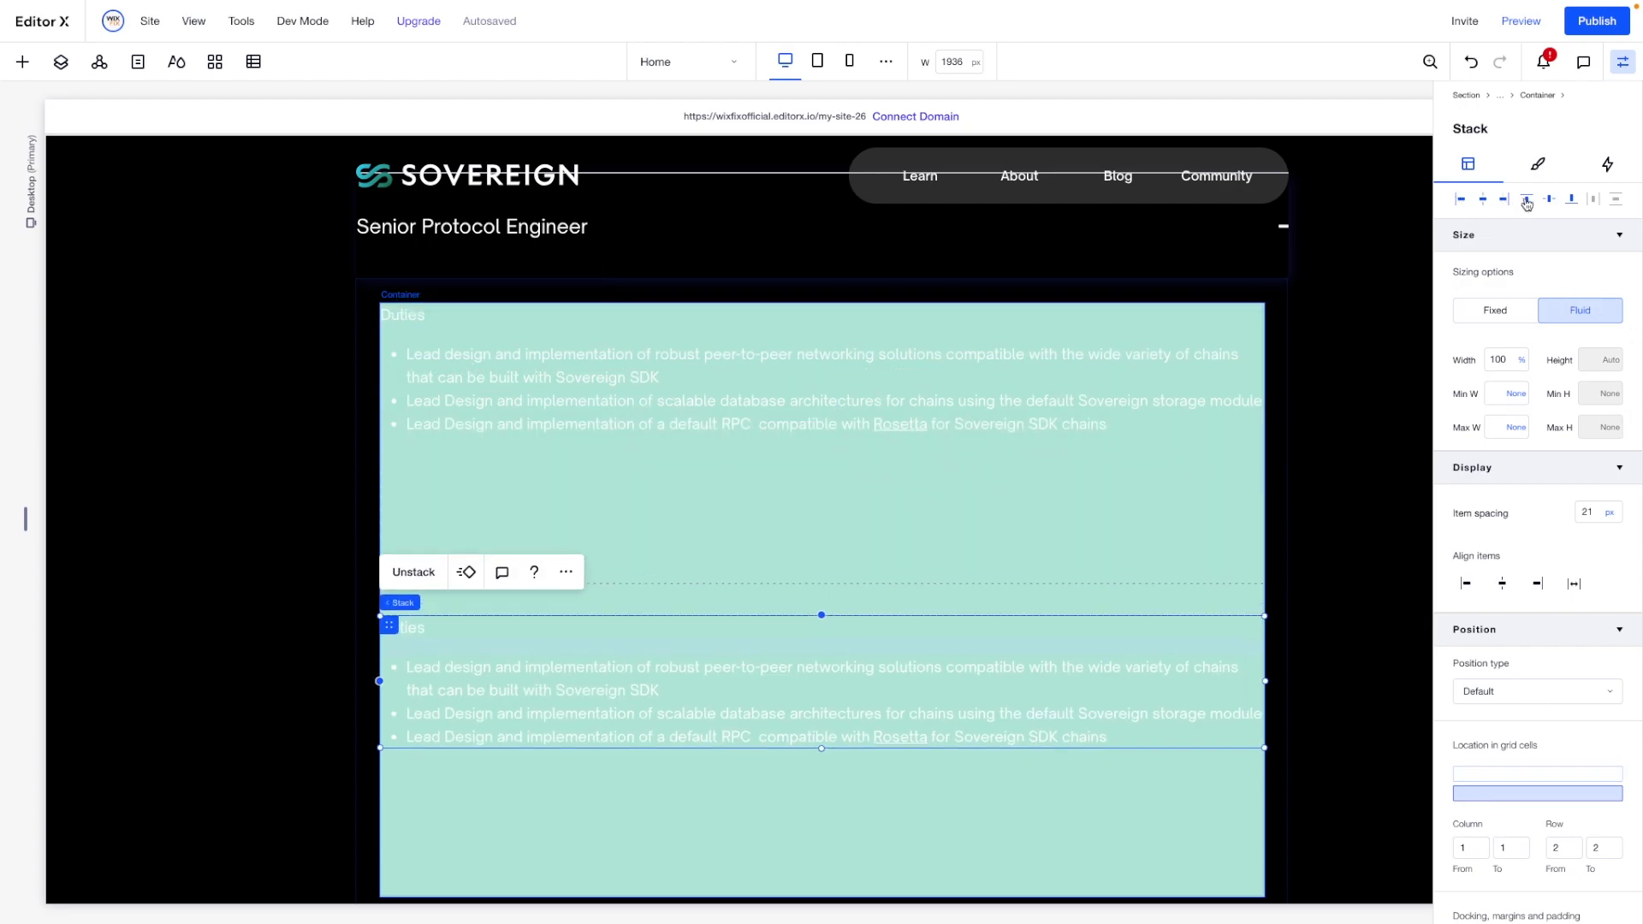
- Change the copied stack's heading to "Required Skills" and replace its bullet list with the copied skills text
{"action": "left_click", "coordinate": [445, 623]}
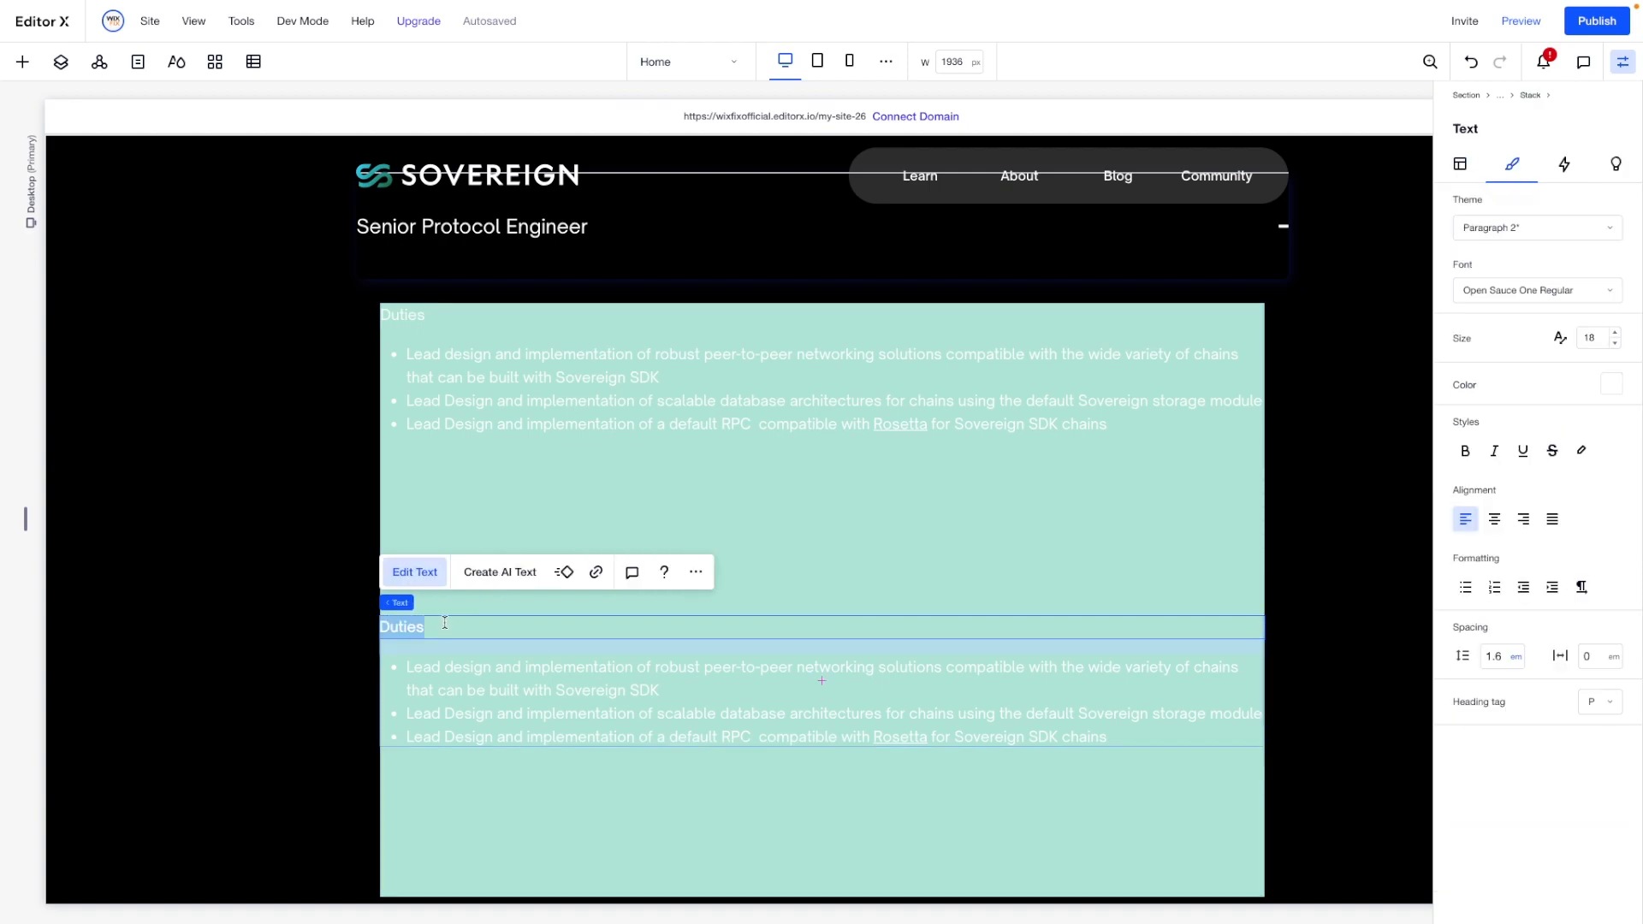
{"action": "type", "text": "Required Skill"}
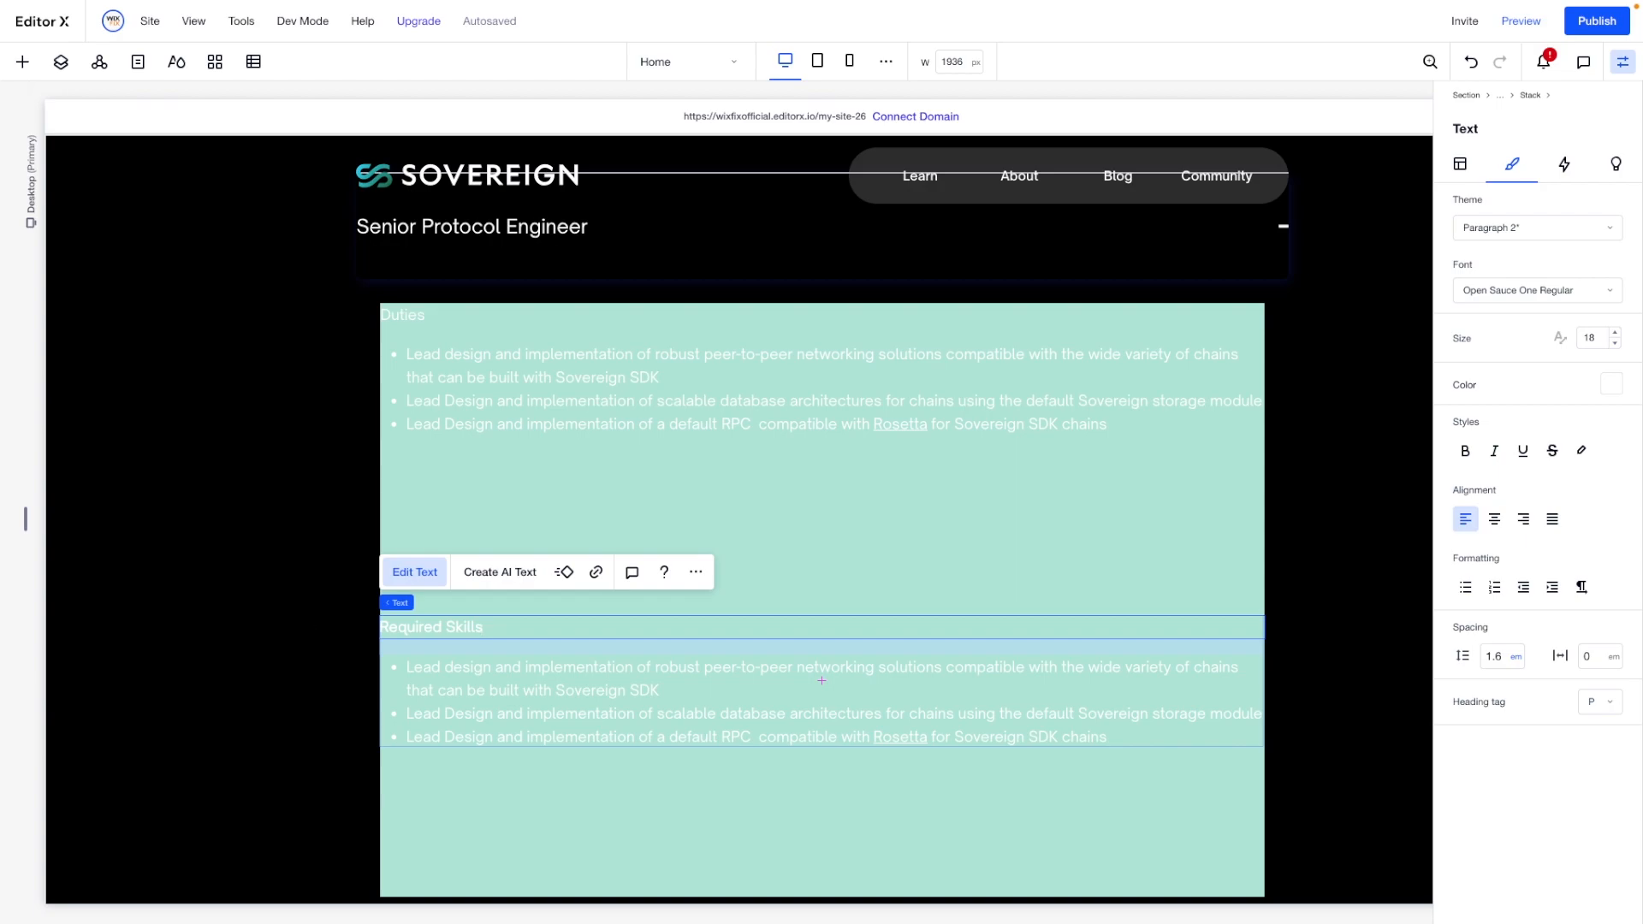
{"action": "double_click", "coordinate": [452, 672]}
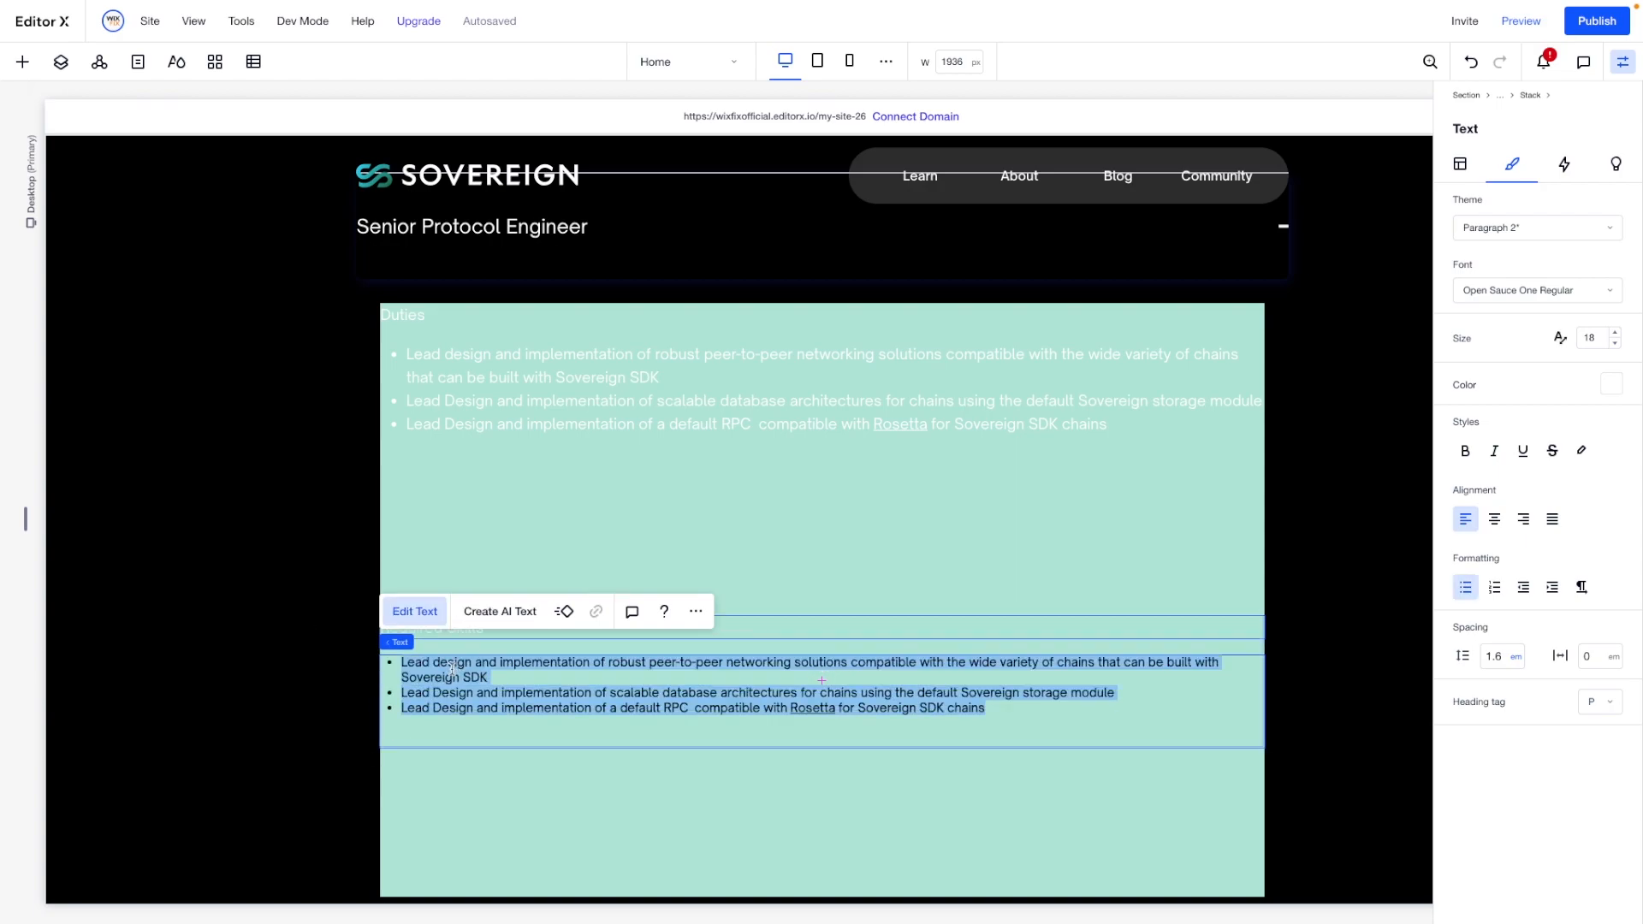
{"action": "type", "text": "Experience with systems programming. Go/Rust strongly preferred Familiarity with peer-to-peer networking Experience implementing distributed systems, especially layer 1 or layer 2 blockchains"}
- Set both grid rows of the details container to min-content height
{"action": "left_click", "coordinate": [446, 523]}
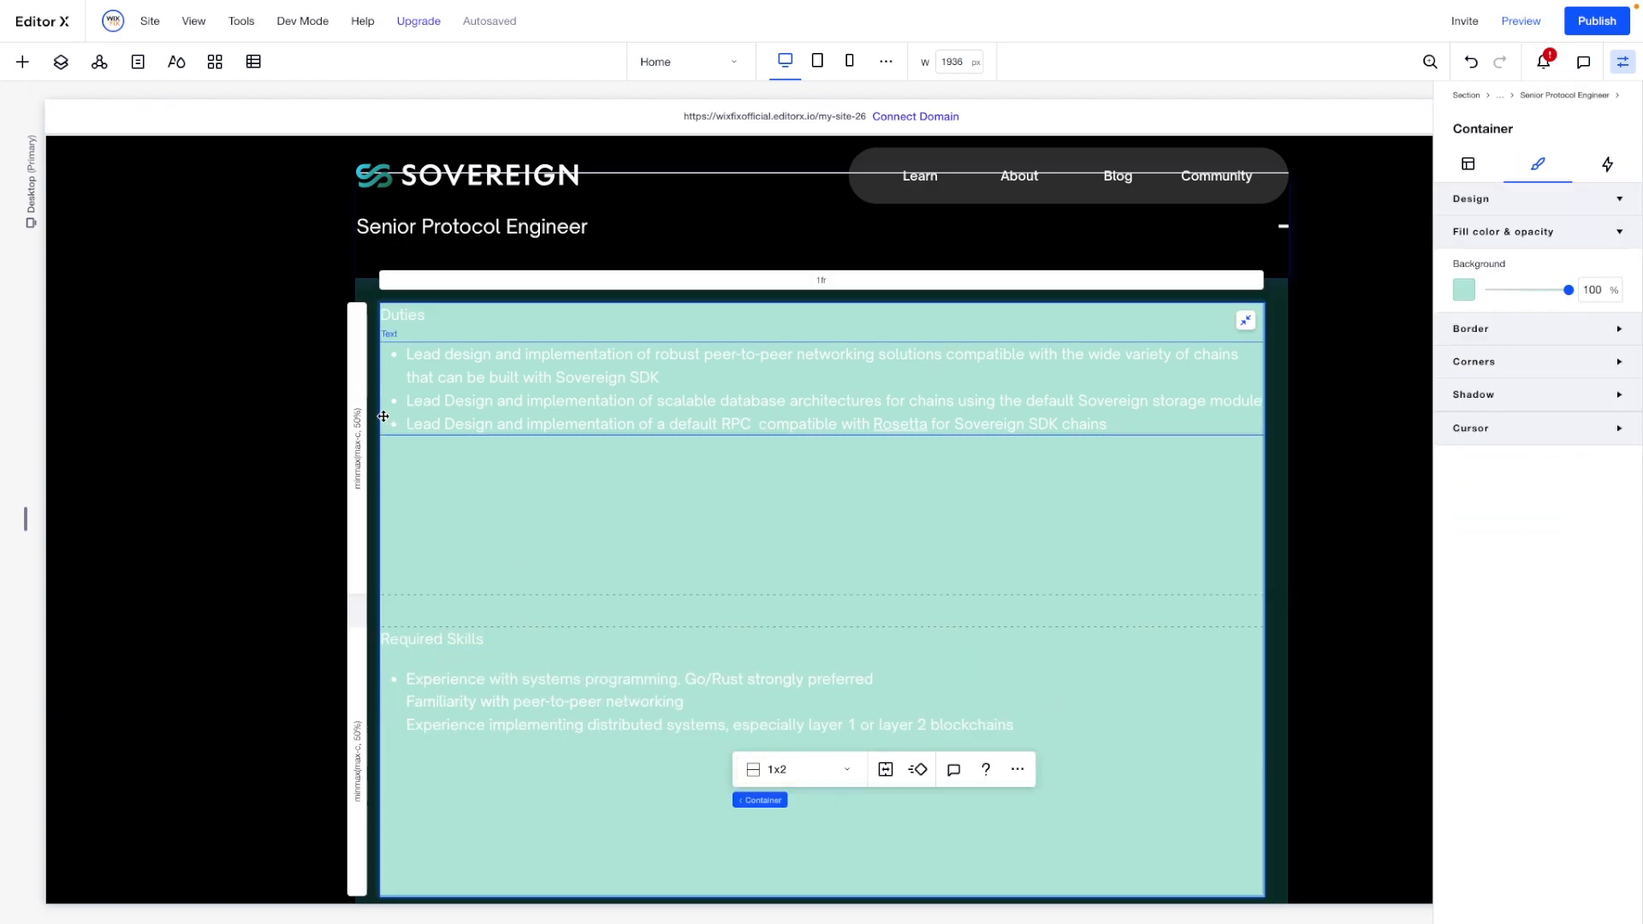
{"action": "left_click", "coordinate": [351, 434]}
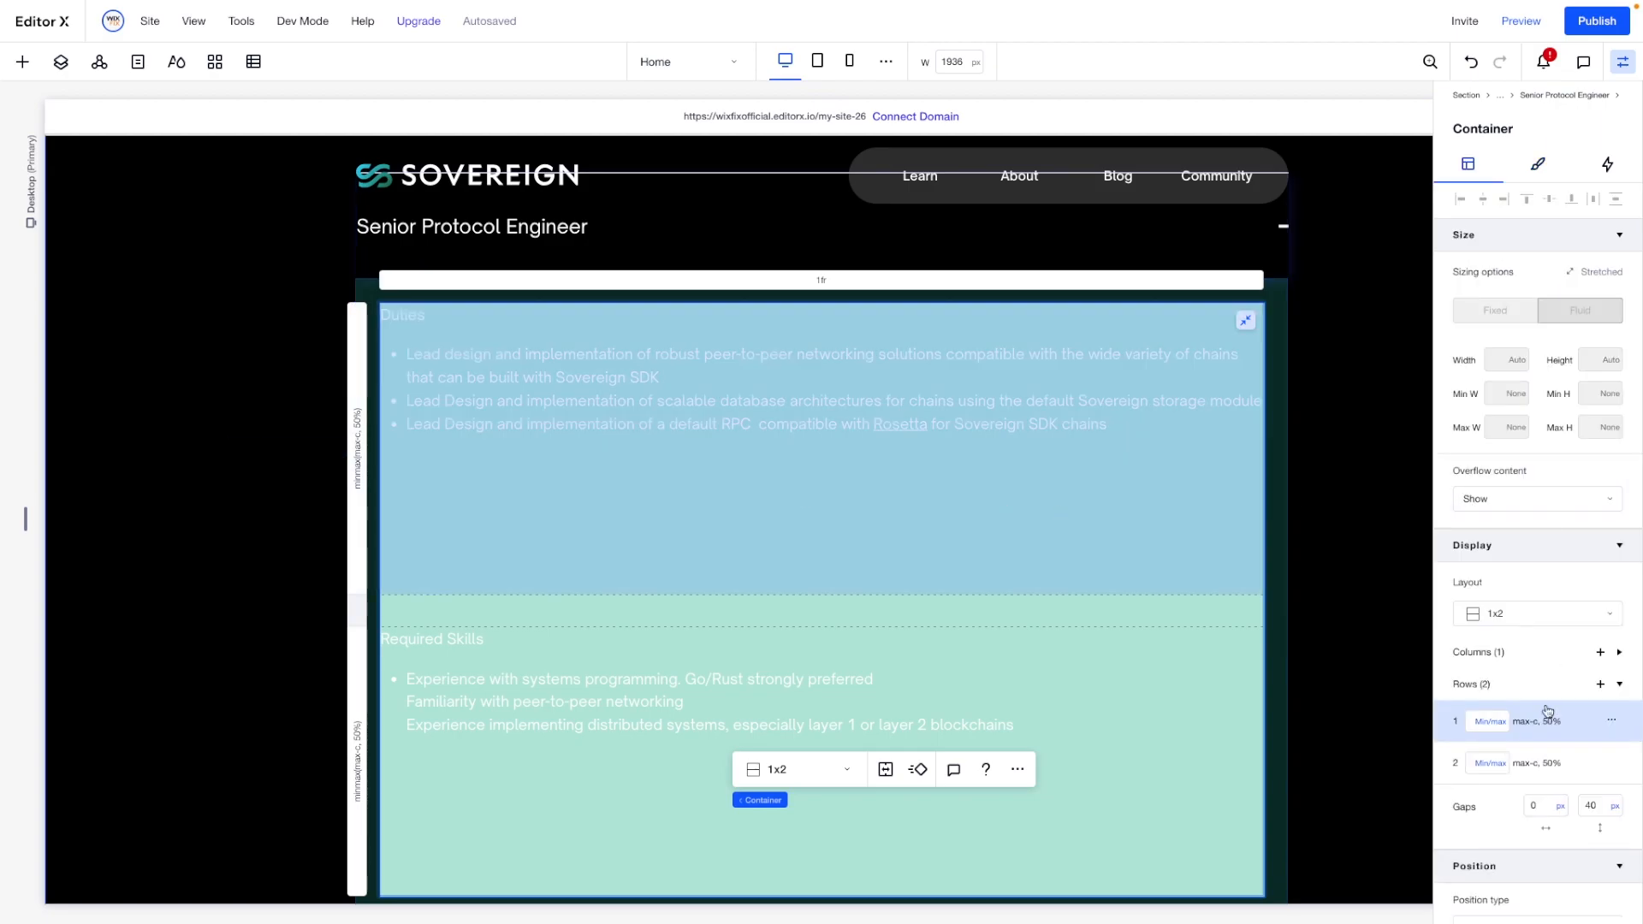
{"action": "left_click", "coordinate": [1495, 729]}
{"action": "left_click", "coordinate": [1508, 644]}
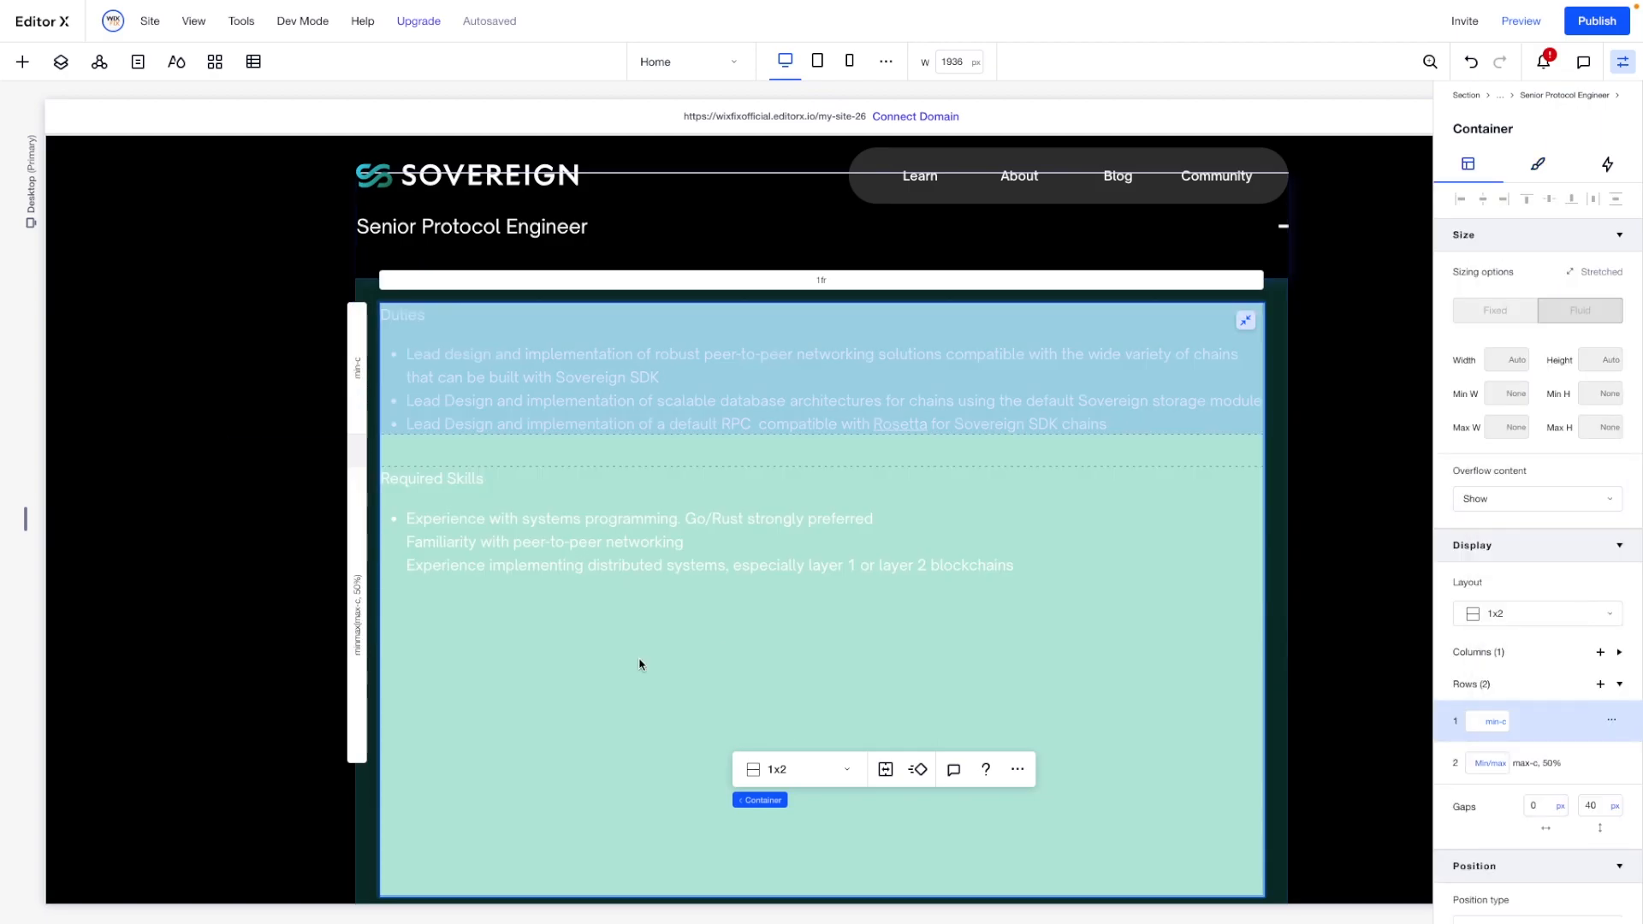
{"action": "left_click", "coordinate": [355, 613]}
{"action": "left_click", "coordinate": [1491, 762]}
{"action": "left_click", "coordinate": [1507, 679]}
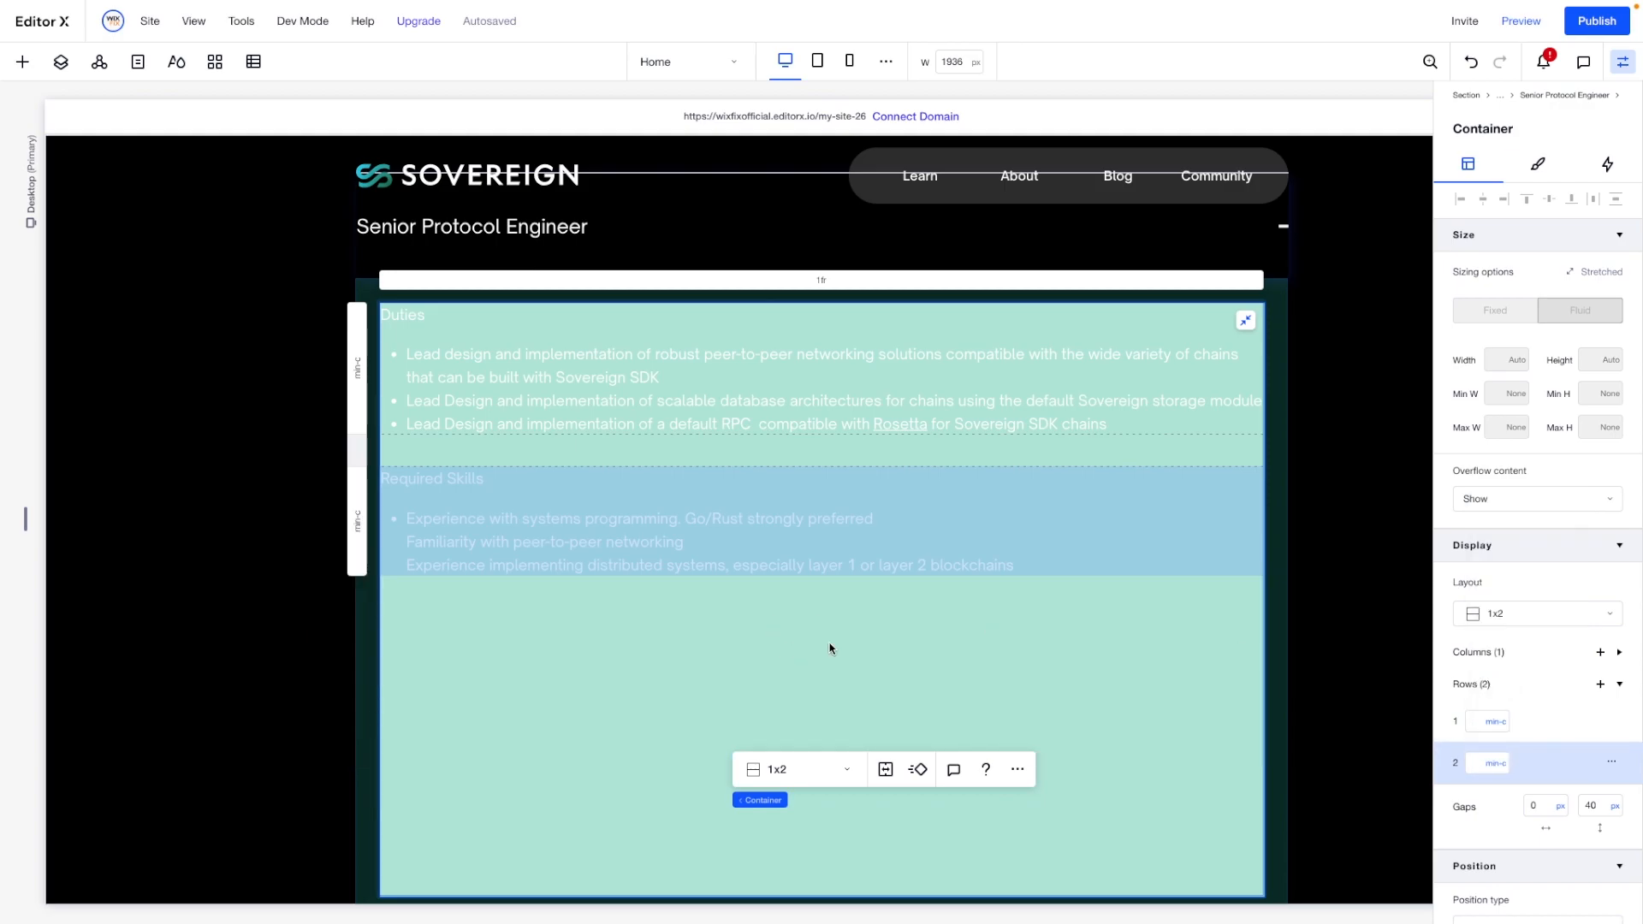
- Turn off stretching for the details container and set its width to 100%
{"action": "left_click", "coordinate": [1246, 320]}
{"action": "double_click", "coordinate": [1496, 359]}
{"action": "type", "text": "10"}
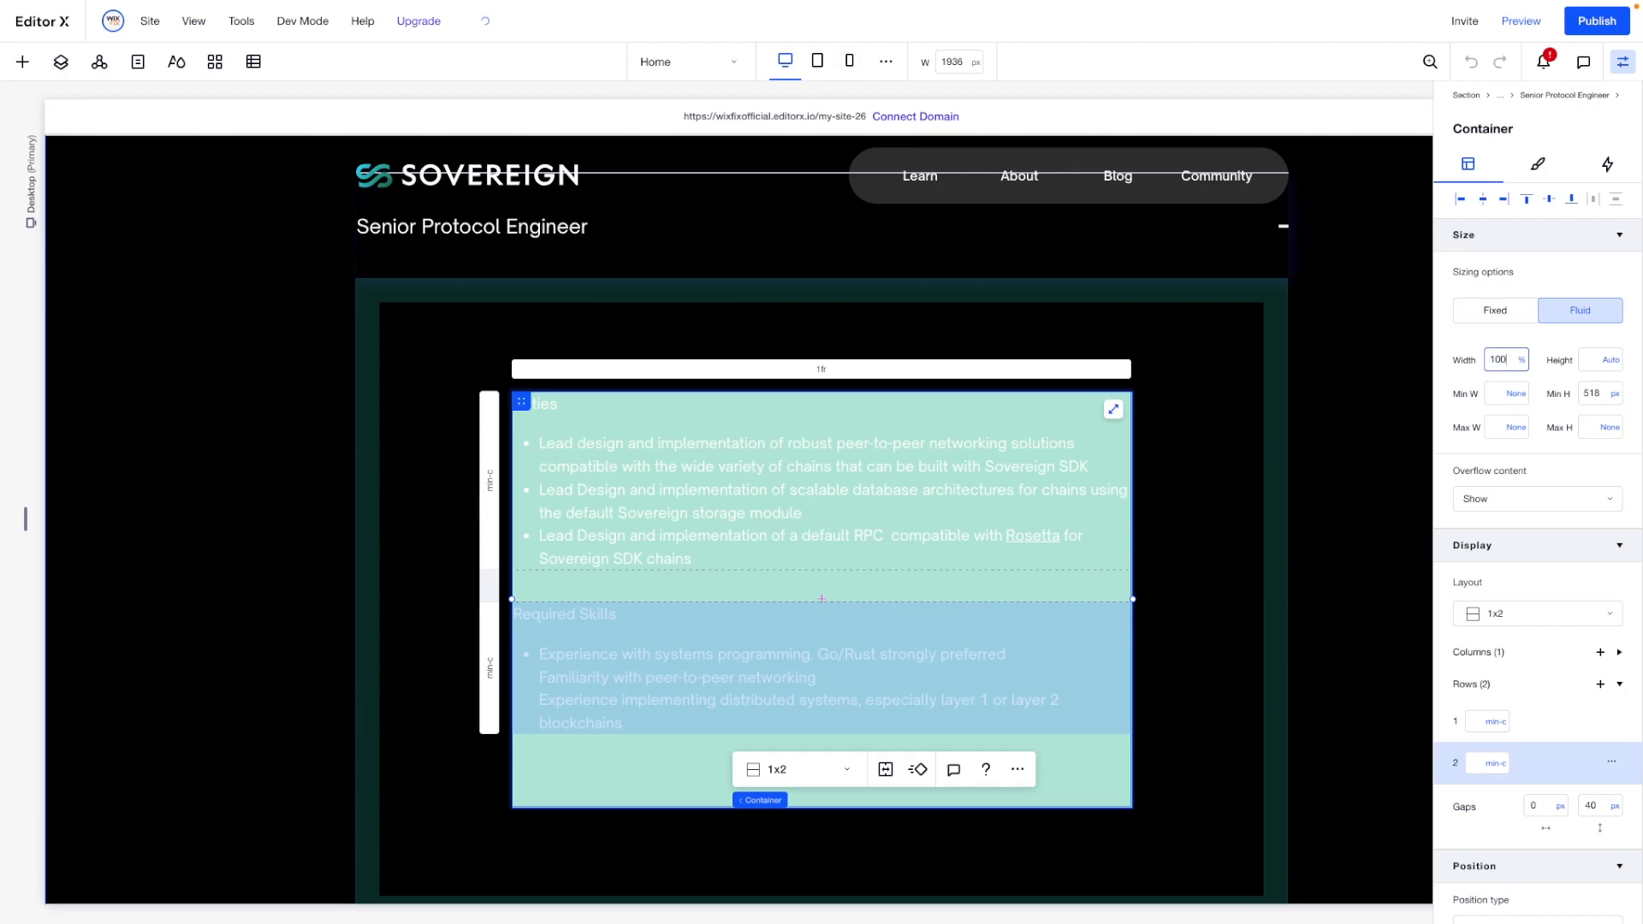
{"action": "type", "text": "0"}
{"action": "key", "text": "Return"}
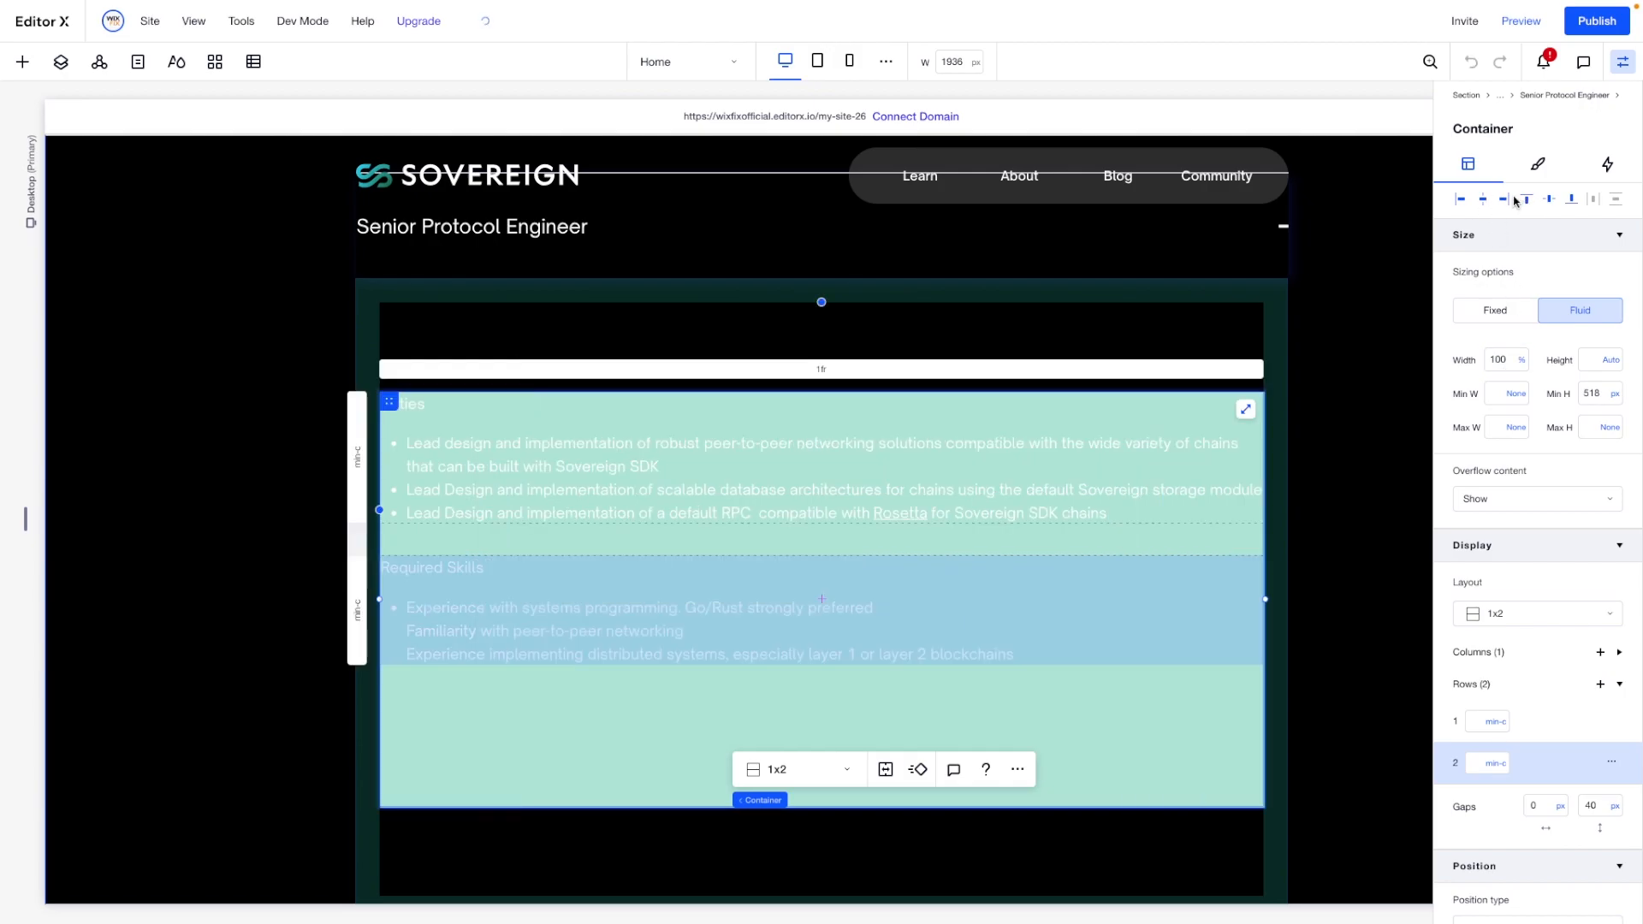
- Align the details container to the top of the accordion item and set its minimum height to None
{"action": "left_click", "coordinate": [1520, 200]}
{"action": "left_click", "coordinate": [1614, 402]}
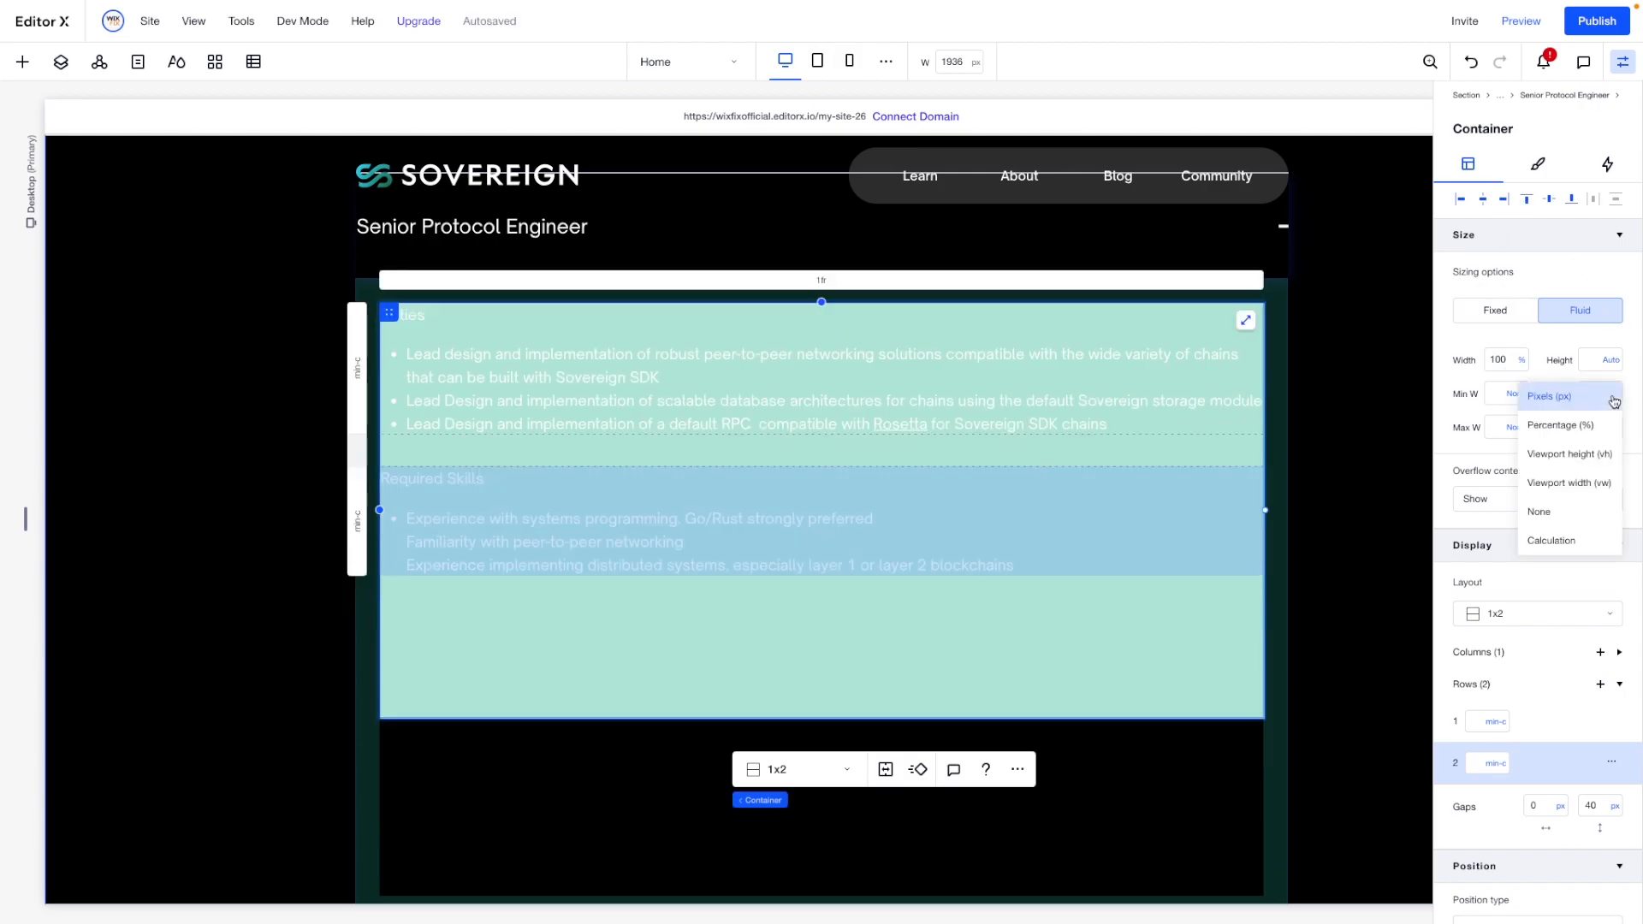
{"action": "left_click", "coordinate": [1546, 514]}
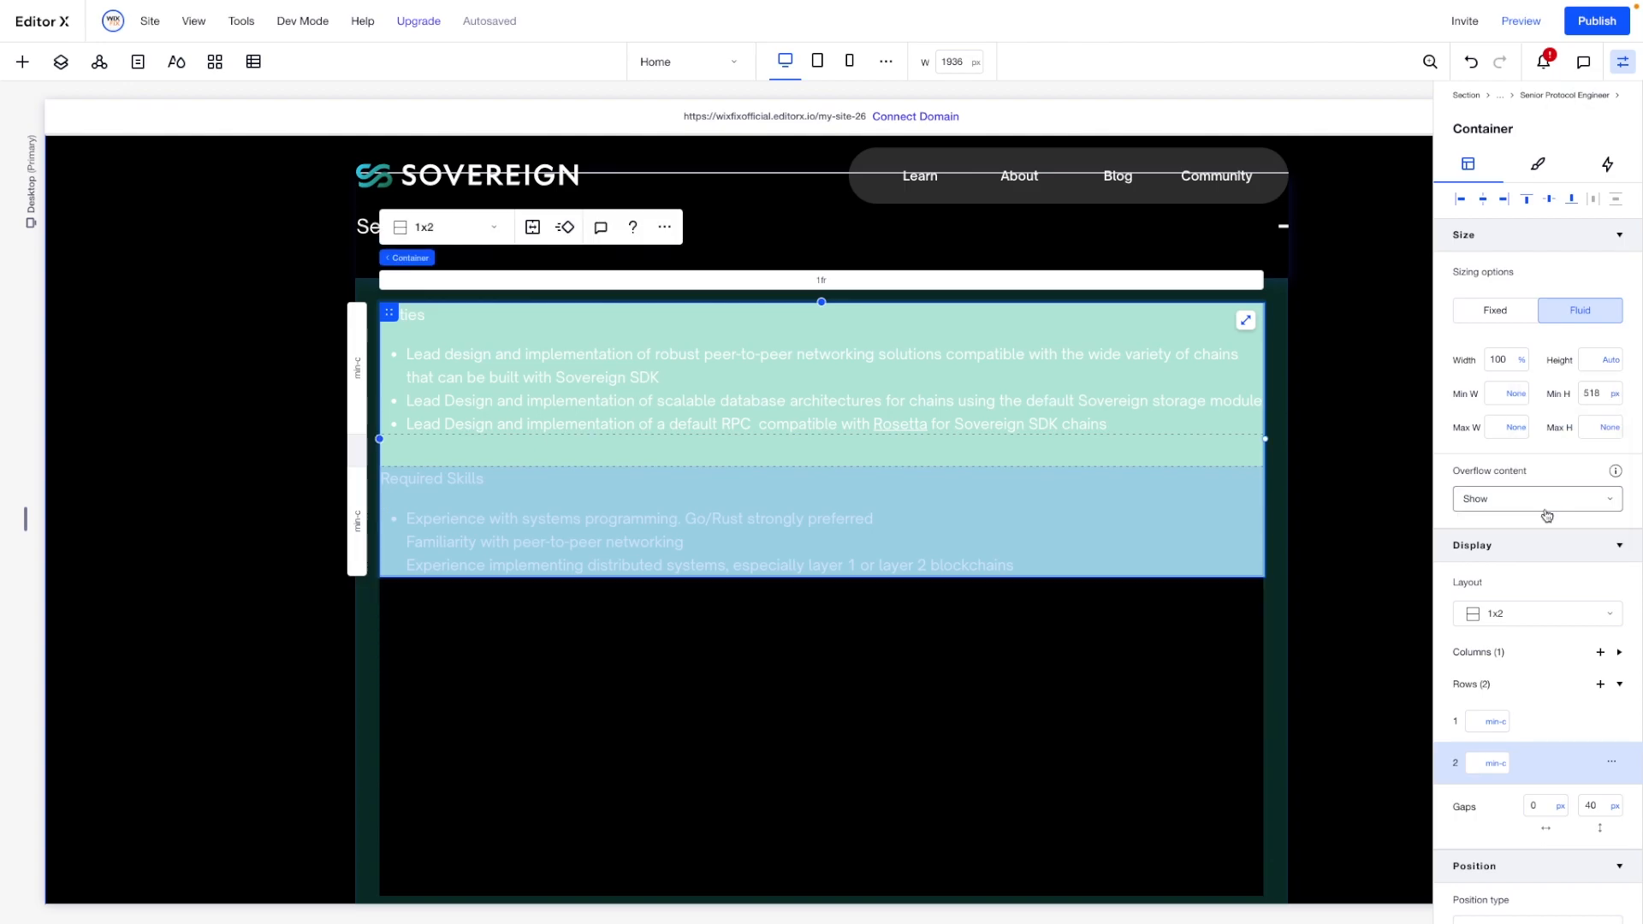
- Set the details container's background opacity to 0%
{"action": "left_click", "coordinate": [1530, 174]}
{"action": "double_click", "coordinate": [1592, 290]}
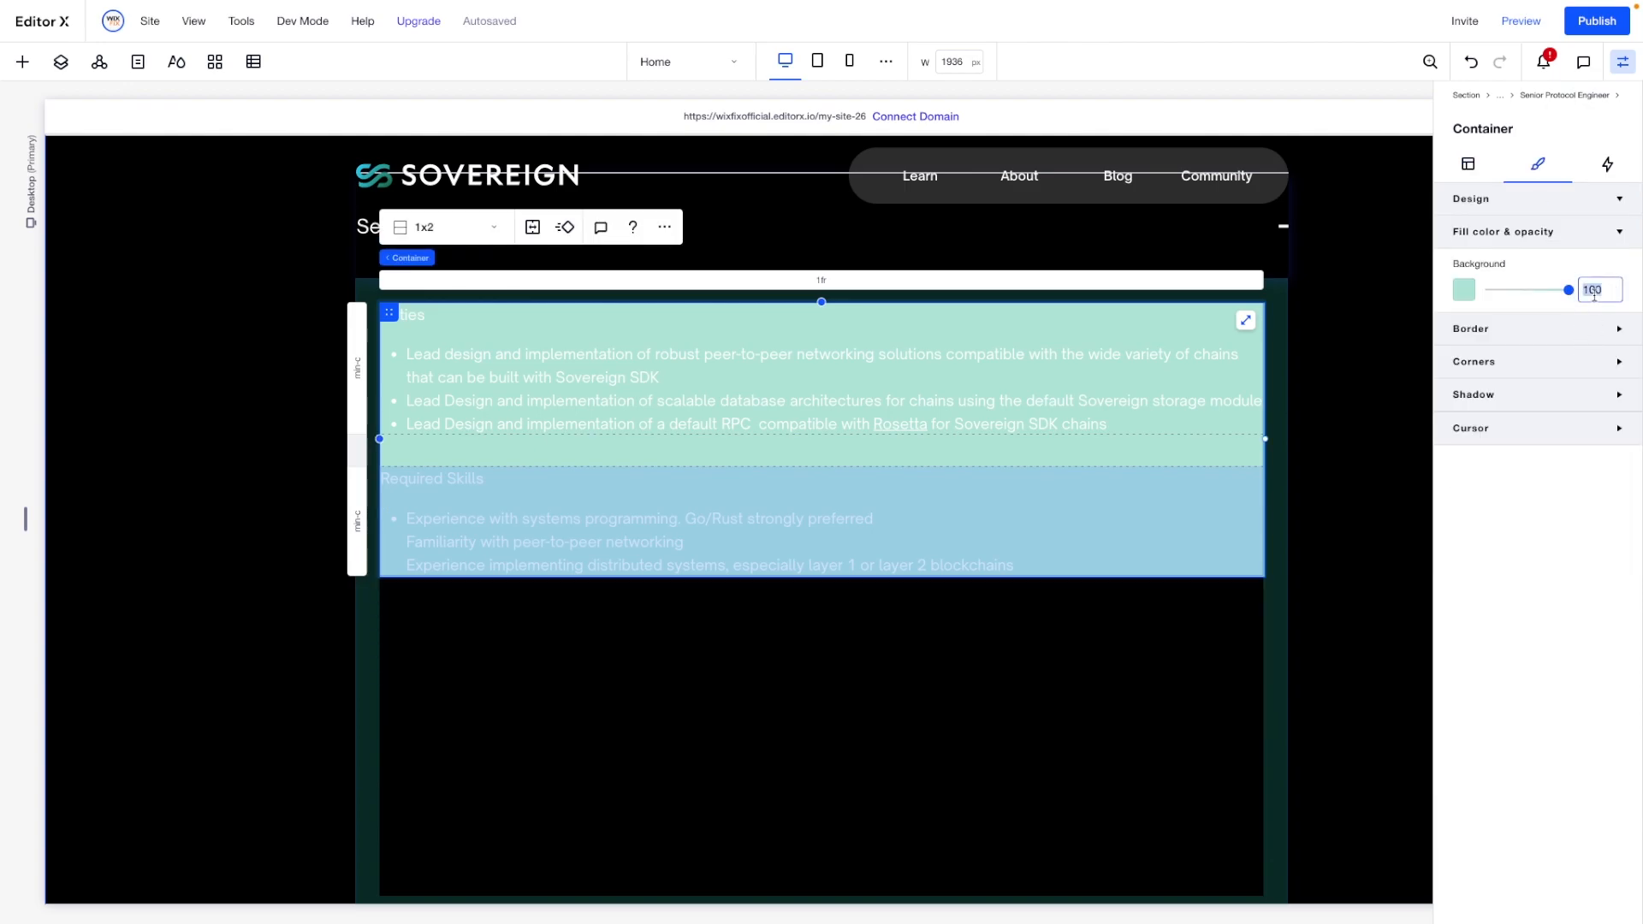
{"action": "type", "text": "0"}
- Remove the minimum height of the "Senior Protocol Engineer" accordion item
{"action": "left_click", "coordinate": [1141, 656]}
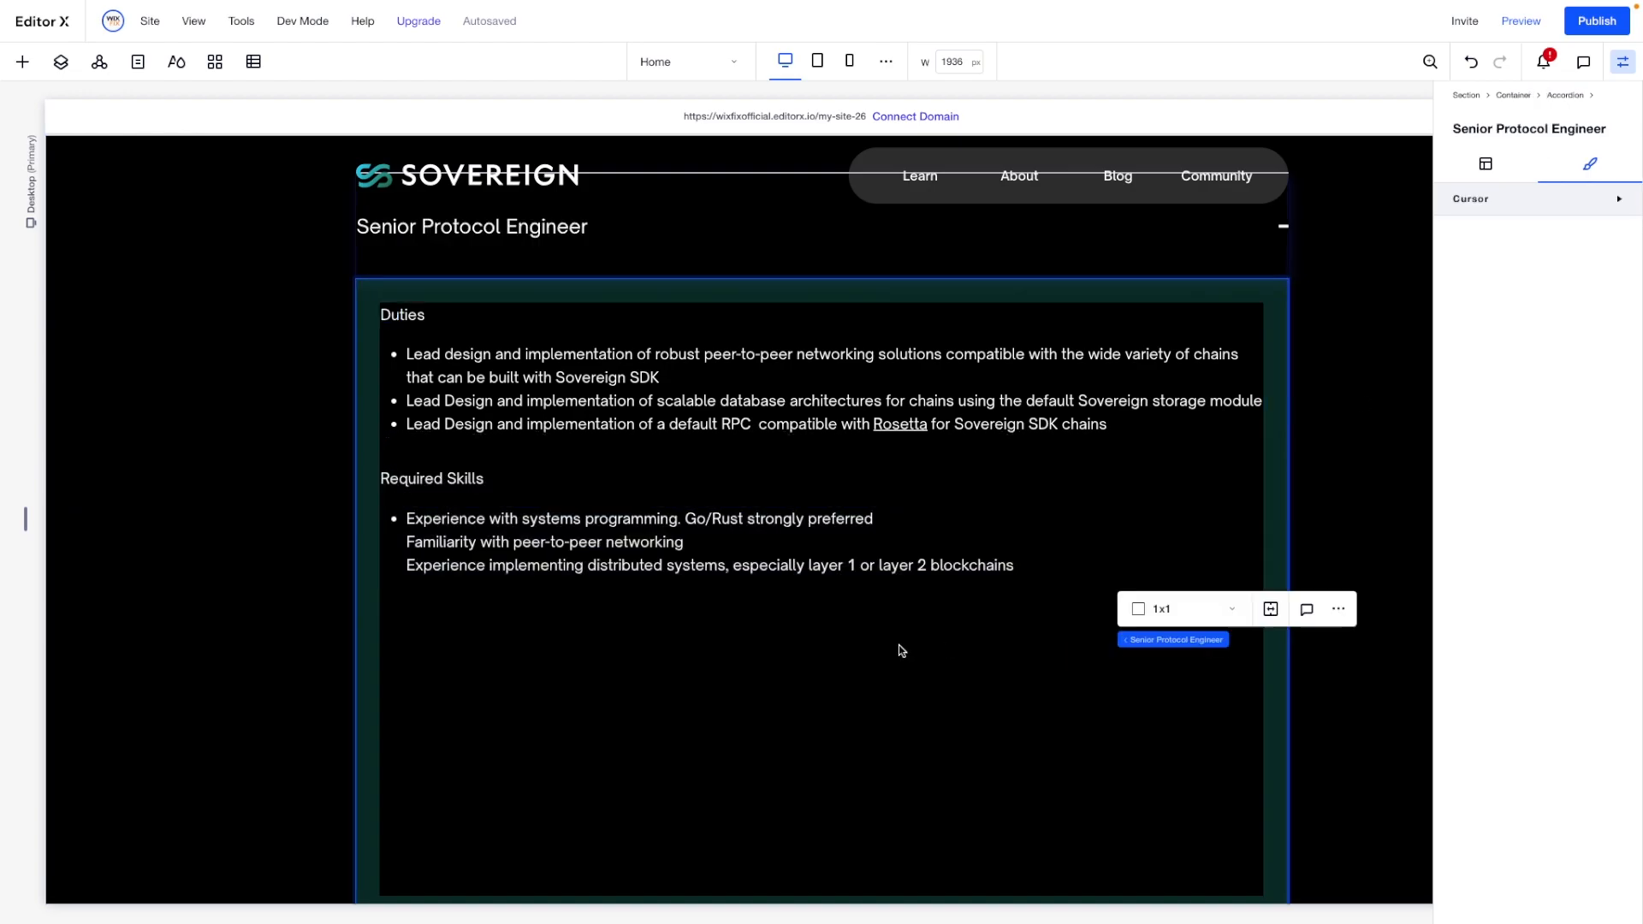
{"action": "left_click", "coordinate": [1486, 163]}
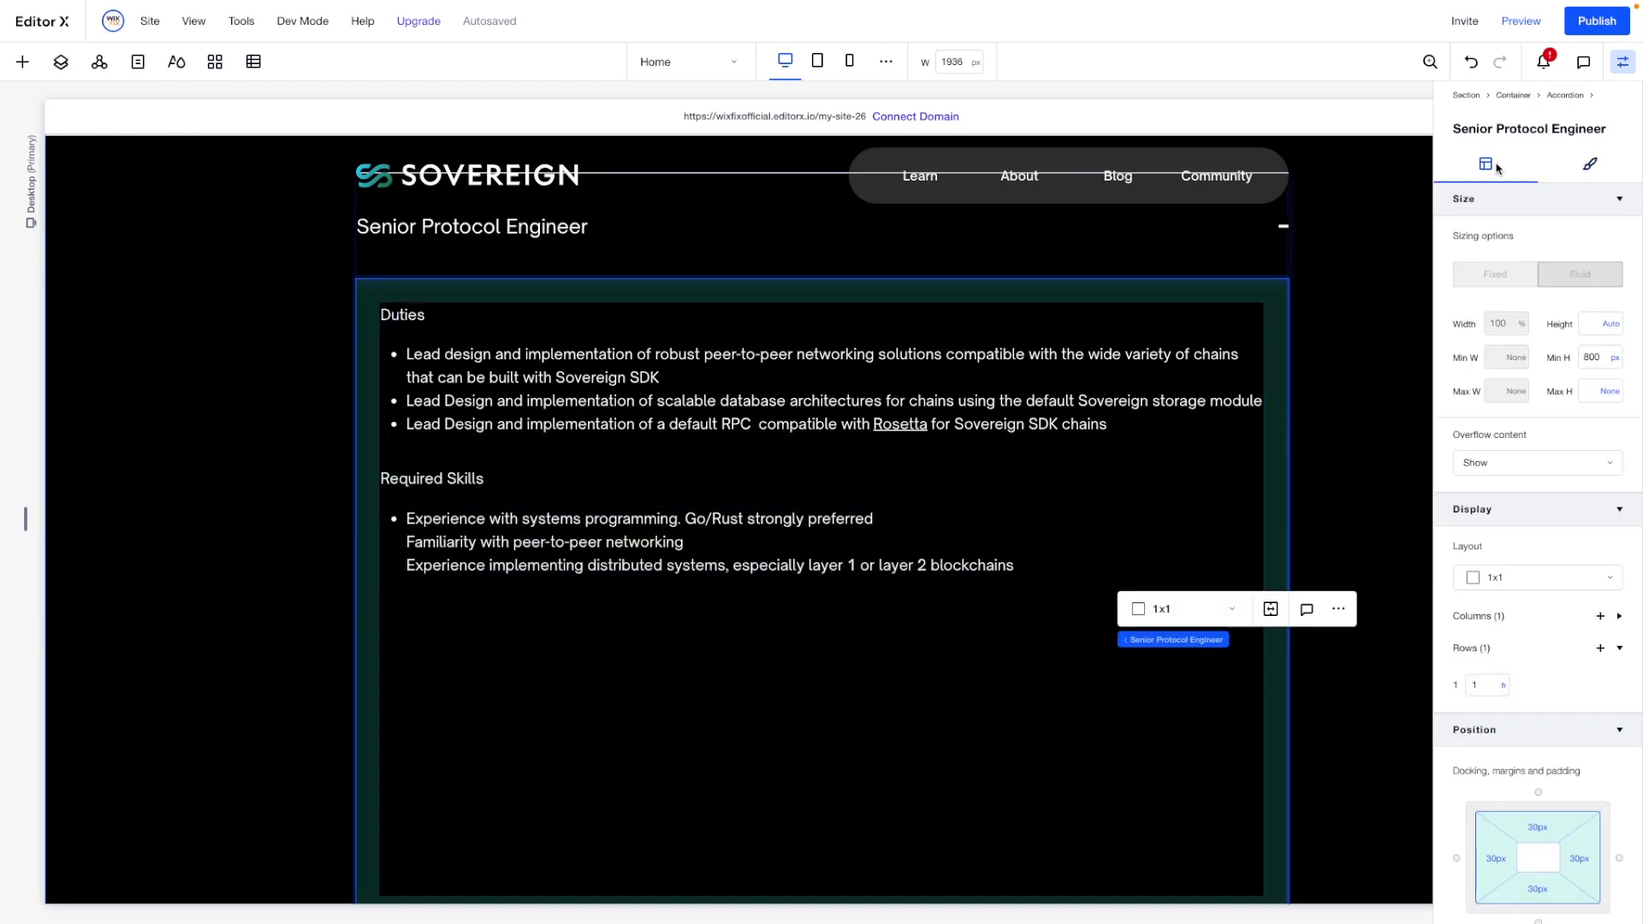
{"action": "double_click", "coordinate": [1604, 357]}
{"action": "type", "text": "0"}
{"action": "key", "text": "Return"}
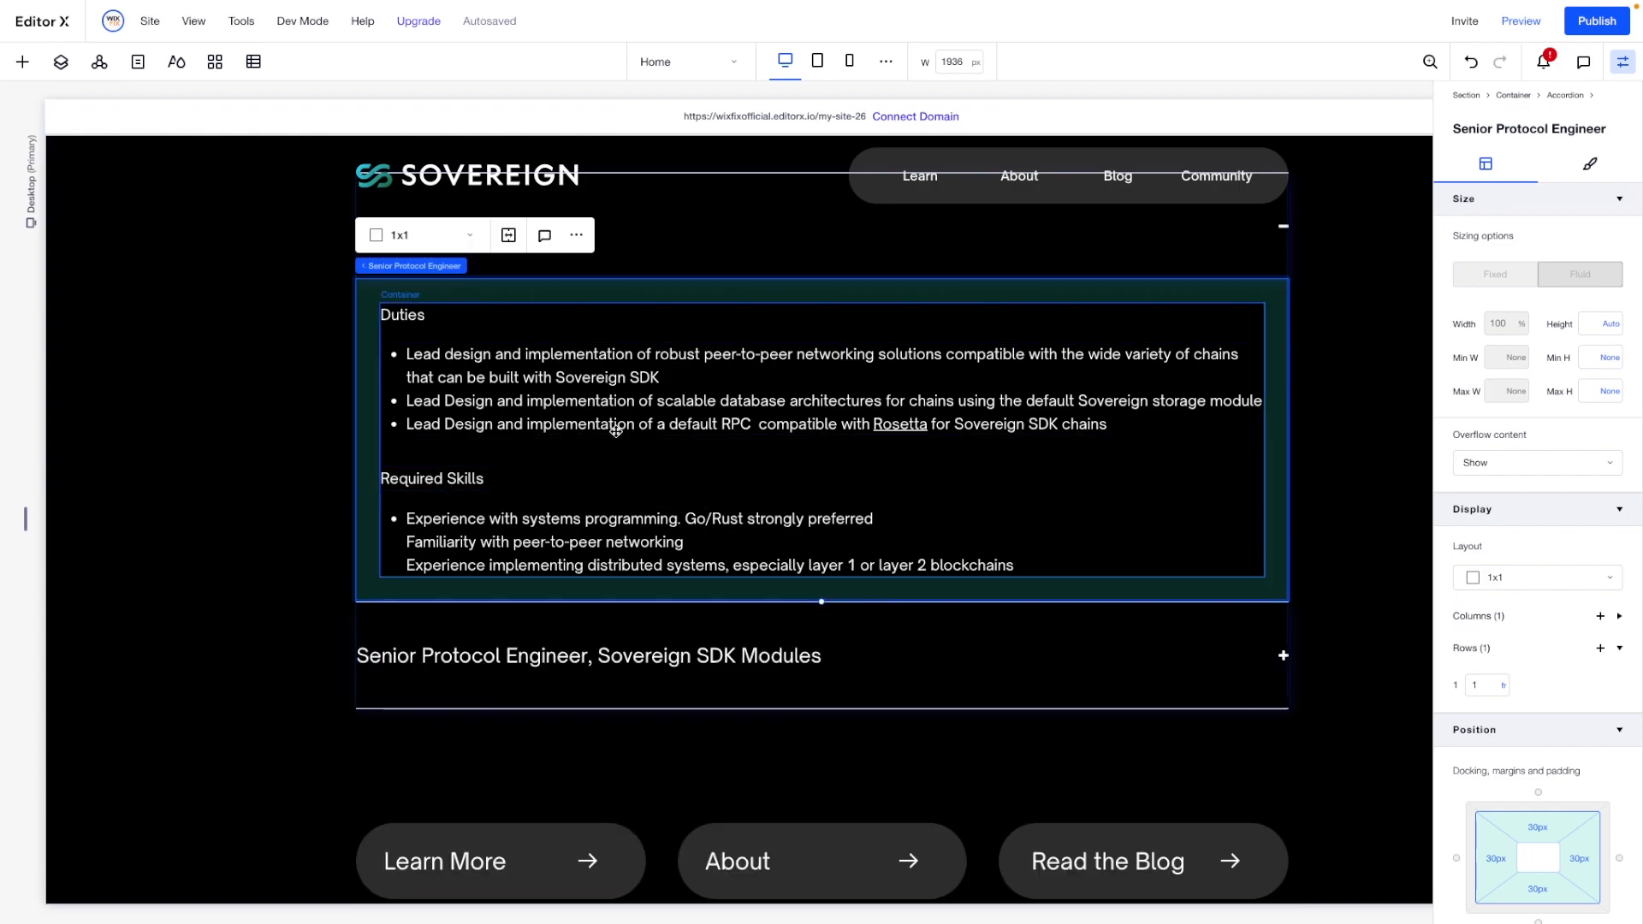
- Copy the finished details container and expand the "Senior Protocol Engineer, Sovereign SDK Modules" accordion item
{"action": "left_click", "coordinate": [702, 450]}
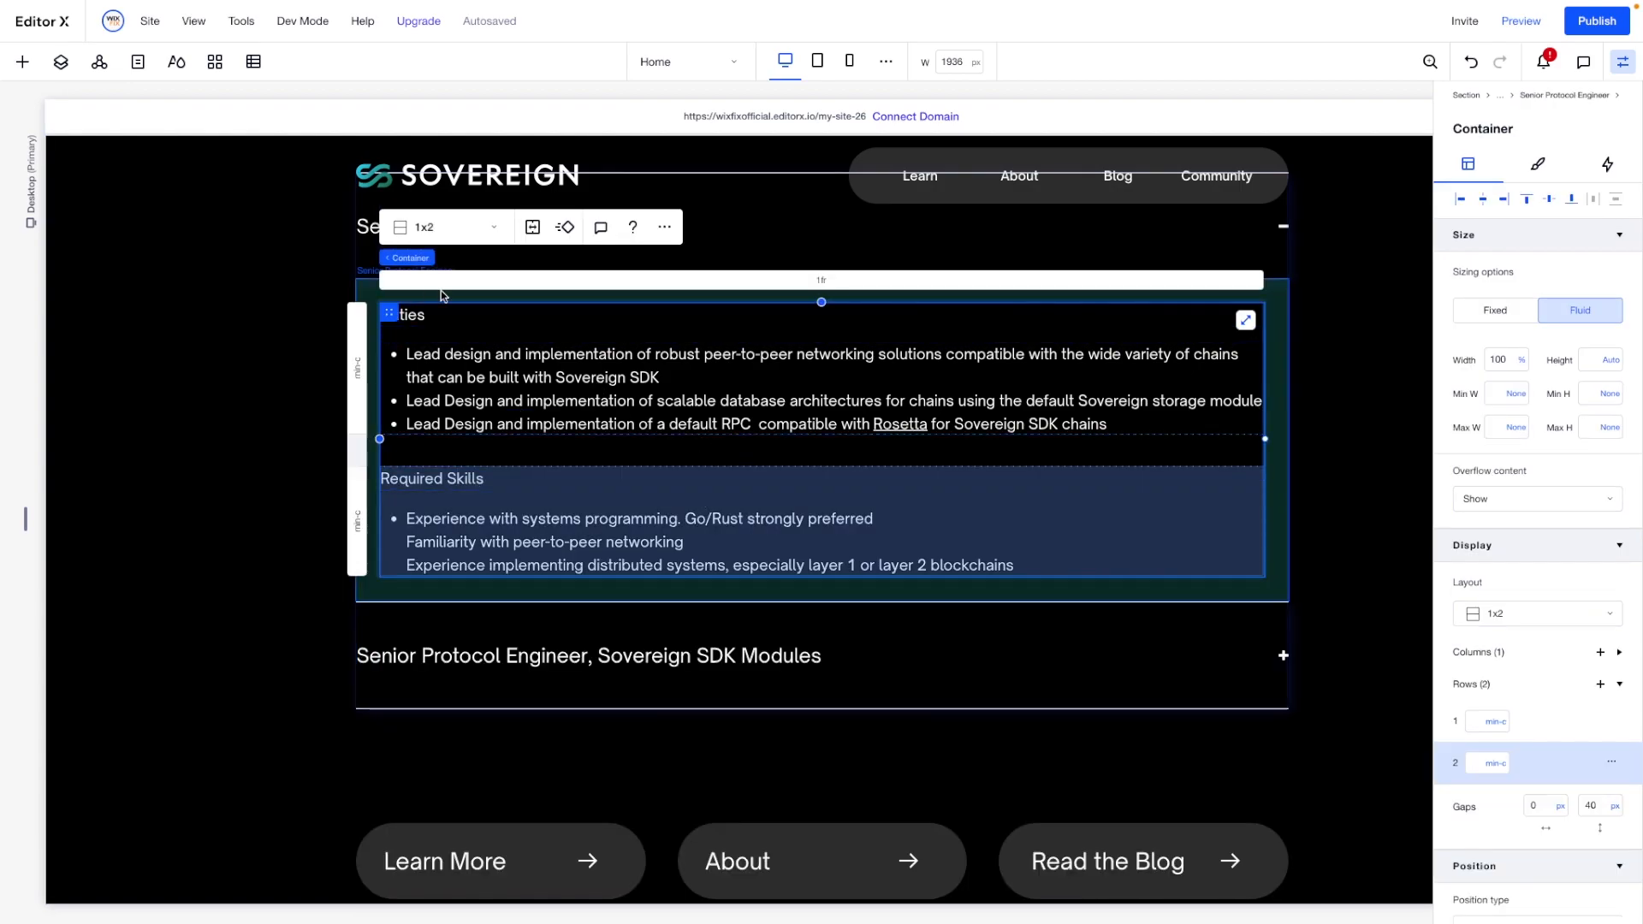
{"action": "left_click", "coordinate": [451, 638]}
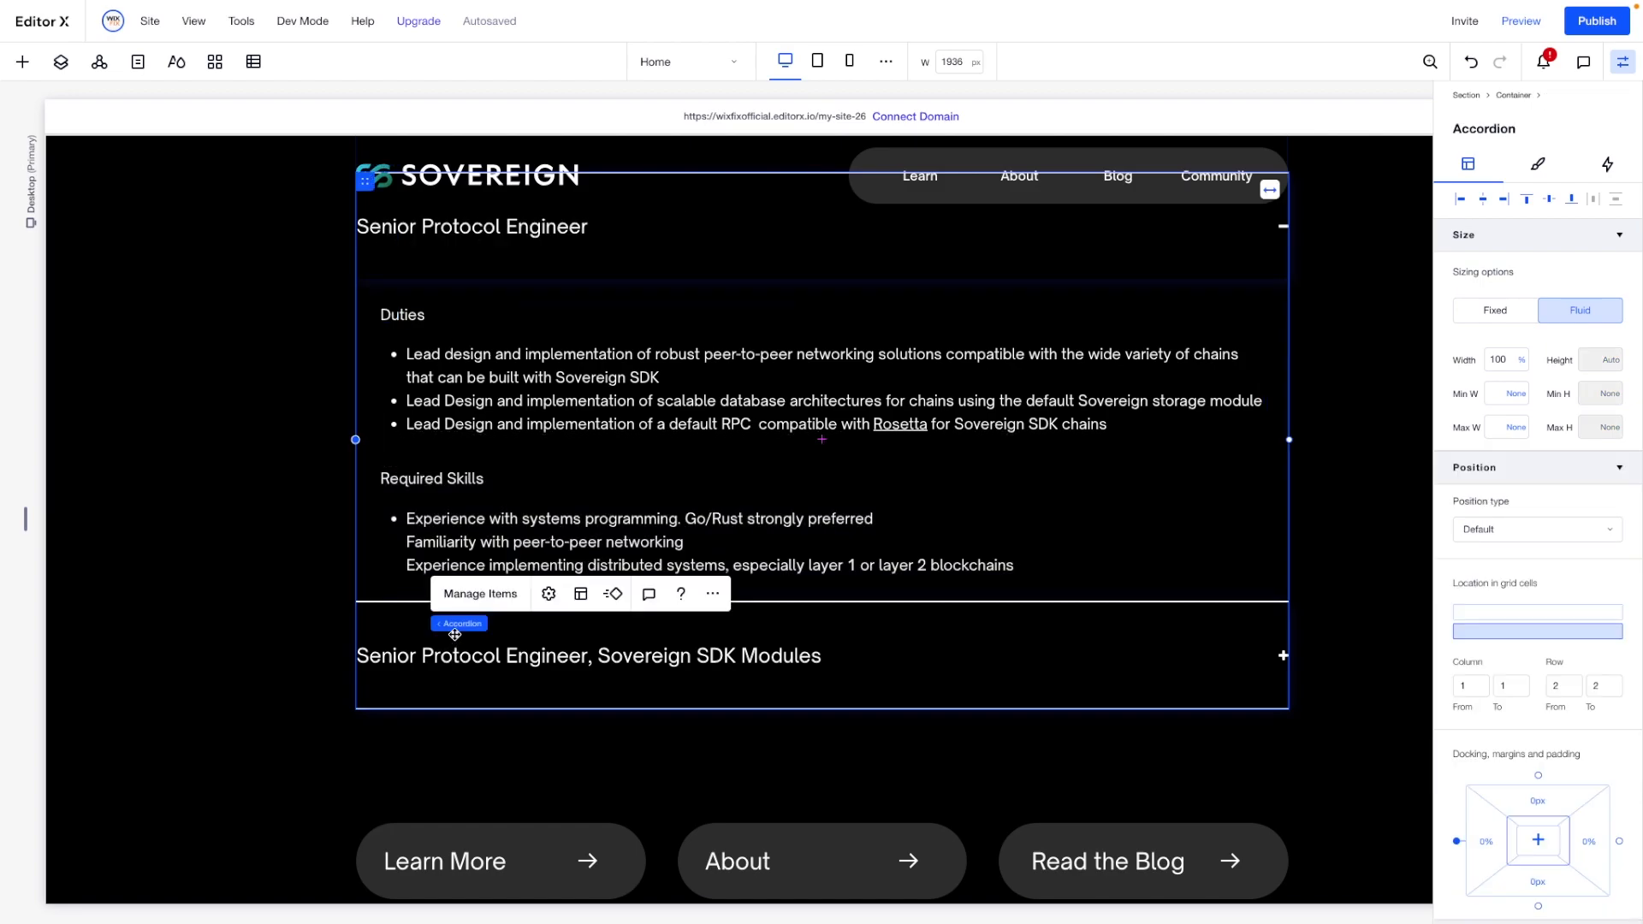
{"action": "left_click", "coordinate": [480, 593]}
{"action": "left_click", "coordinate": [1411, 258]}
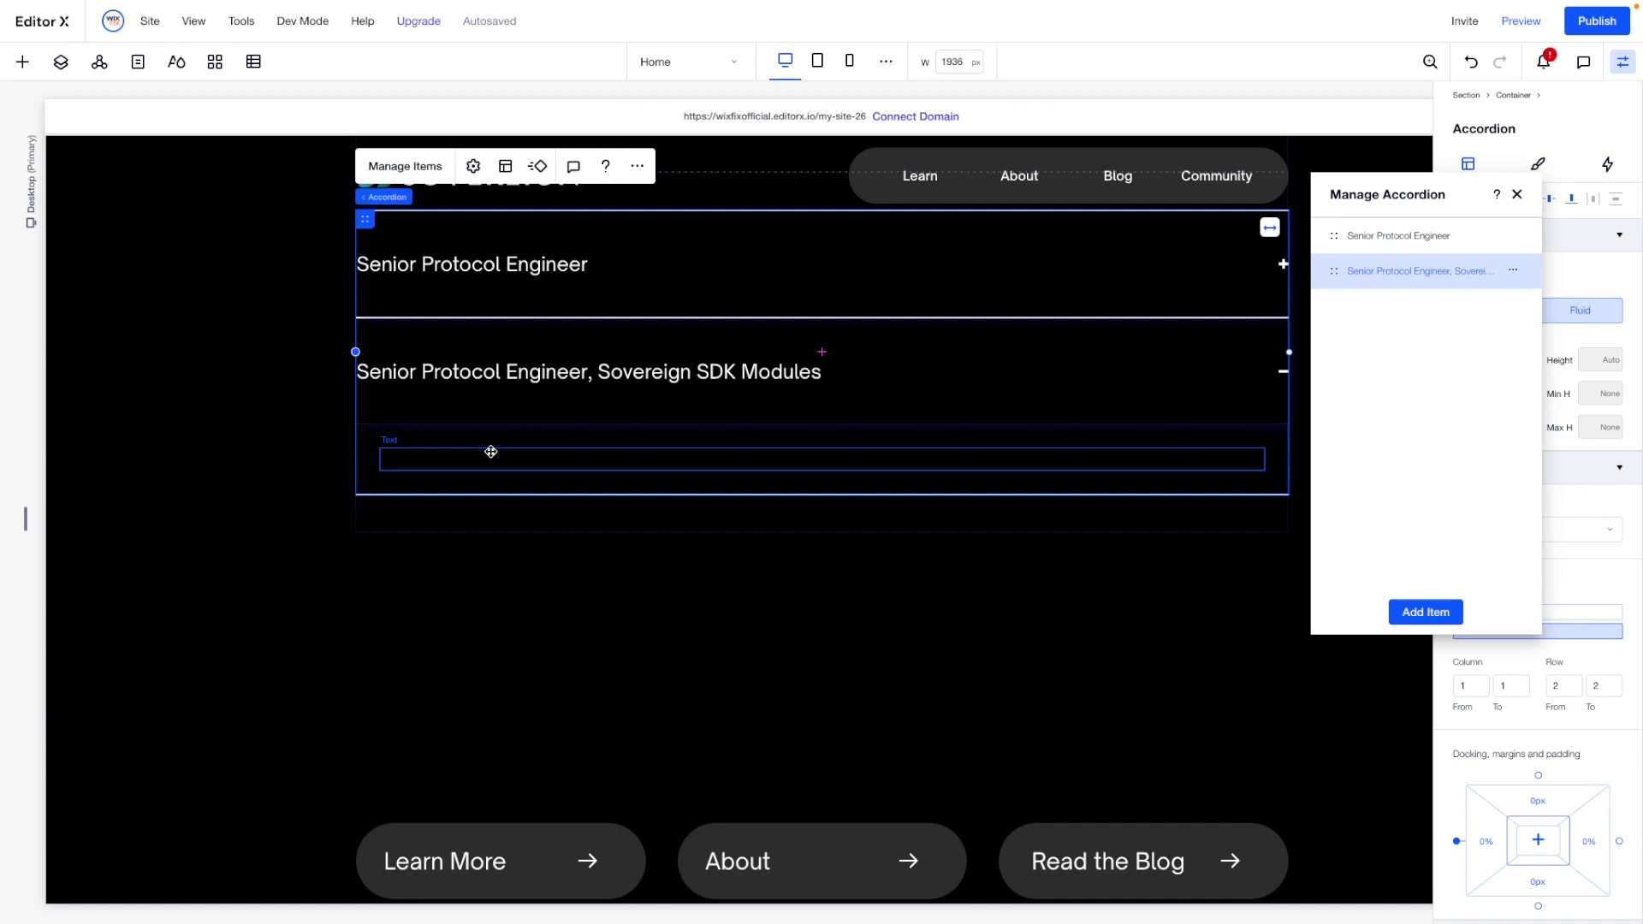
- Set the minimum height of the expanded "Senior Protocol Engineer, Sovereign SDK Modules" item to 800 px
{"action": "left_click", "coordinate": [485, 440]}
{"action": "left_click", "coordinate": [1599, 359]}
{"action": "type", "text": "800"}
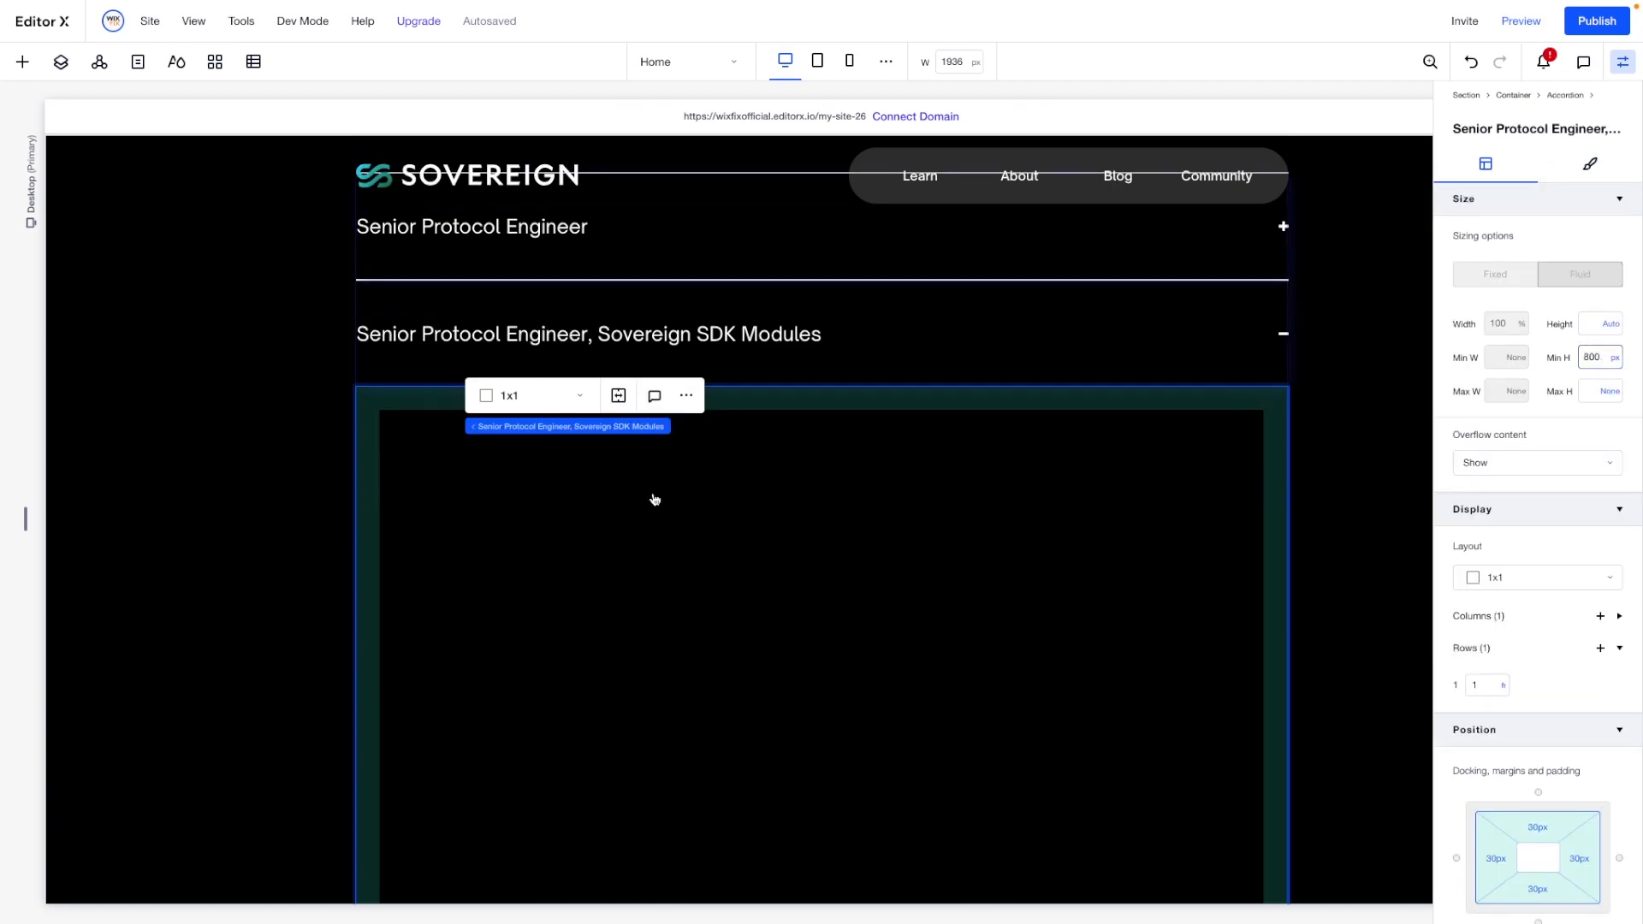
- Paste the copied details container into the "Senior Protocol Engineer, Sovereign SDK Modules" item and align it to the item's top-left corner
{"action": "left_click", "coordinate": [426, 424]}
{"action": "key", "text": "Escape"}
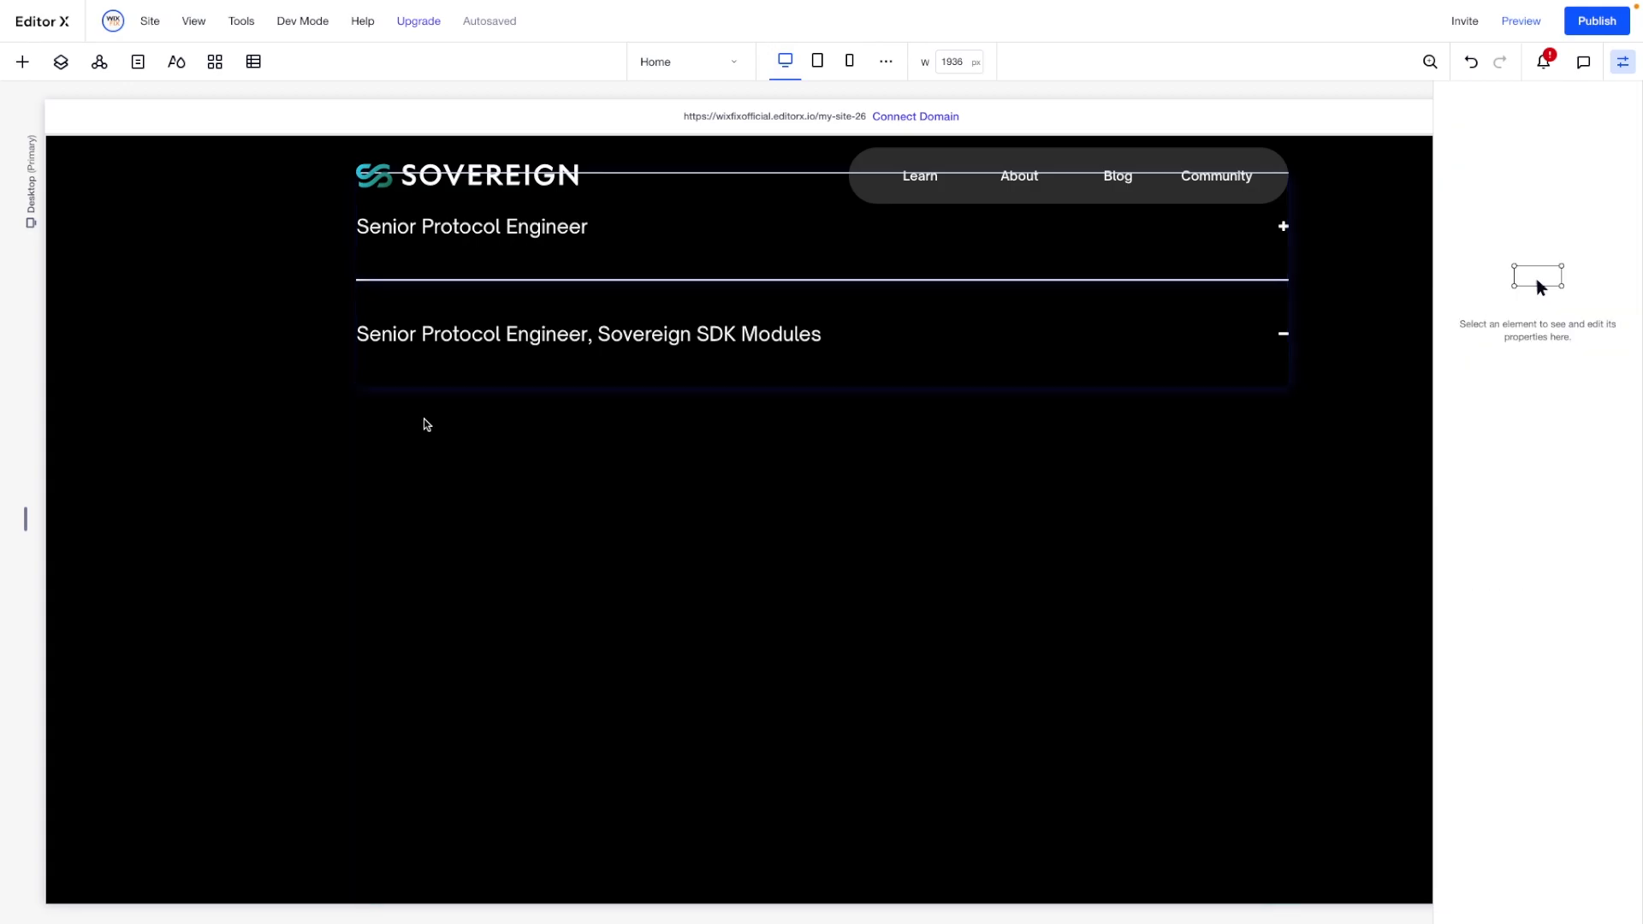
{"action": "right_click", "coordinate": [508, 488]}
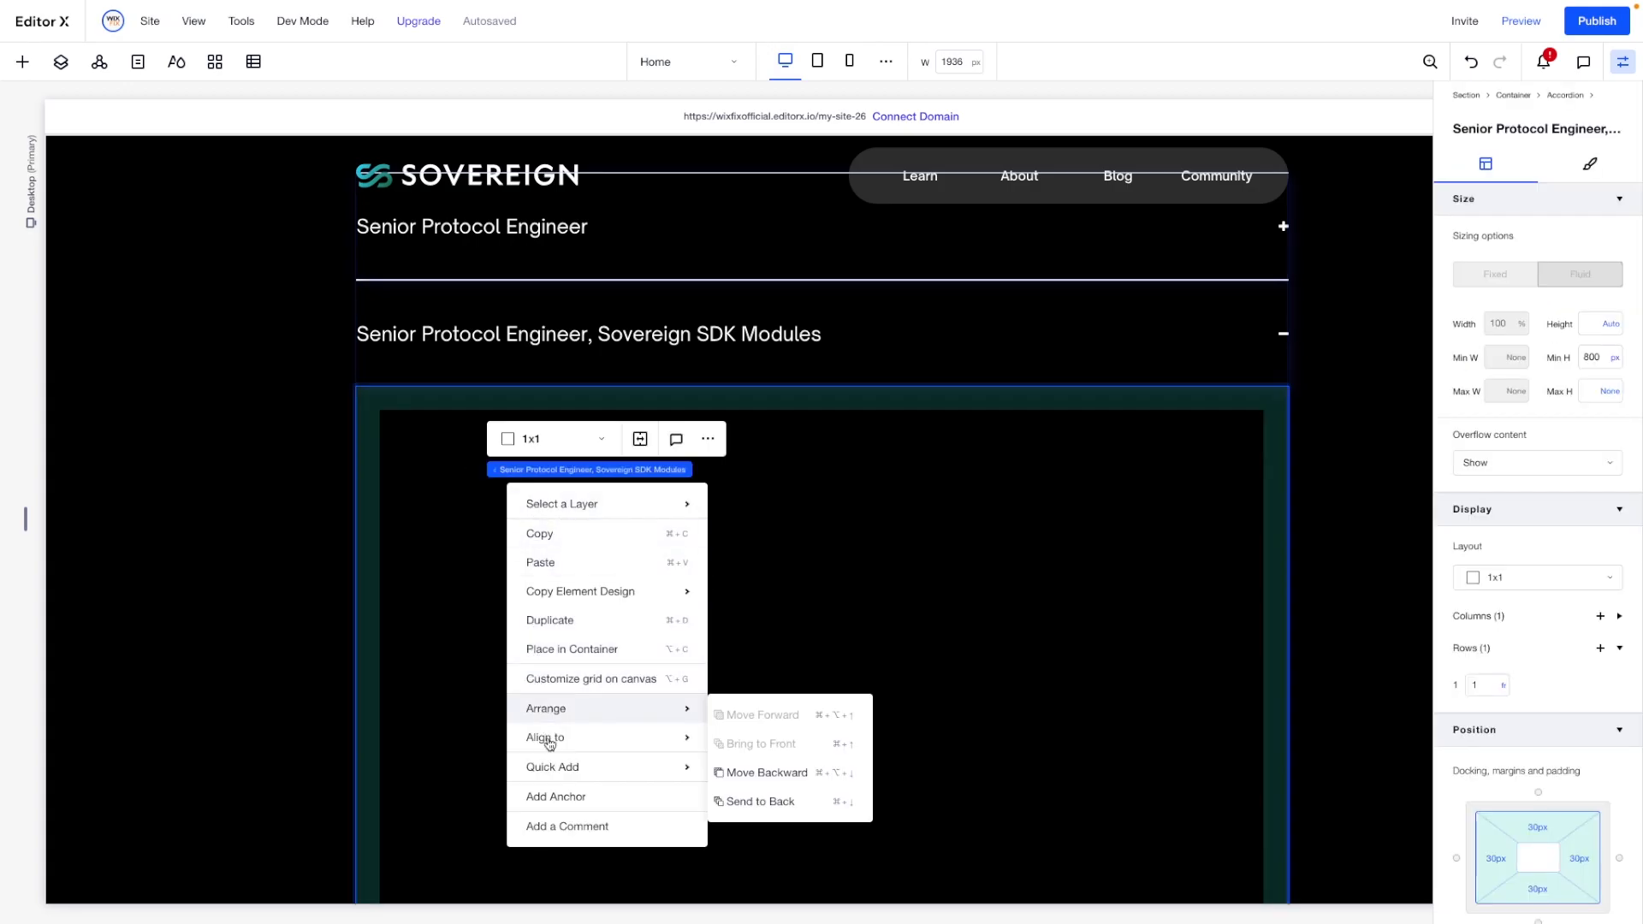
{"action": "left_click", "coordinate": [551, 571]}
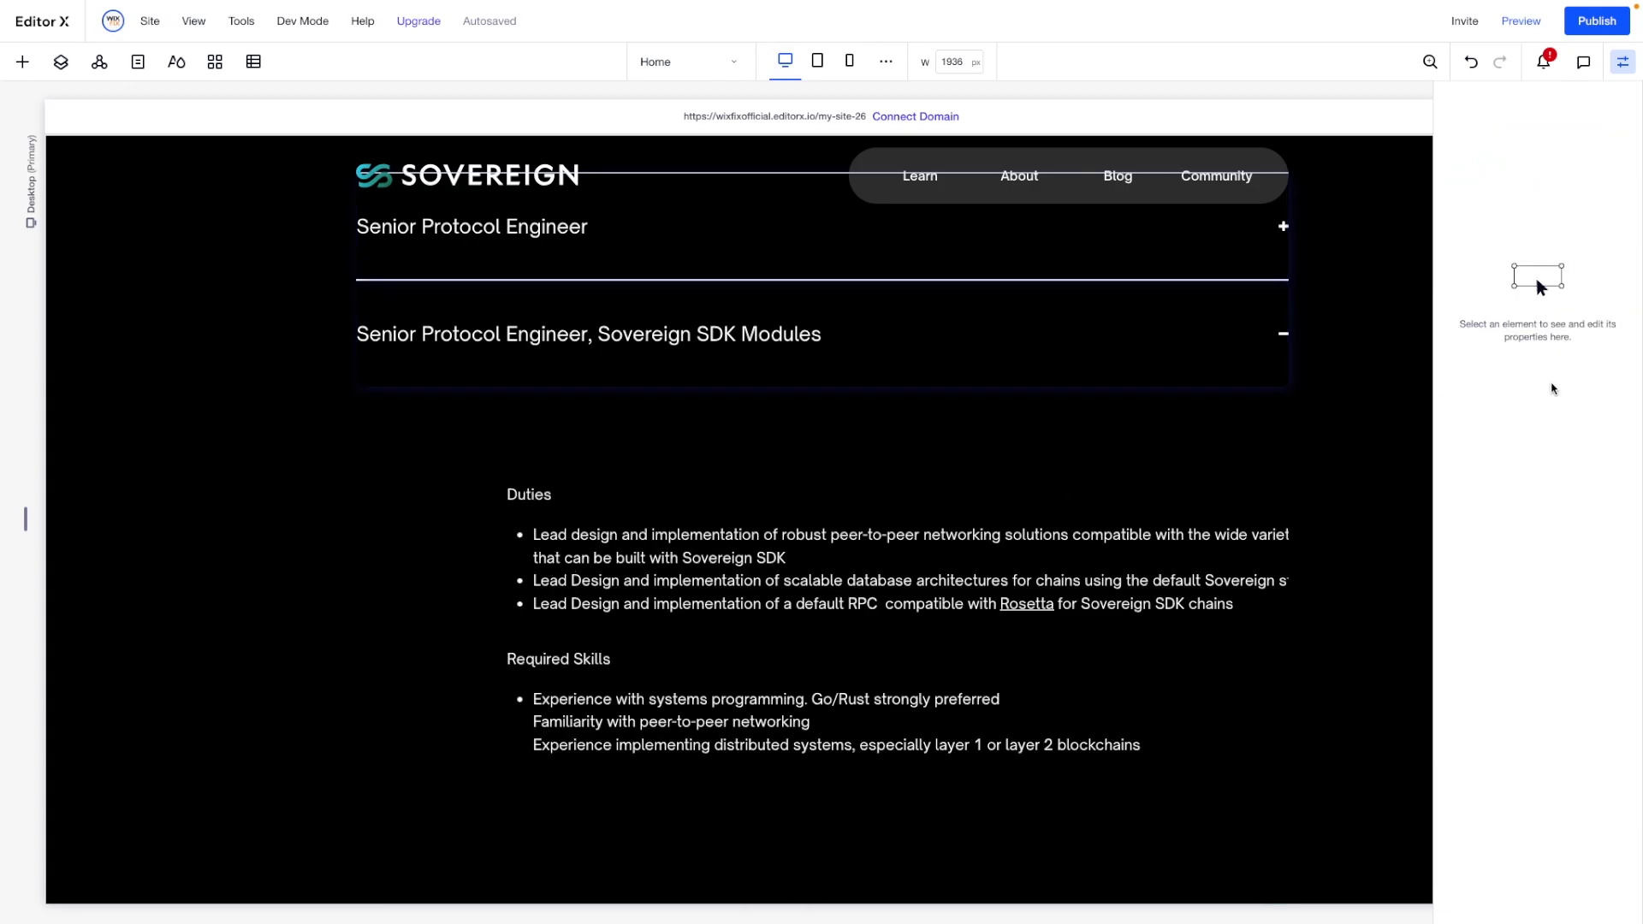
{"action": "left_click", "coordinate": [1482, 202]}
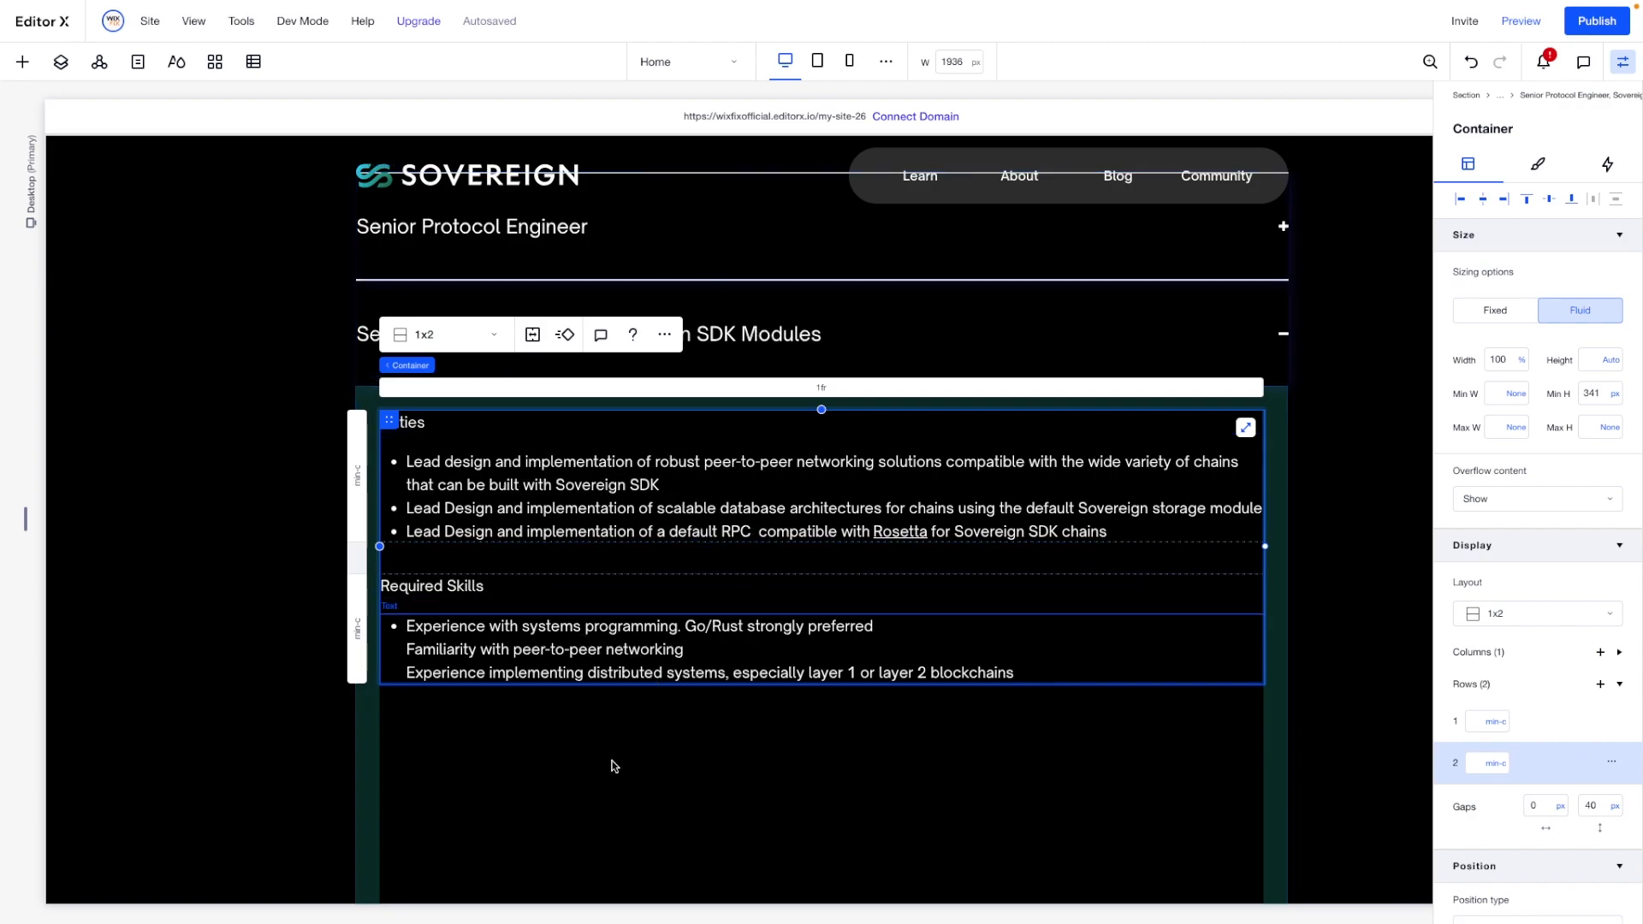
- Set the minimum height of the "Senior Protocol Engineer, Sovereign SDK Modules" item to None
{"action": "left_click", "coordinate": [646, 807]}
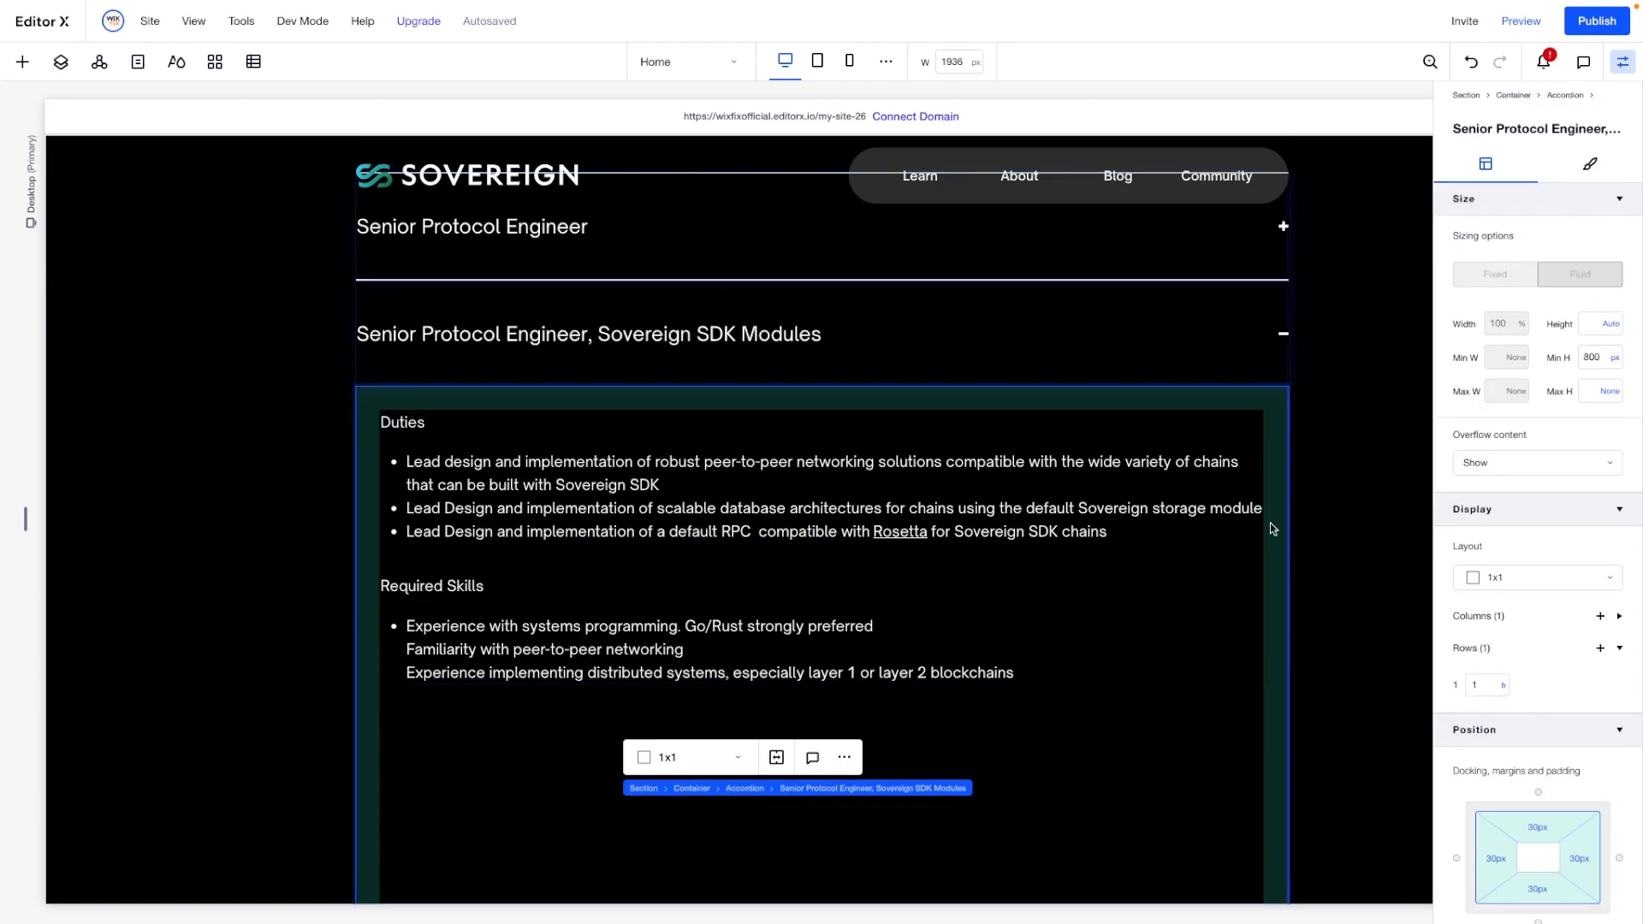
{"action": "left_click", "coordinate": [1615, 358]}
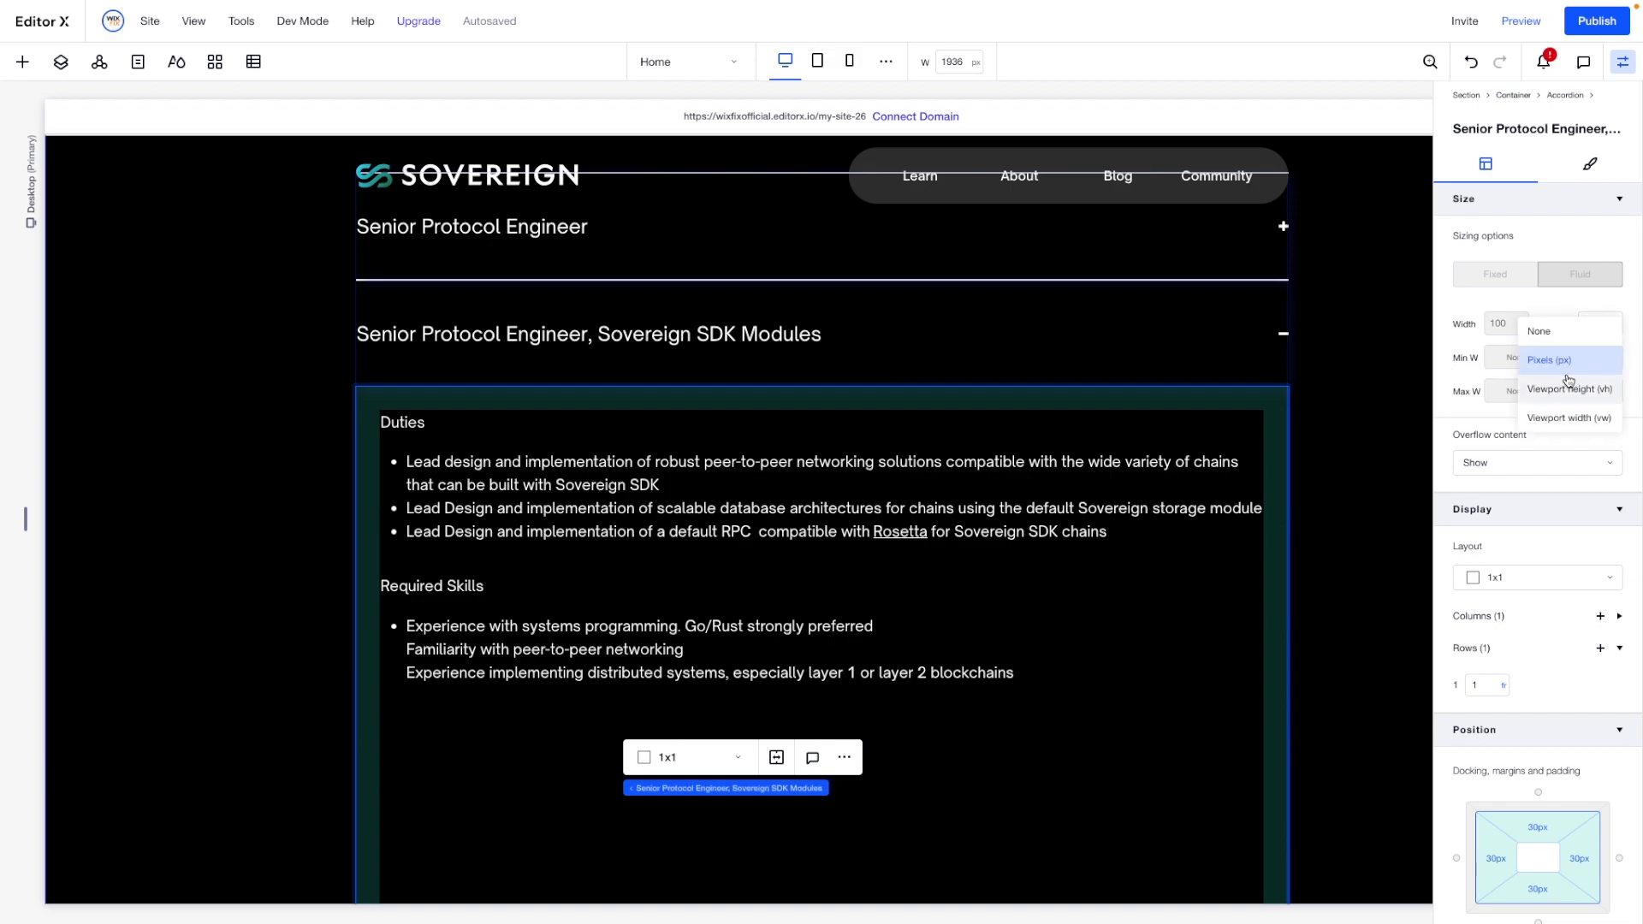
{"action": "left_click", "coordinate": [1545, 331]}
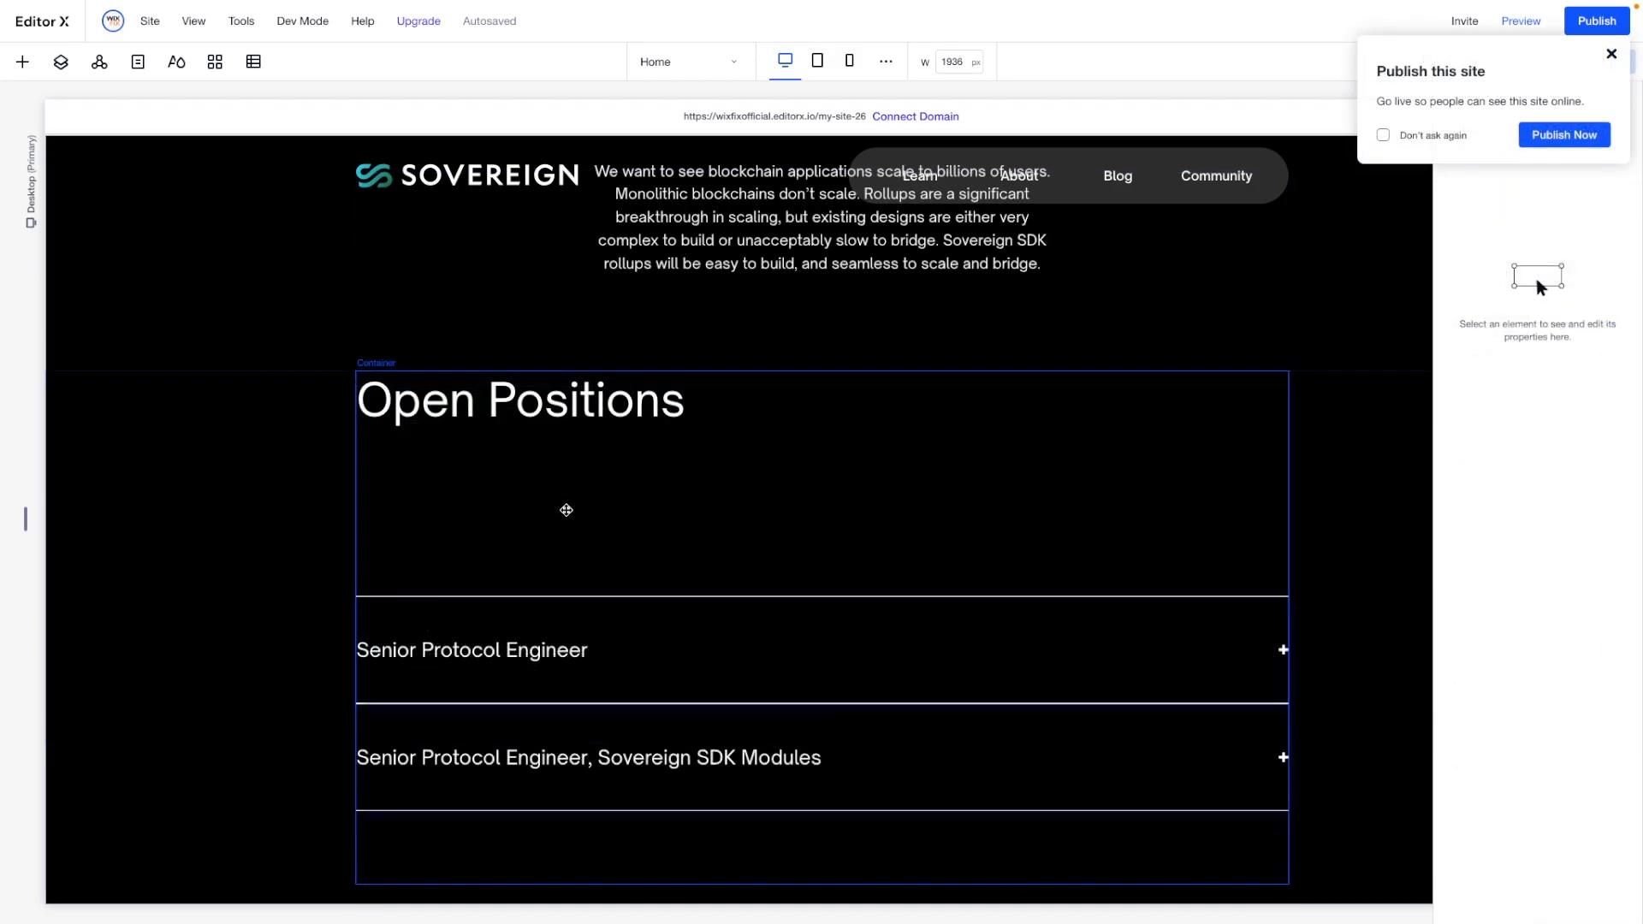
- Align the job accordion to the top of its grid row in the "Open Positions" container
{"action": "left_click", "coordinate": [562, 511]}
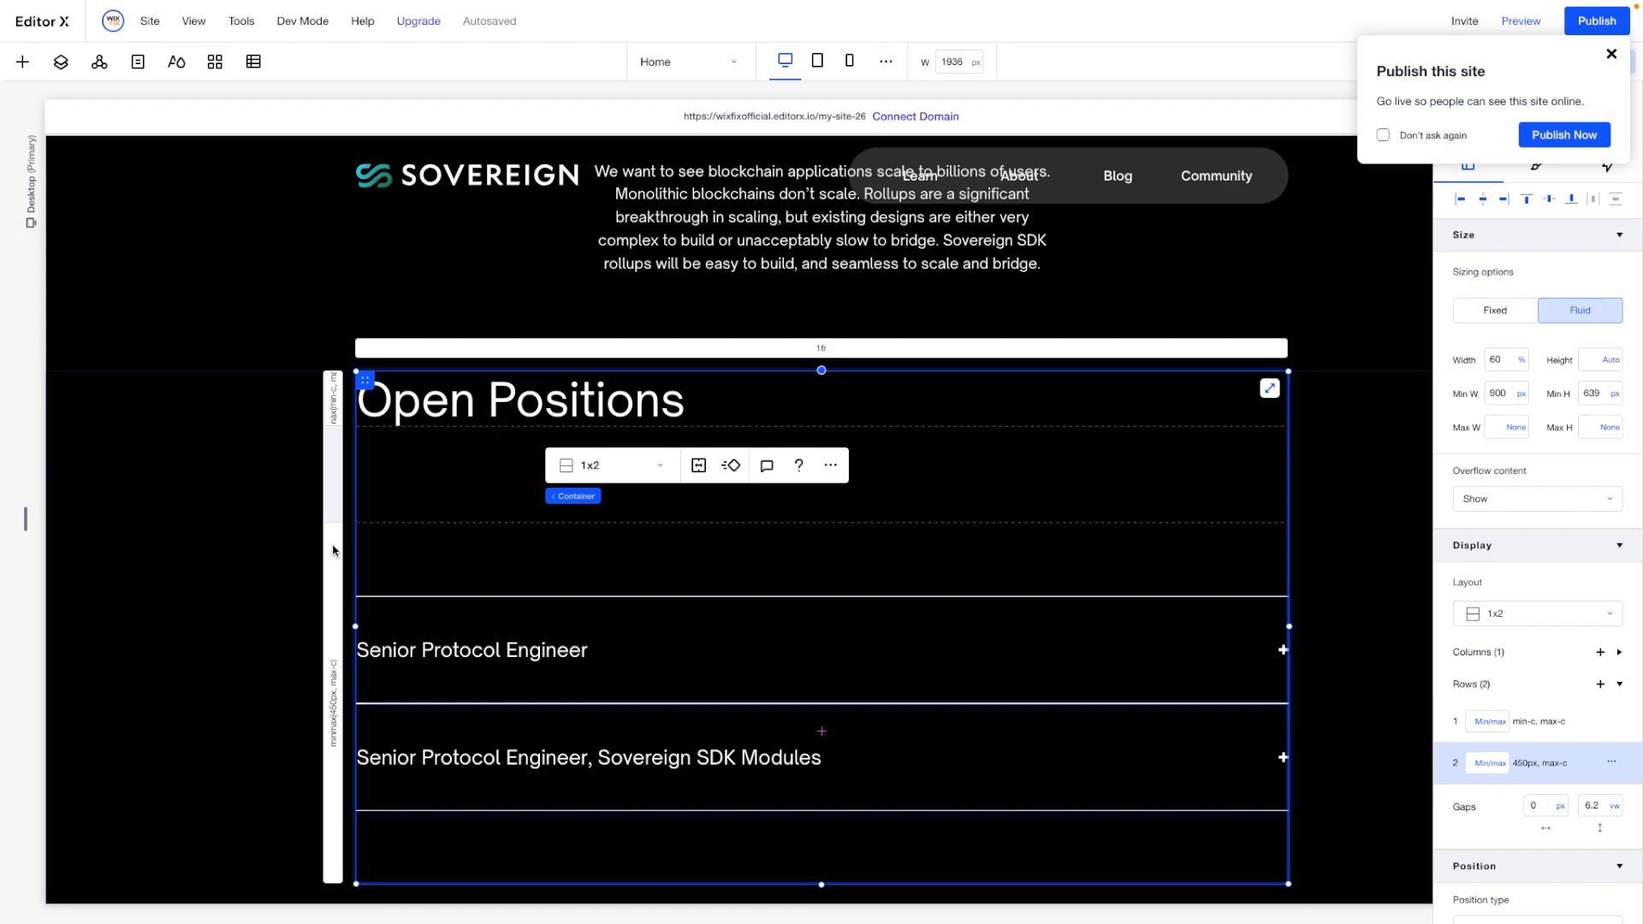
{"action": "scroll", "coordinate": [418, 560], "scroll_direction": "down", "scroll_amount": 3}
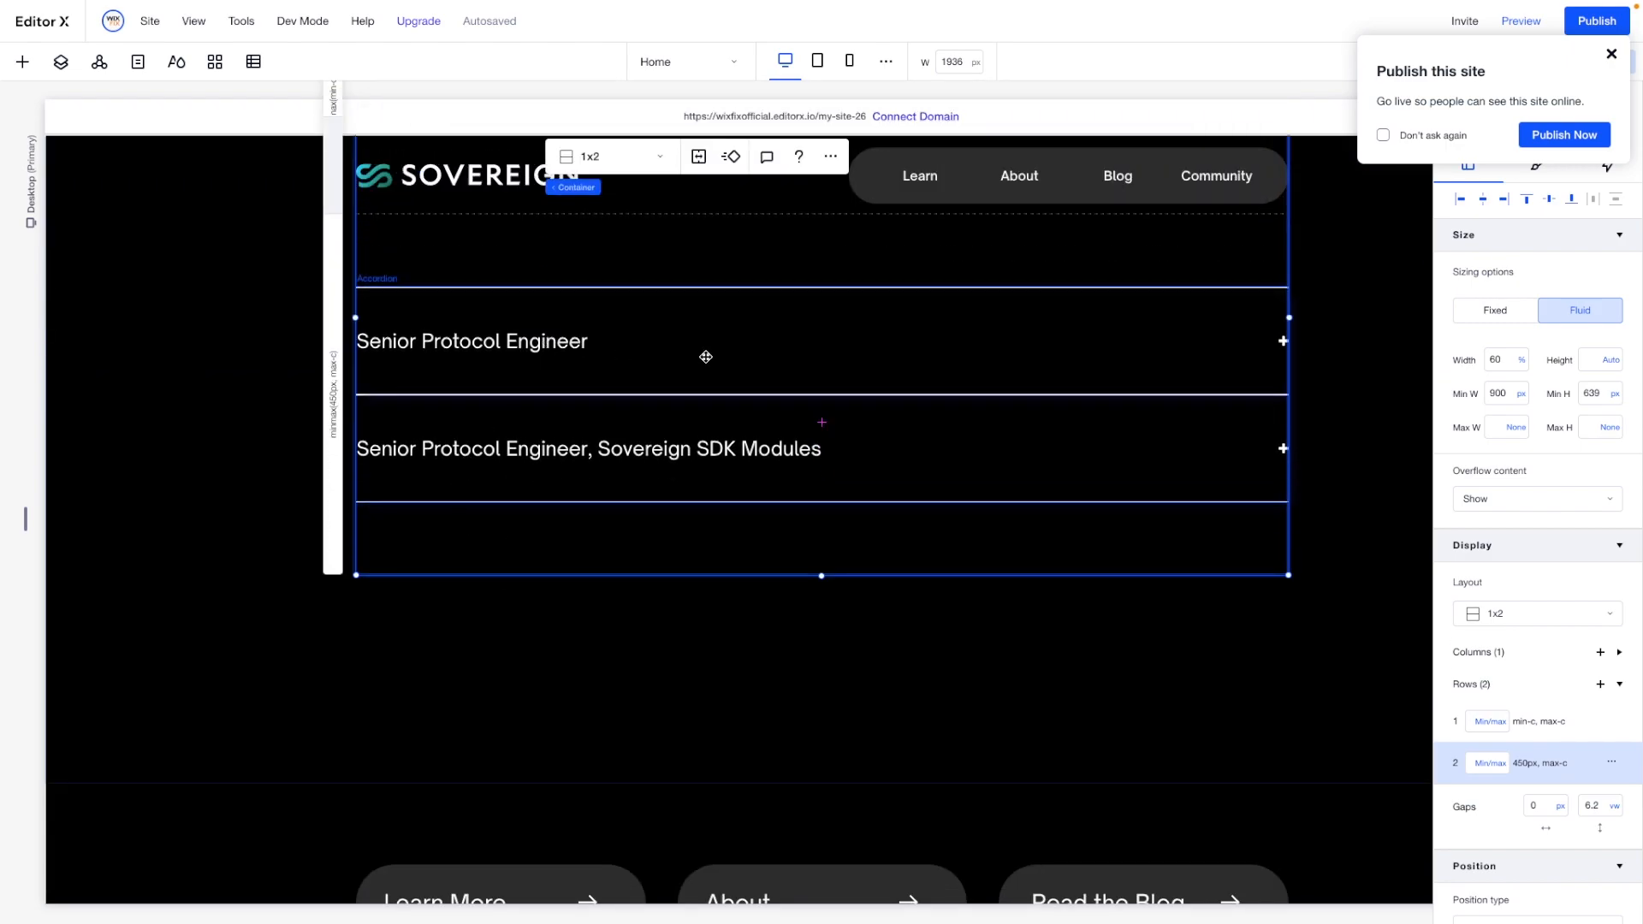
{"action": "left_click", "coordinate": [706, 356]}
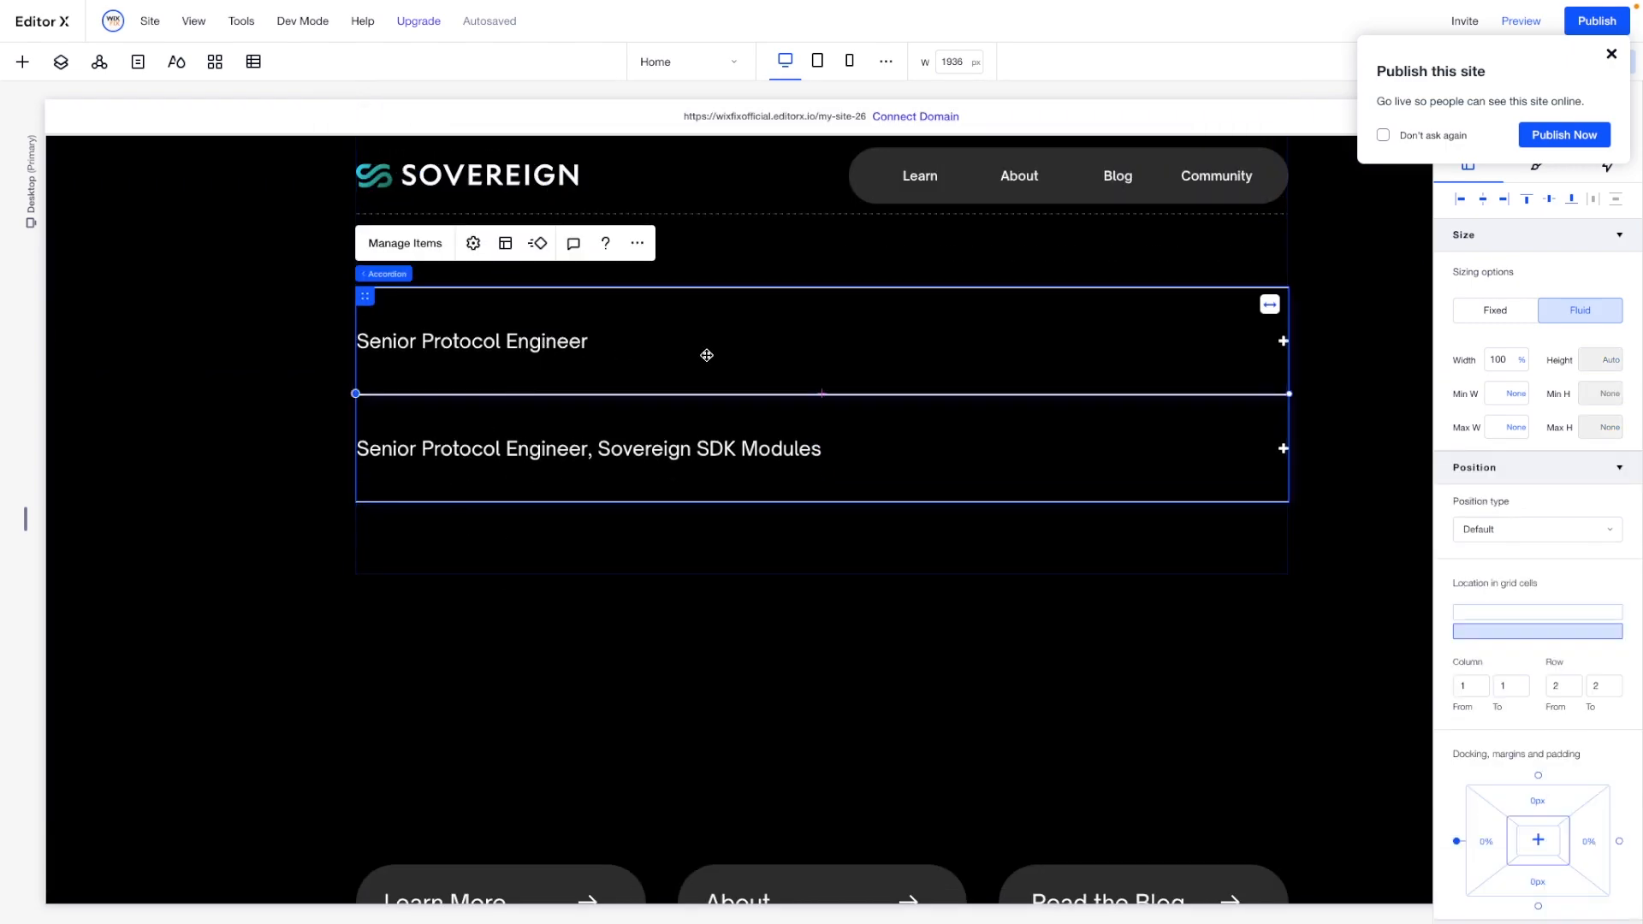
{"action": "left_click", "coordinate": [1528, 199]}
- Set the "Open Positions" container's minimum height to None and its second grid row's minimum to Min content
{"action": "left_click", "coordinate": [660, 485]}
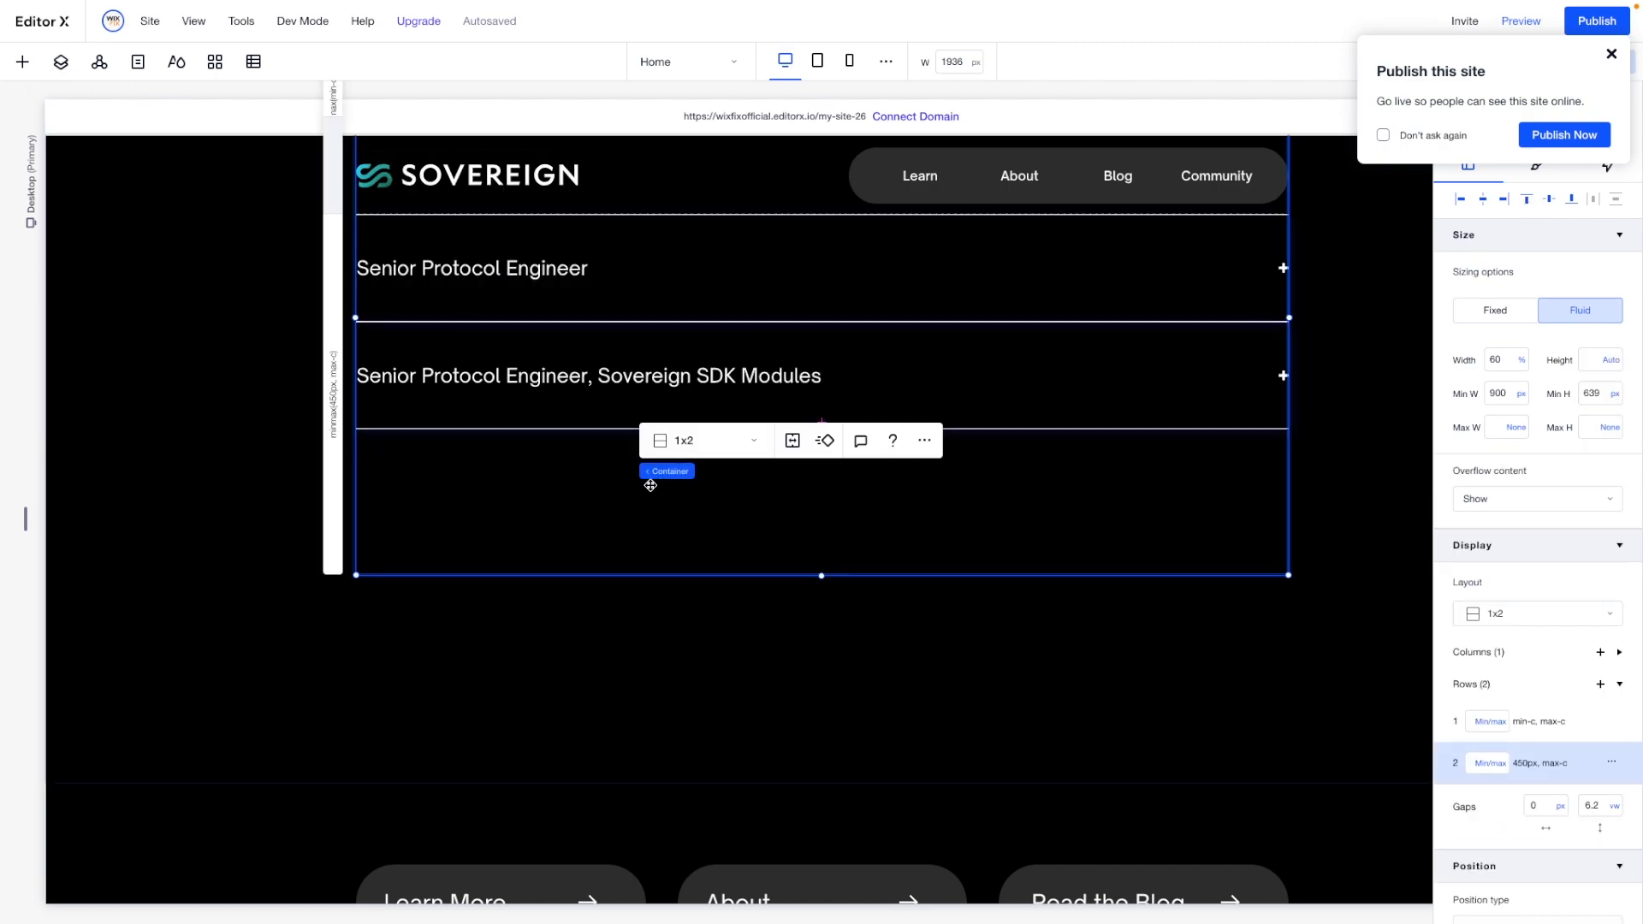
{"action": "left_click", "coordinate": [333, 381]}
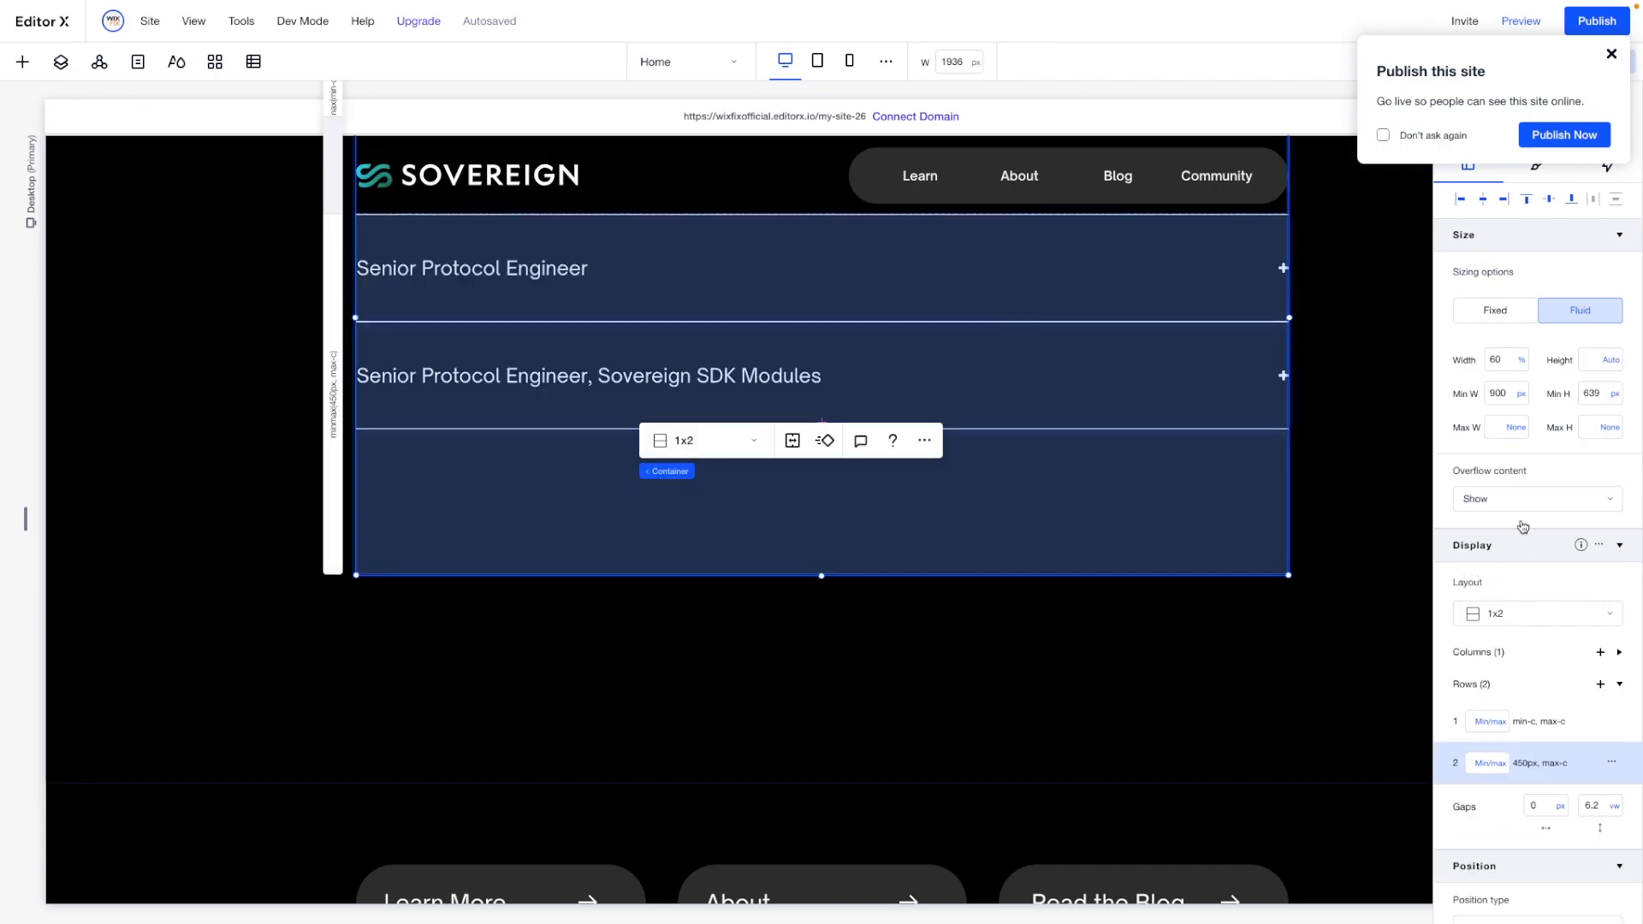
{"action": "left_click", "coordinate": [1615, 396]}
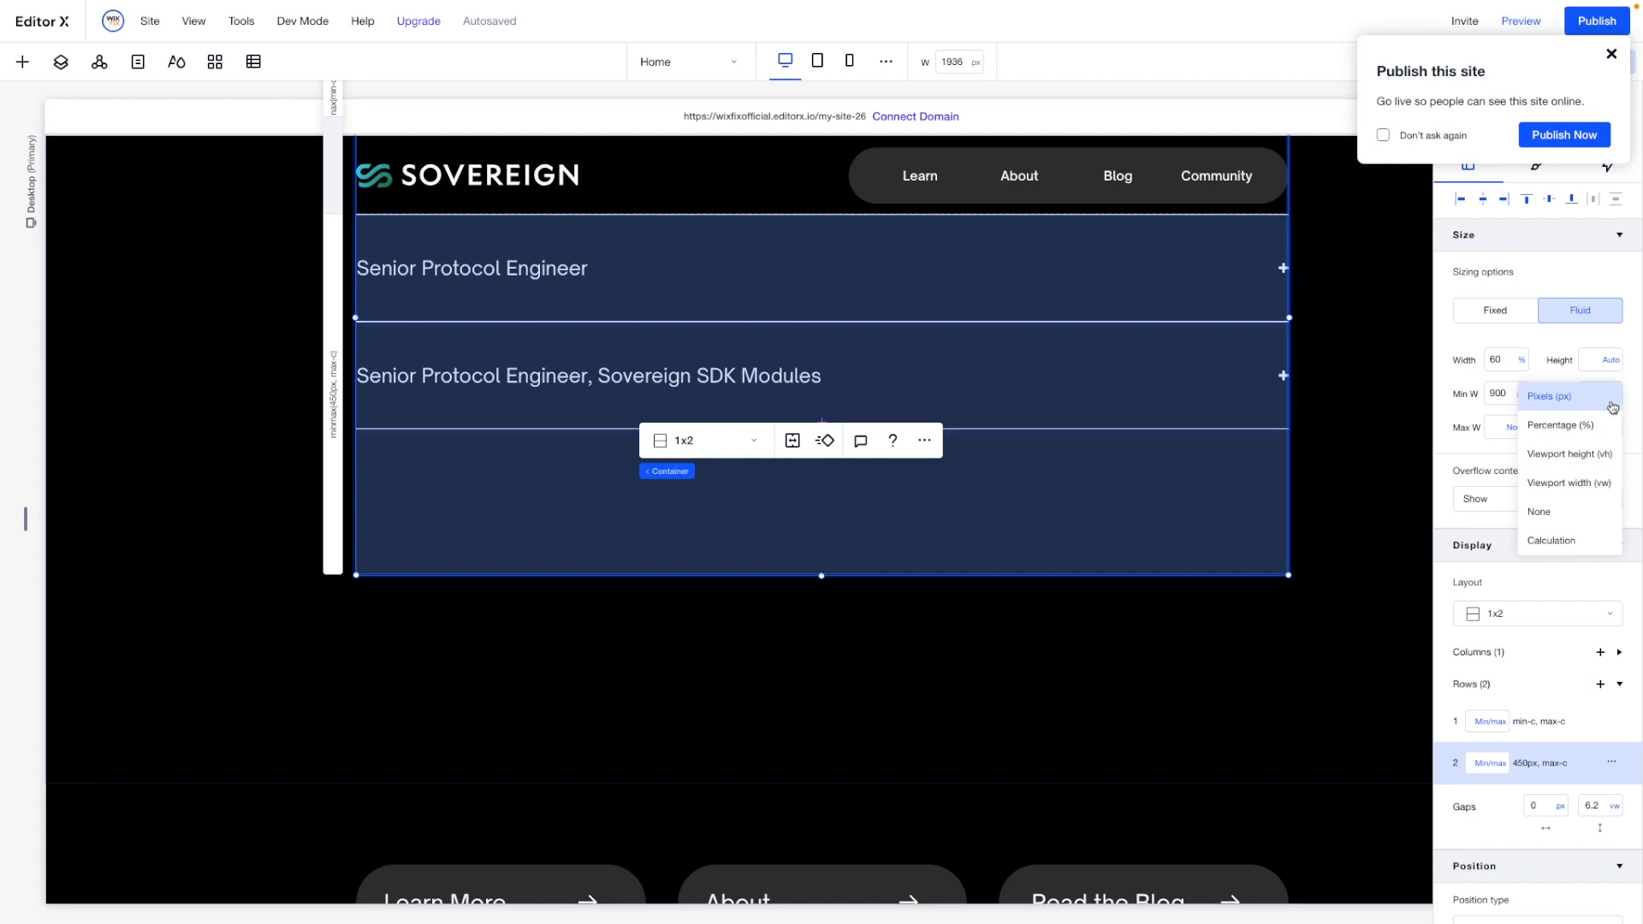
{"action": "left_click", "coordinate": [1553, 529]}
{"action": "left_click", "coordinate": [1517, 767]}
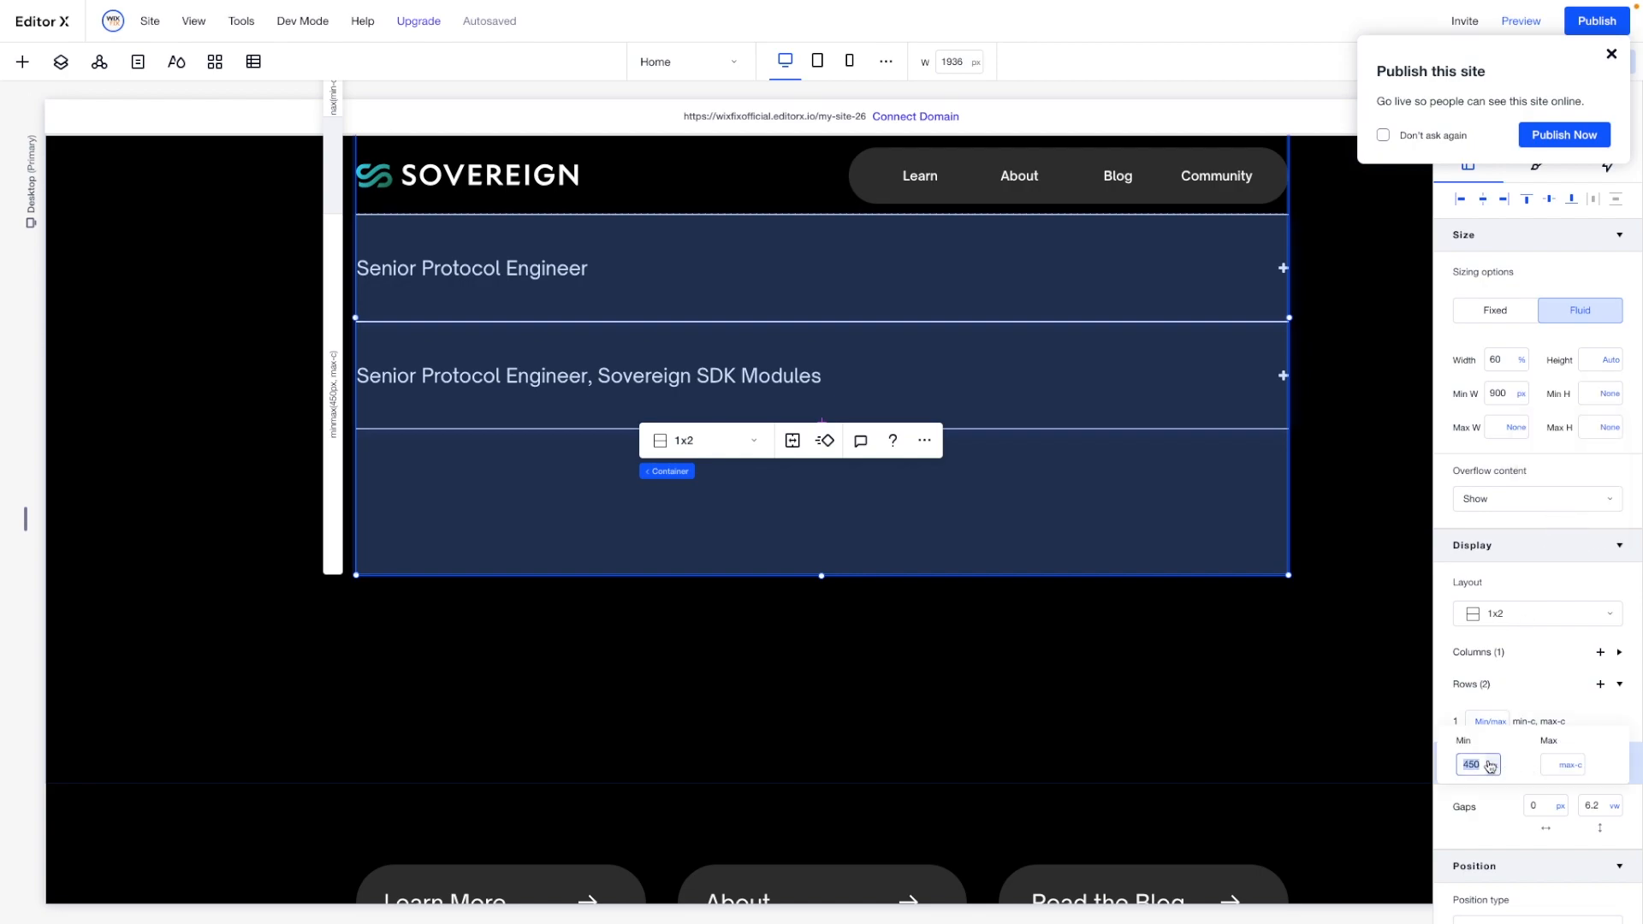
{"action": "left_click", "coordinate": [1494, 768]}
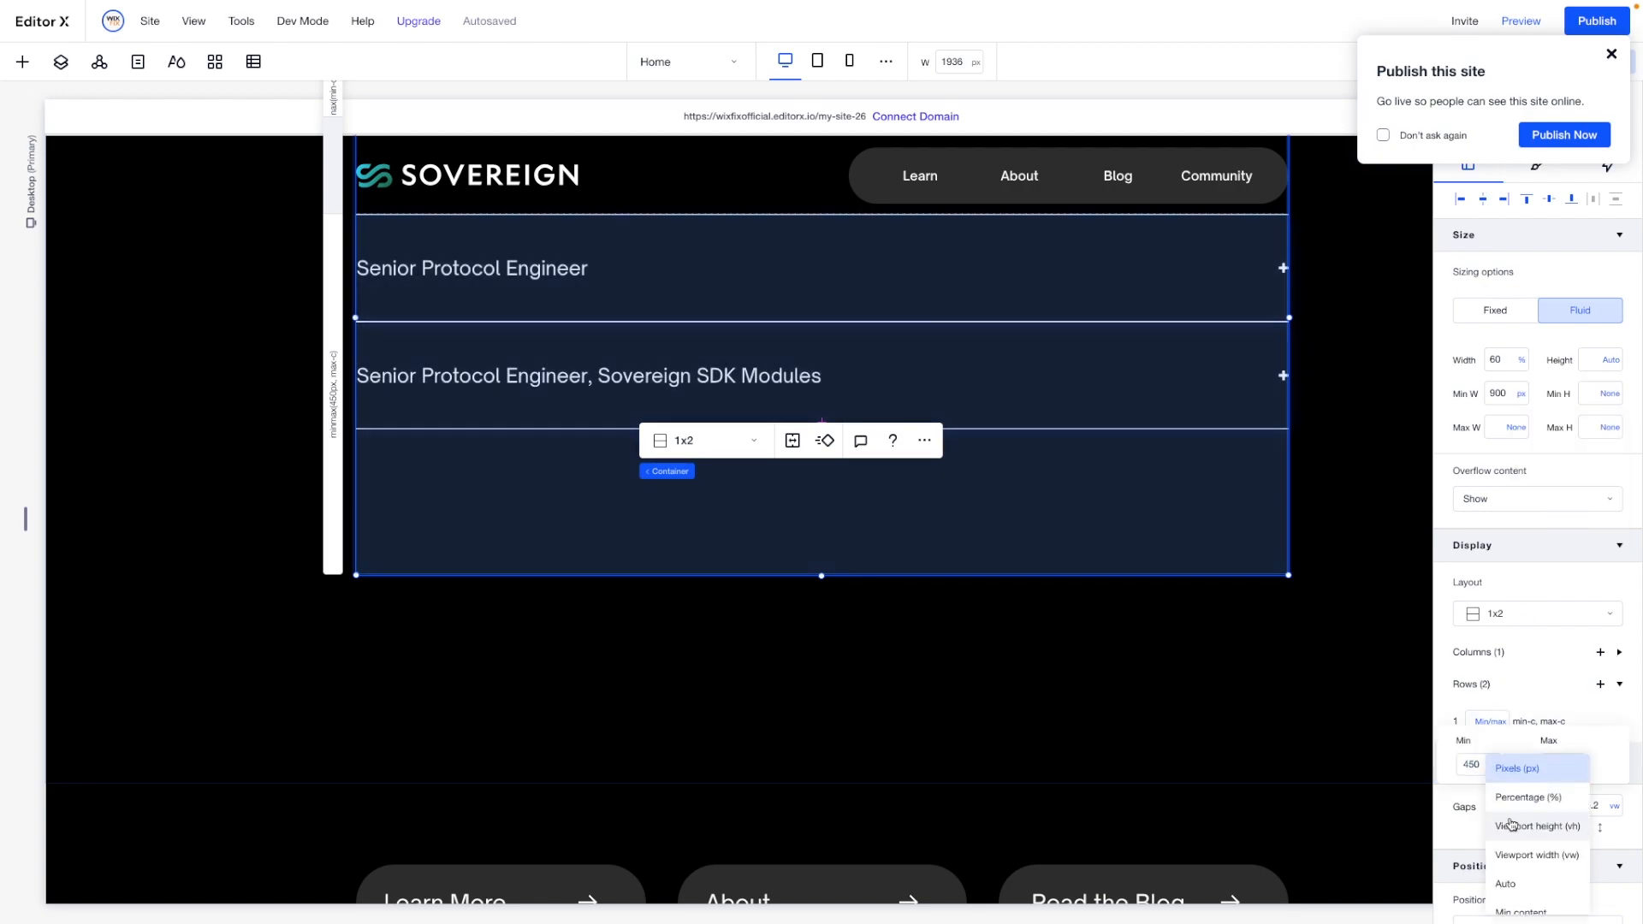
{"action": "left_click", "coordinate": [1520, 871]}
- Set the bottom margin of the "Open Positions" container to 100 px
{"action": "scroll", "coordinate": [913, 620], "scroll_direction": "up", "scroll_amount": 4}
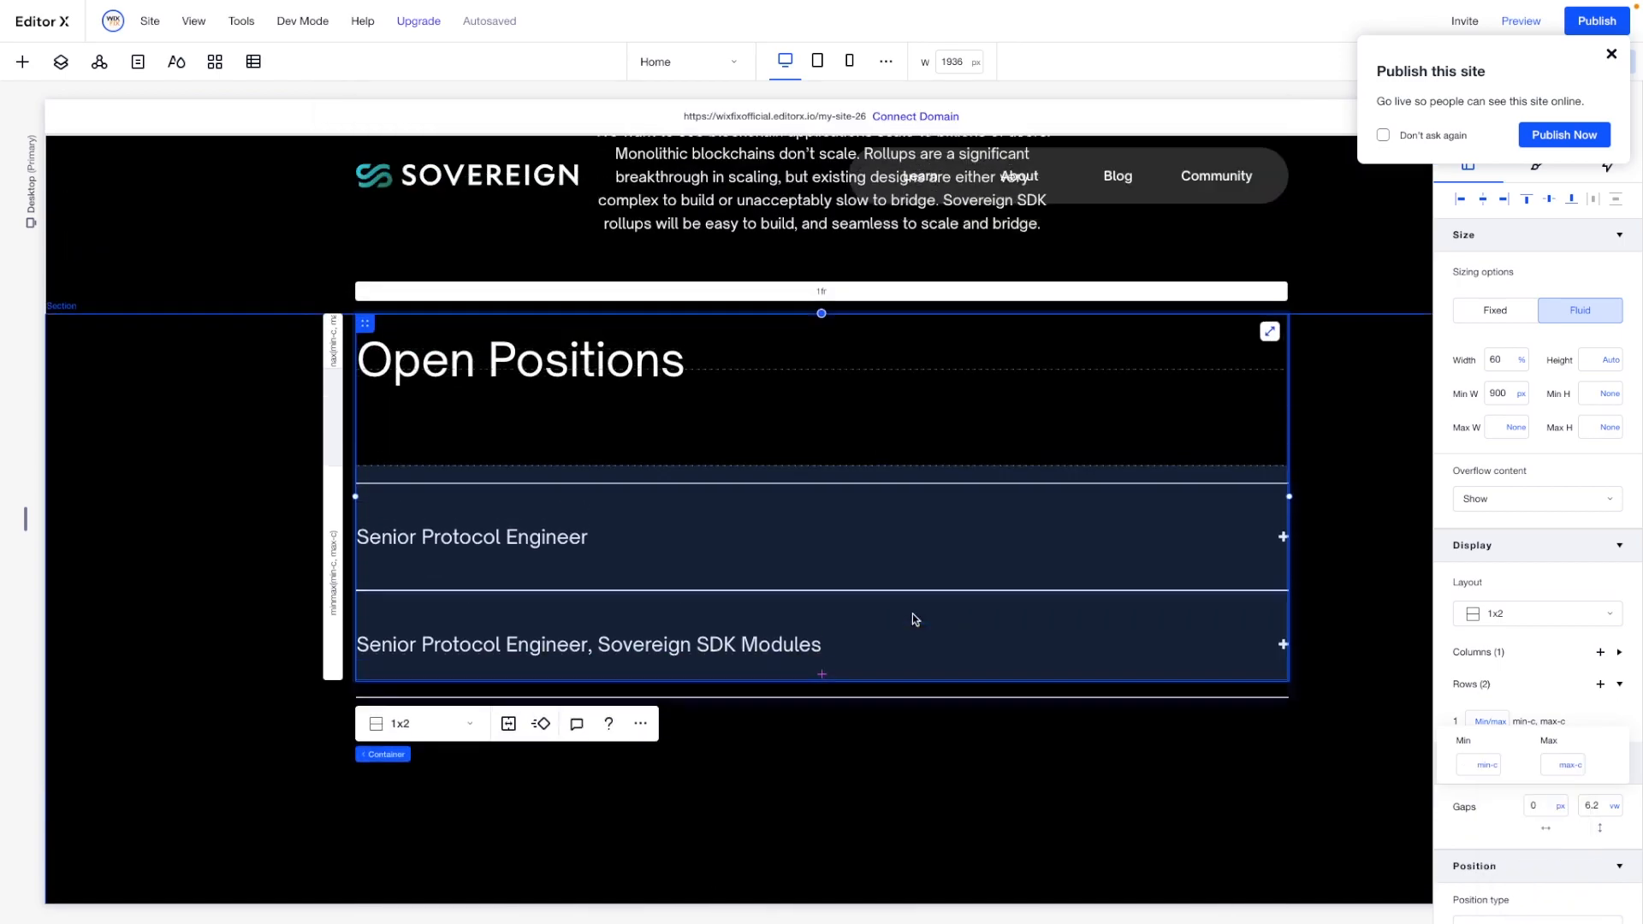
{"action": "scroll", "coordinate": [1536, 770], "scroll_direction": "down", "scroll_amount": 3}
{"action": "left_click", "coordinate": [1534, 841]}
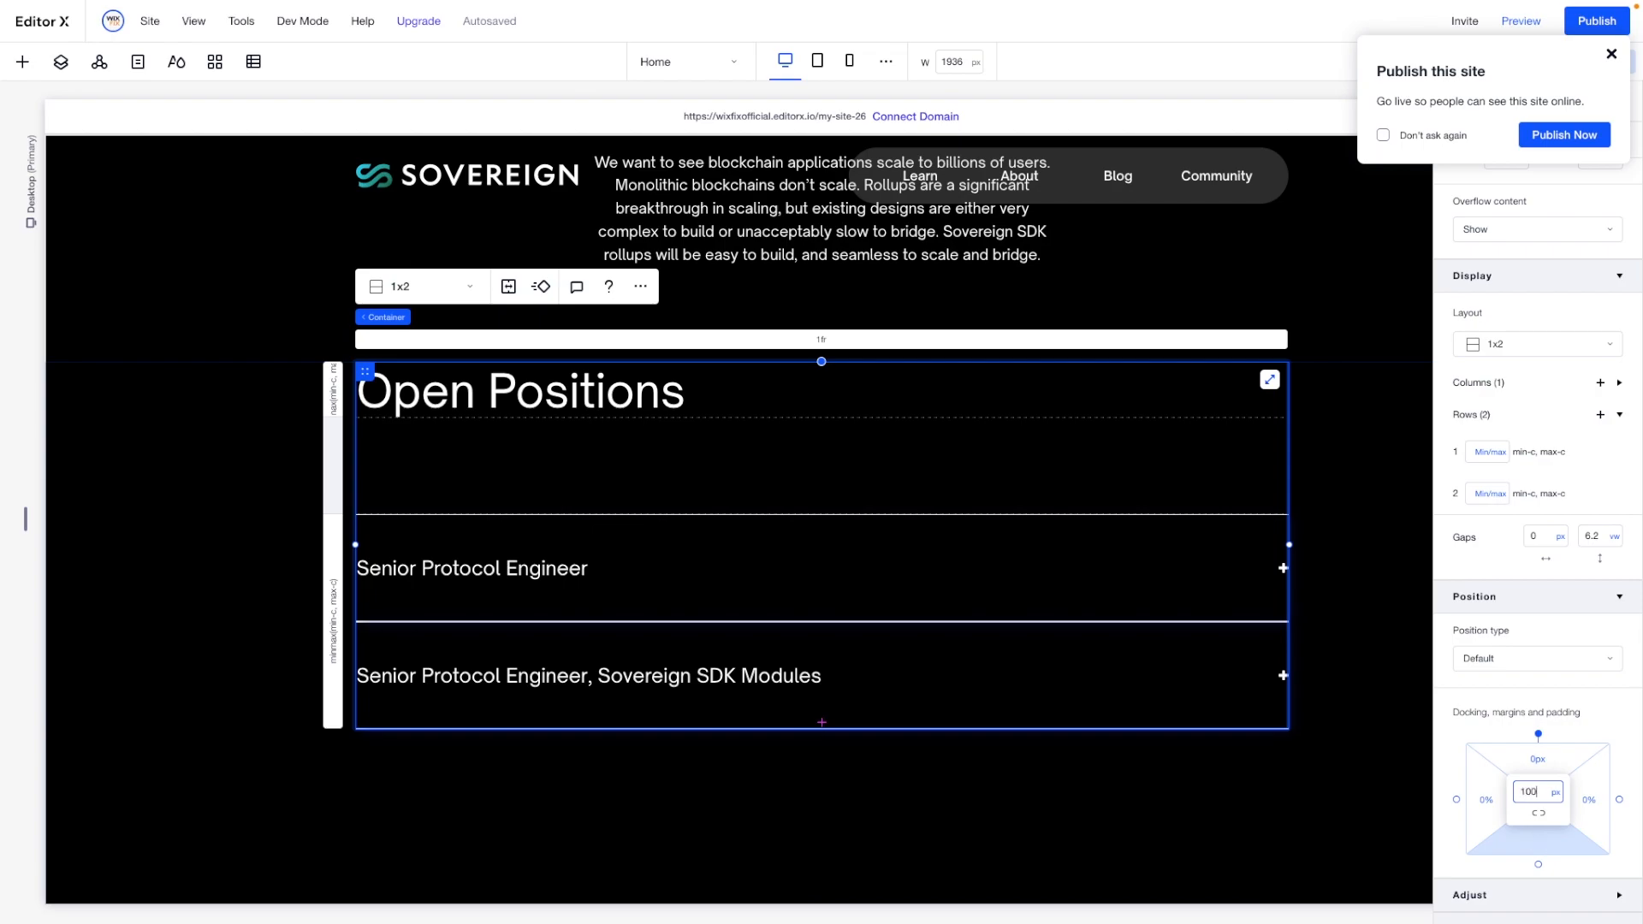
{"action": "key", "text": "Return"}
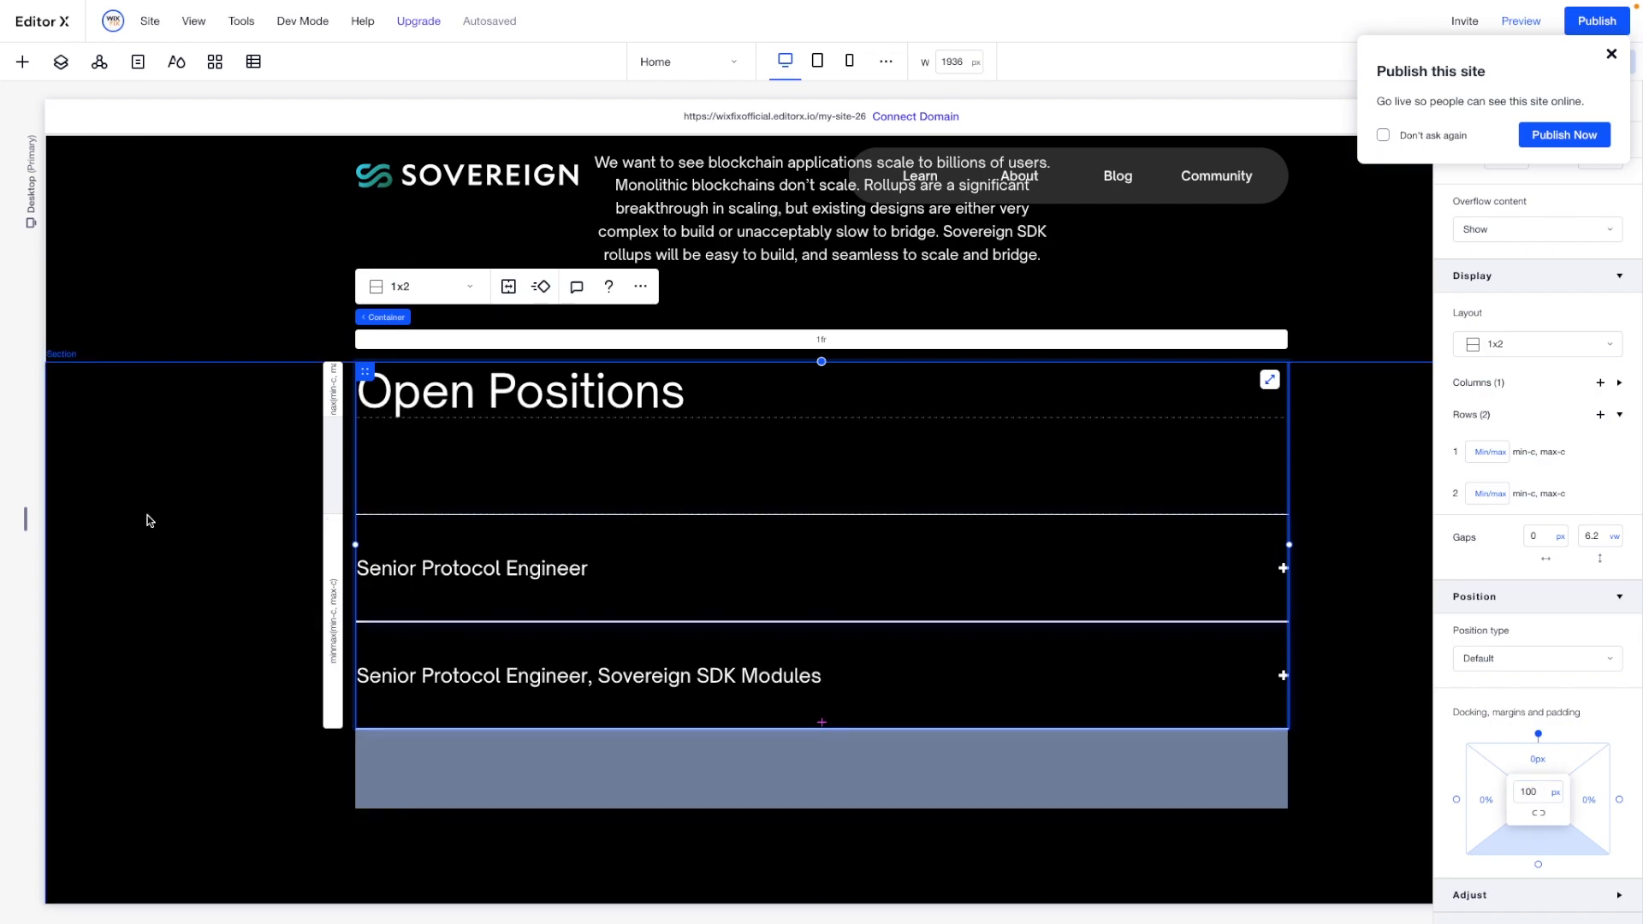
- Set the minimum height of the section holding the "Open Positions" container to None
{"action": "left_click", "coordinate": [150, 520]}
{"action": "left_click", "coordinate": [1611, 279]}
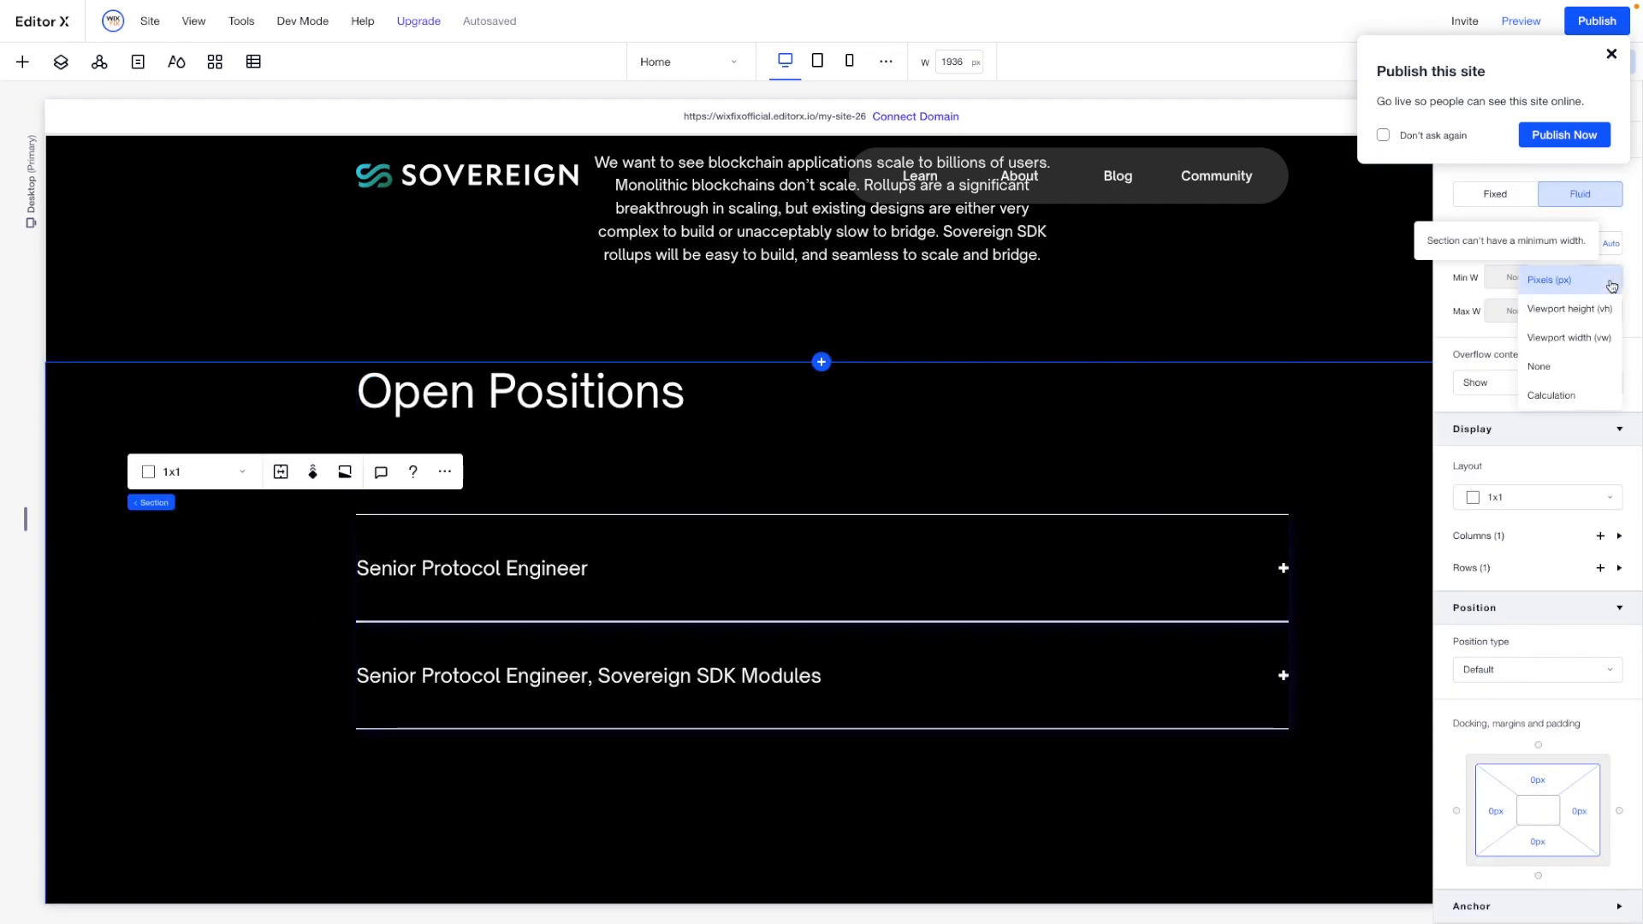
{"action": "left_click", "coordinate": [1545, 367]}
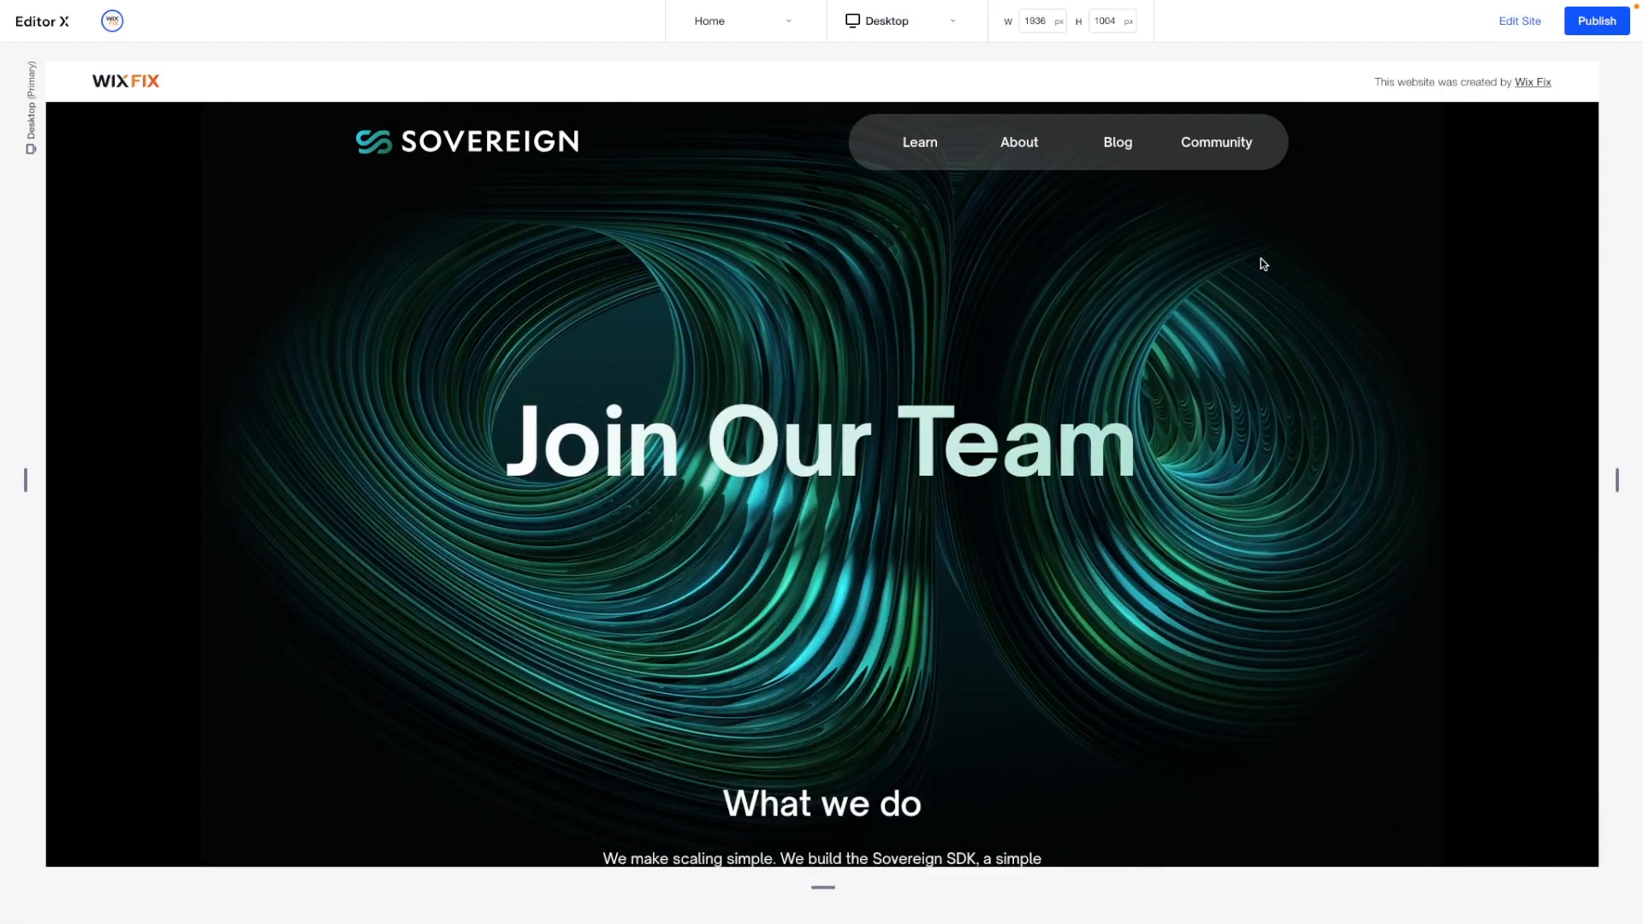
- Preview the homepage, check its layout from the hero to the footer, and expand the "Senior Protocol Engineer" item
{"action": "scroll", "coordinate": [1260, 259], "scroll_direction": "down", "scroll_amount": 5}
{"action": "scroll", "coordinate": [1261, 259], "scroll_direction": "down", "scroll_amount": 6}
{"action": "scroll", "coordinate": [1260, 259], "scroll_direction": "down", "scroll_amount": 5}
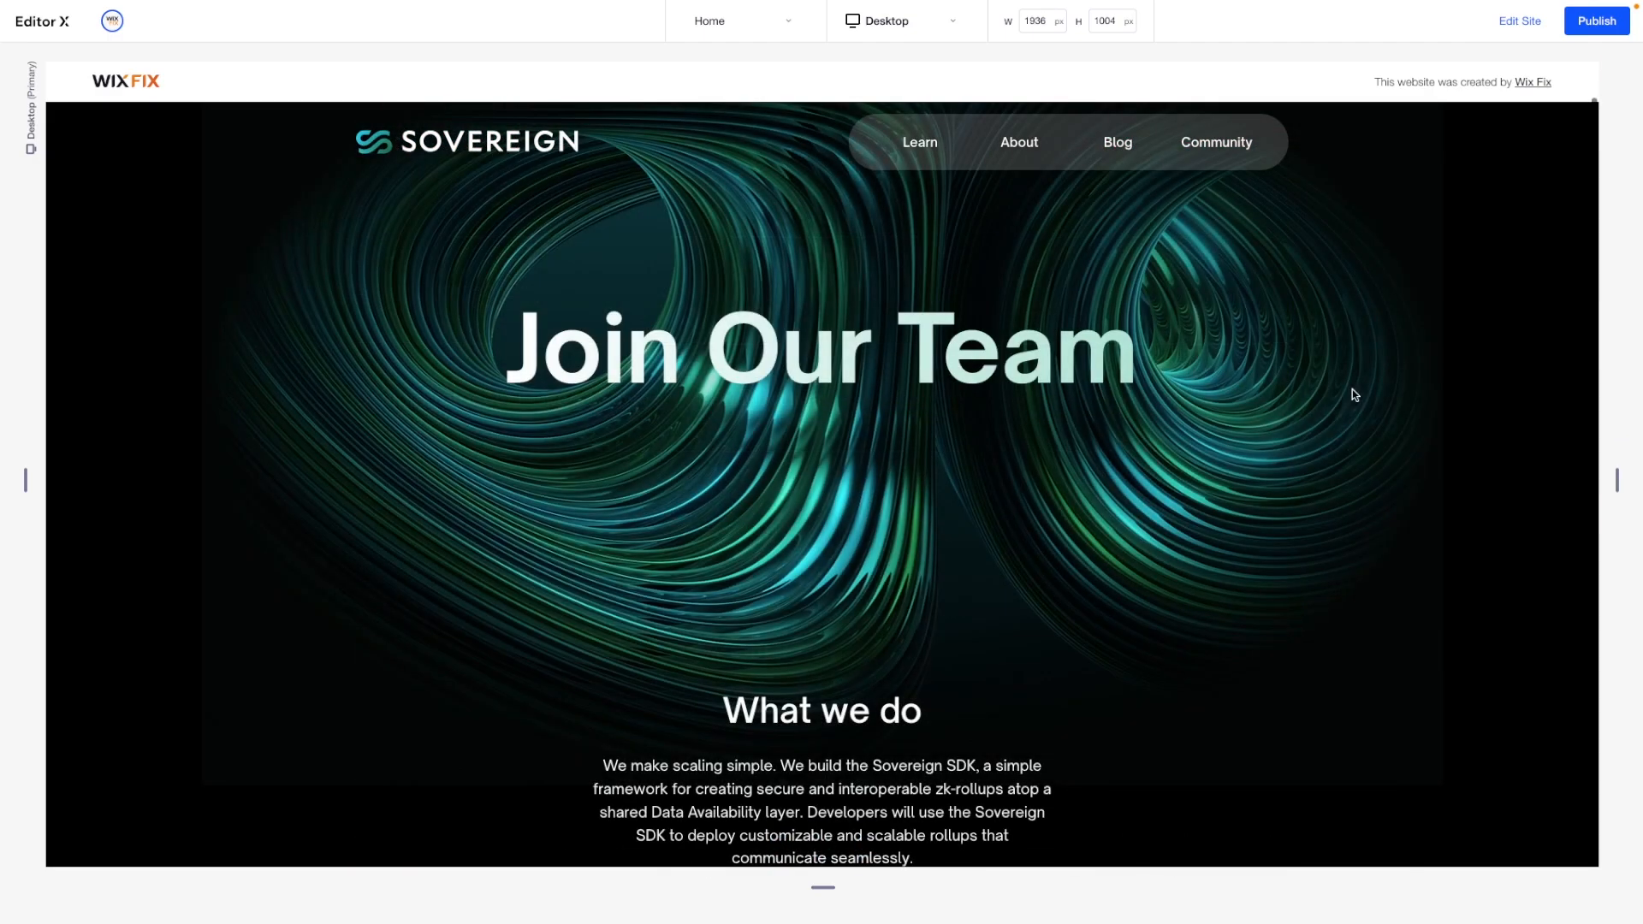
{"action": "scroll", "coordinate": [1353, 388], "scroll_direction": "up", "scroll_amount": 1}
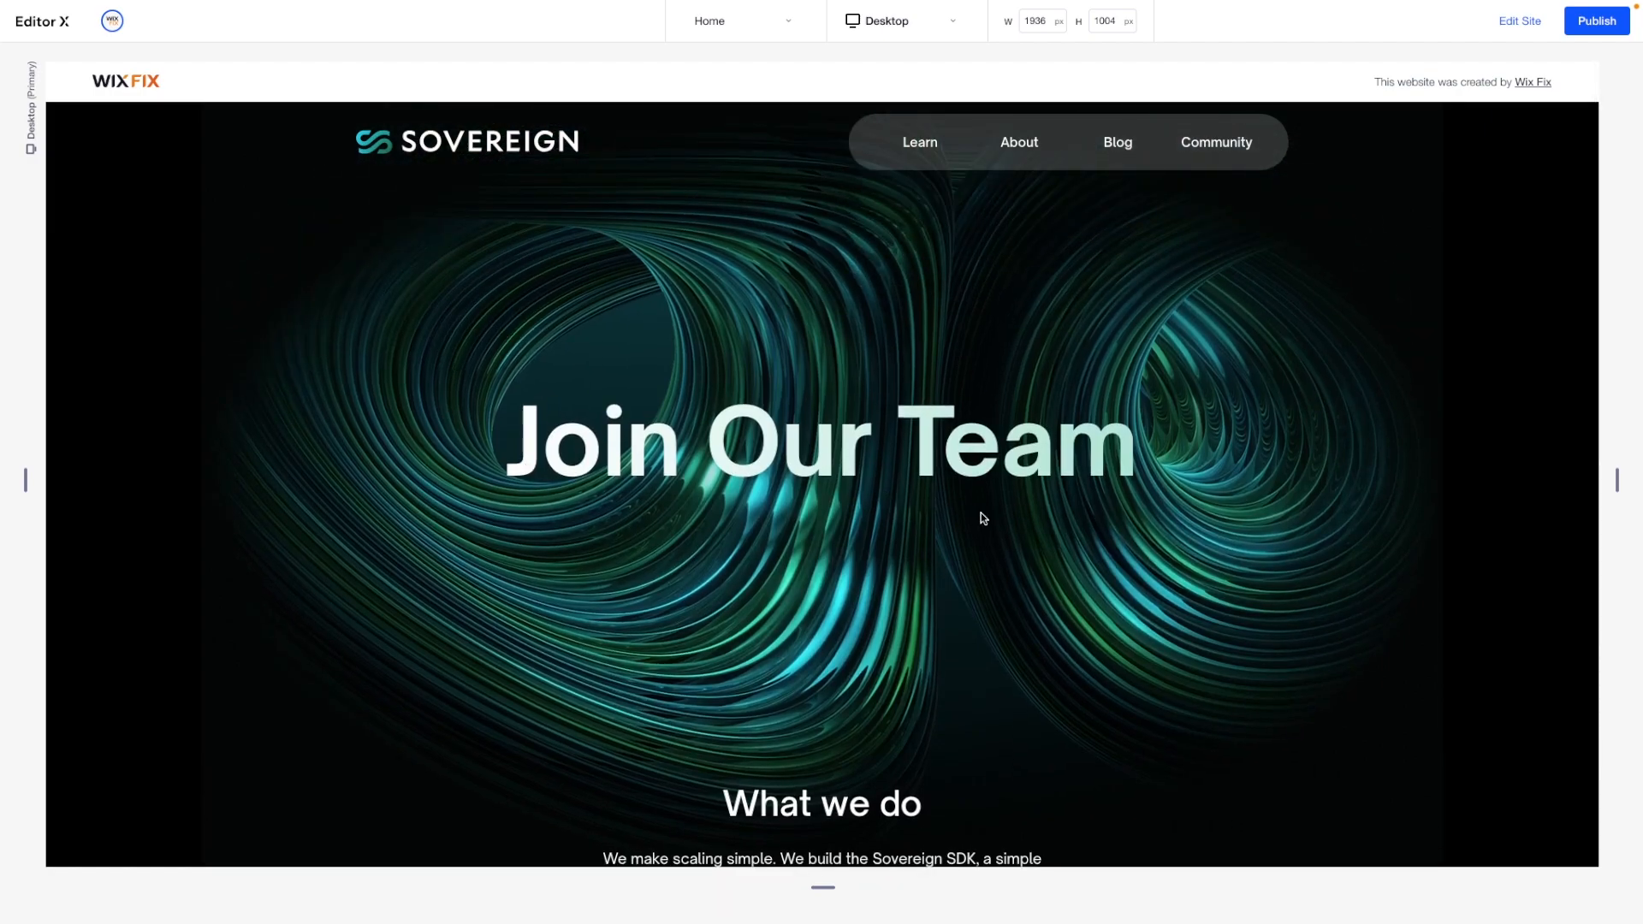
{"action": "scroll", "coordinate": [1141, 468], "scroll_direction": "down", "scroll_amount": 5}
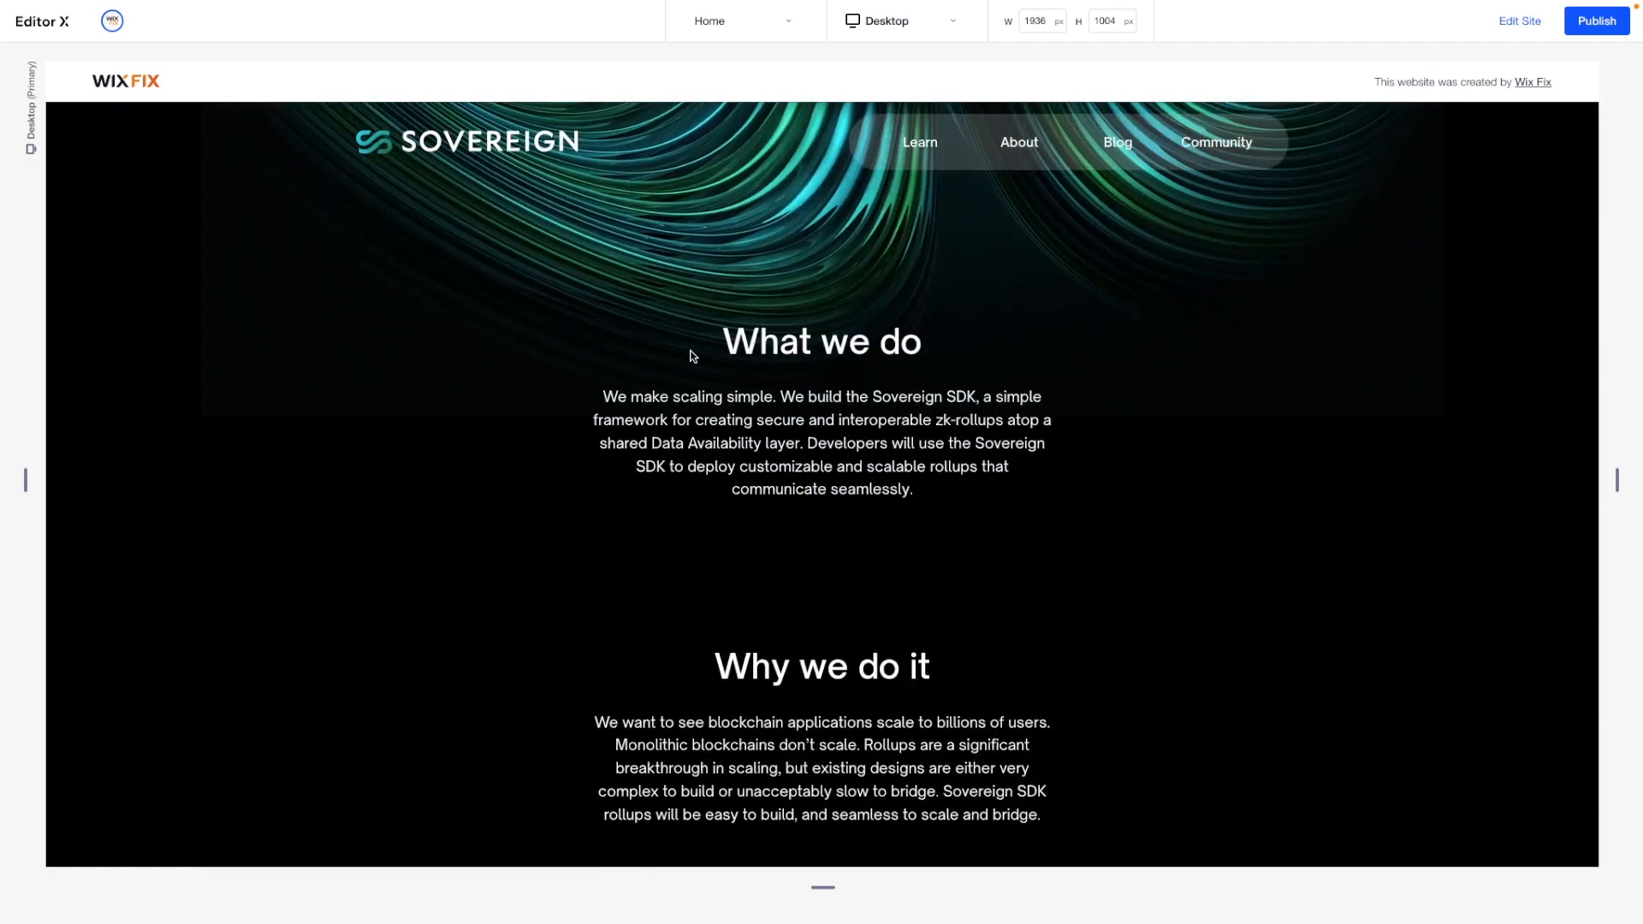
{"action": "left_click_drag", "start_coordinate": [722, 345], "coordinate": [941, 467]}
{"action": "scroll", "coordinate": [943, 470], "scroll_direction": "down", "scroll_amount": 7}
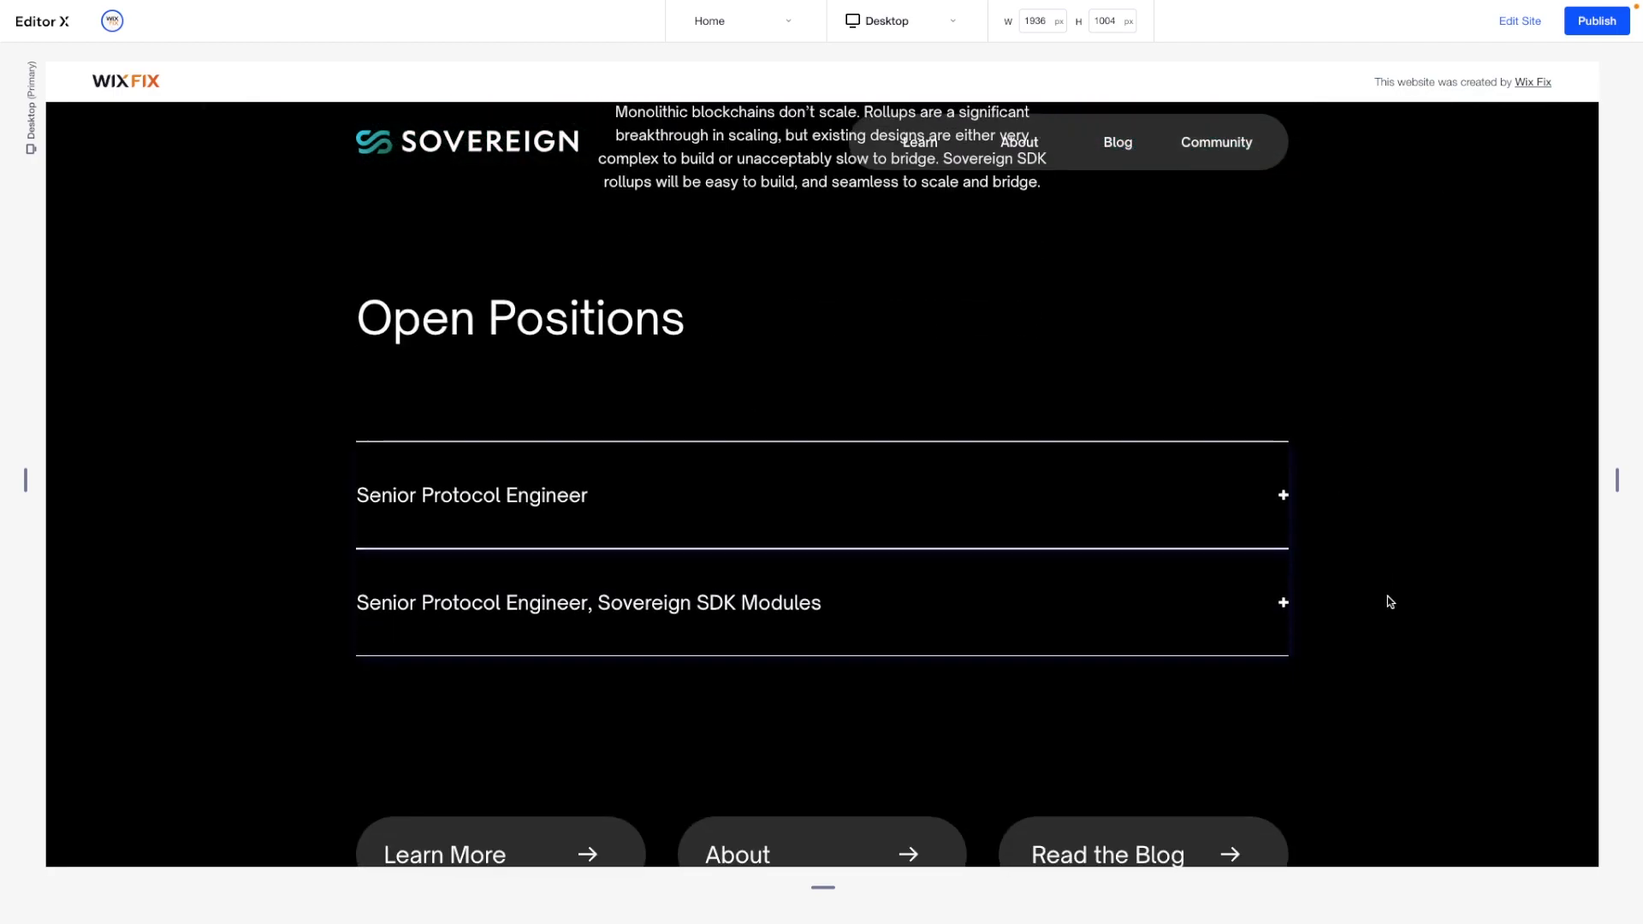
{"action": "left_click", "coordinate": [1147, 475]}
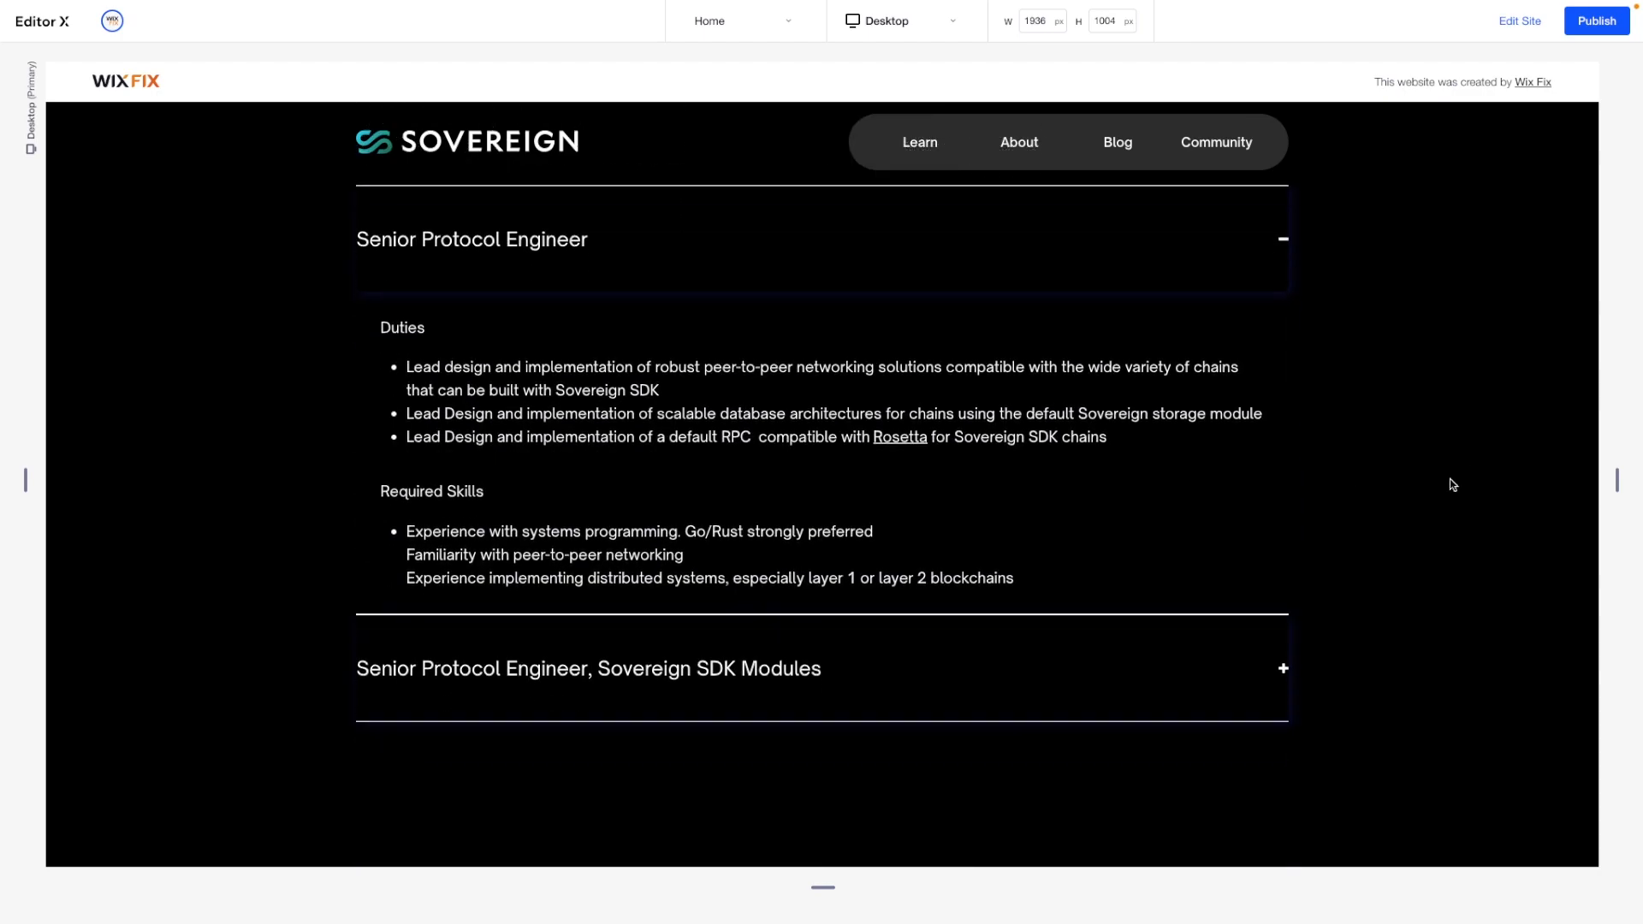